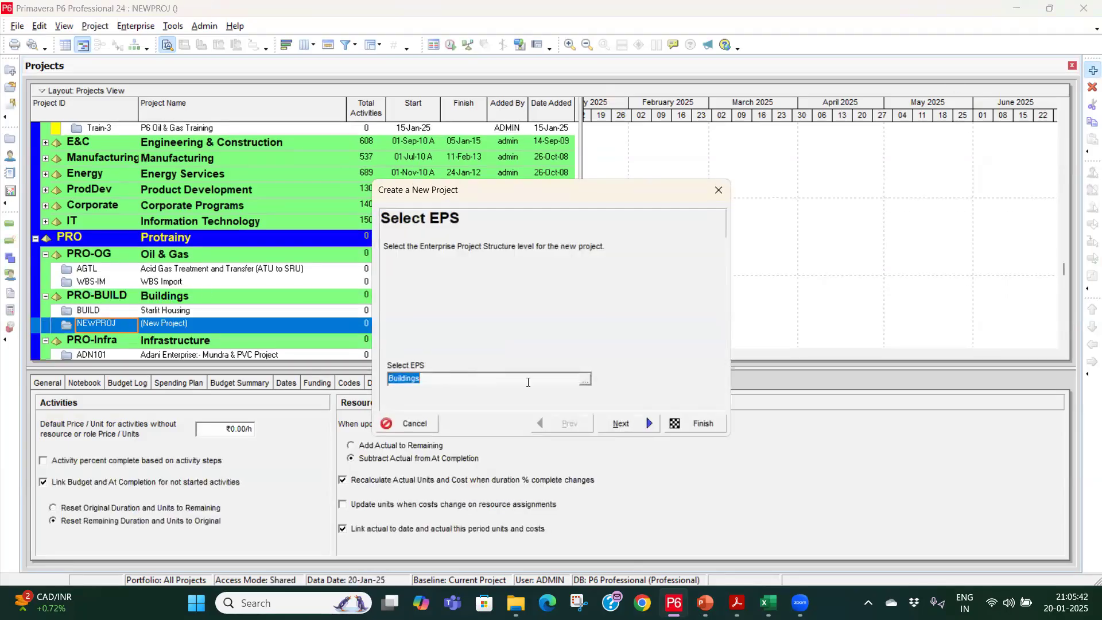
Keep Buildings as the EPS level and set the new project's ID to WBS Import.
click(630, 423)
drag(450, 350, 370, 348)
text(W)
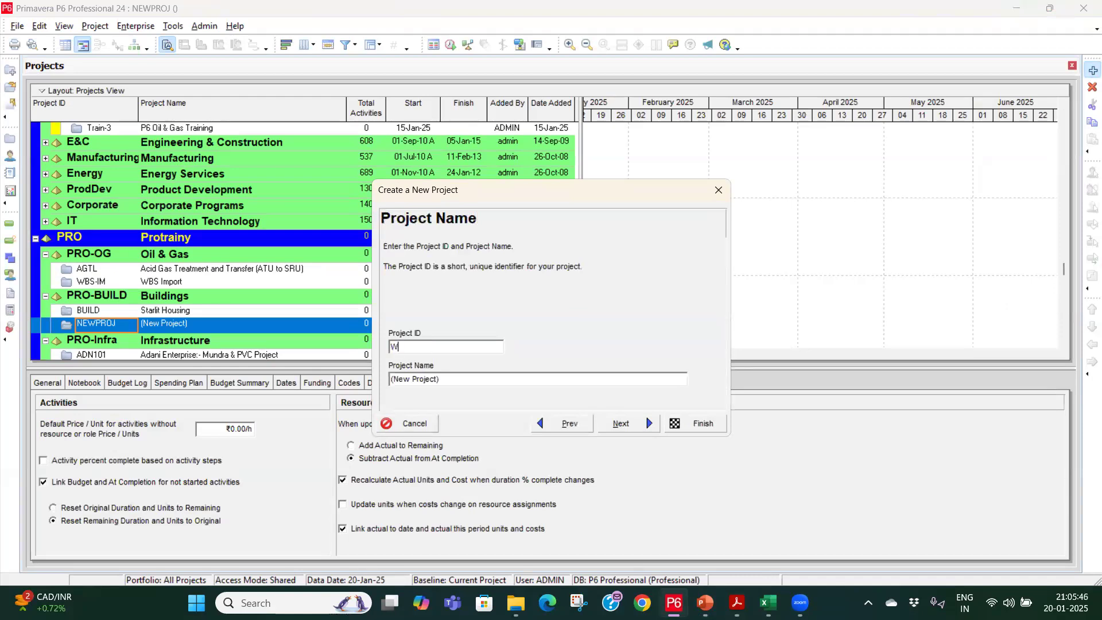
text(BS Import)
Set the project name to WBS Import-1, reusing the text of the project ID.
drag(453, 343, 366, 349)
key(ctrl+c)
drag(464, 377, 395, 374)
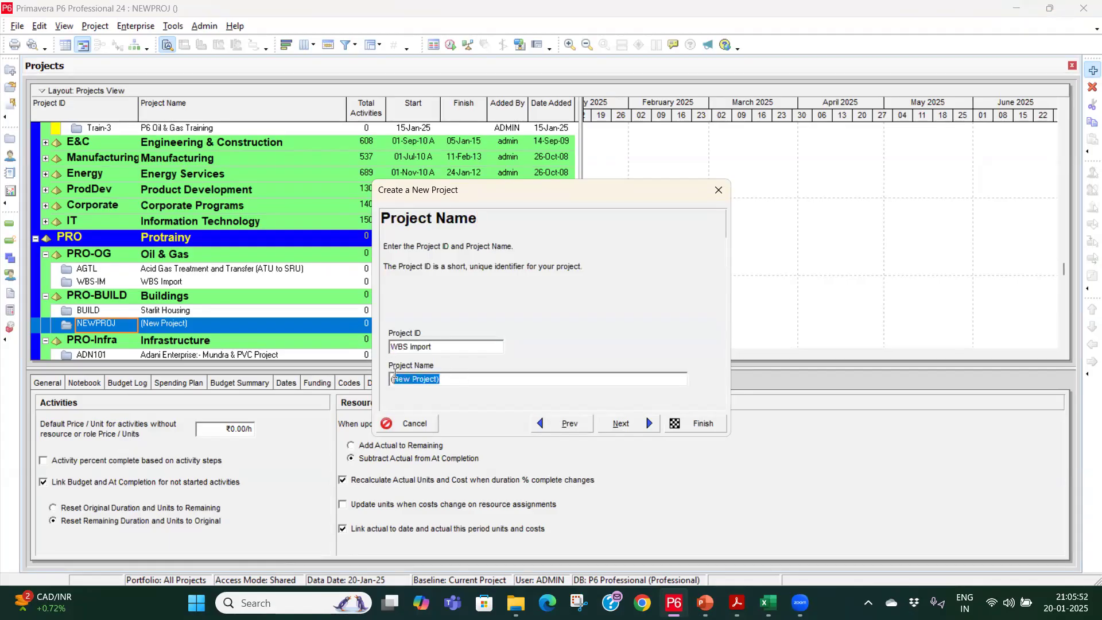
click(455, 379)
key(shift+Home)
key(ctrl+v)
text(-1)
Finish creating the project with a planned start of 20-Jan-25, no must-finish date and the Standard Rate type.
click(649, 429)
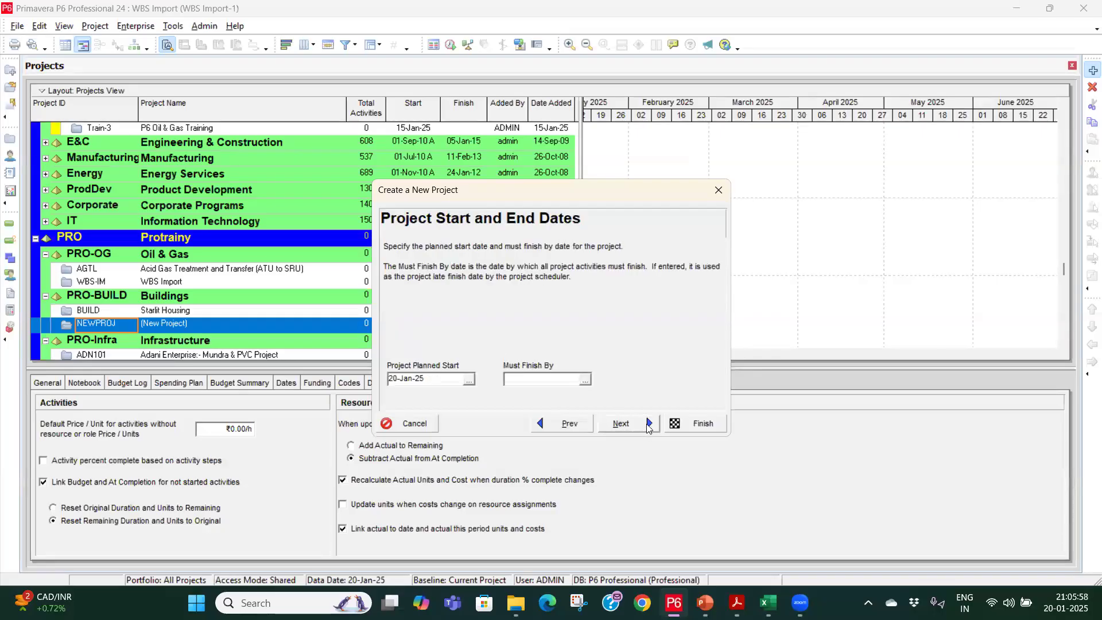
click(648, 428)
click(641, 426)
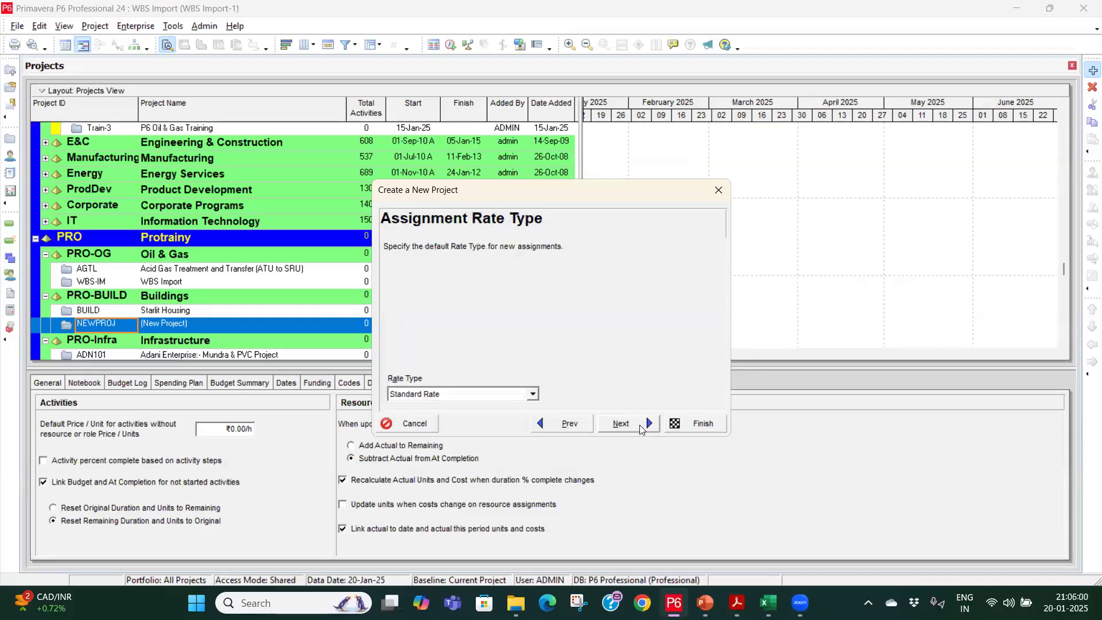
click(639, 425)
click(692, 423)
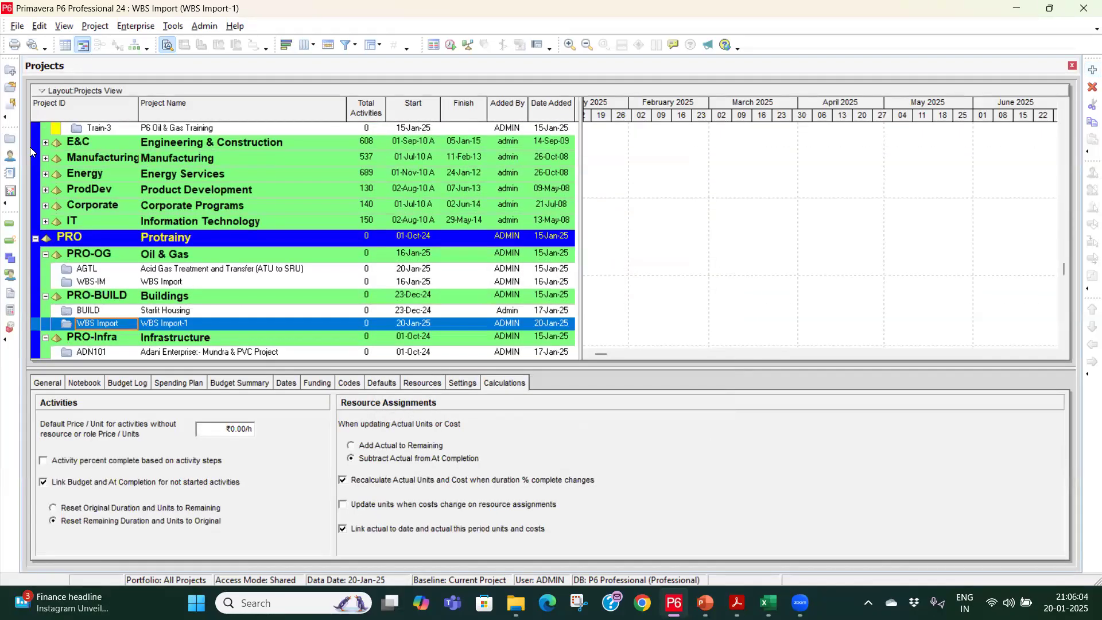
Open the WBS view of the new project and slightly widen the Total Activities column.
click(10, 223)
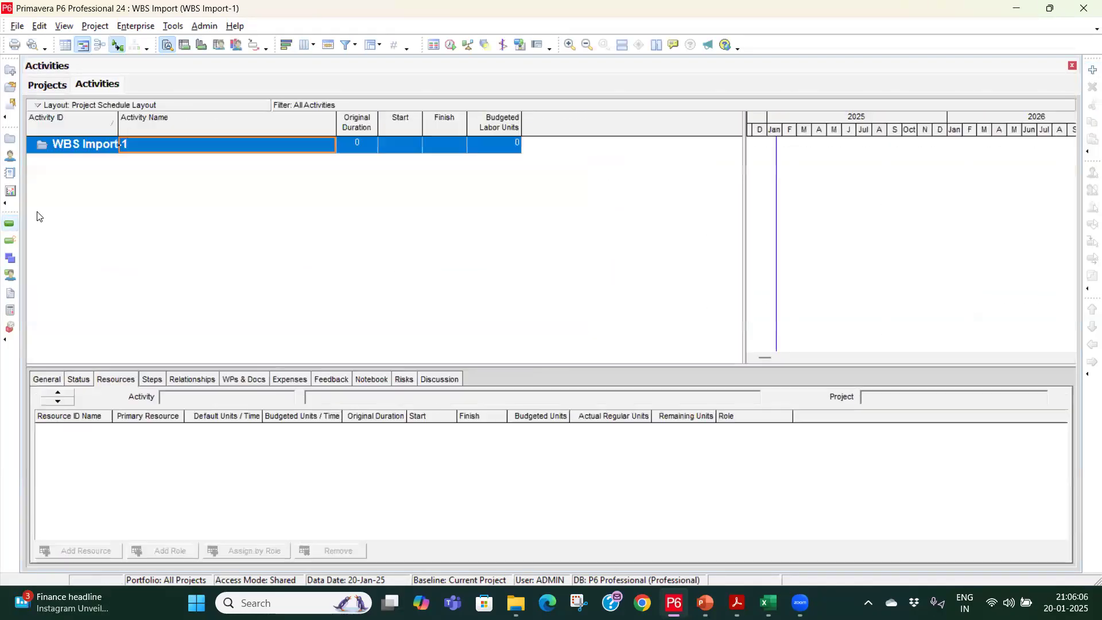
click(9, 262)
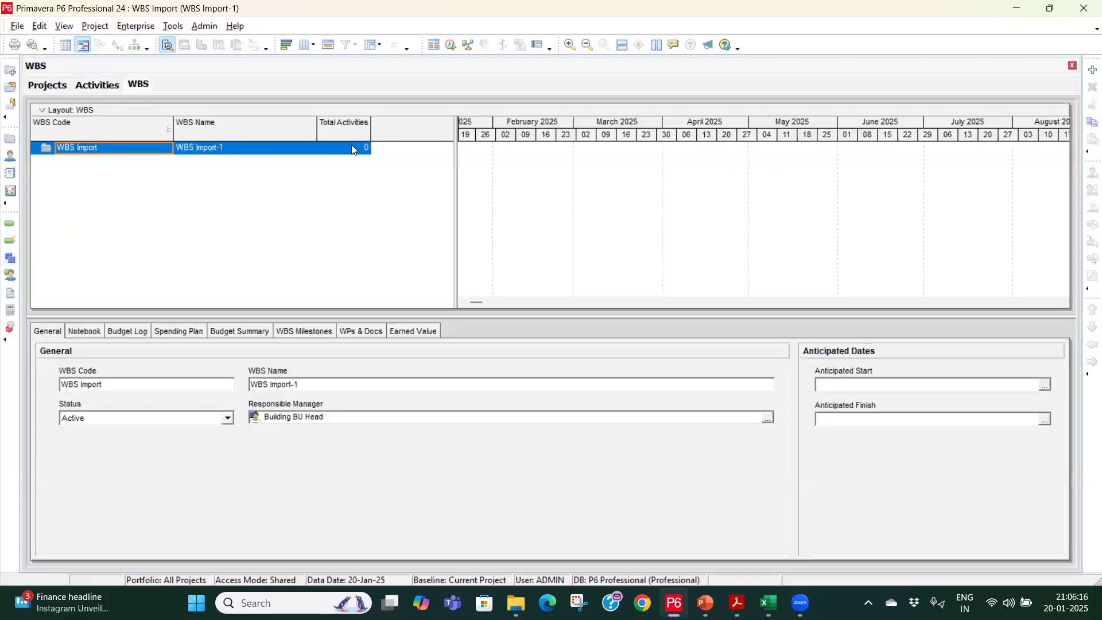
drag(375, 133, 382, 133)
click(150, 154)
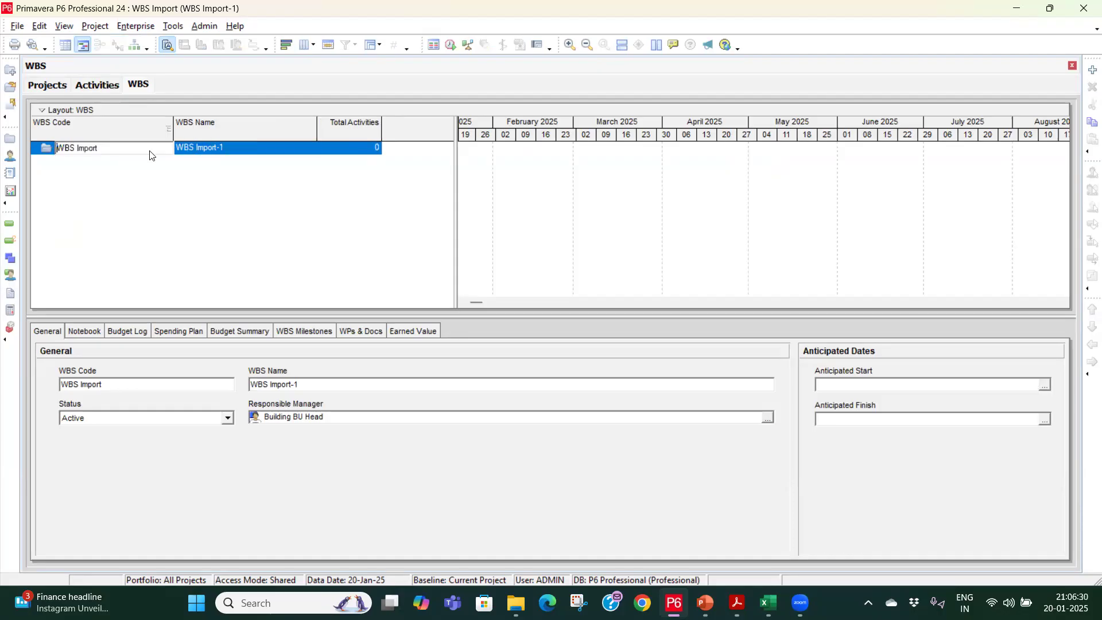
click(581, 102)
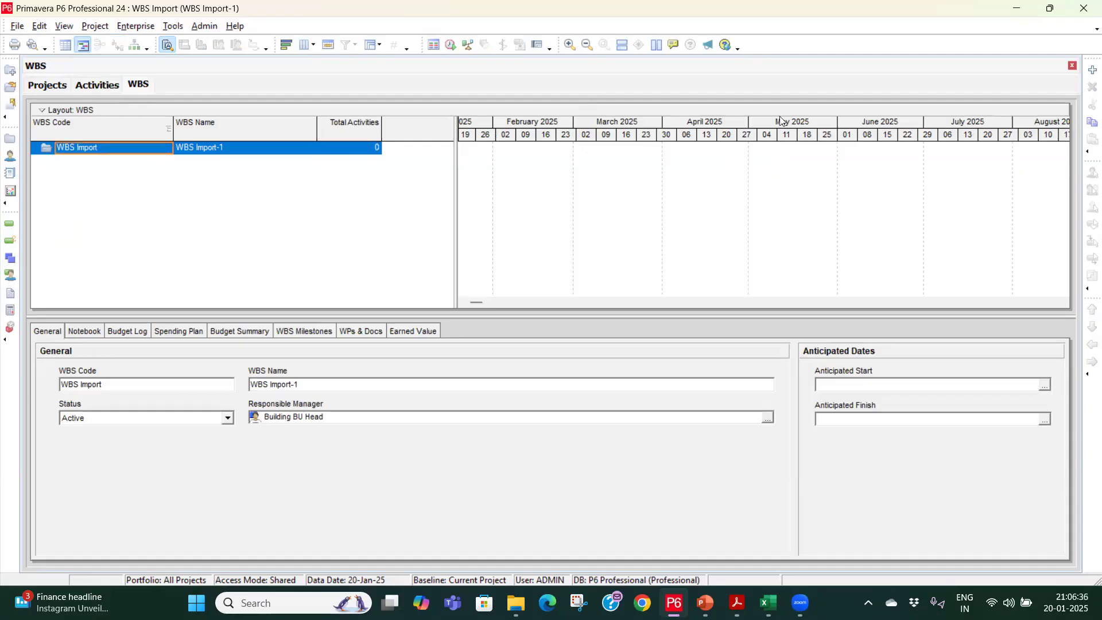
Add a trial WBS element under the WBS Import-1 project and delete it again.
click(1092, 71)
click(397, 193)
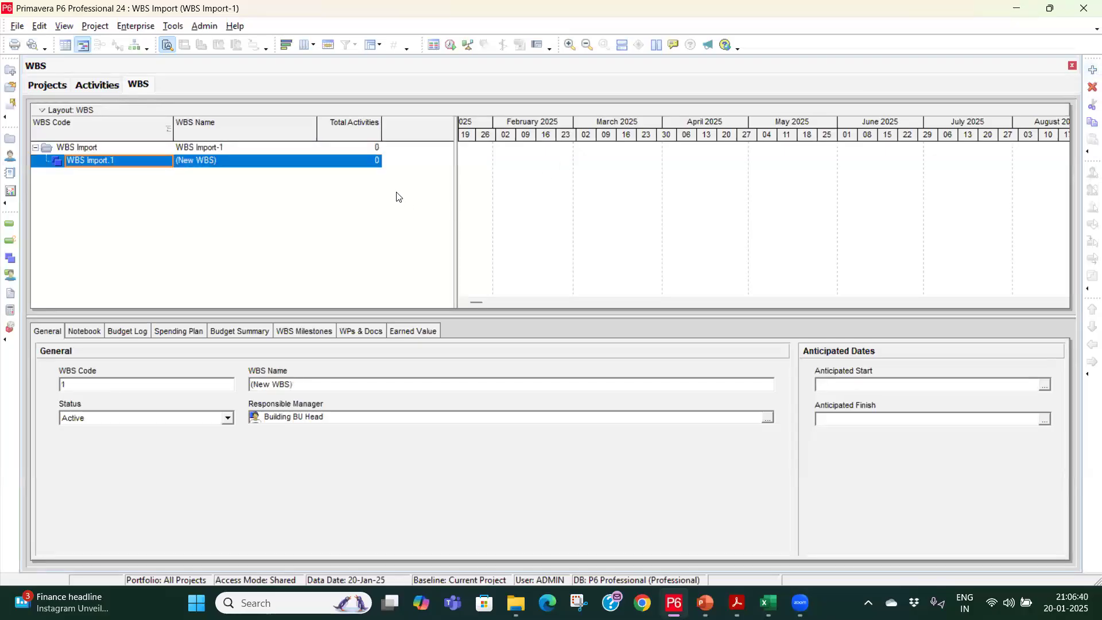
click(266, 150)
click(262, 163)
key(Delete)
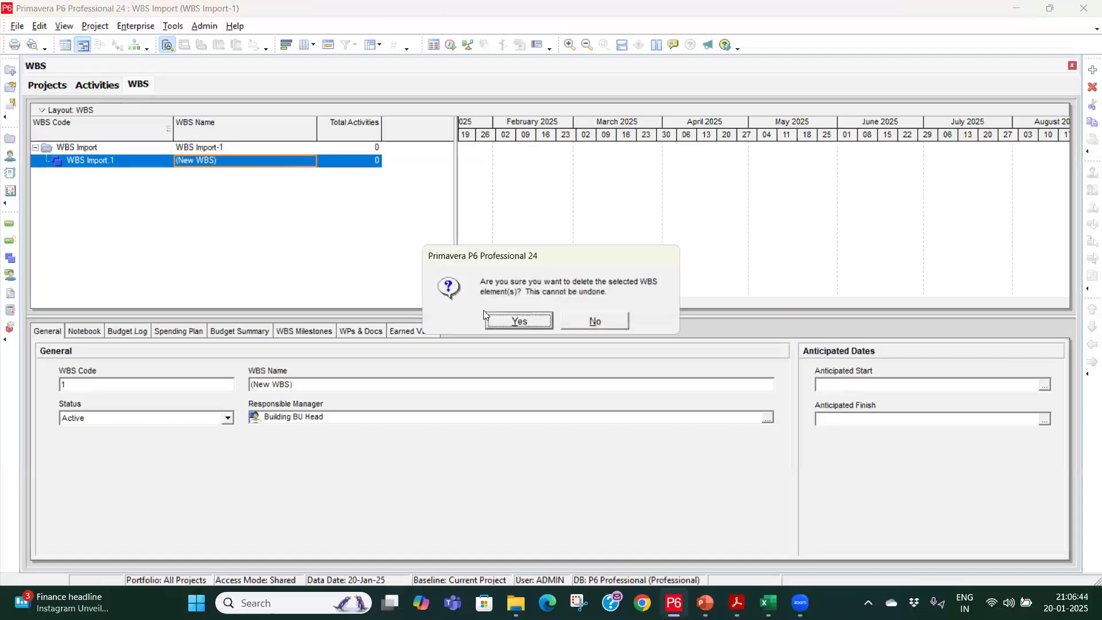
click(521, 320)
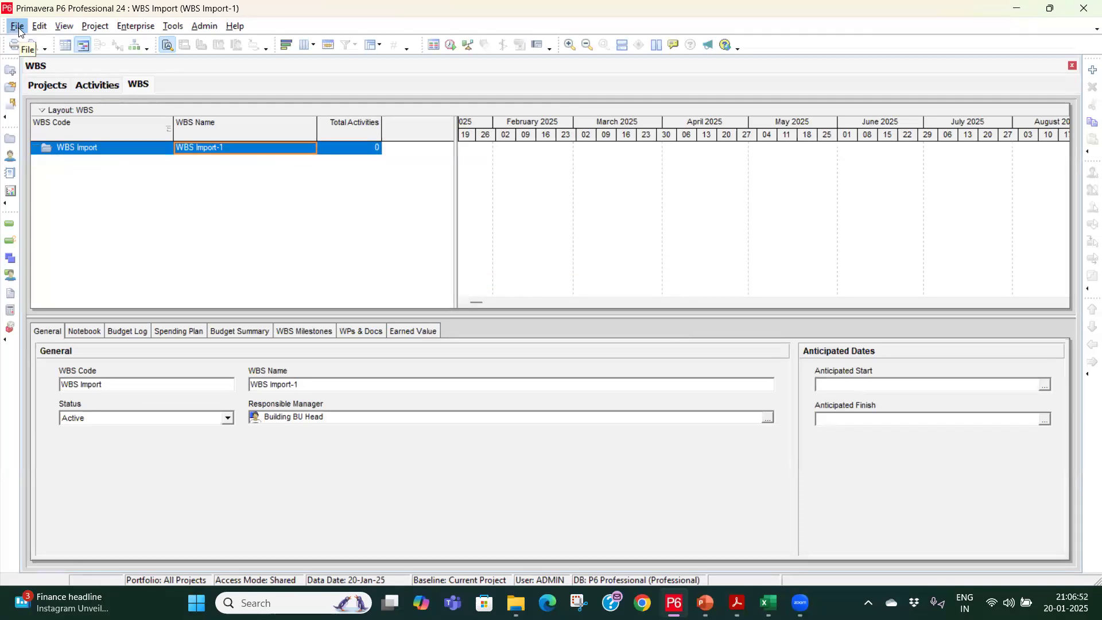
Export the project in Primavera PM (XER) format, version 24.12 or later, as WBS Import in the Documents folder.
click(17, 27)
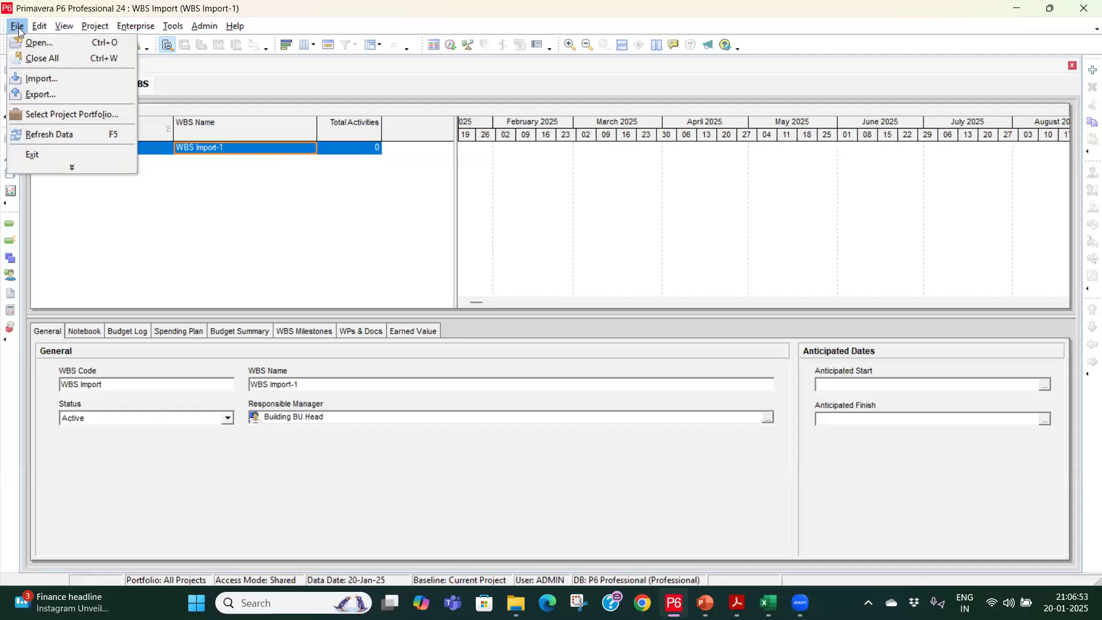
click(47, 94)
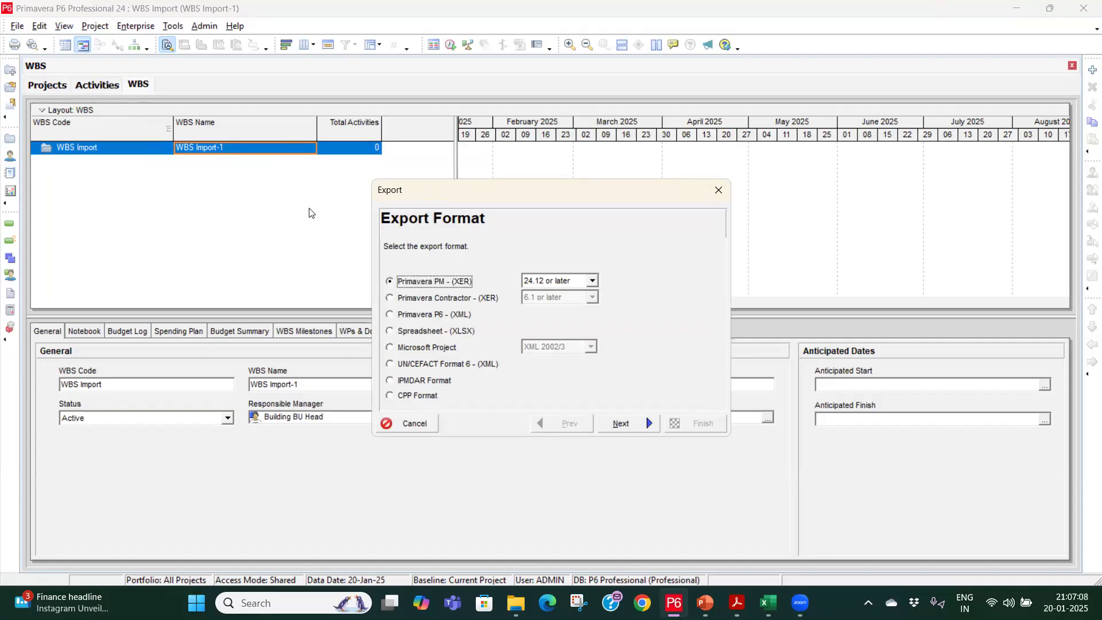
click(626, 423)
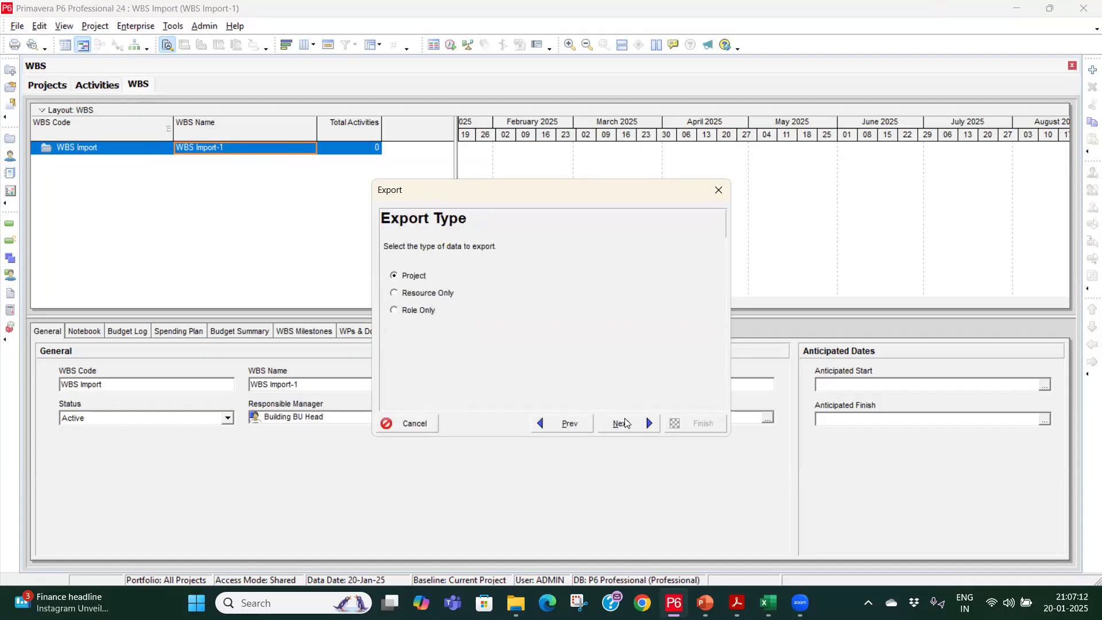
click(626, 424)
click(626, 423)
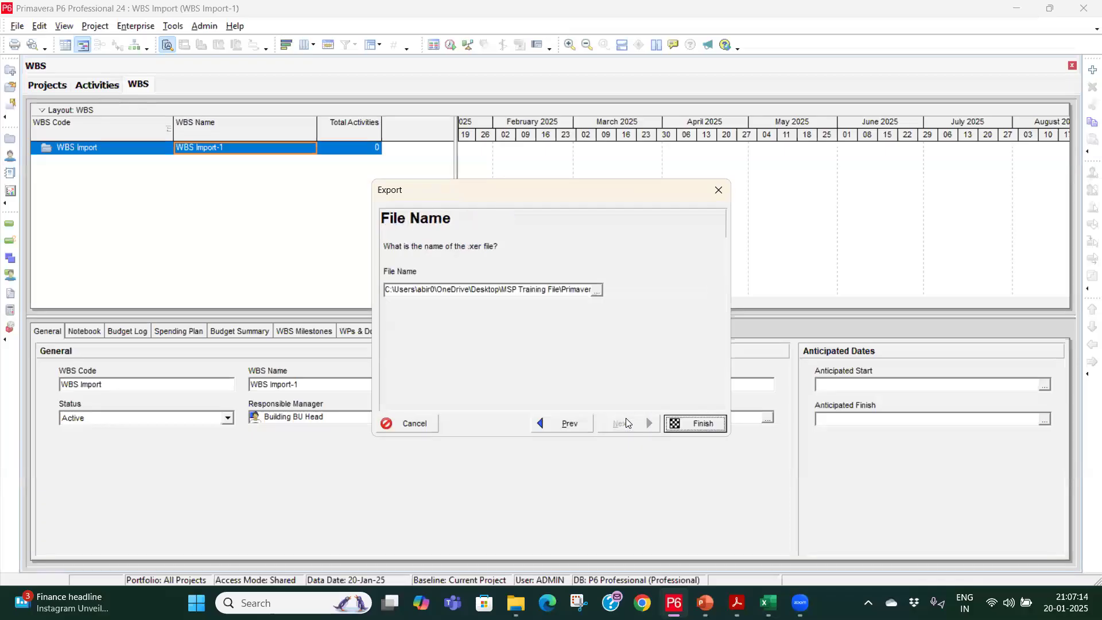
click(598, 292)
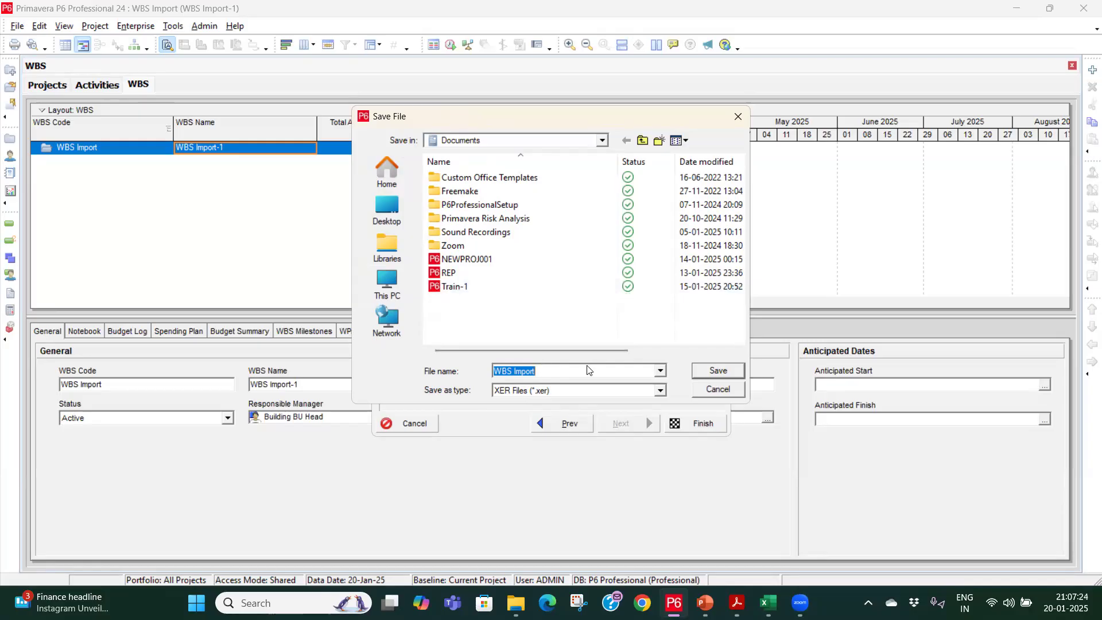
click(719, 372)
click(695, 424)
click(677, 422)
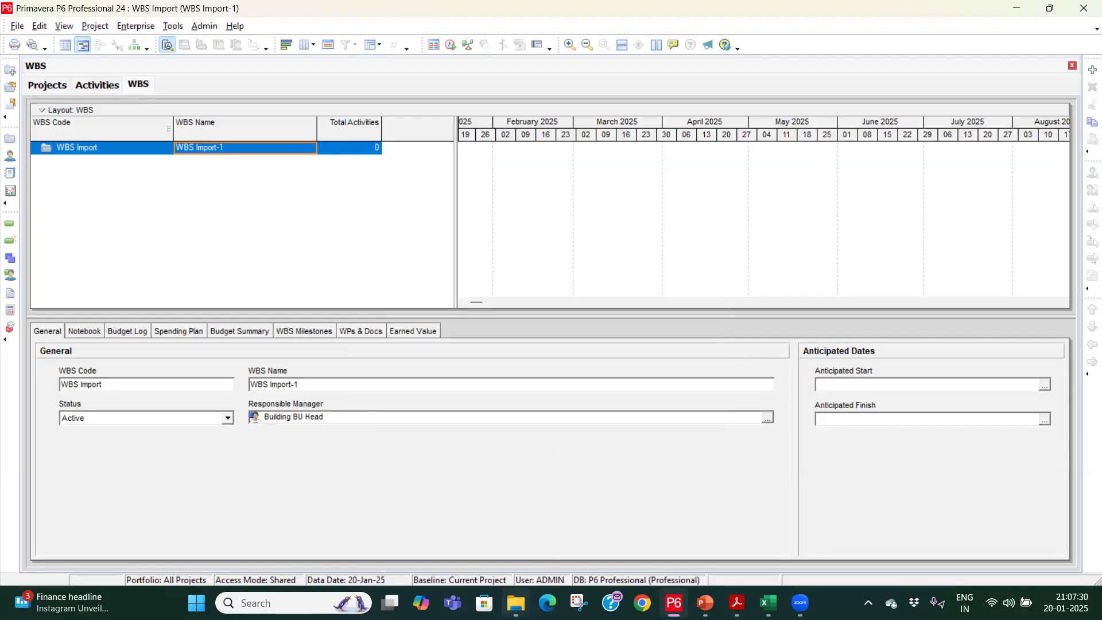
Switch to File Explorer and open the exported WBS Import XER file from the Documents folder in Notepad.
mouse_move(516, 603)
click(471, 483)
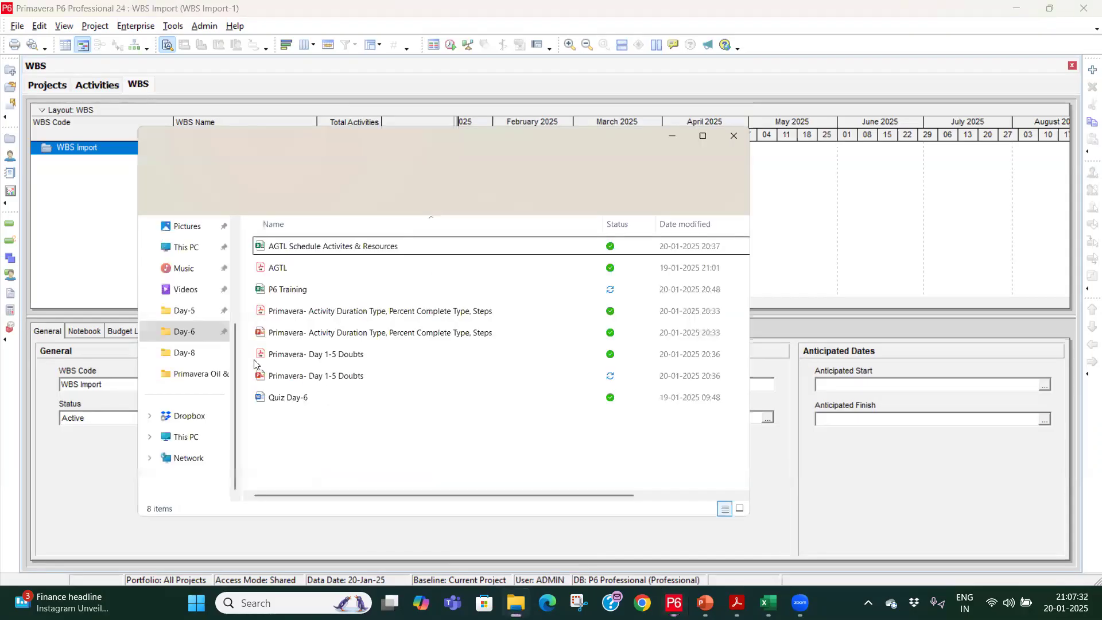
scroll(163, 310, up, 3)
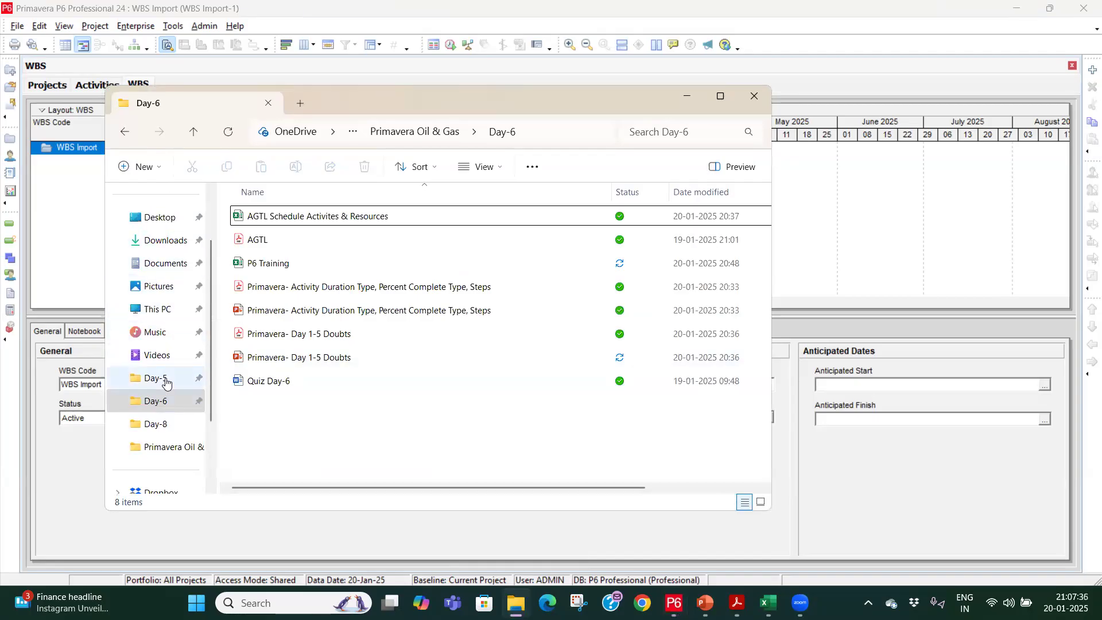
click(165, 263)
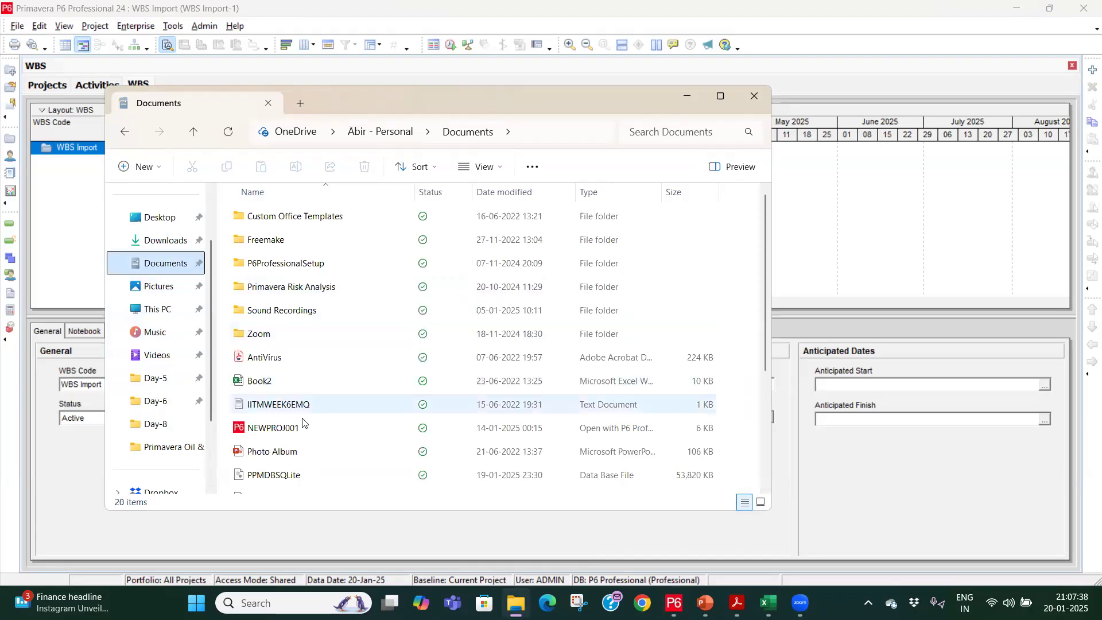
scroll(278, 373, down, 4)
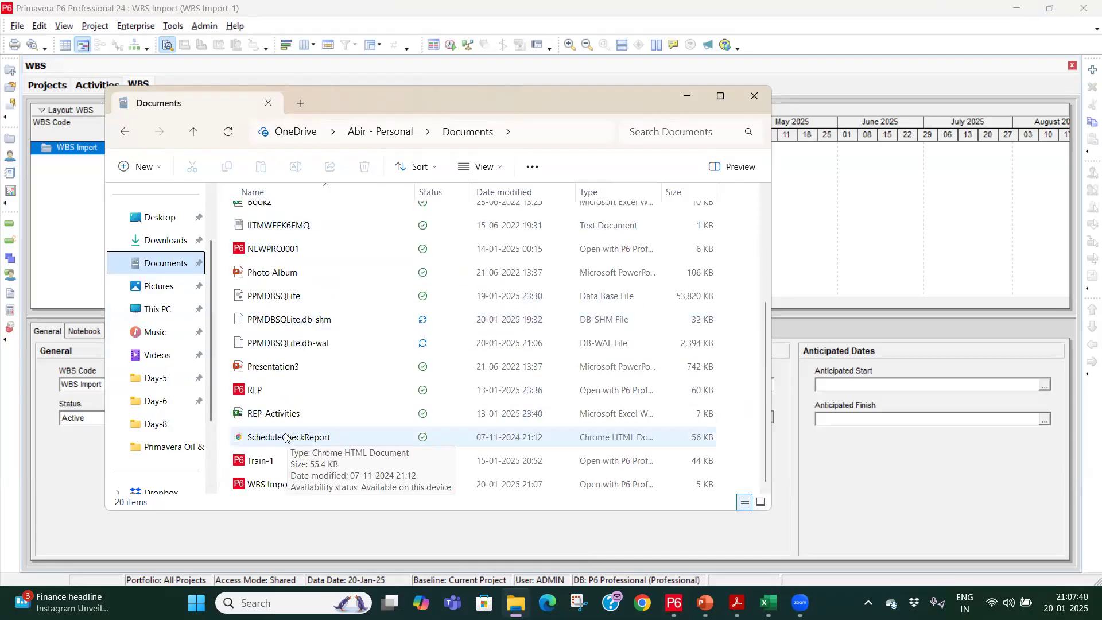
click(282, 485)
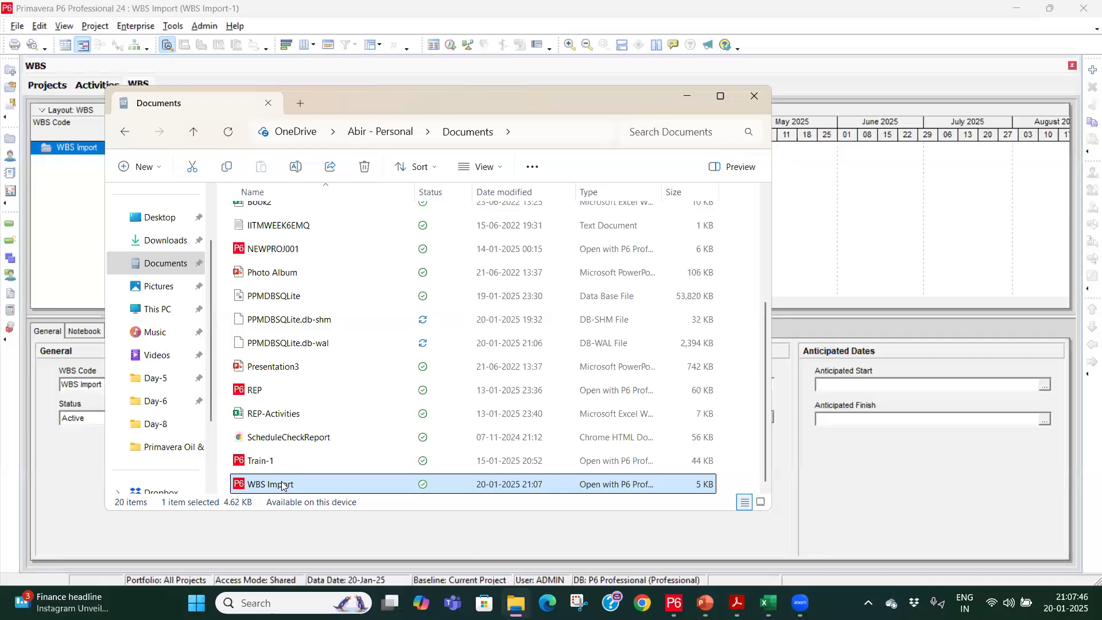
right_click(283, 487)
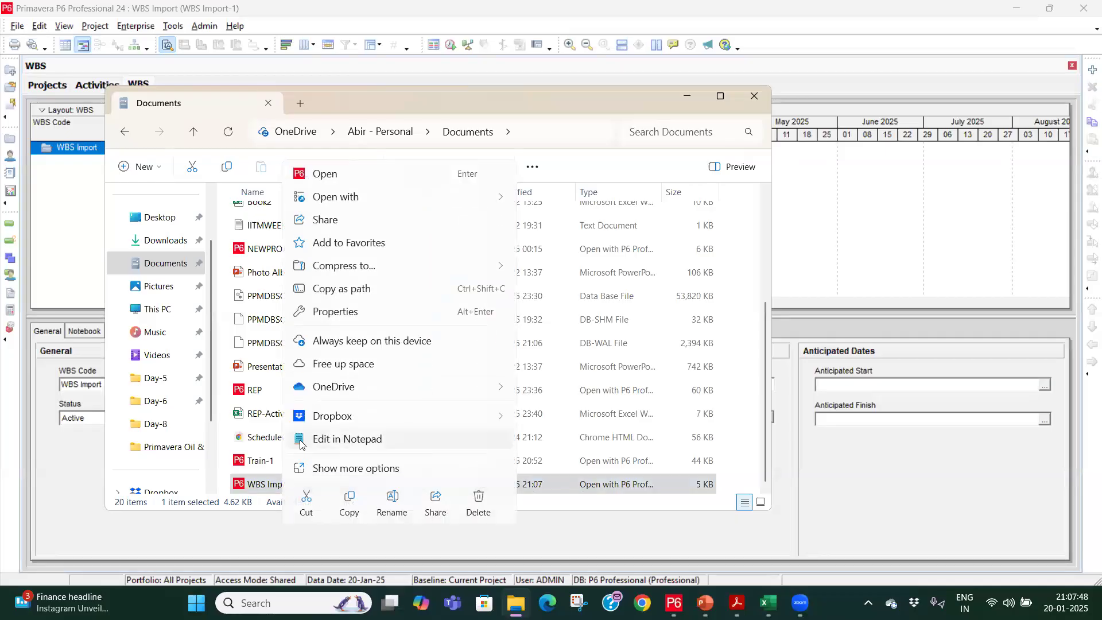
mouse_move(367, 200)
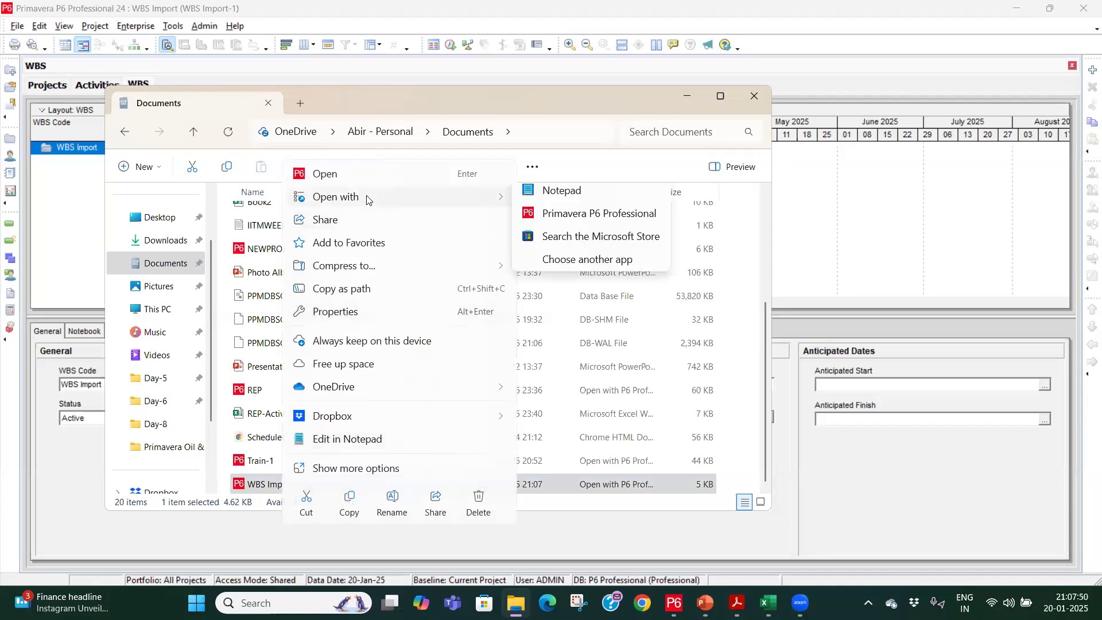
click(558, 201)
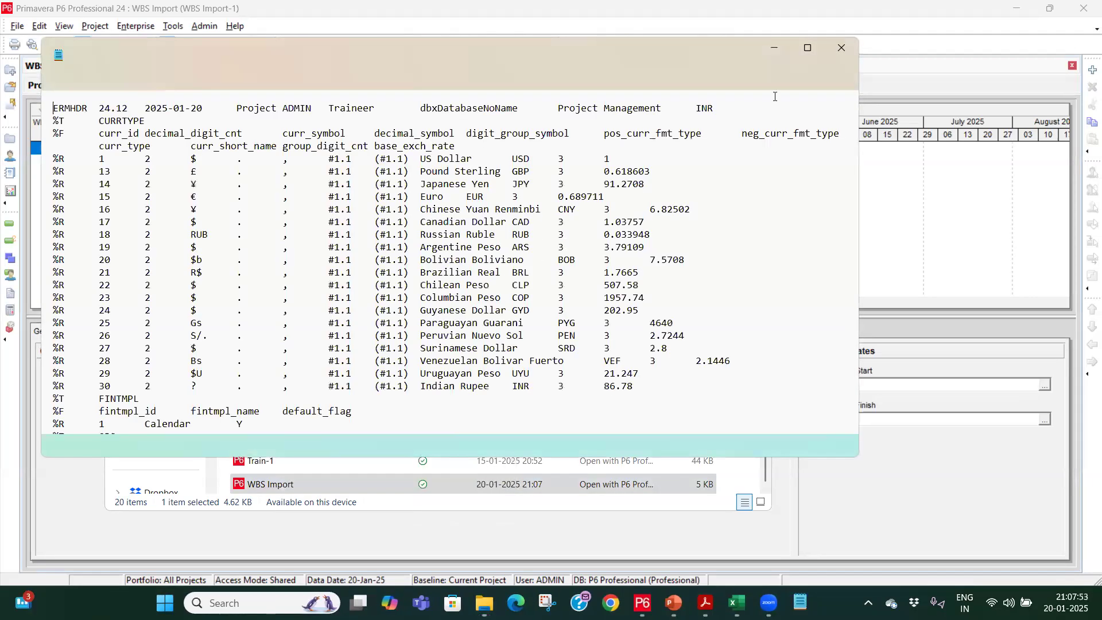
Create an Excel worksheet file named WBS Import in the Documents folder and open it.
click(780, 52)
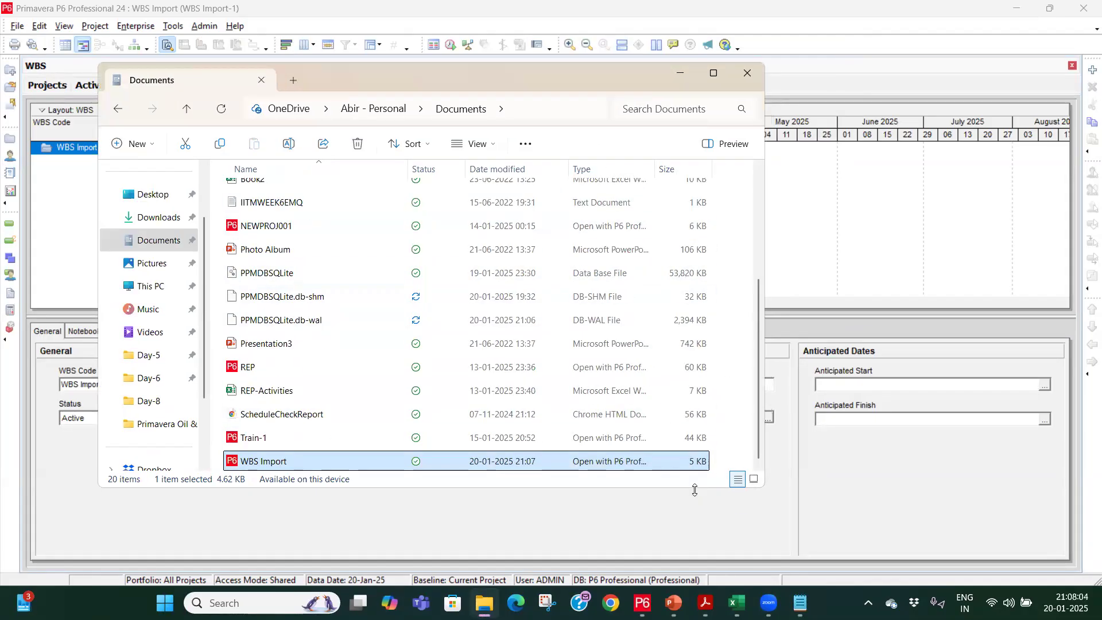
drag(695, 490, 718, 529)
right_click(729, 497)
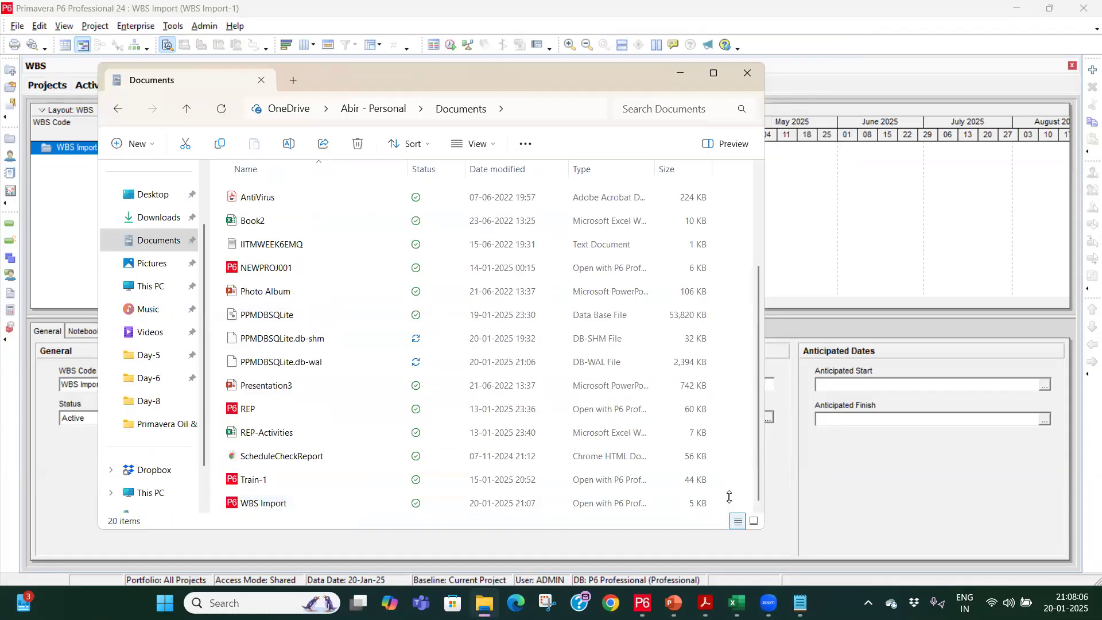
mouse_move(767, 401)
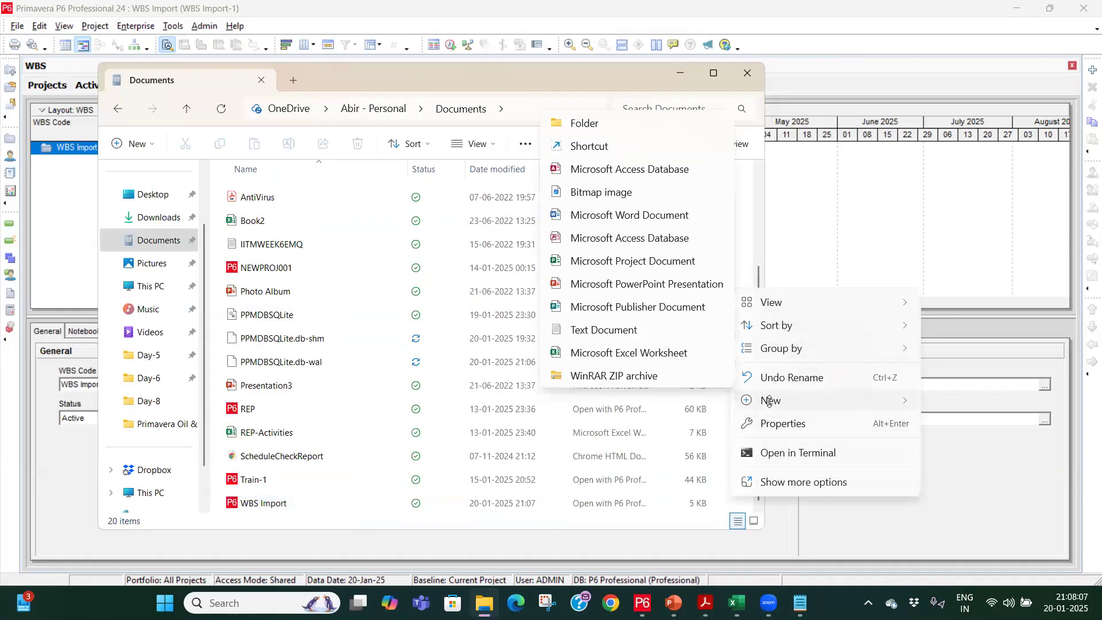
click(680, 354)
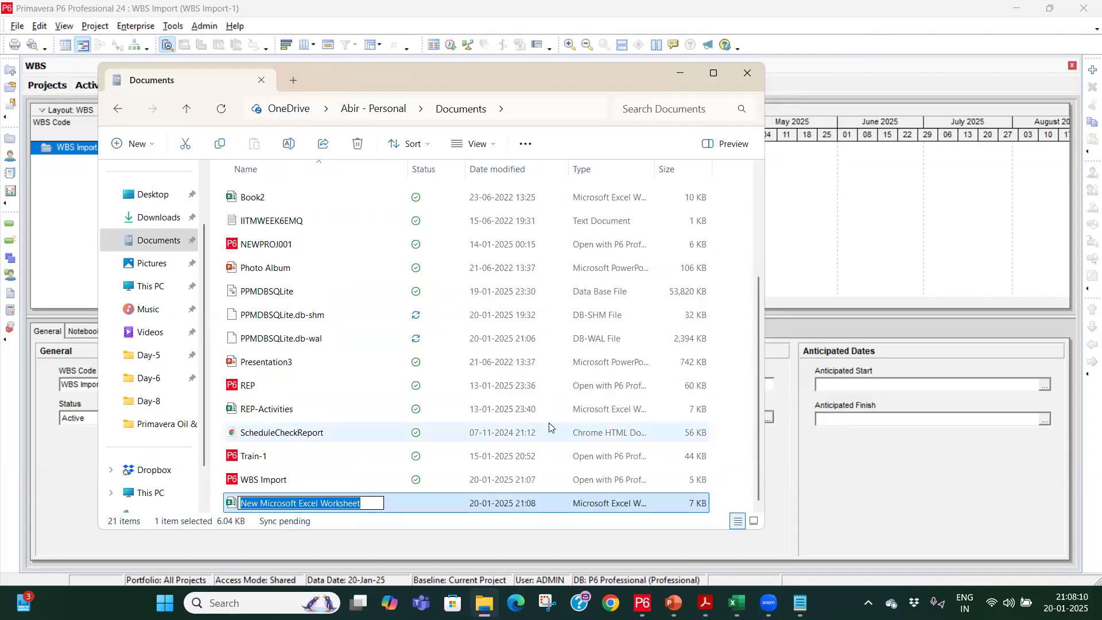
text(WBS Import)
click(359, 457)
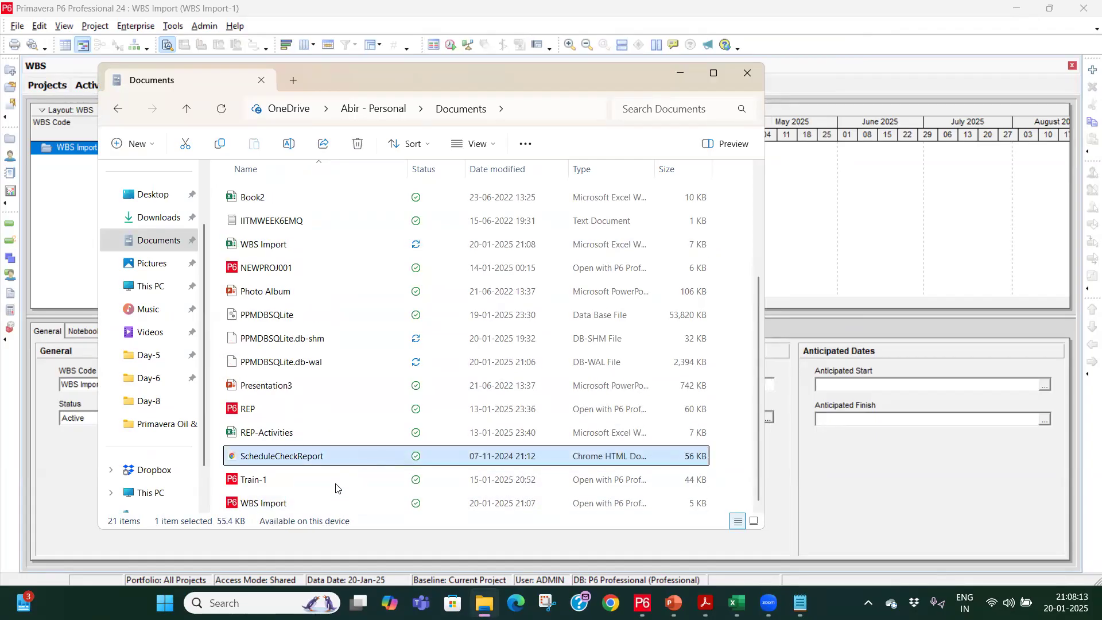
double_click(272, 246)
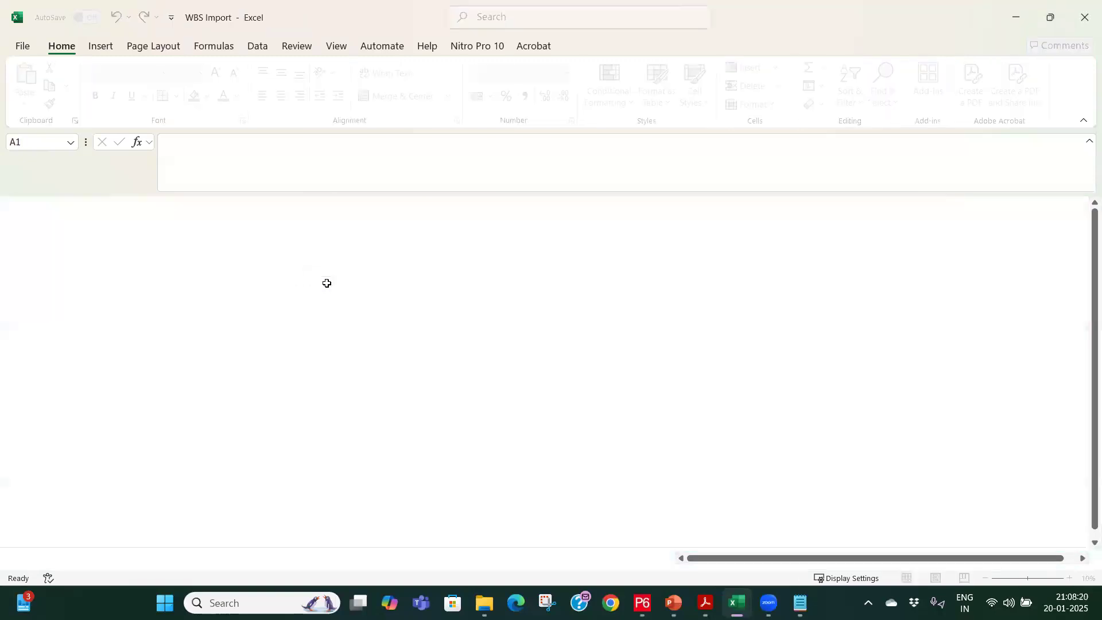
Copy the PROJWBS table through the %E line from the WBS Import XER file in Notepad into cell A1 of the WBS Import workbook.
click(801, 603)
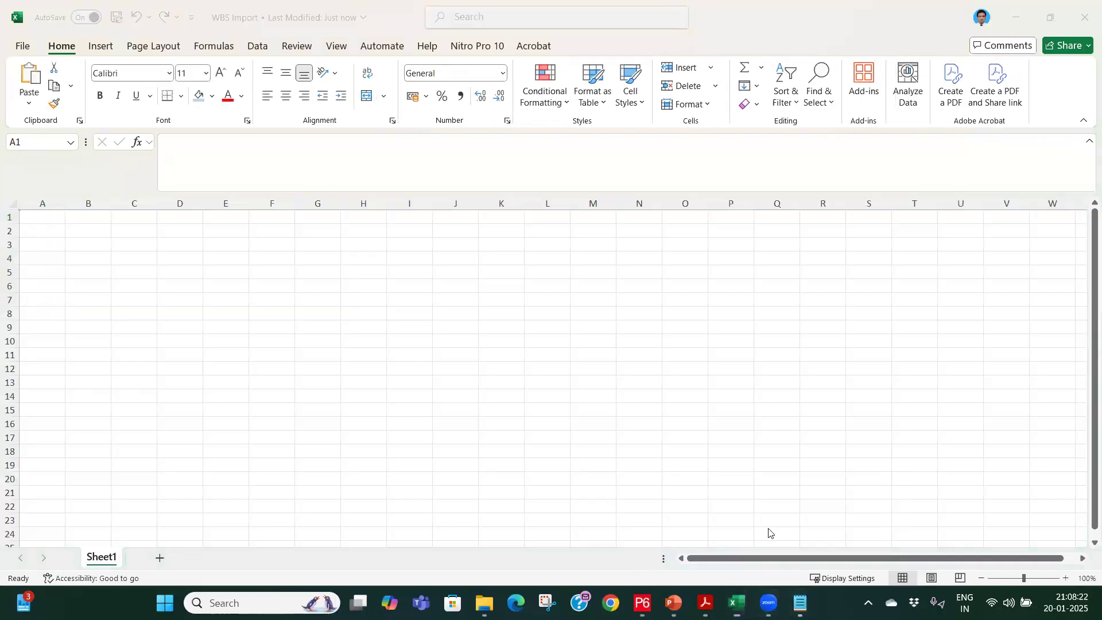
scroll(175, 380, down, 4)
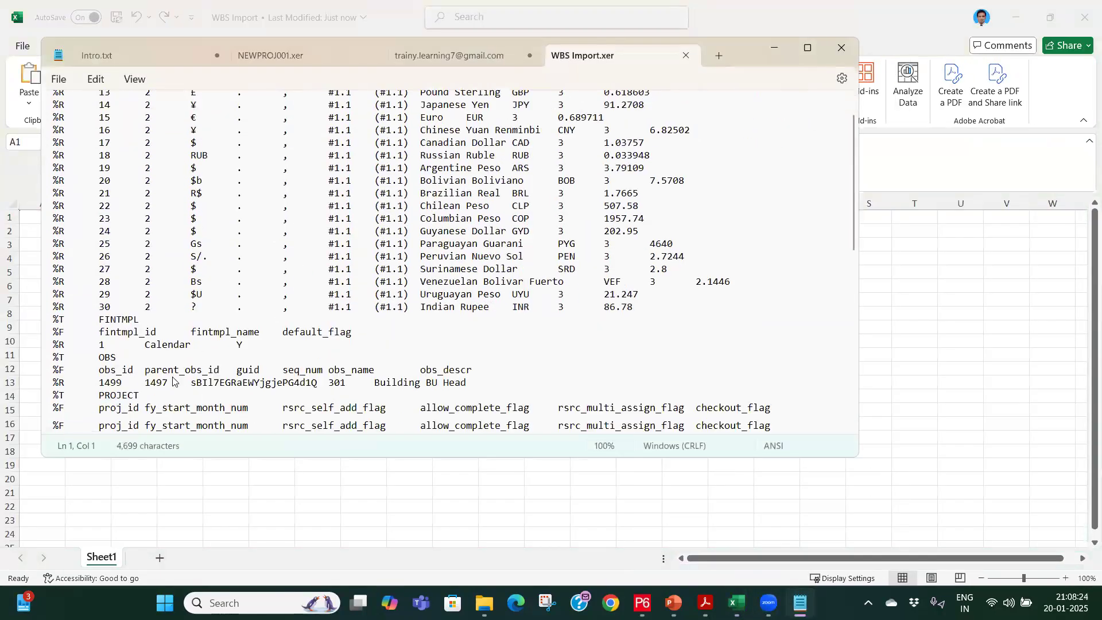
scroll(175, 380, down, 7)
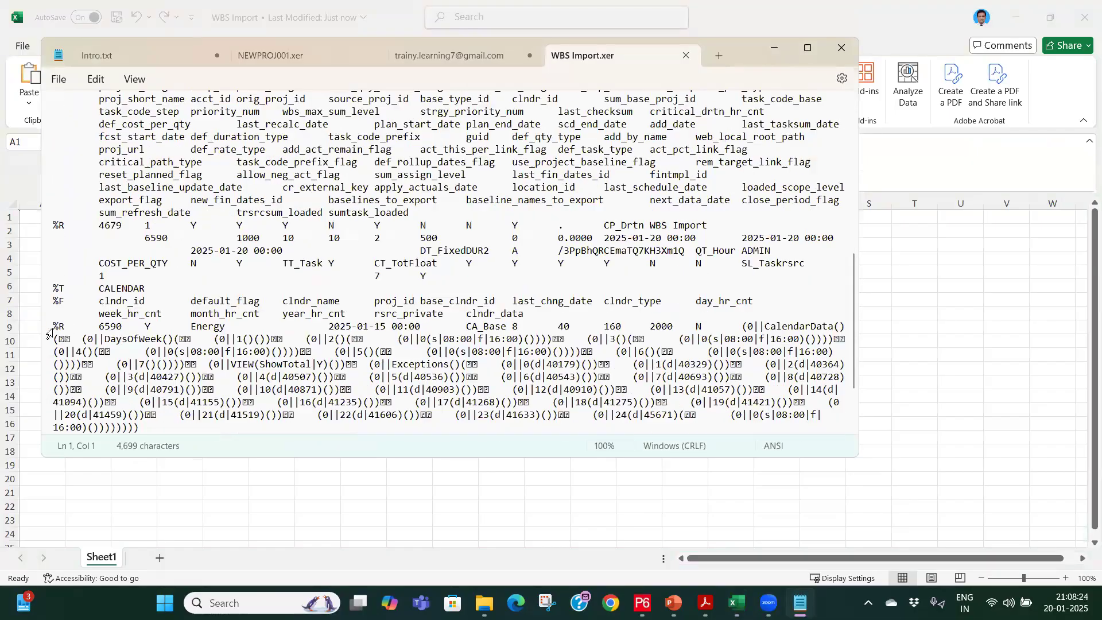
scroll(58, 326, down, 2)
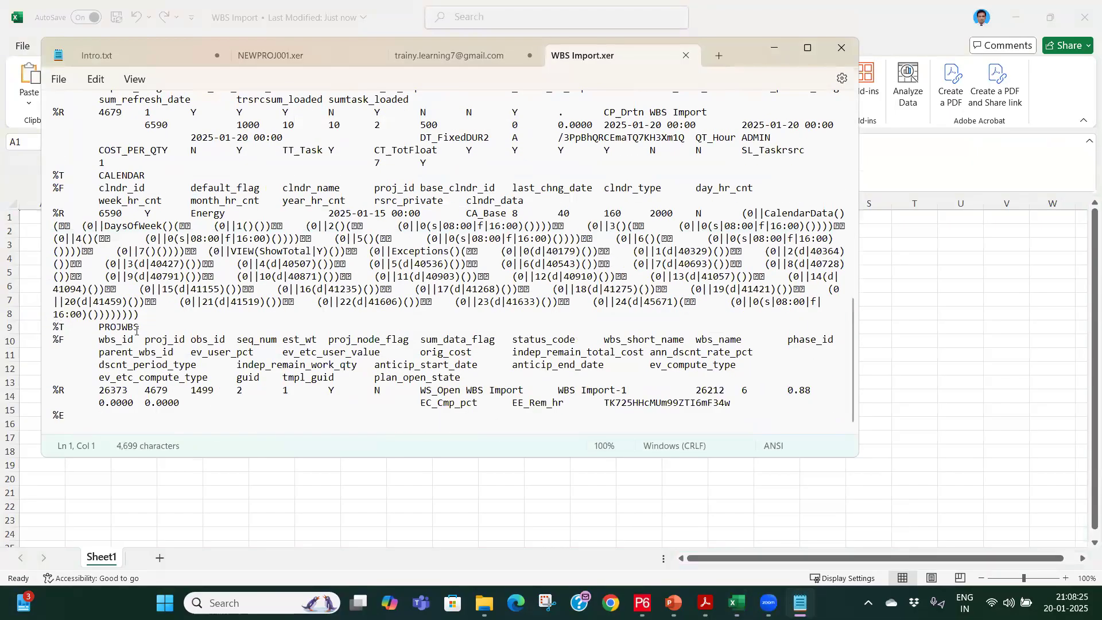
drag(57, 325, 87, 427)
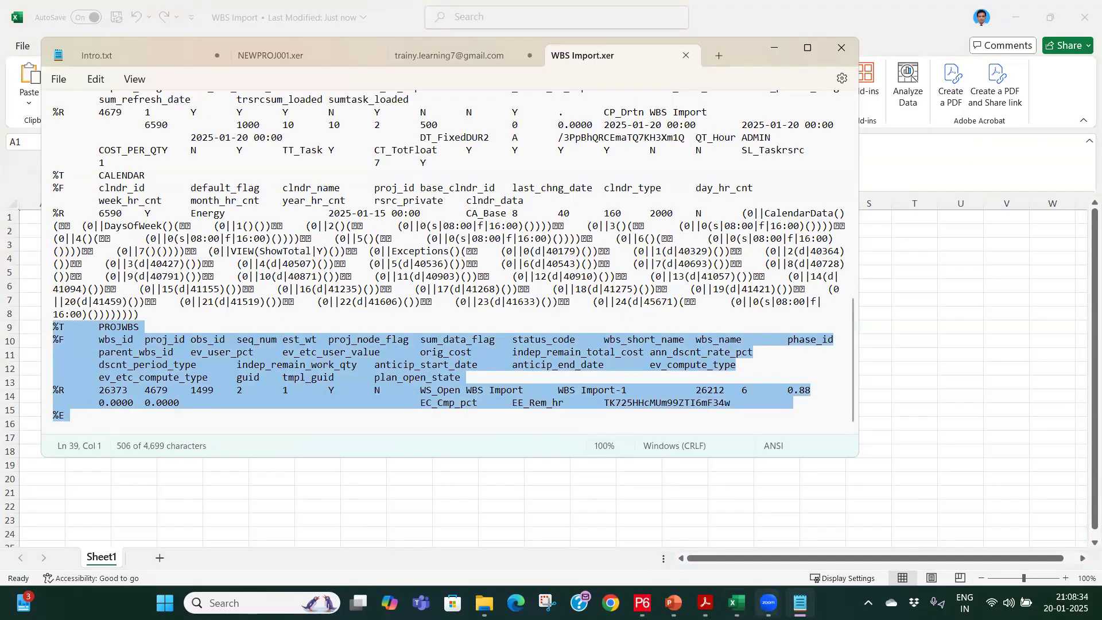
mouse_move(736, 603)
click(789, 539)
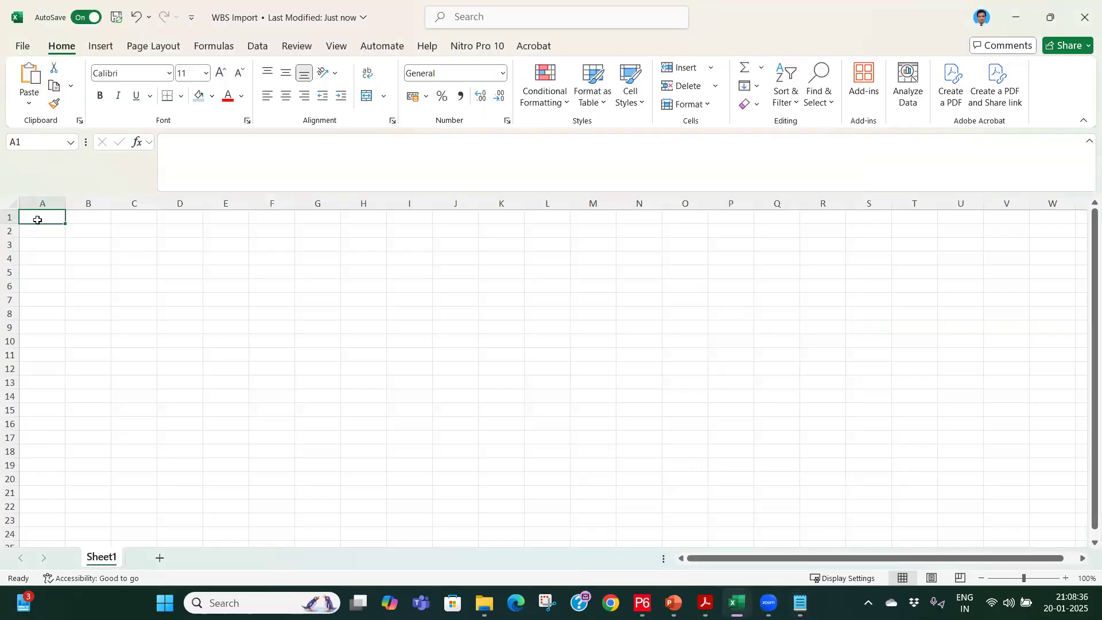
key(ctrl+v)
Insert 17 blank rows between the %R data row and the %E row.
click(98, 256)
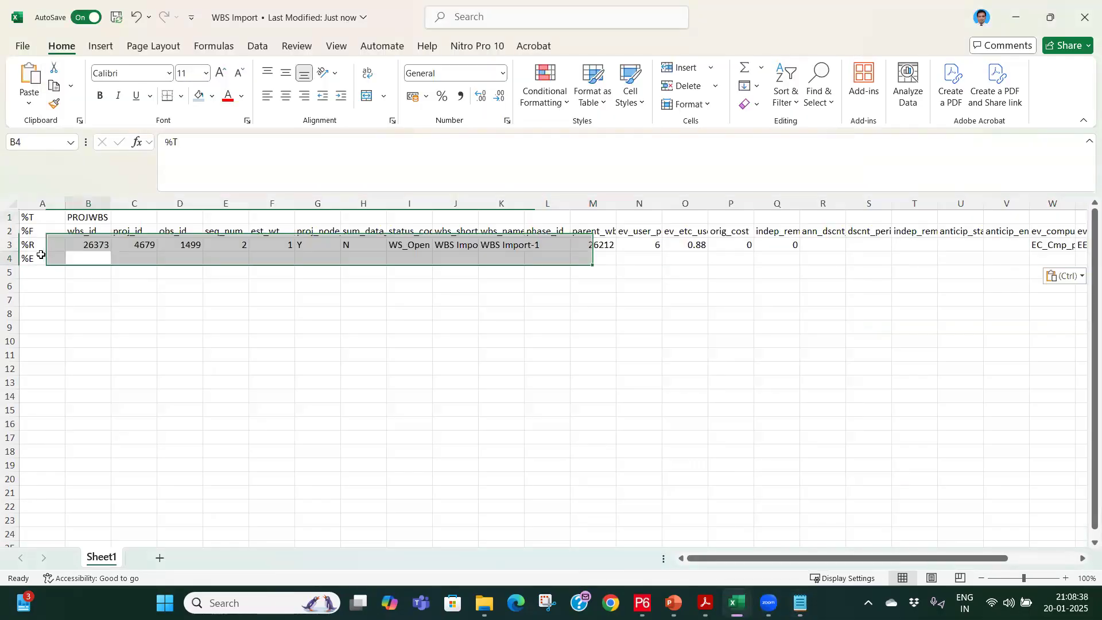
click(10, 258)
right_click(9, 259)
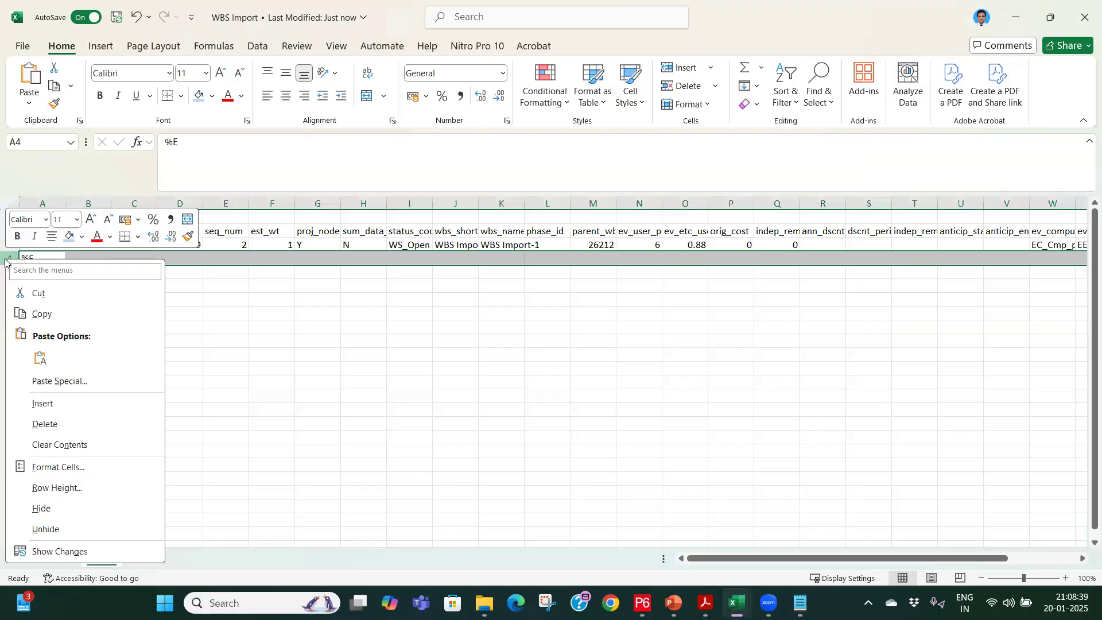
click(46, 403)
key(F4)
key(F4)
key(F4)
key(F4)
key(F4)
key(F4)
key(F4)
key(F4)
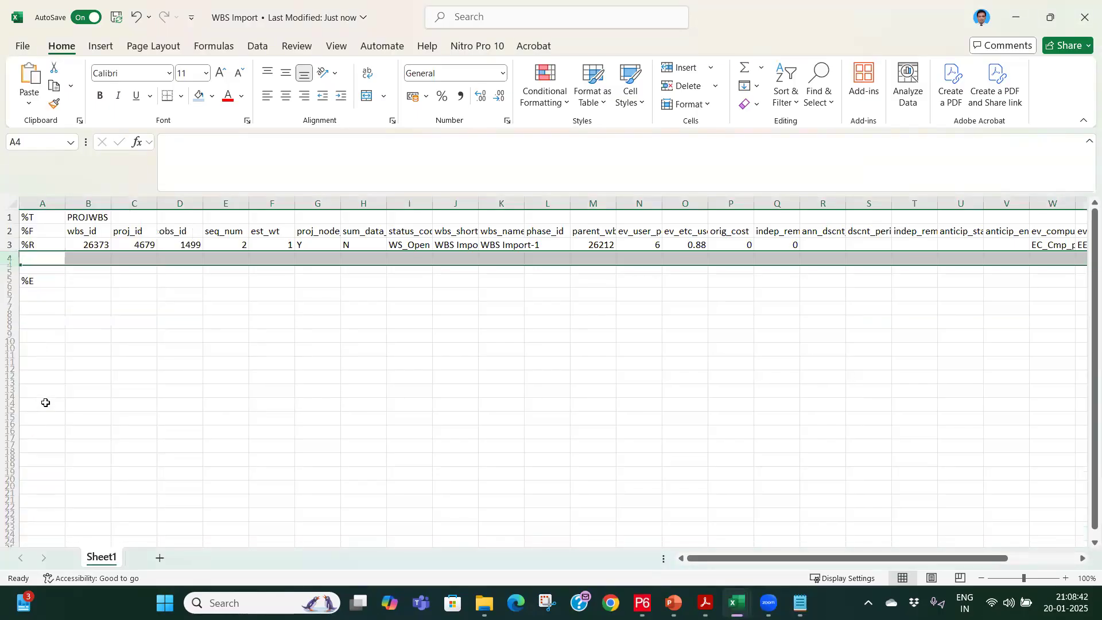
key(F4)
key(F4)
key(F4)
key(F4)
key(F4)
key(F4)
key(F4)
key(F4)
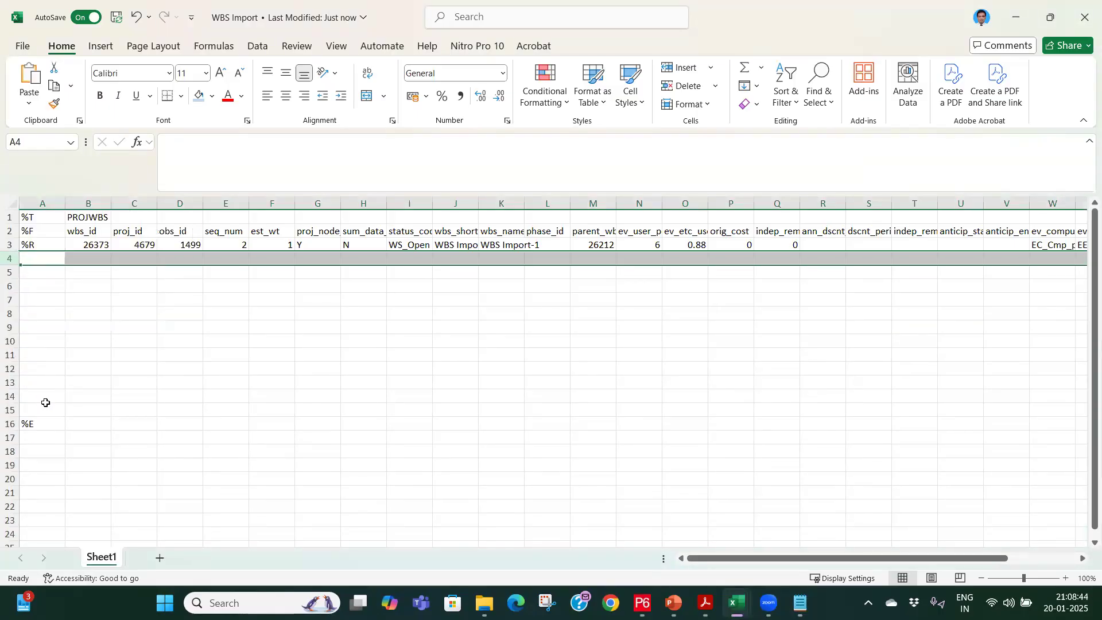
click(69, 365)
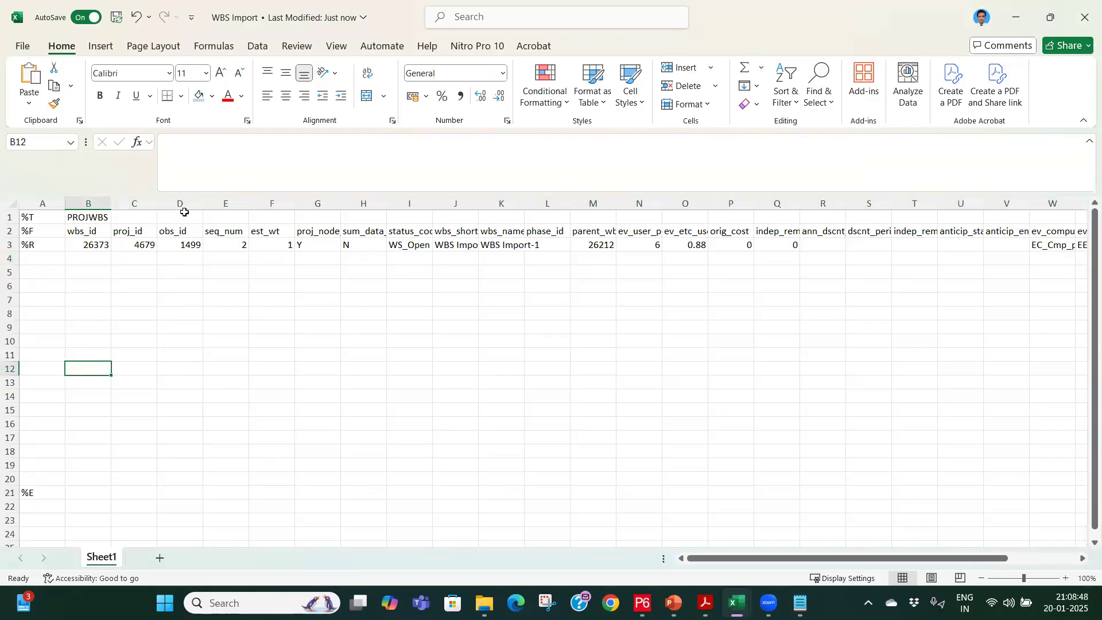
Autofit the status_code, wbs_short_name, wbs_name and parent_wbs_id columns.
double_click(433, 206)
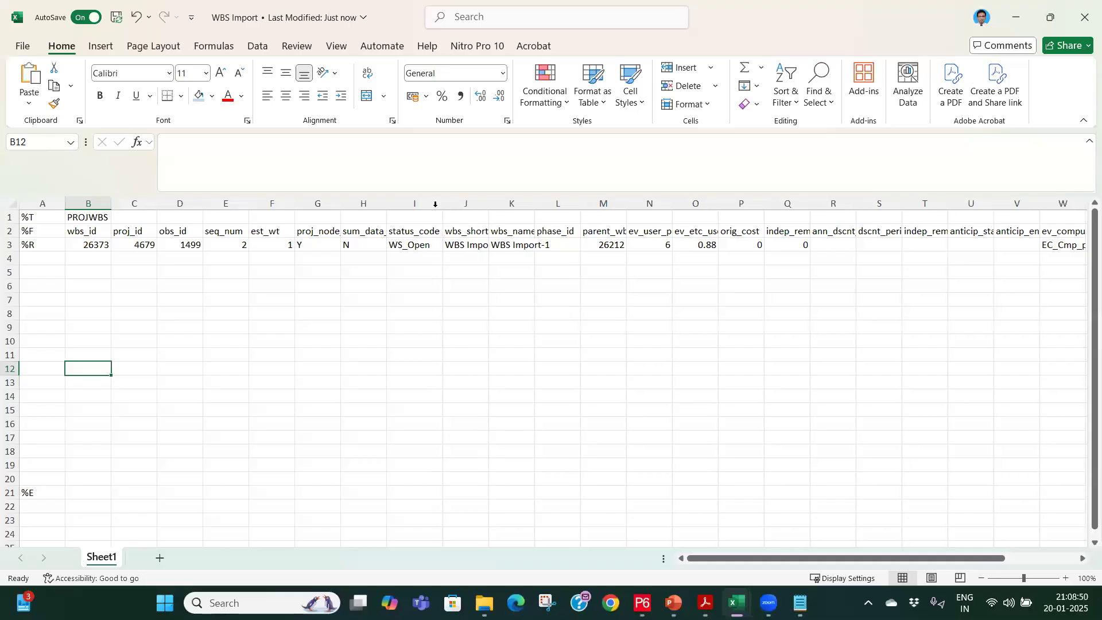
double_click(489, 206)
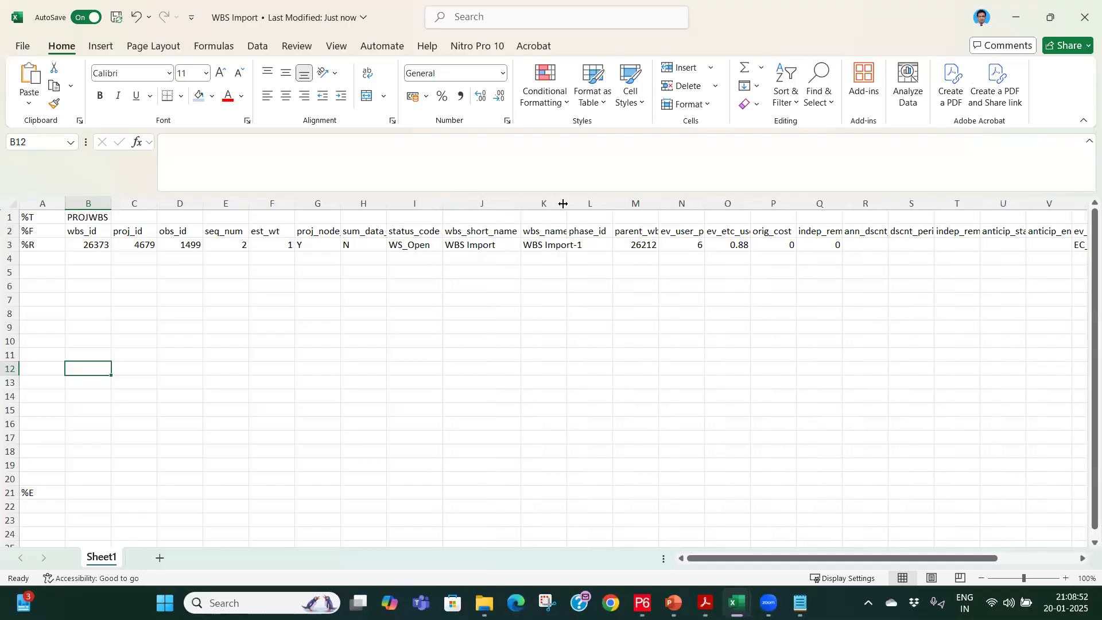
double_click(567, 205)
double_click(677, 199)
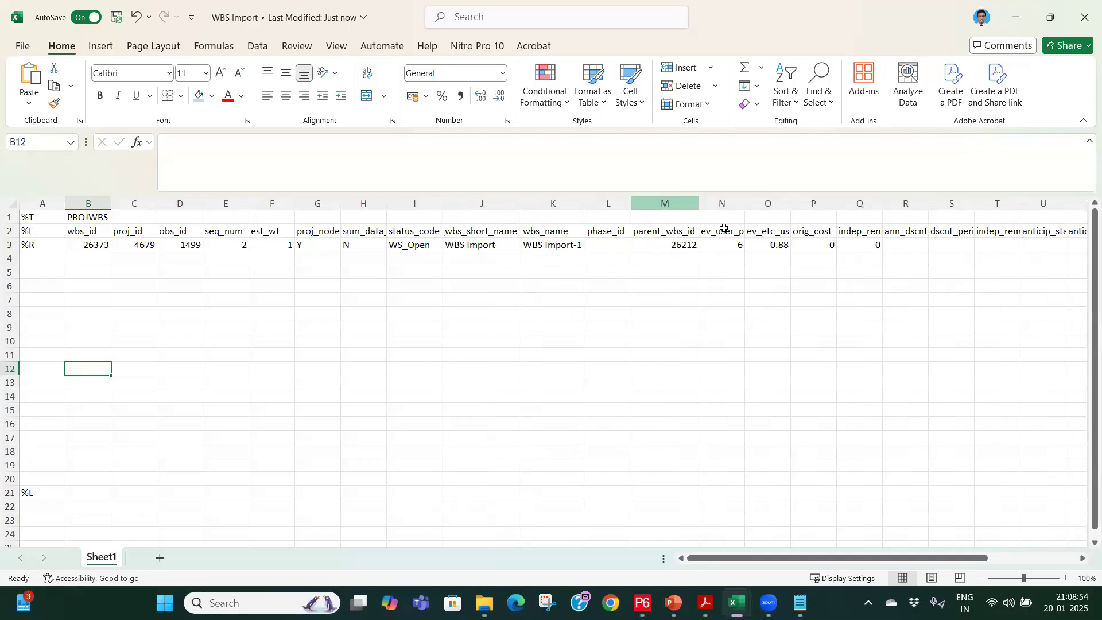
Autofit columns W to AA, from ev_compute_type to plan_open_state.
drag(867, 566, 957, 565)
mouse_move(841, 198)
mouse_down()
mouse_move(1068, 207)
mouse_move(1043, 208)
mouse_up()
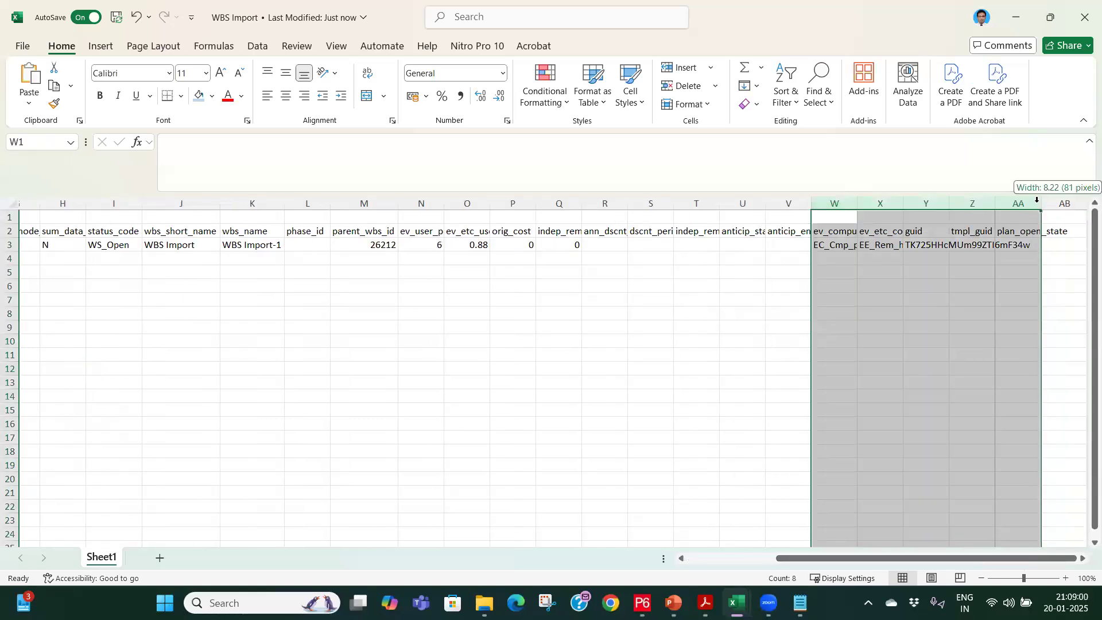
double_click(1033, 203)
drag(962, 560, 1035, 560)
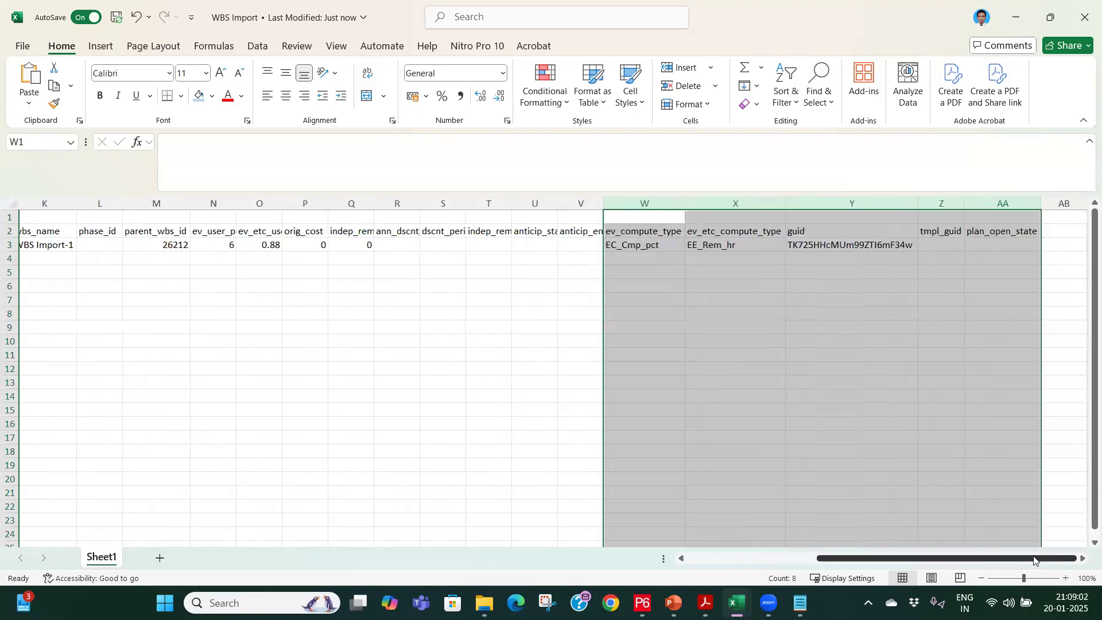
scroll(705, 540, left, 5)
click(332, 340)
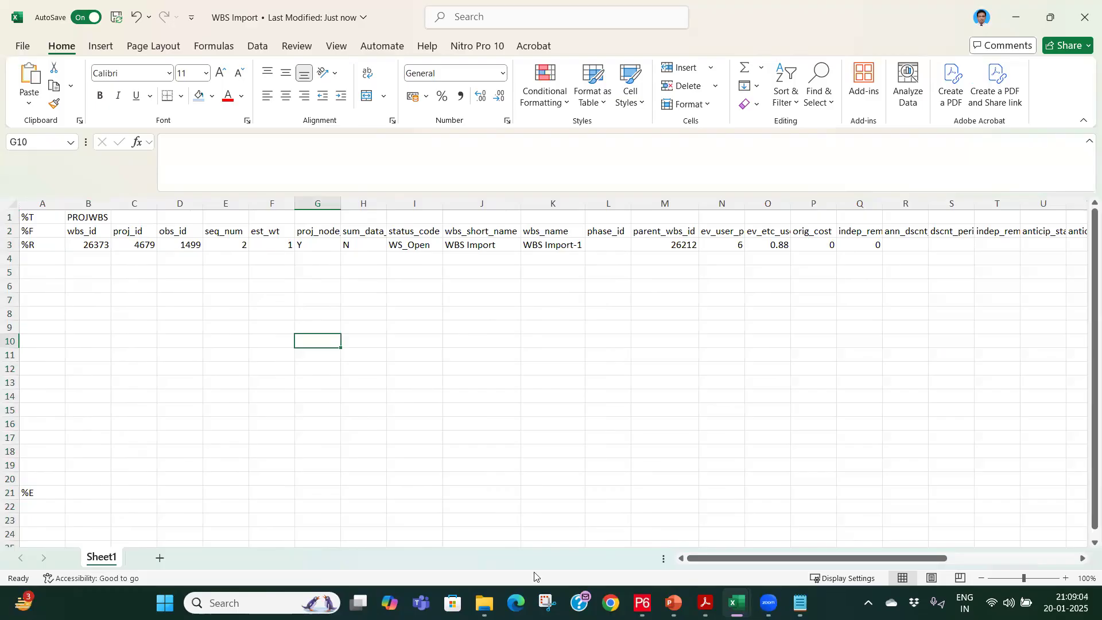
Switch to File Explorer and open the P6 WBS & Activity Import workbook from the Day-5 folder of Primavera Oil & Gas.
click(484, 603)
click(163, 378)
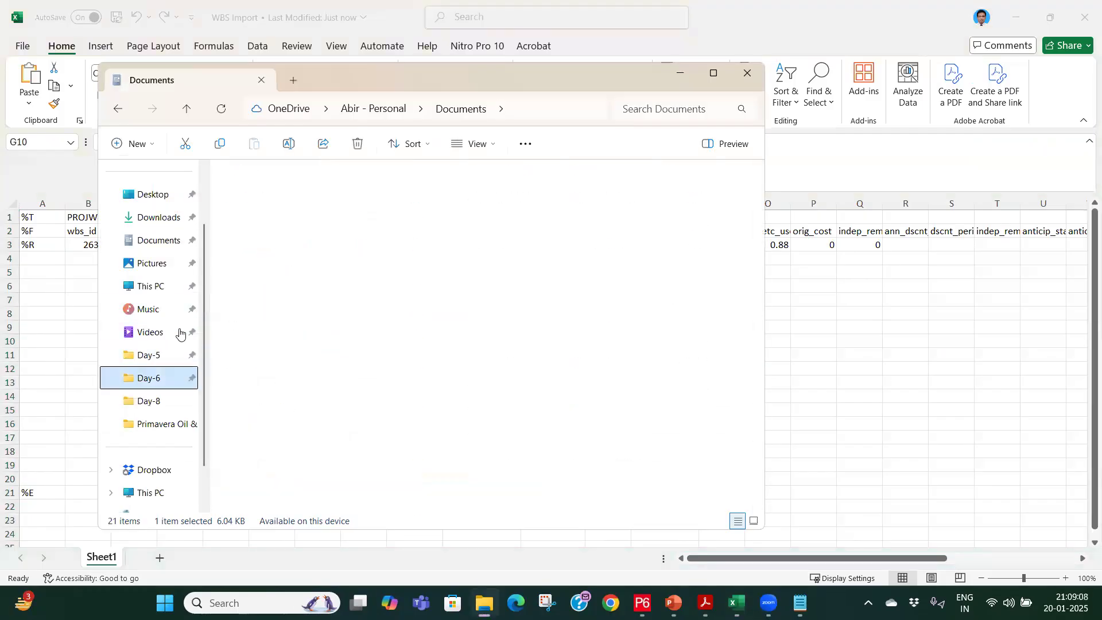
click(402, 112)
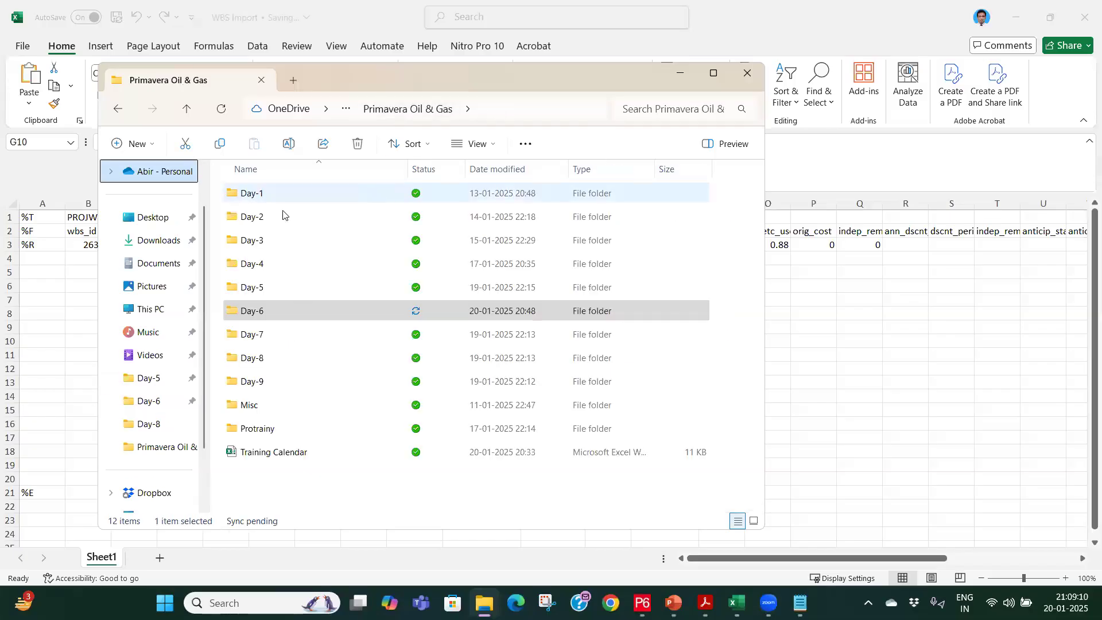
key(alt+Left)
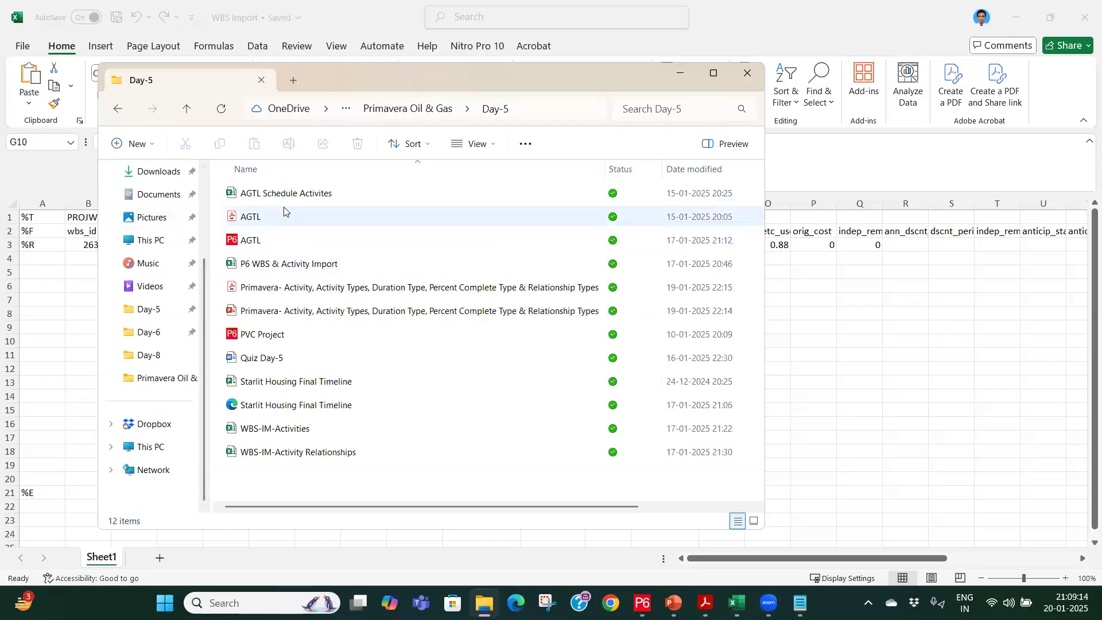
double_click(282, 268)
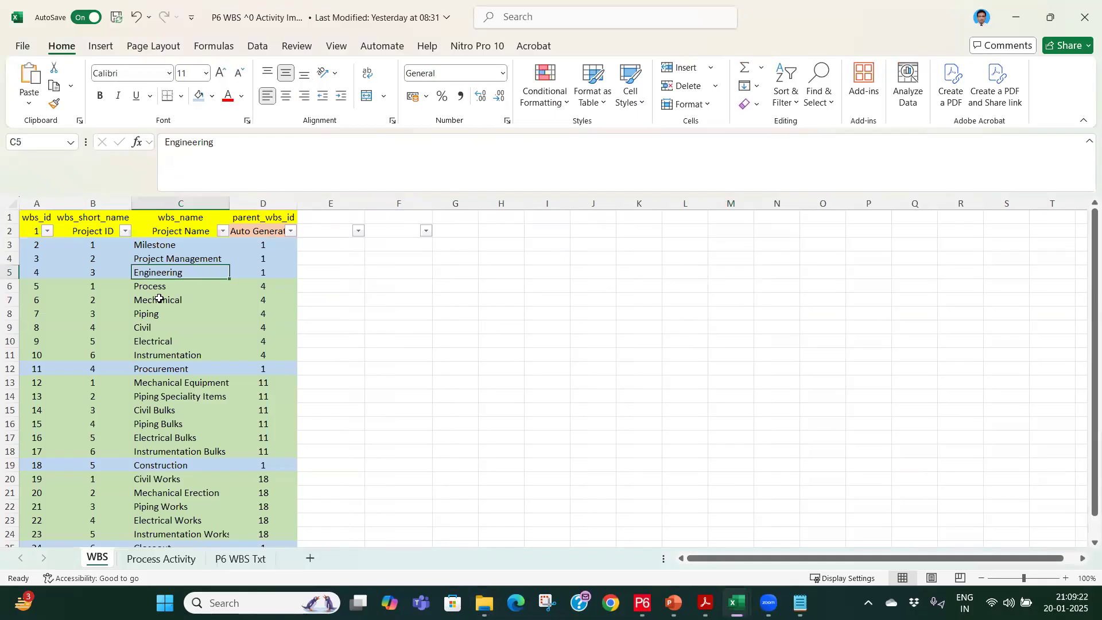
Copy the wbs_name entries from Milestone to Closeout into the WBS Import workbook's wbs_name column from K4, without source formatting.
drag(171, 241, 214, 522)
key(ctrl+c)
key(ctrl+Tab)
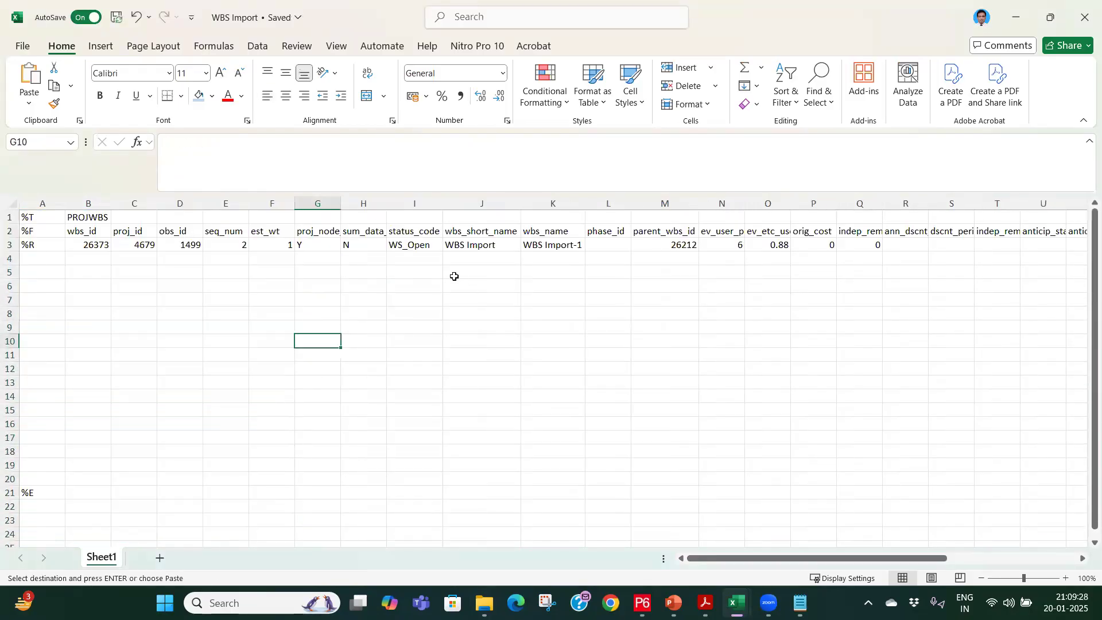
click(548, 260)
right_click(548, 260)
click(611, 185)
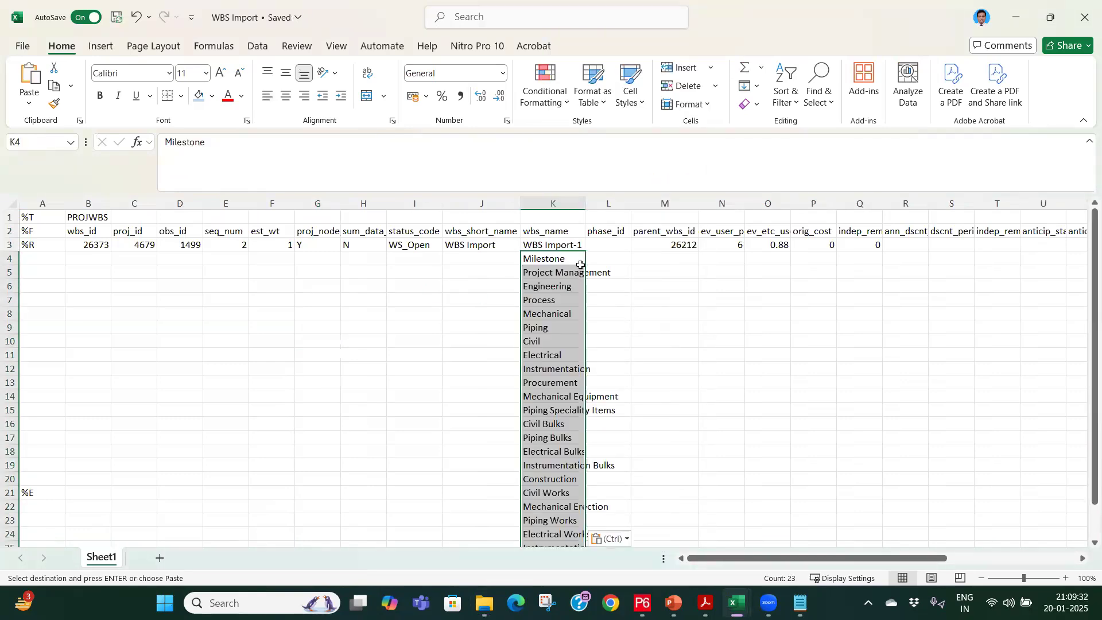
Copy the wbs_id numbers 1 to 24 from the WBS sheet into the WBS Import workbook's wbs_id column from B3, without source formatting.
key(ctrl+Tab)
scroll(64, 268, up, 1)
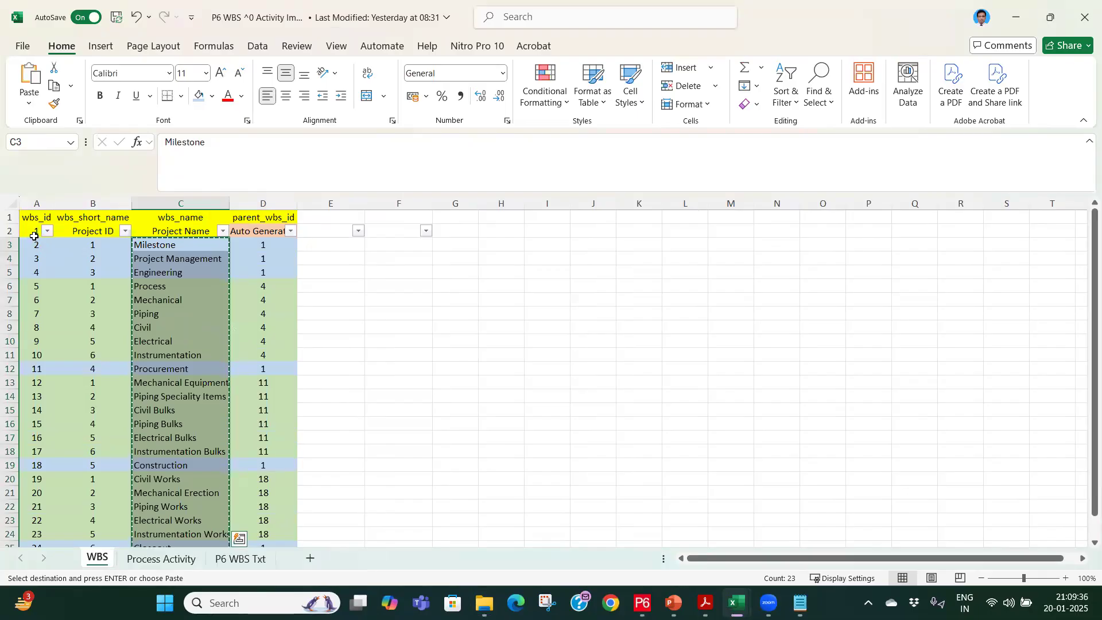
drag(36, 231, 37, 523)
key(ctrl+c)
scroll(315, 315, up, 1)
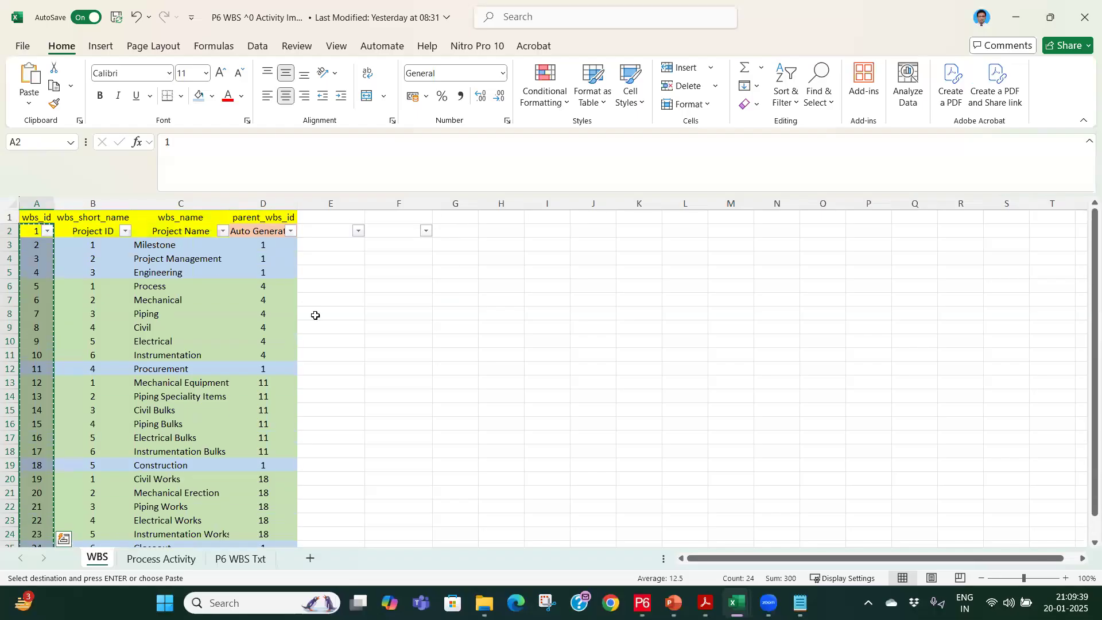
key(ctrl+Tab)
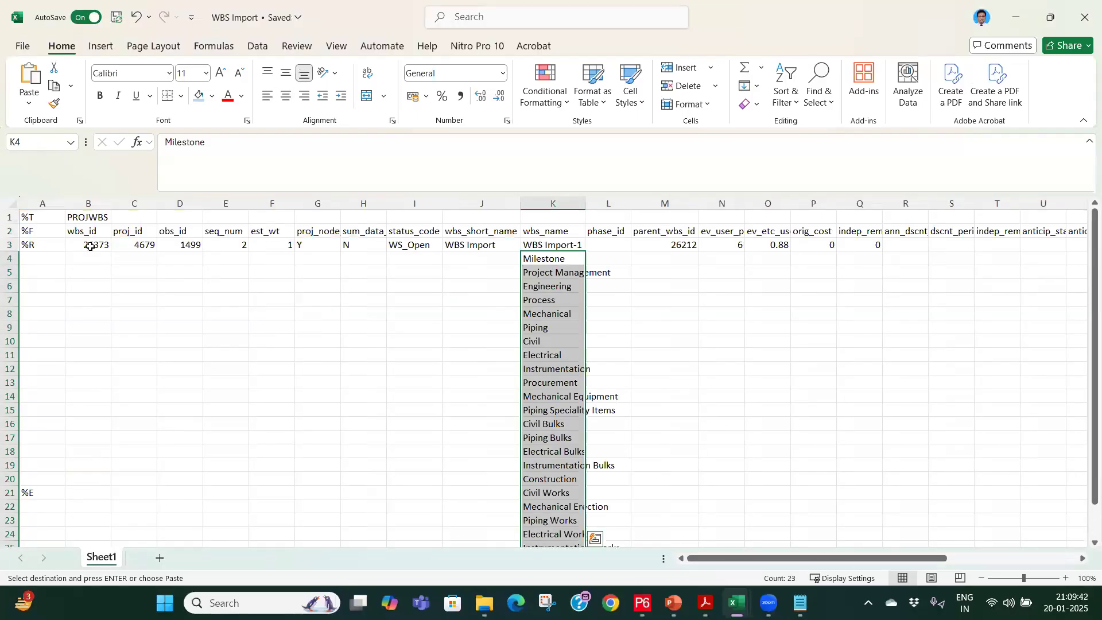
right_click(90, 246)
click(147, 183)
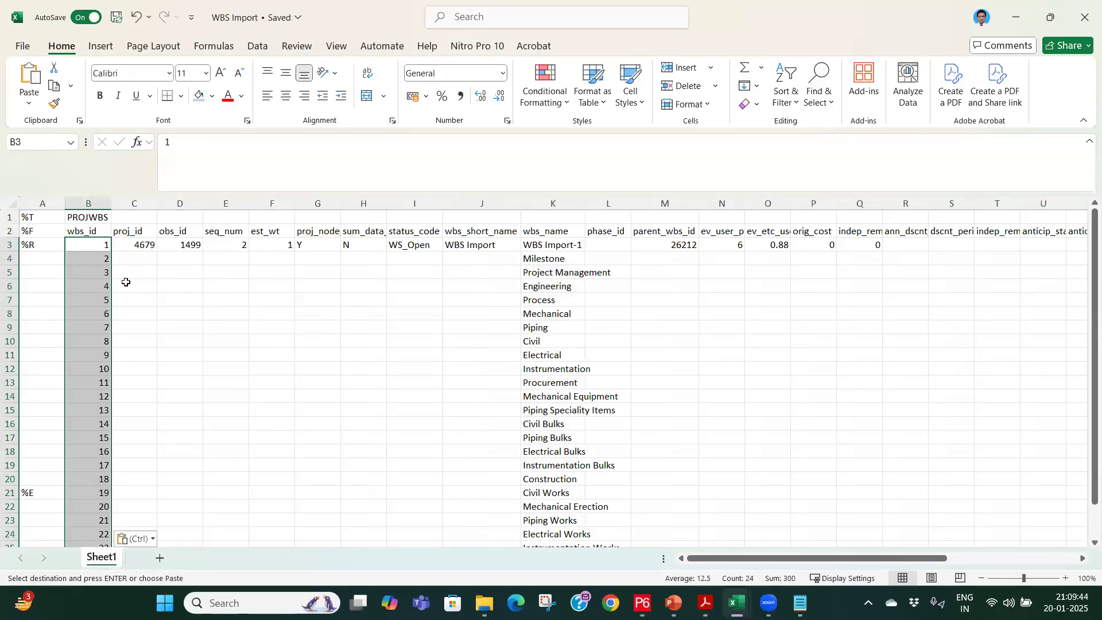
Copy the wbs_short_name numbers for Milestone to Closeout into the WBS Import workbook's wbs_short_name column from J4, without source formatting.
key(ctrl+Tab)
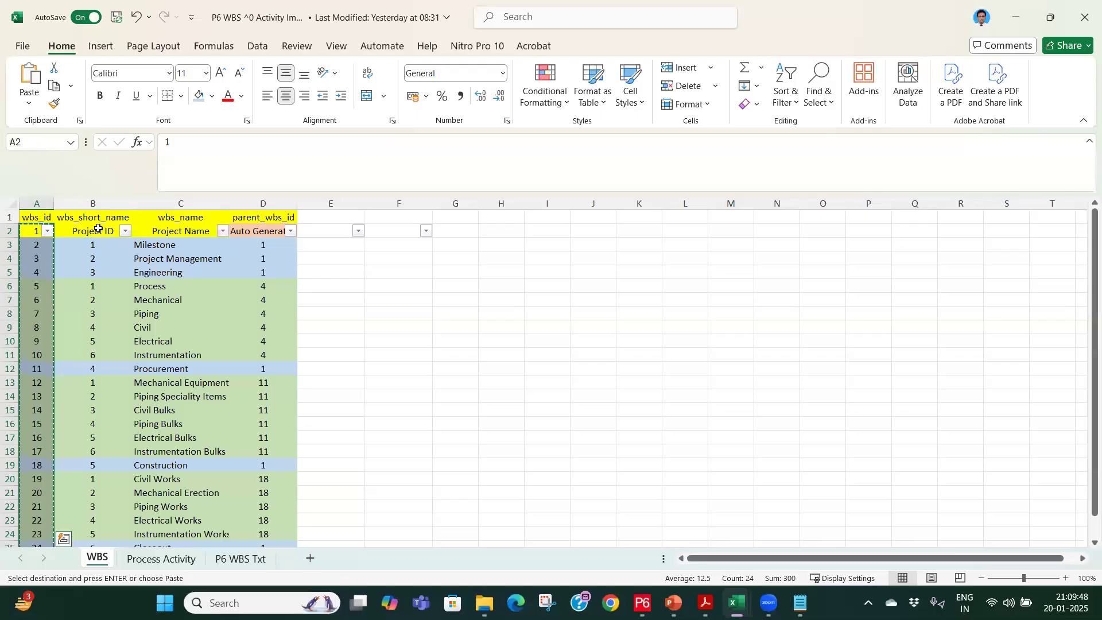
key(Up)
key(Right)
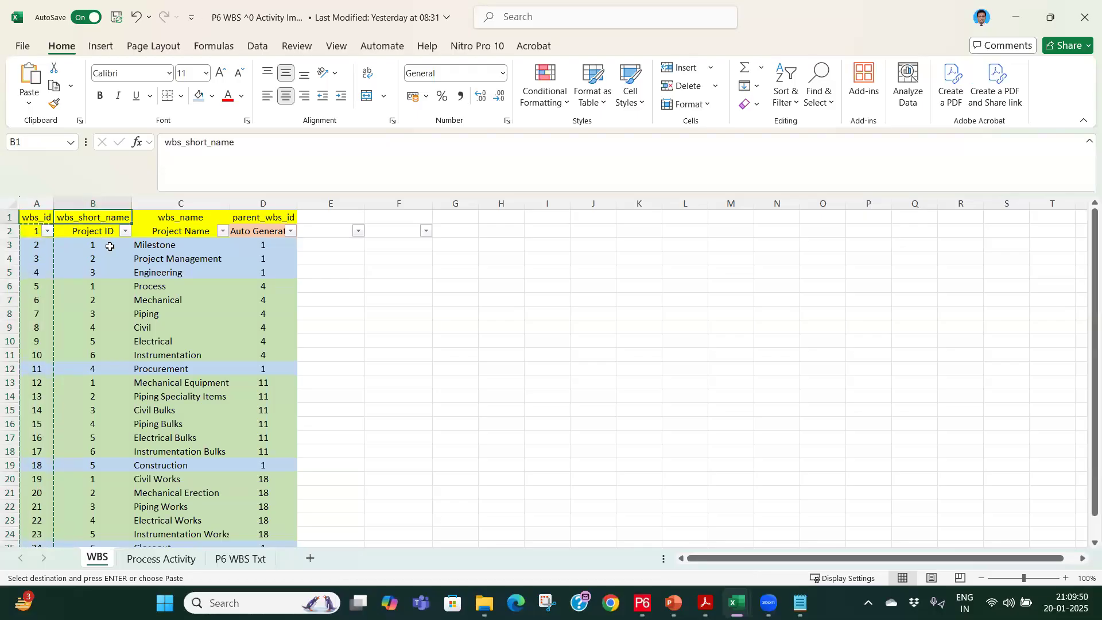
key(ctrl+Tab)
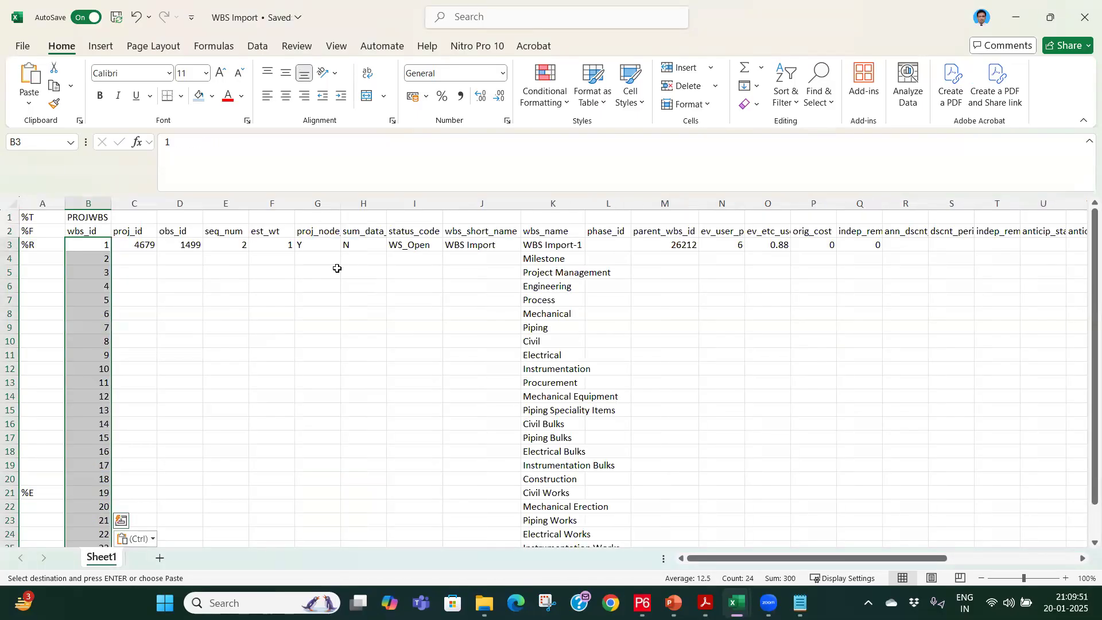
click(483, 245)
key(alt+Tab)
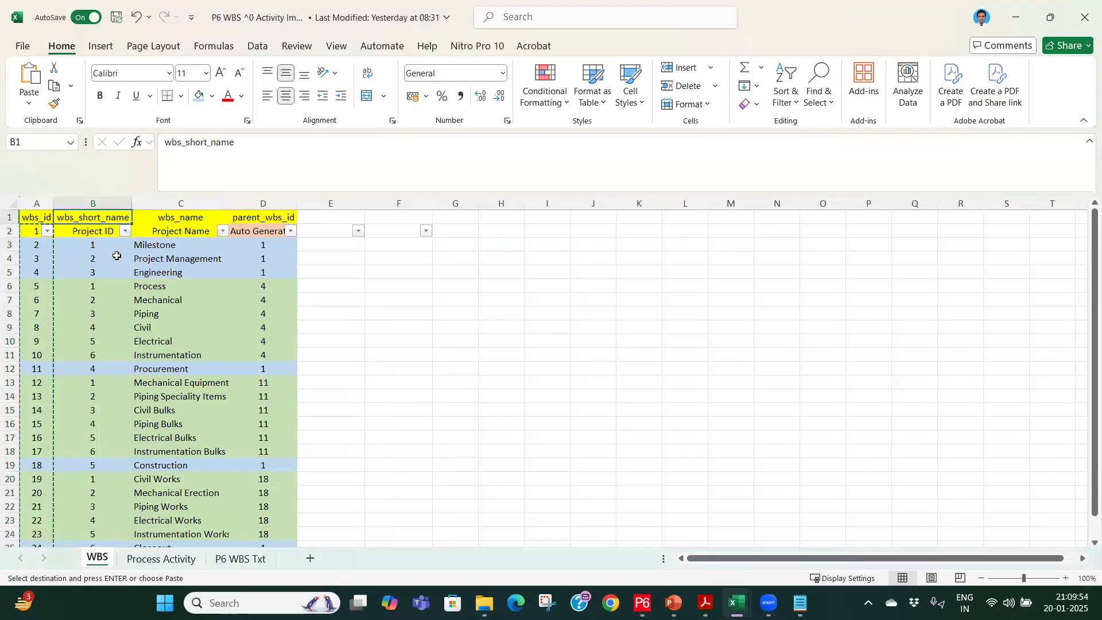
click(115, 256)
click(99, 245)
drag(118, 405, 111, 518)
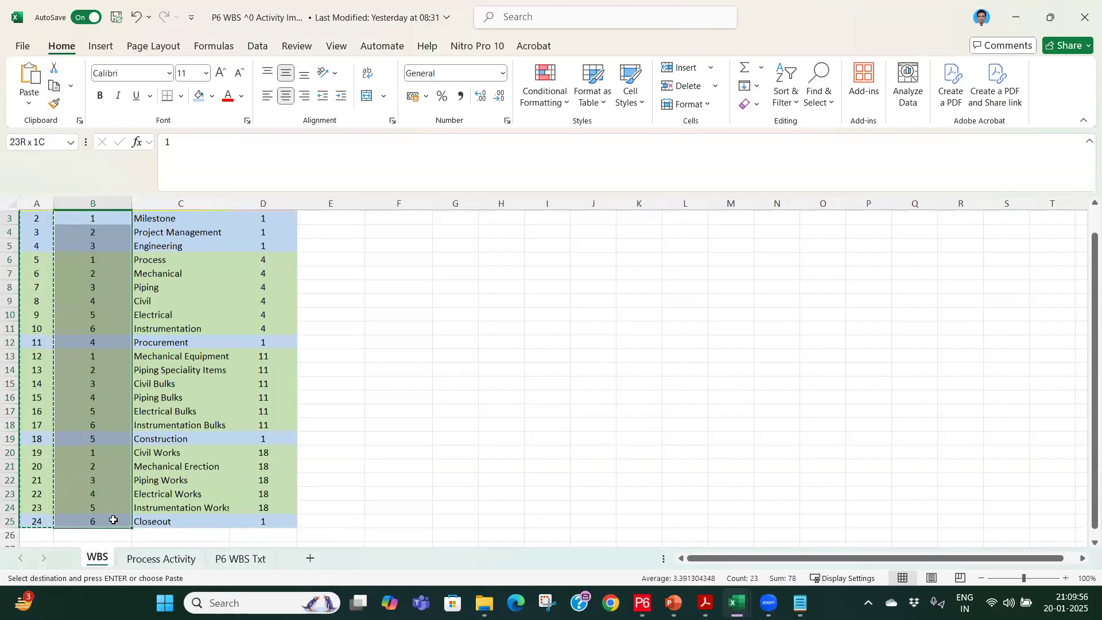
key(ctrl+c)
key(alt+Tab)
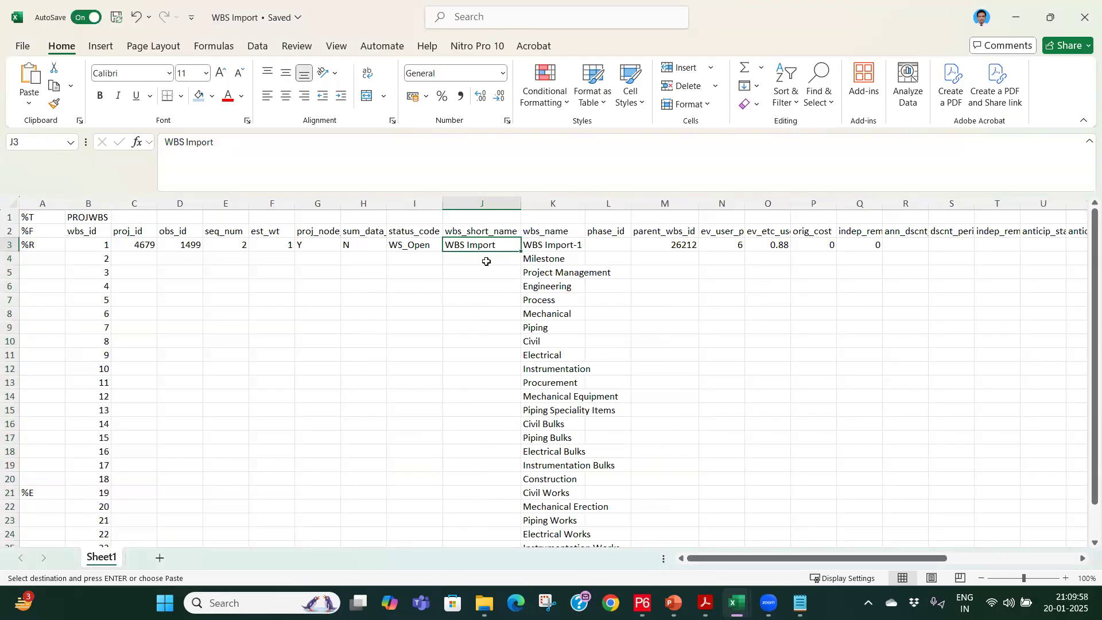
scroll(485, 259, down, 1)
scroll(487, 246, up, 1)
right_click(484, 261)
click(541, 185)
scroll(526, 304, down, 2)
scroll(526, 315, up, 2)
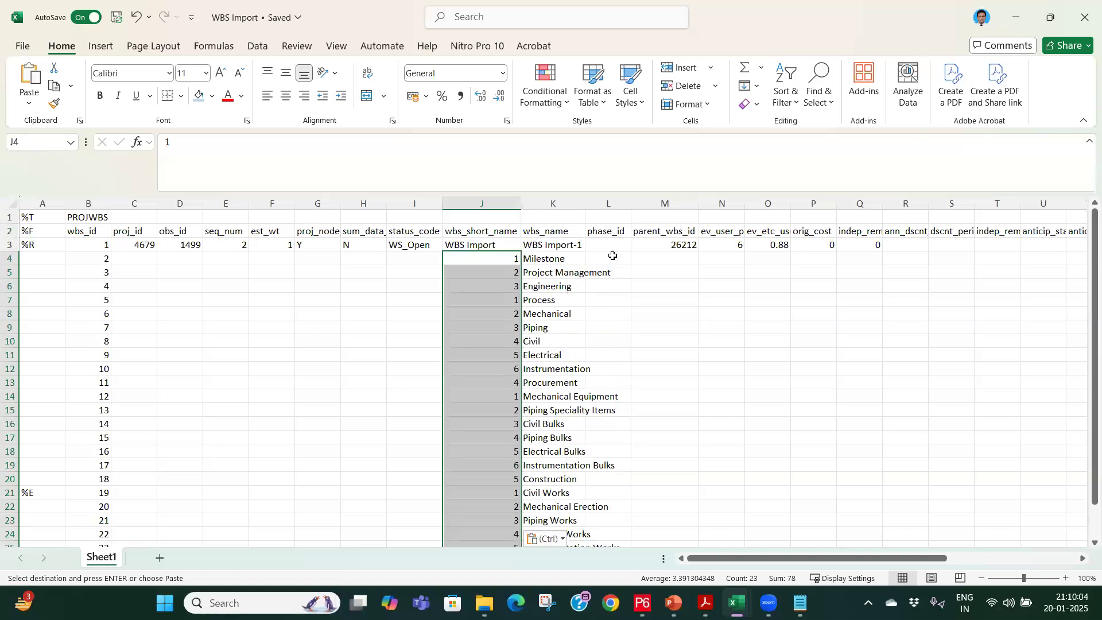
Copy the parent_wbs_id numbers for Milestone to Closeout into the WBS Import workbook's parent_wbs_id column from M4, without source formatting.
click(618, 263)
click(683, 246)
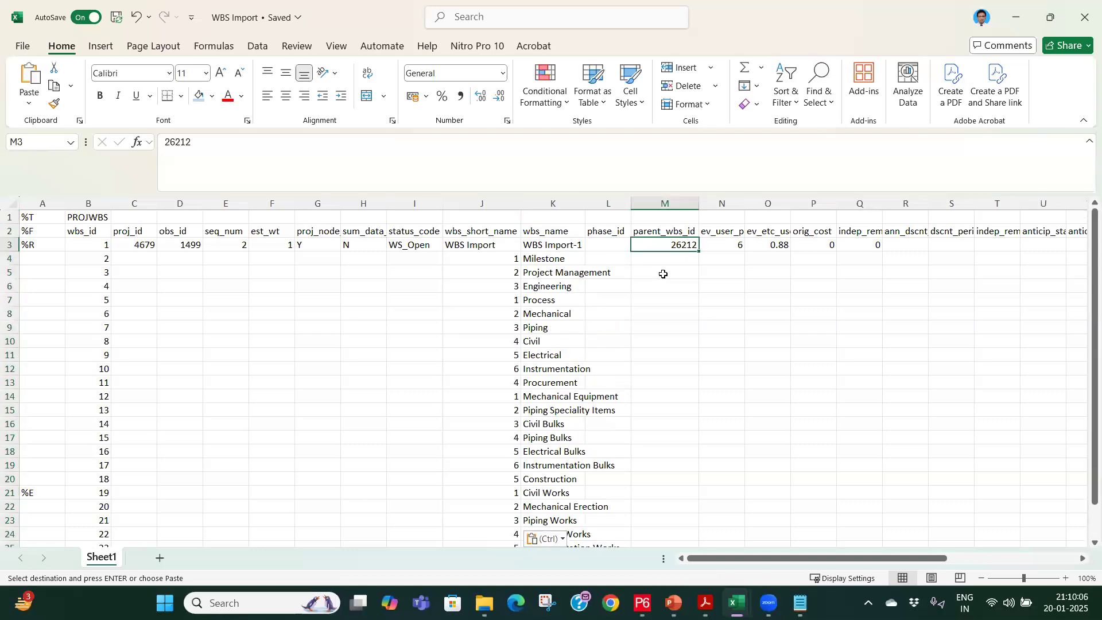
key(alt+Tab)
scroll(275, 296, up, 1)
drag(271, 245, 283, 521)
key(ctrl+c)
key(alt+Tab)
right_click(672, 258)
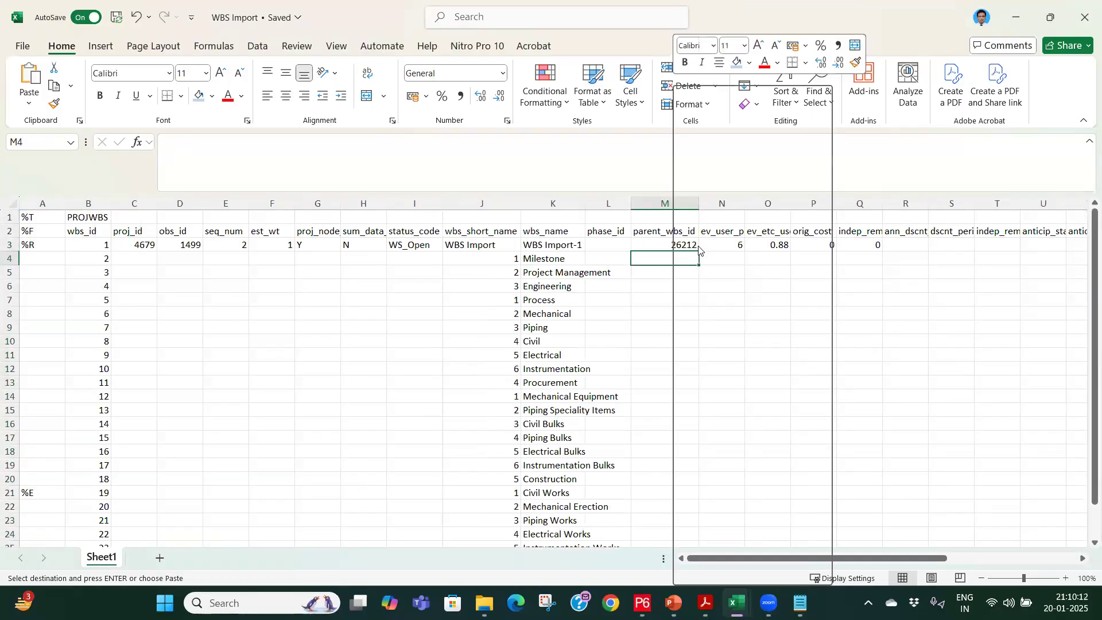
click(728, 183)
scroll(670, 314, down, 2)
scroll(669, 314, up, 2)
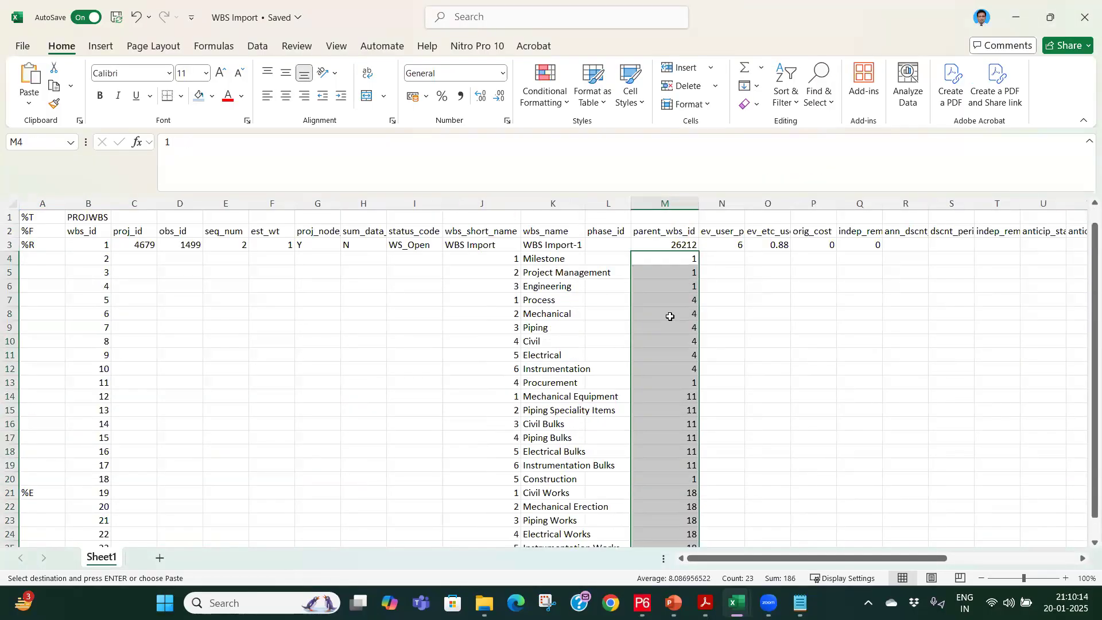
Move the %E marker from A21 to A27, just below the last WBS row, and save the workbook.
scroll(670, 316, down, 2)
click(40, 376)
key(ctrl+c)
click(49, 453)
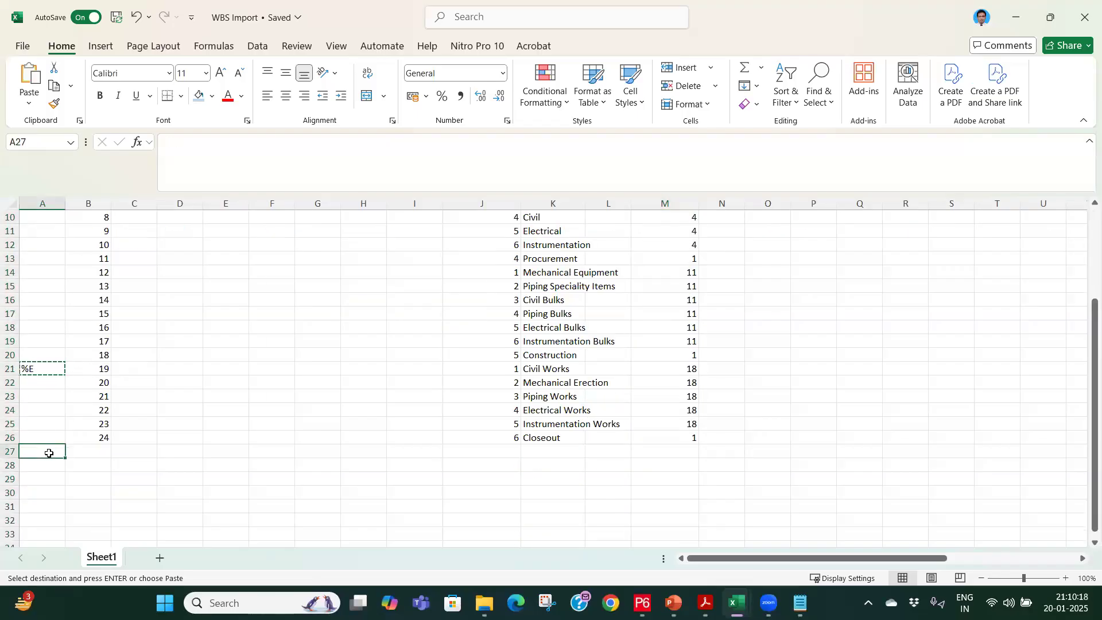
key(Return)
scroll(87, 428, up, 3)
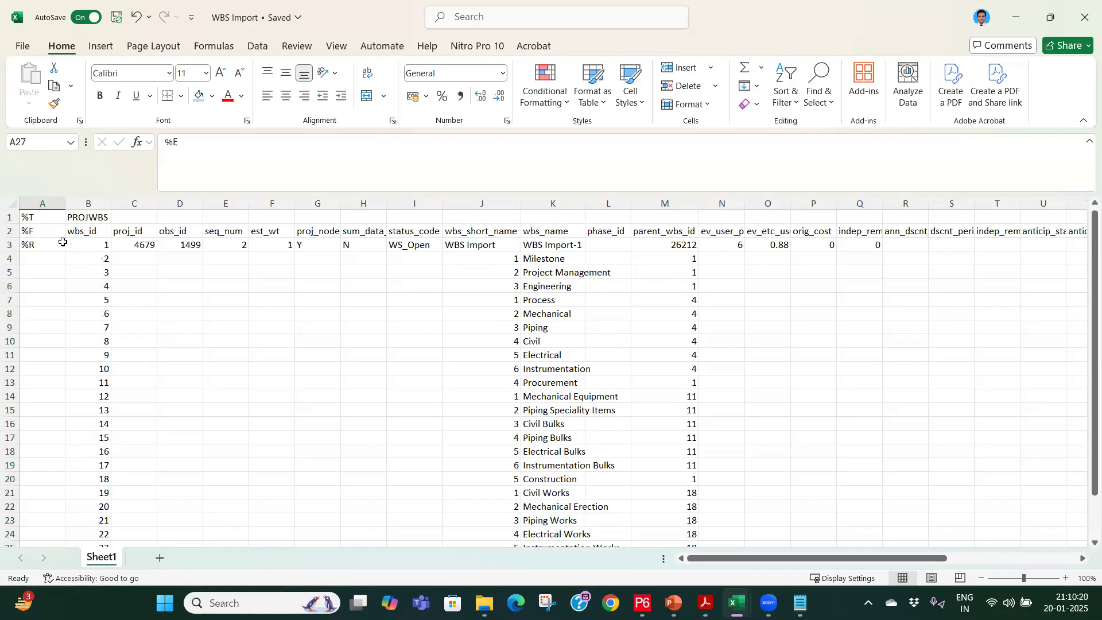
click(116, 21)
Try to replace the selected PROJWBS block of WBS Import.xer in Notepad with the workbook's range A1:AA27.
drag(859, 561, 1010, 557)
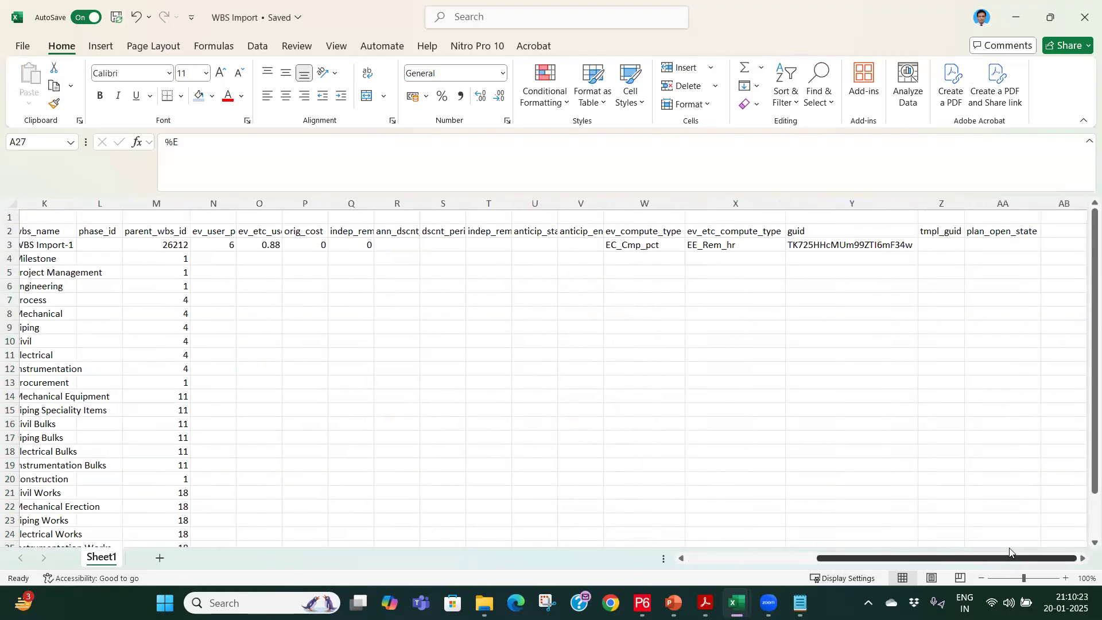
click(1006, 233)
drag(1009, 245, 938, 335)
click(953, 231)
click(988, 232)
drag(994, 217, 32, 401)
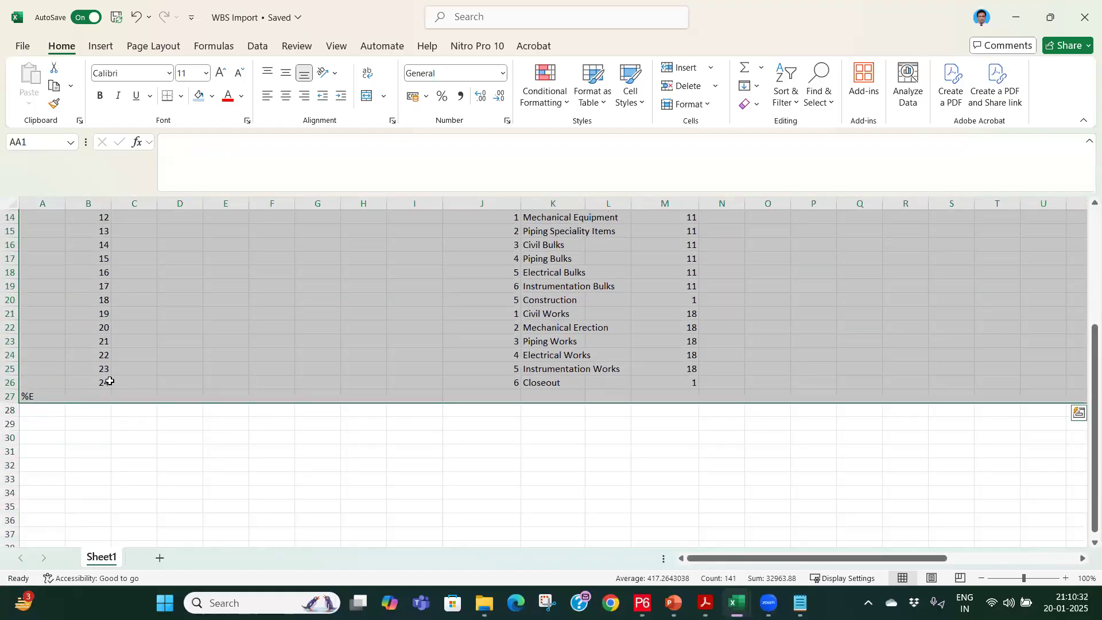
scroll(109, 381, up, 5)
key(ctrl+c)
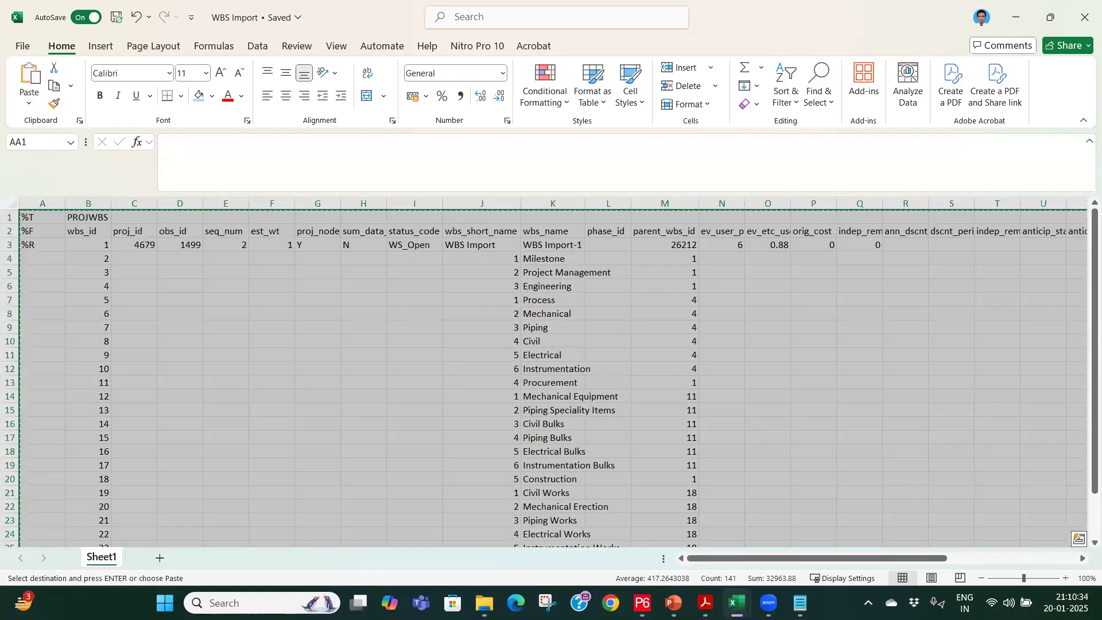
click(800, 603)
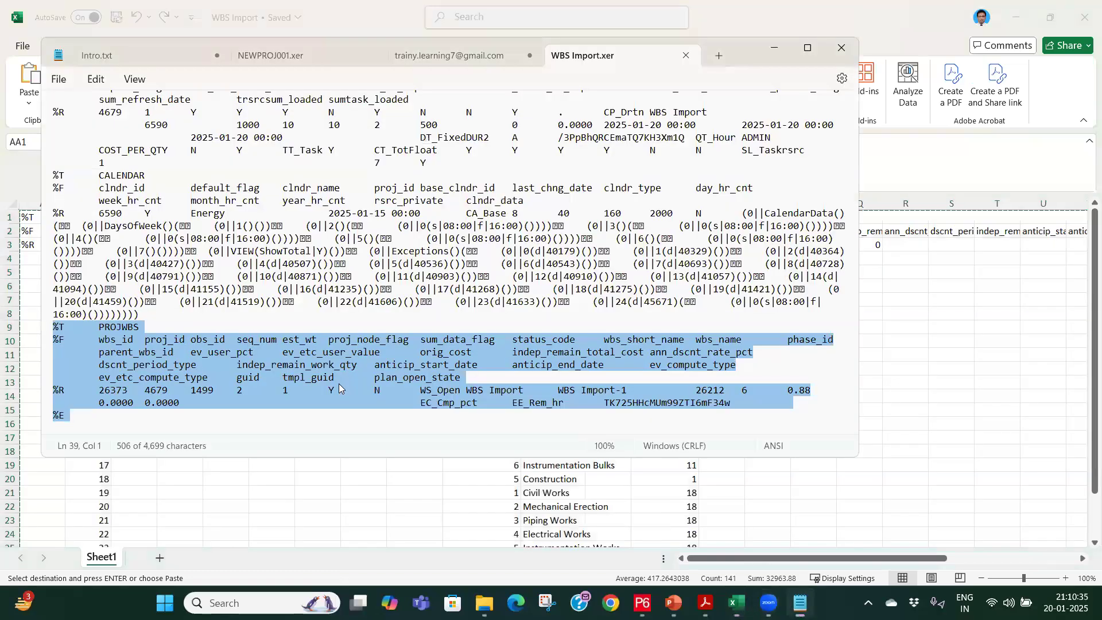
key(ctrl+v)
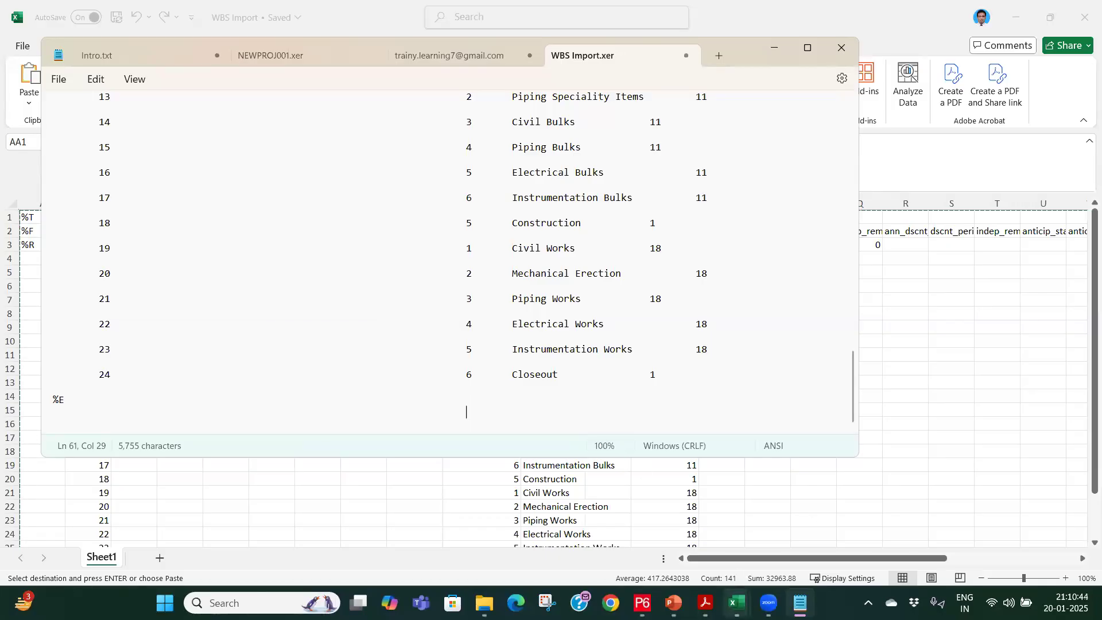
Undo the table paste in WBS Import.xer so the original PROJWBS block is restored.
mouse_move(752, 598)
click(857, 519)
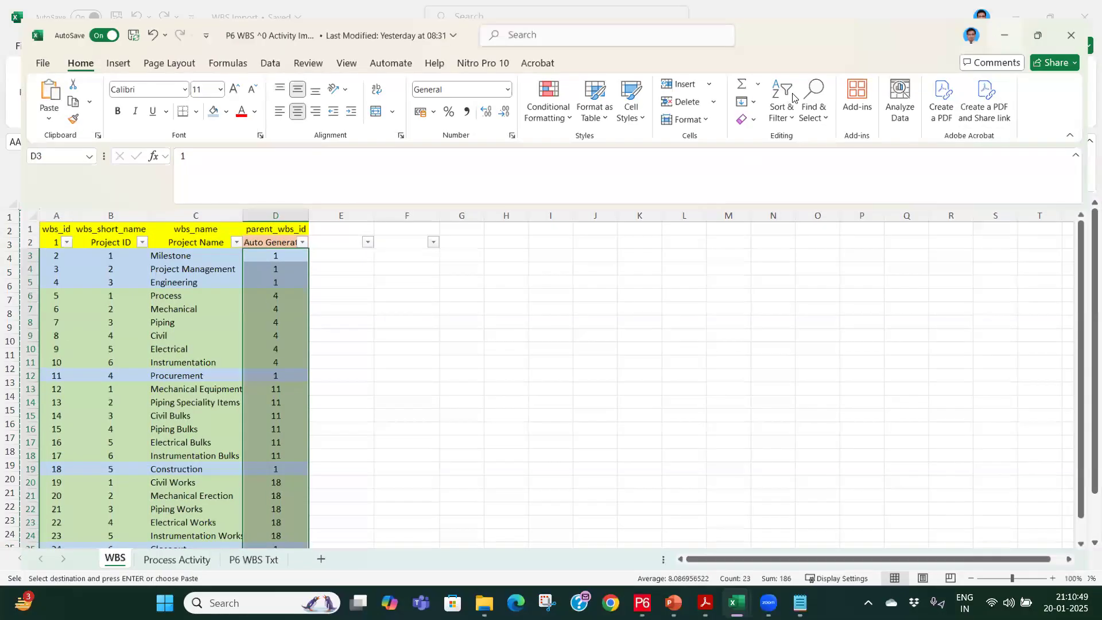
key(alt+Tab)
key(Return)
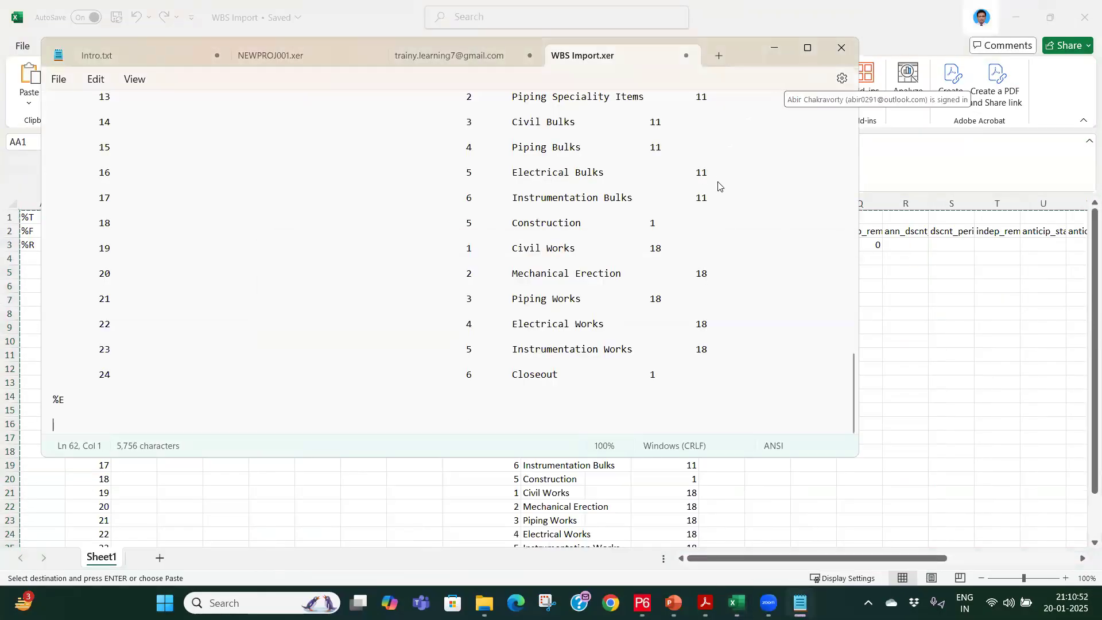
key(ctrl+z)
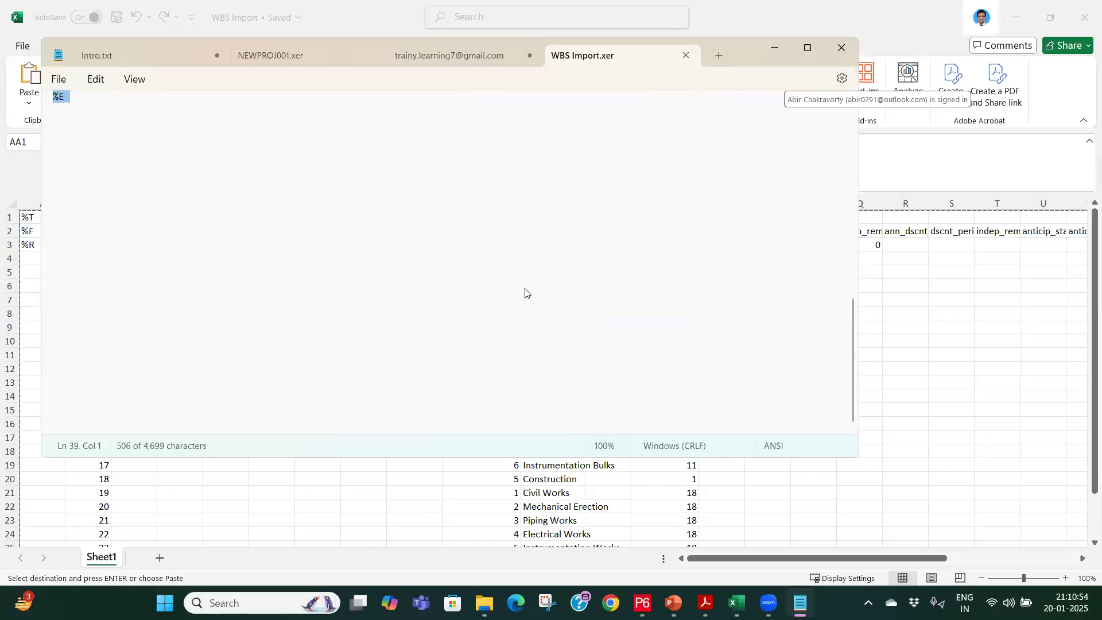
scroll(759, 54, up, 4)
scroll(311, 333, down, 3)
Return to the WBS Import workbook and fill the %R marker from A3 down to A26.
click(35, 267)
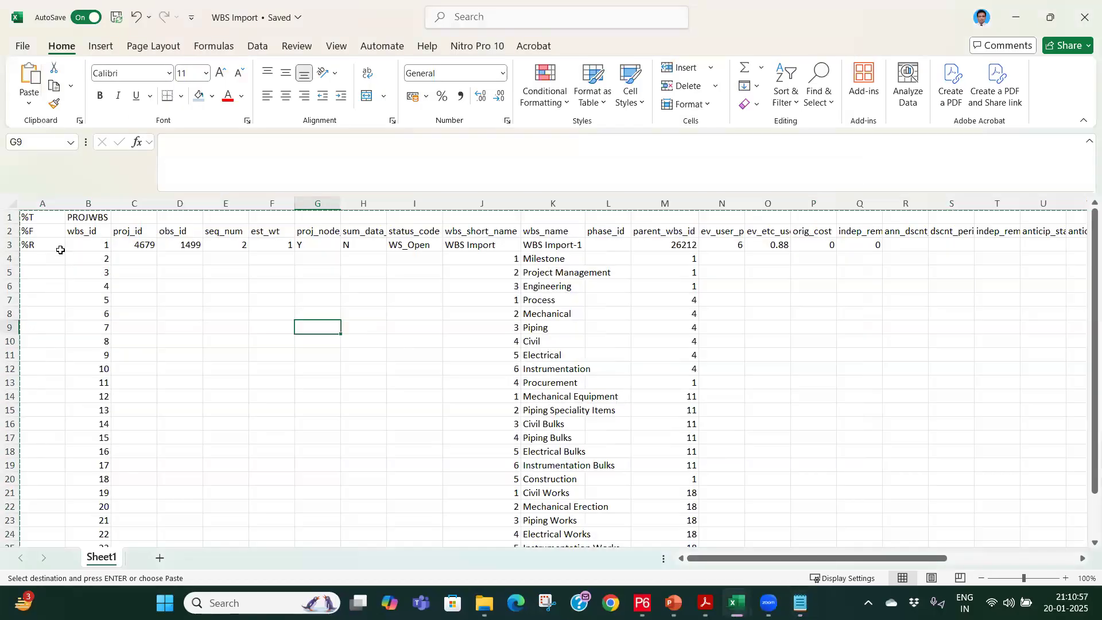
key(Escape)
click(61, 250)
key(Right)
key(ctrl+Down)
key(Left)
scroll(56, 251, up, 1)
click(56, 246)
double_click(64, 251)
Fill the proj_id, obs_id, seq_num and est_wt values of C3:F3 down all WBS rows.
click(130, 247)
drag(131, 246, 290, 247)
double_click(294, 252)
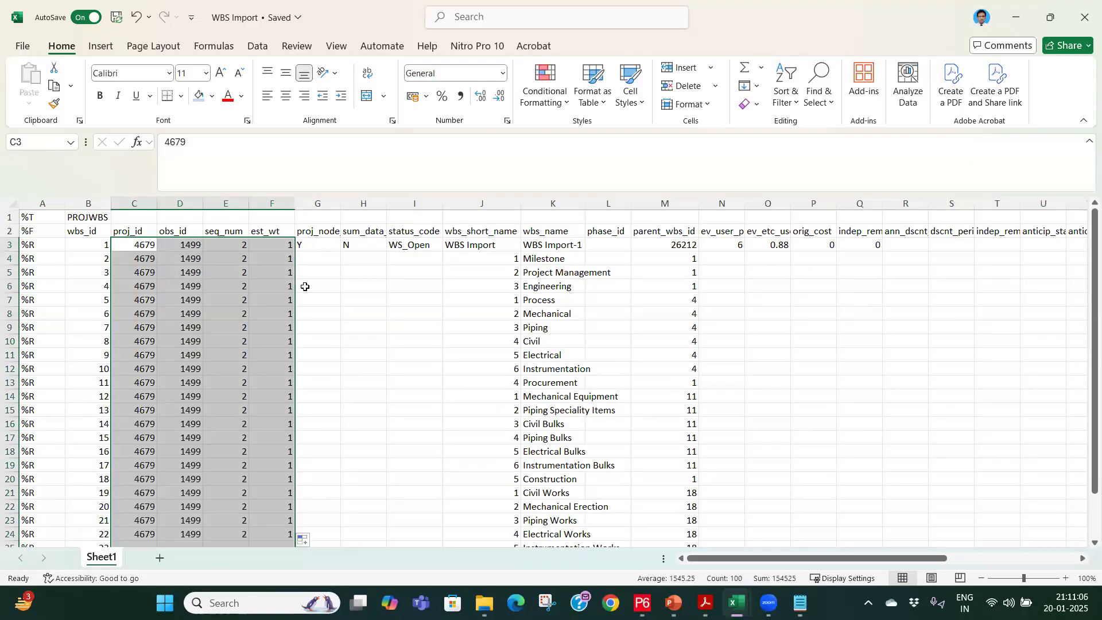
Fill N down the sum_data_flag column from H3 and down the proj_node_flag column from G4, keeping Y in G3.
click(379, 253)
double_click(387, 251)
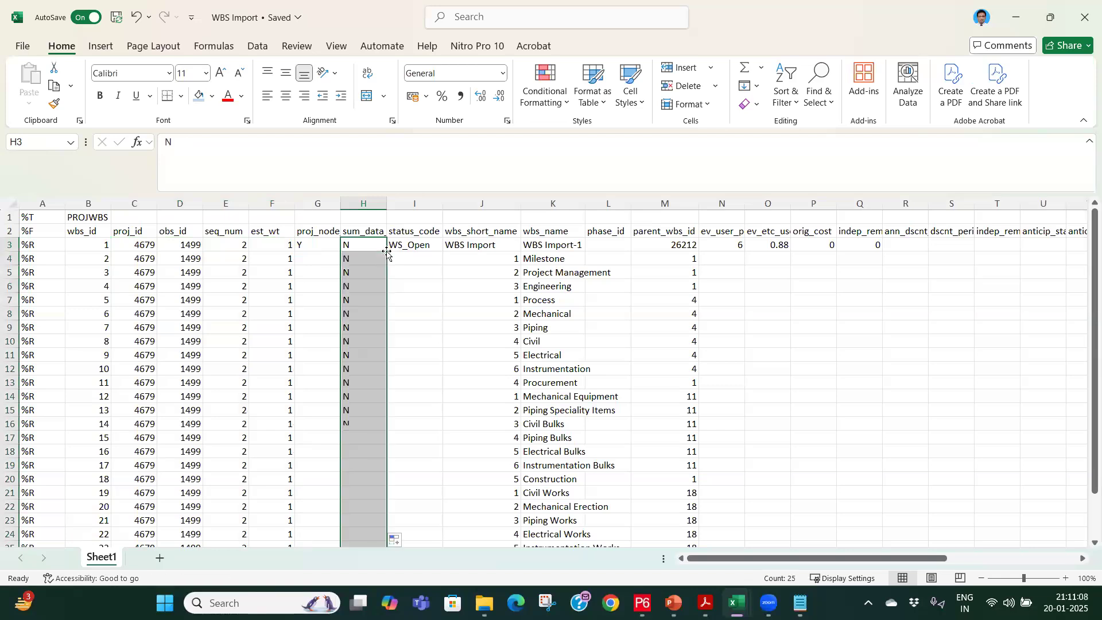
click(360, 259)
key(ctrl+c)
click(316, 258)
key(ctrl+v)
double_click(341, 265)
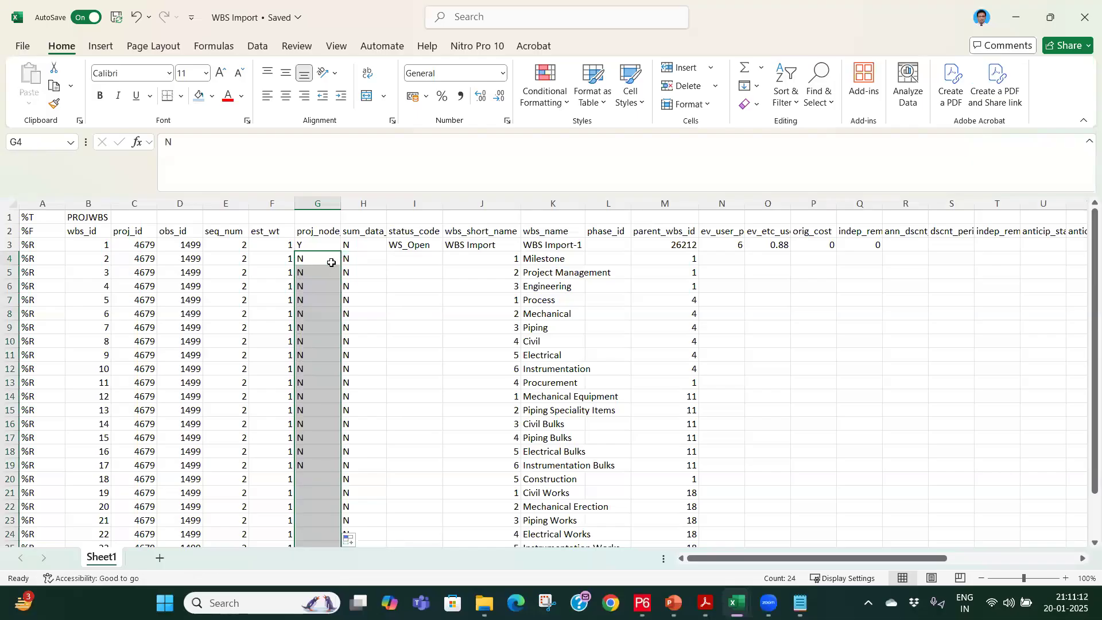
click(328, 240)
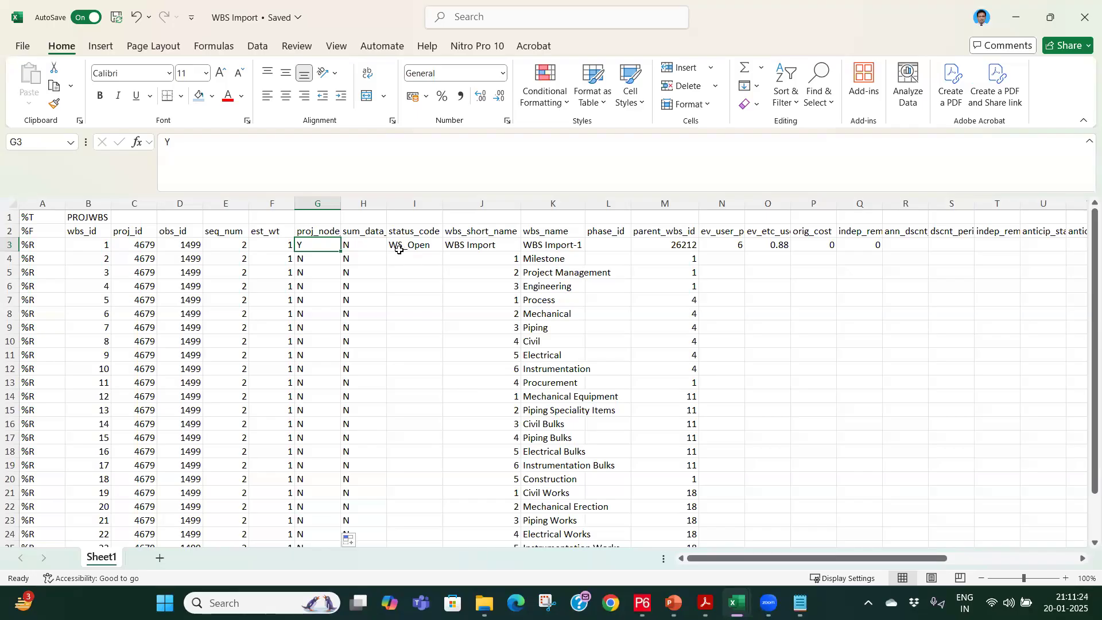
Fill WS_Open down the status_code column from I3.
drag(409, 246, 480, 246)
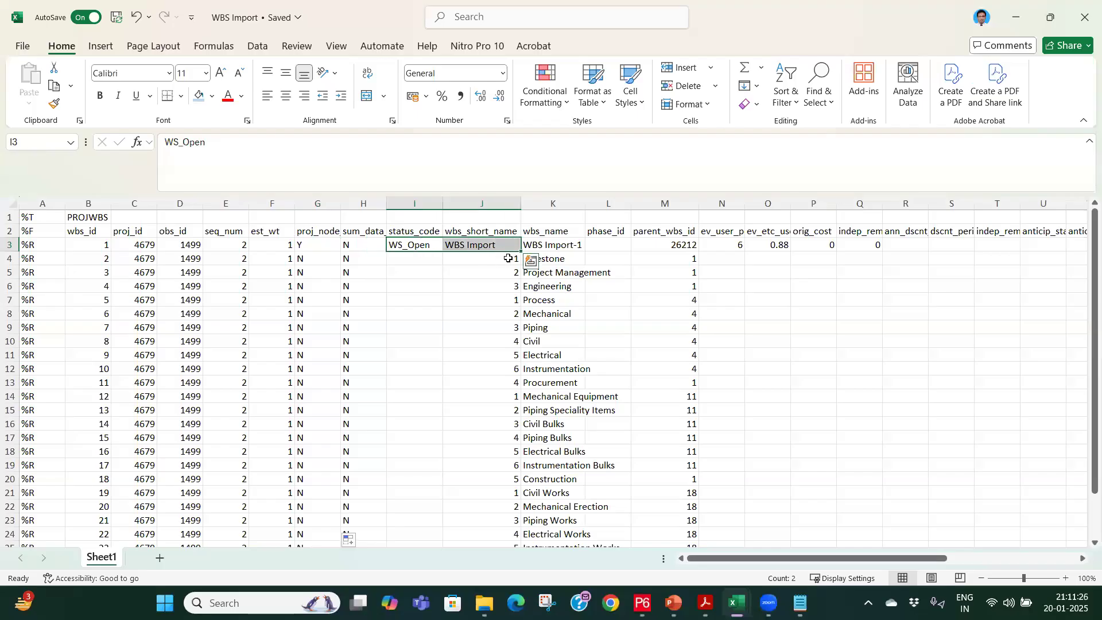
click(487, 262)
click(424, 244)
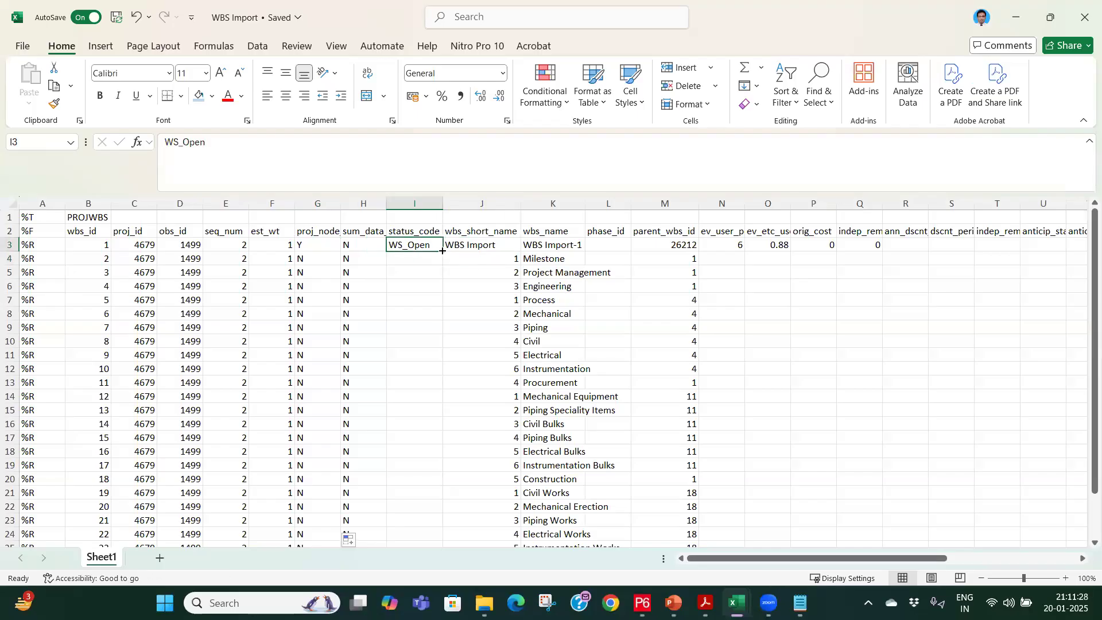
double_click(442, 251)
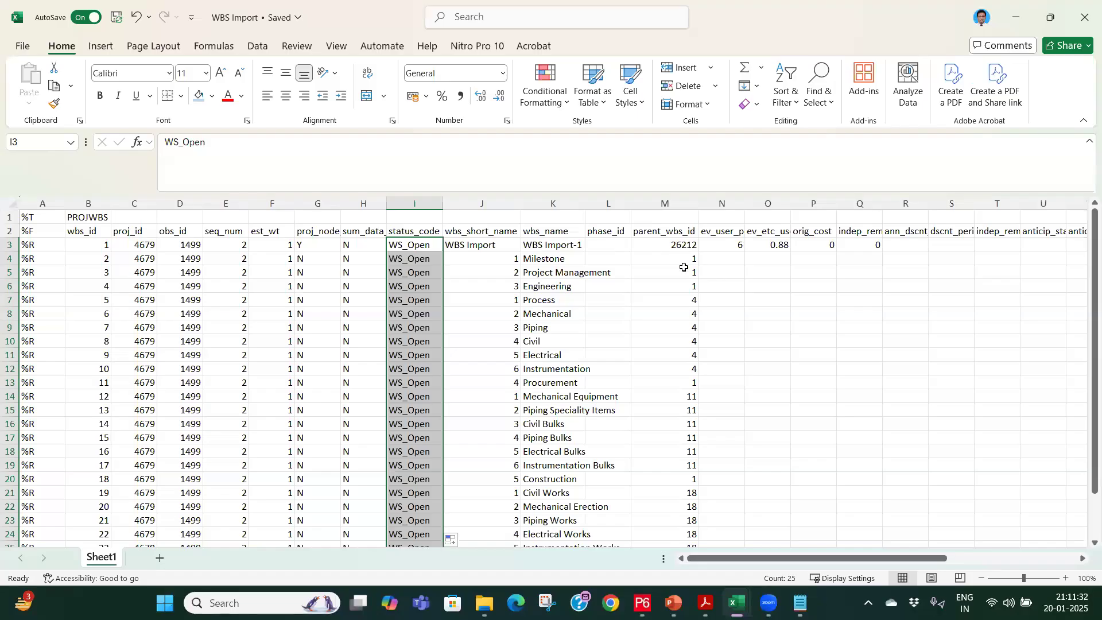
Fill the row 3 values of N3:Q3 and of W3:Y3, from ev_compute_type to guid, down all WBS rows.
click(731, 246)
drag(821, 246, 880, 251)
double_click(881, 253)
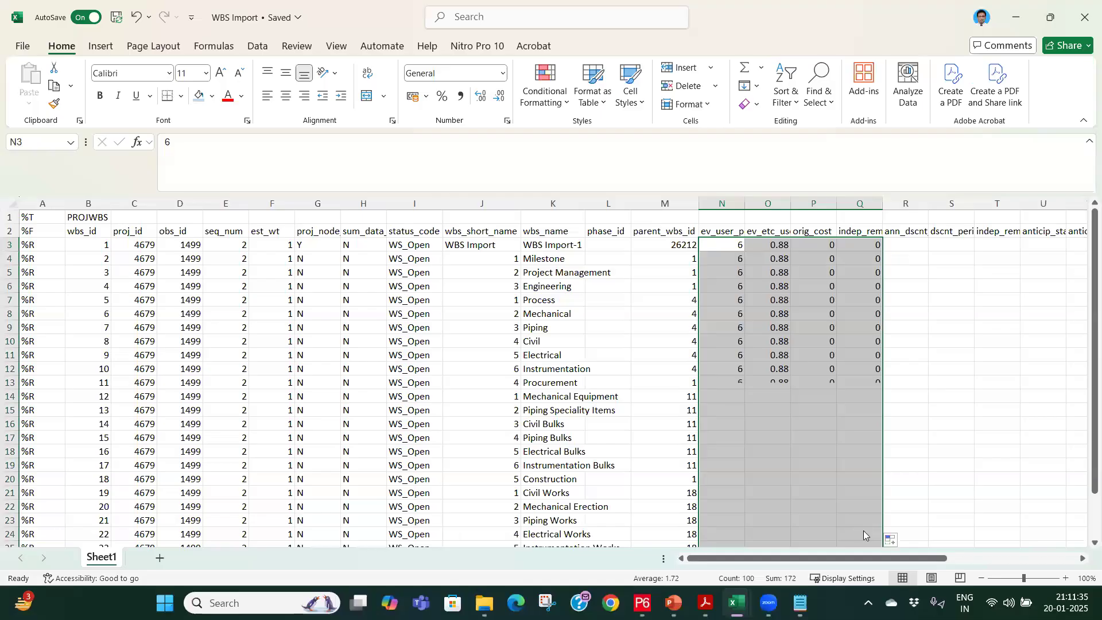
drag(917, 560, 1026, 563)
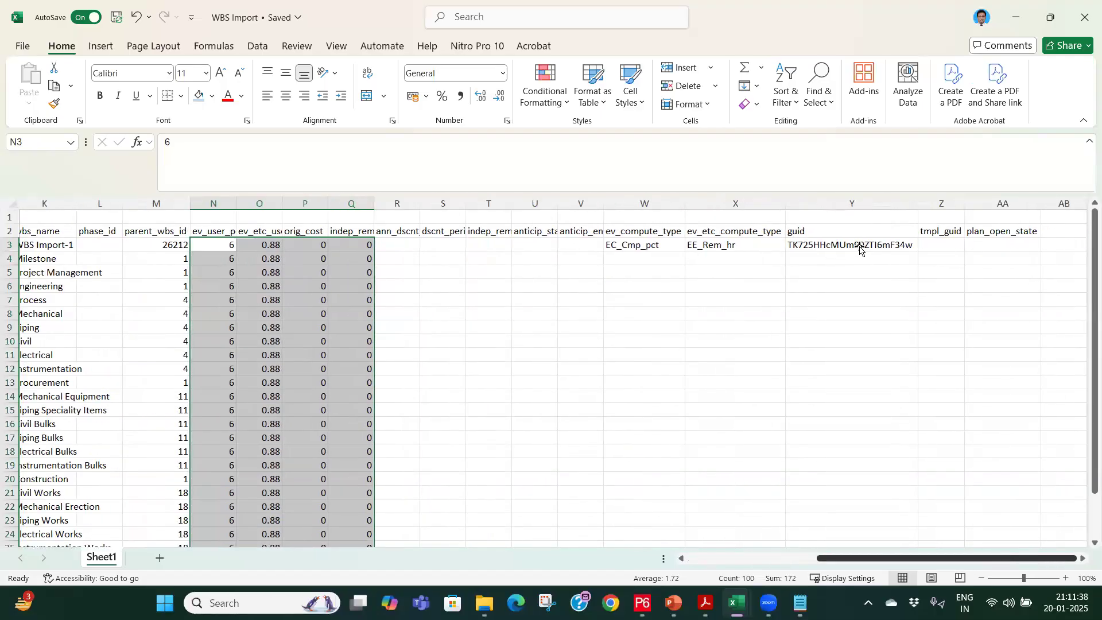
drag(631, 246, 884, 246)
double_click(918, 251)
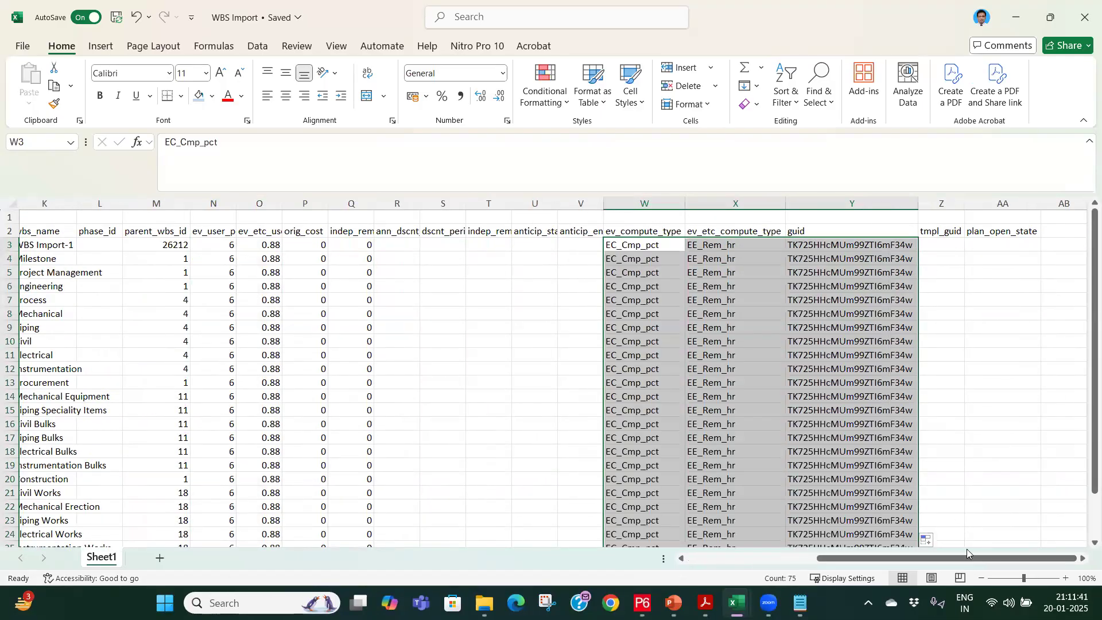
Clear the stray filled values beside the %E marker in the range B27:R28.
scroll(959, 545, down, 4)
drag(959, 558, 681, 567)
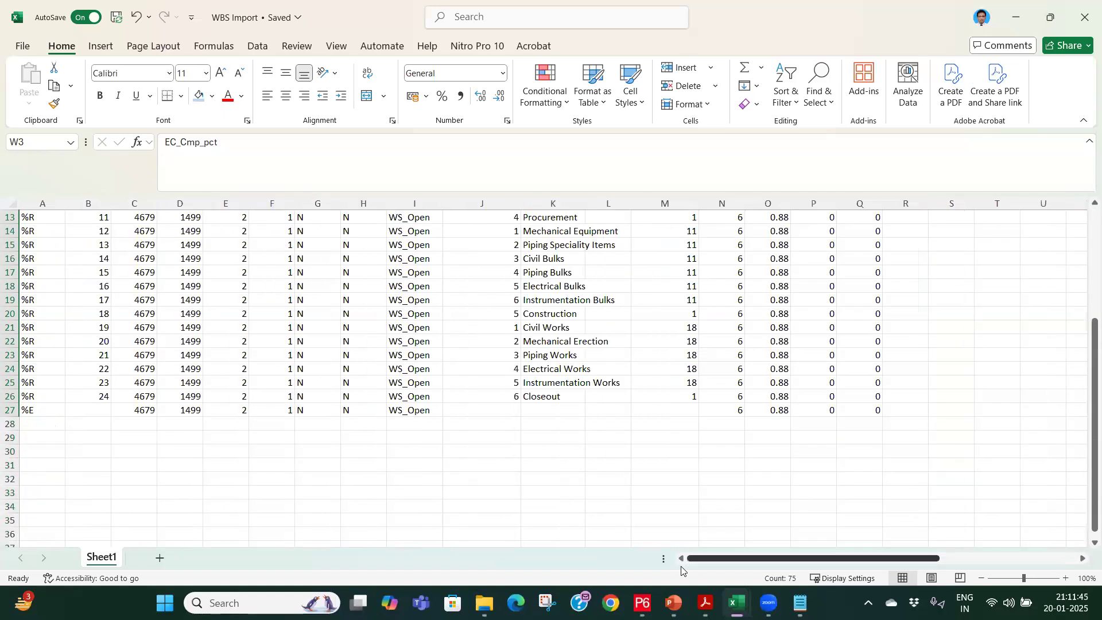
drag(108, 410, 383, 422)
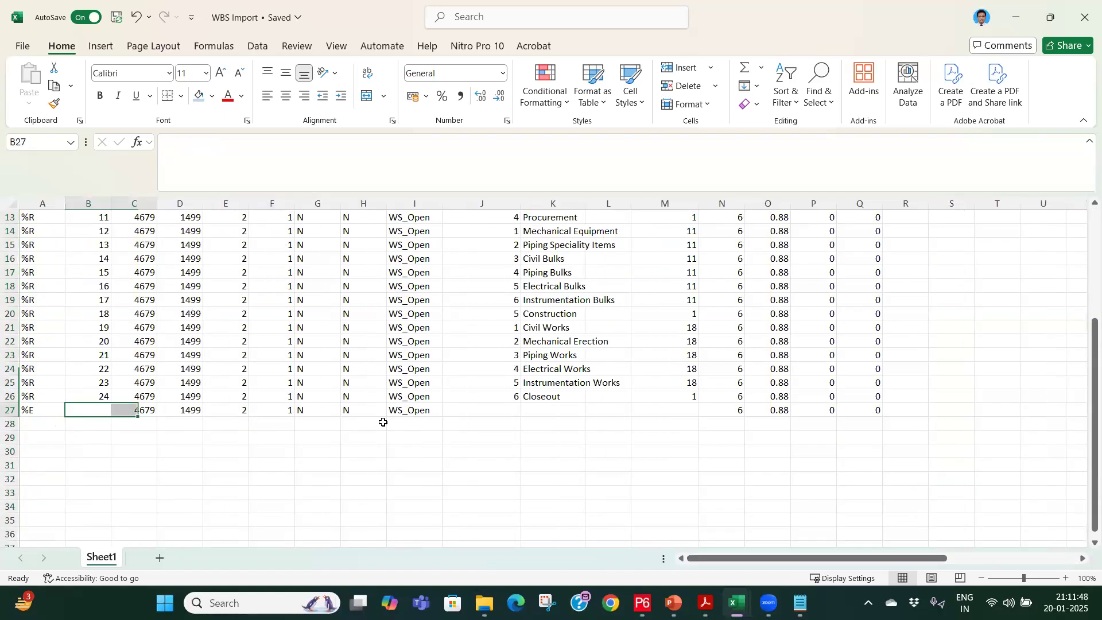
drag(859, 427, 890, 421)
key(Delete)
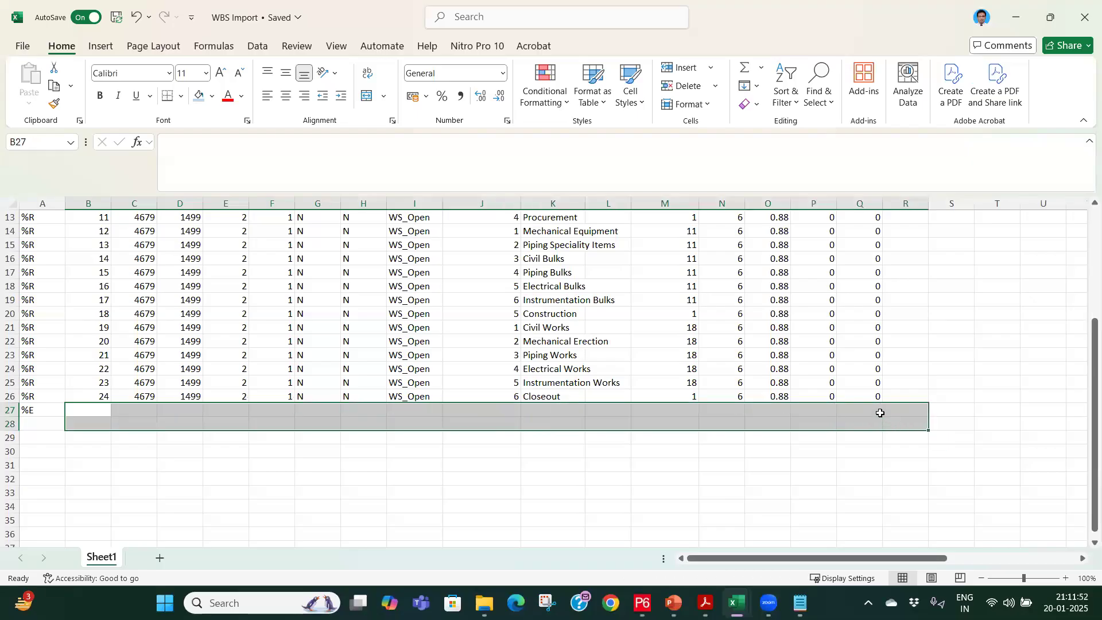
scroll(880, 413, up, 4)
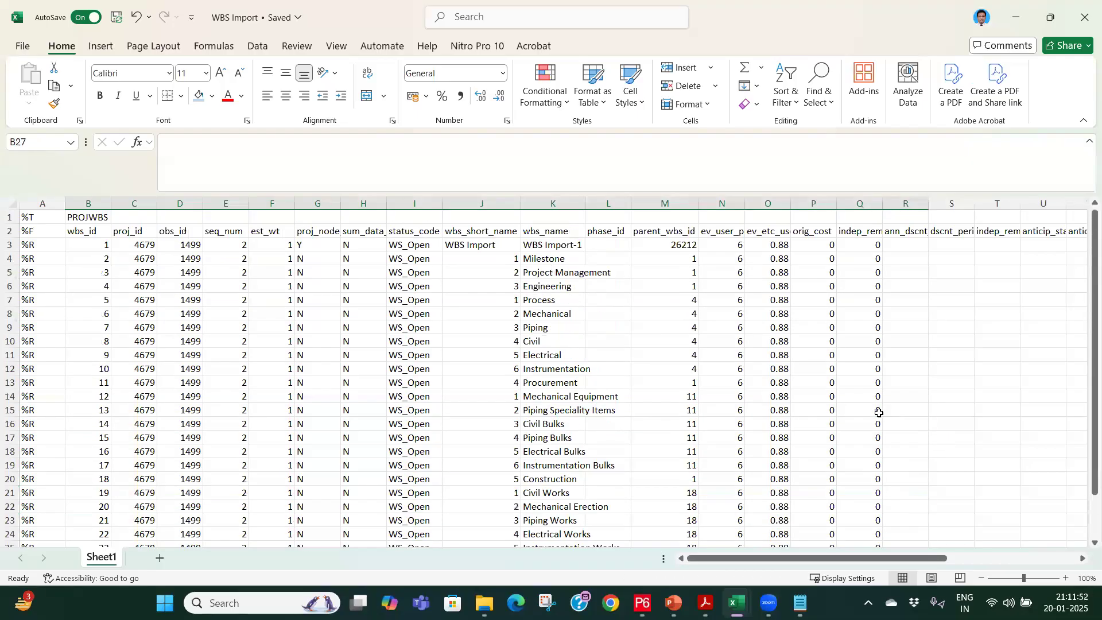
click(672, 259)
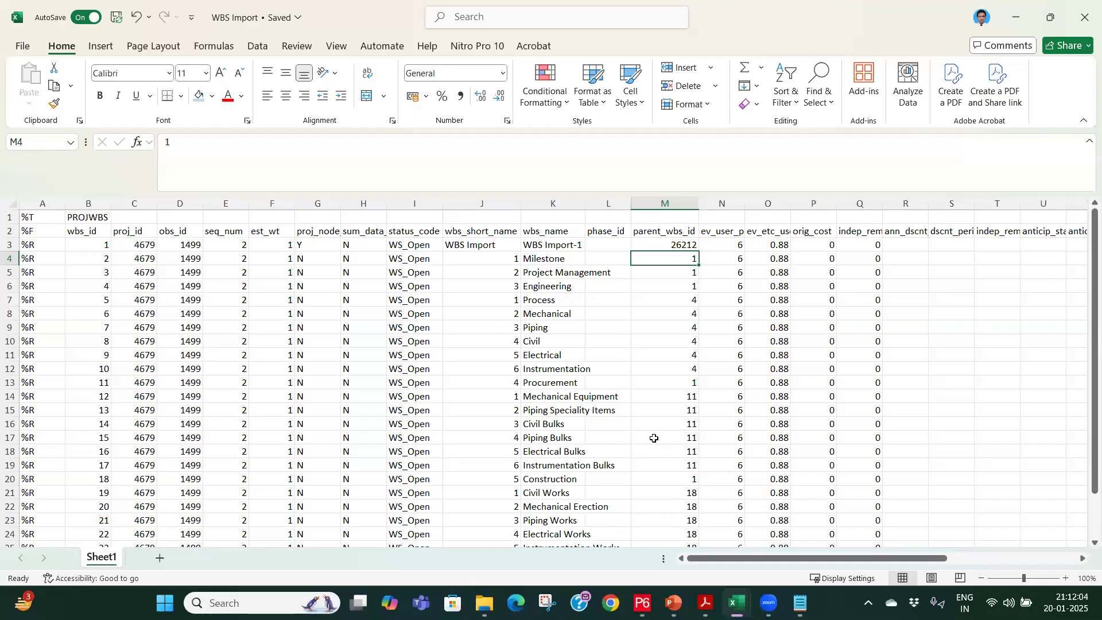
click(95, 245)
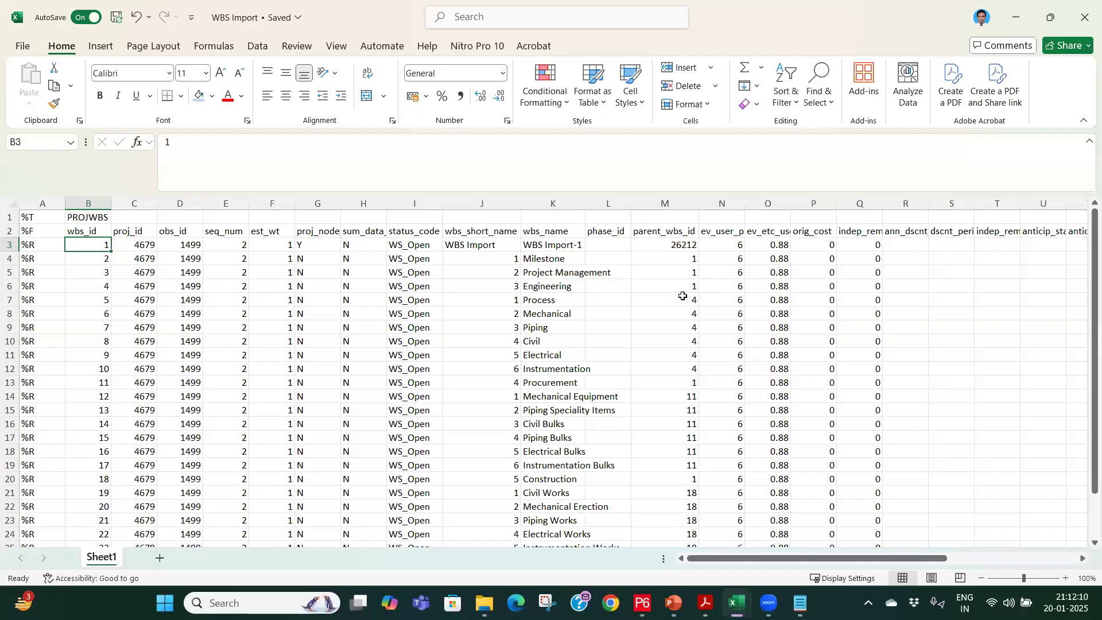
Copy the completed table A1:AA27 and paste it over the selected PROJWBS block of WBS Import.xer in Notepad.
drag(790, 554, 1025, 560)
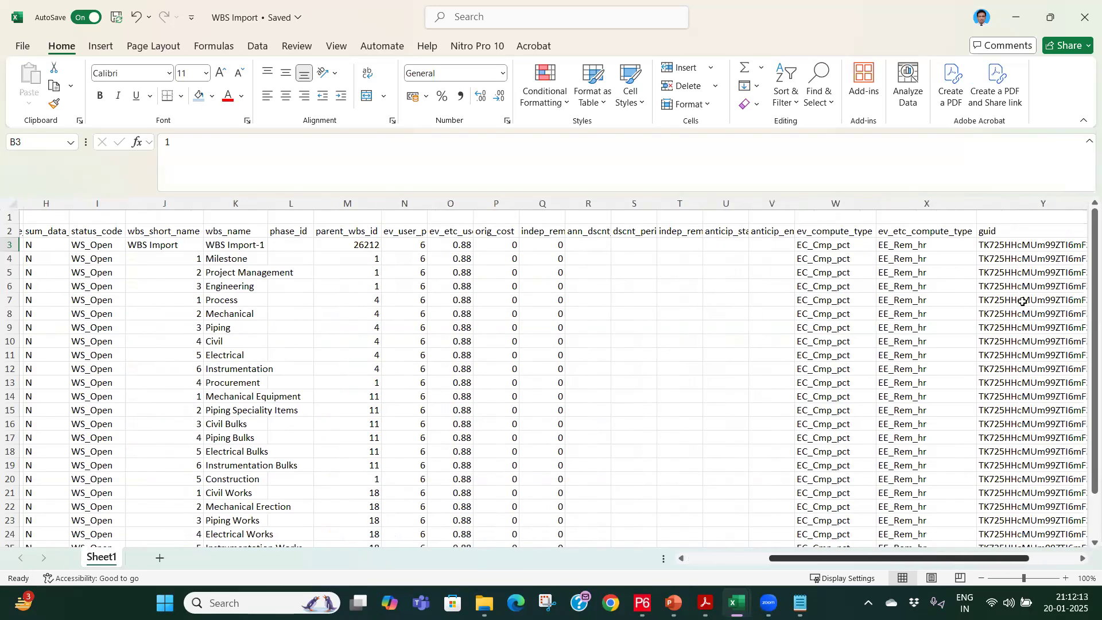
drag(1004, 219, 659, 523)
drag(737, 600, 736, 600)
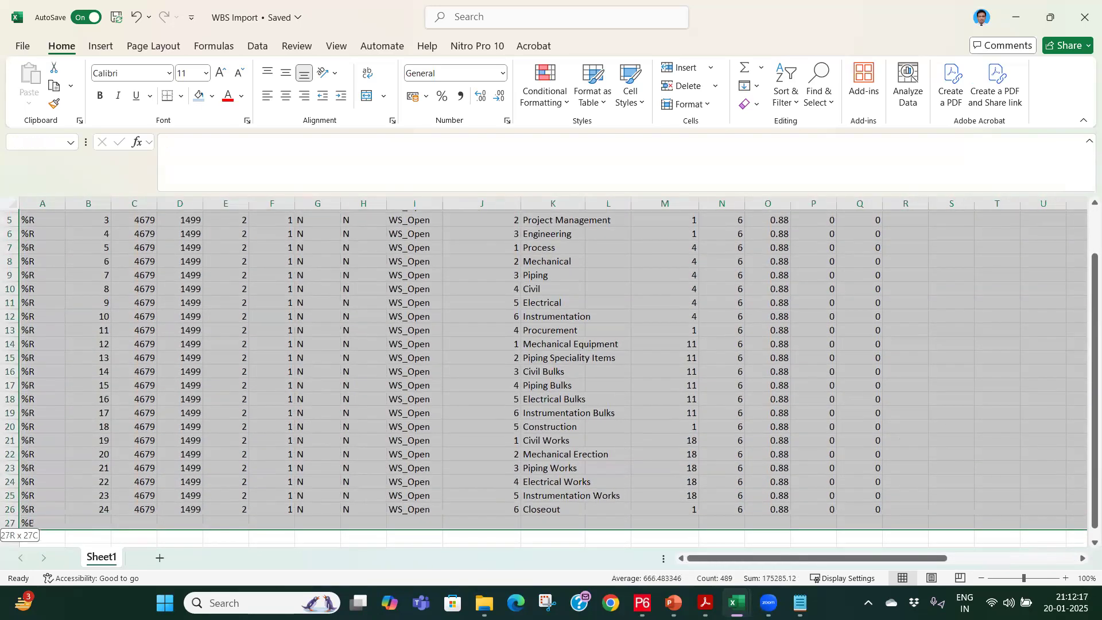
key(ctrl+c)
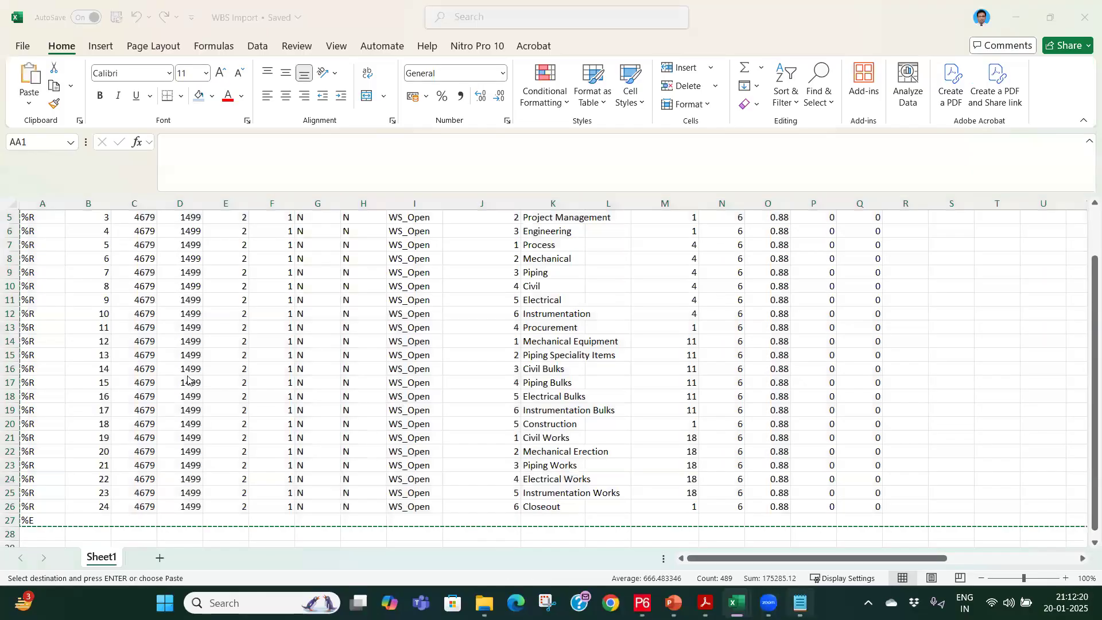
key(alt+Tab)
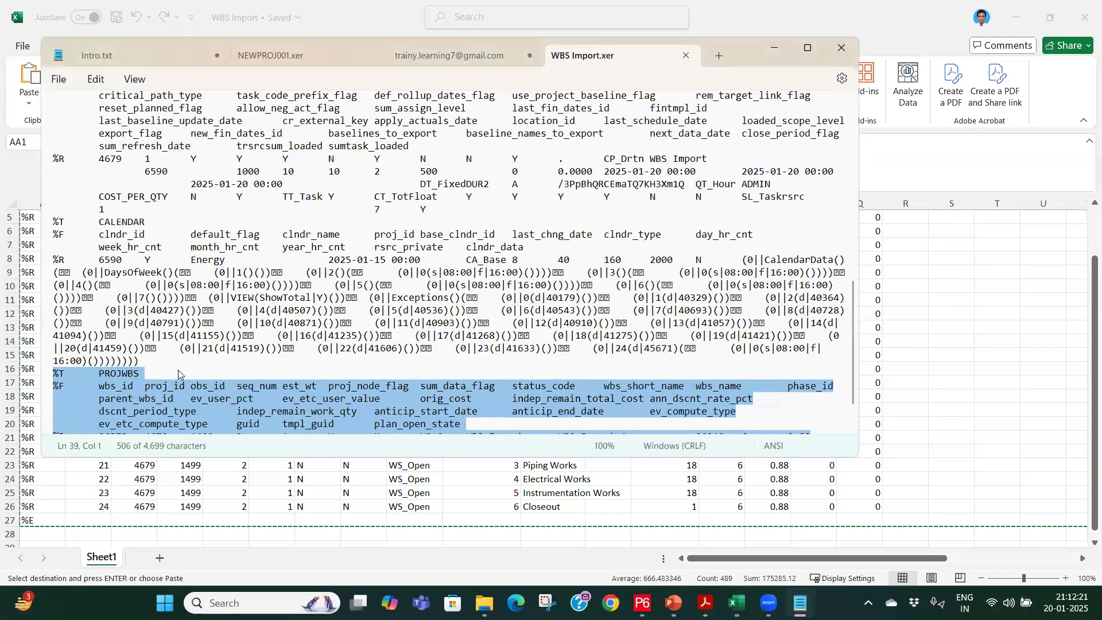
scroll(178, 374, down, 2)
key(ctrl+v)
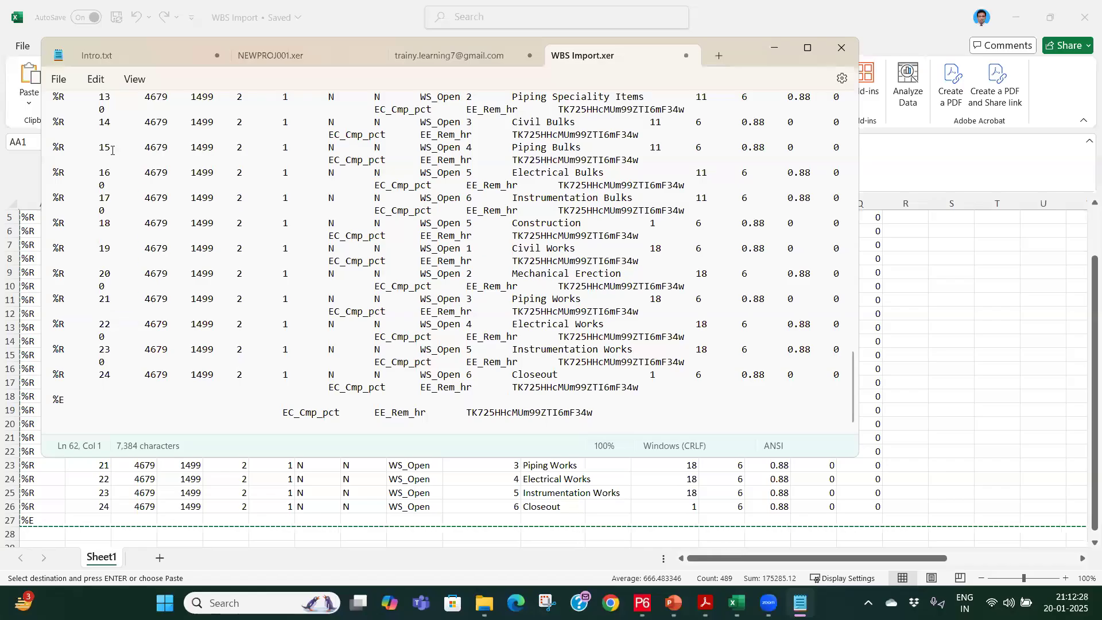
Save the edited WBS Import.xer file and switch to Primavera P6.
key(ctrl+s)
click(686, 56)
click(775, 48)
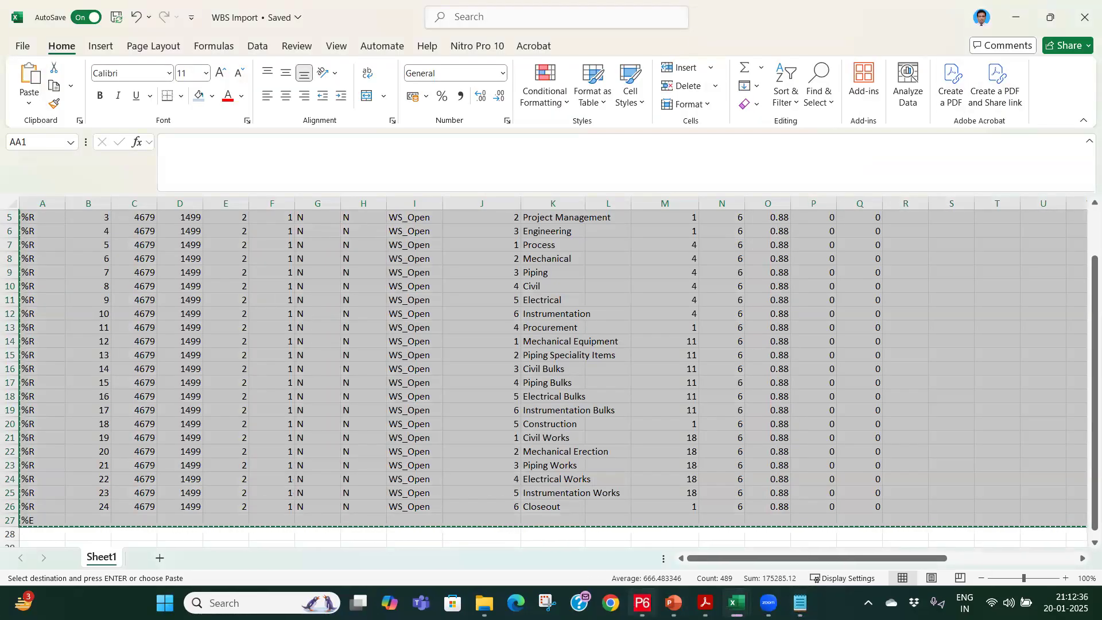
click(642, 603)
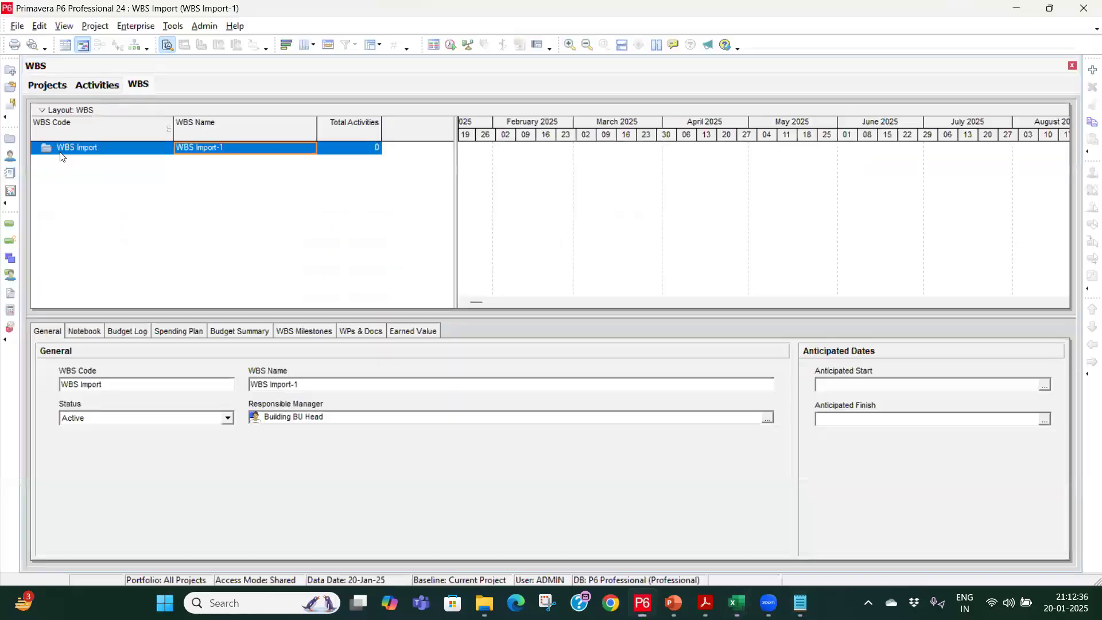
Start a Primavera PM (XER) import and choose WBS Import from the Documents folder as the import file.
click(18, 26)
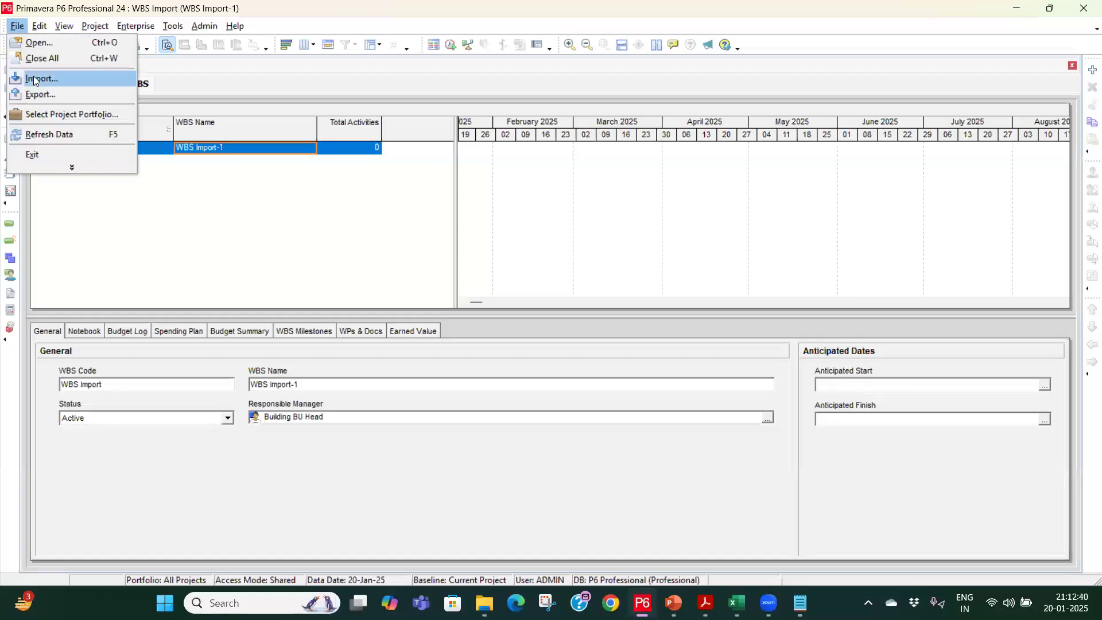
click(34, 79)
click(636, 425)
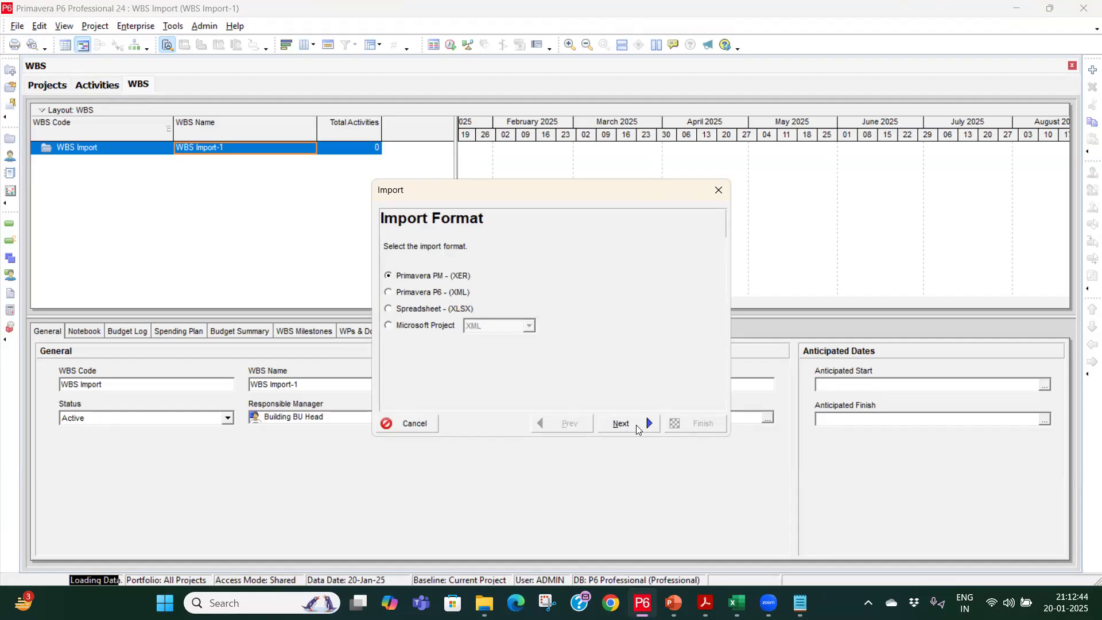
click(636, 424)
click(599, 294)
click(540, 300)
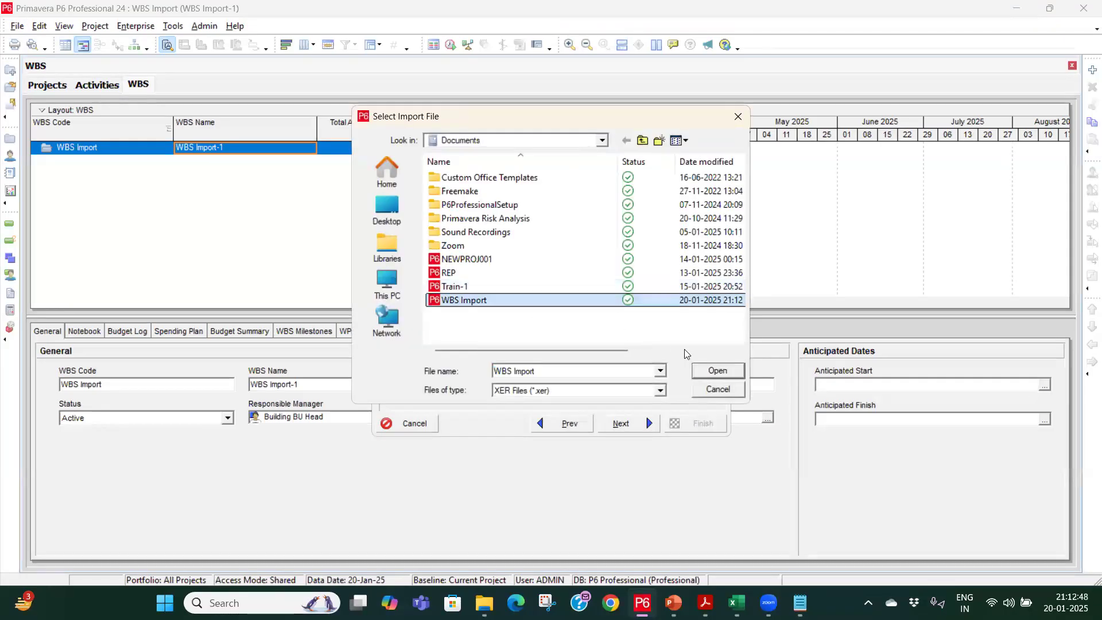
click(712, 369)
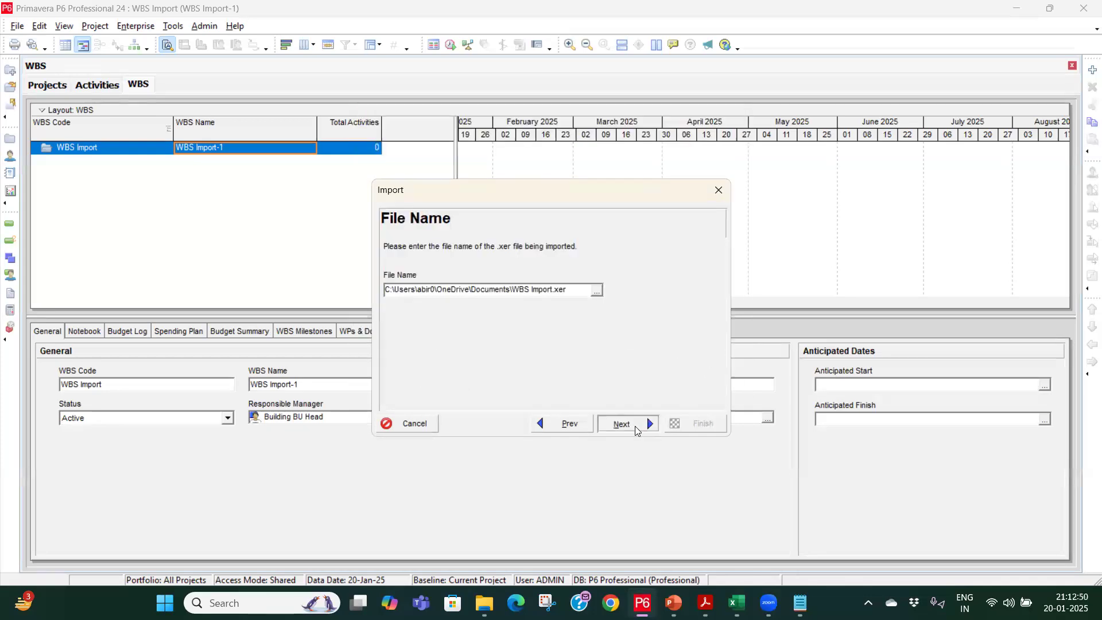
Run the import with Update Existing Project and the Default Configuration, and look over the imported WBS.
click(637, 430)
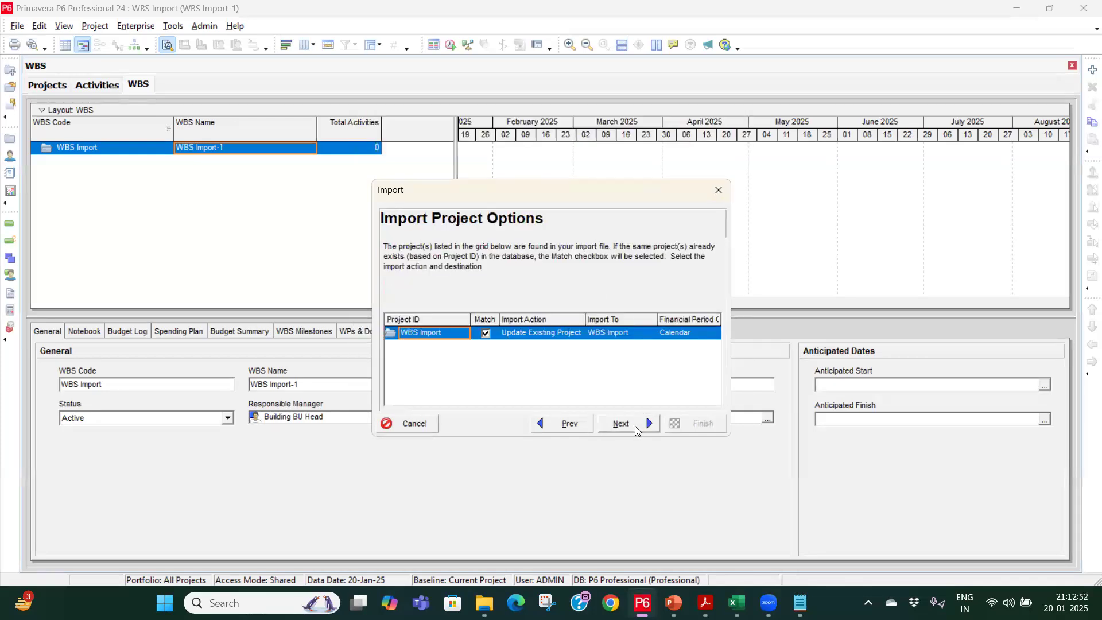
click(635, 426)
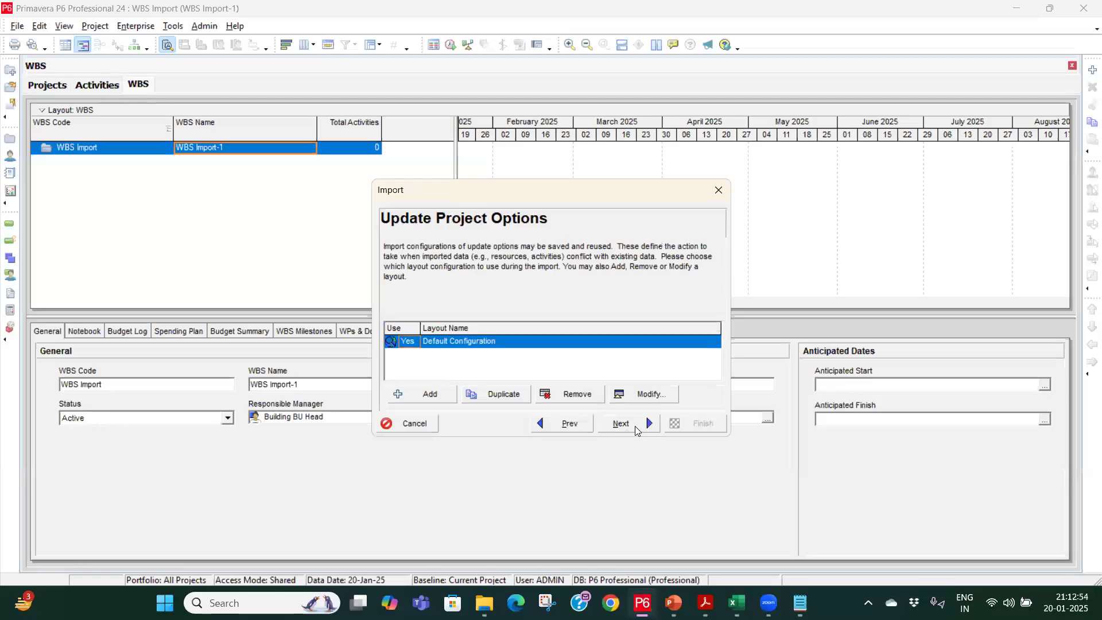
click(635, 426)
click(681, 425)
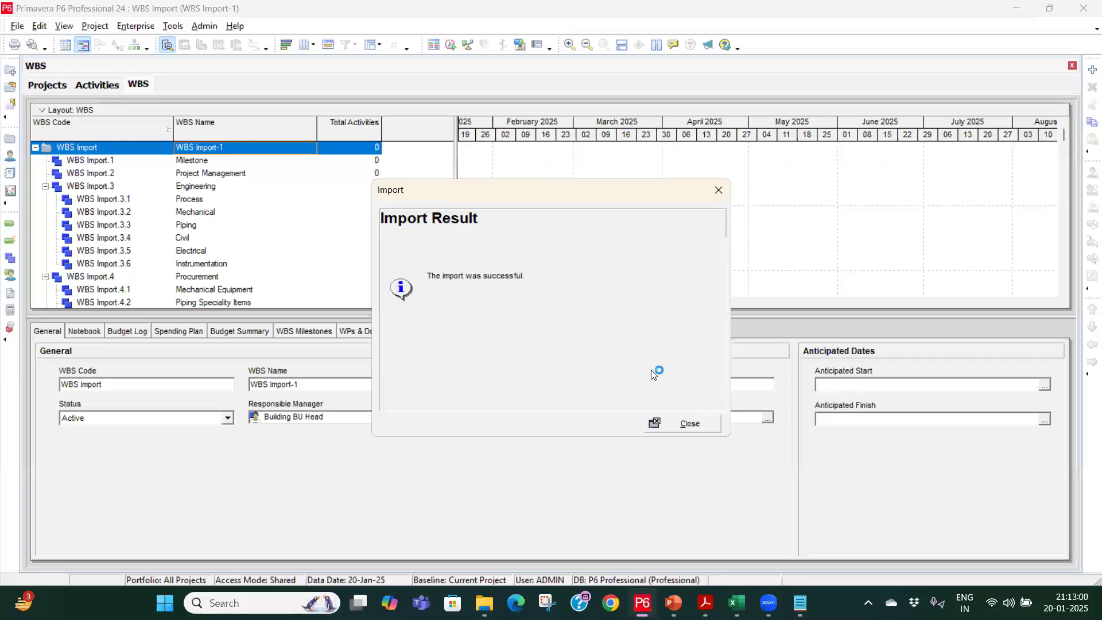
click(675, 423)
scroll(371, 250, down, 4)
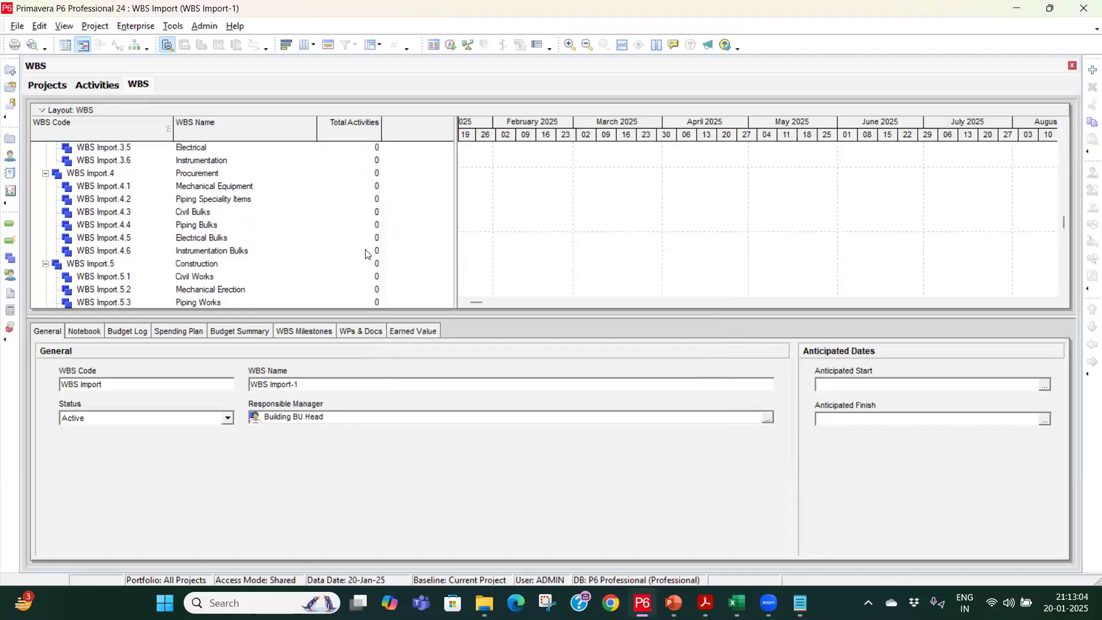
scroll(368, 254, up, 4)
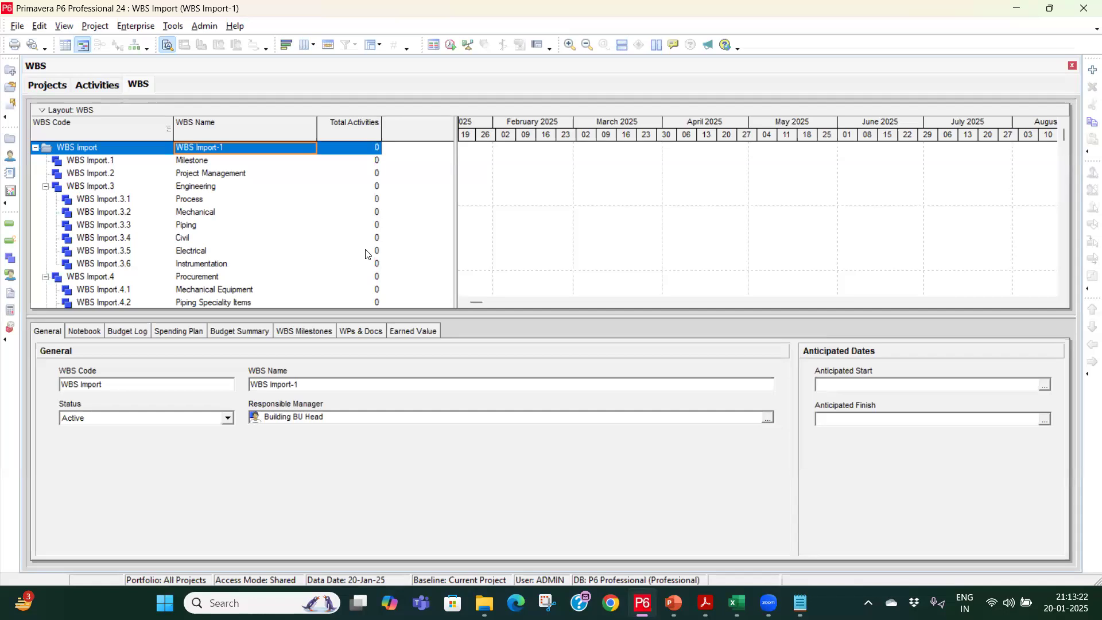
Start another XER import of WBS Import from Documents and proceed to the update project options.
click(17, 26)
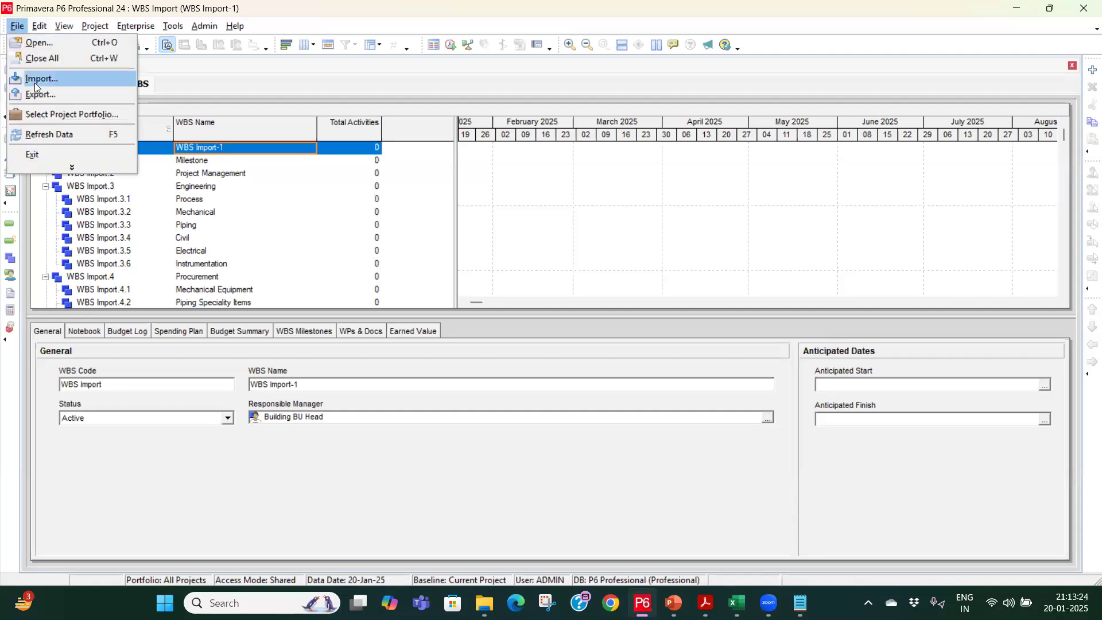
click(34, 83)
click(619, 416)
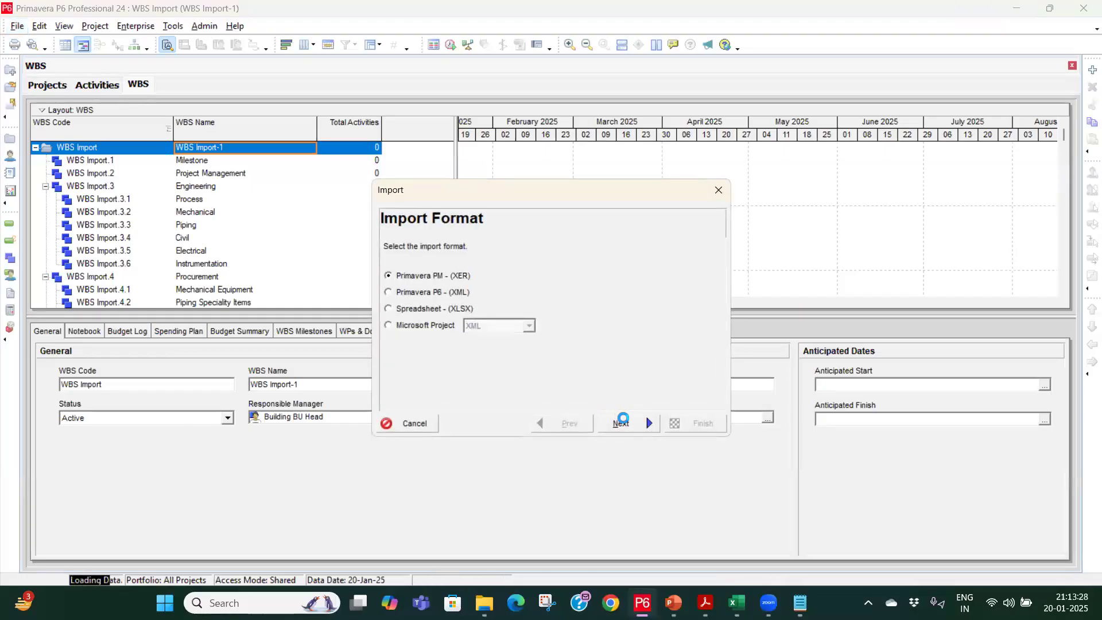
click(623, 423)
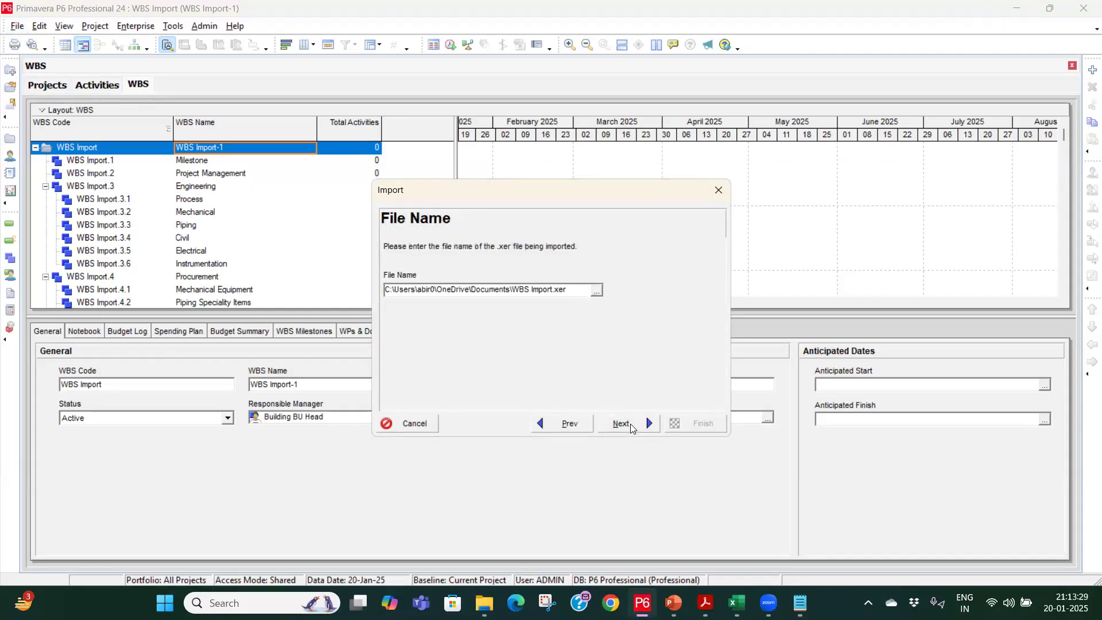
click(597, 290)
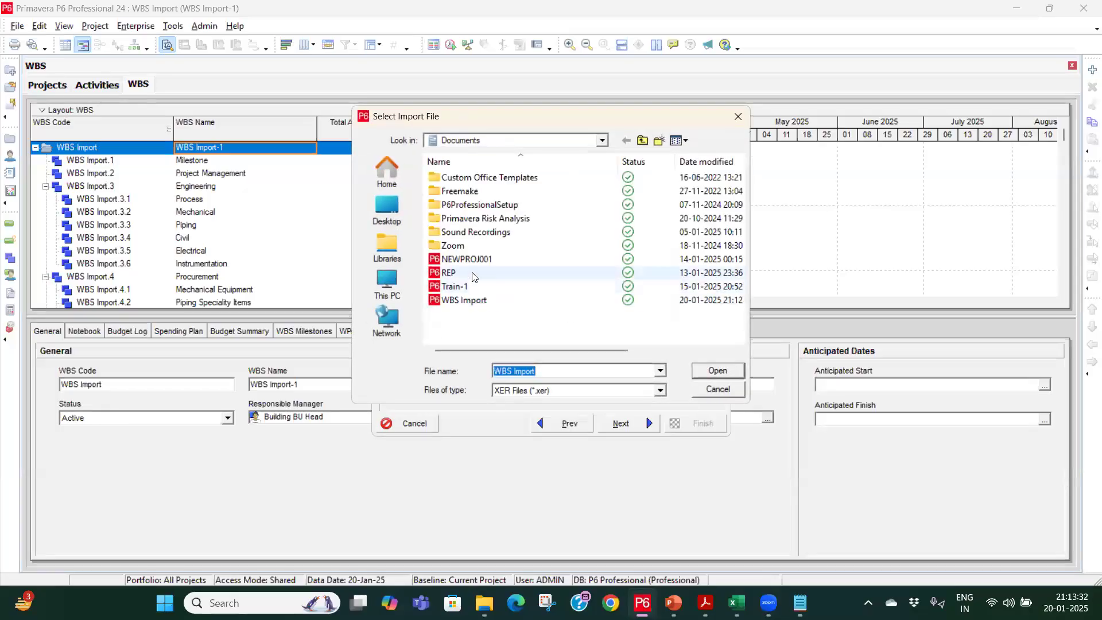
drag(501, 348, 368, 343)
click(457, 303)
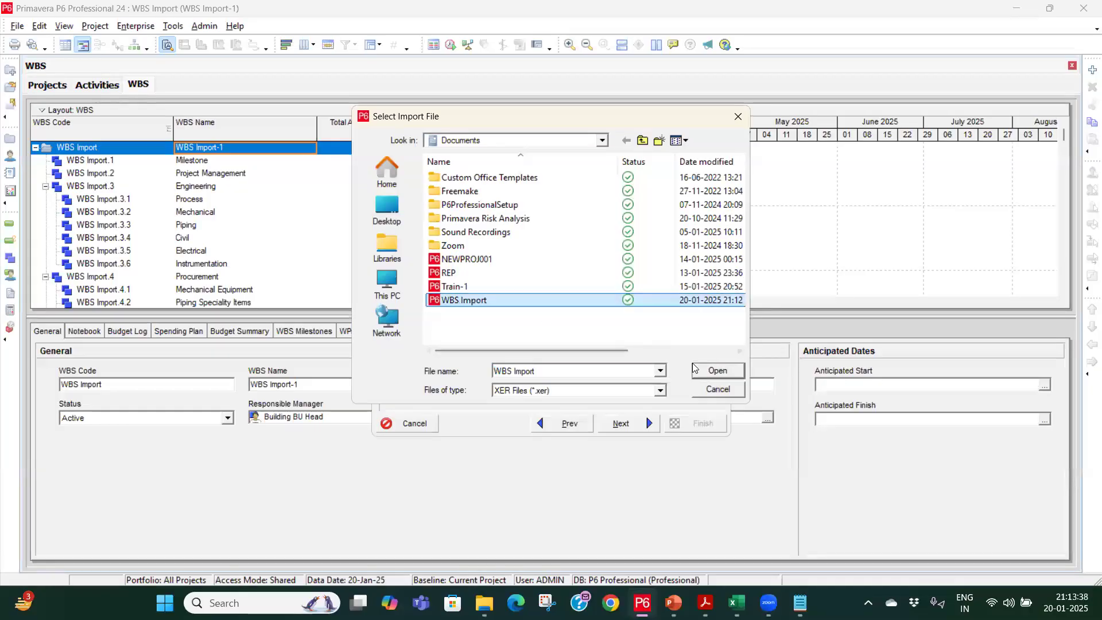
click(712, 373)
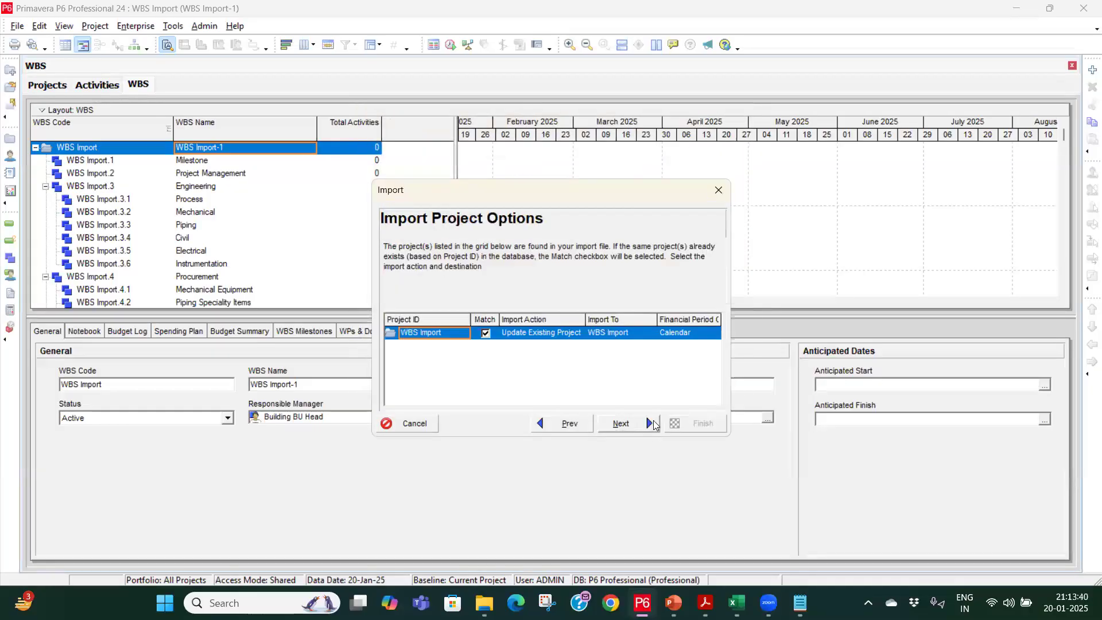
click(657, 423)
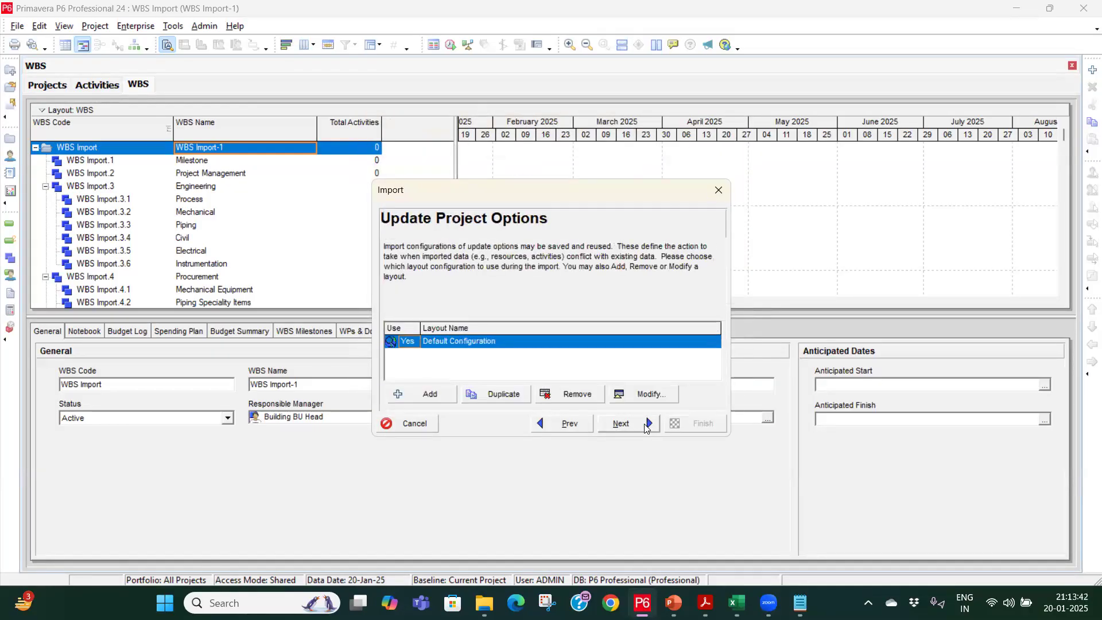
Go back to the import project options and assign WBS Import as the project to import to.
click(585, 425)
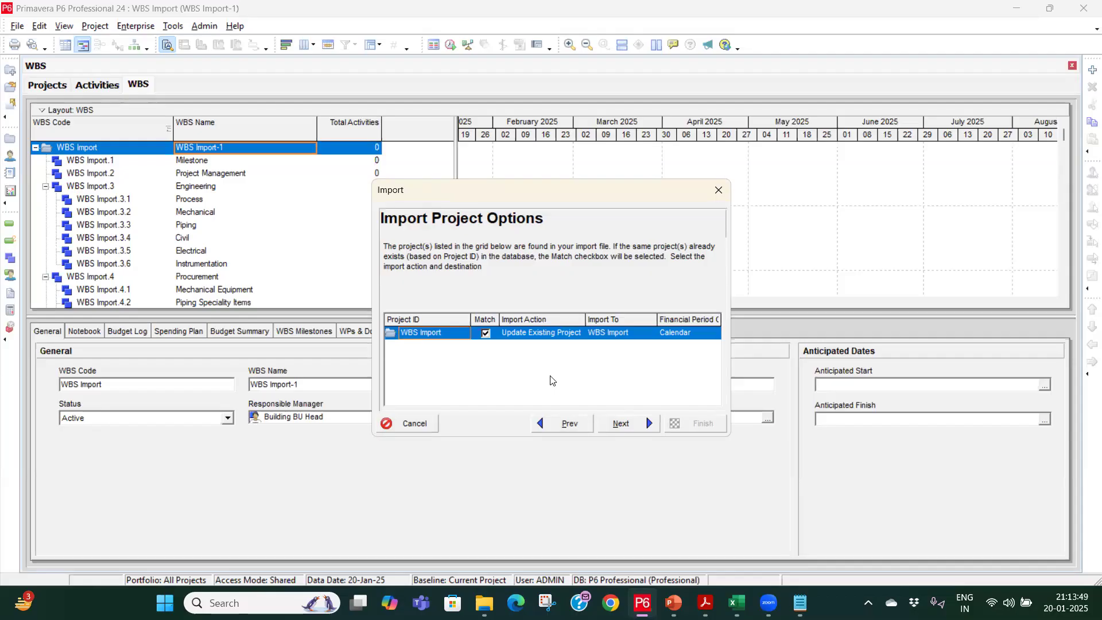
click(647, 336)
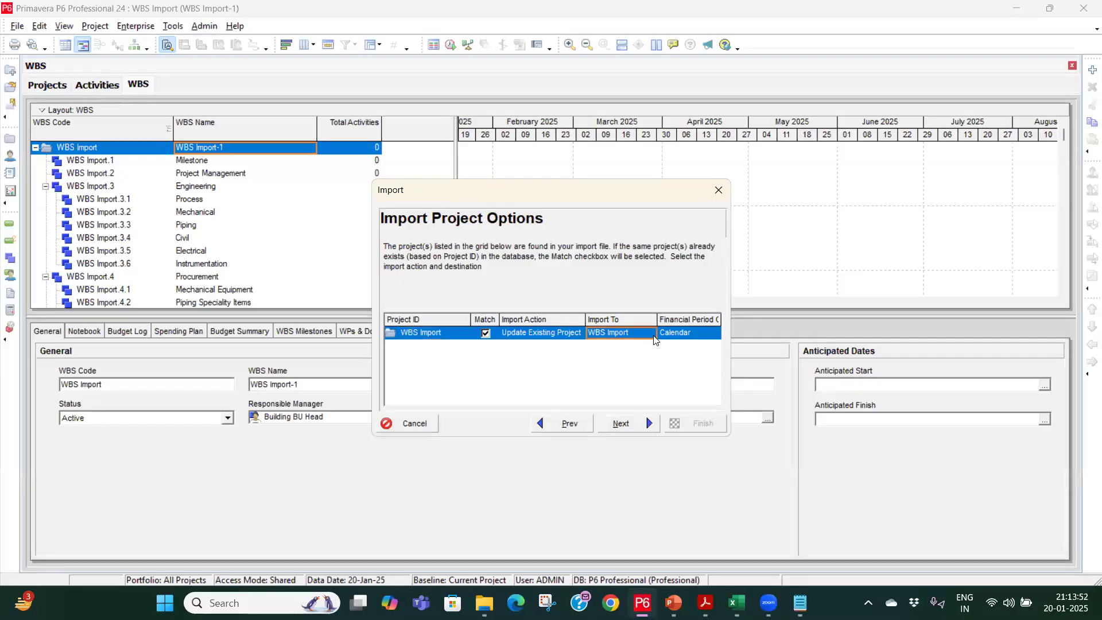
click(657, 337)
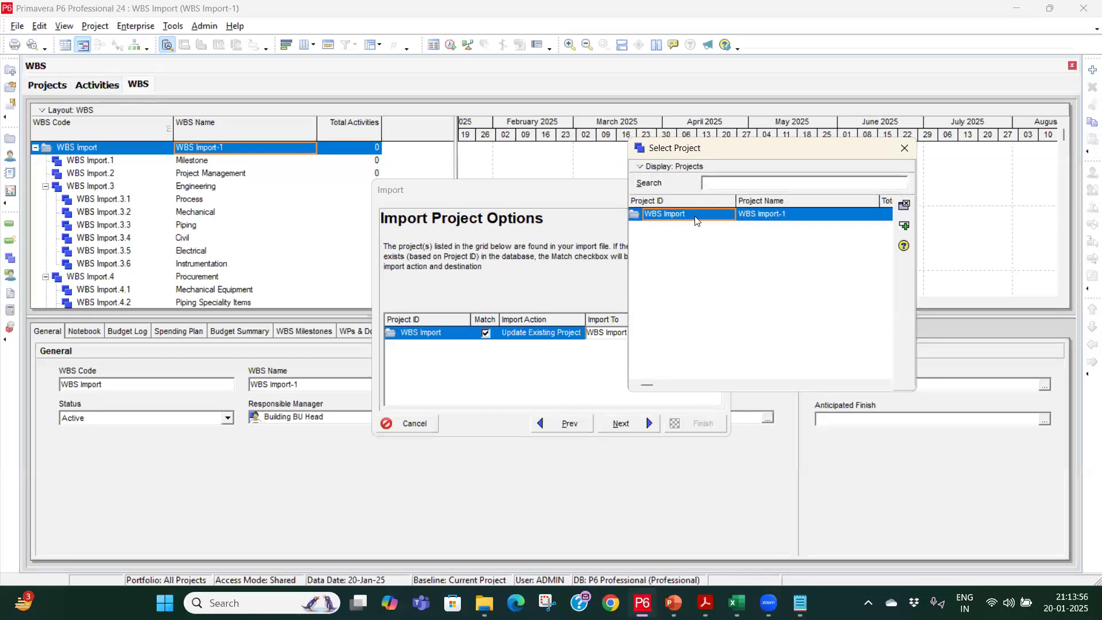
click(902, 151)
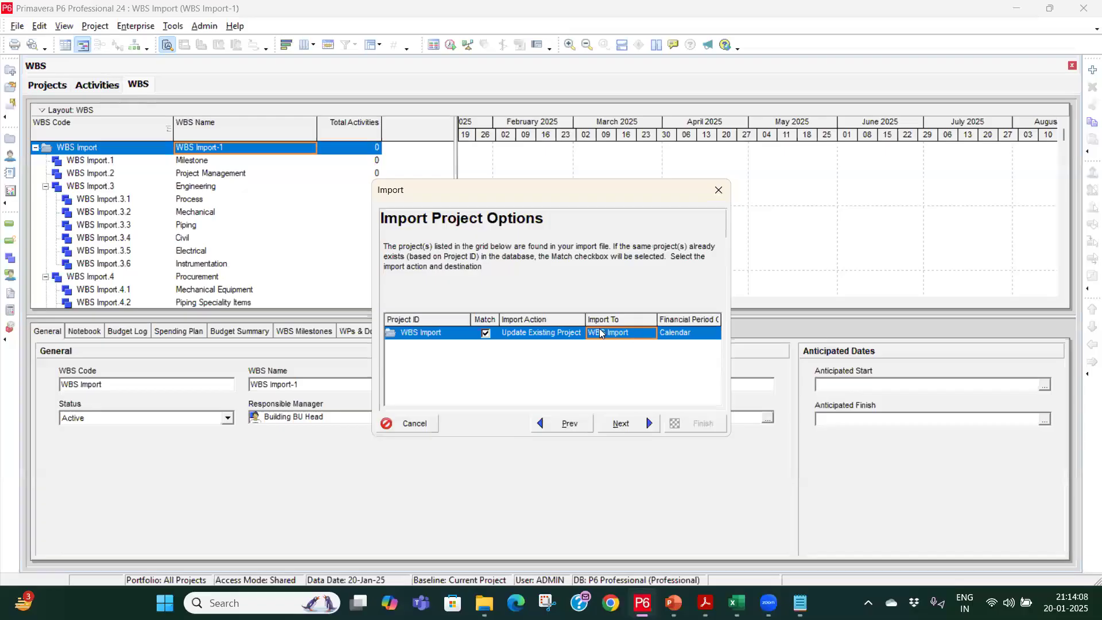
click(653, 336)
click(653, 336)
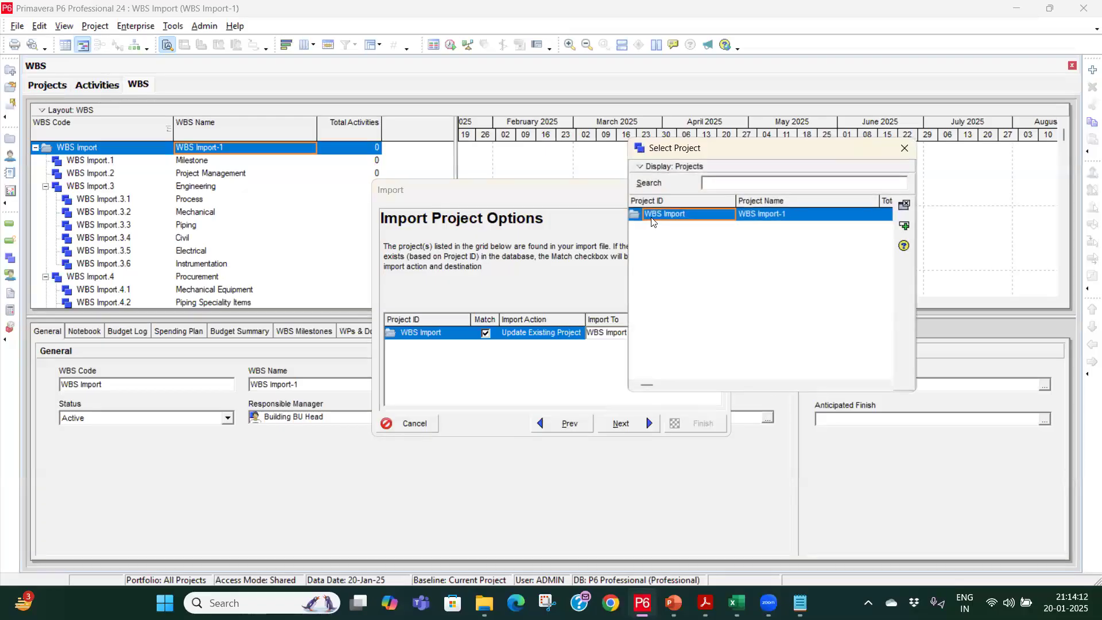
click(905, 226)
click(626, 337)
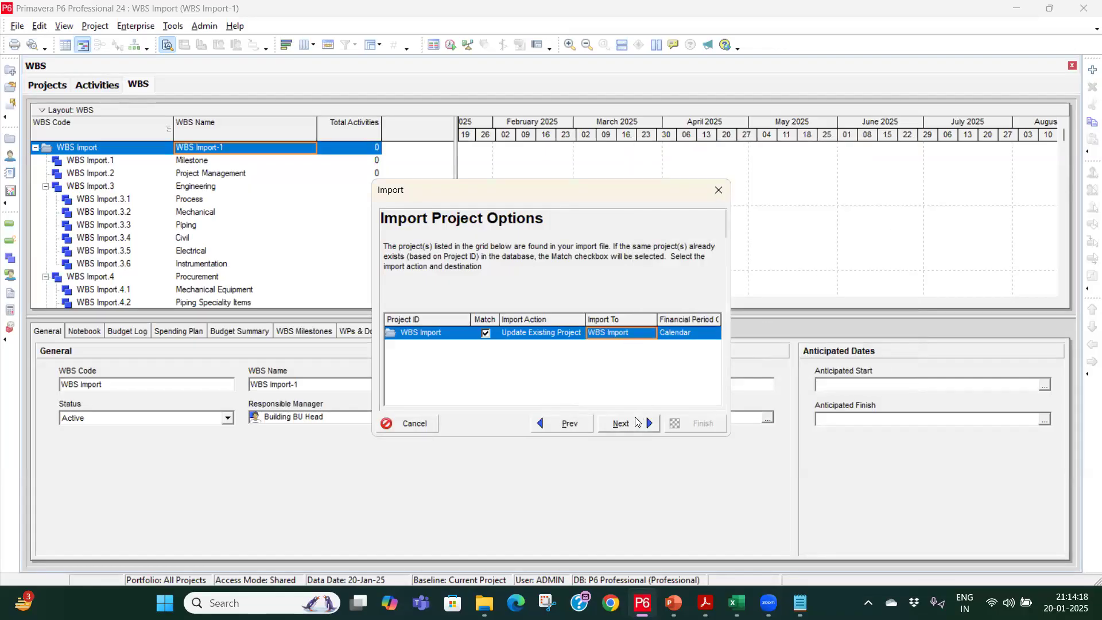
Try to continue the repeated import with Update Existing Project as the import action, and close the import wizard.
click(635, 423)
click(585, 426)
click(560, 334)
click(560, 334)
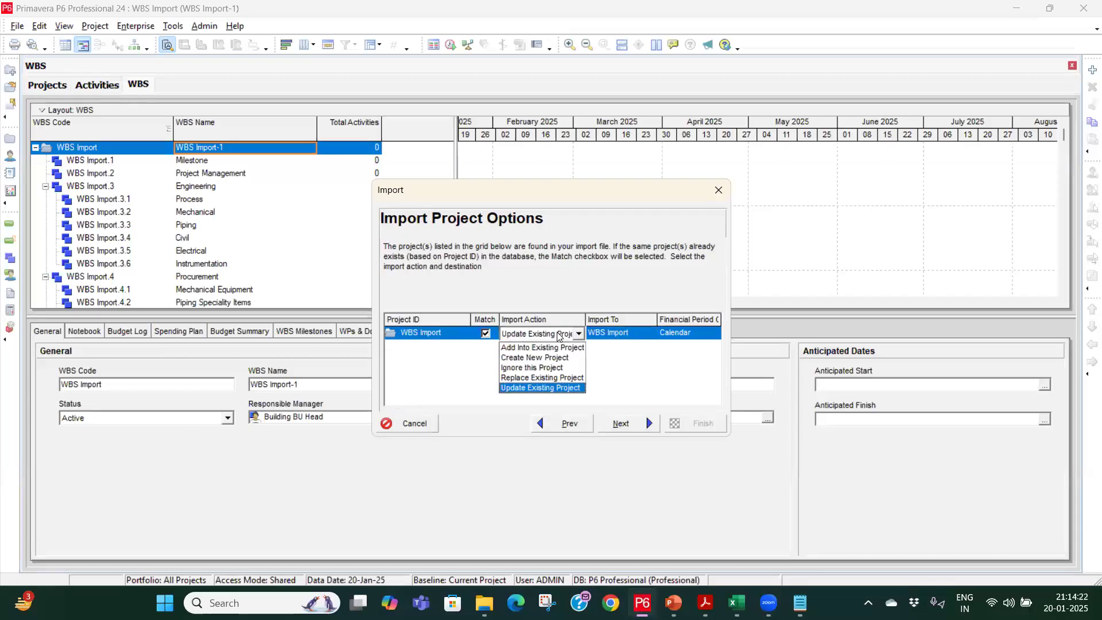
click(540, 388)
click(631, 424)
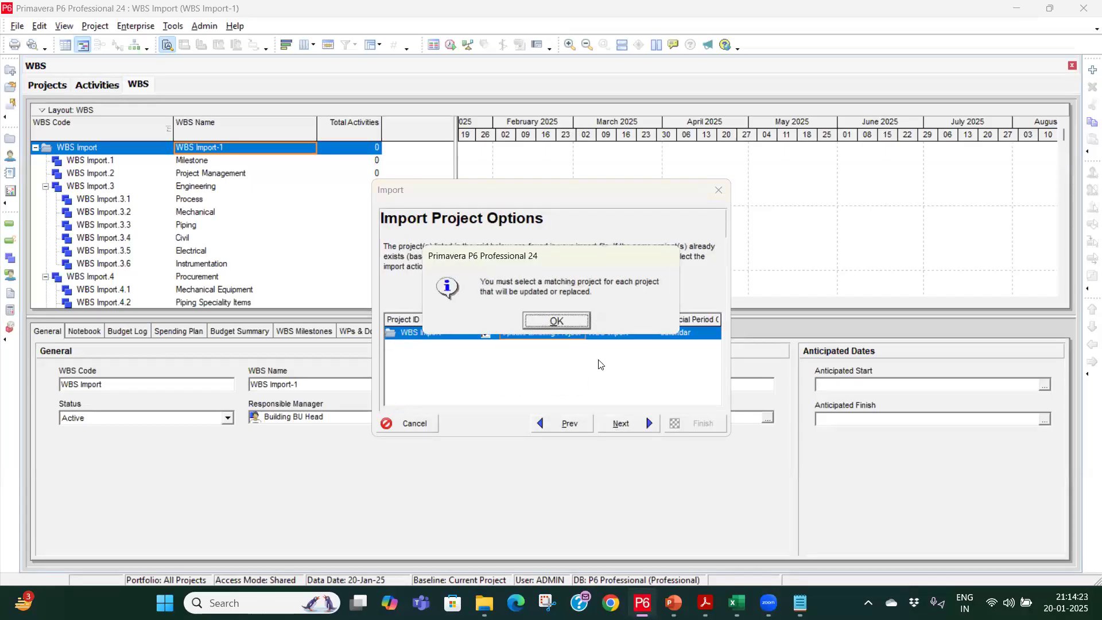
click(563, 322)
click(648, 423)
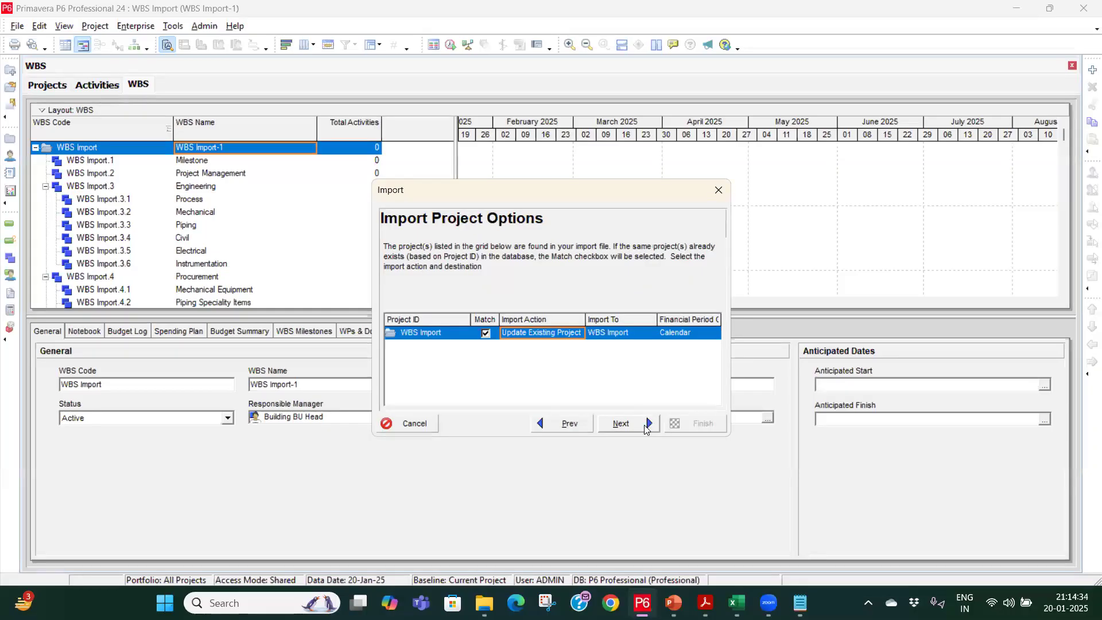
click(647, 428)
click(556, 320)
click(719, 190)
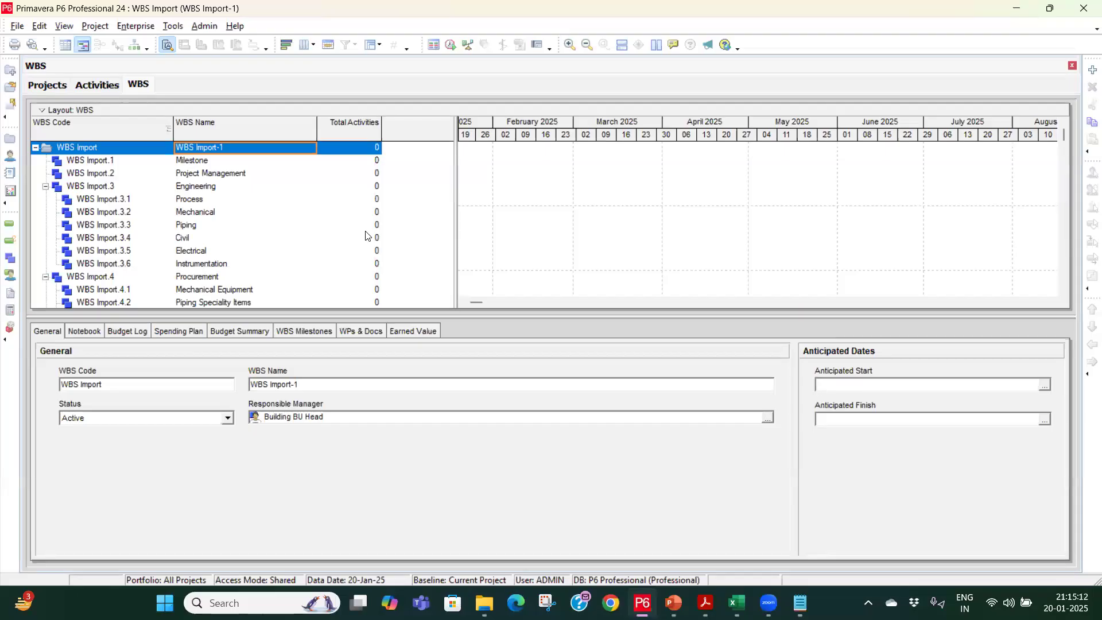
Review the imported WBS hierarchy and compare it with the WBS sheet of the P6 WBS activity import workbook in Excel.
scroll(366, 235, down, 5)
scroll(365, 235, up, 2)
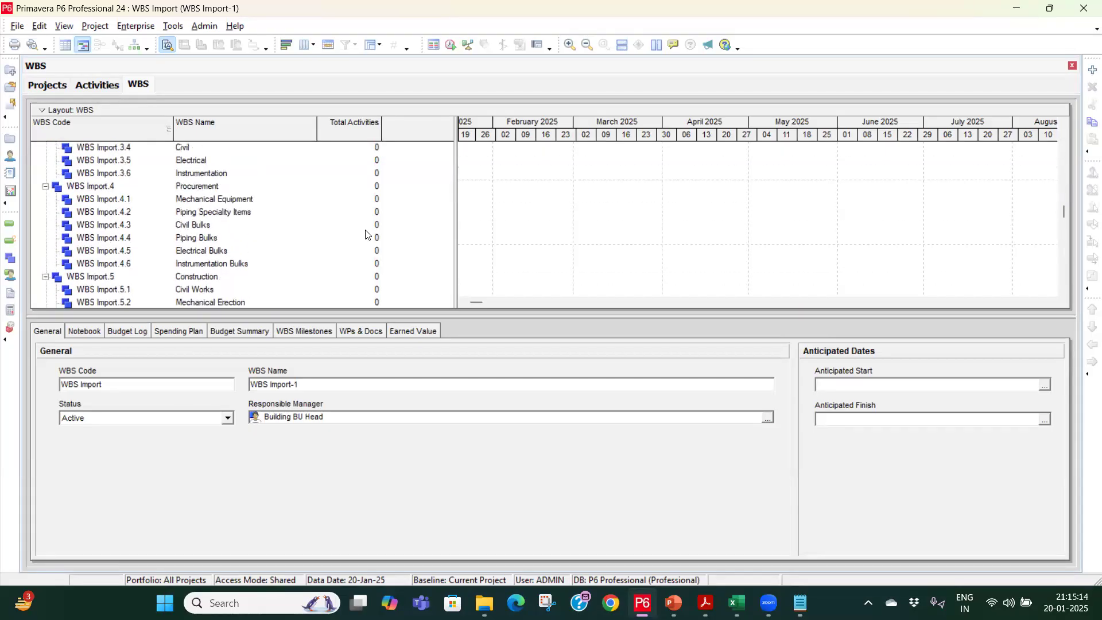
scroll(366, 234, up, 3)
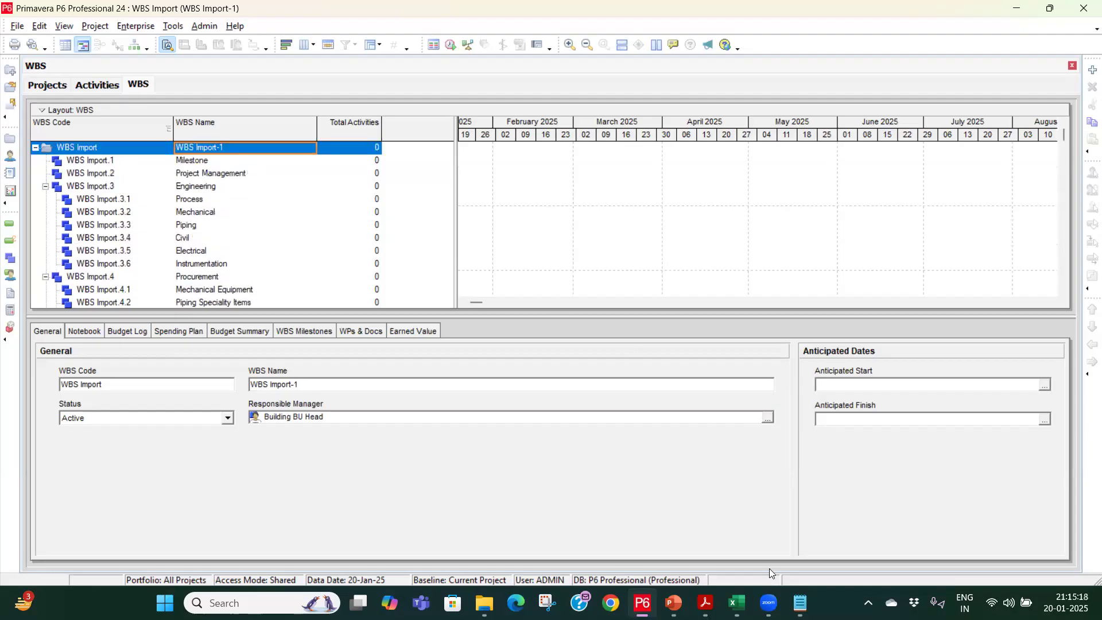
mouse_move(737, 603)
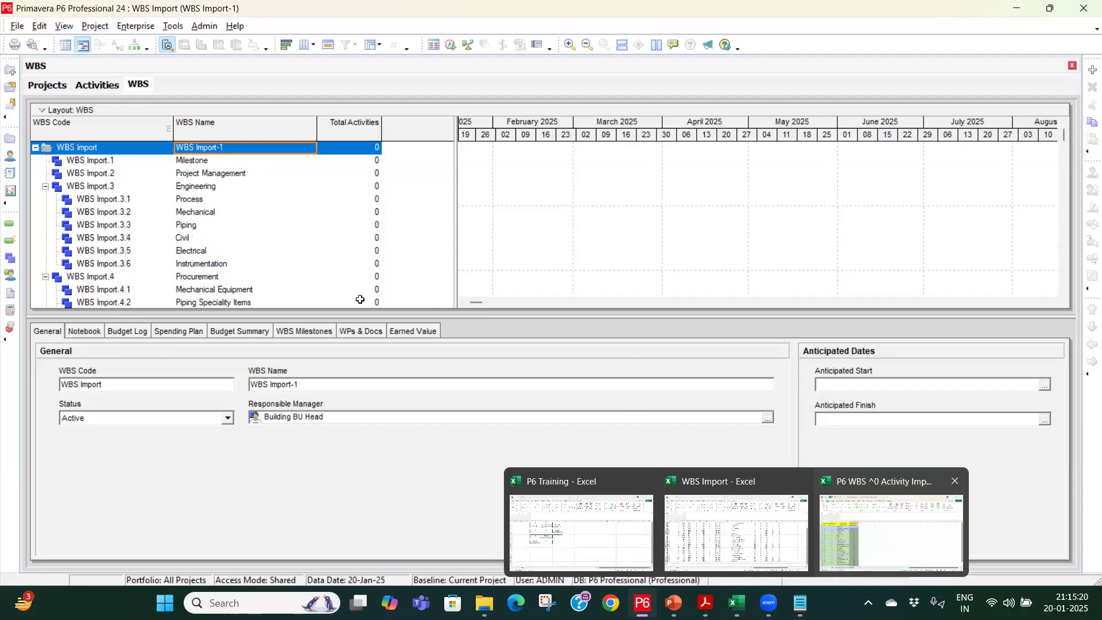
key(alt+Tab)
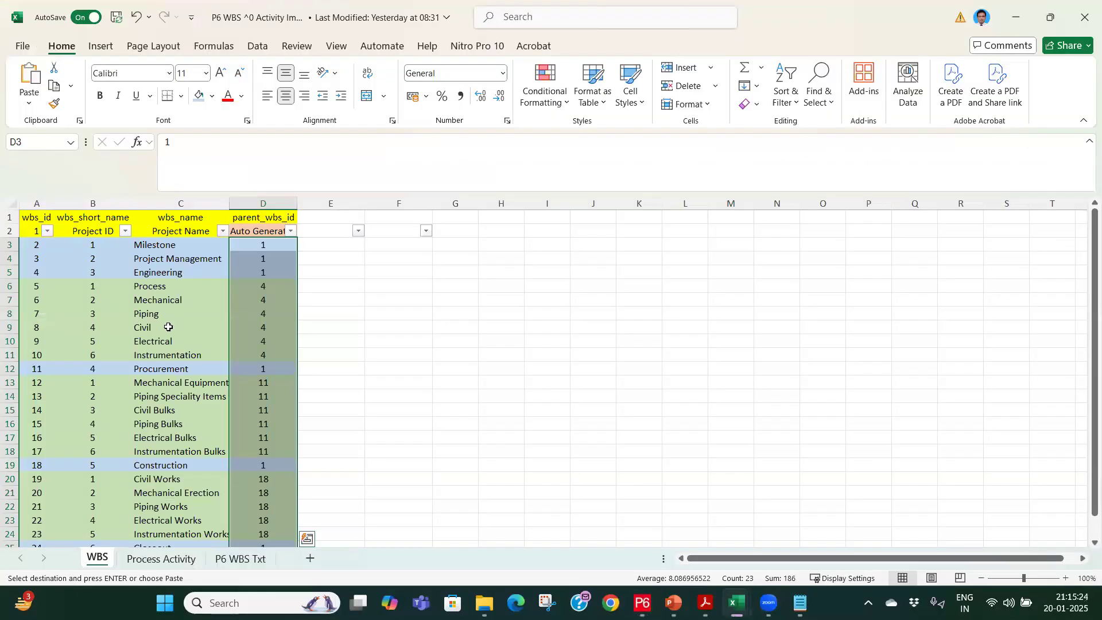
Return to Primavera P6 and view the project's WBS bands in the Activities view, selecting Piping under Engineering.
click(1012, 18)
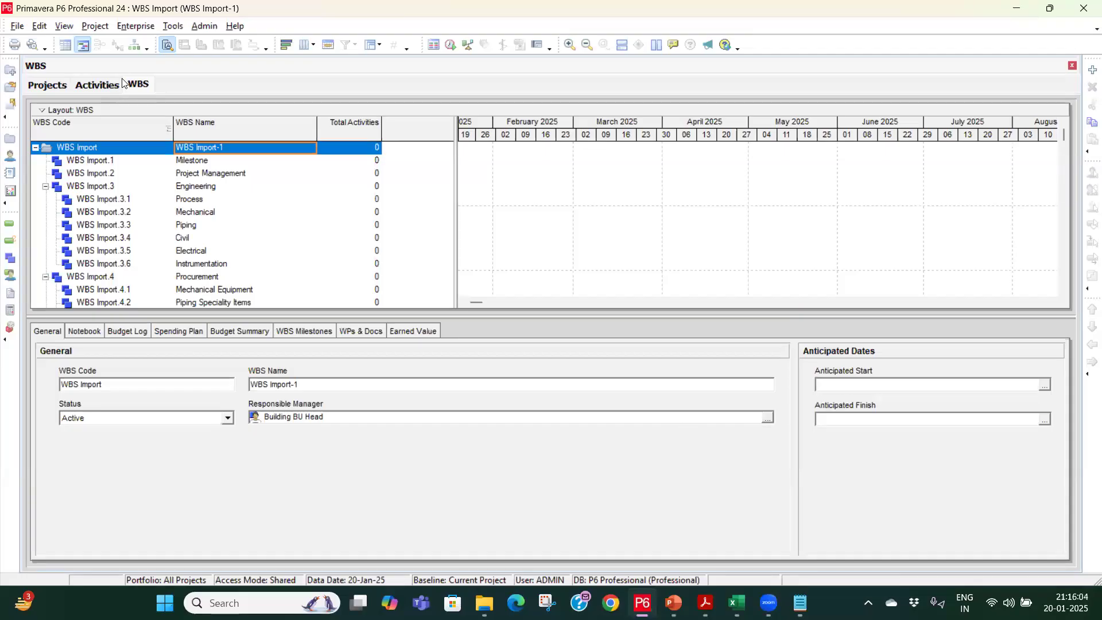
click(97, 85)
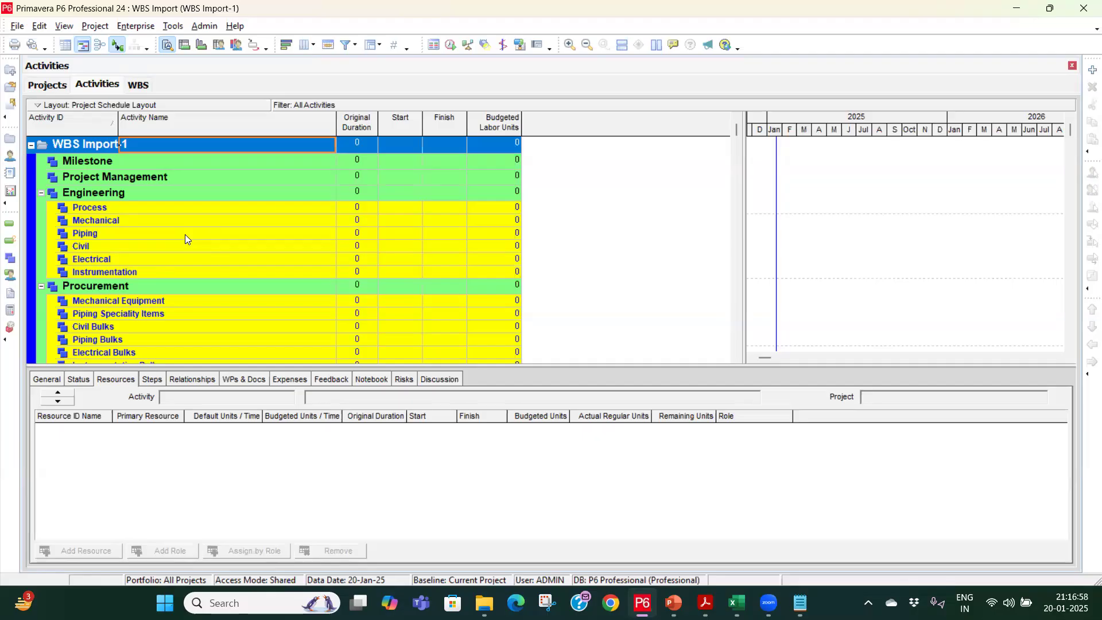
click(185, 234)
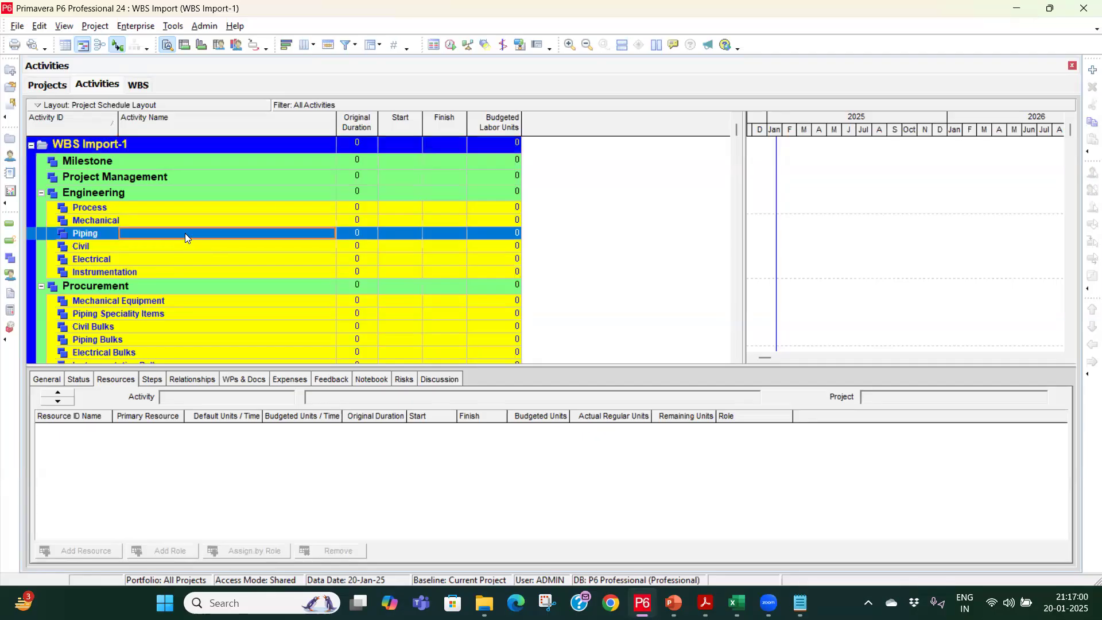
Close the WBS Import-1 project and go to the Buildings group in the project list.
key(ctrl+w)
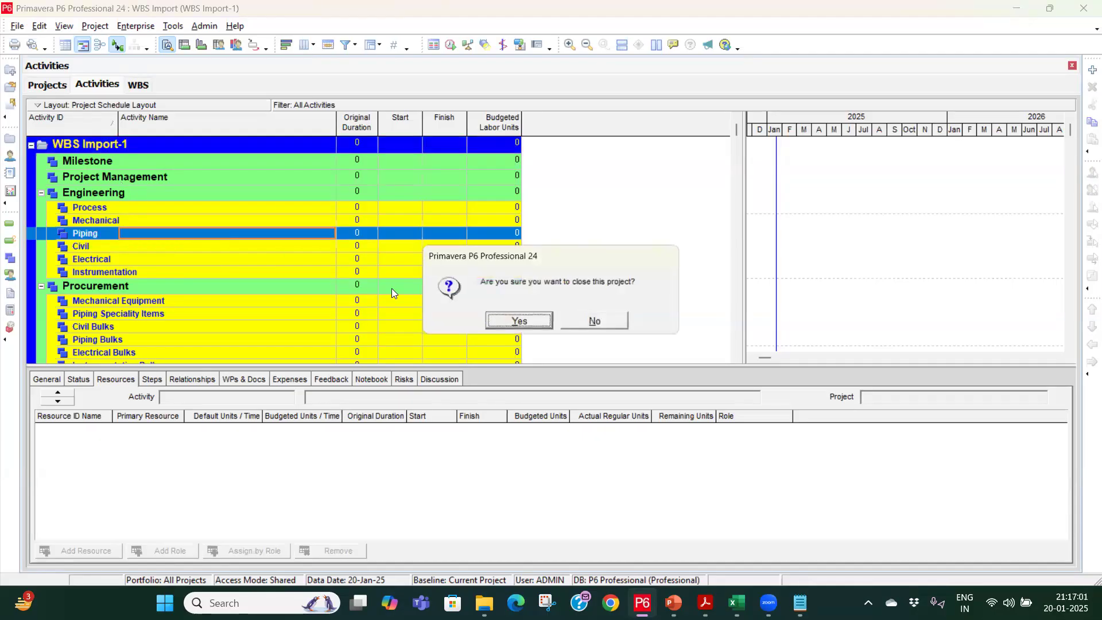
click(519, 322)
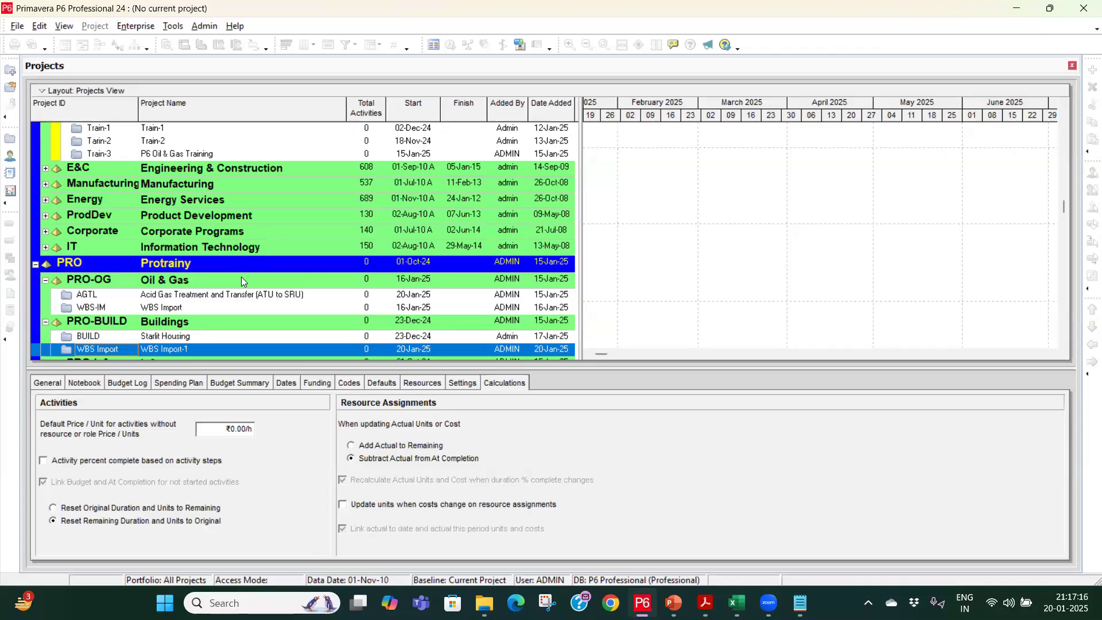
scroll(241, 277, down, 1)
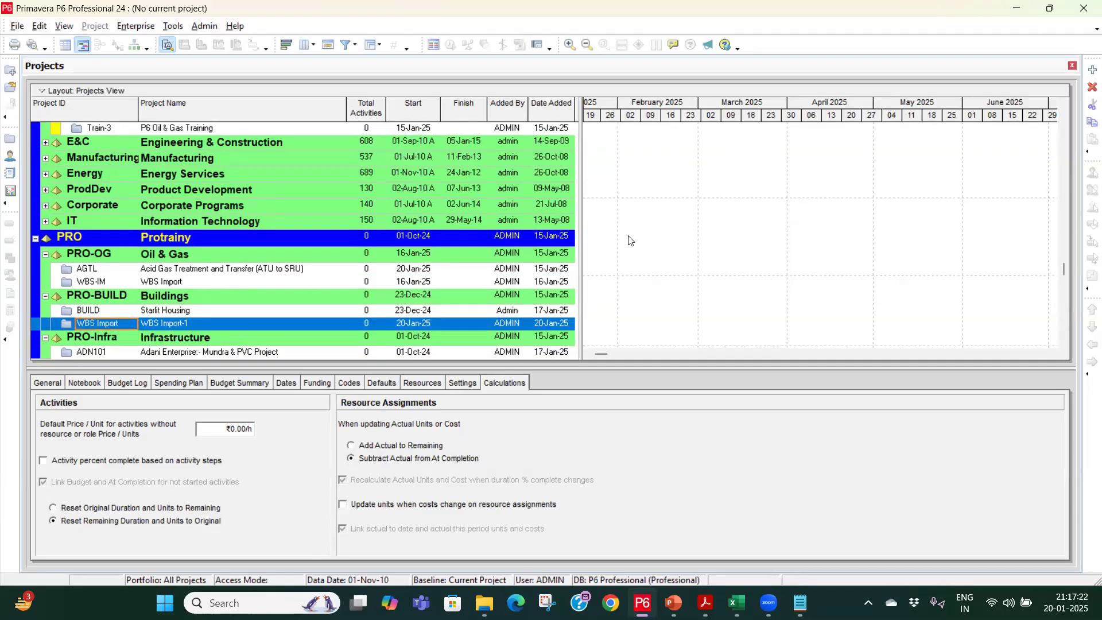
Create a project in the Buildings EPS with Merge as both project ID and project name, and close it.
click(1093, 69)
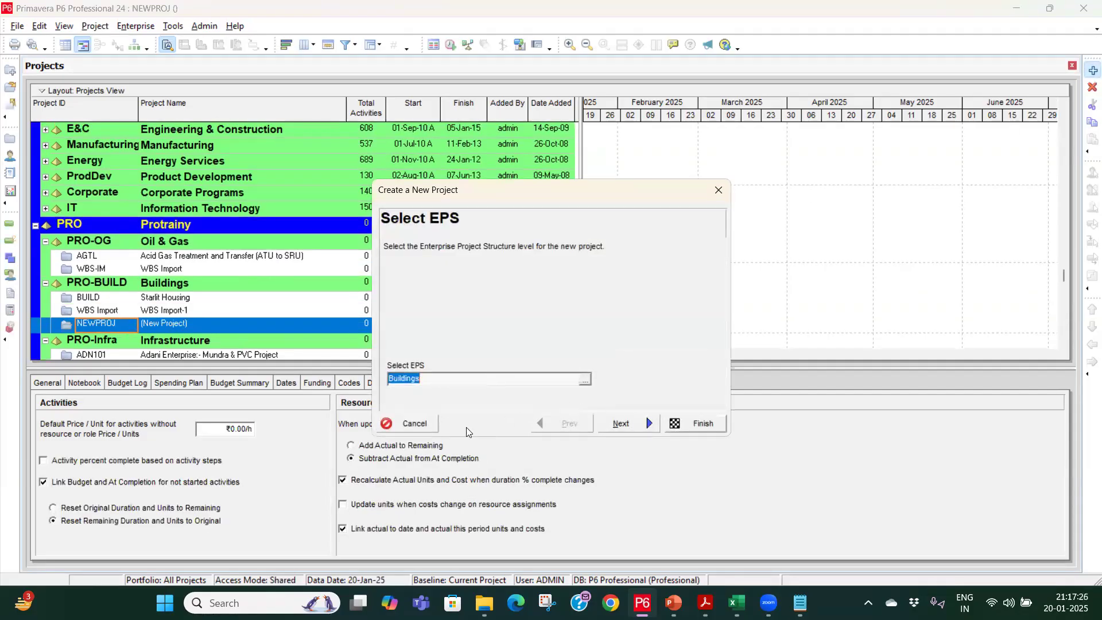
click(620, 424)
drag(428, 347, 367, 345)
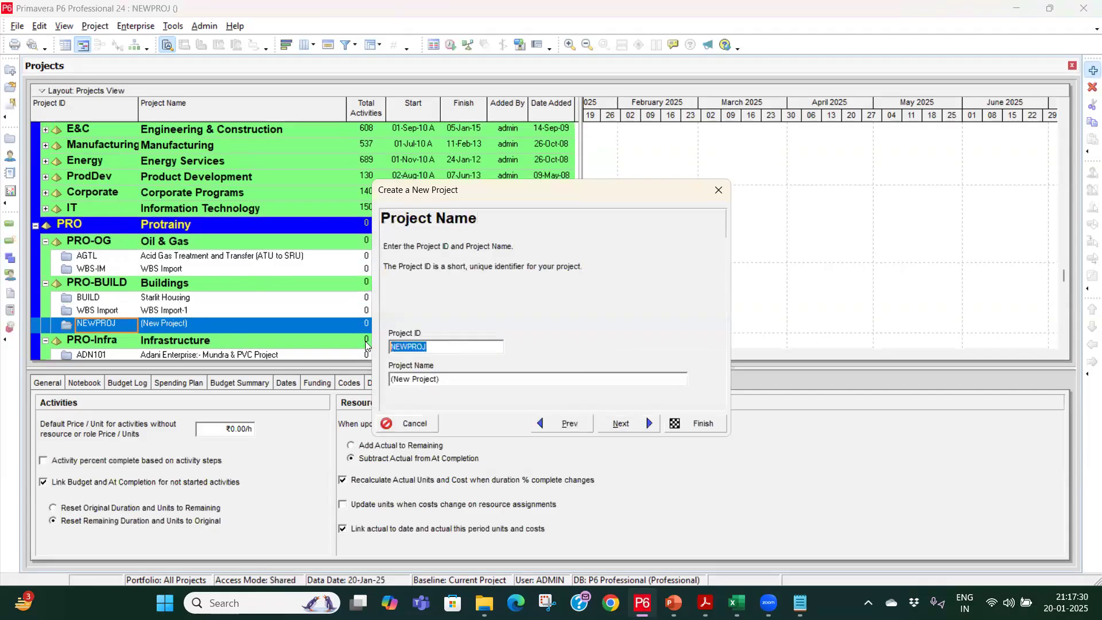
text(Merge)
drag(440, 379, 372, 377)
text(Mer)
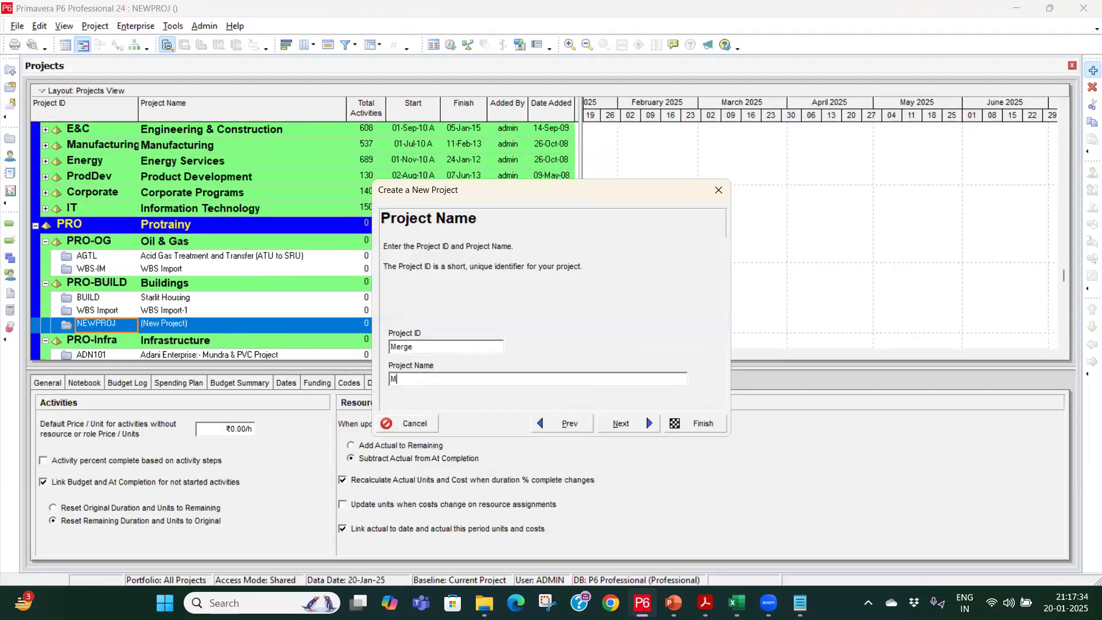
text(ge)
click(632, 423)
click(692, 424)
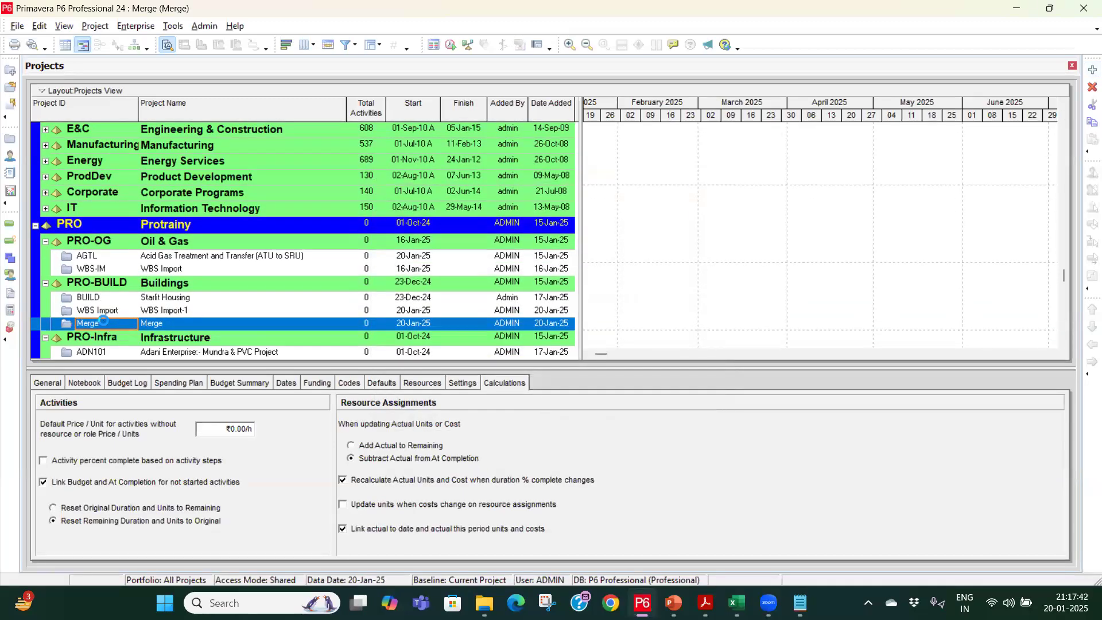
key(Delete)
key(Return)
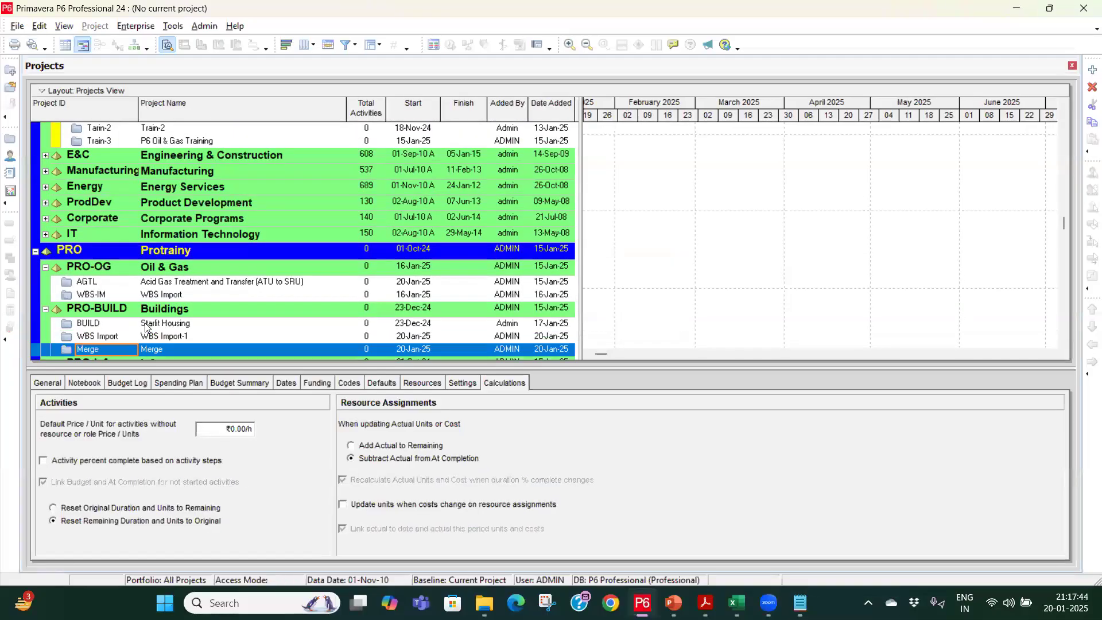
Open the Order Management Redesign and Lead Qualification Project projects from Corporate Programs together with the Merge project.
scroll(145, 326, down, 1)
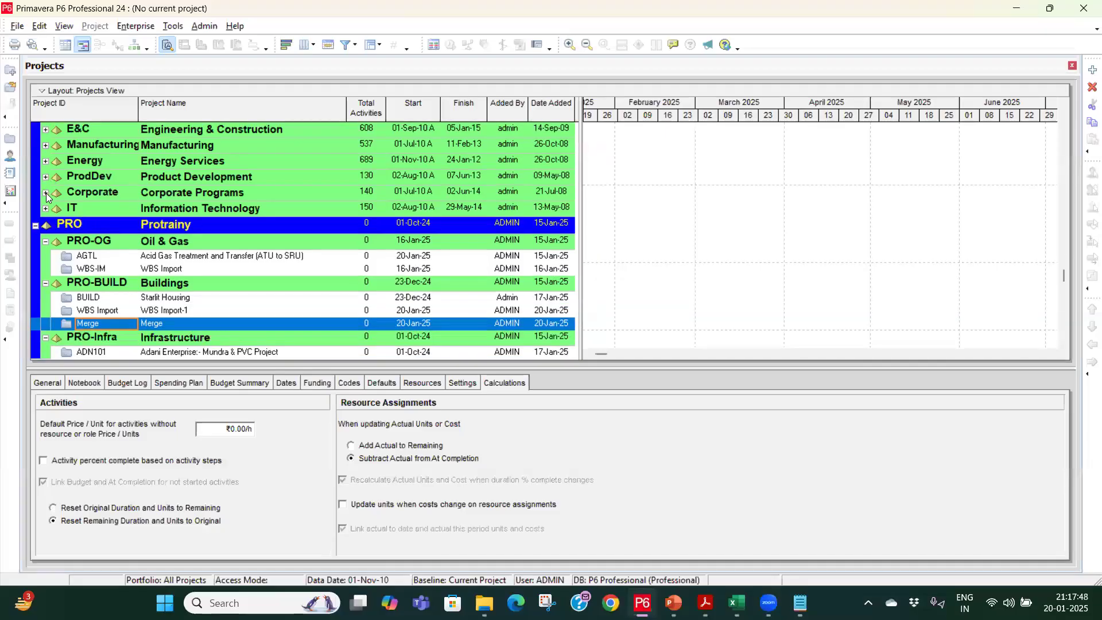
click(46, 193)
scroll(195, 182, down, 1)
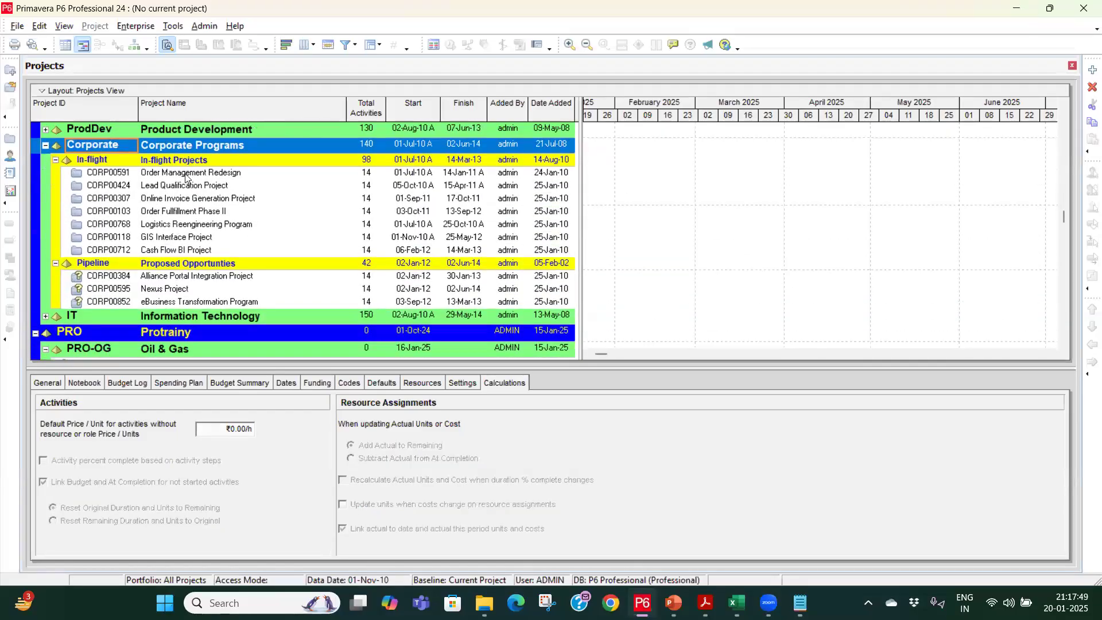
click(195, 176)
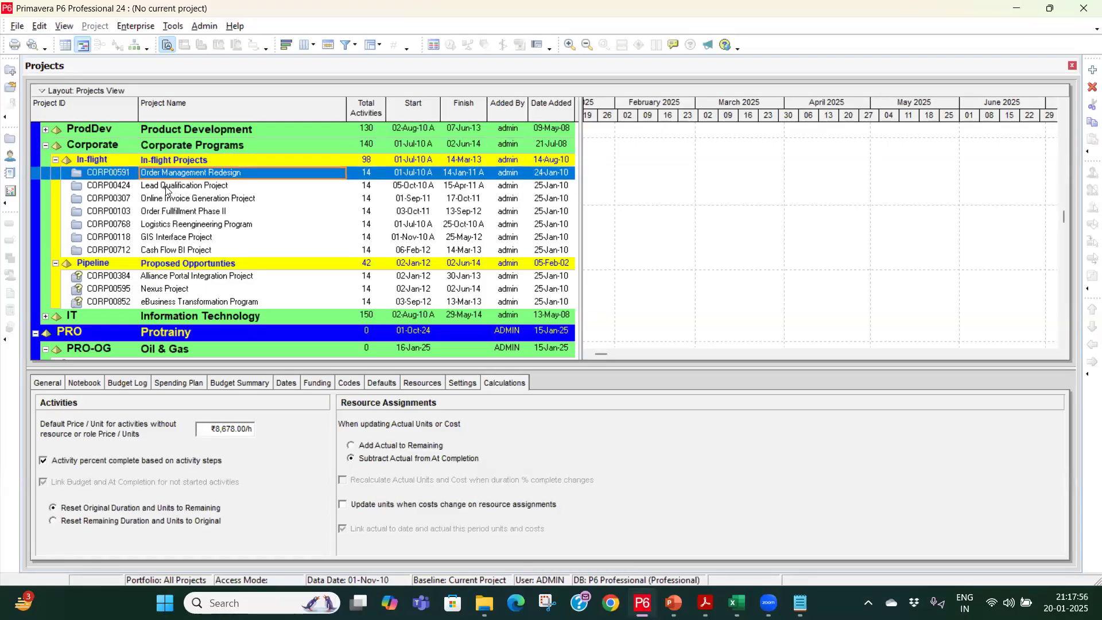
ctrl+click(158, 190)
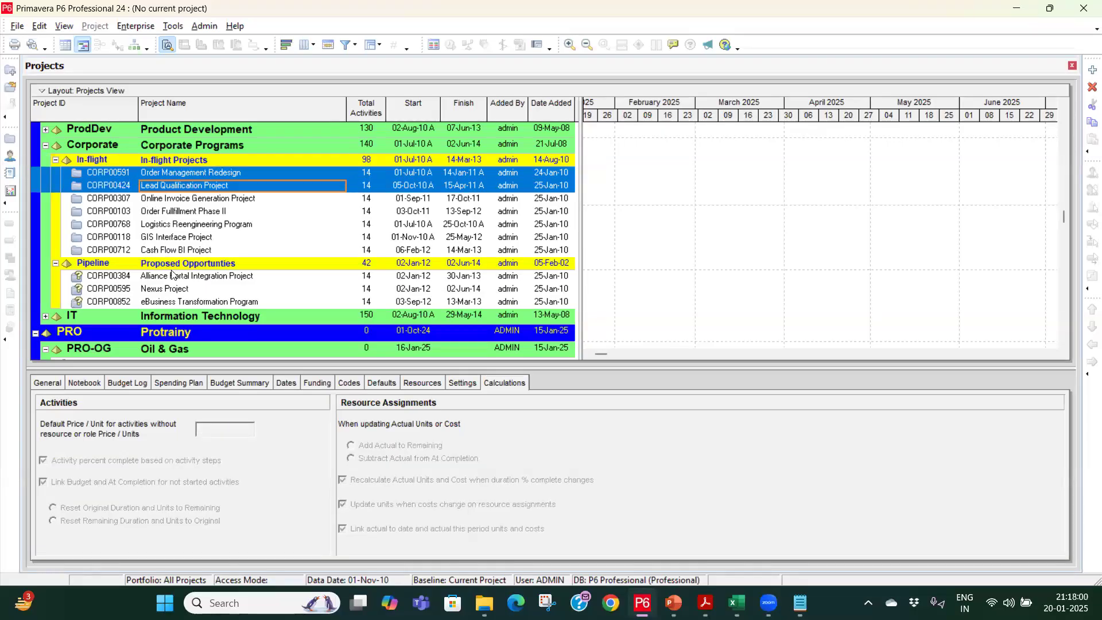
scroll(172, 287, down, 4)
scroll(163, 325, down, 4)
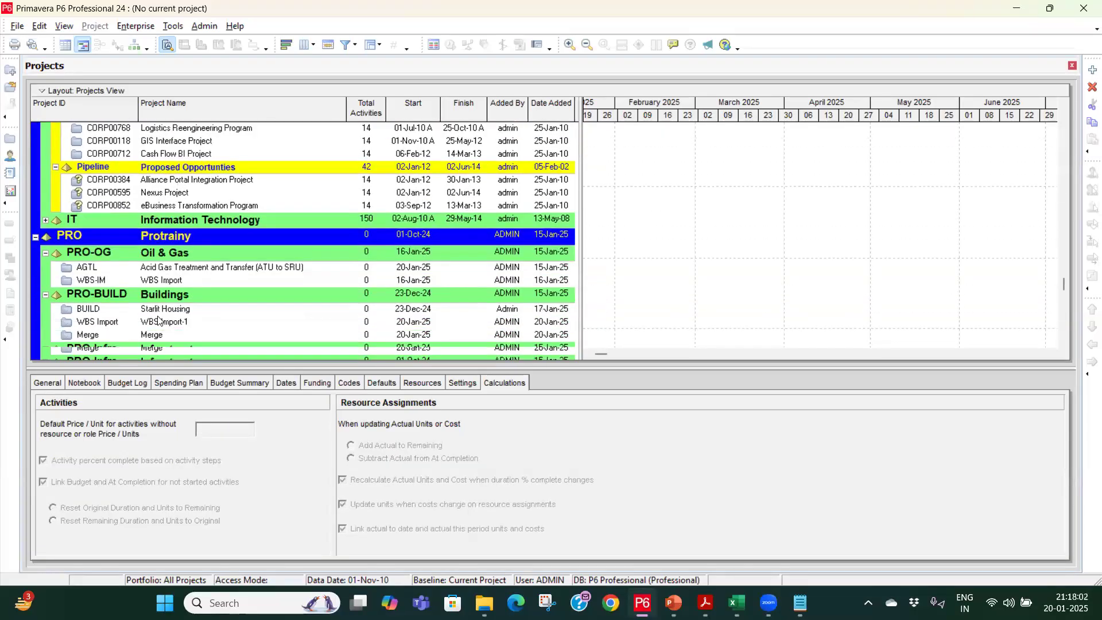
click(159, 323)
right_click(160, 322)
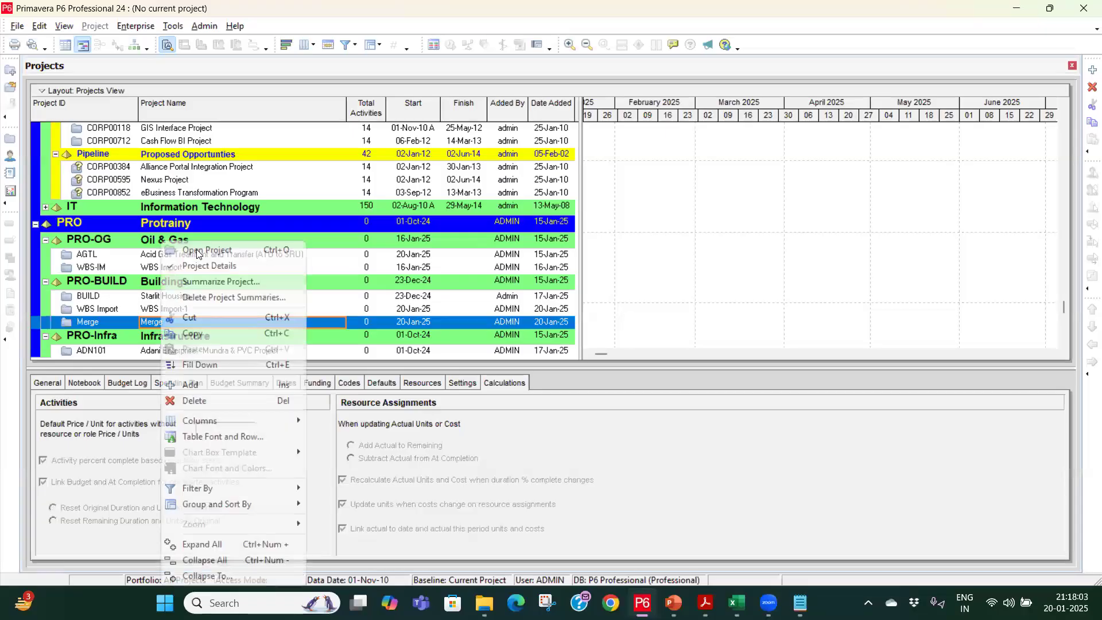
click(241, 249)
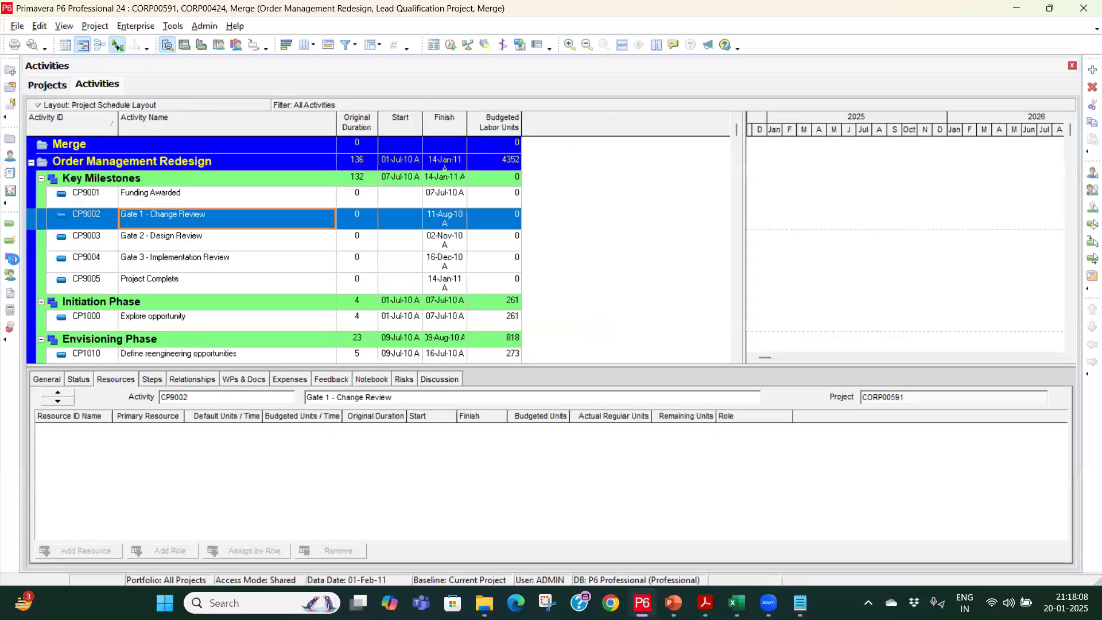
Copy the Order Management Redesign WBS with its activities into Merge, auto-numbering activity IDs with prefix CP, suffix 1000 and increment 10.
click(10, 258)
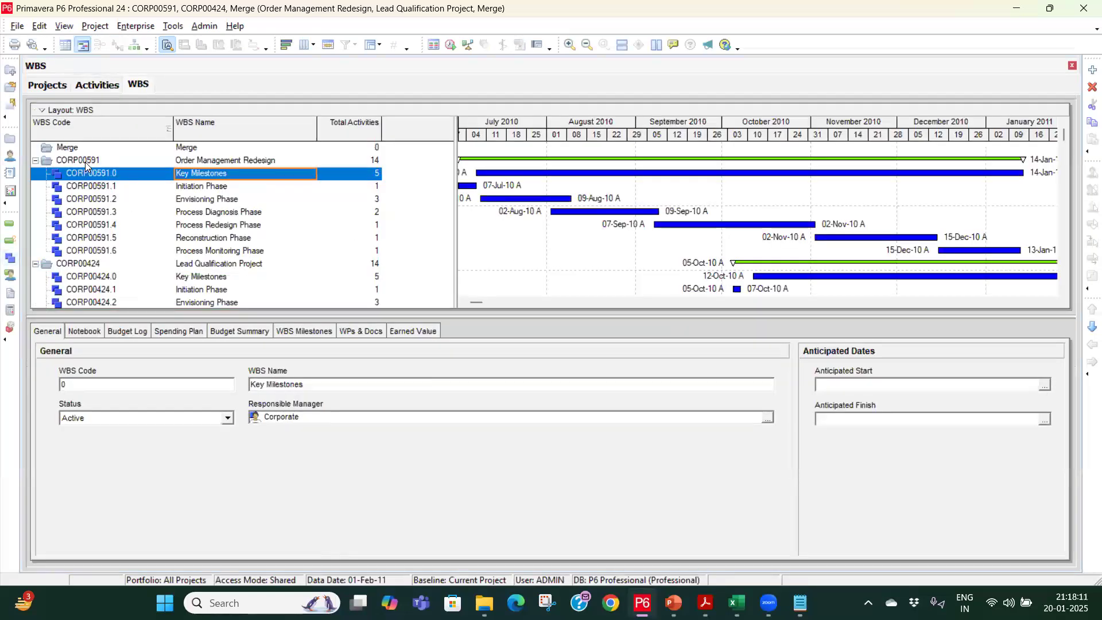
click(85, 162)
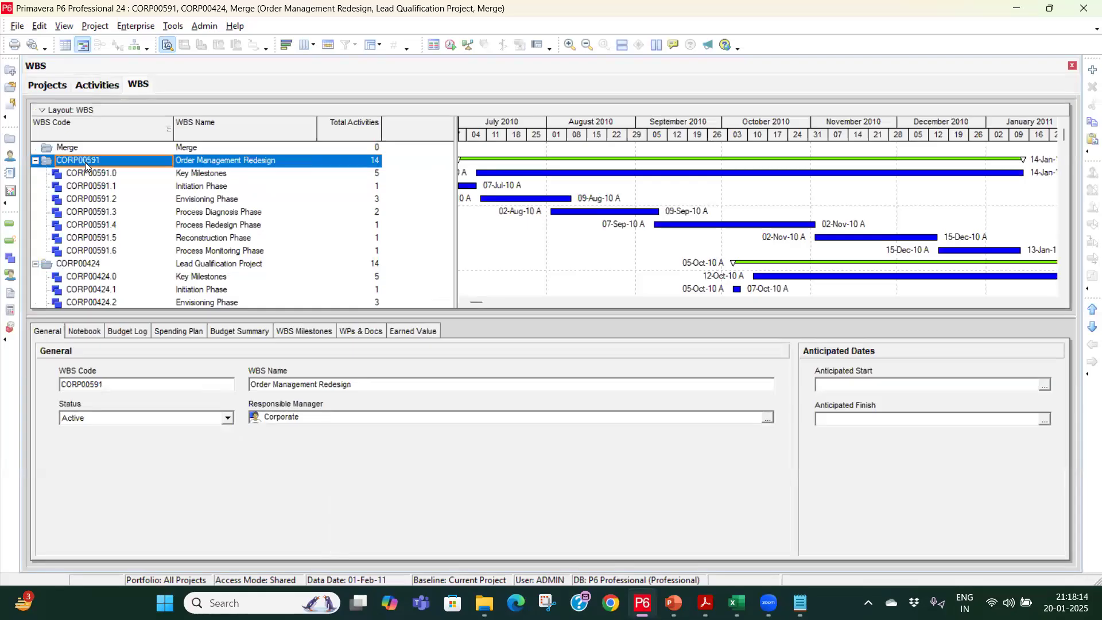
click(90, 150)
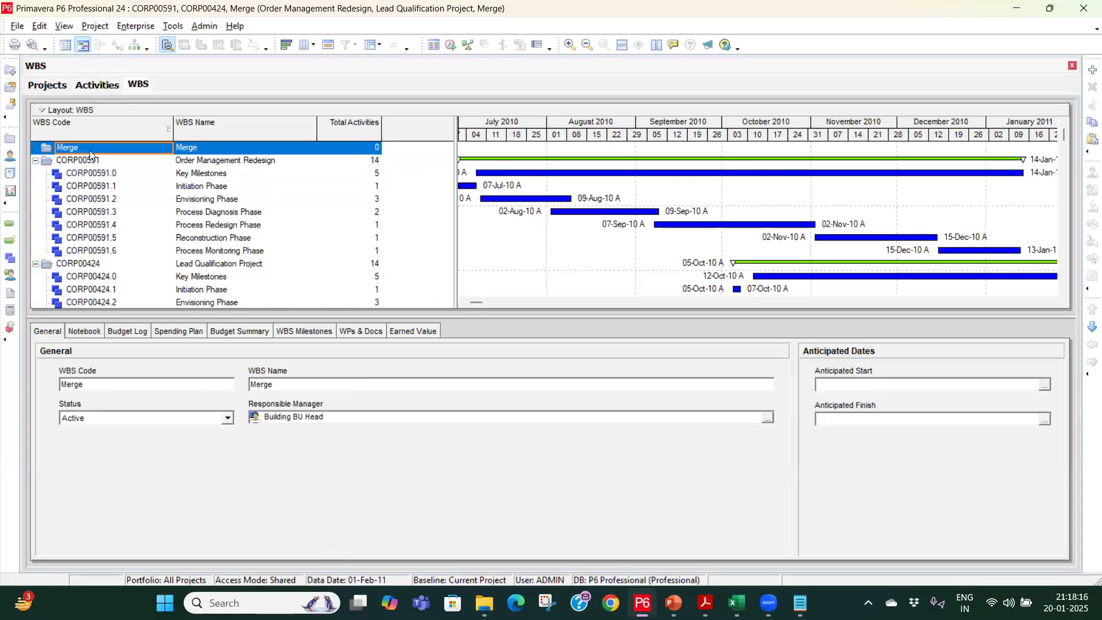
key(ctrl+v)
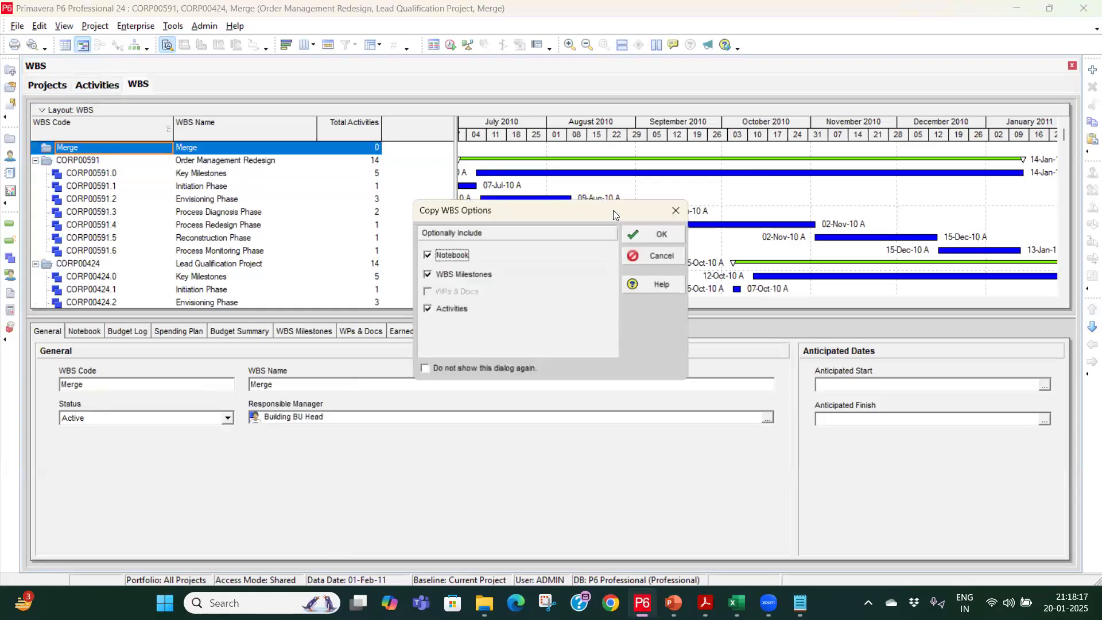
click(654, 236)
click(712, 219)
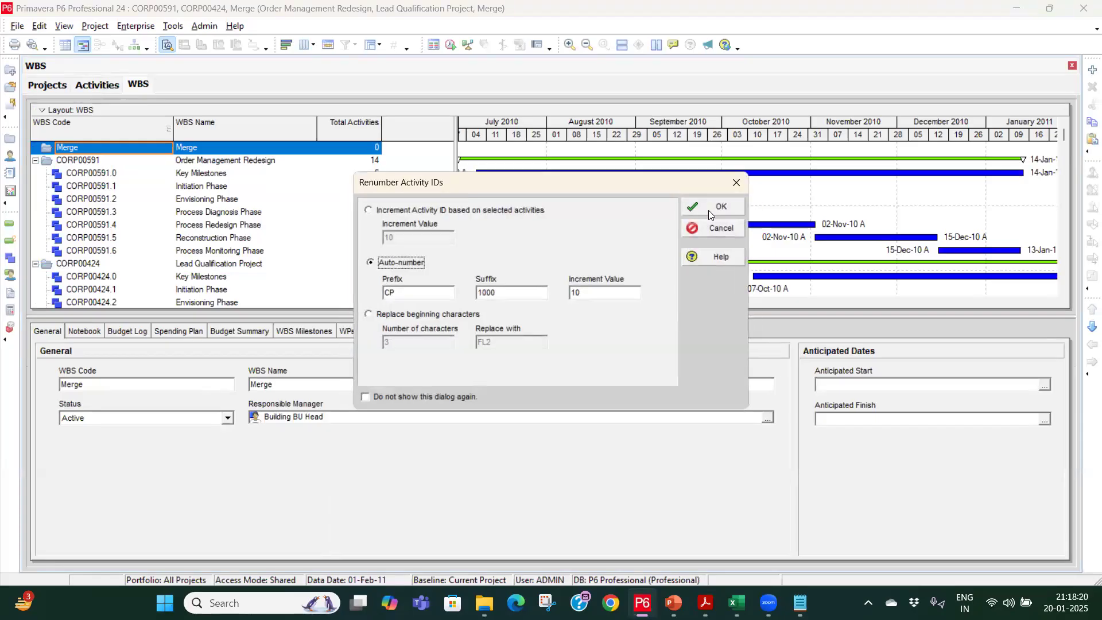
click(712, 207)
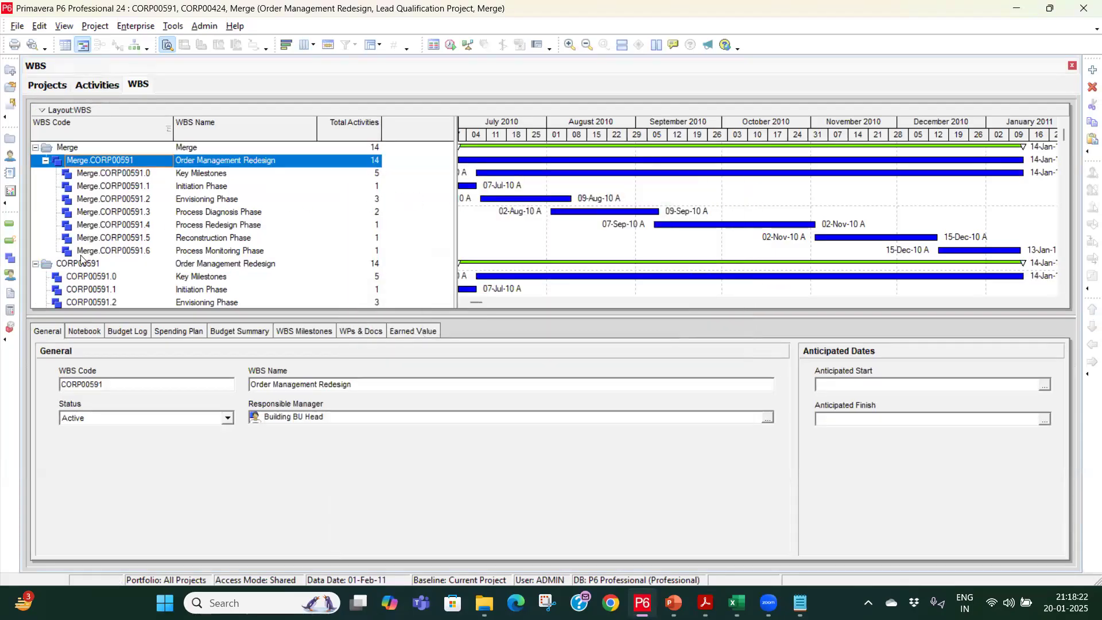
Copy the Lead Qualification Project WBS with its activities into the Merge project, accepting the copy and renumbering options.
scroll(80, 260, down, 2)
scroll(80, 259, down, 2)
click(98, 264)
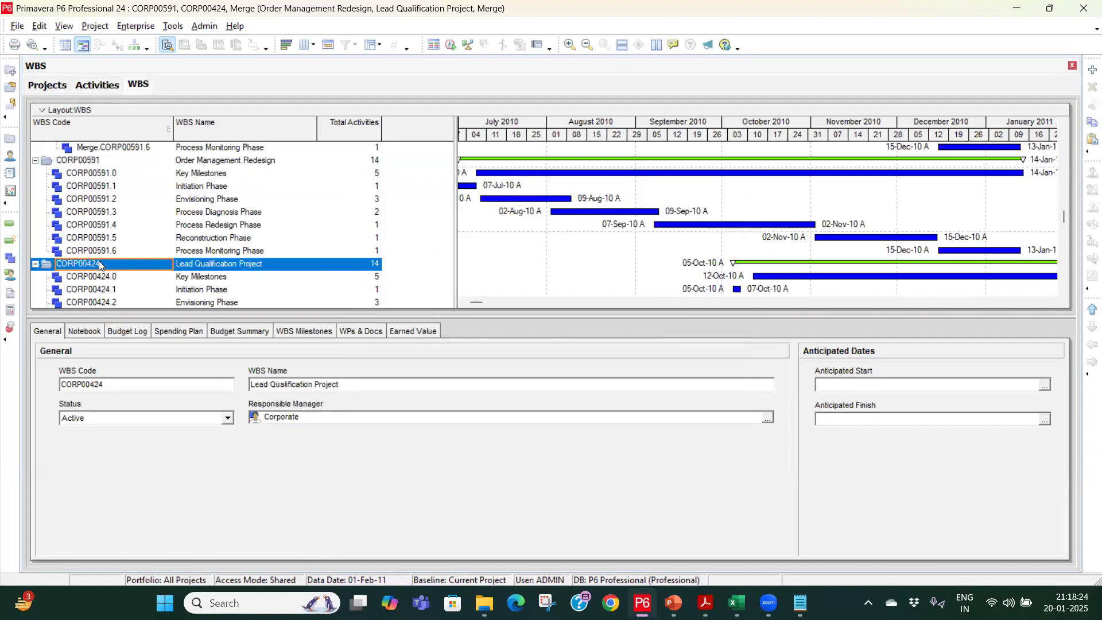
scroll(99, 264, up, 3)
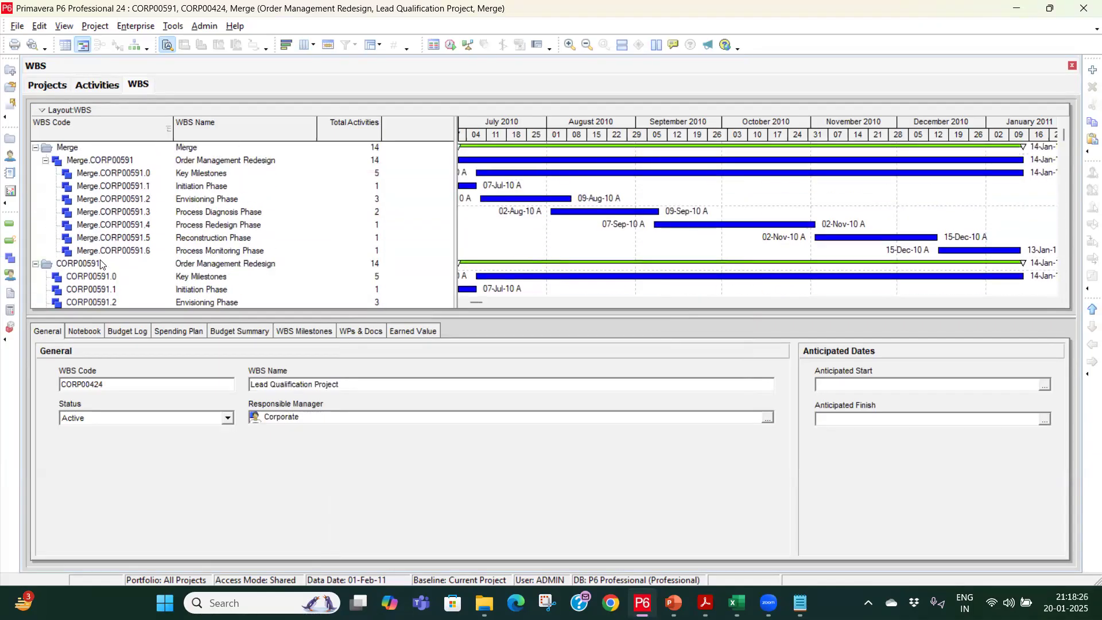
click(140, 148)
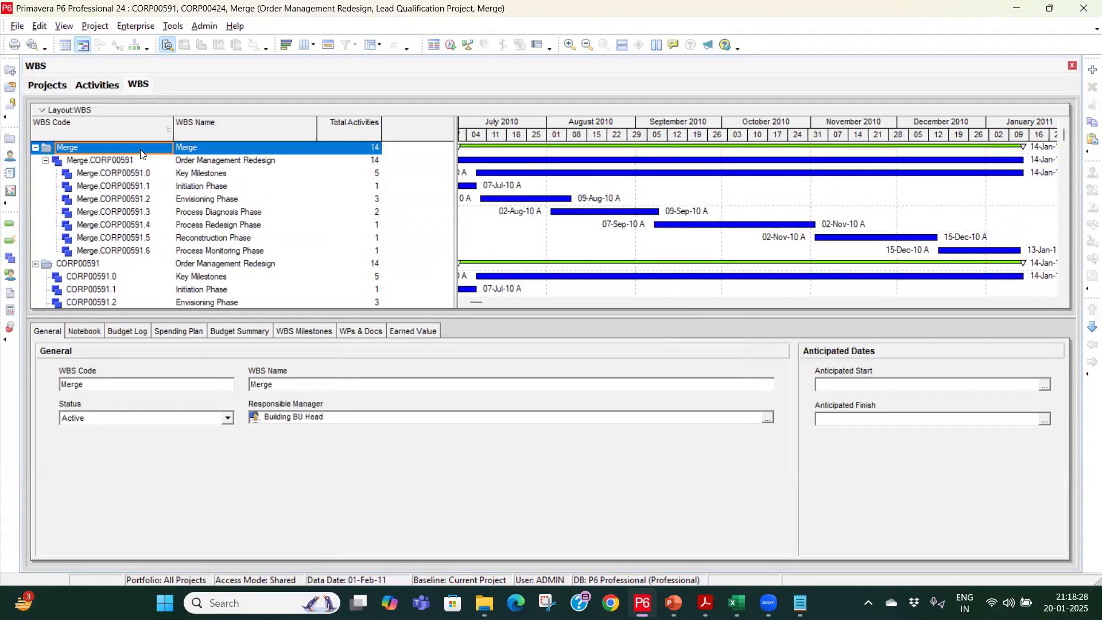
key(ctrl+v)
click(660, 238)
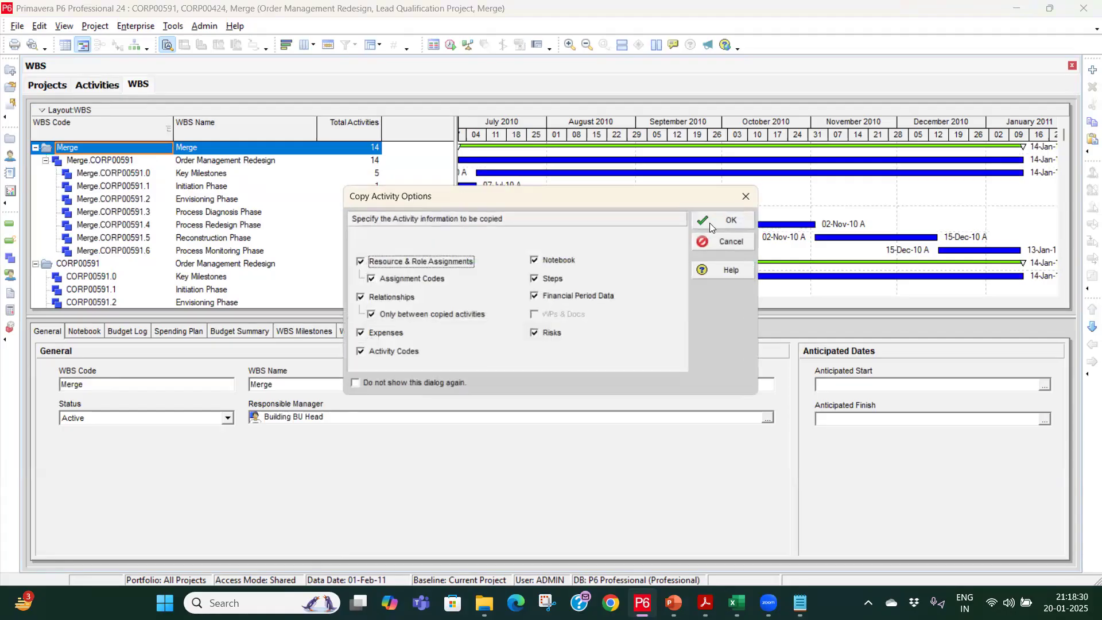
click(711, 222)
click(709, 210)
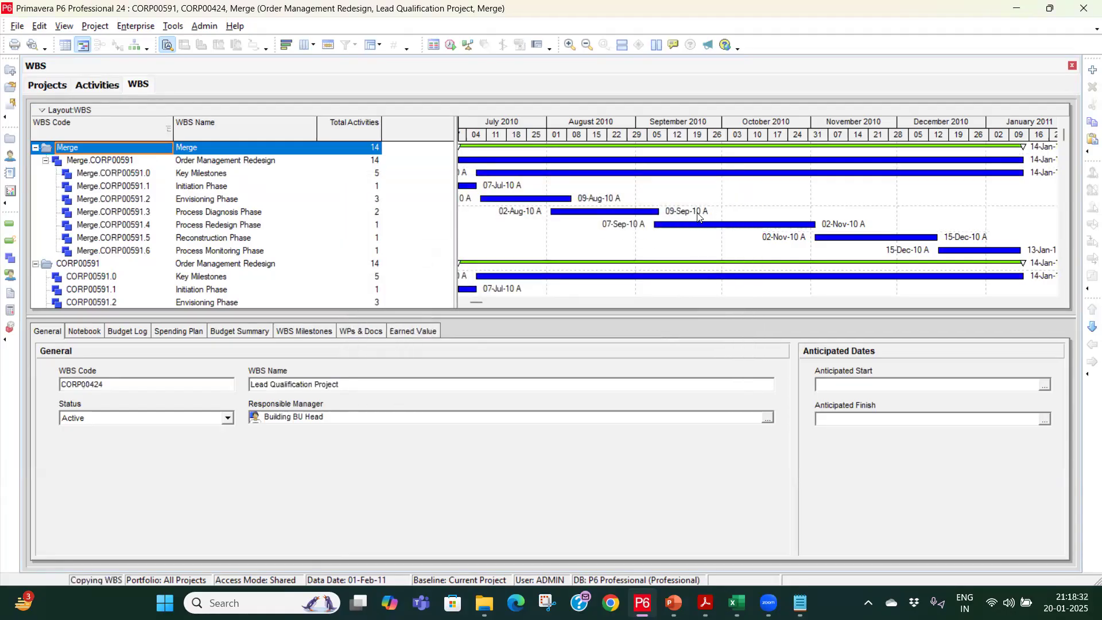
Close the three open projects and reopen only the Merge project.
scroll(223, 242, down, 5)
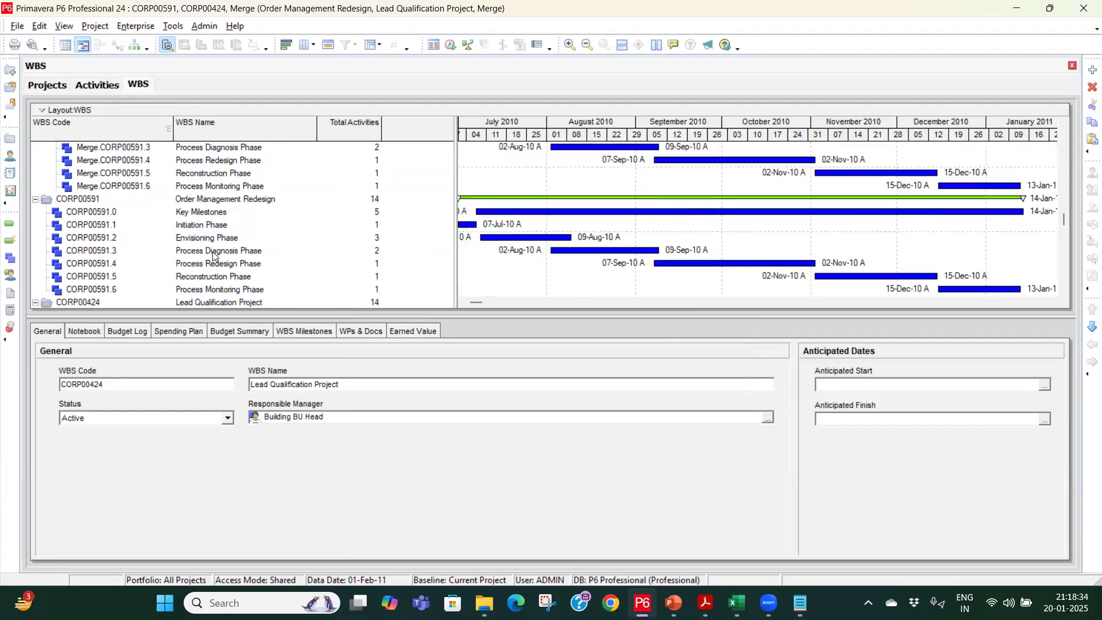
click(211, 254)
key(ctrl+w)
click(492, 316)
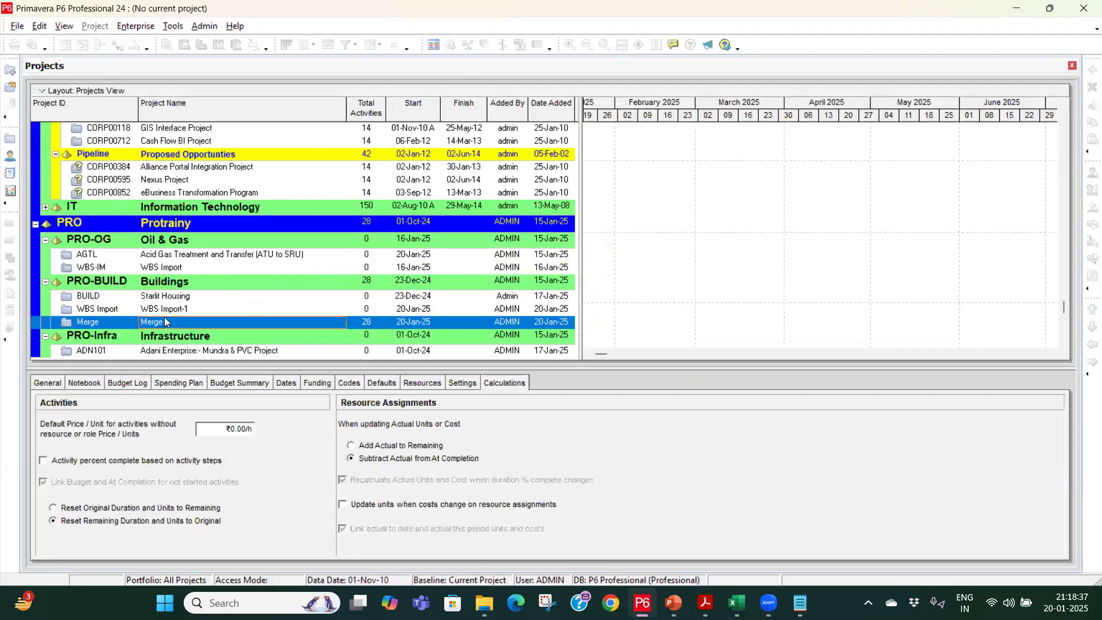
right_click(165, 319)
click(210, 230)
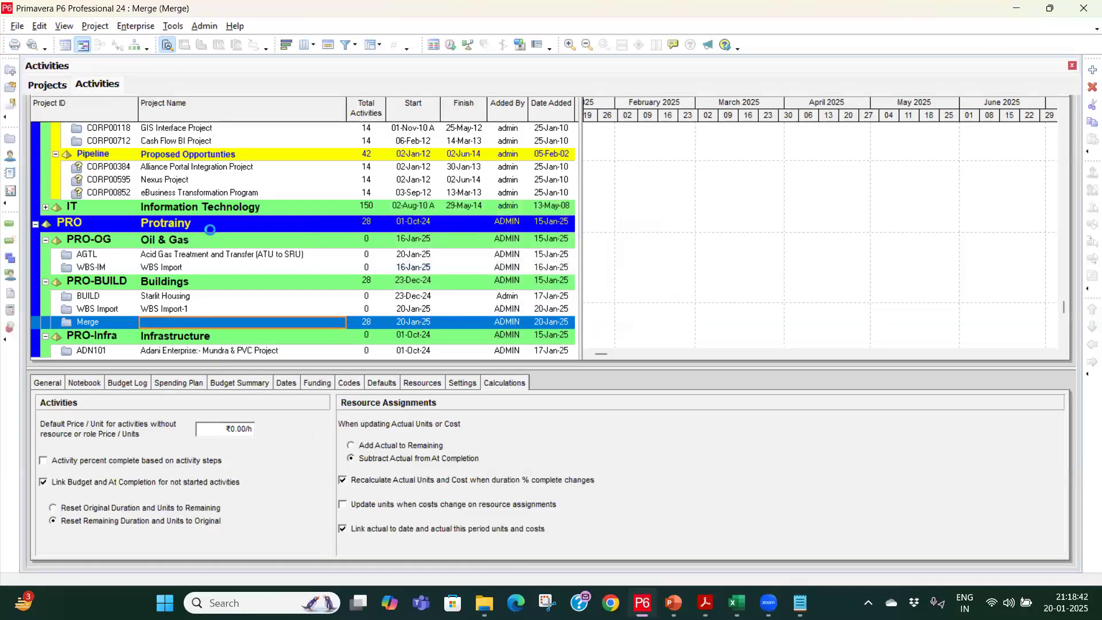
Collapse and expand the Lead Qualification Project and Order Management Redesign bands to examine the activities merged into the Merge project.
drag(735, 234, 739, 130)
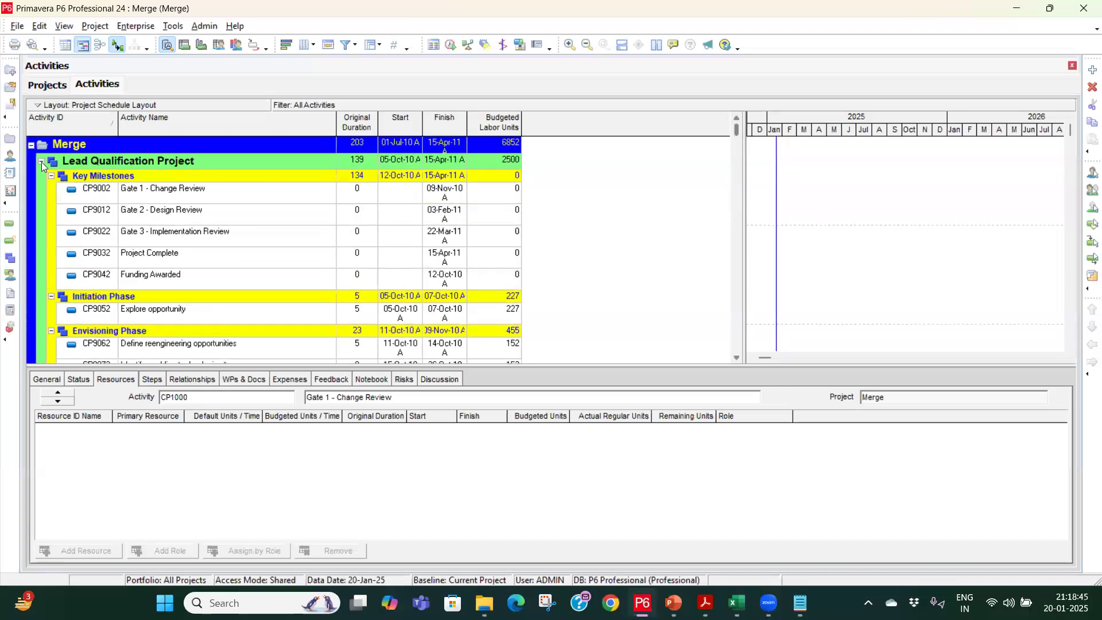
click(41, 162)
click(41, 177)
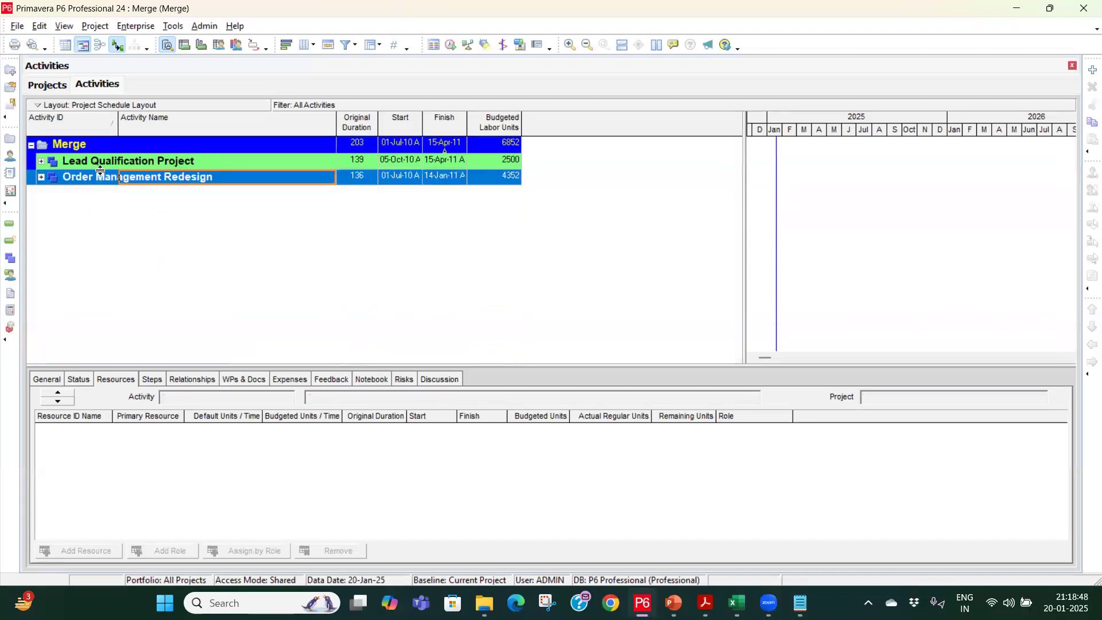
click(112, 162)
click(42, 161)
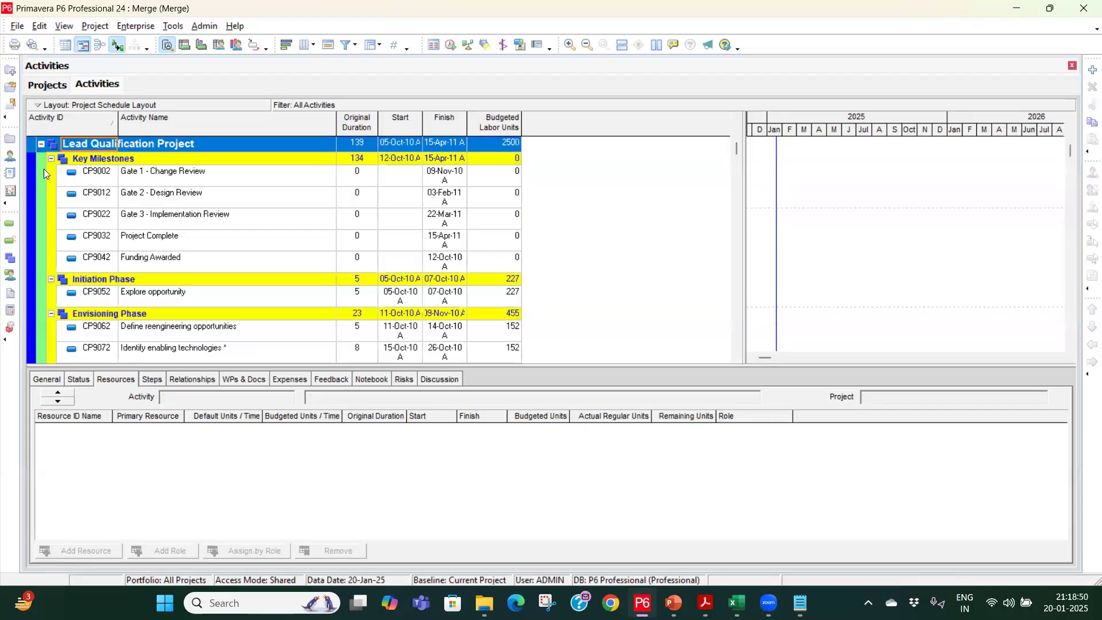
click(40, 146)
click(41, 178)
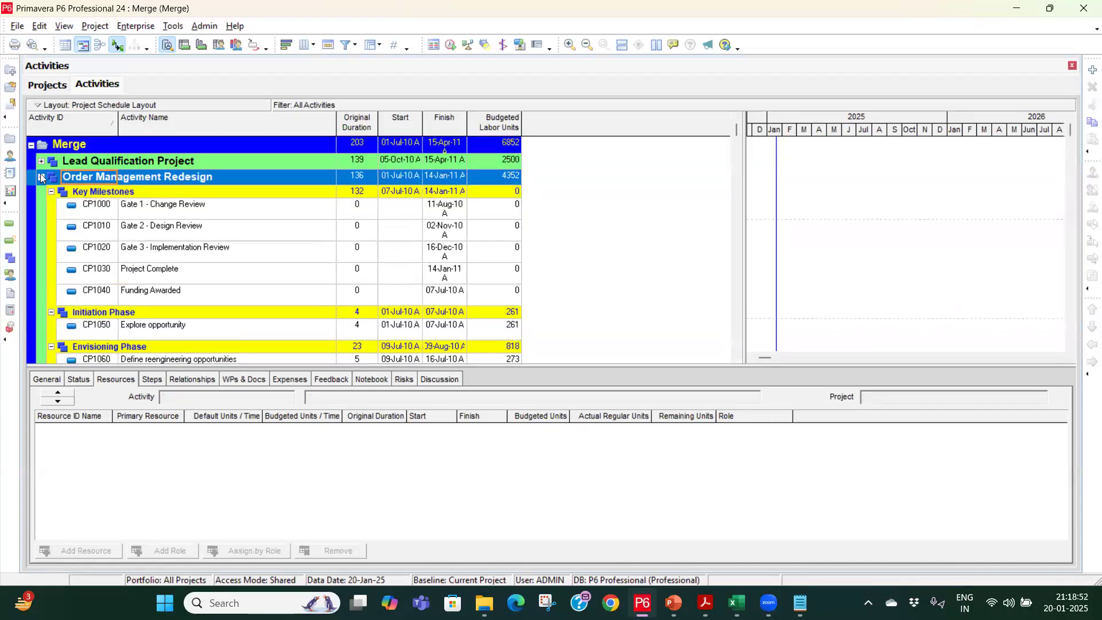
click(41, 178)
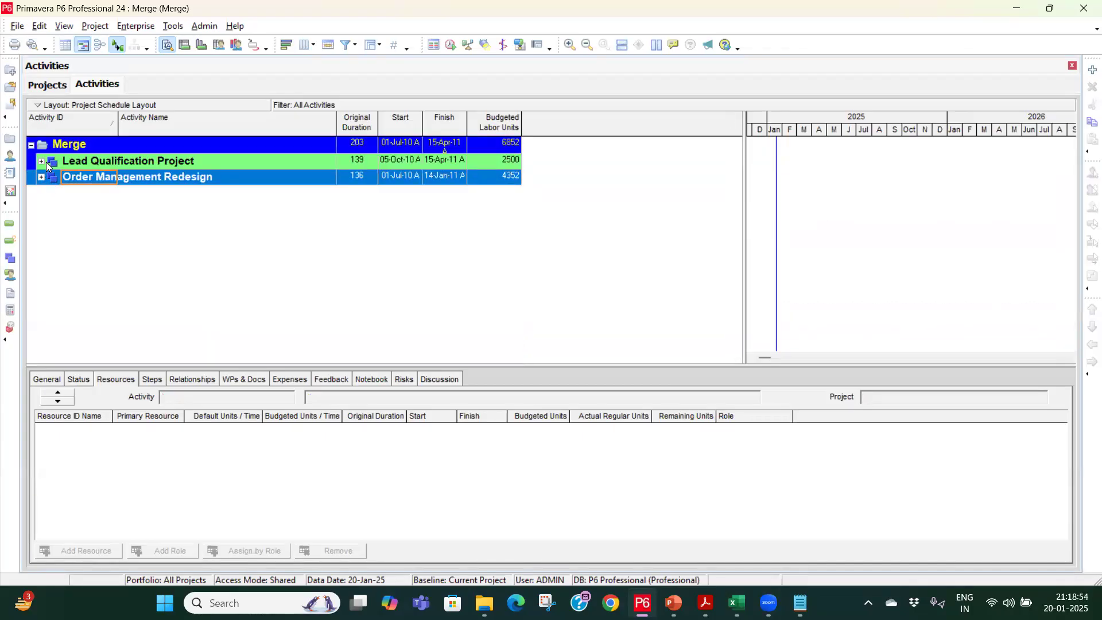
click(41, 161)
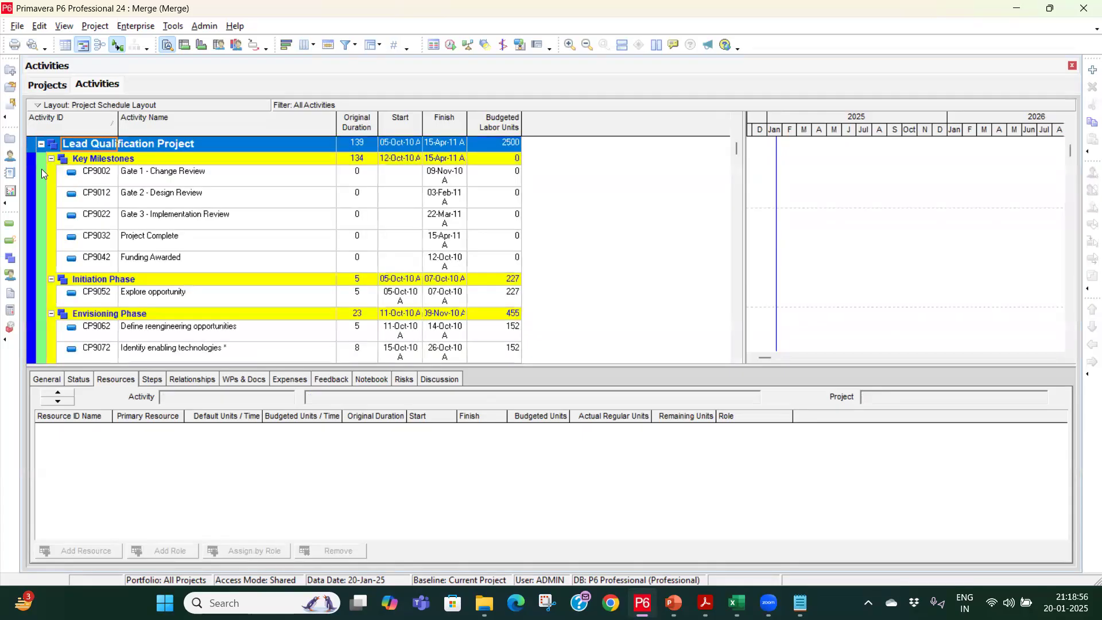
Close the Merge project and reopen it to show its full WBS and activities.
scroll(48, 186, down, 3)
scroll(48, 186, down, 3)
click(41, 345)
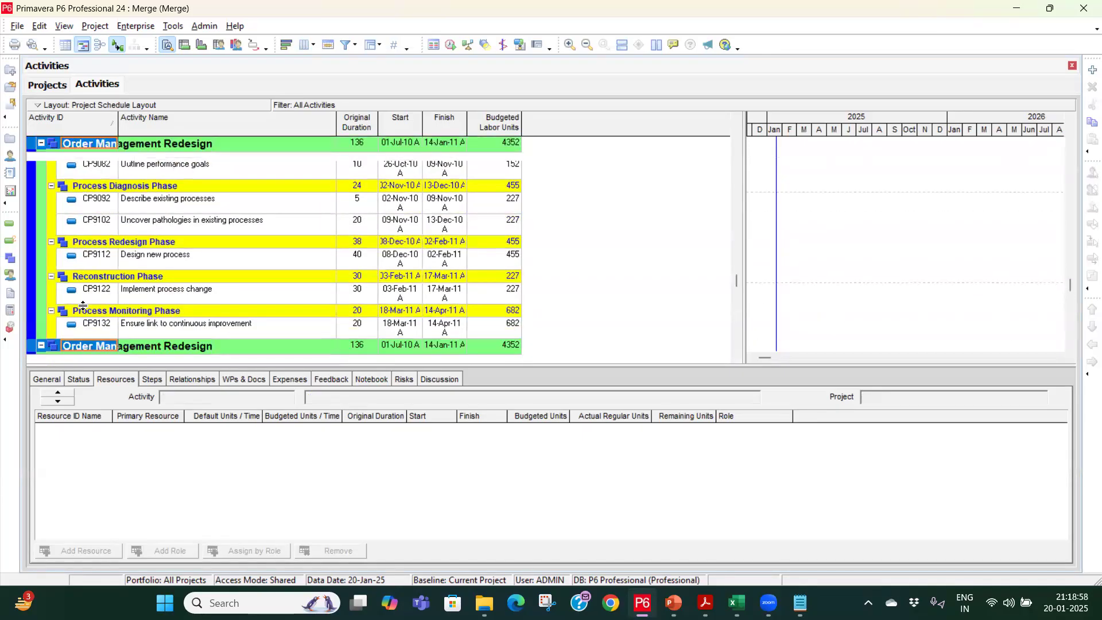
scroll(87, 308, up, 3)
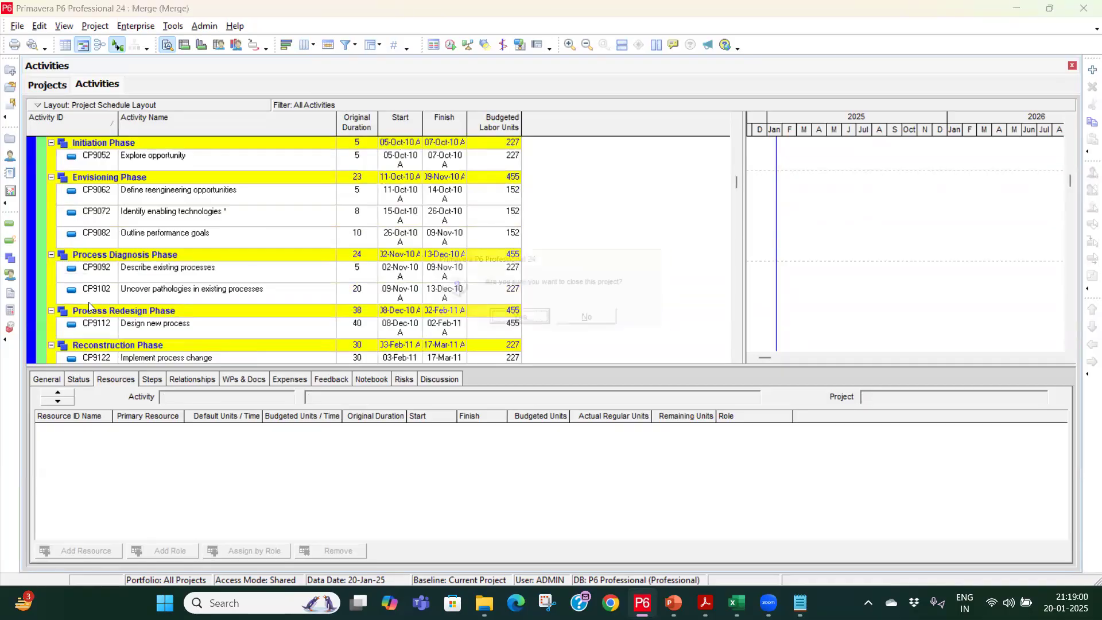
click(518, 320)
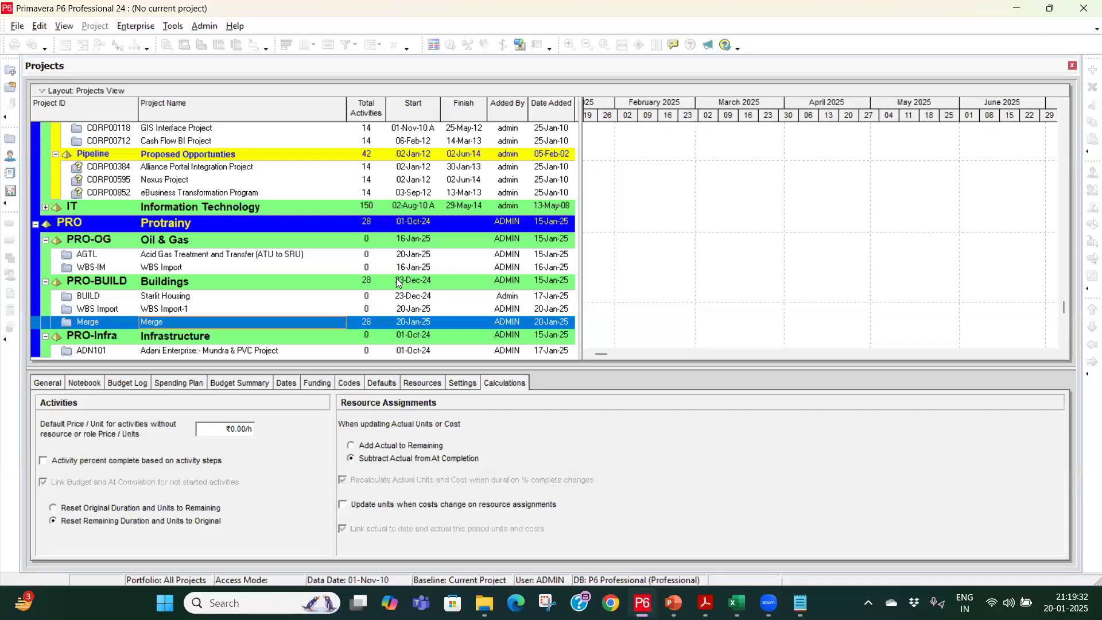
right_click(137, 321)
click(175, 233)
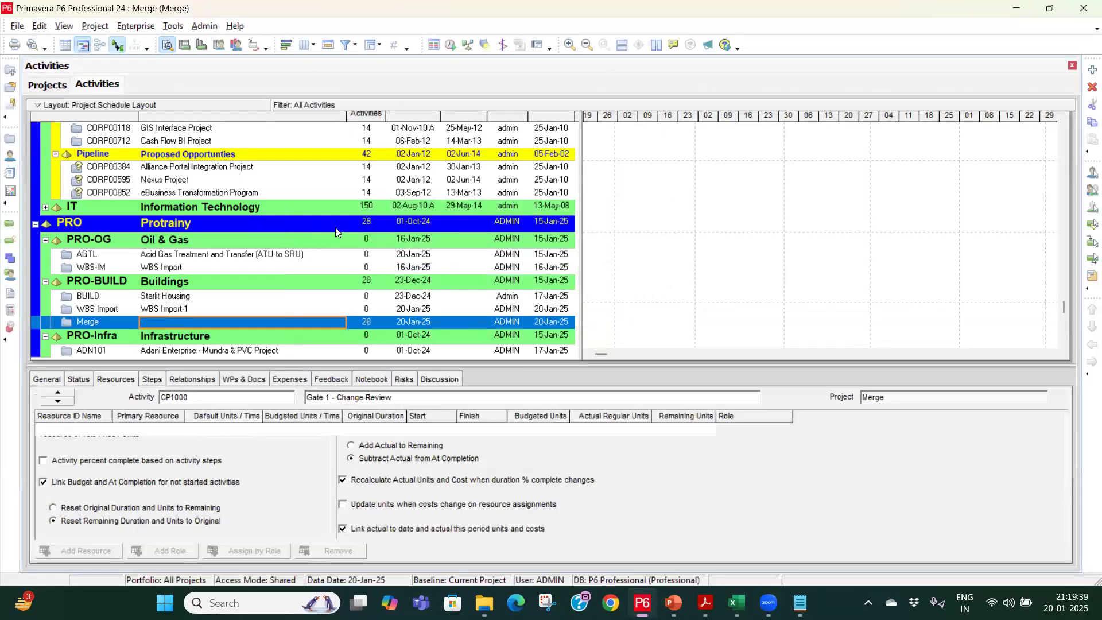
scroll(162, 195, up, 10)
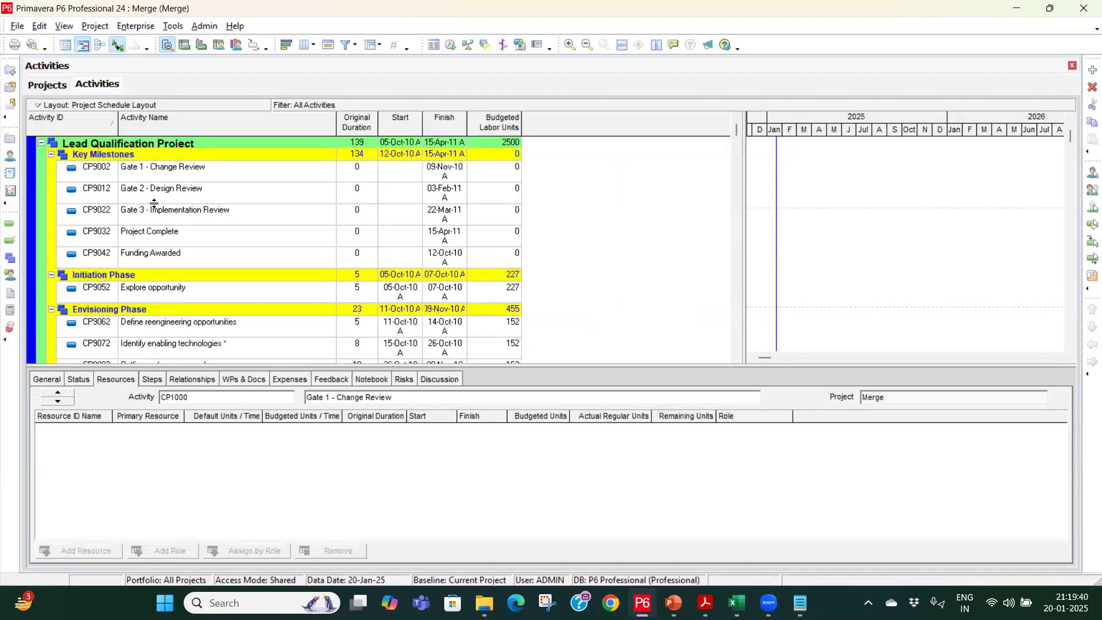
click(159, 213)
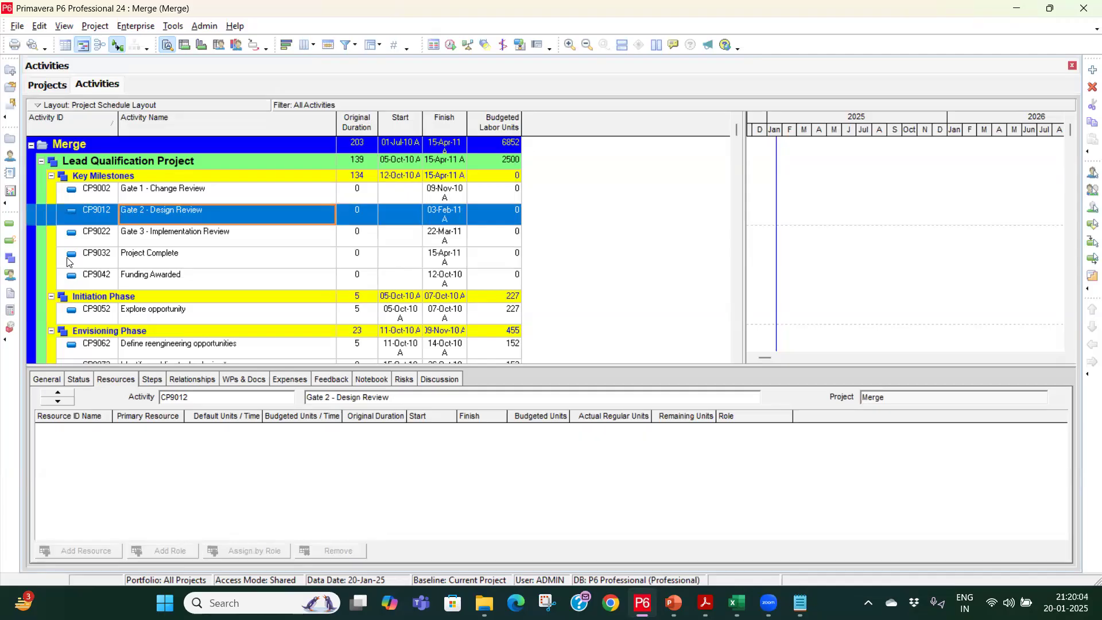
Show the WBS of the Merge project and add a WBS element named Engg. directly under Merge.
click(9, 258)
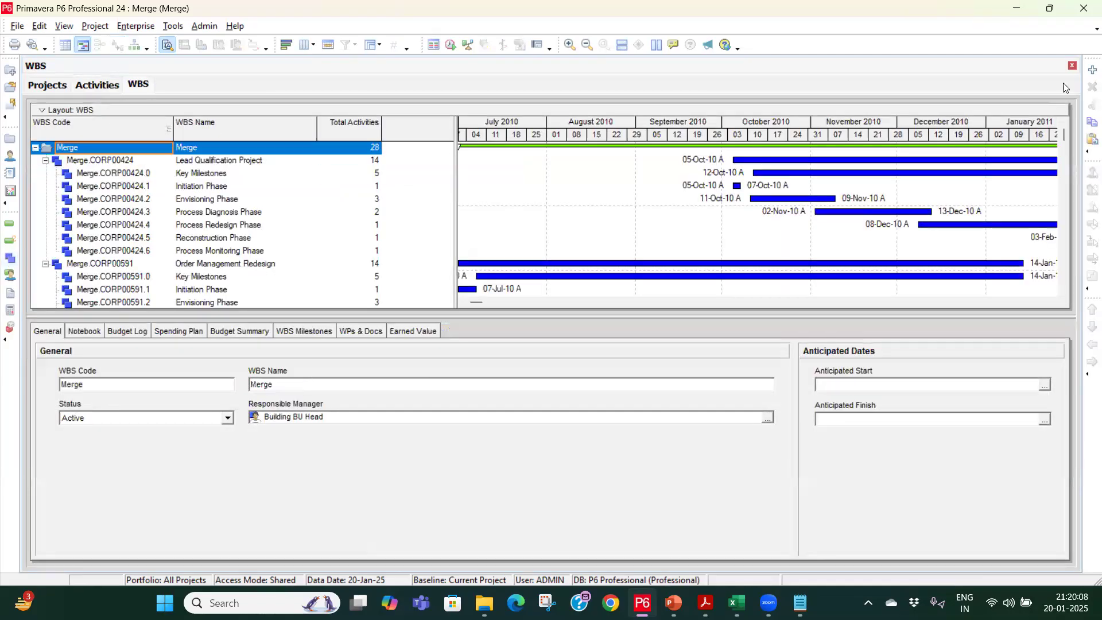
click(1092, 70)
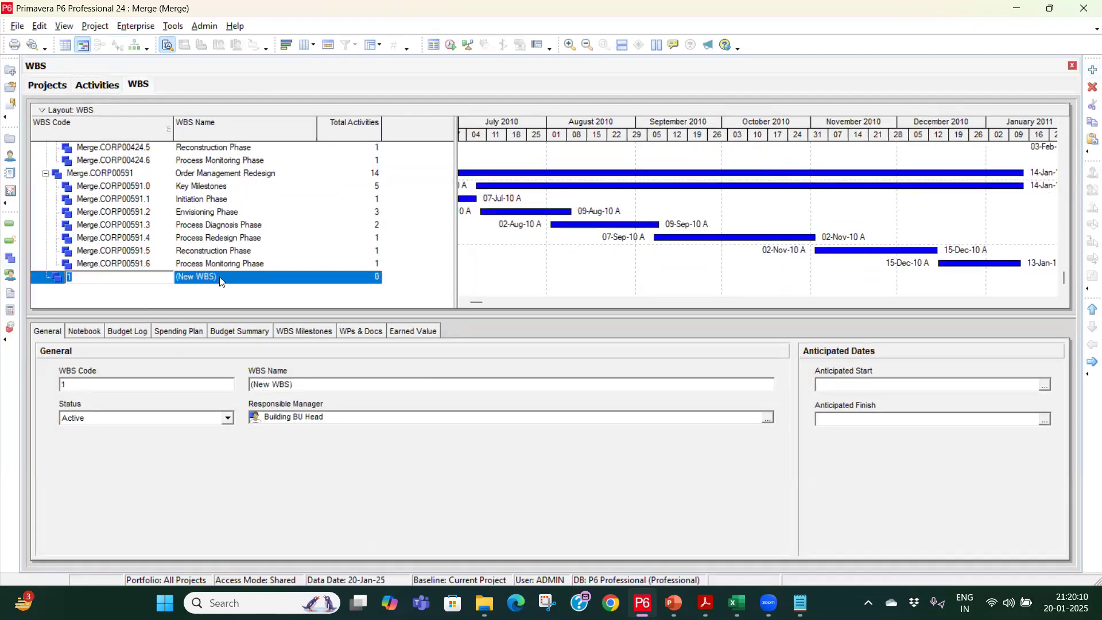
key(Tab)
text(Engg.)
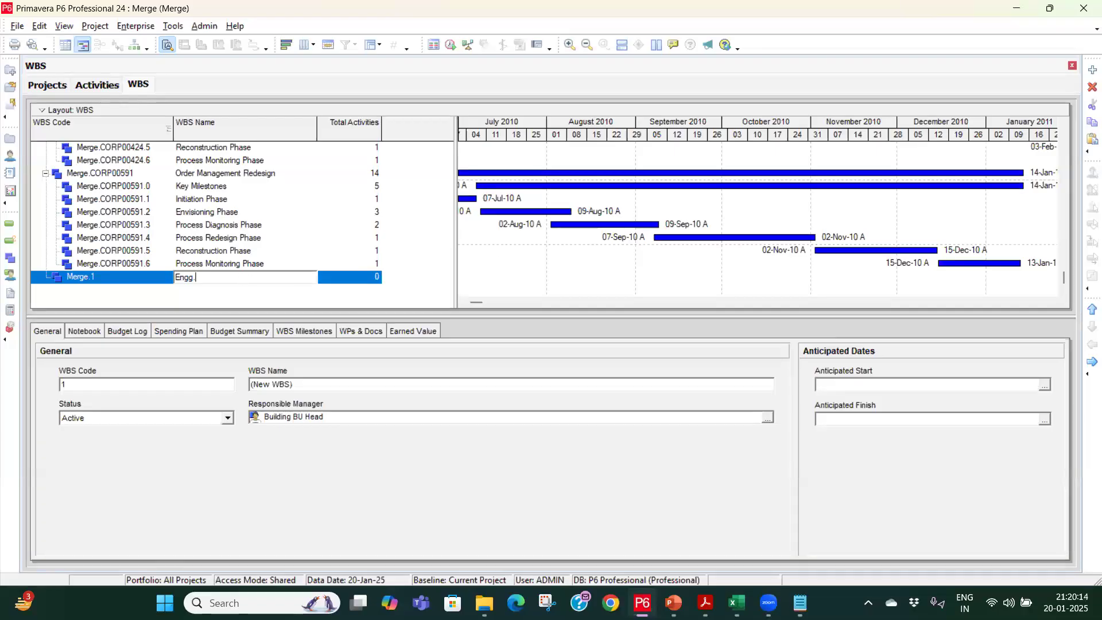
Add a WBS element named Proc at the same level as Engg.
click(1092, 69)
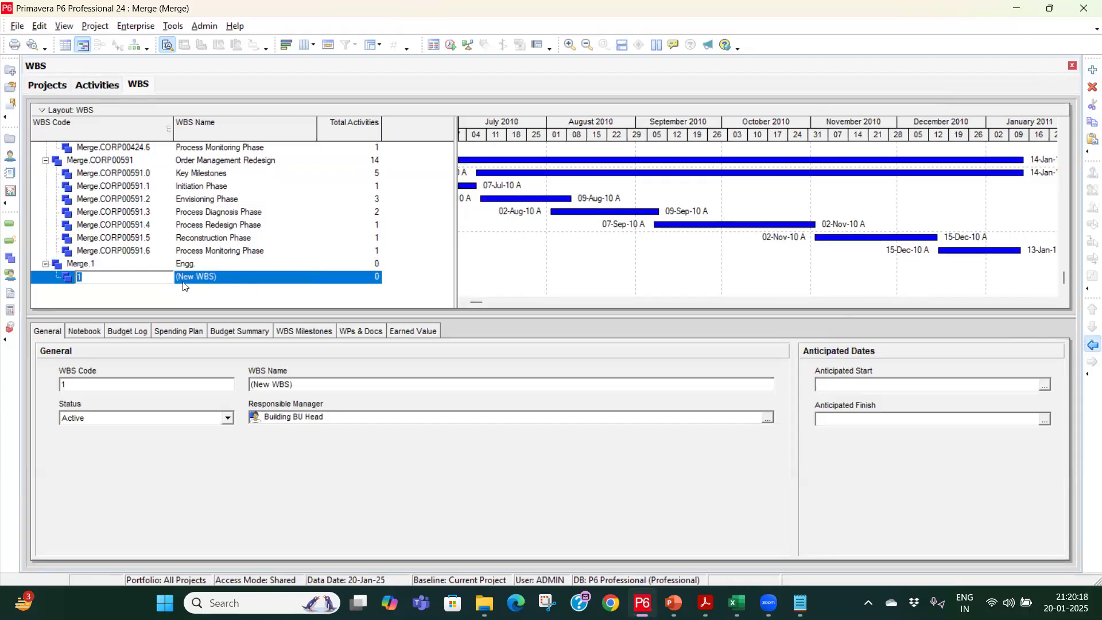
double_click(215, 276)
text(Proc)
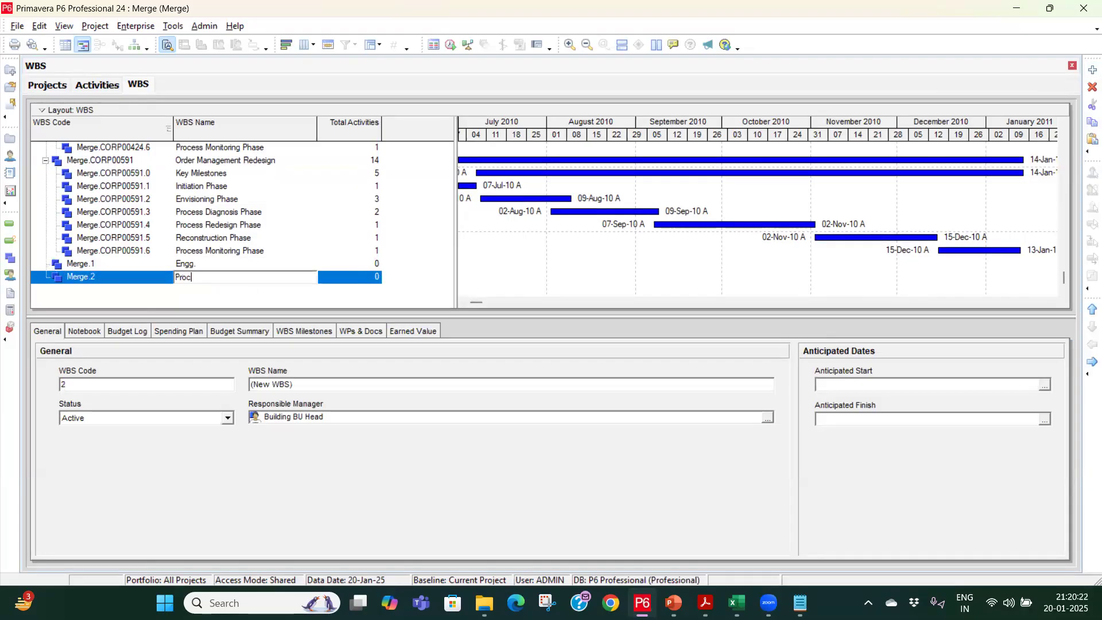
key(Return)
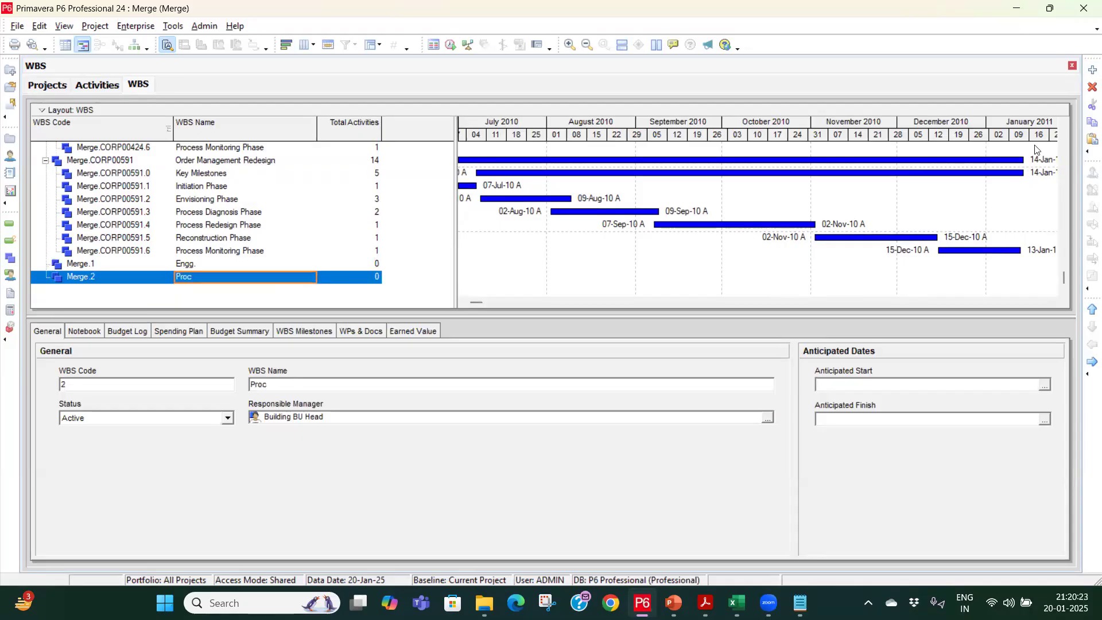
Add a WBS element named Const, outdented to the same level as Proc.
click(1092, 70)
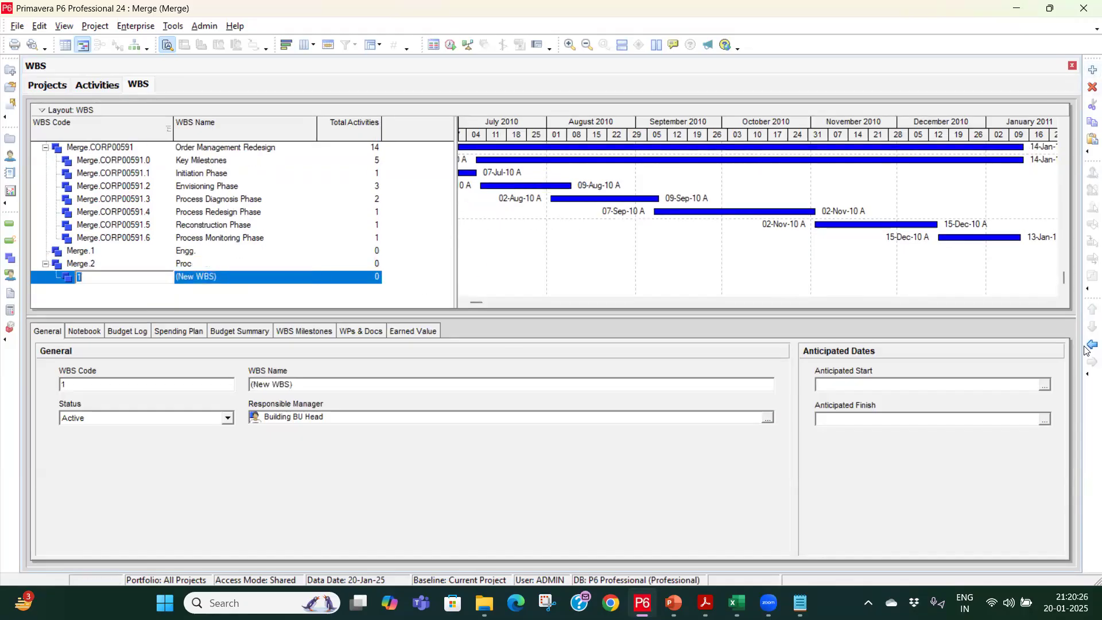
click(1091, 346)
click(236, 275)
text(Const)
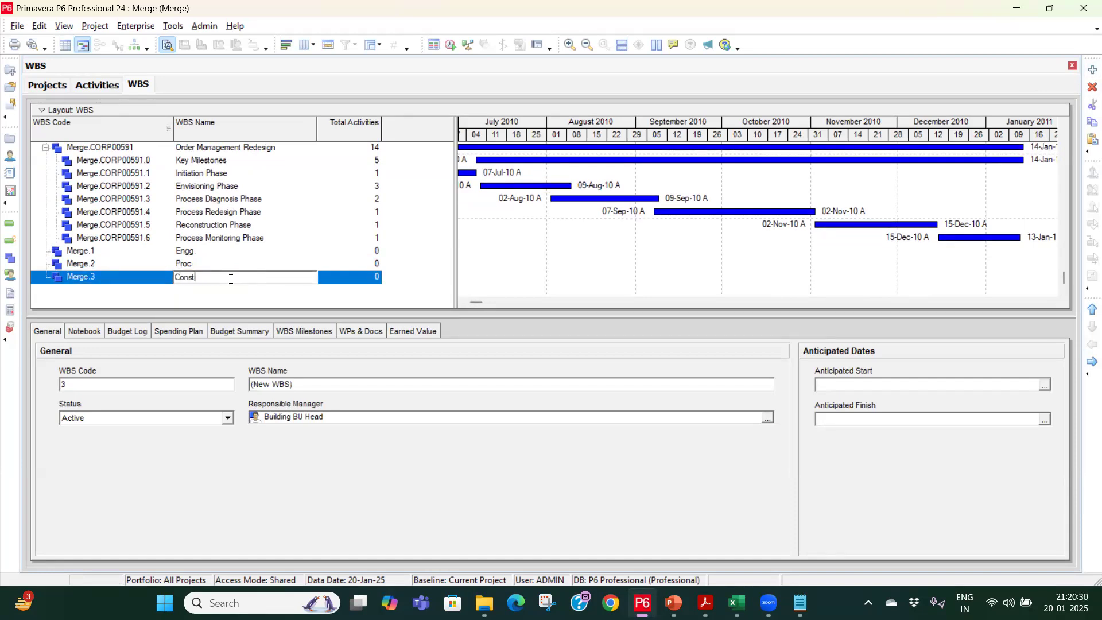
Move the Engg. and Proc WBS elements up above Lead Qualification Project.
click(213, 251)
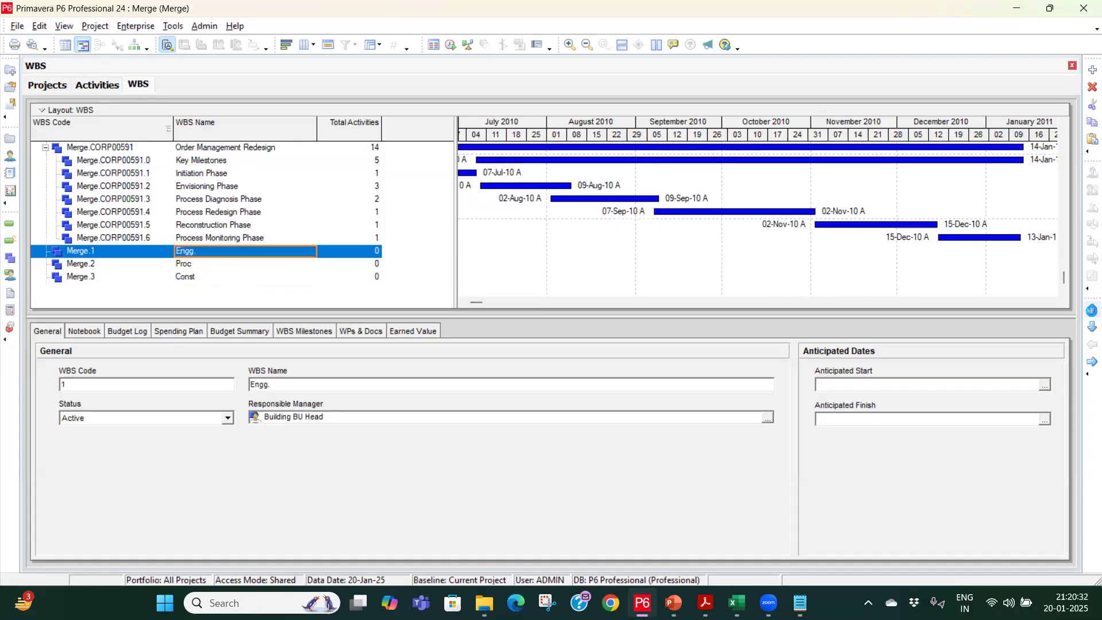
click(1092, 311)
click(1092, 310)
scroll(203, 277, down, 1)
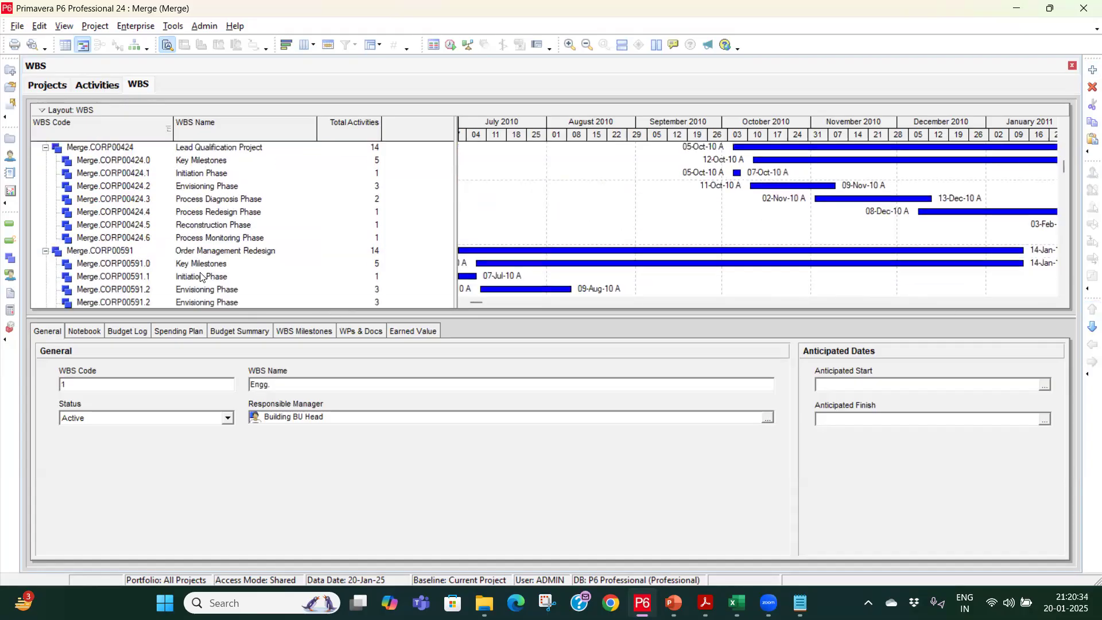
scroll(201, 278, down, 2)
click(205, 277)
click(1091, 310)
click(1091, 310)
Move the Const WBS element up above Lead Qualification Project, to the first place under Merge.
scroll(269, 265, down, 2)
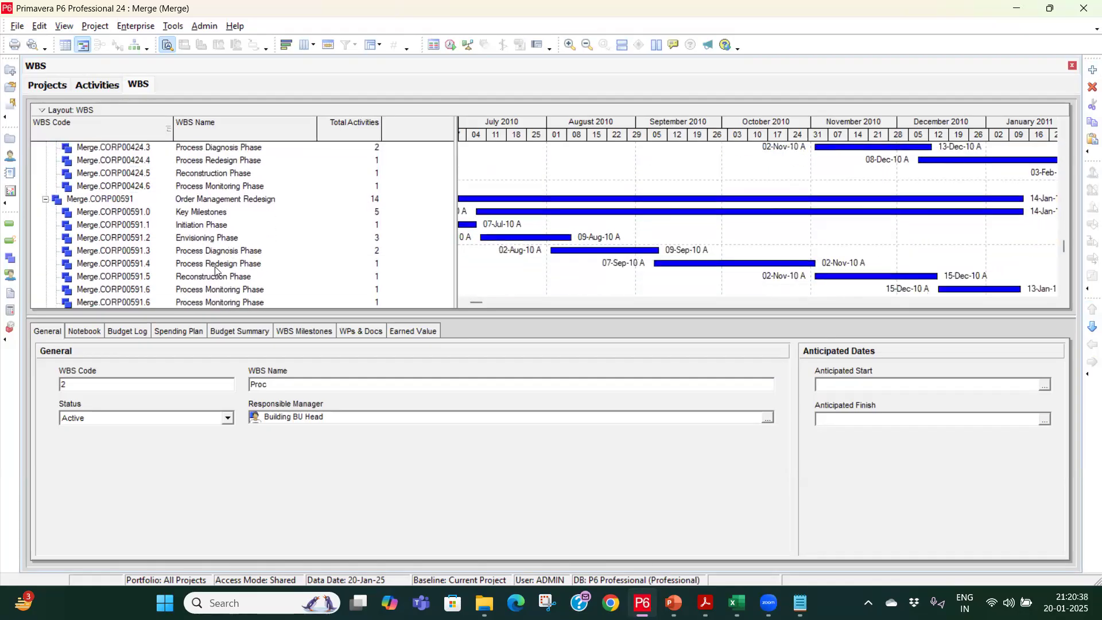
scroll(215, 269, down, 1)
click(211, 278)
click(1091, 310)
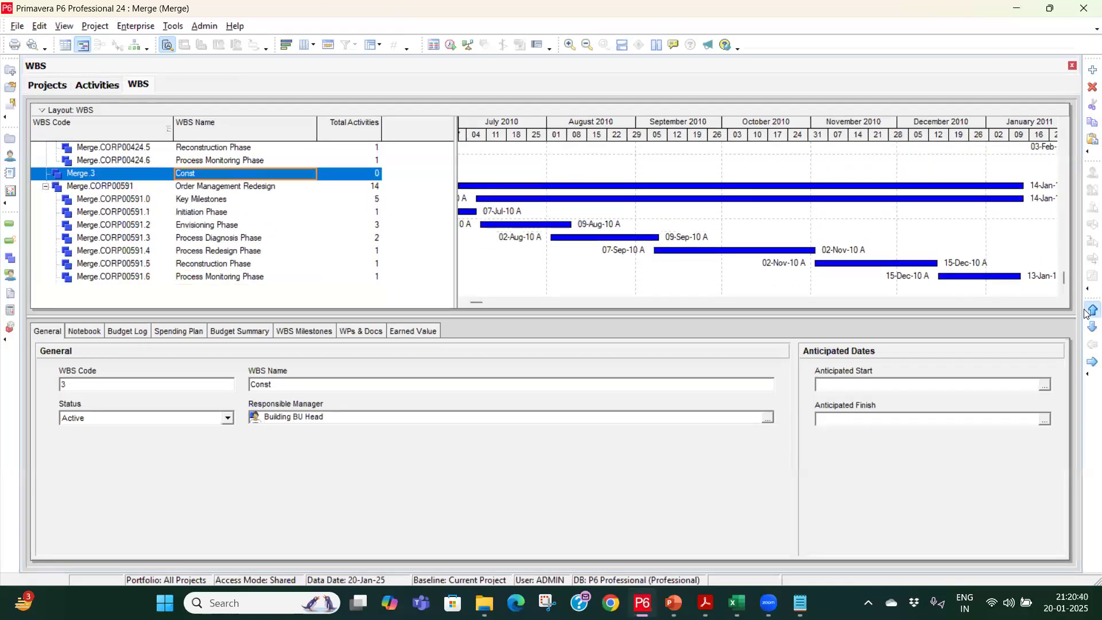
click(1092, 310)
click(1092, 310)
click(1092, 310)
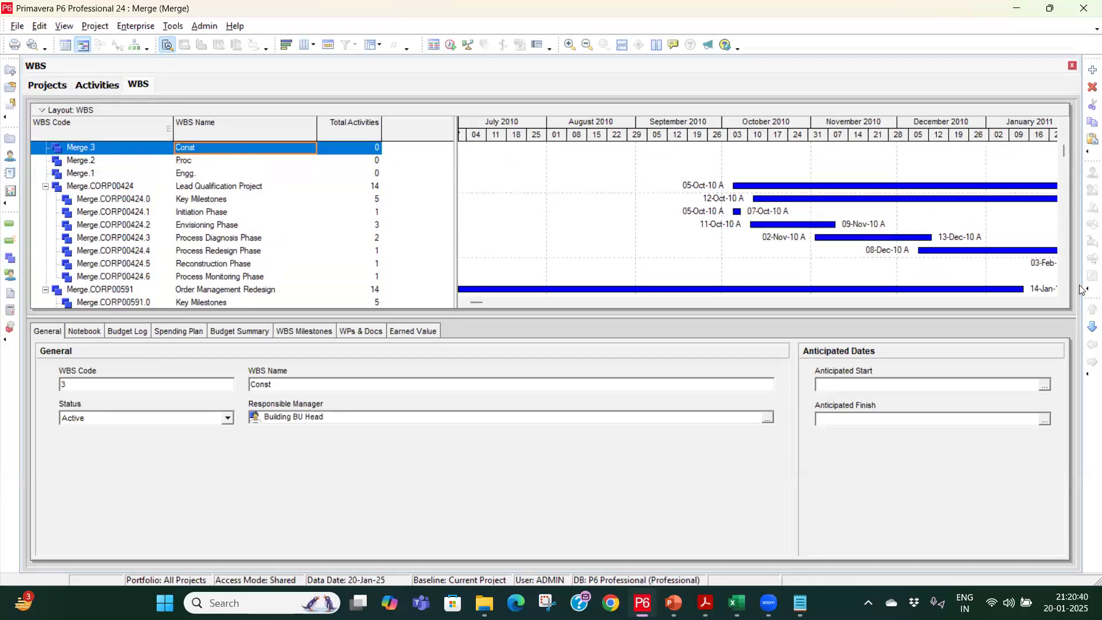
Reorder the three new WBS elements under Merge as Engg., Proc, Const.
click(1092, 327)
click(215, 187)
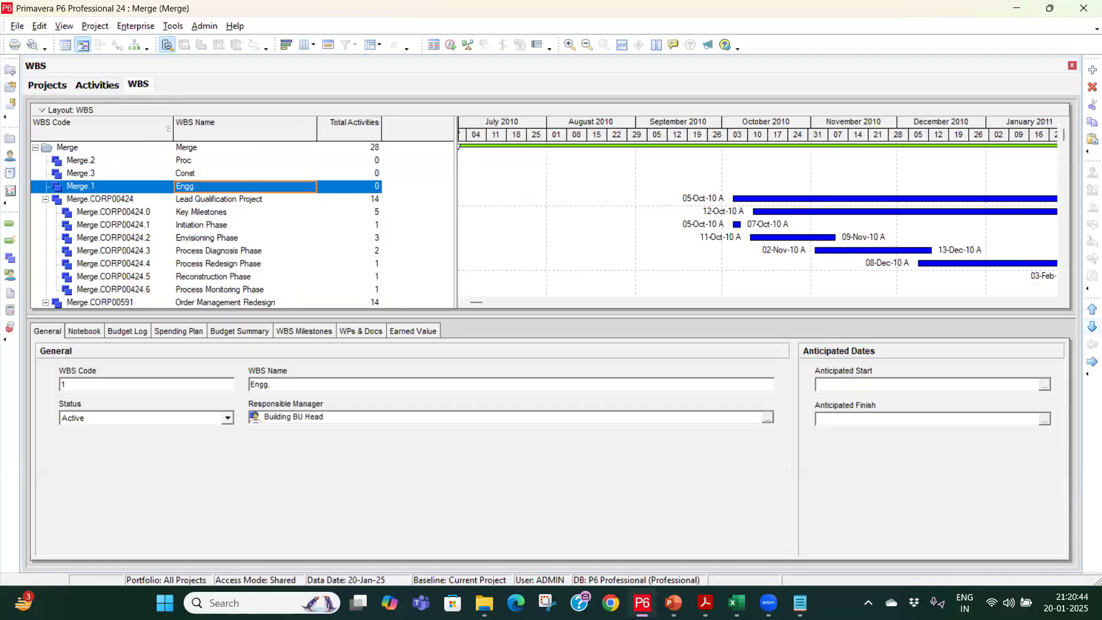
click(1089, 310)
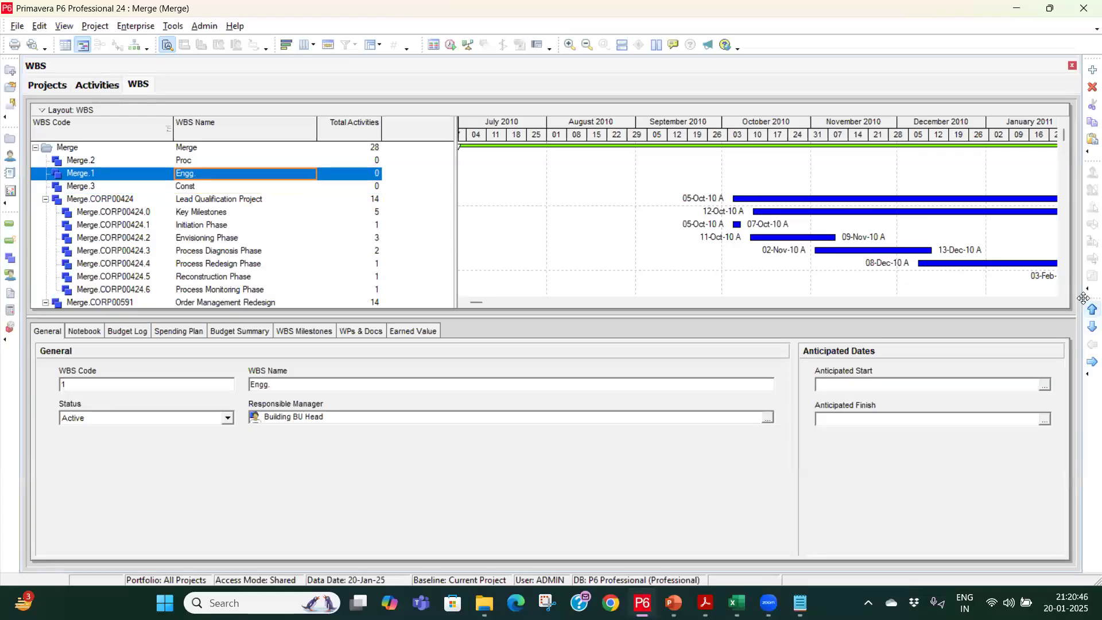
click(1089, 310)
Move Lead Qualification Project directly below Engg., indent it as a child of Engg., and collapse Engg.
click(246, 201)
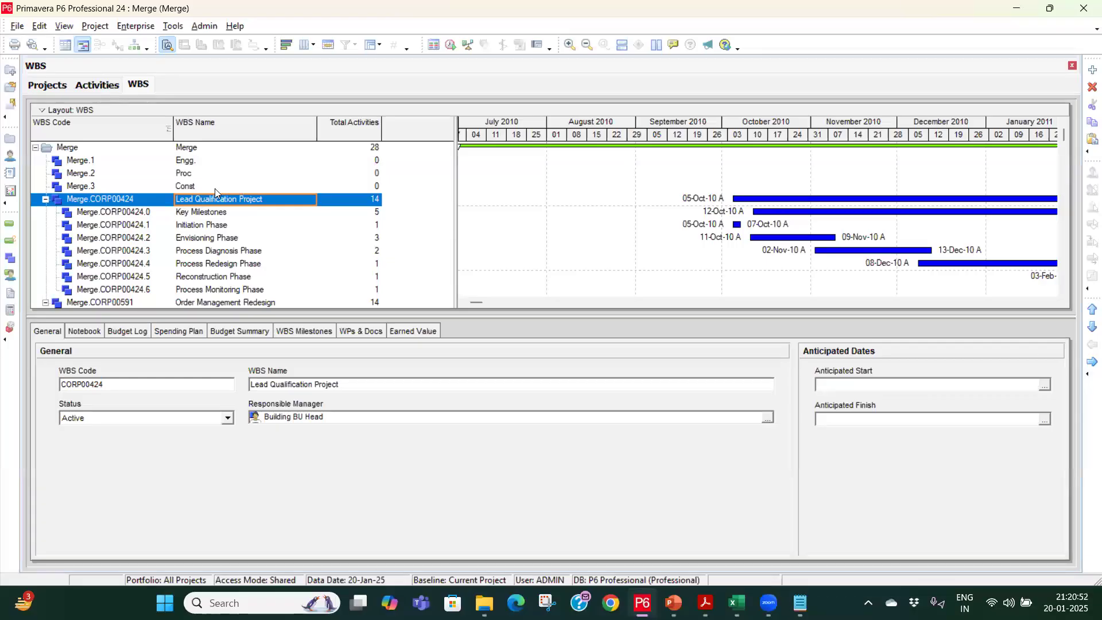
click(1088, 311)
click(1088, 311)
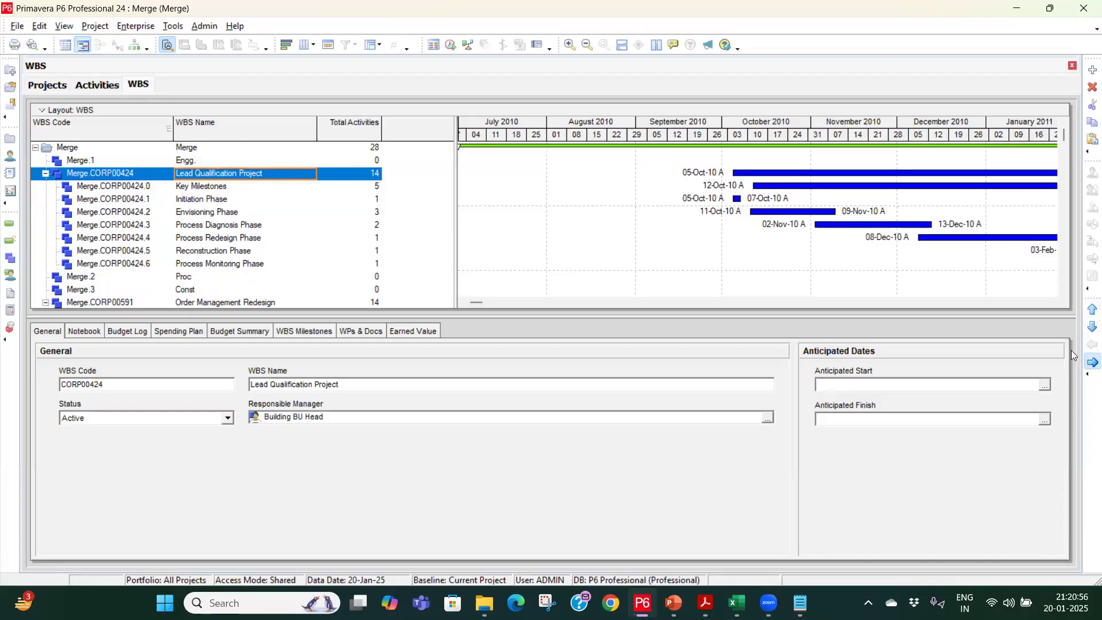
click(1092, 362)
click(45, 160)
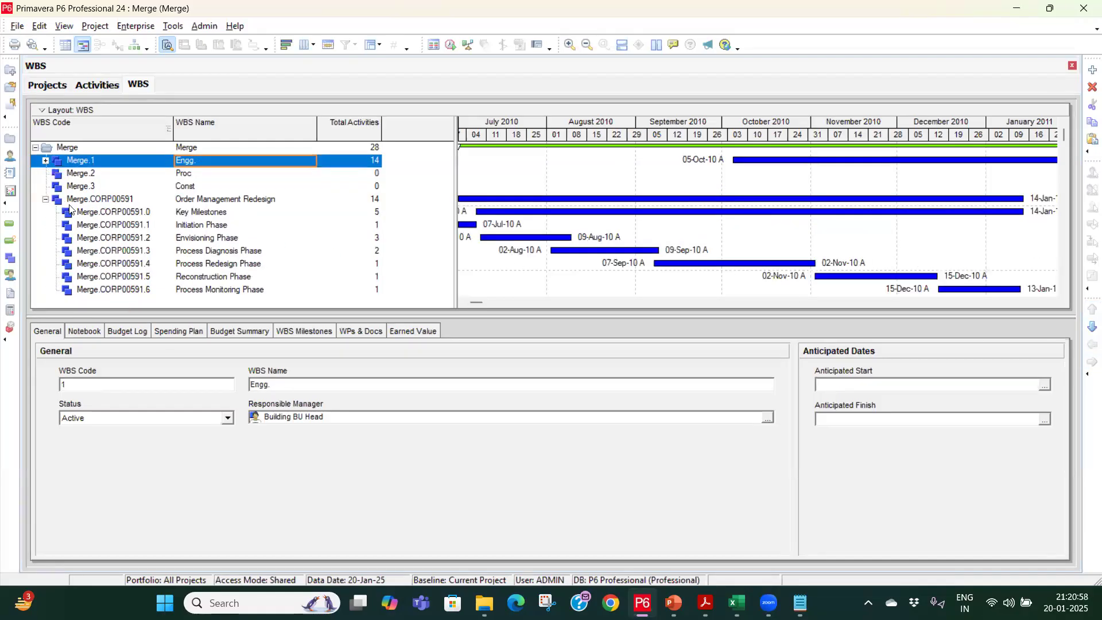
Move Order Management Redesign directly below Proc, indent it as a child of Proc, and collapse Proc.
click(143, 201)
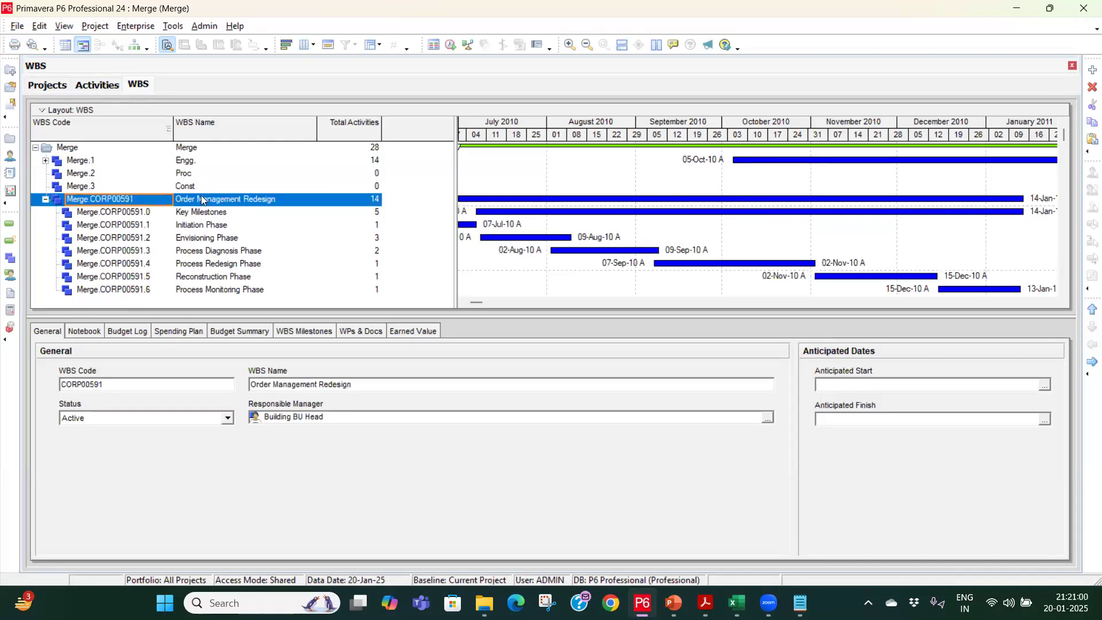
click(1093, 310)
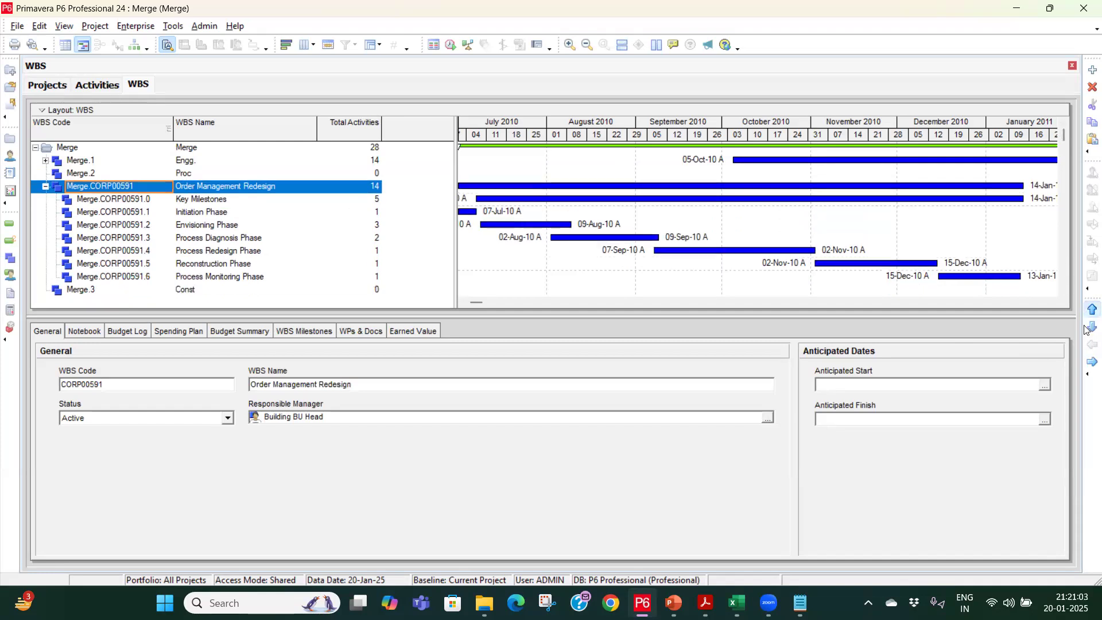
click(1092, 363)
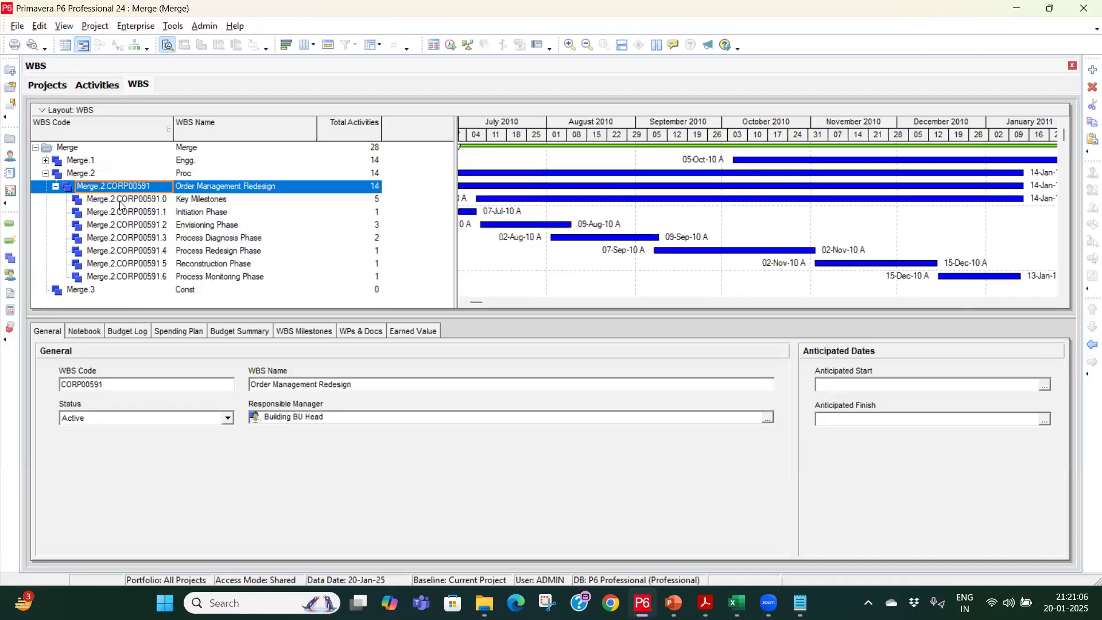
click(46, 175)
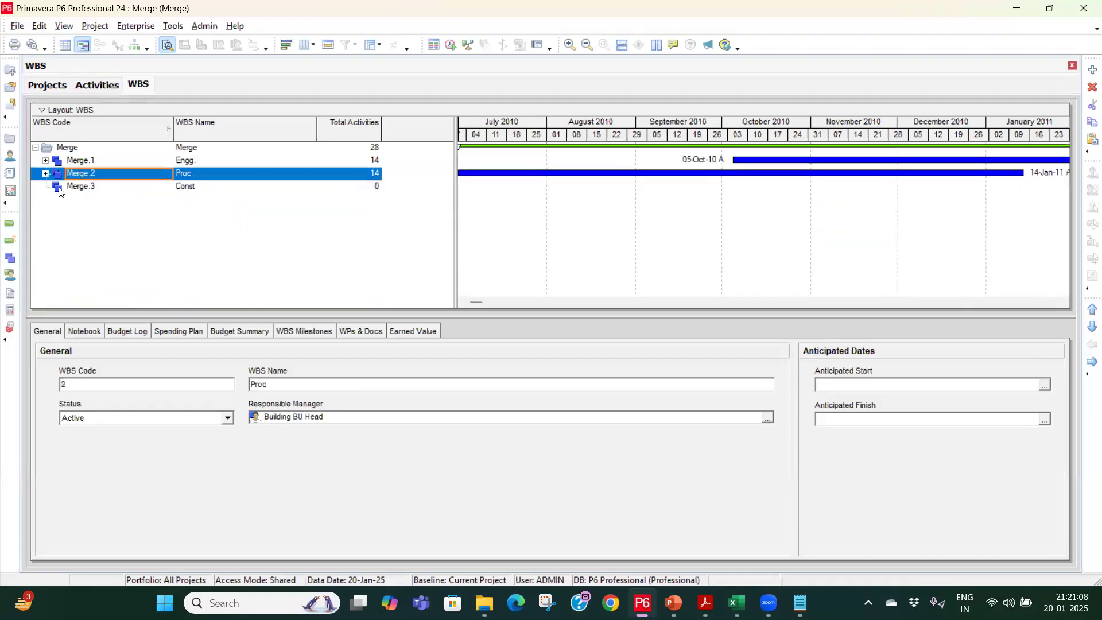
Check the activities grouped under the Engg., Proc and Const bands, collapsing and expanding Engg.
click(61, 188)
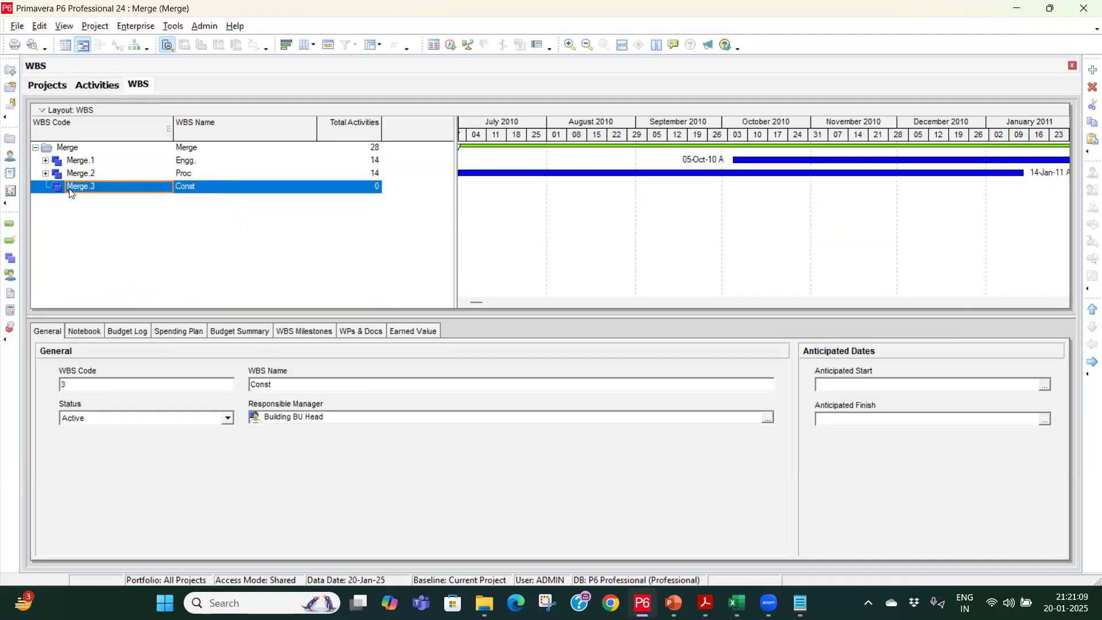
click(49, 85)
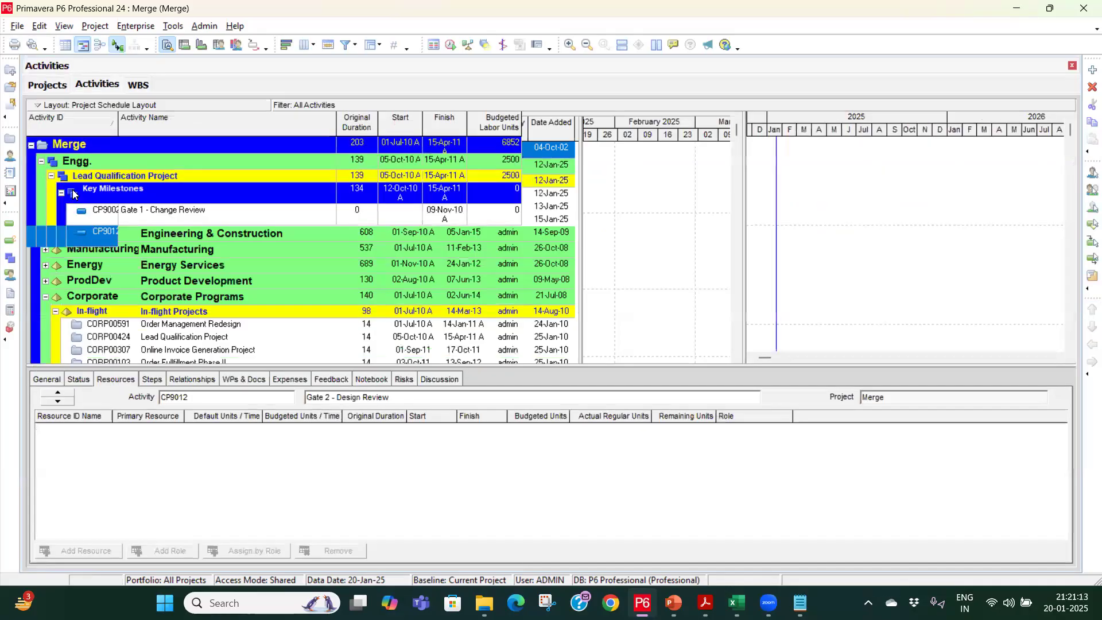
click(41, 163)
click(41, 163)
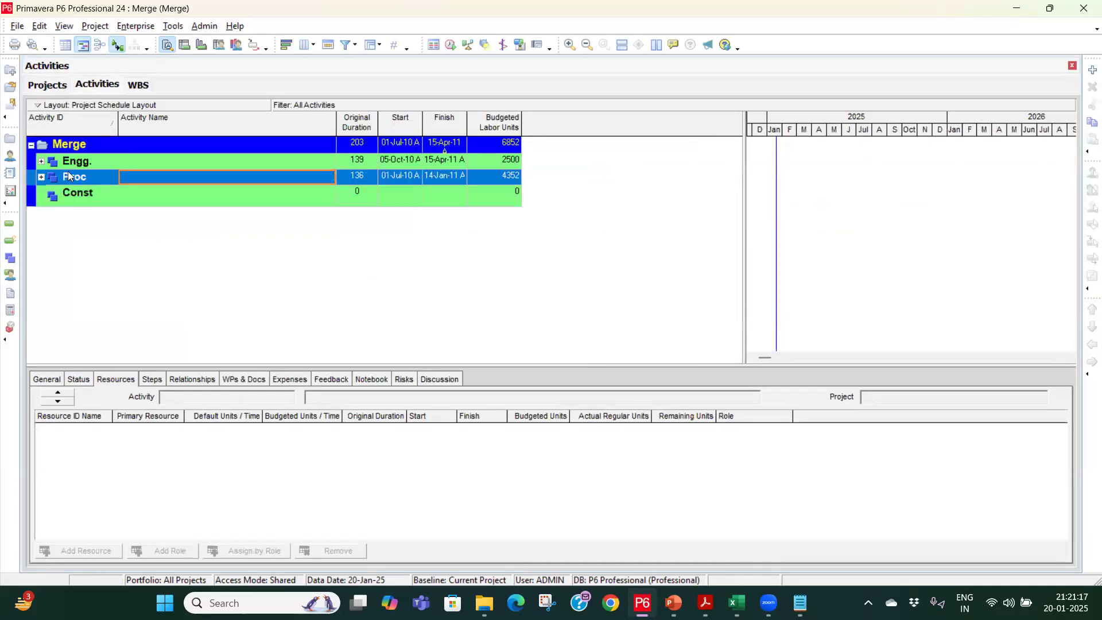
scroll(69, 177, up, 1)
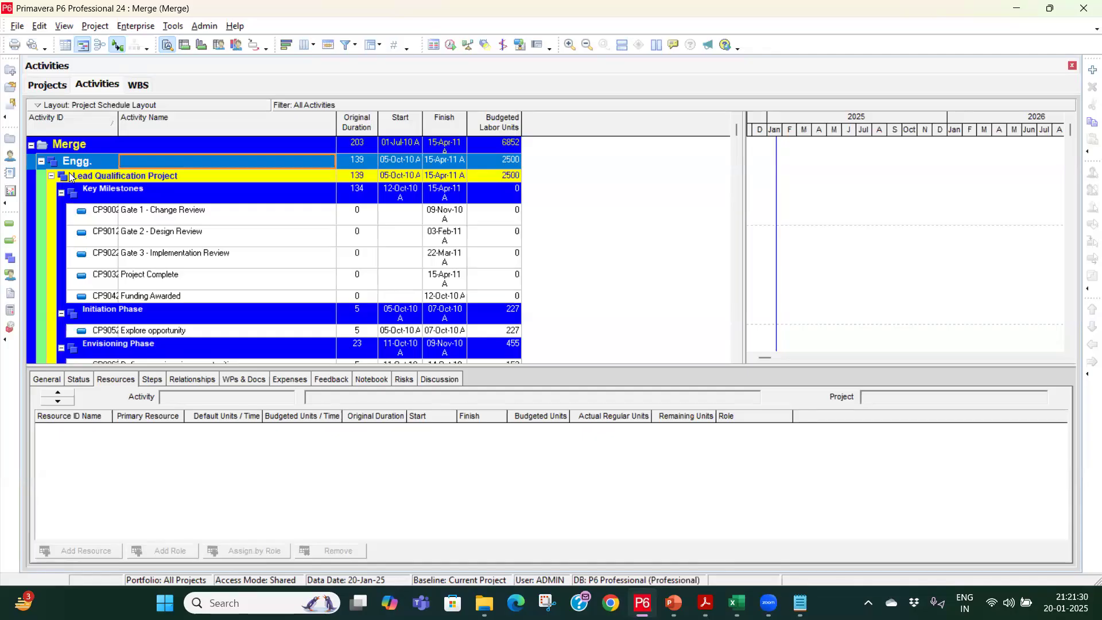
Return to the WBS and expand Proc to review the elements nested under it and Const.
click(10, 258)
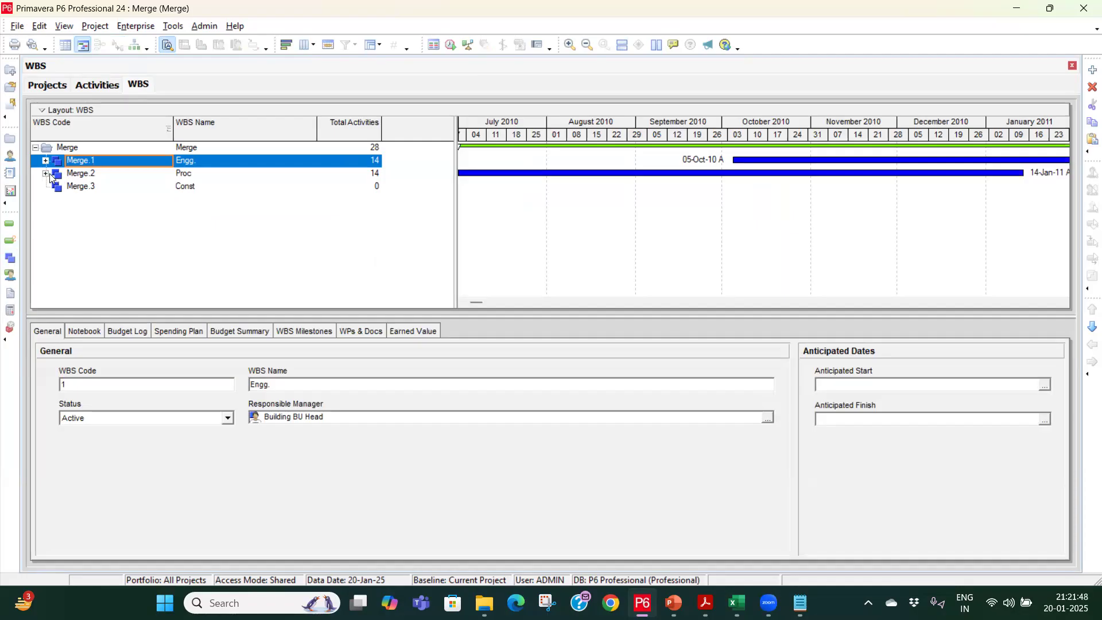
click(50, 177)
click(45, 173)
click(91, 187)
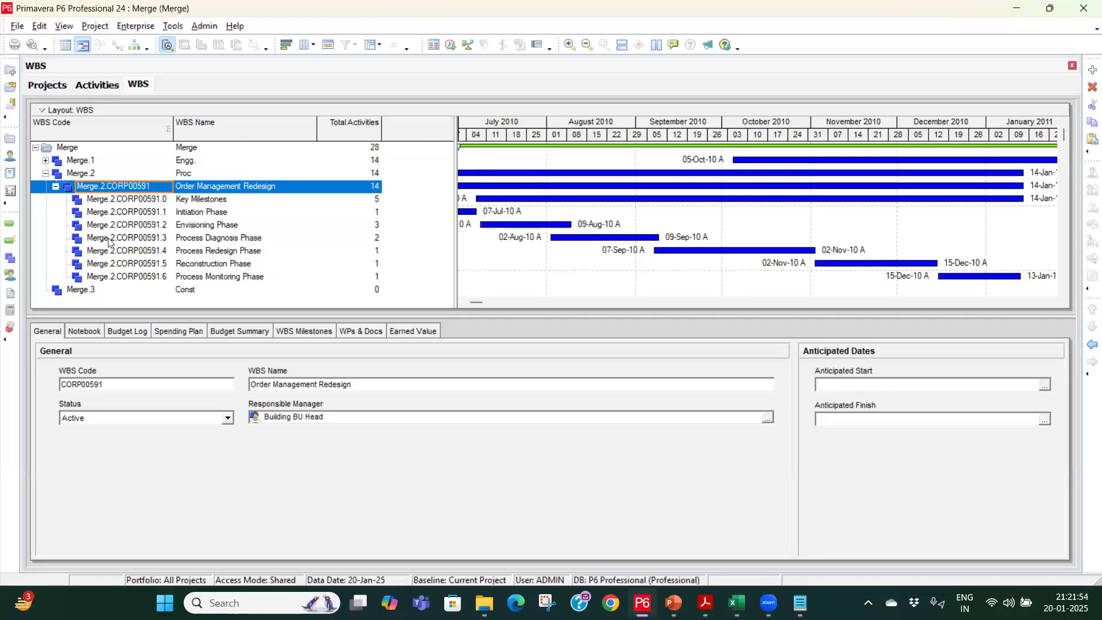
click(96, 291)
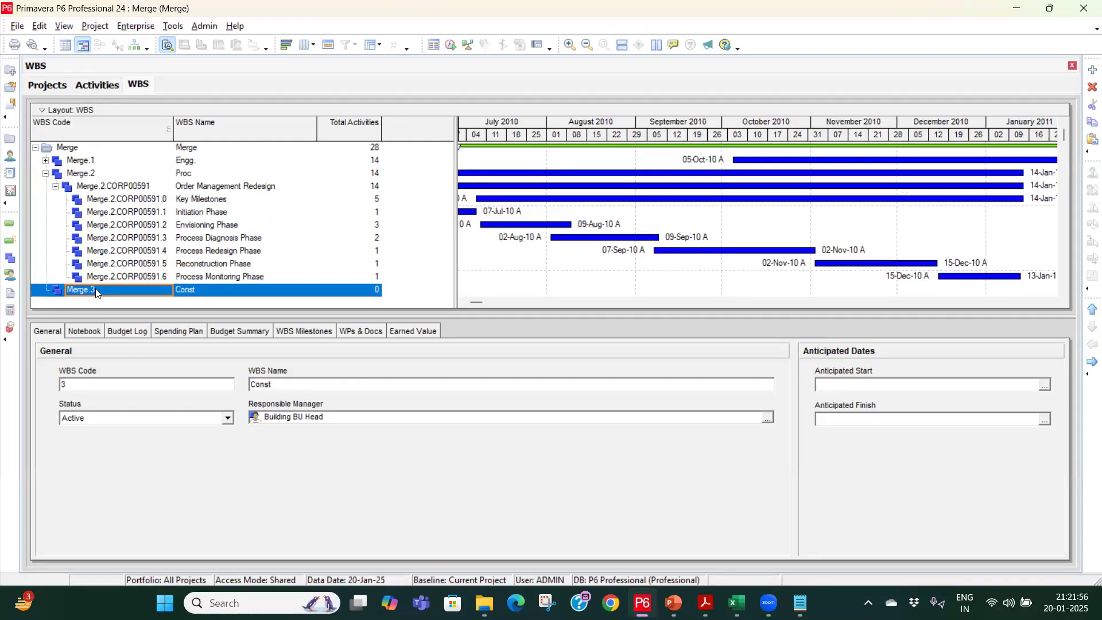
Paste the copied Order Management Redesign WBS with its activities under Const, and collapse Order Management Redesign under both Proc and Const.
key(ctrl+v)
click(637, 234)
click(701, 223)
click(697, 205)
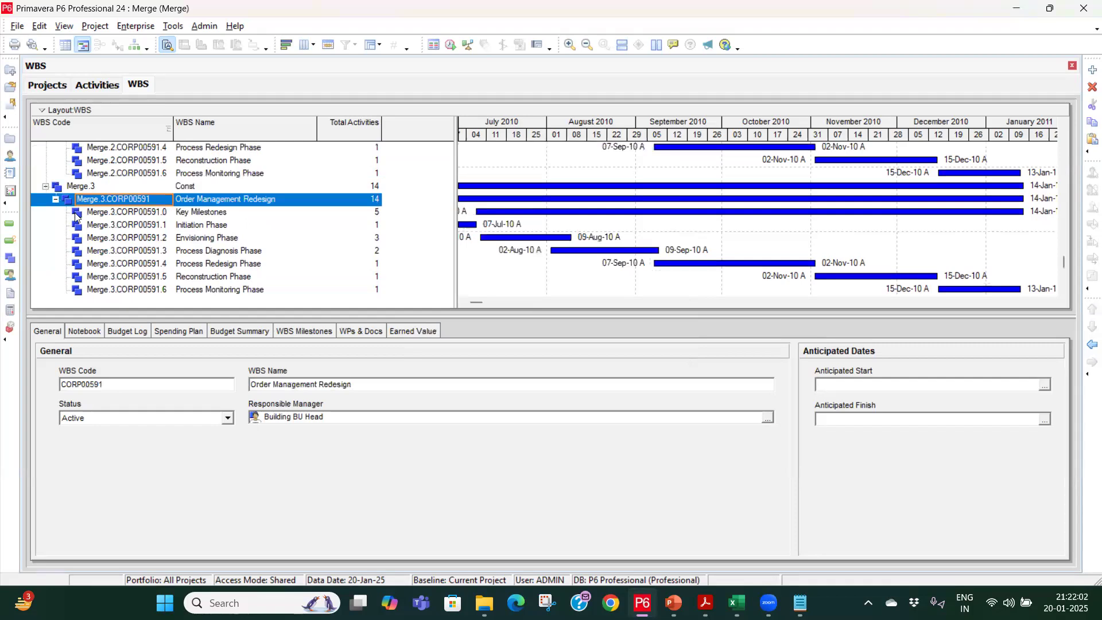
scroll(76, 216, up, 2)
scroll(75, 216, up, 3)
click(55, 186)
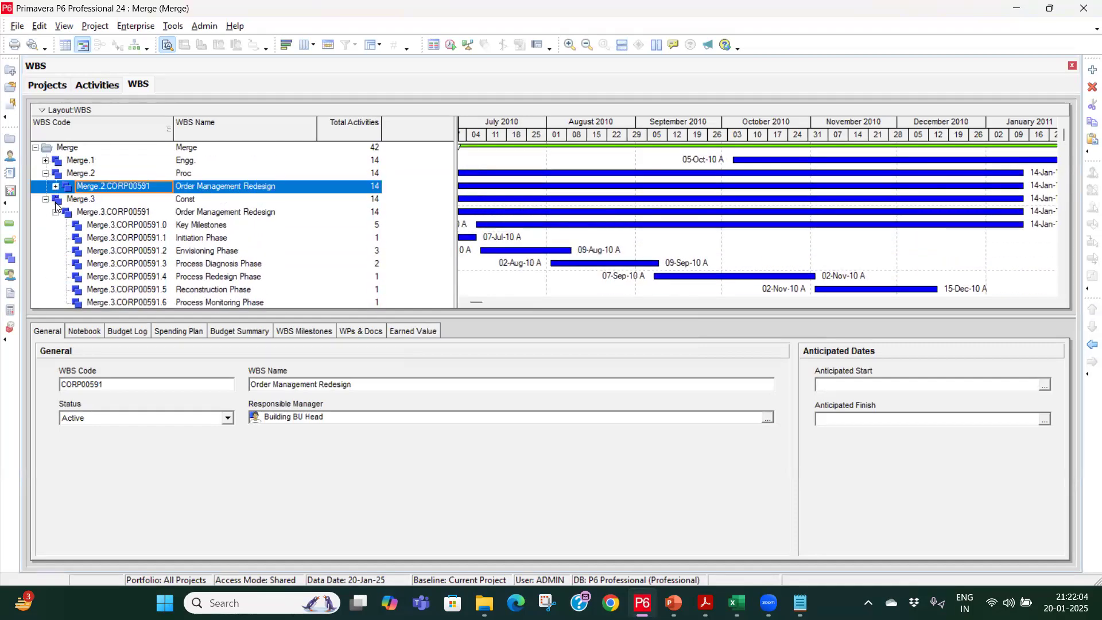
click(56, 211)
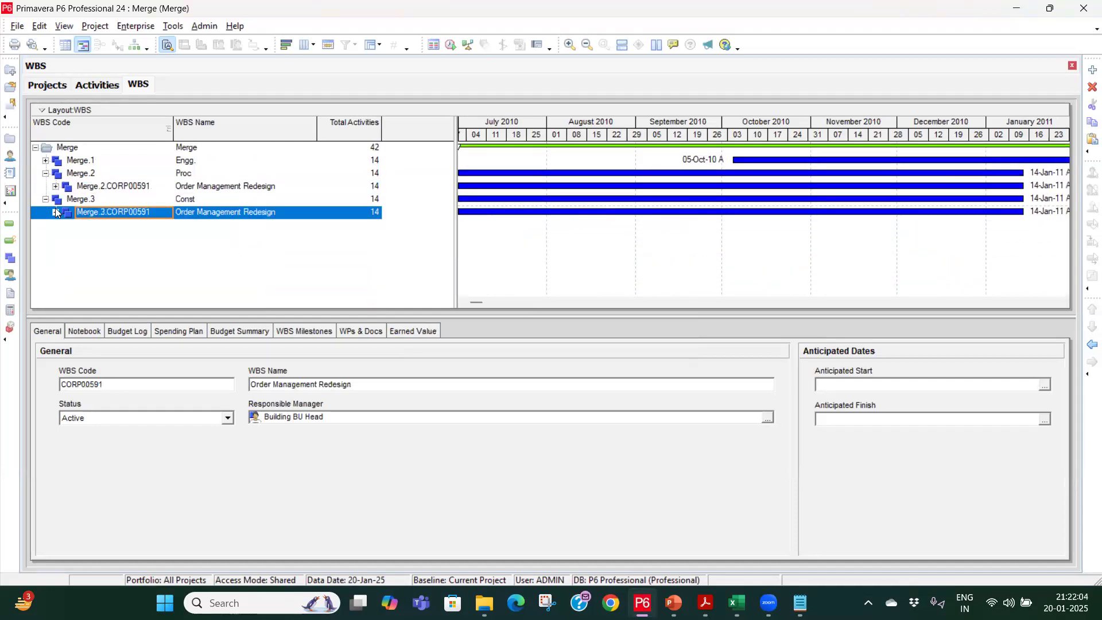
Check the project's activities by collapsing the Engg., Proc and Const bands, and expand all bands again.
click(90, 85)
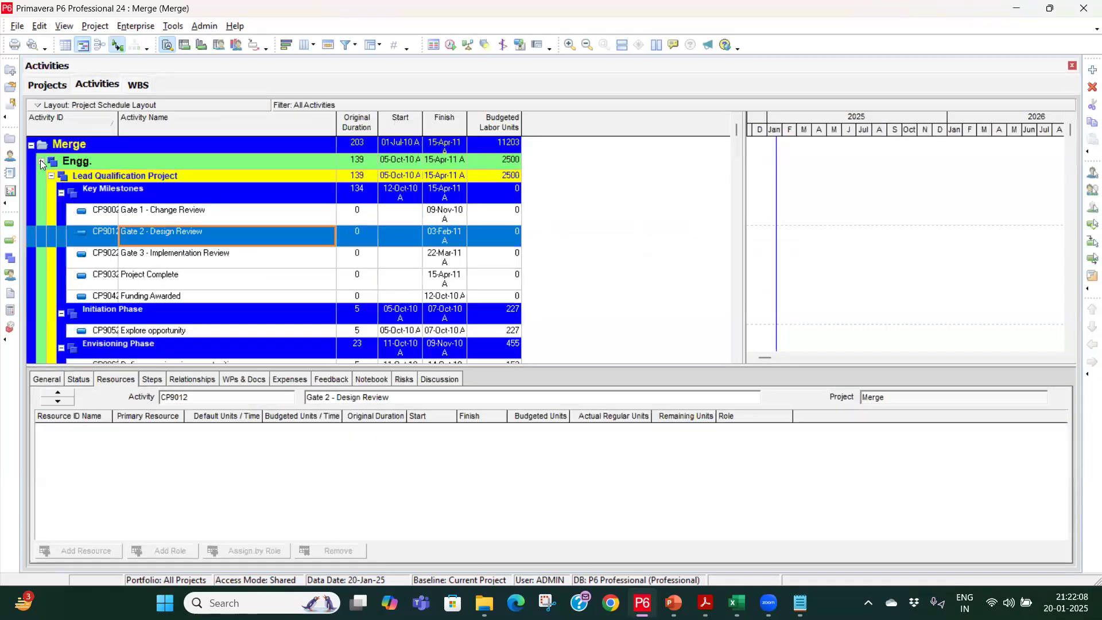
click(41, 162)
click(41, 177)
click(42, 145)
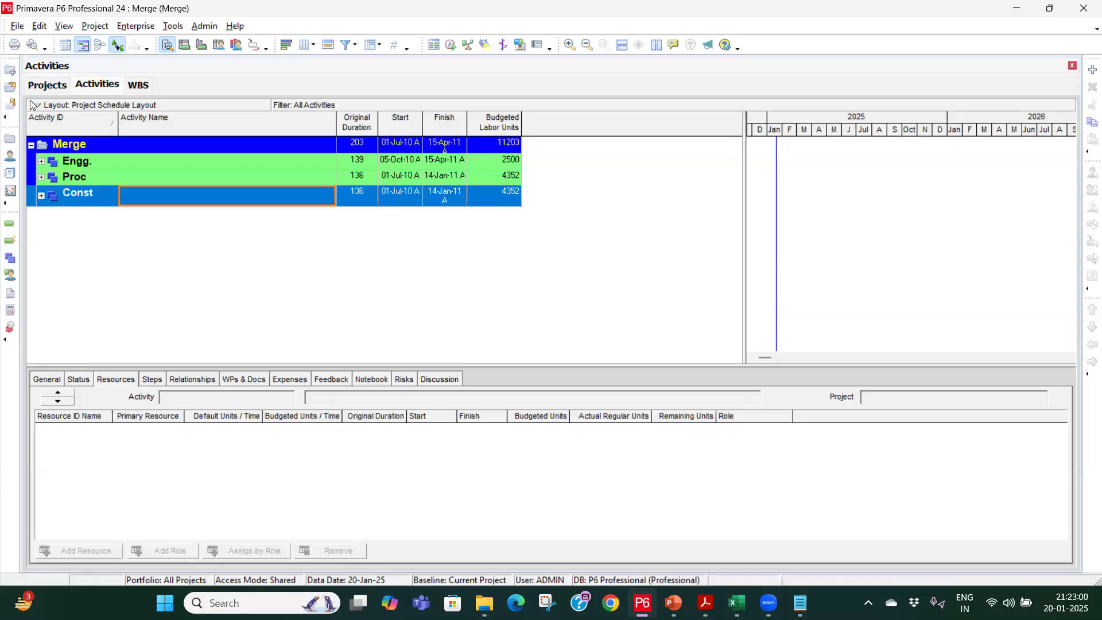
click(61, 27)
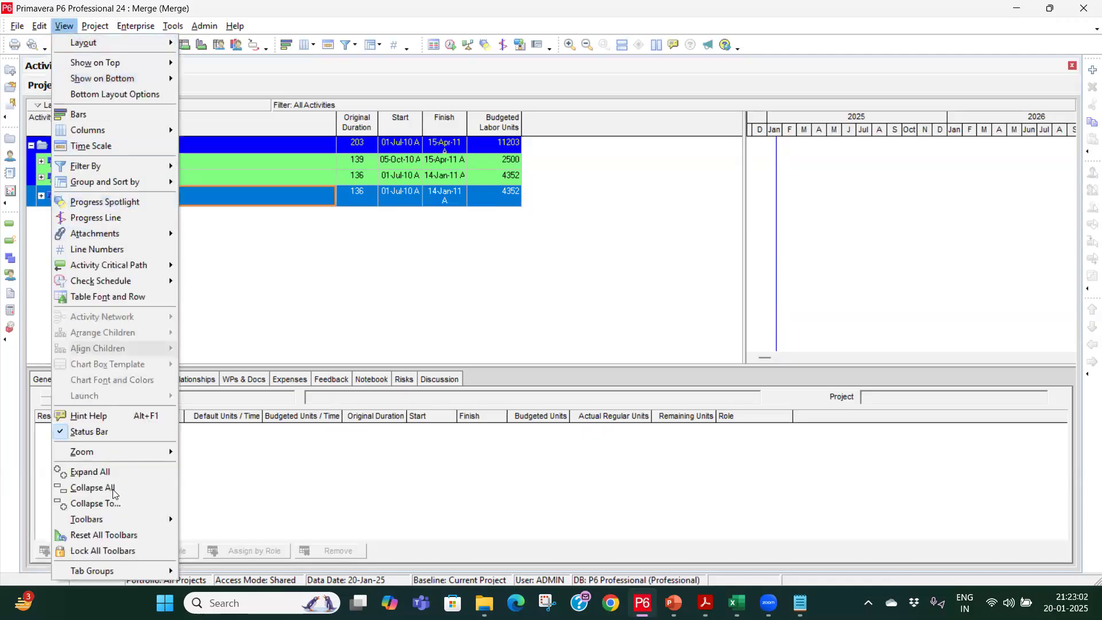
click(88, 472)
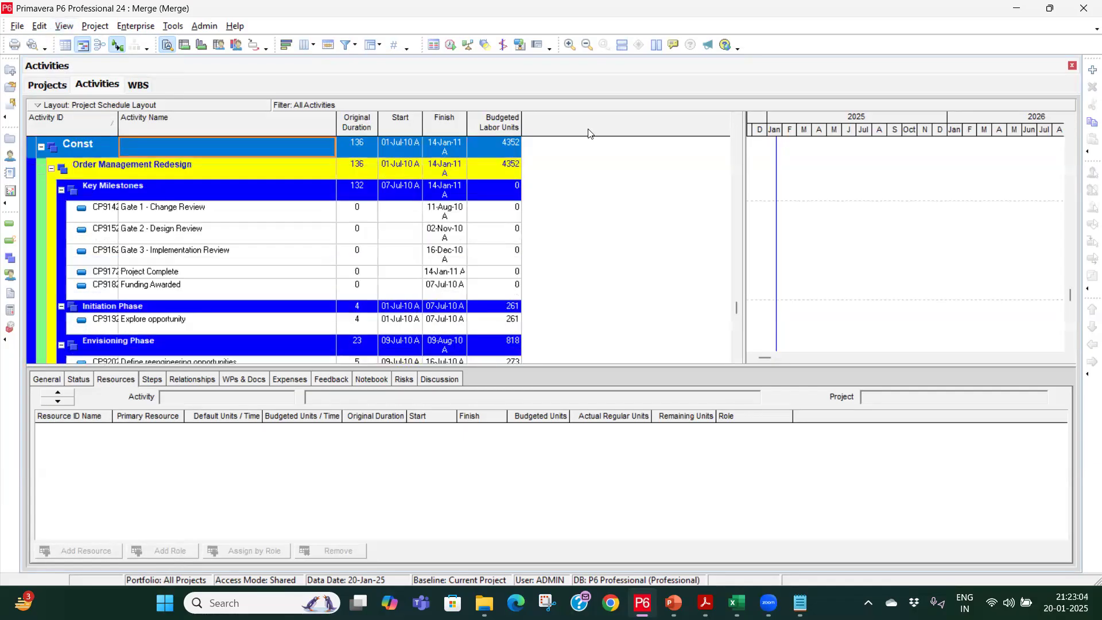
Add the Calendar column from the General category after Budgeted Labor Units in the activity table.
right_click(587, 124)
click(641, 349)
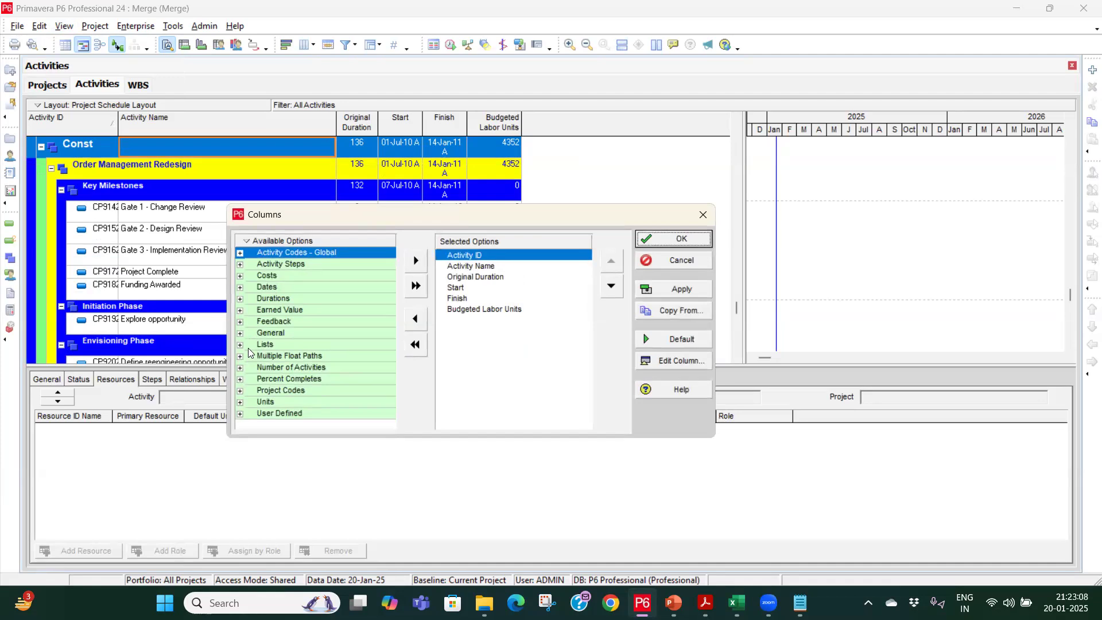
click(240, 333)
click(344, 329)
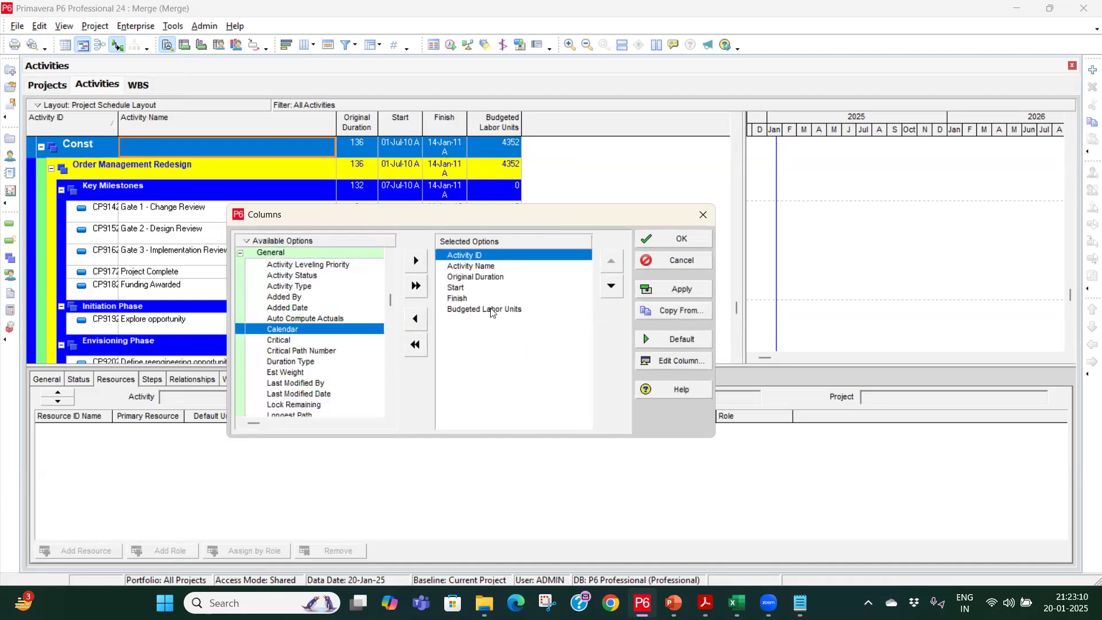
click(488, 310)
click(416, 261)
click(651, 242)
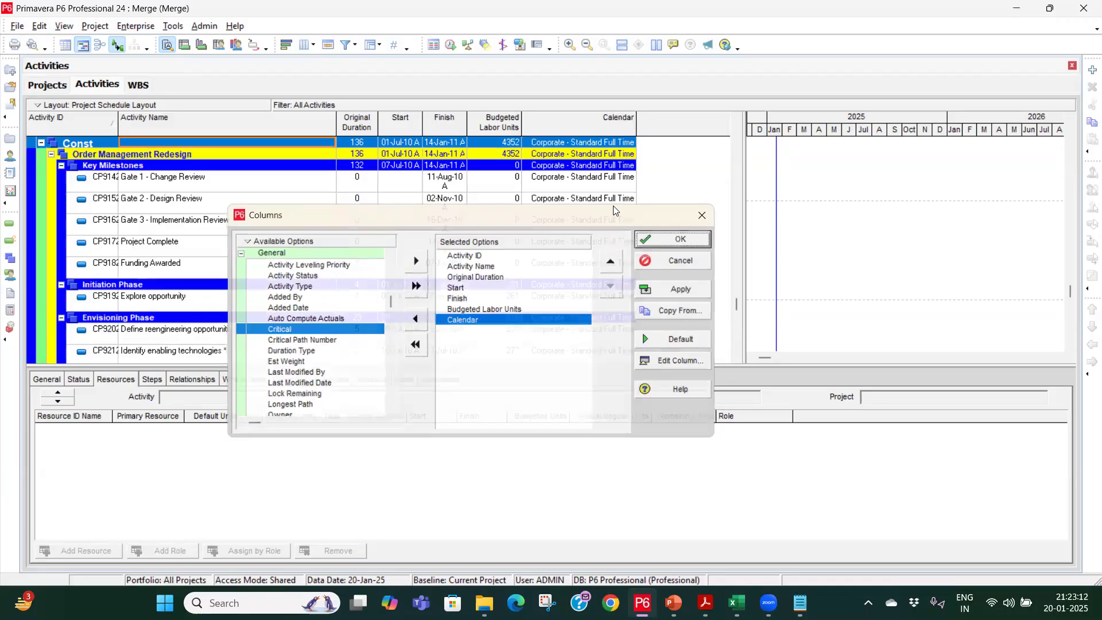
Assign the global calendar Energy to the Gate 1 - Change Review activity under Engg., Lead Qualification Project.
scroll(608, 225, down, 4)
scroll(608, 224, down, 3)
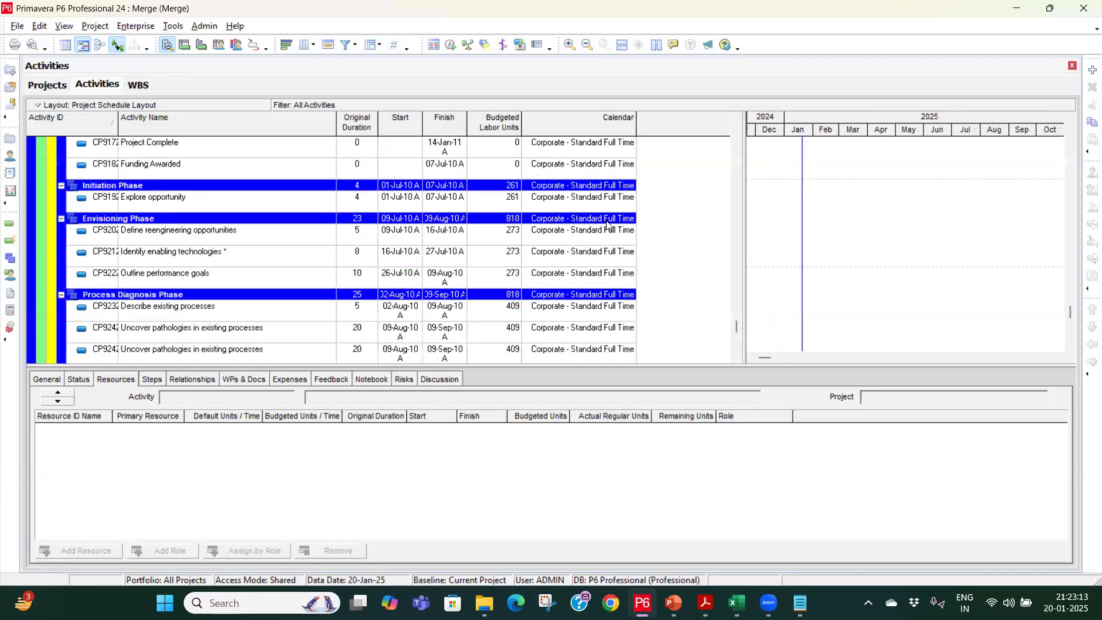
scroll(689, 241, up, 4)
scroll(734, 243, up, 10)
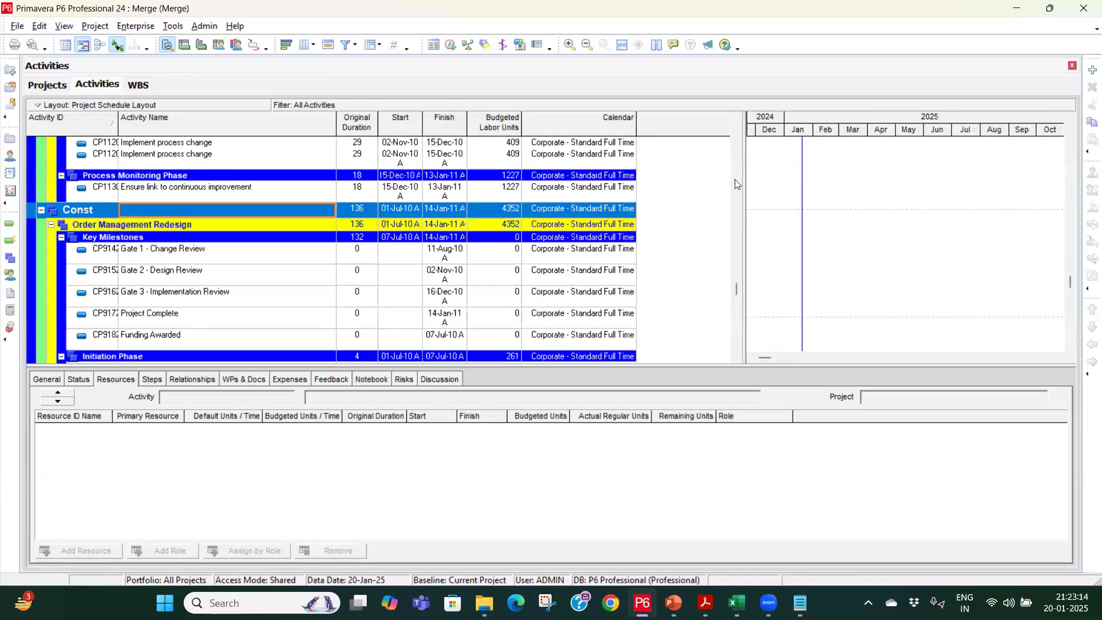
scroll(622, 208, up, 9)
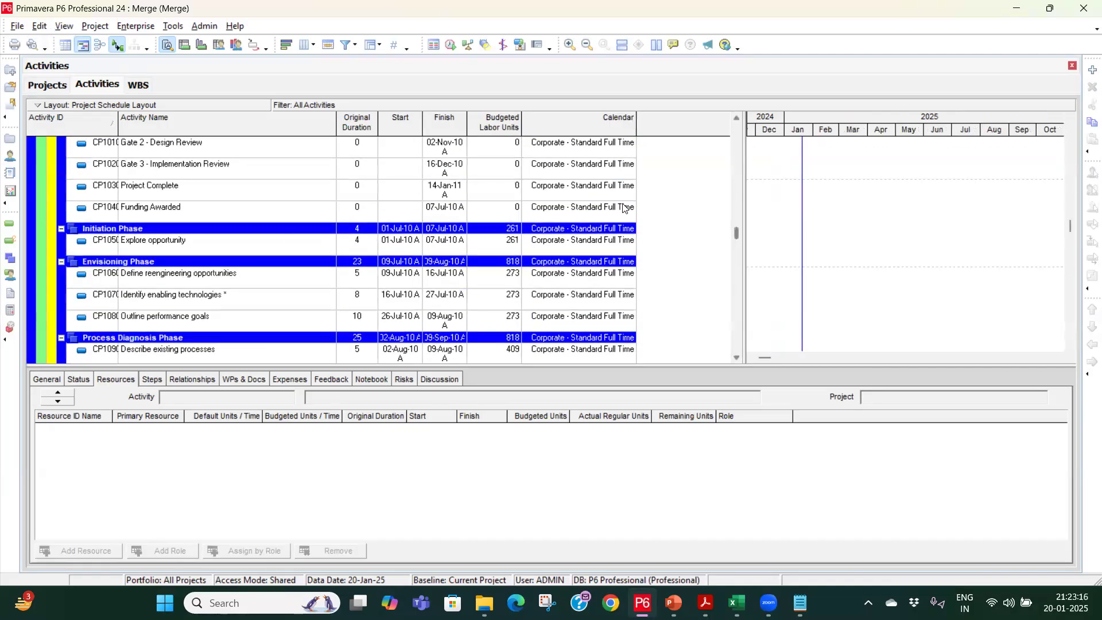
scroll(457, 238, up, 2)
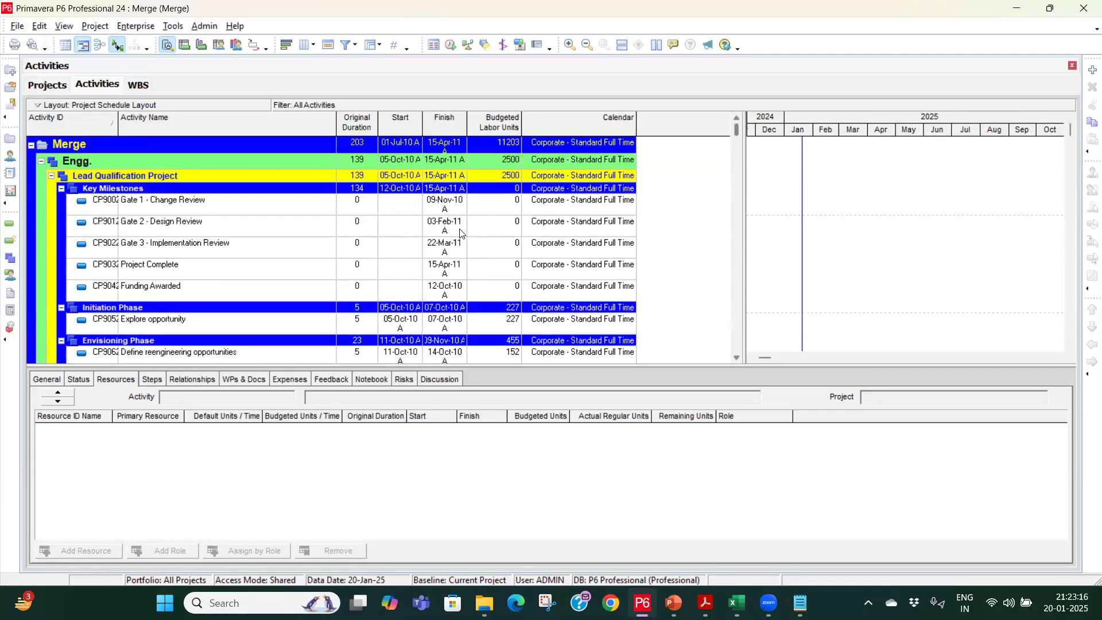
double_click(576, 202)
click(506, 228)
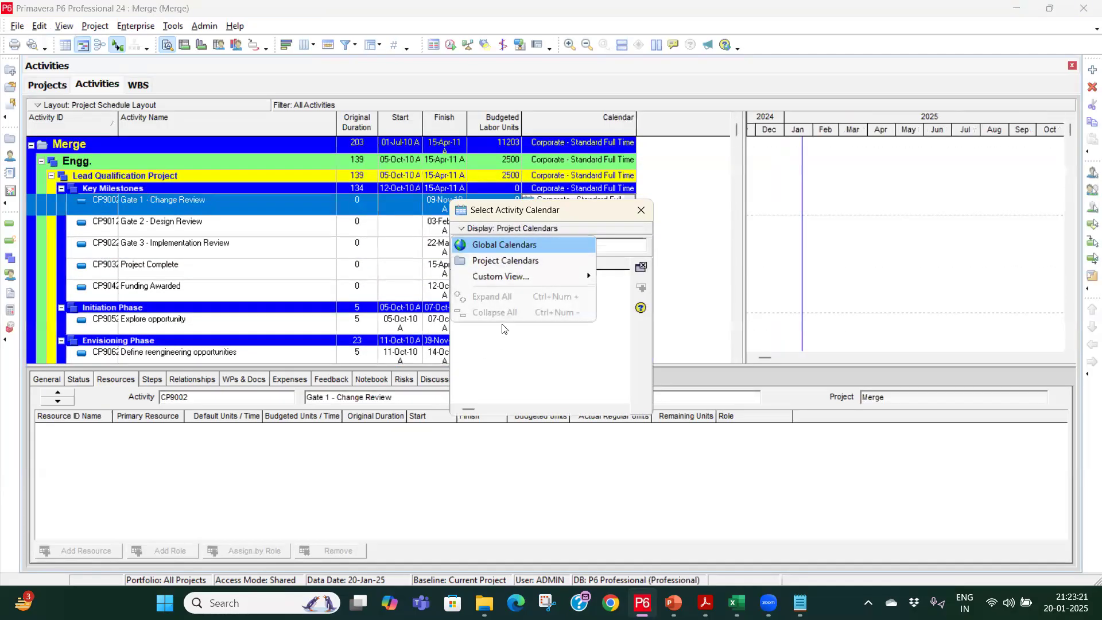
key(Return)
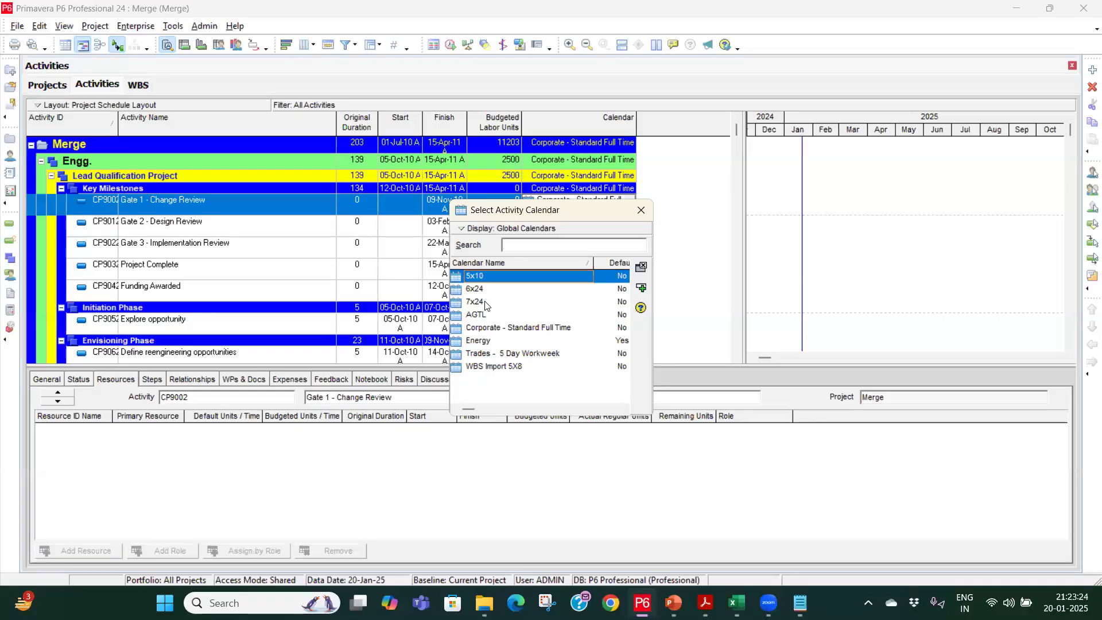
click(504, 341)
click(642, 287)
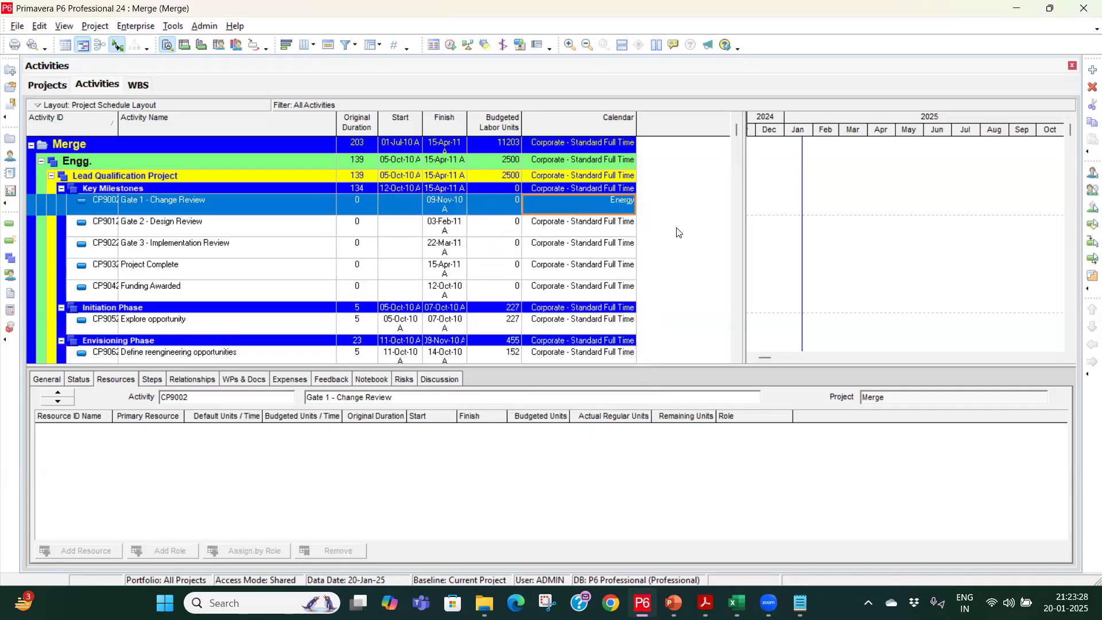
Fill the Energy calendar down from Gate 1 - Change Review to all activities through the last one under Const, and review the Calendar column.
drag(737, 133, 734, 353)
scroll(616, 343, down, 10)
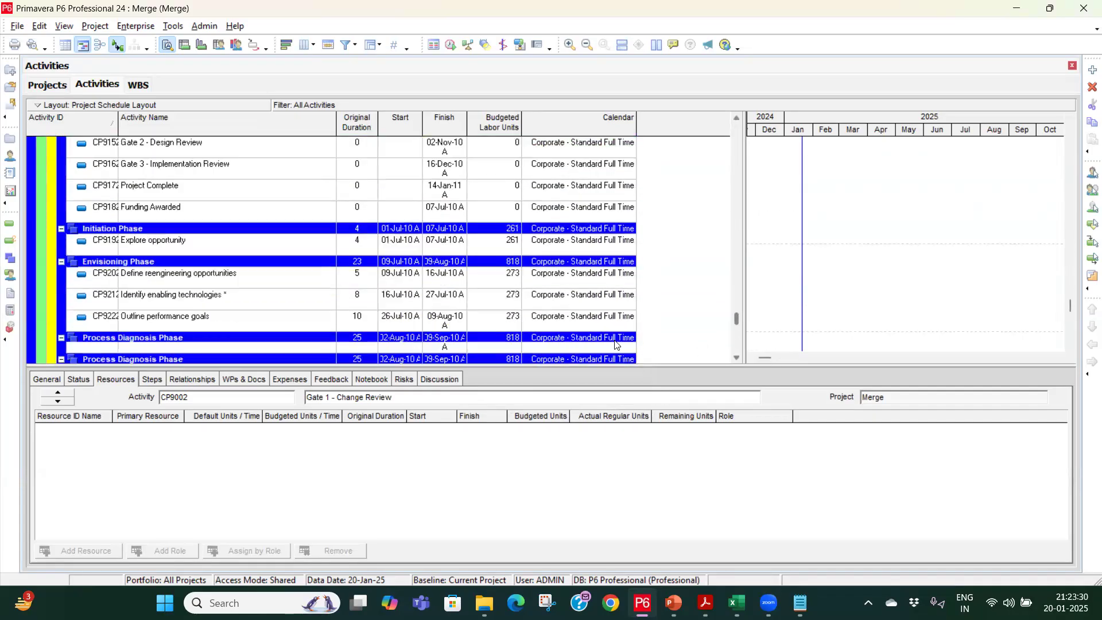
shift+click(724, 336)
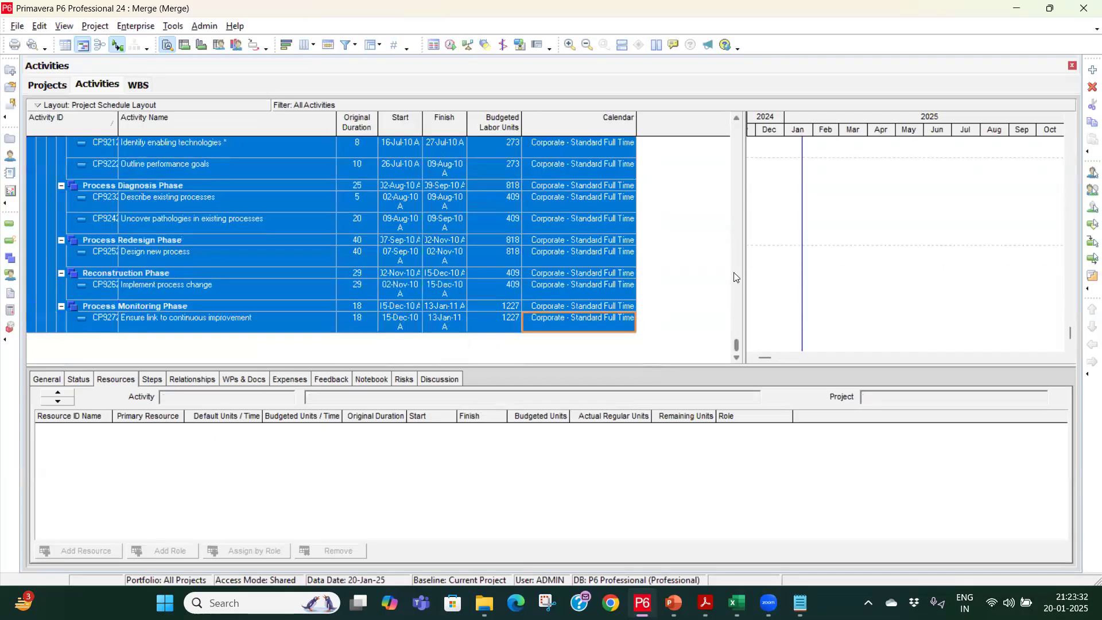
key(ctrl+e)
scroll(597, 258, up, 15)
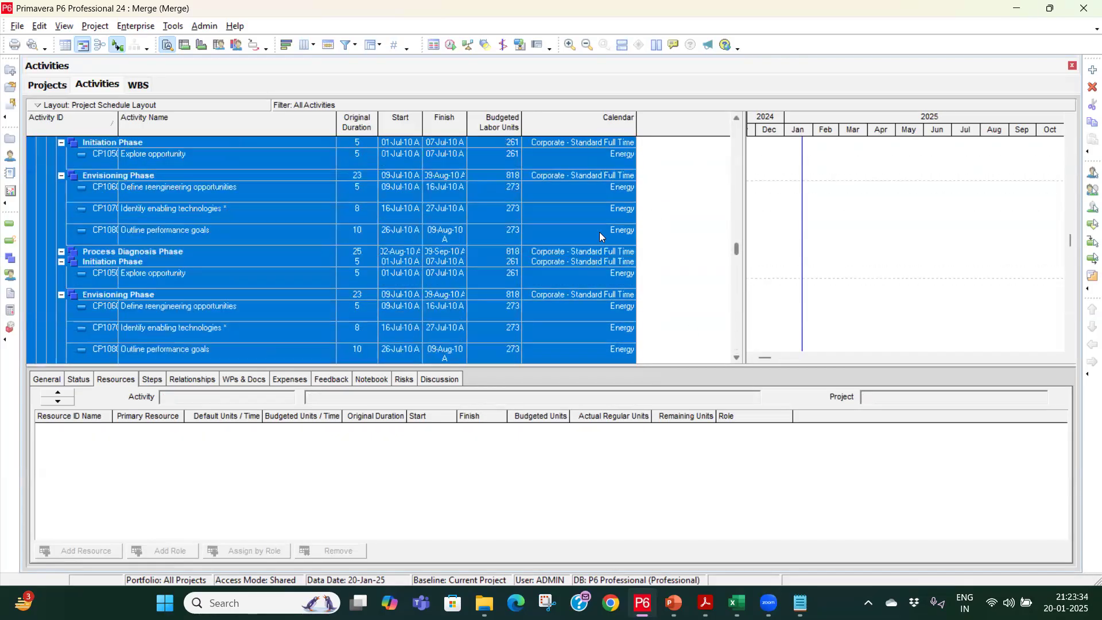
scroll(600, 267, up, 1)
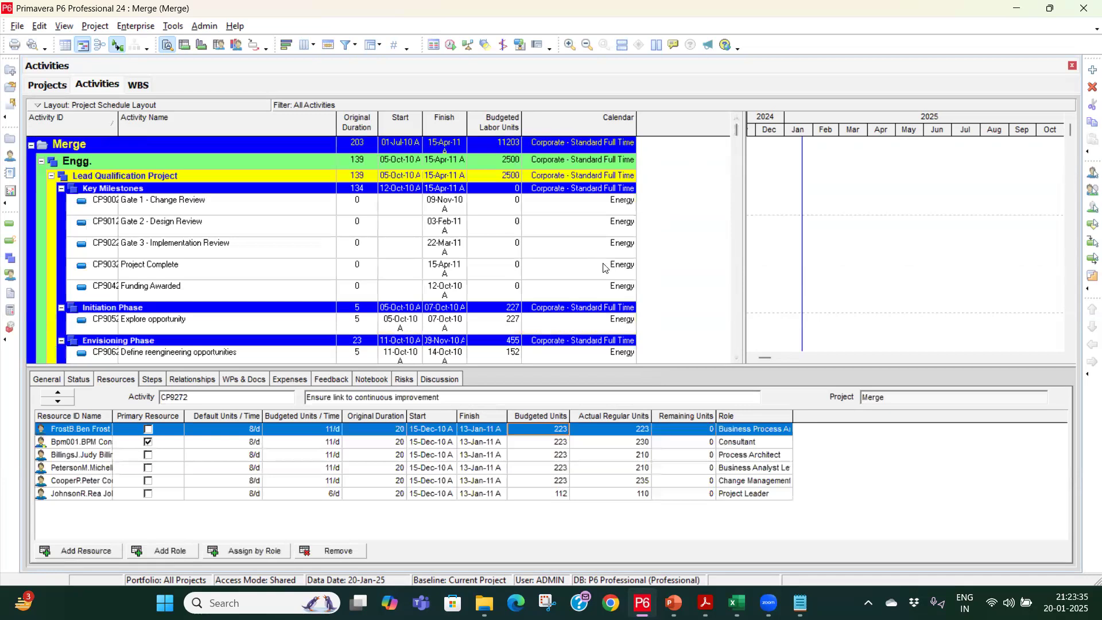
scroll(683, 278, down, 1)
scroll(731, 257, down, 1)
scroll(689, 241, up, 2)
Close the Merge project.
click(435, 207)
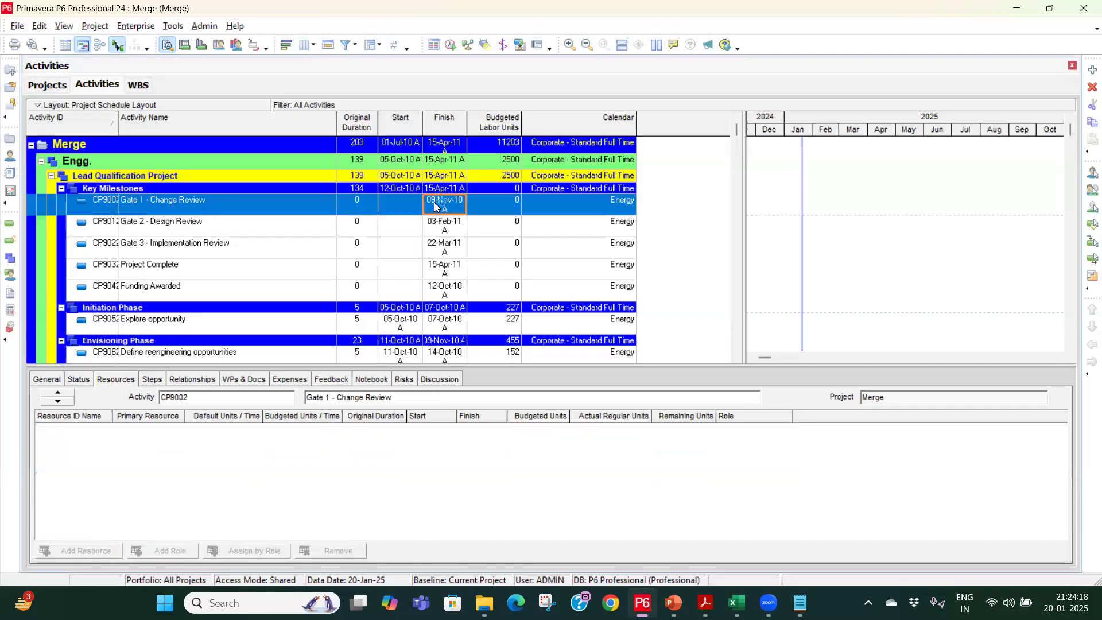
key(Delete)
click(519, 321)
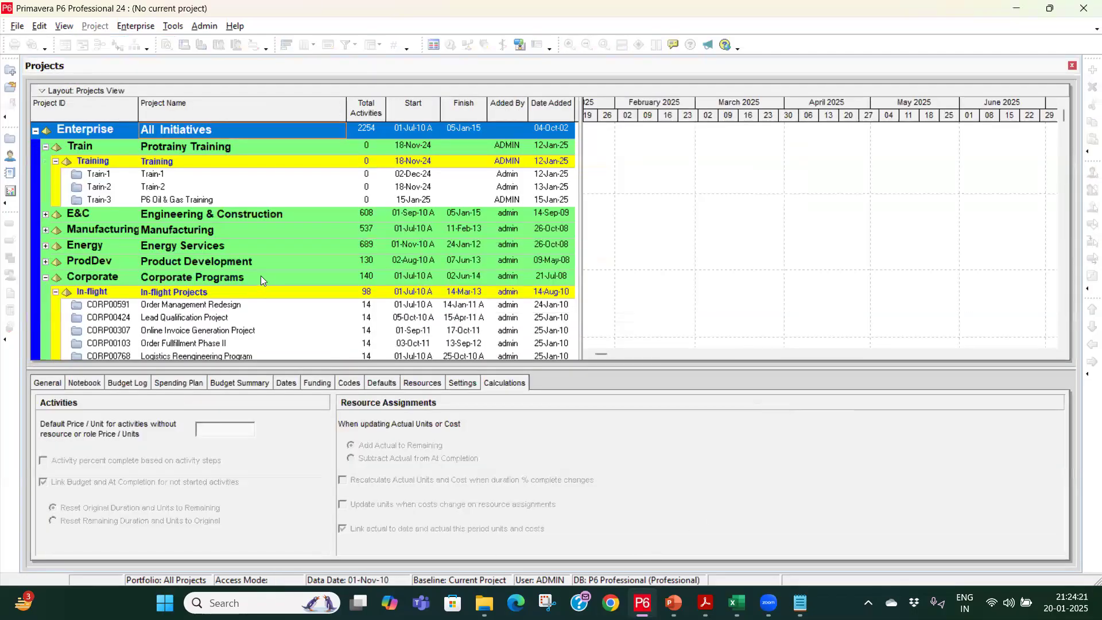
Switch to File Explorer, open the AGTL Schedule Activites & Resources workbook from the Day-6 folder, and show its WBS sheet.
key(alt+Tab)
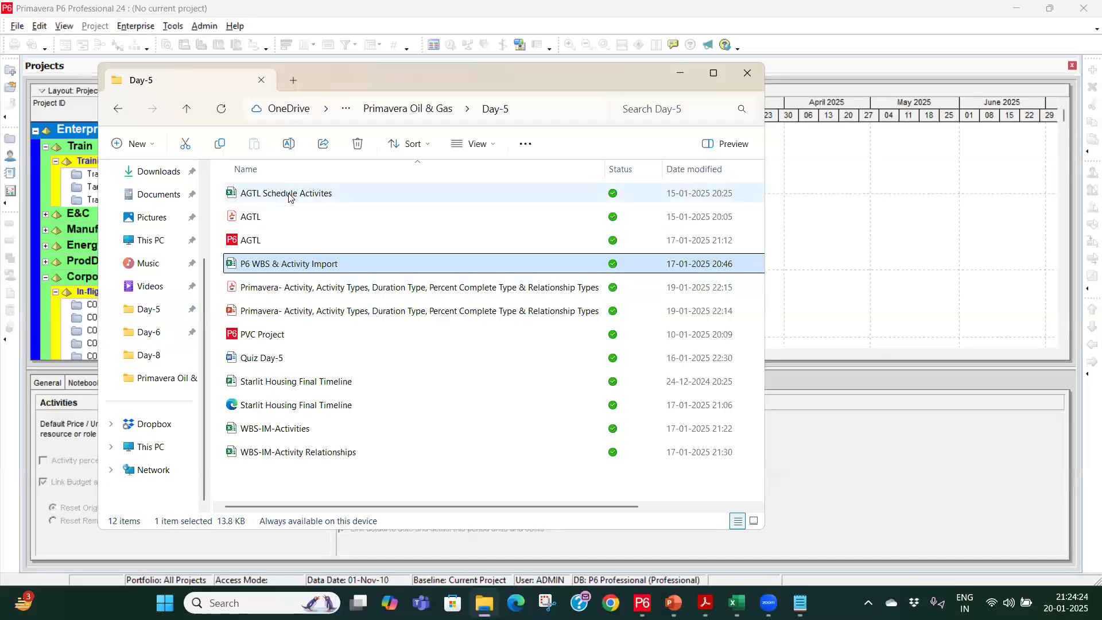
click(148, 332)
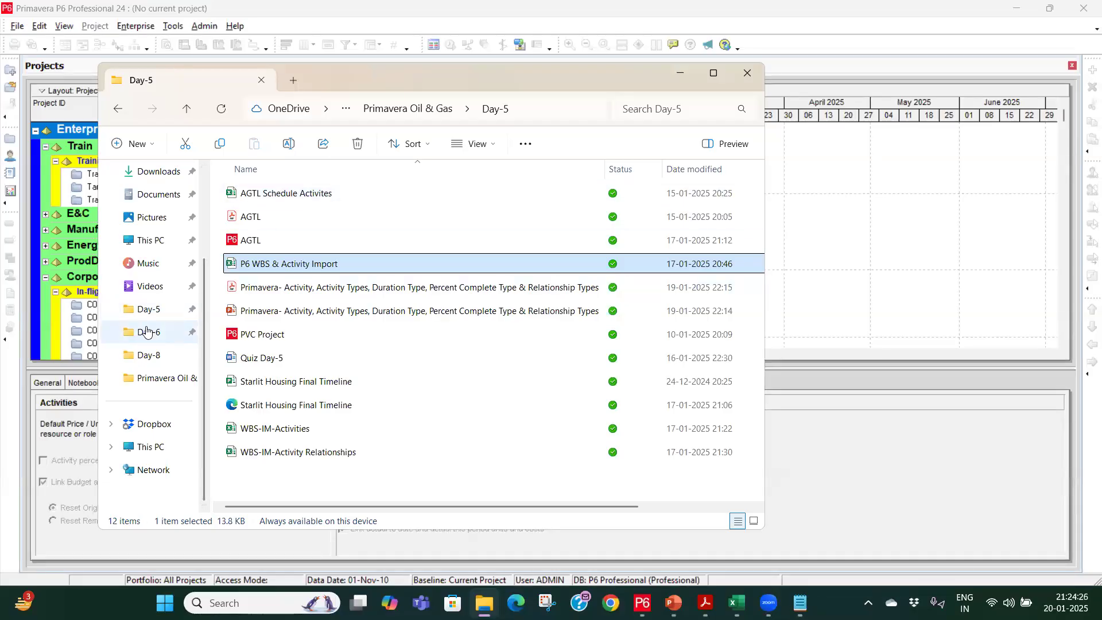
click(275, 198)
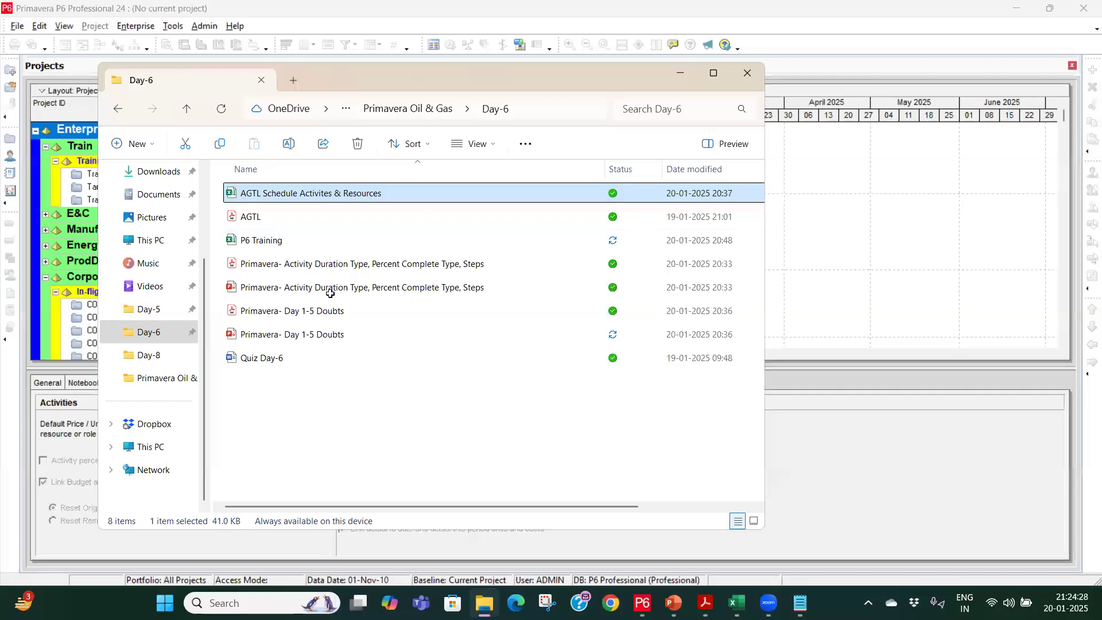
key(Return)
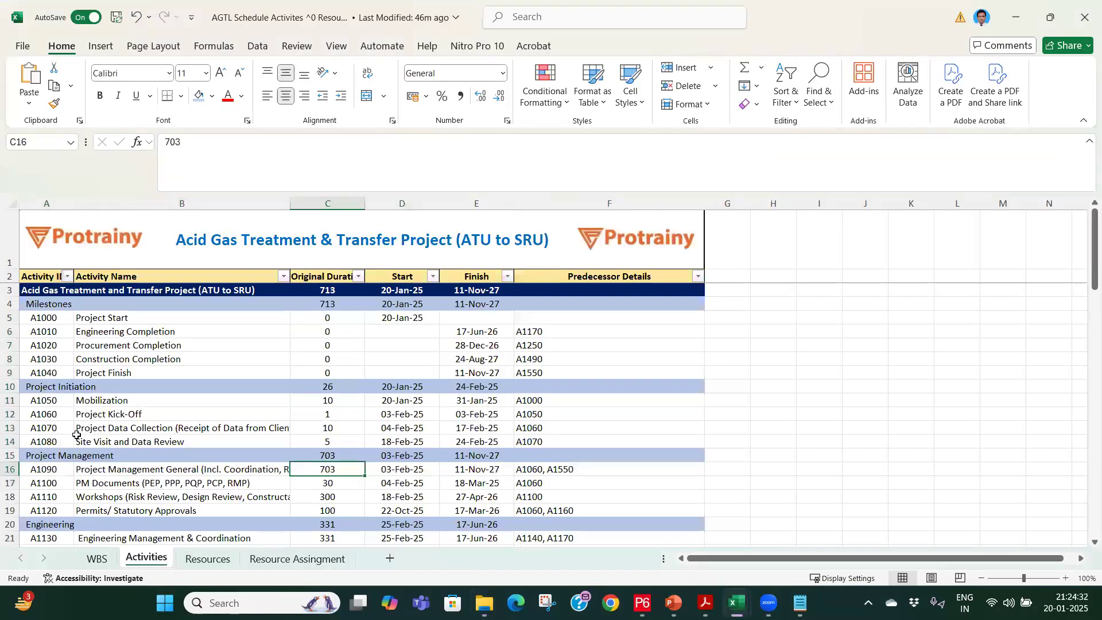
key(ctrl+Page_Up)
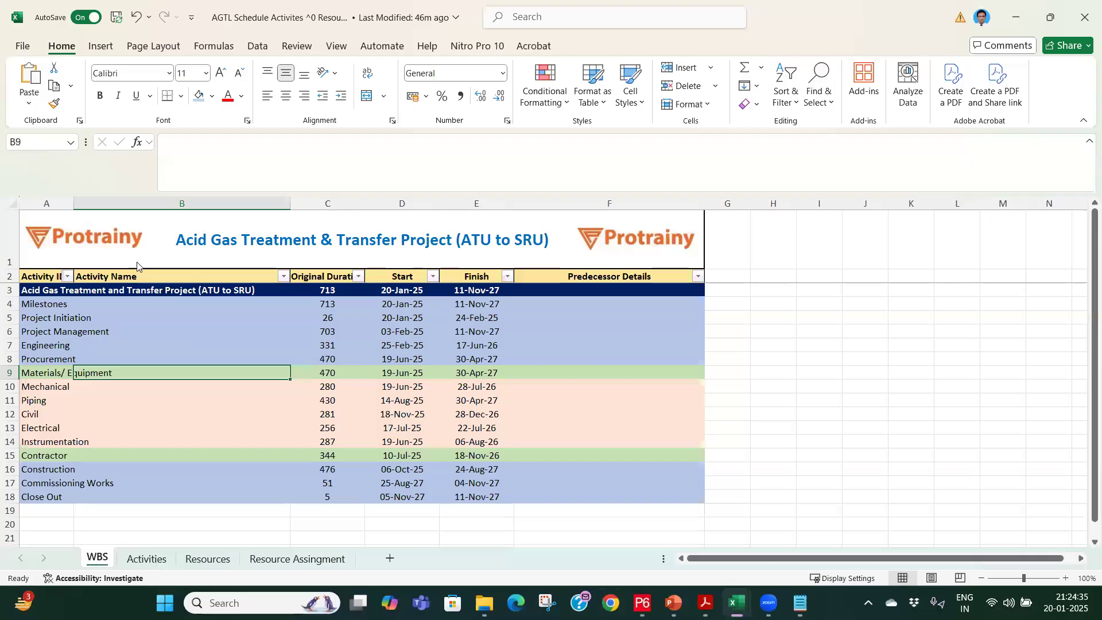
Switch to Primavera P6 and open the Acid Gas Treatment and Transfer (ATU to SRU) project.
key(alt+Tab)
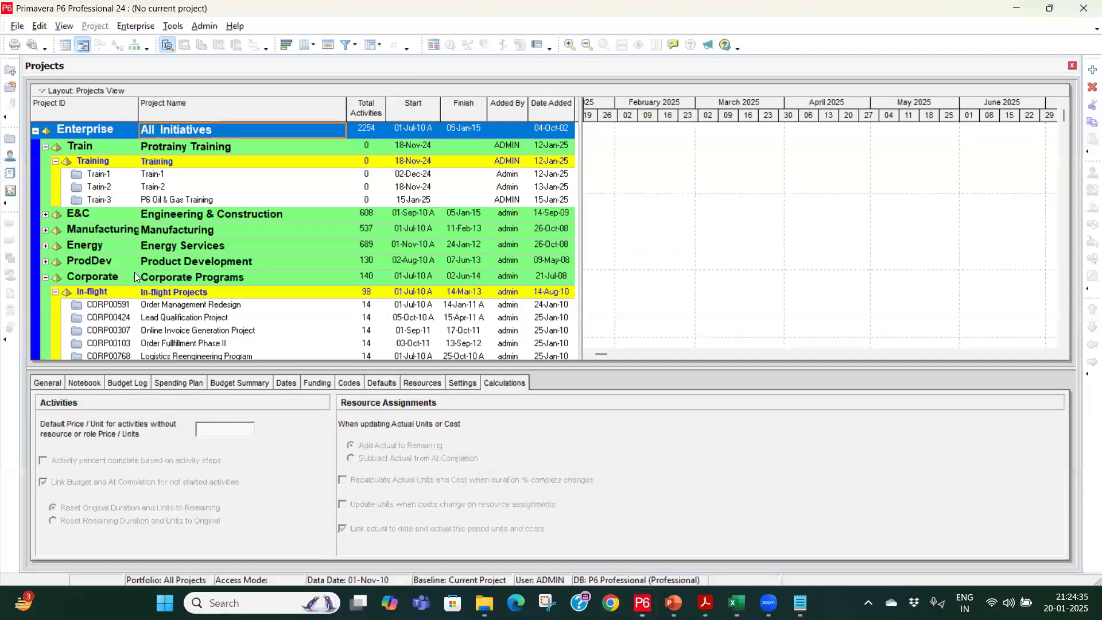
scroll(172, 256, down, 5)
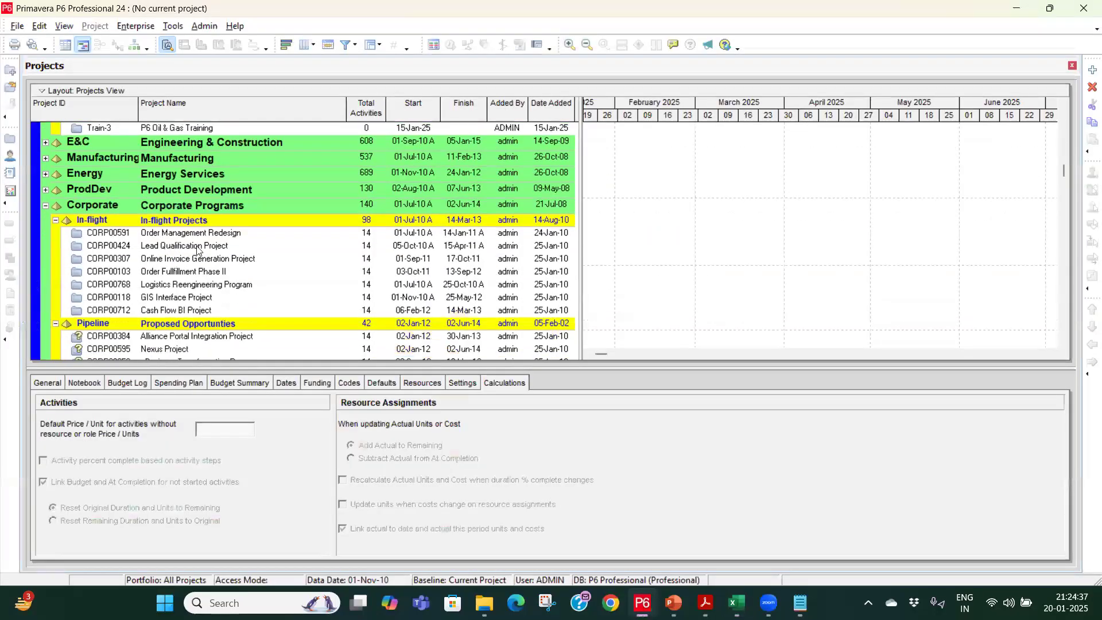
scroll(208, 232, down, 2)
click(209, 253)
right_click(208, 232)
click(212, 235)
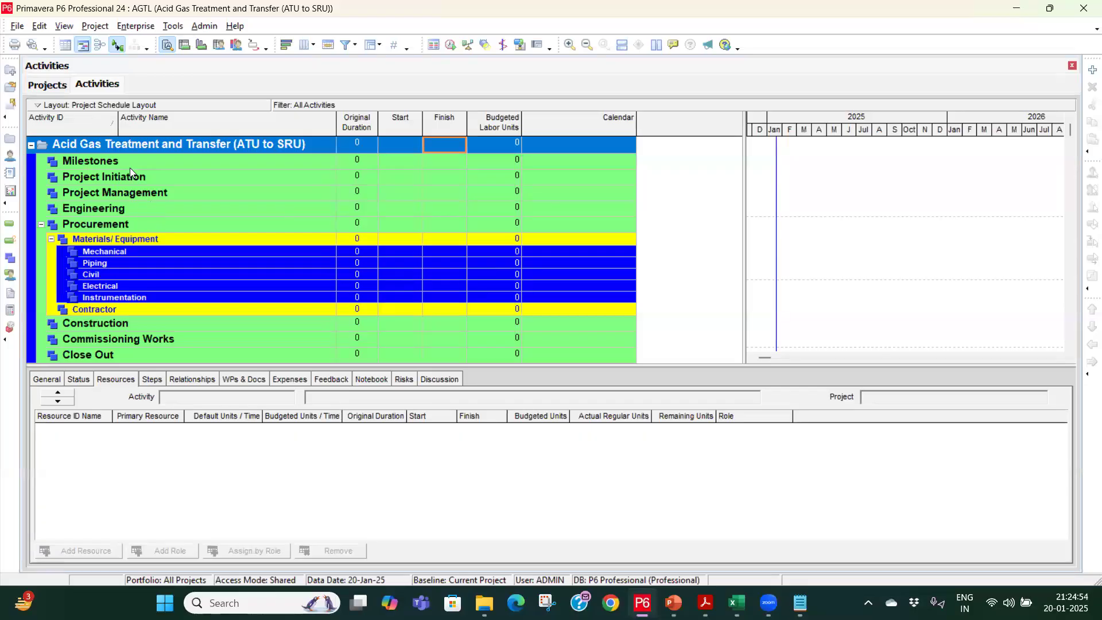
Switch to the Excel workbook and examine the activities, durations and predecessors on its Activities sheet.
mouse_move(737, 602)
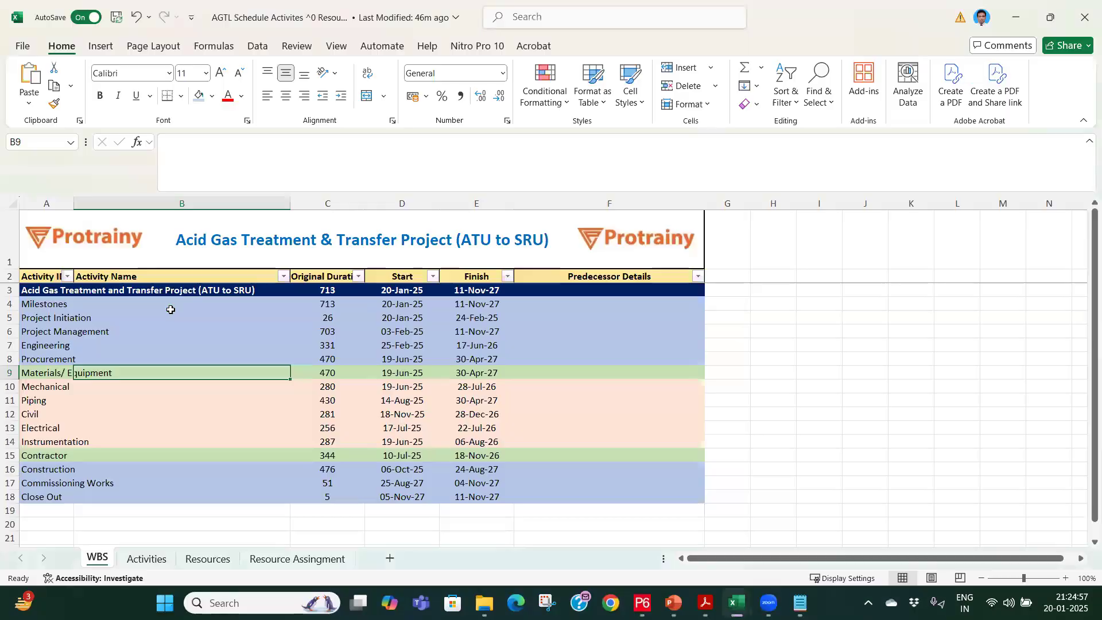
click(930, 534)
click(148, 568)
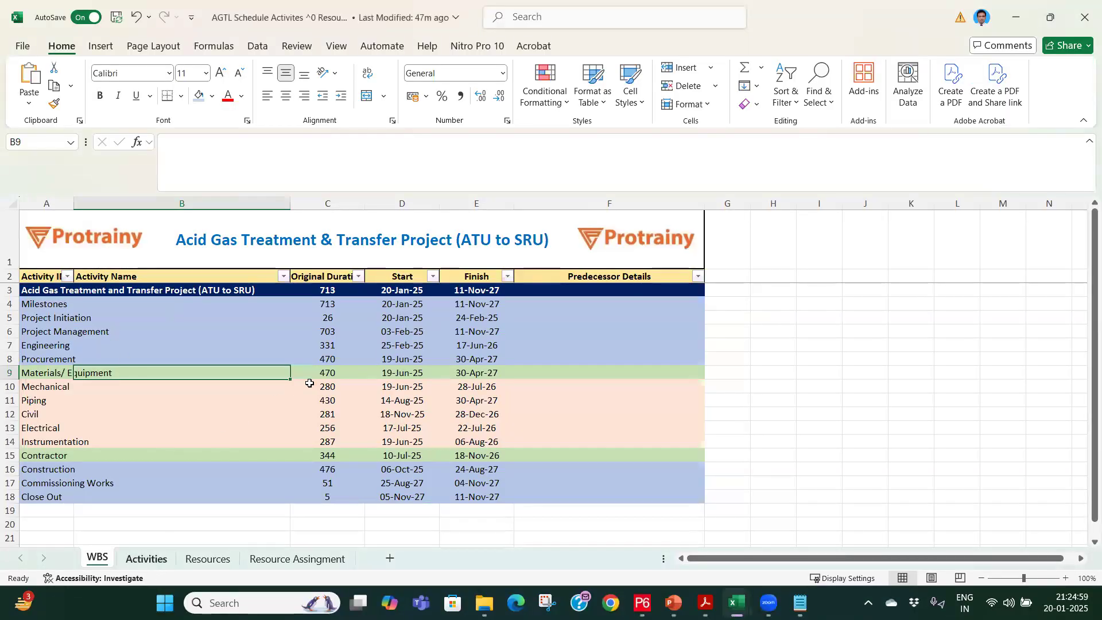
scroll(589, 463, down, 8)
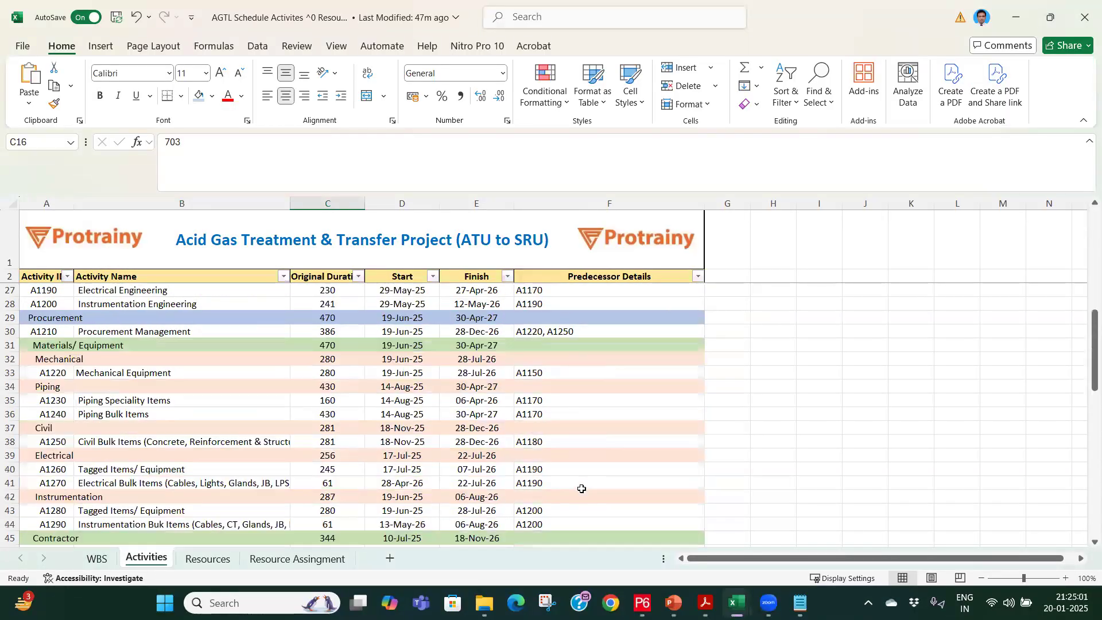
scroll(190, 373, down, 5)
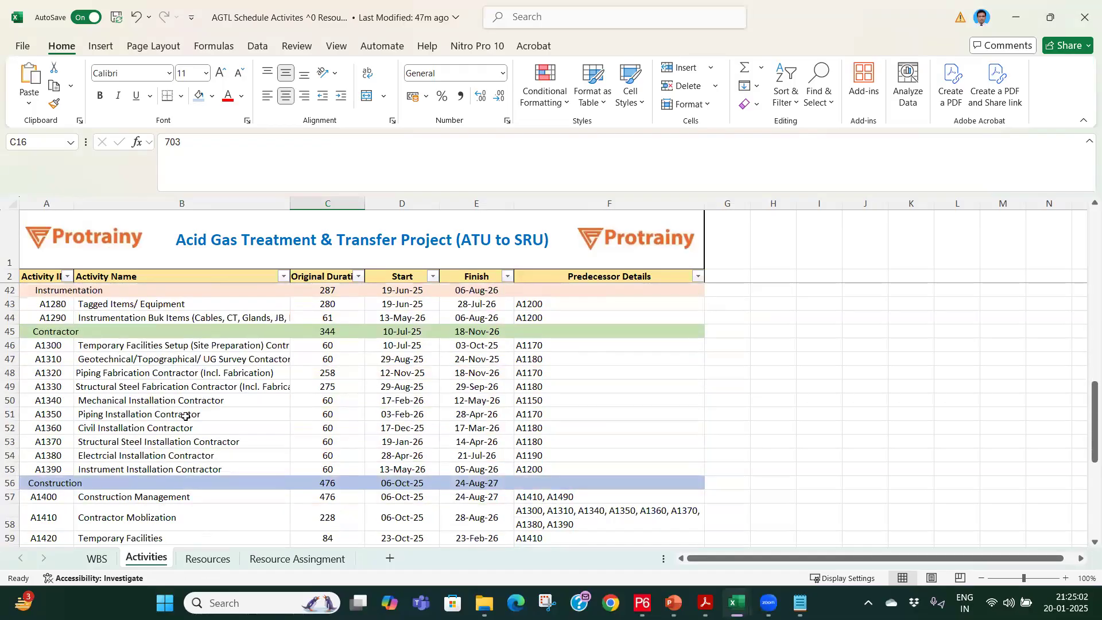
Examine the Resources and Resource Assignment sheets of the workbook, and return to its WBS sheet.
scroll(185, 417, up, 3)
scroll(185, 416, up, 2)
click(218, 560)
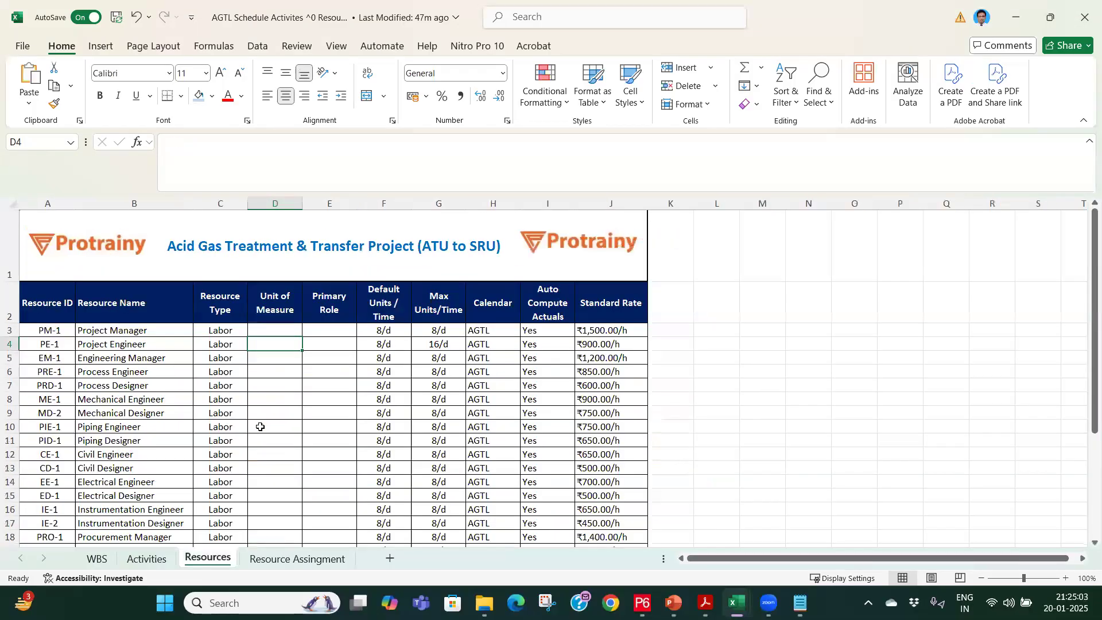
scroll(261, 428, down, 3)
scroll(121, 546, up, 3)
key(ctrl+Page_Down)
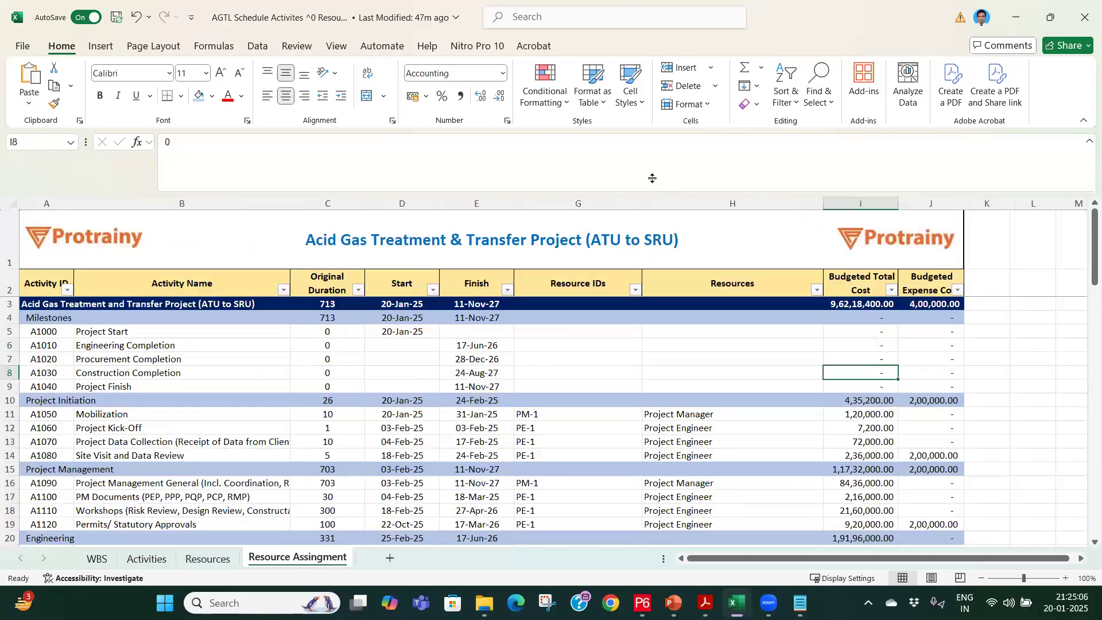
key(ctrl+Page_Up)
key(ctrl+Page_Up)
key(ctrl+Page_Up)
Switch to Primavera P6 and close the Acid Gas Treatment and Transfer (ATU to SRU) project.
key(alt+Tab)
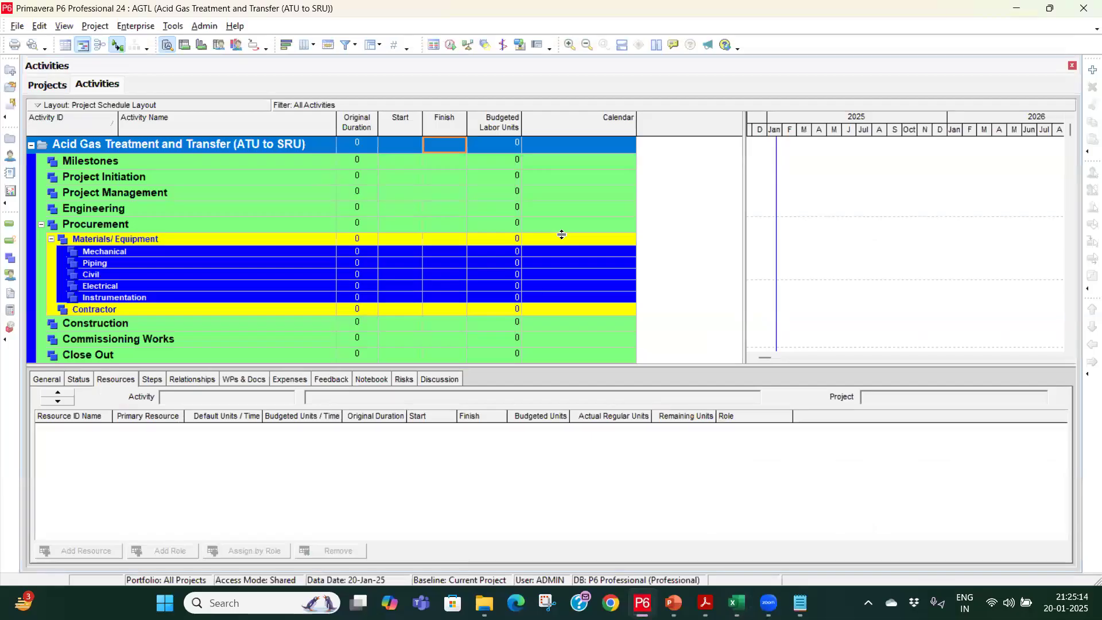
key(ctrl+w)
key(Return)
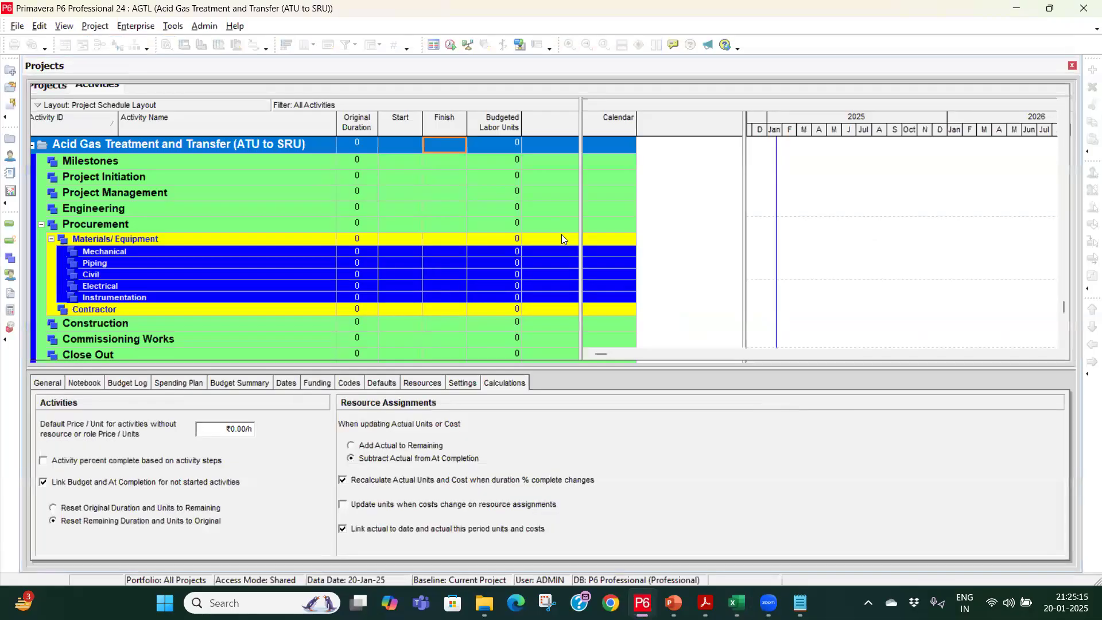
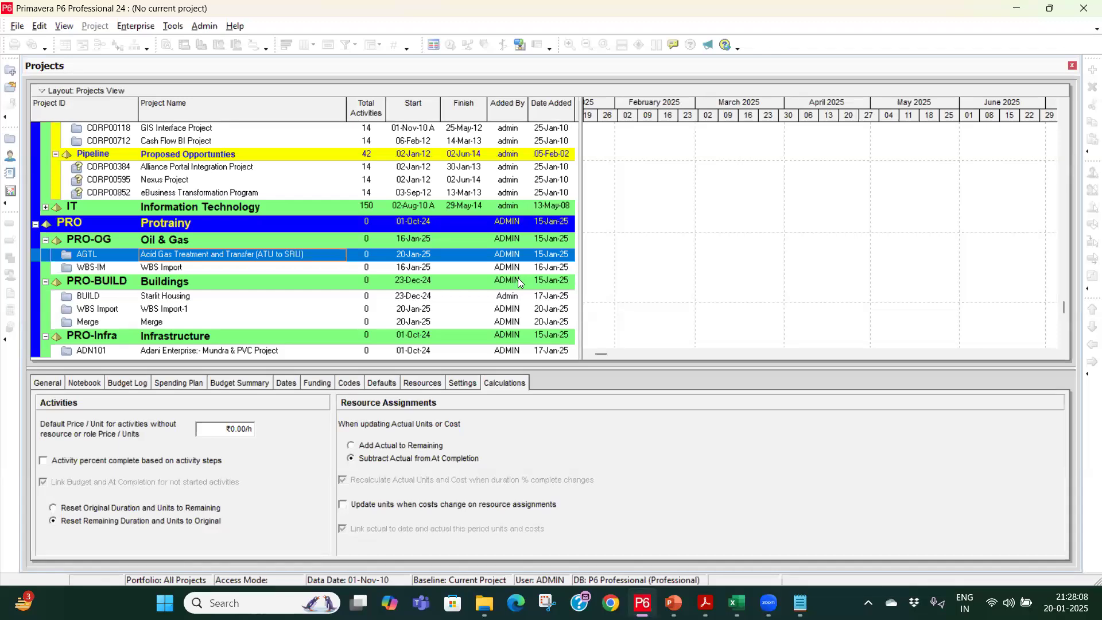
Open the WBS Import-1 project from the Buildings group.
click(117, 310)
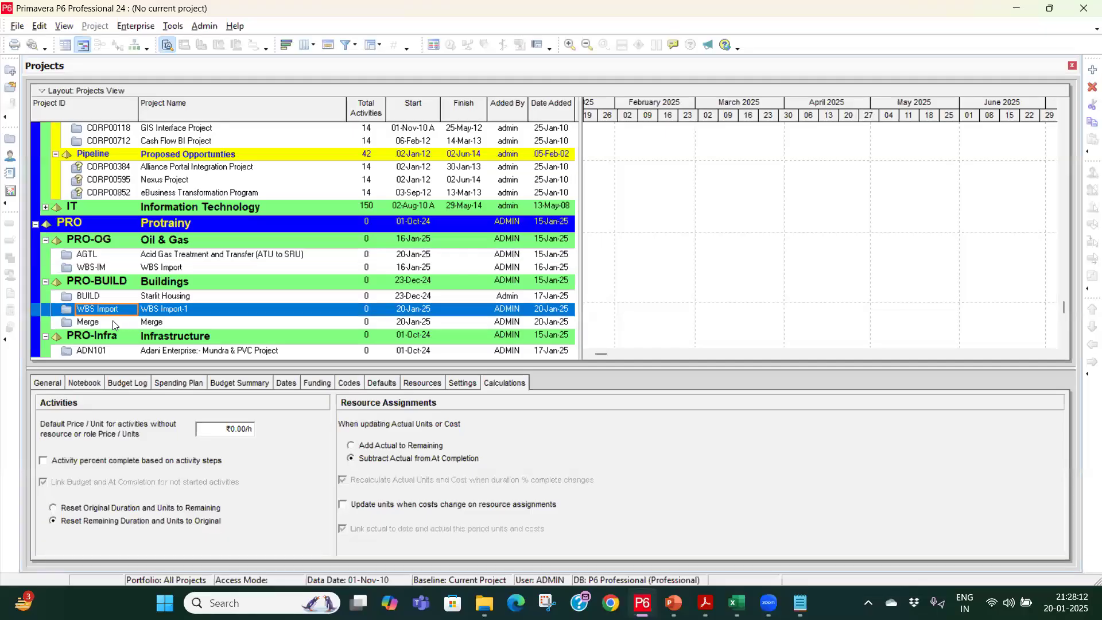
click(113, 323)
click(109, 310)
right_click(109, 311)
click(145, 238)
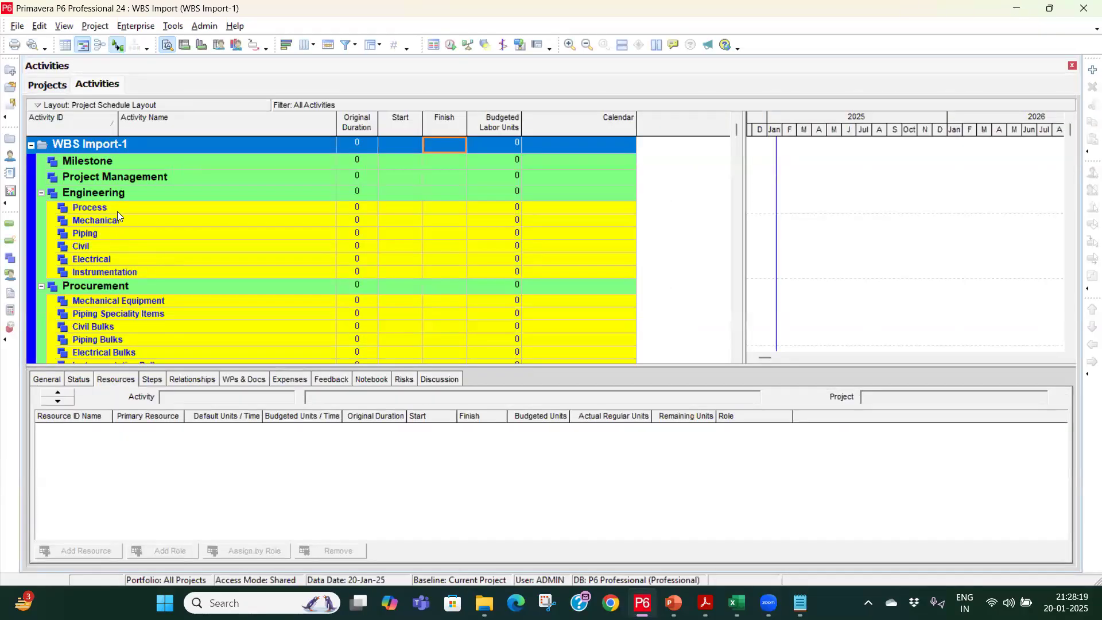
Add a new activity with the default name under the Process WBS of Engineering.
click(117, 211)
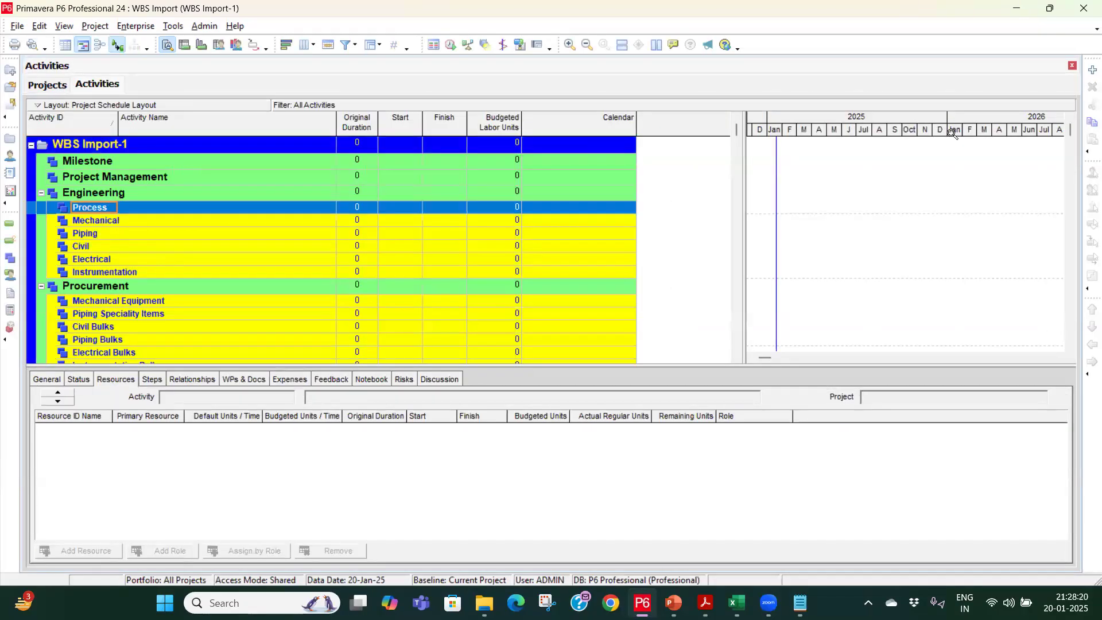
click(1089, 72)
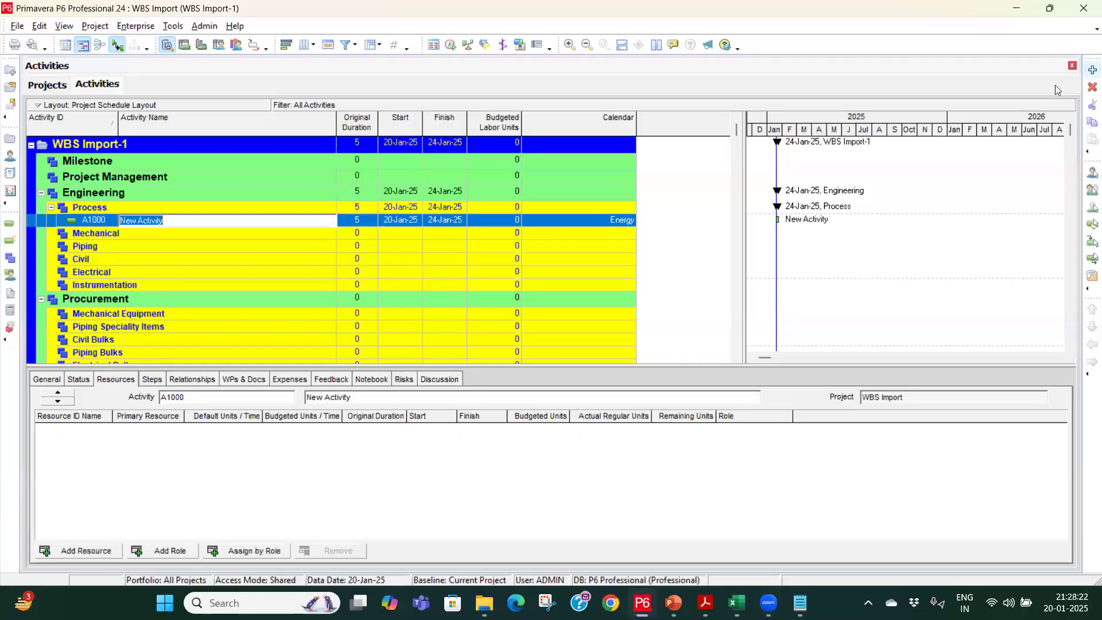
click(450, 246)
click(291, 222)
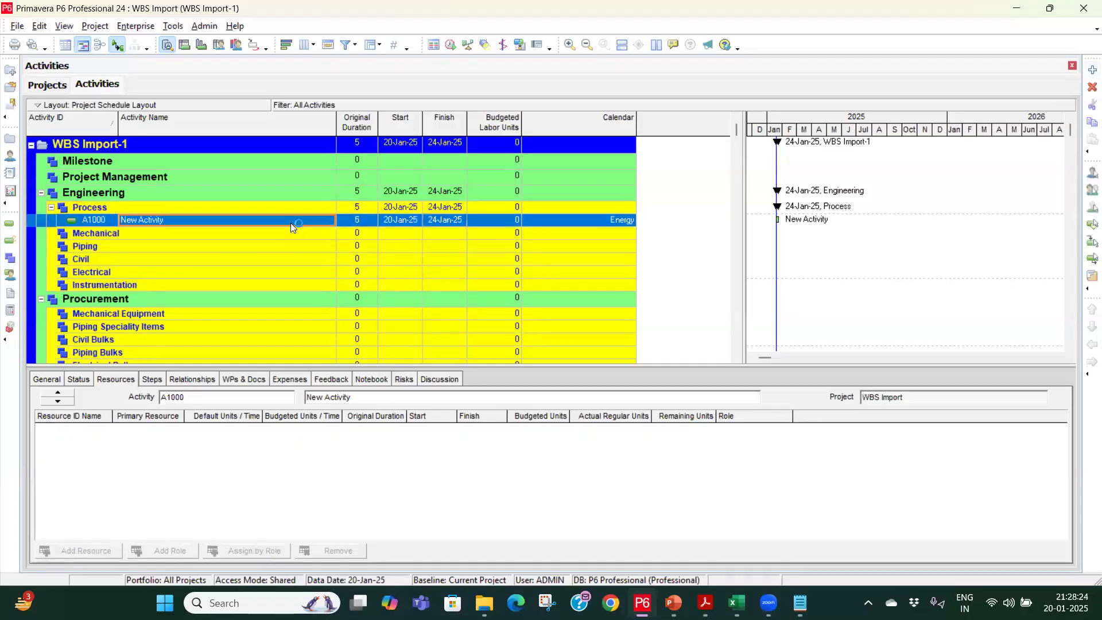
Assign the AGTL global calendar to the new activity under Process.
click(631, 222)
click(634, 222)
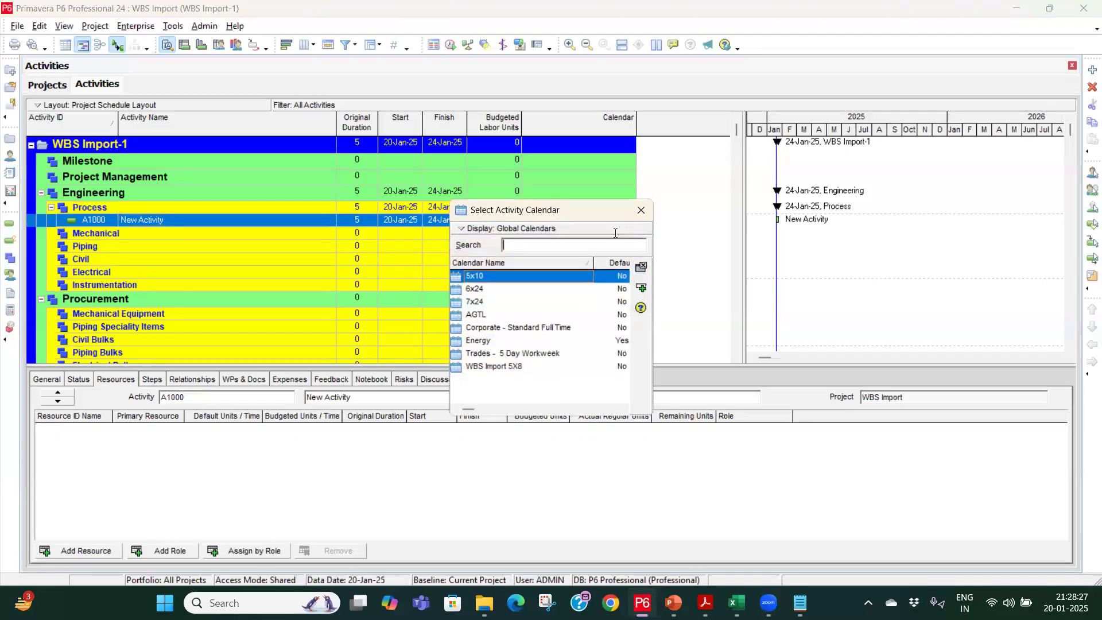
click(531, 329)
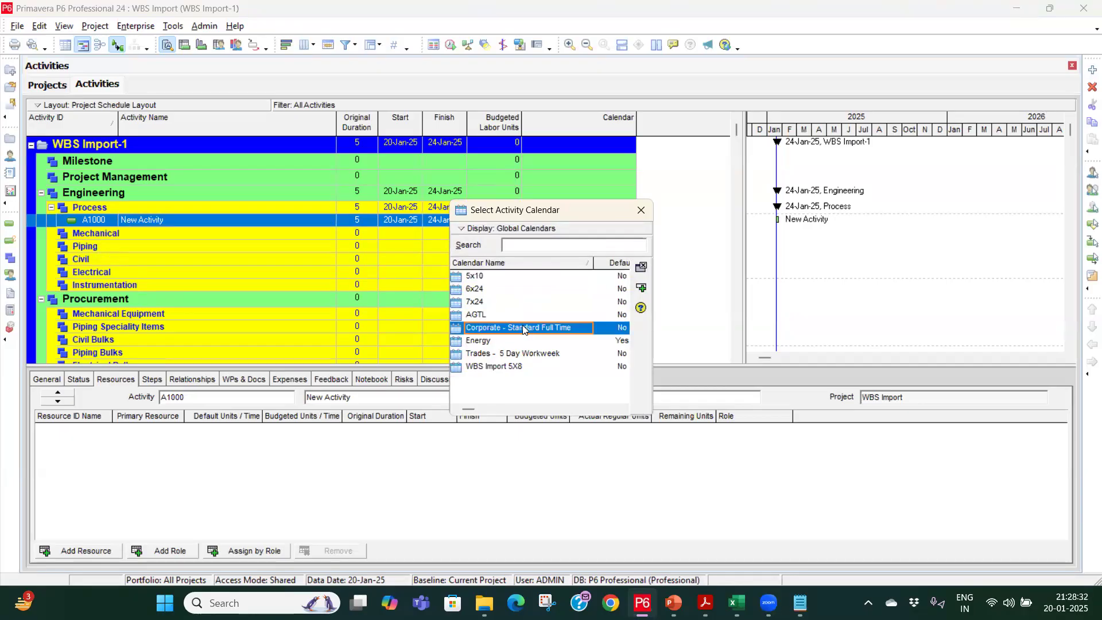
click(510, 315)
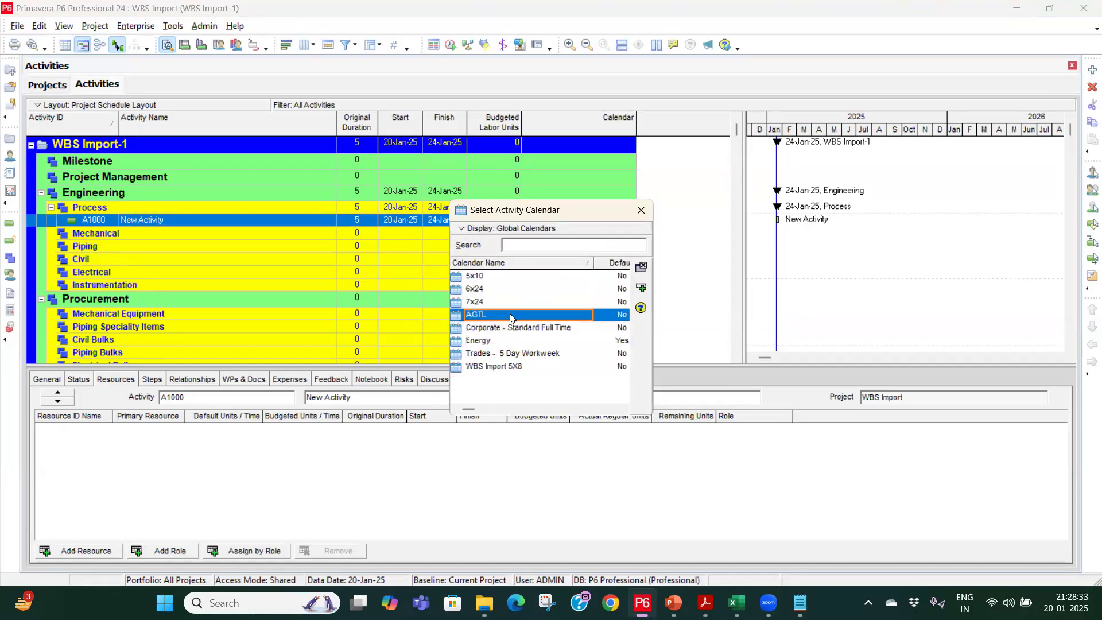
click(644, 288)
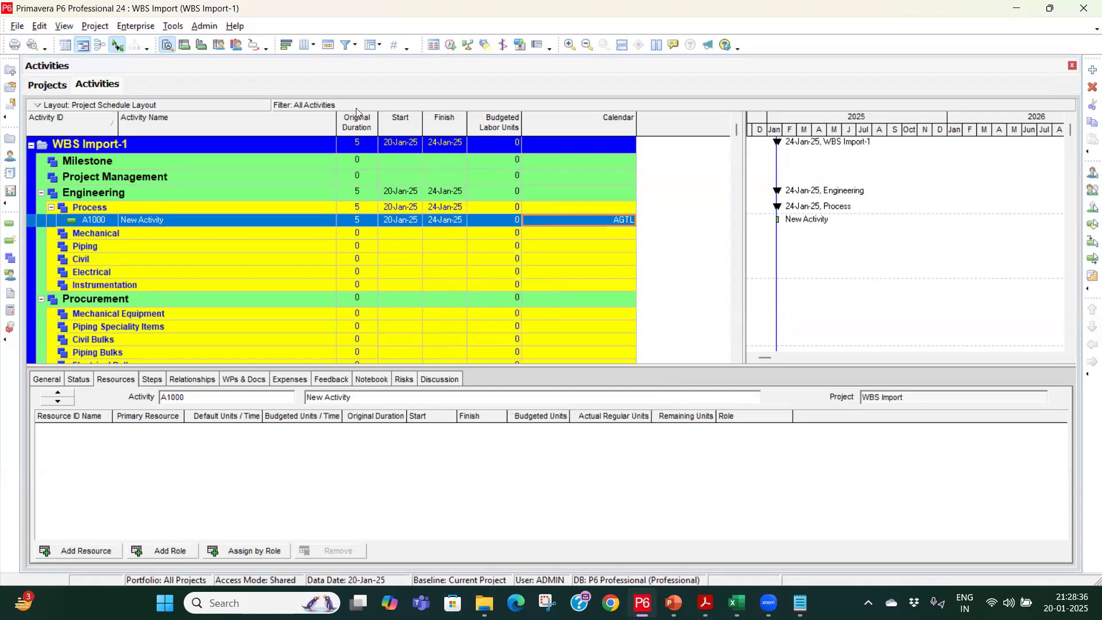
Inspect the working days and daily hours of the AGTL and Energy global calendars without changing them.
click(172, 27)
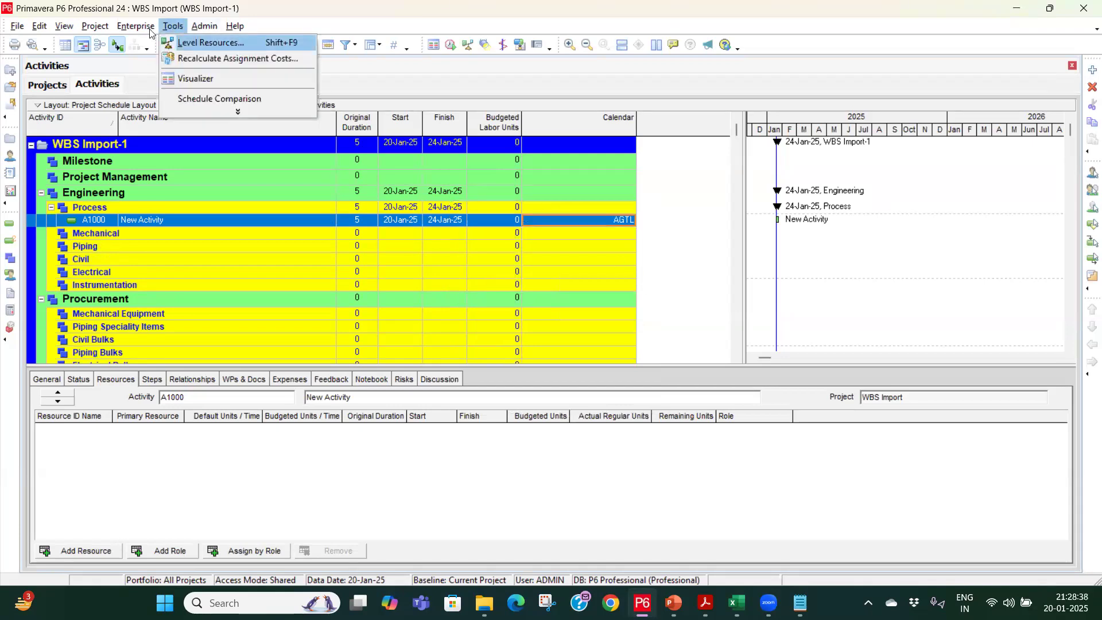
mouse_move(136, 26)
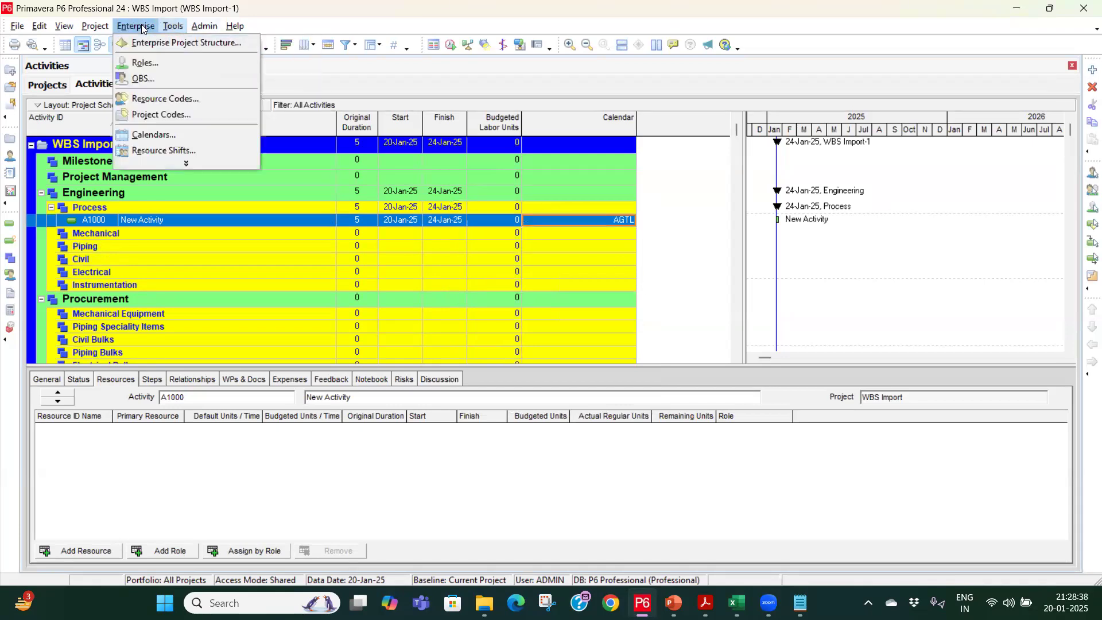
click(155, 133)
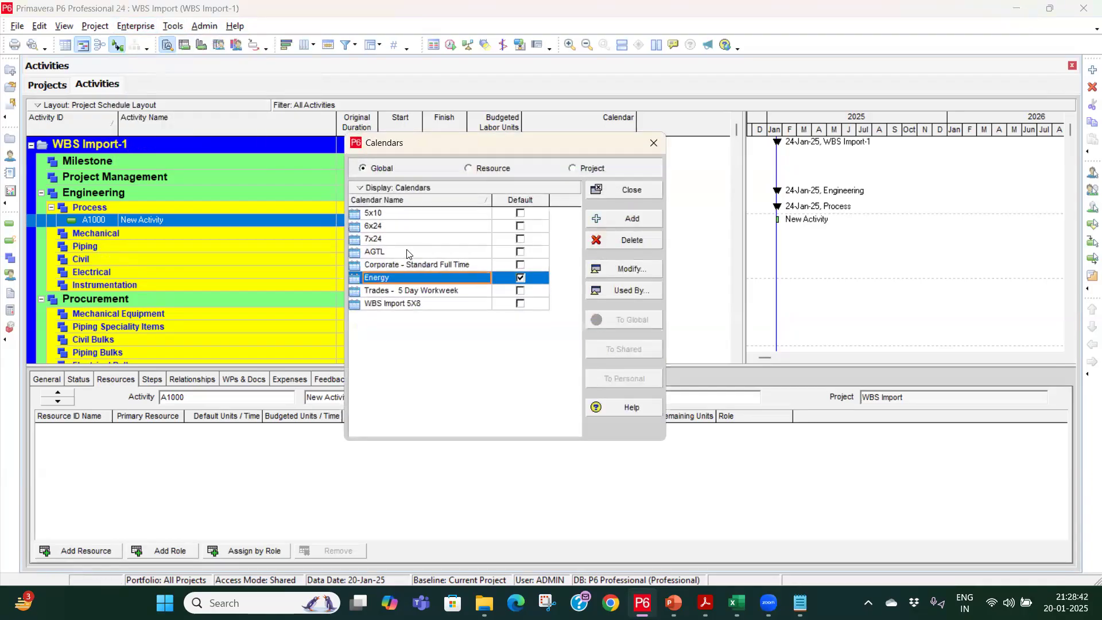
click(404, 251)
click(607, 270)
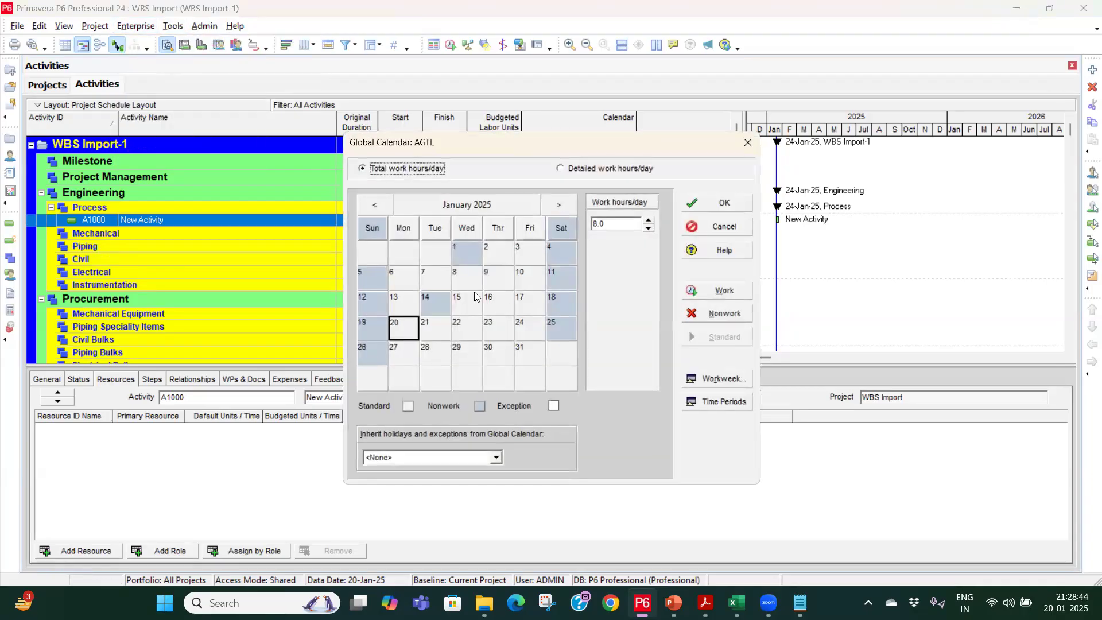
key(Escape)
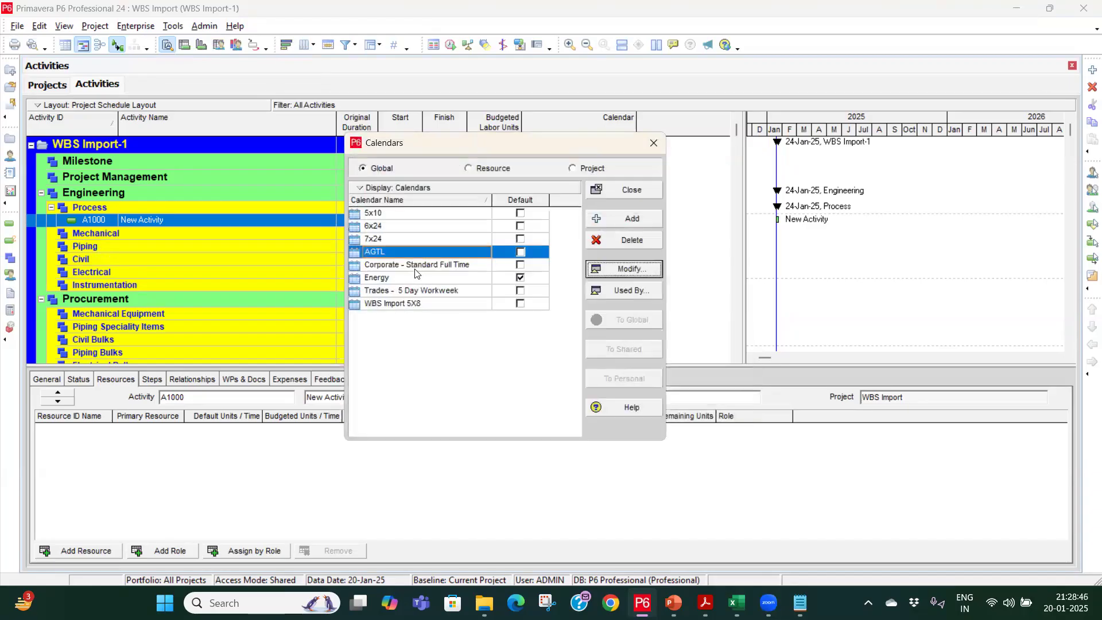
click(417, 279)
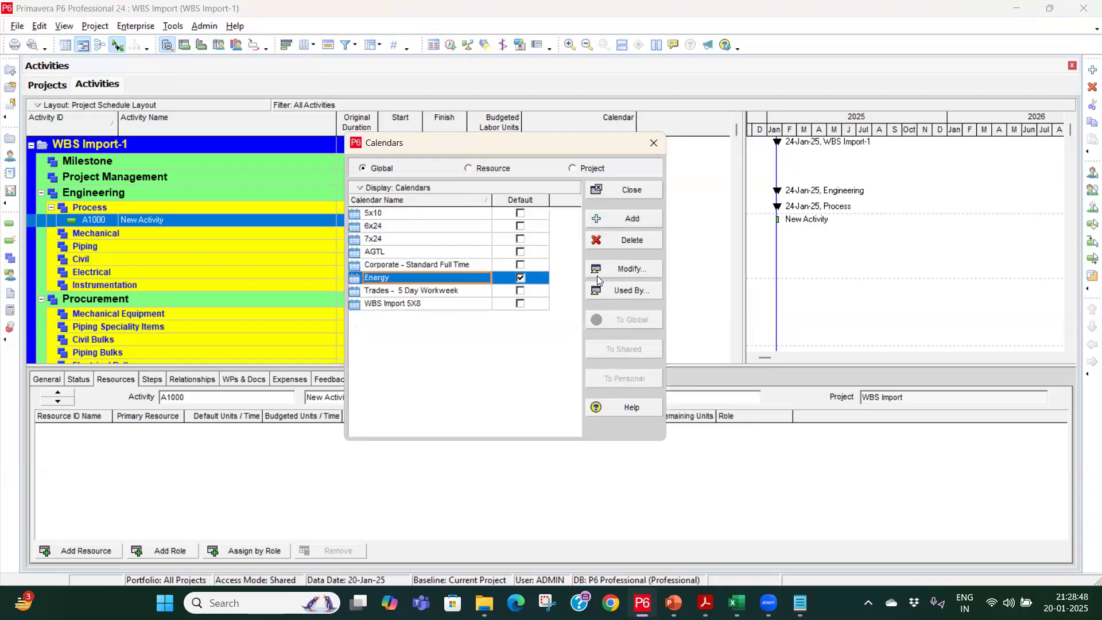
click(615, 270)
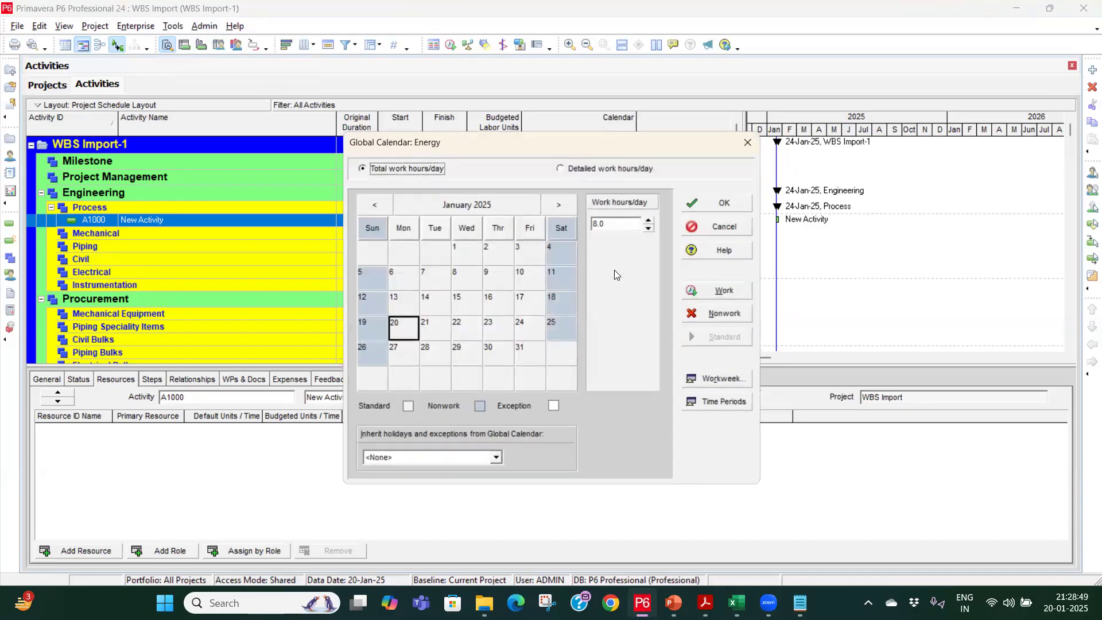
click(747, 143)
Inspect the working days and daily hours of the 6x24 and 7x24 global calendars, and close the calendar list.
click(393, 228)
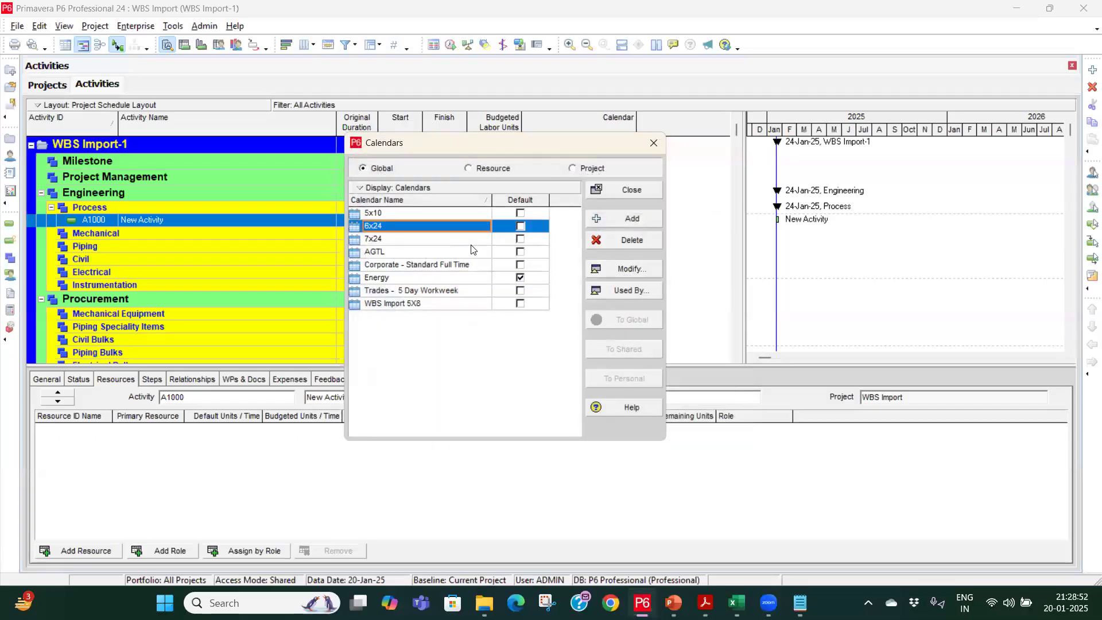
click(627, 271)
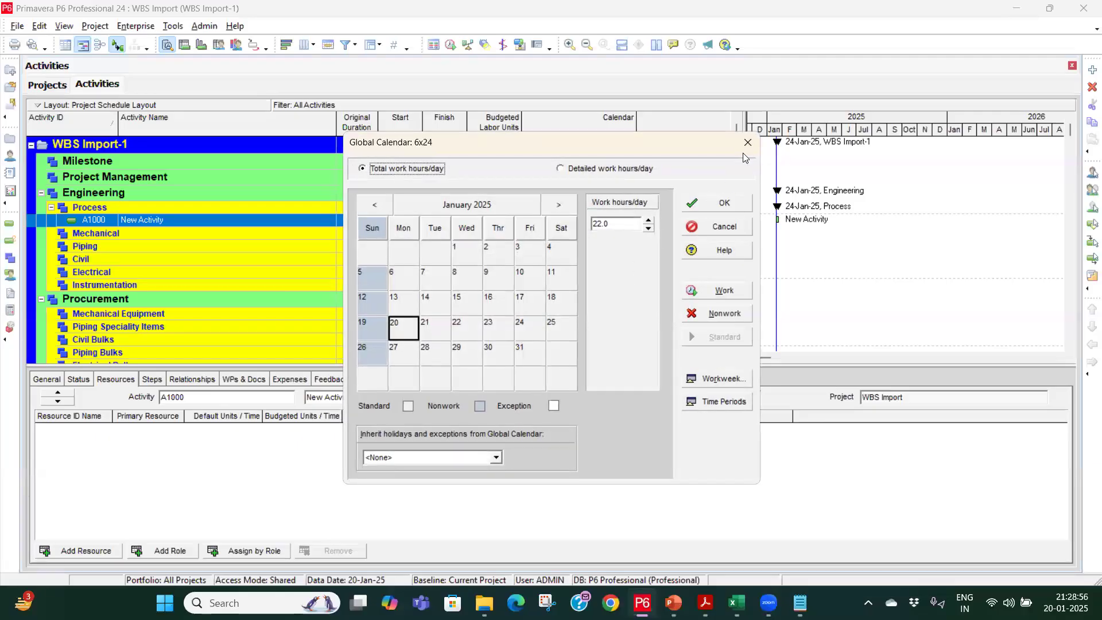
click(744, 144)
click(417, 247)
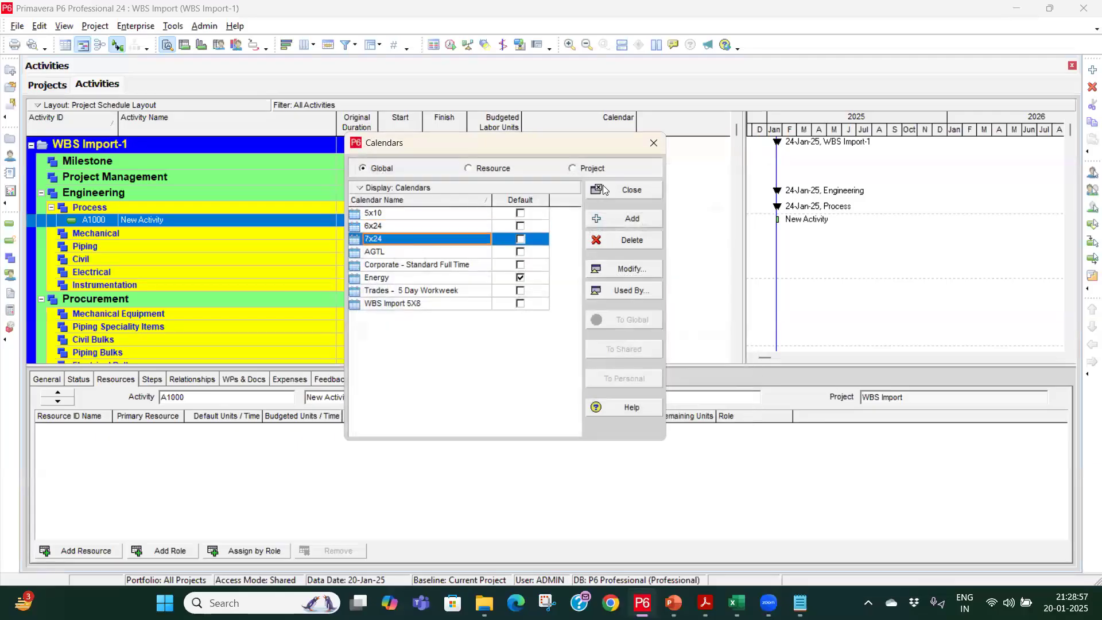
click(619, 269)
click(748, 142)
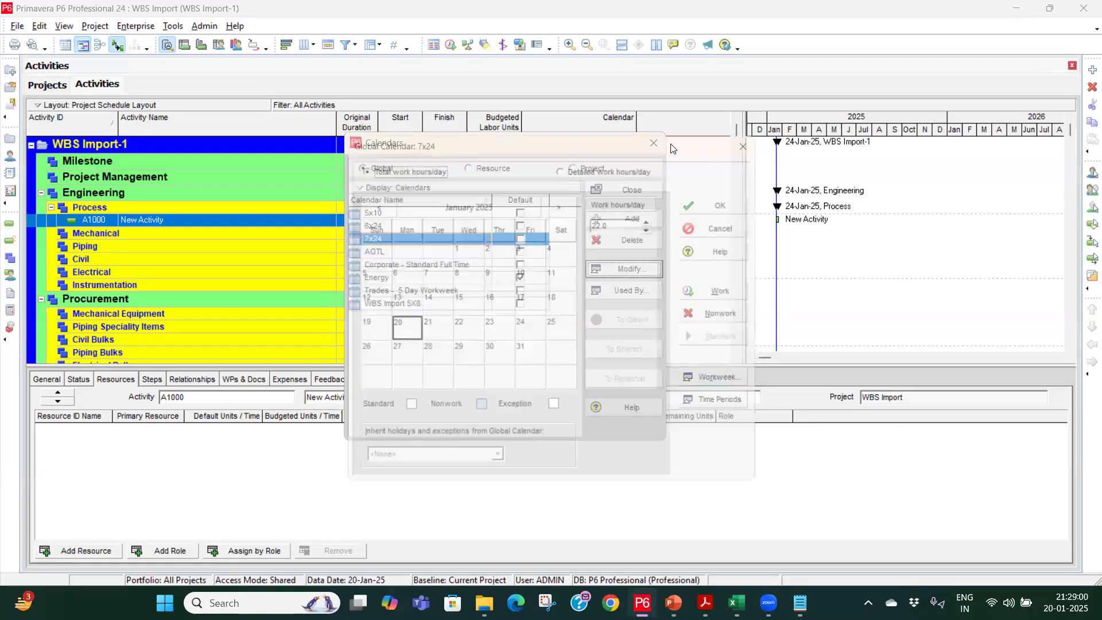
key(Escape)
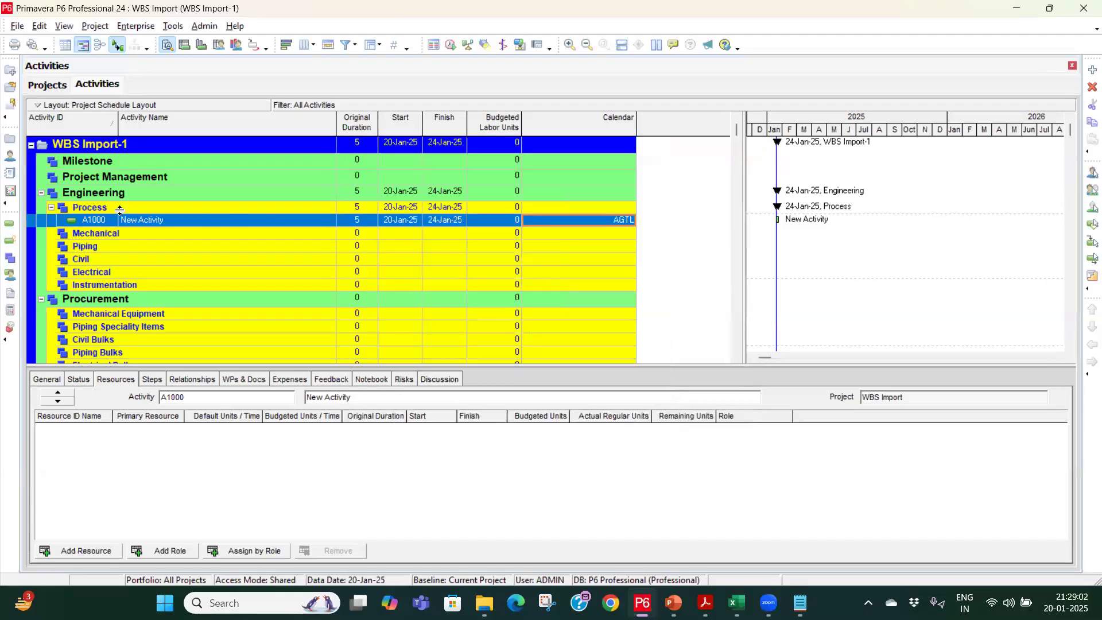
In the Resources view, assign the 7x24 calendar to the Labor Skilled resource (L-2) under WBS-IM.
click(10, 156)
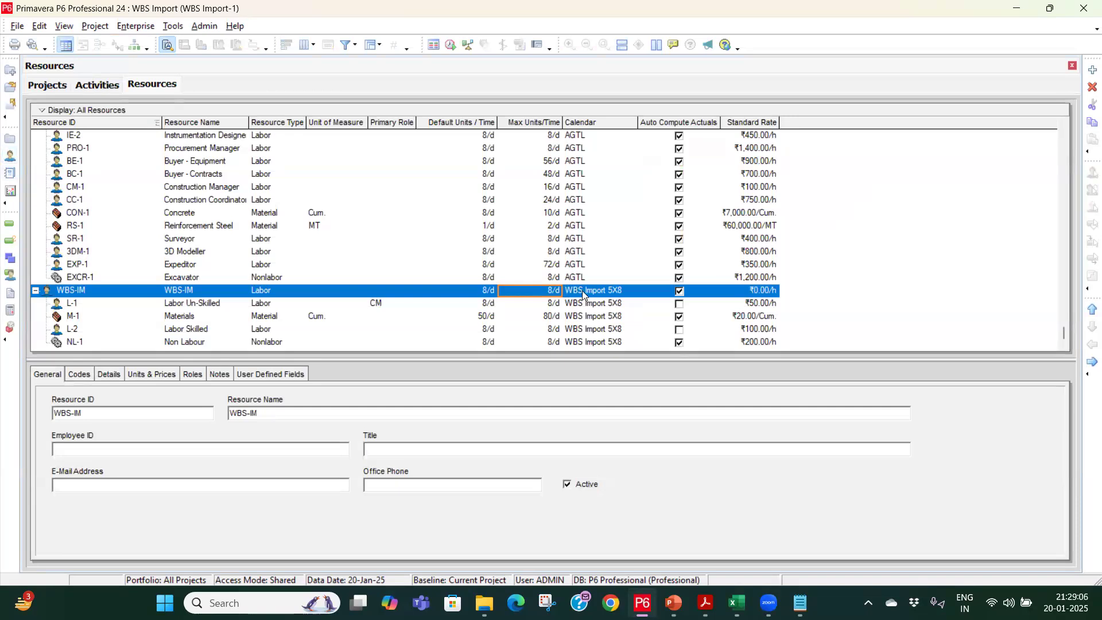
scroll(581, 293, up, 5)
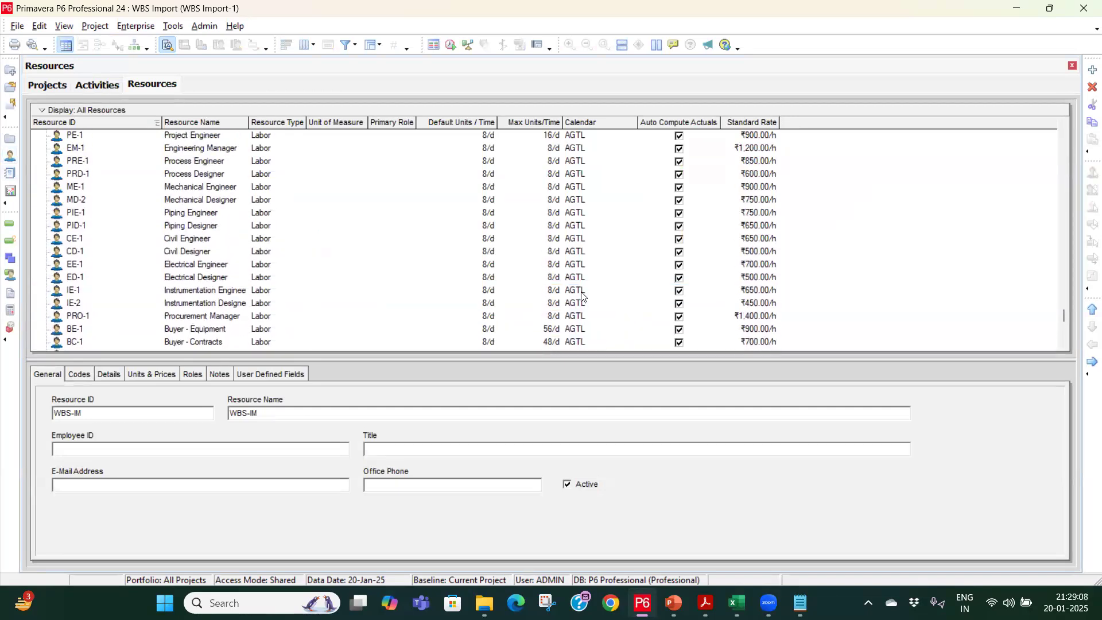
scroll(587, 292, down, 5)
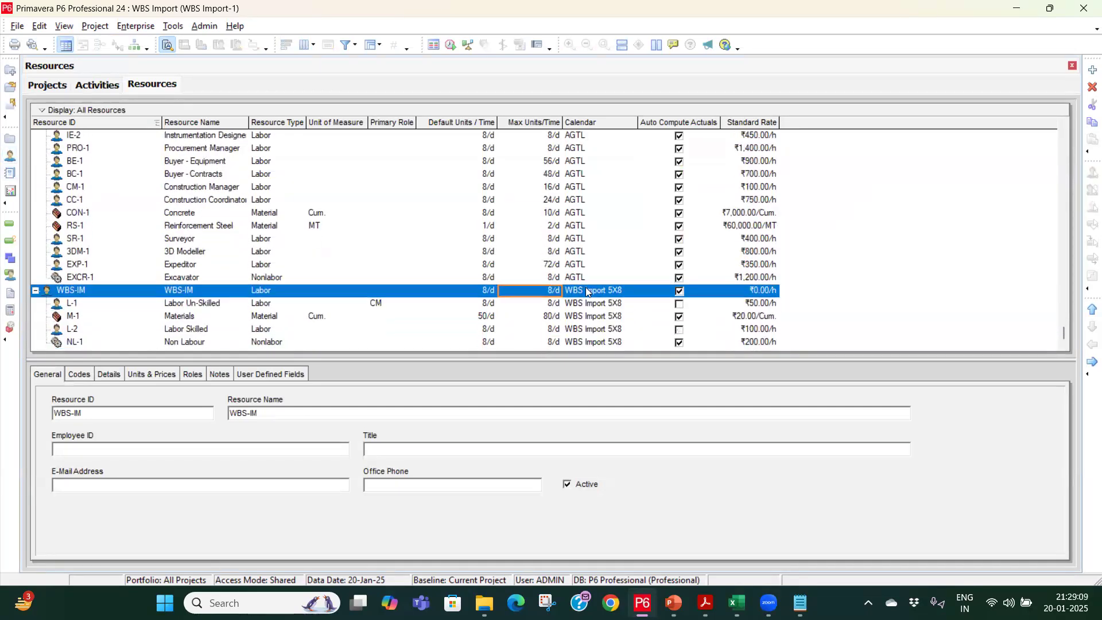
click(613, 341)
click(621, 331)
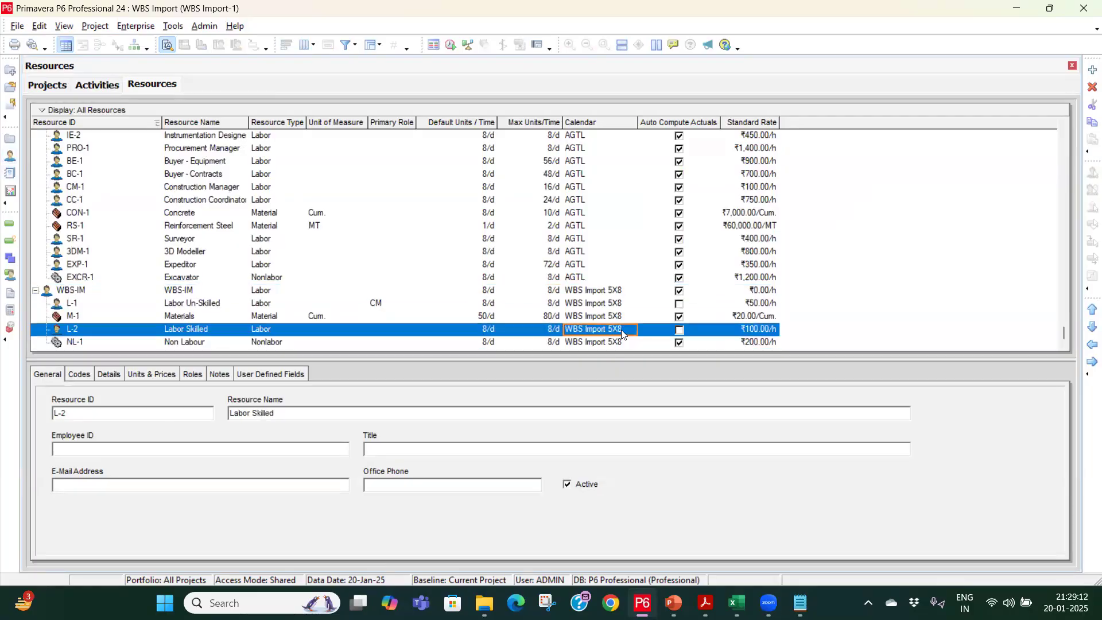
double_click(626, 329)
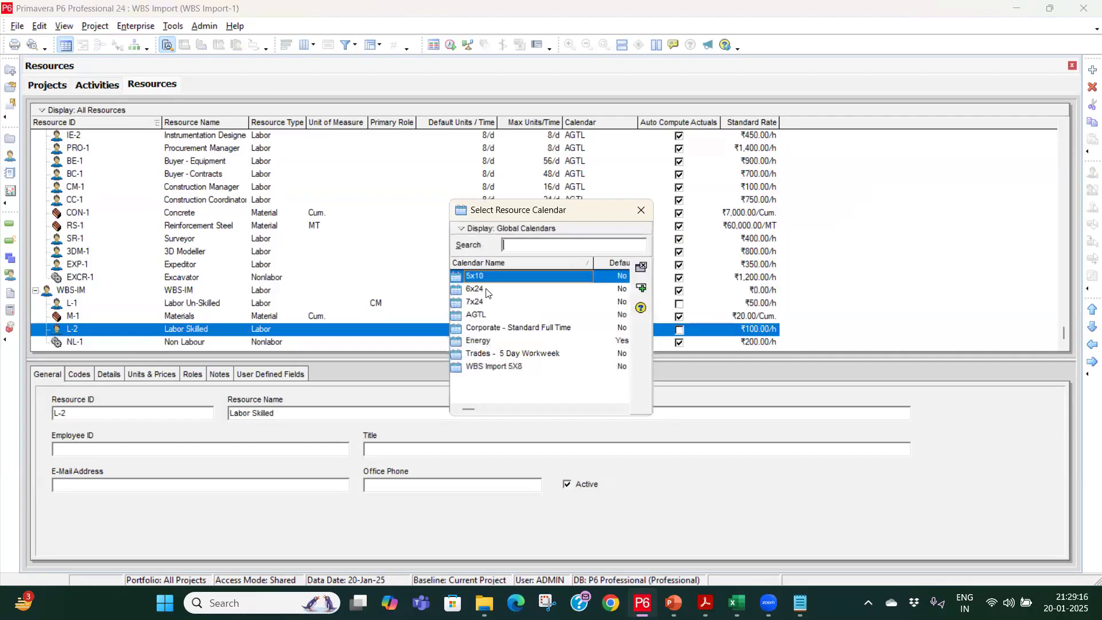
click(485, 304)
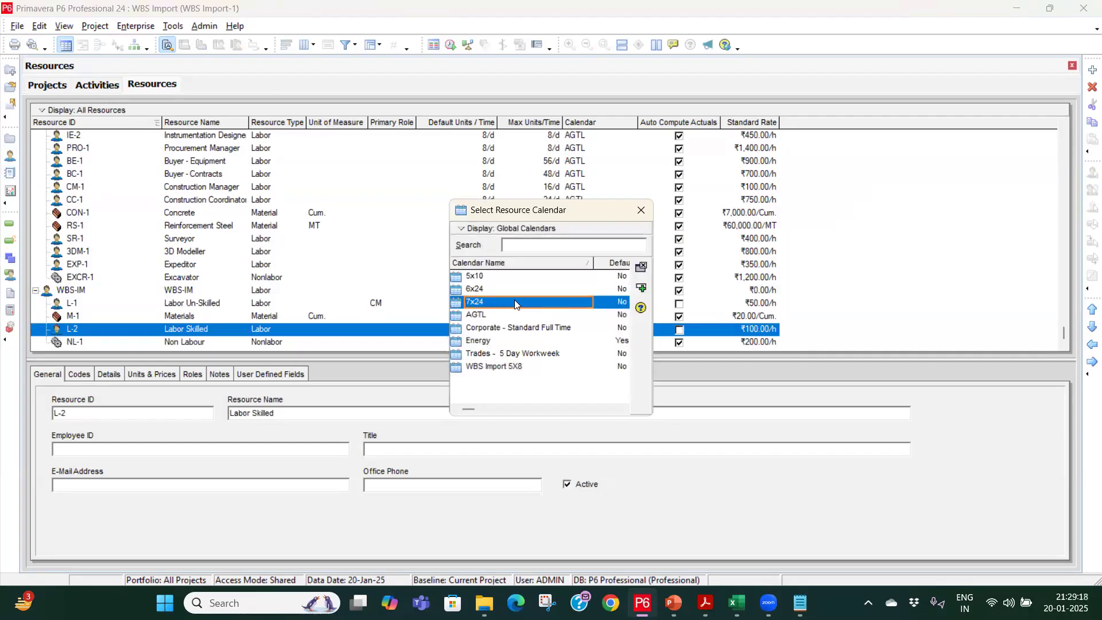
click(642, 288)
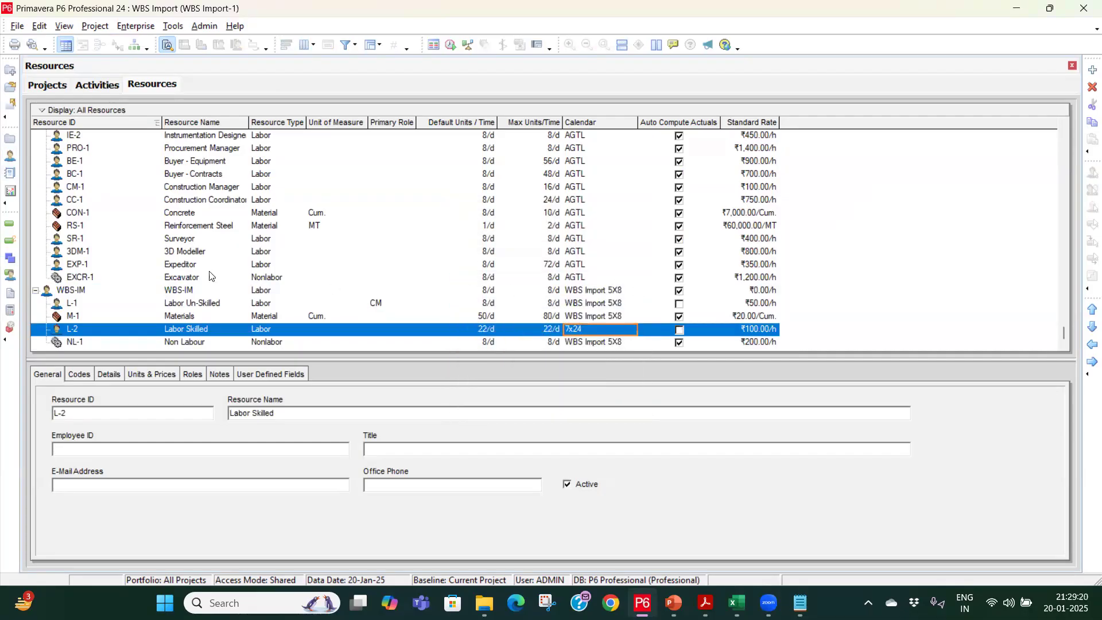
Return to the Activities view and bring up the Windows date calendar to view January 2025.
click(9, 224)
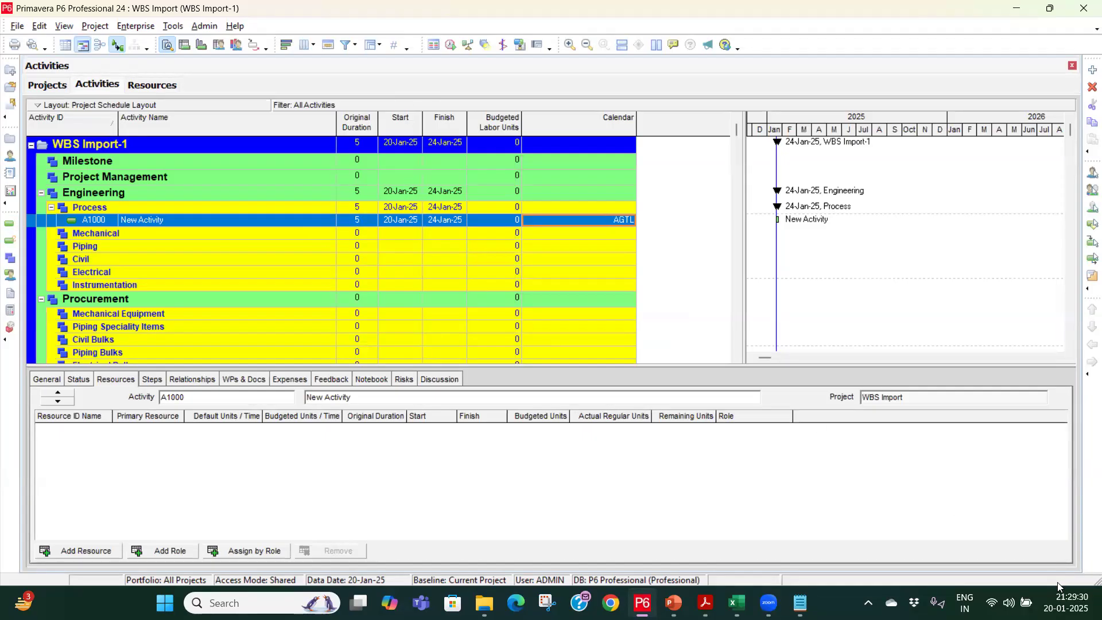
click(1101, 617)
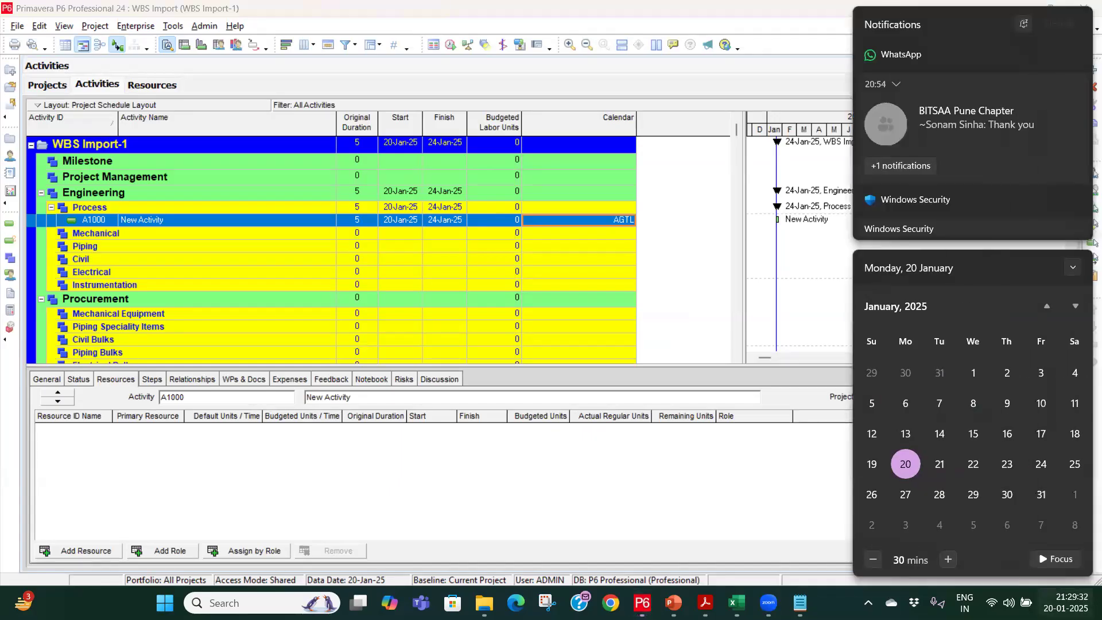
Dismiss the Windows date calendar and schedule the WBS Import-1 project.
click(793, 370)
click(447, 46)
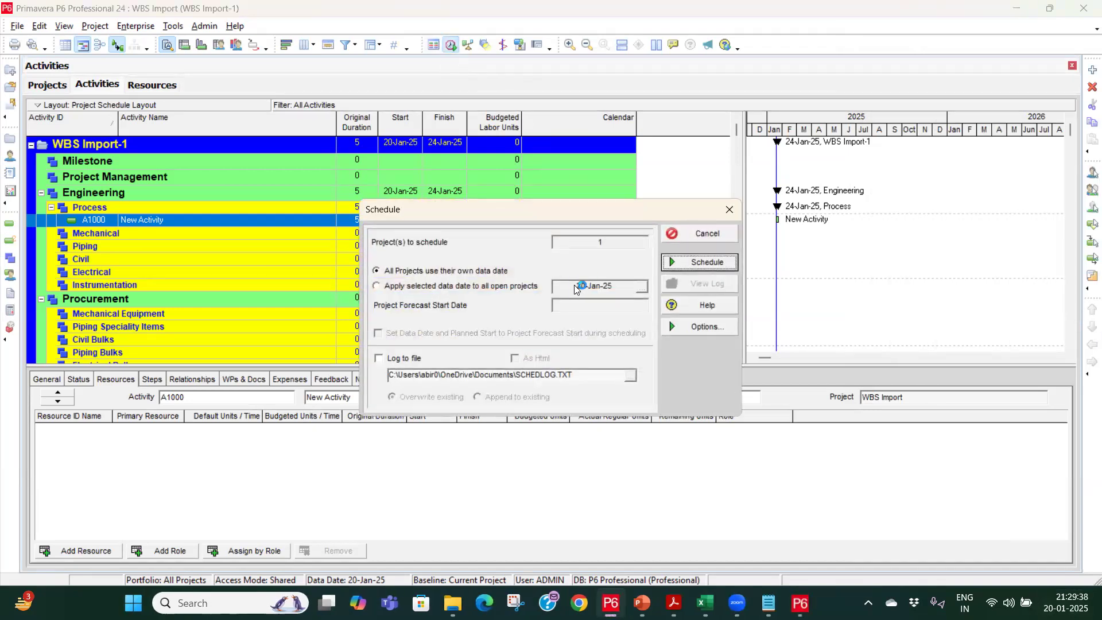
click(493, 285)
click(707, 261)
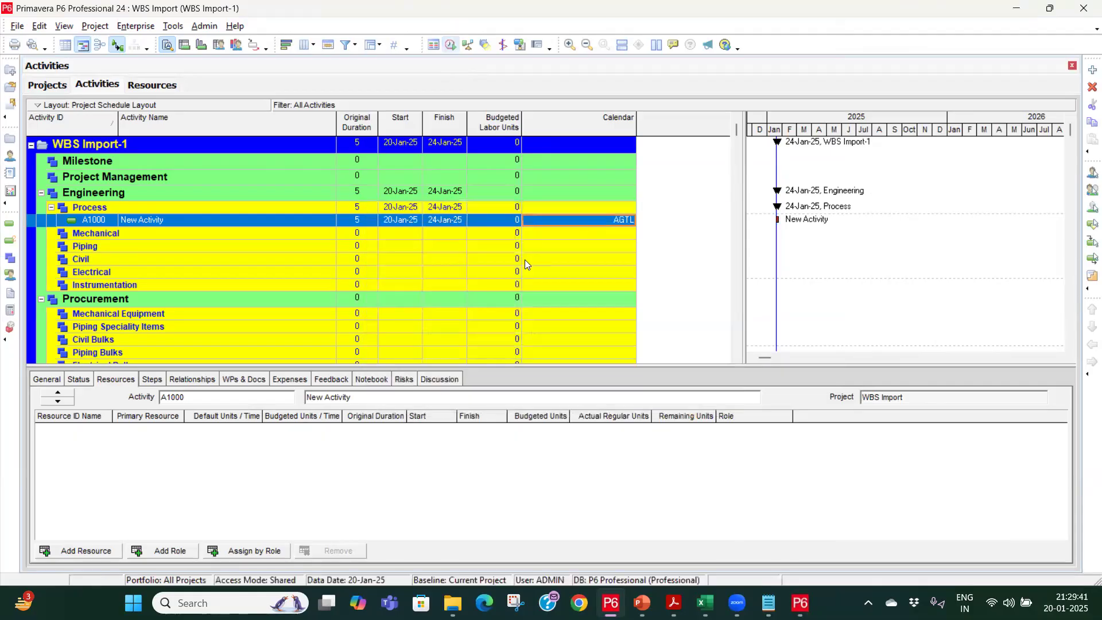
Set the original duration of activity A1000 under Process to 10 days.
click(362, 221)
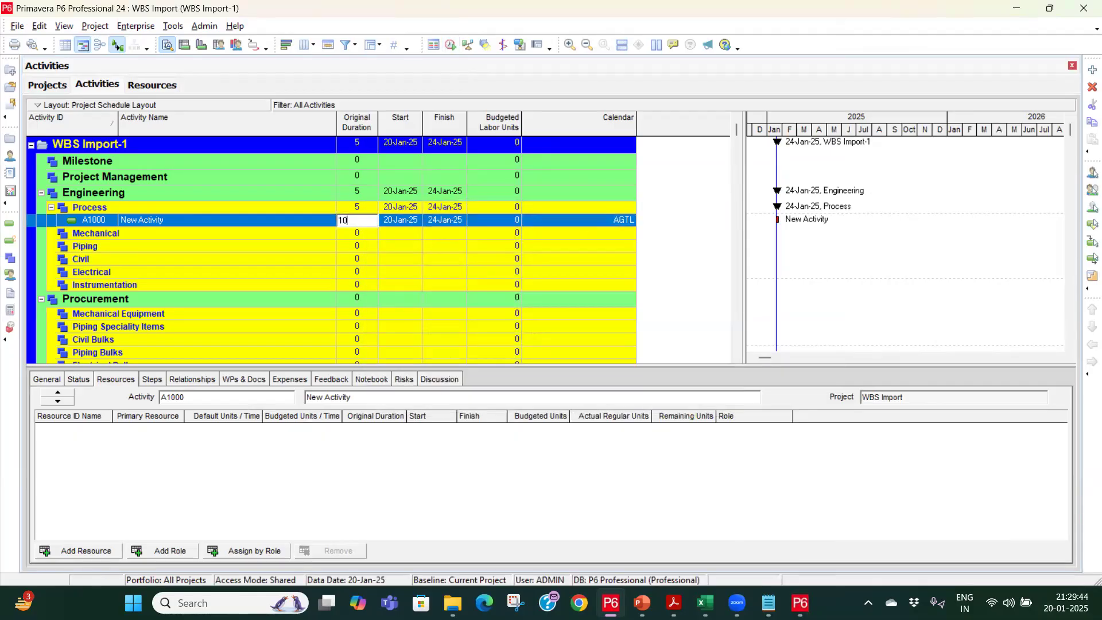
click(424, 256)
click(448, 221)
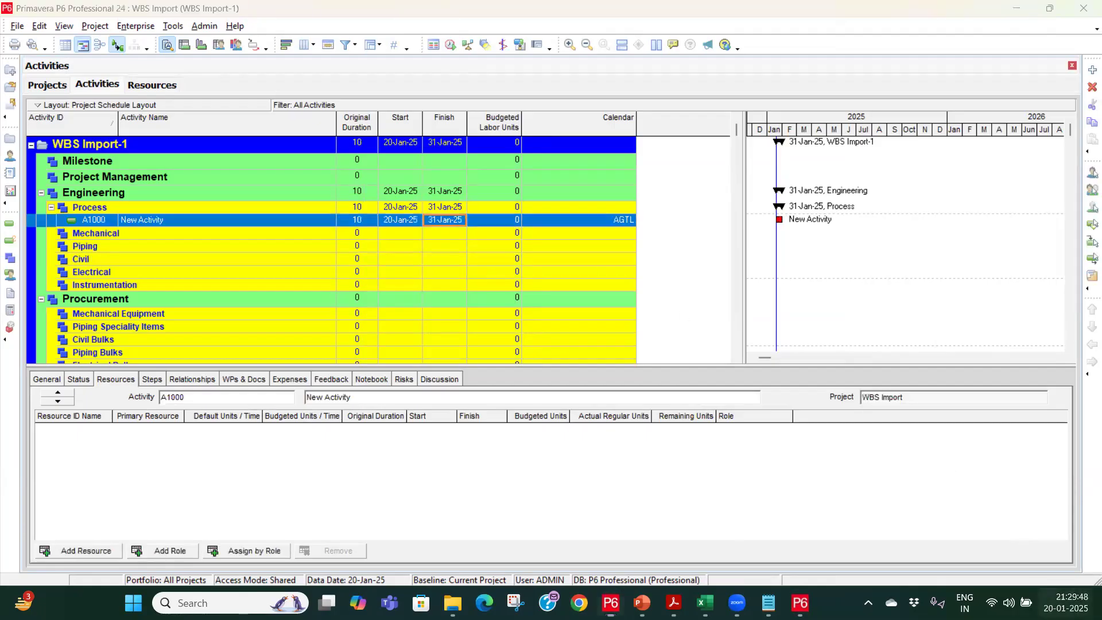
Check the January 2025 dates against A1000's finish date in the Windows date calendar, clearing the pending notifications.
click(1065, 602)
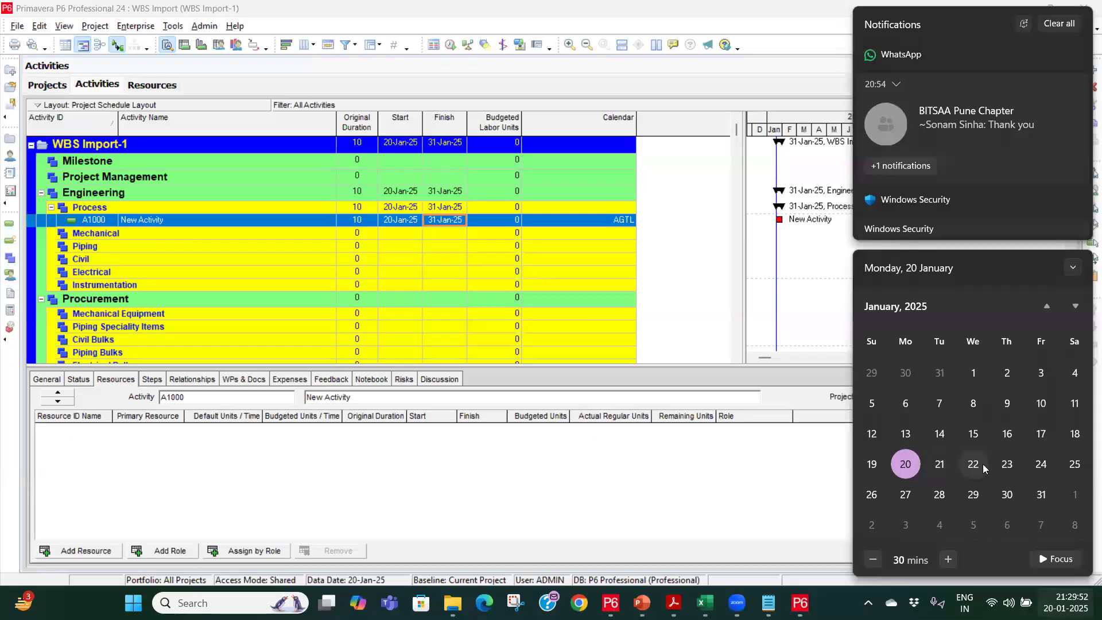
click(1060, 26)
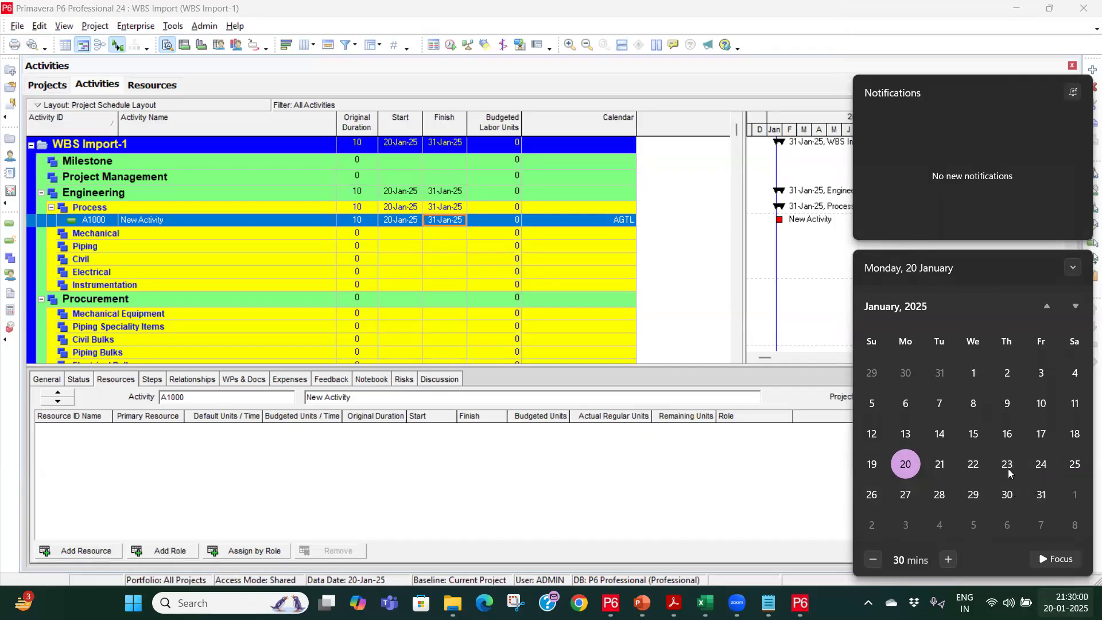
click(621, 220)
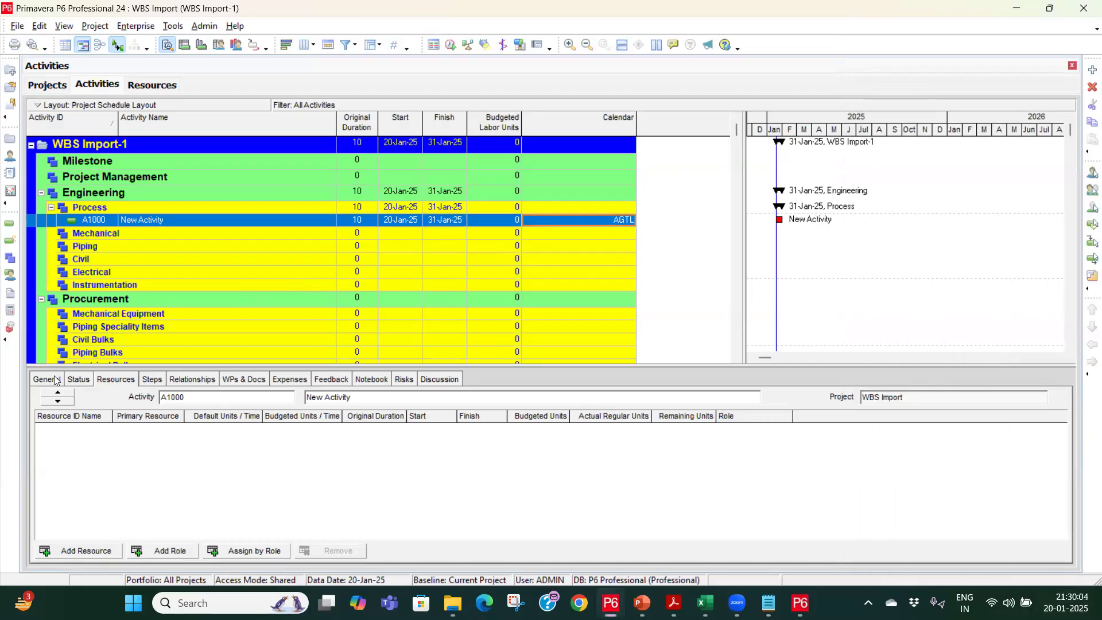
Set the activity type of A1000 to Resource Dependent.
click(59, 383)
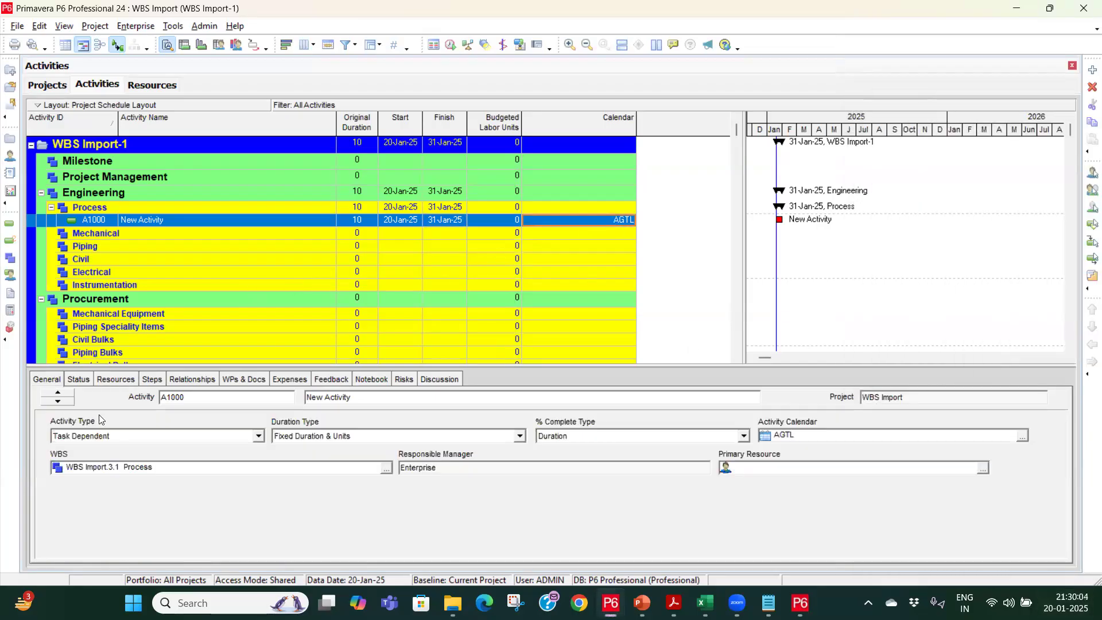
click(195, 440)
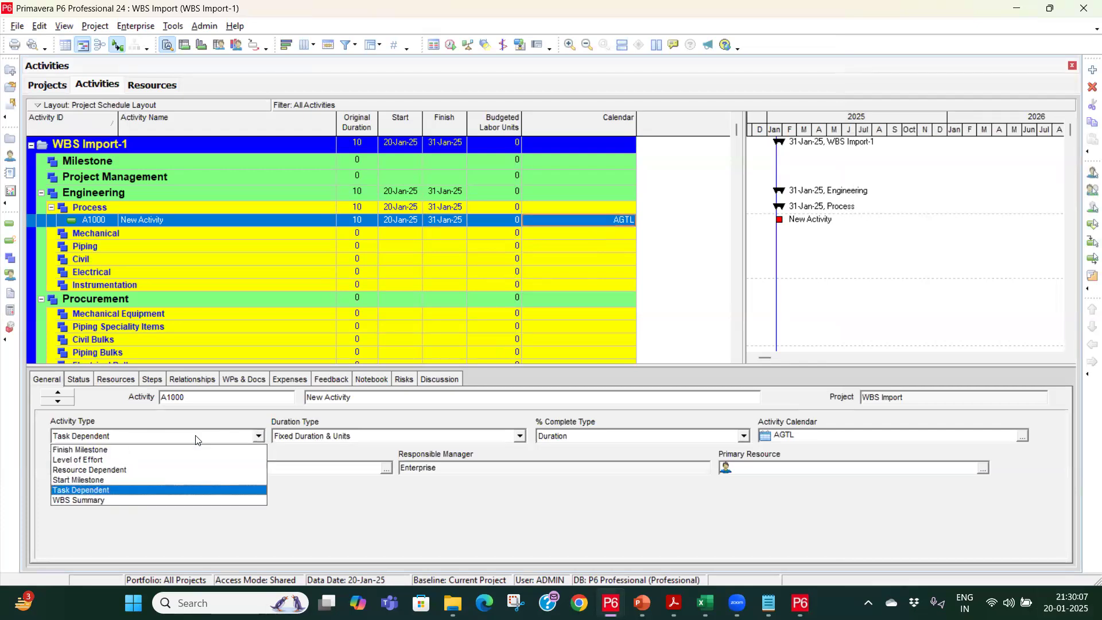
click(139, 469)
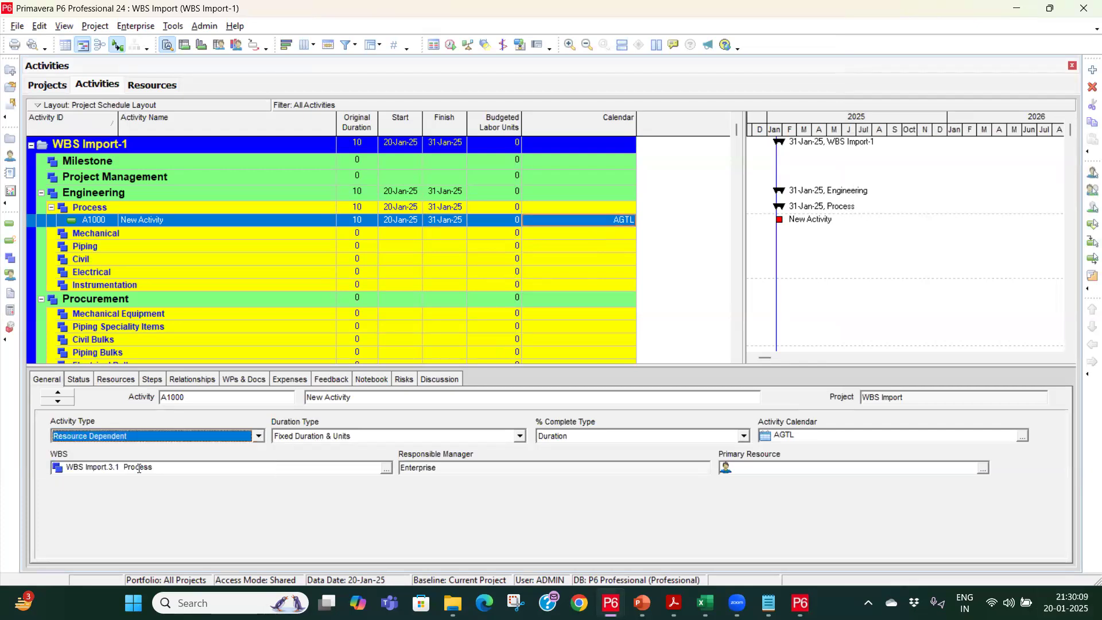
Assign the Labor Skilled resource (L-2) to activity A1000.
click(116, 380)
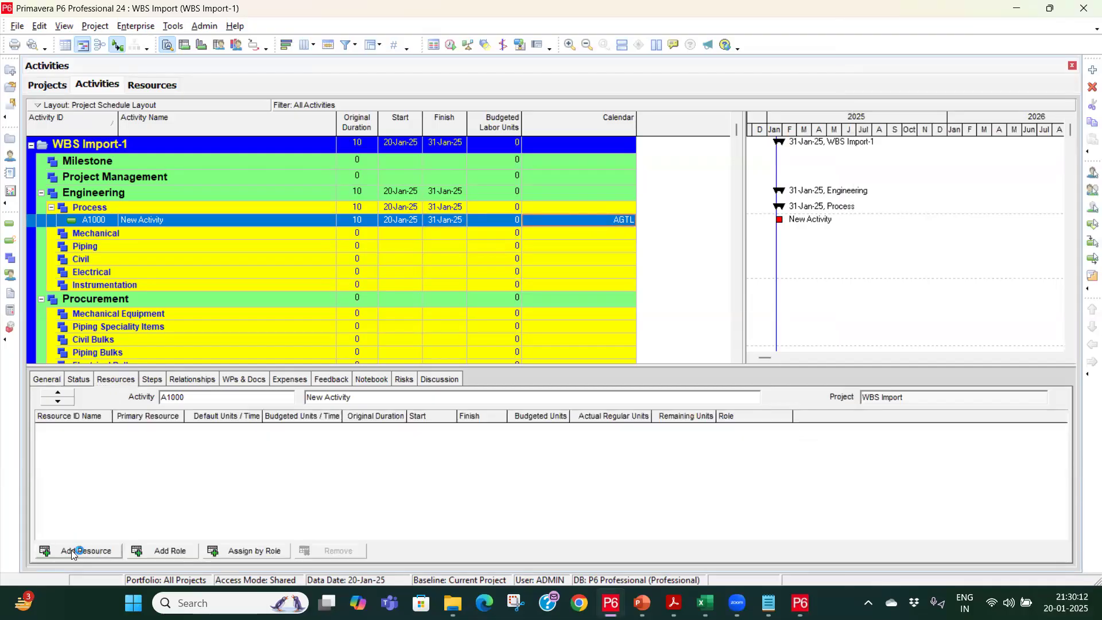
click(813, 479)
click(984, 335)
click(984, 258)
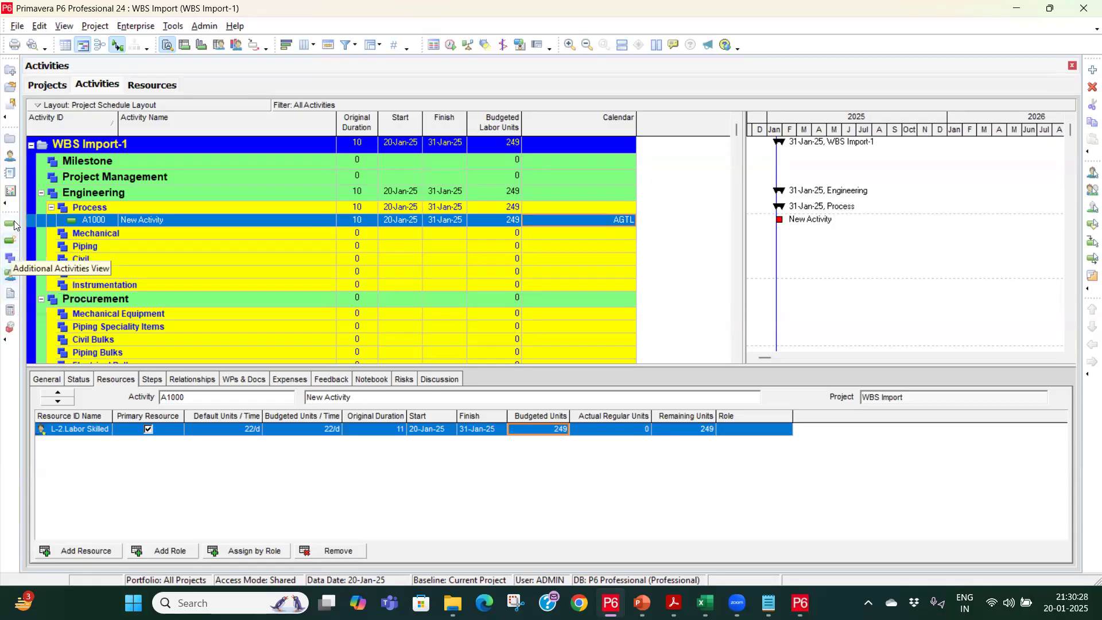
In the Resources view, enable Auto Compute Actuals for the Labor Skilled resource (L-2).
click(11, 156)
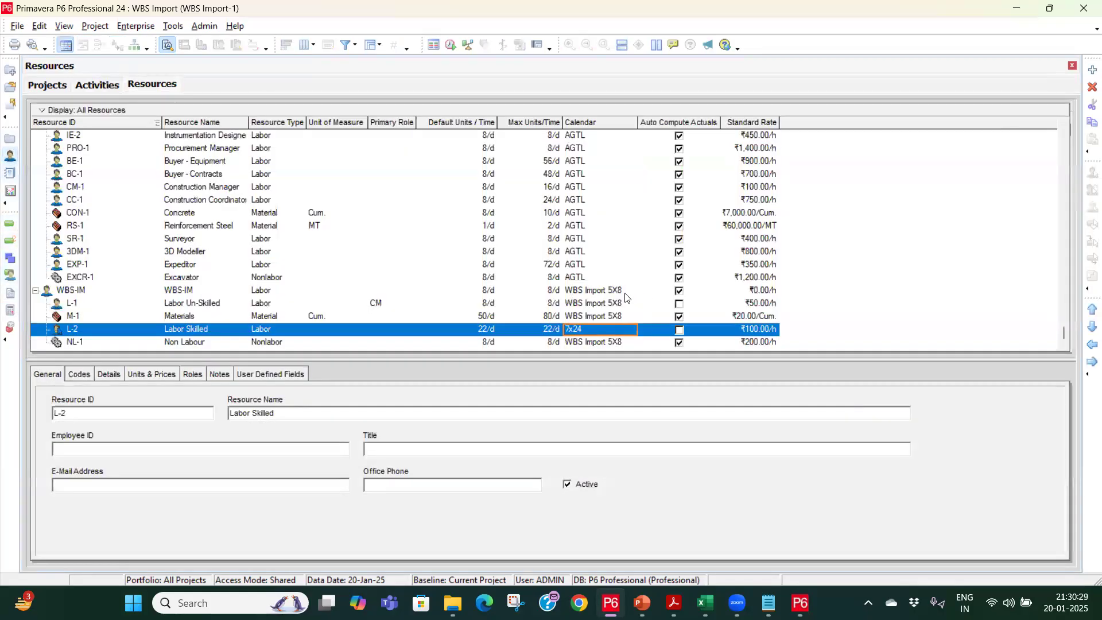
click(680, 332)
click(680, 332)
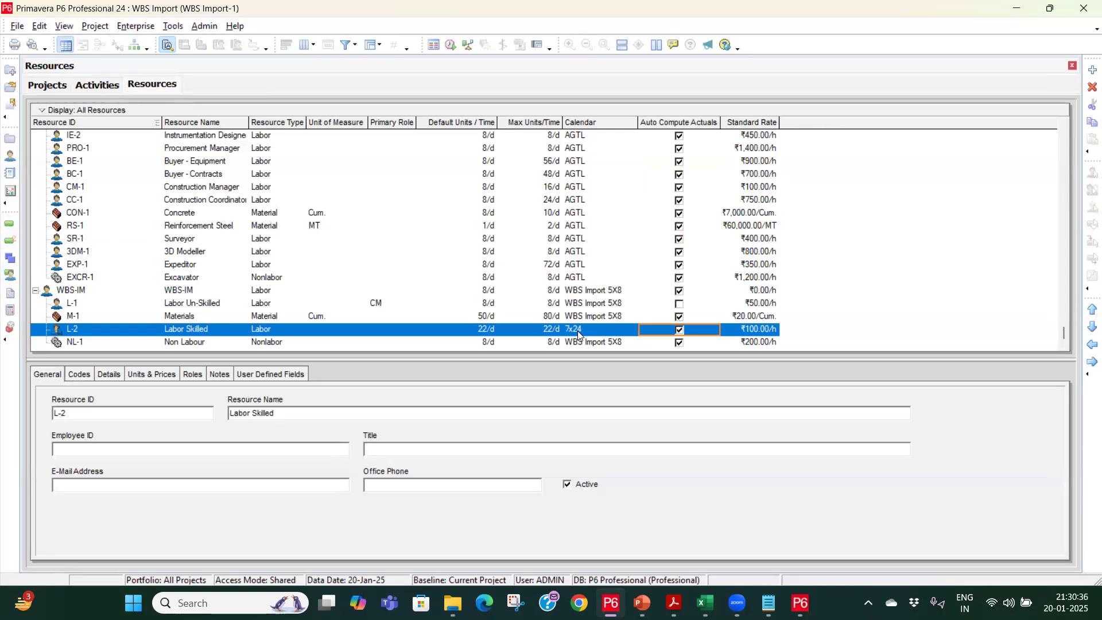
Return to the Activities view, reschedule the project, and select A1000 to review its start date.
click(9, 224)
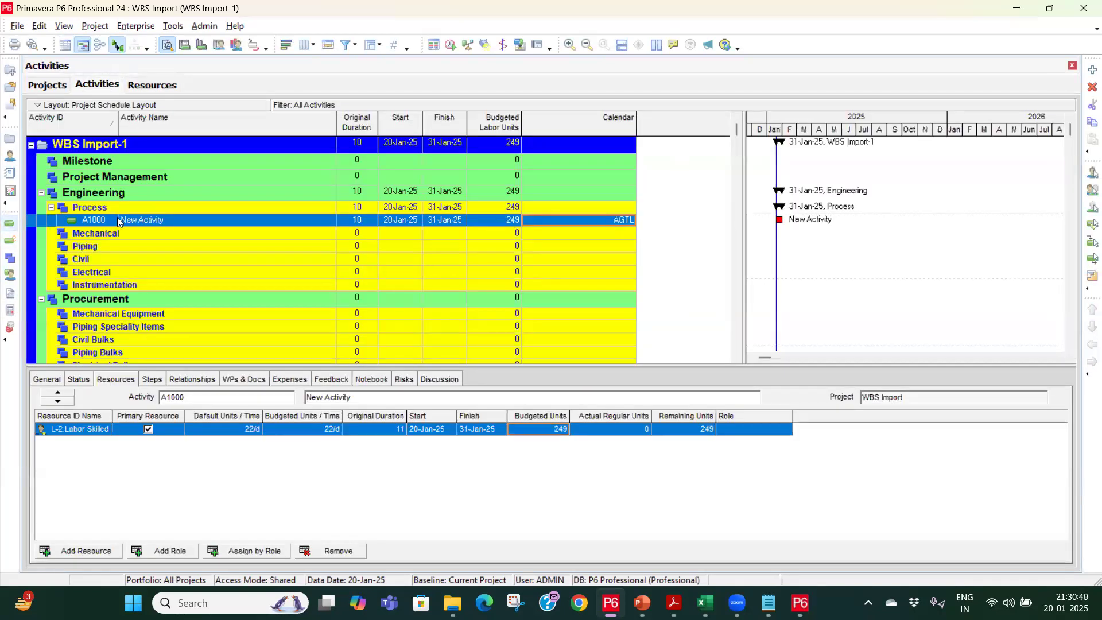
click(449, 46)
click(684, 269)
click(387, 235)
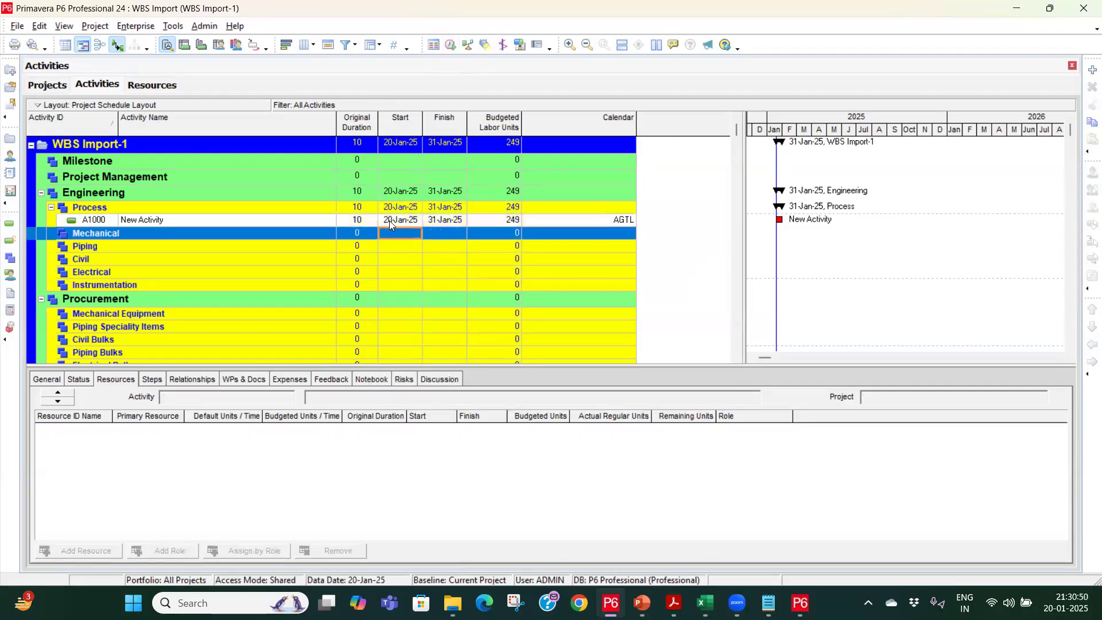
click(389, 220)
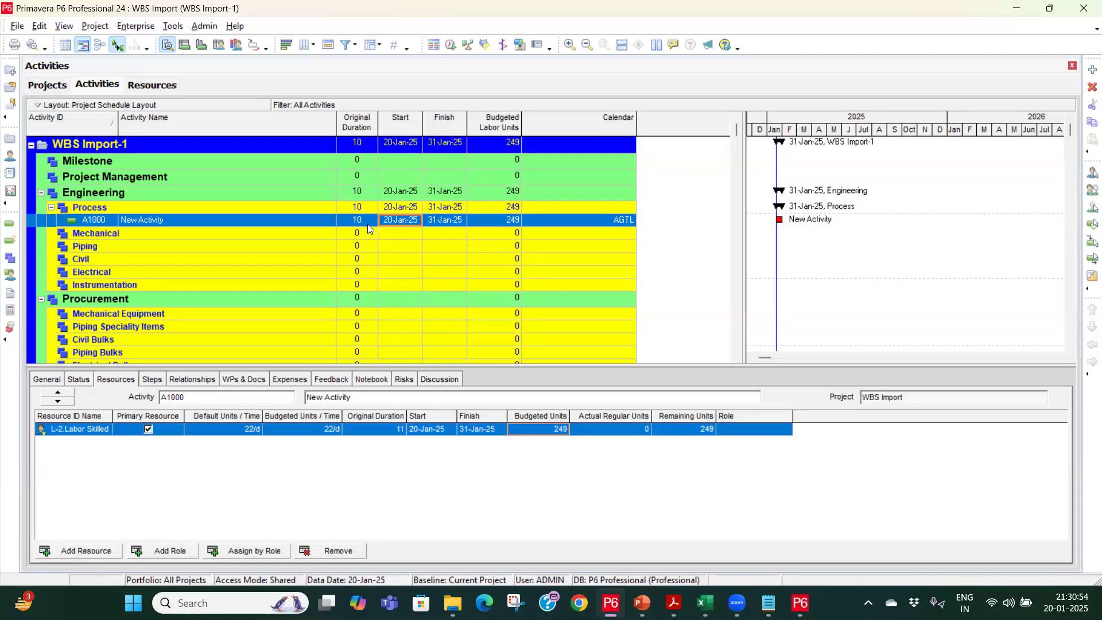
Review A1000's activity type options, keeping Resource Dependent, and check its resource assignment.
click(50, 381)
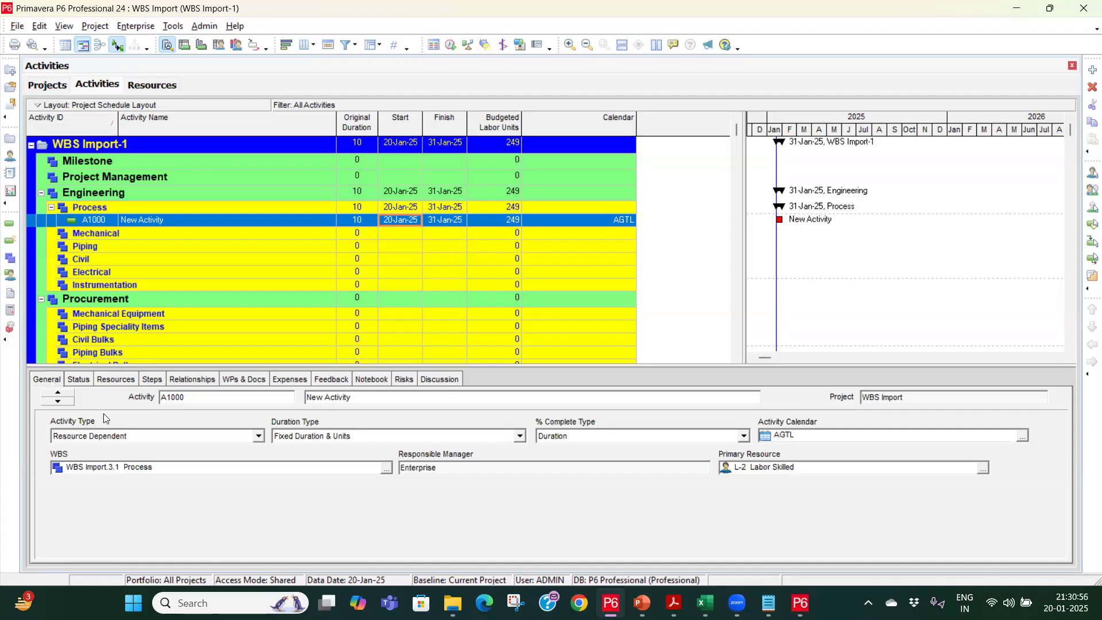
click(115, 435)
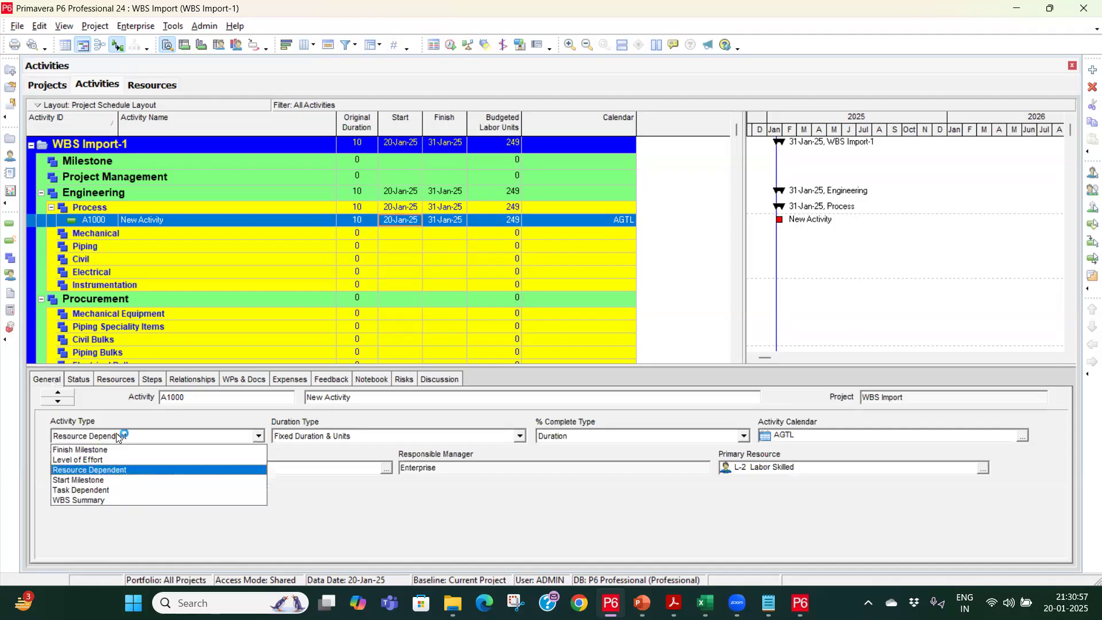
click(117, 470)
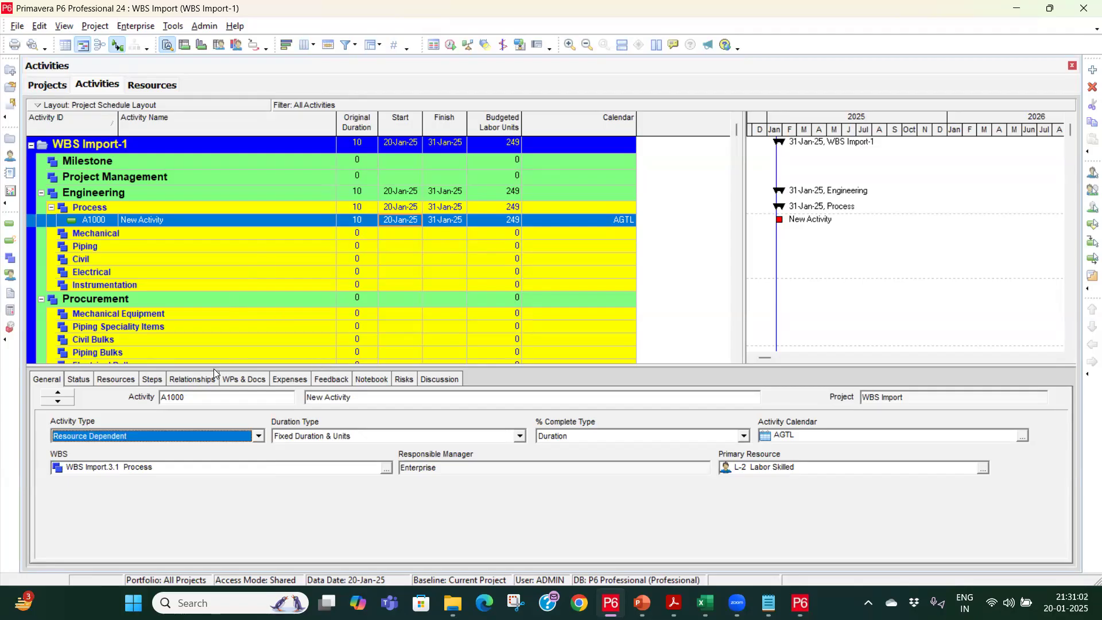
click(115, 380)
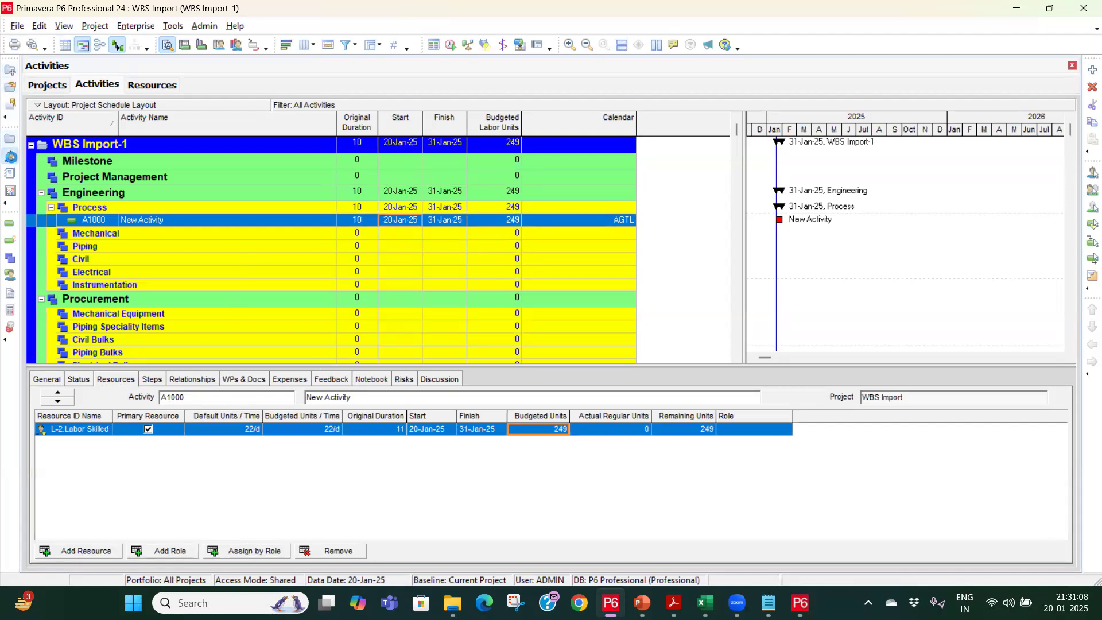
In the Resources view, change the calendar of the Labor Skilled resource (L-2) to 6x24.
click(11, 156)
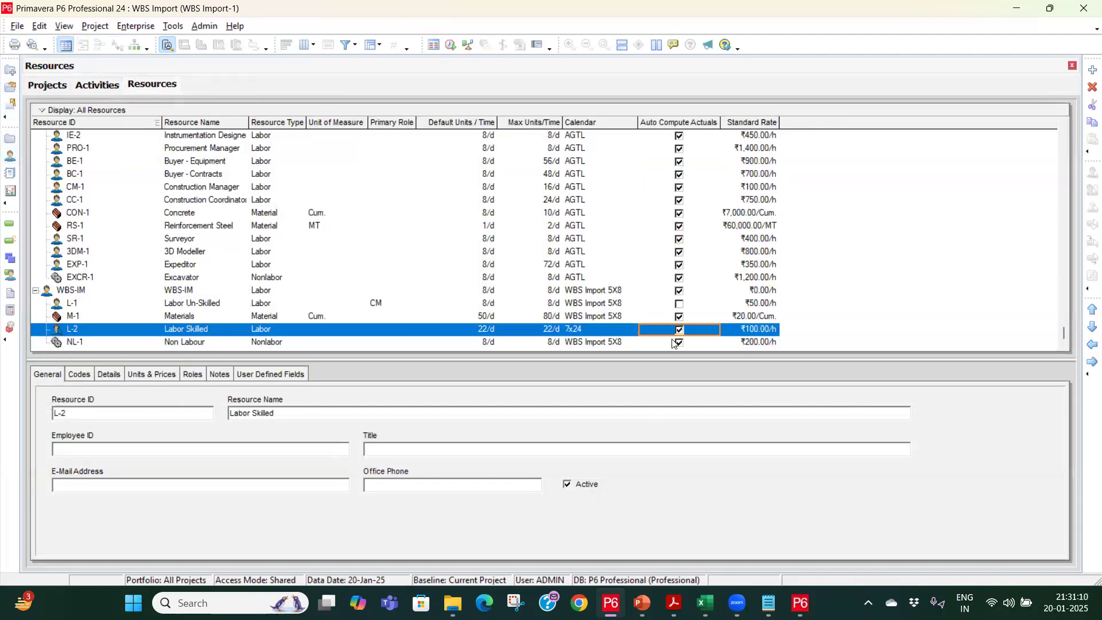
click(628, 328)
click(629, 328)
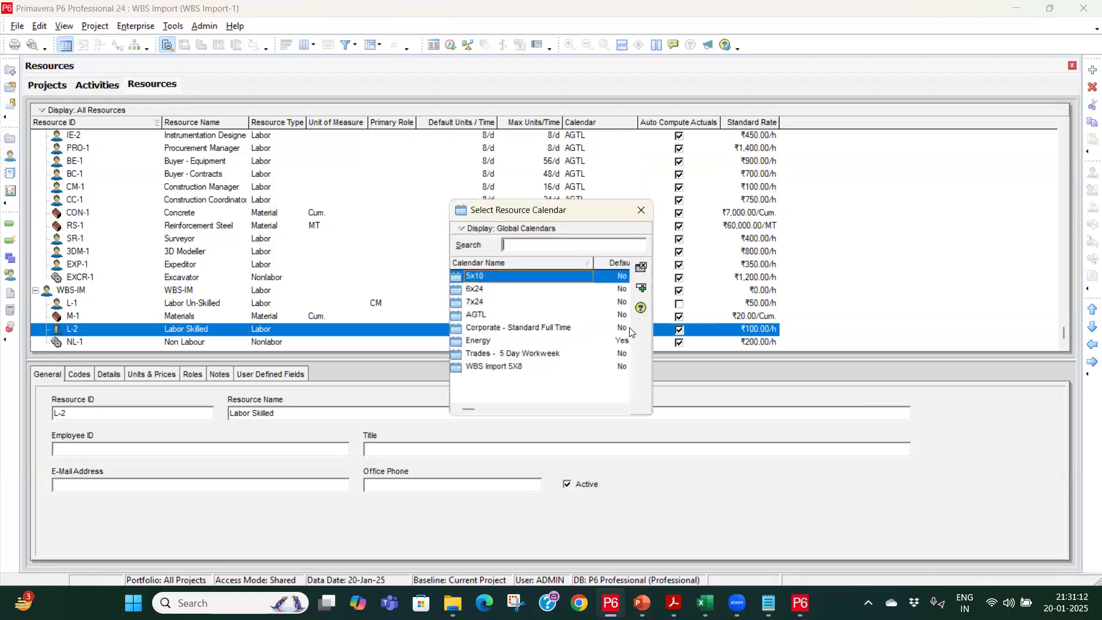
click(515, 303)
click(507, 288)
click(641, 288)
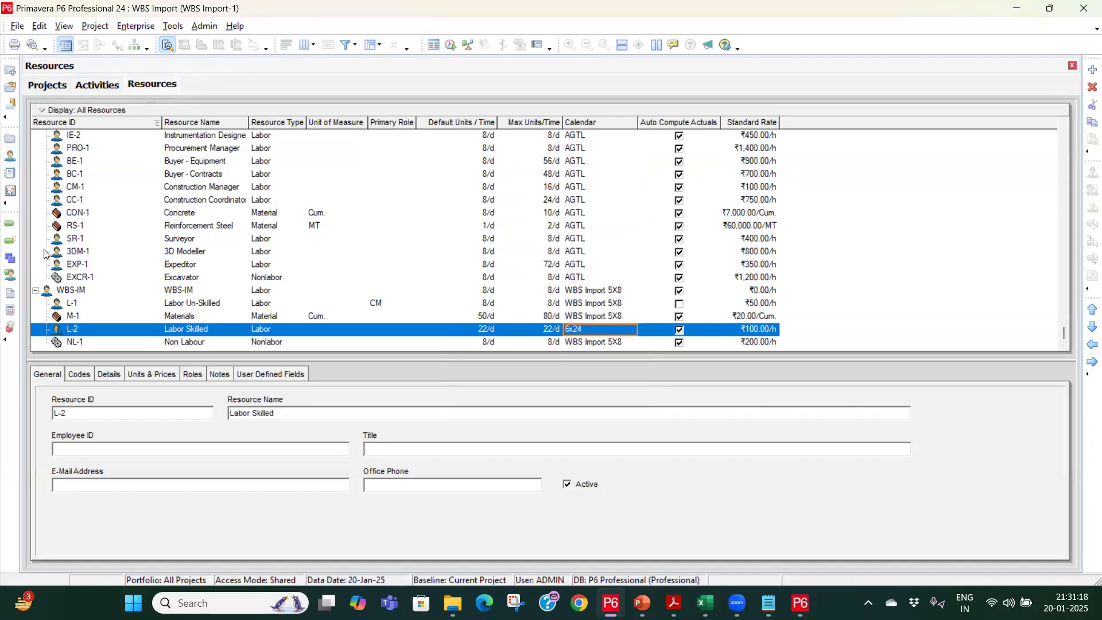
Reschedule the project from the Activities view with the changed resource calendar and check A1000's duration and finish date.
click(8, 225)
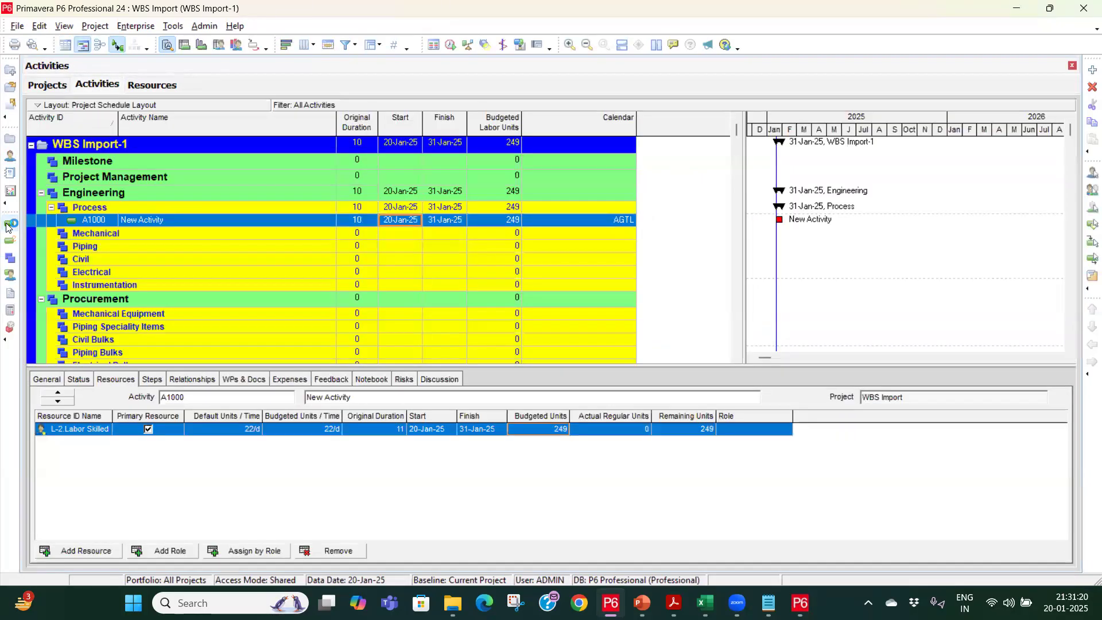
click(451, 45)
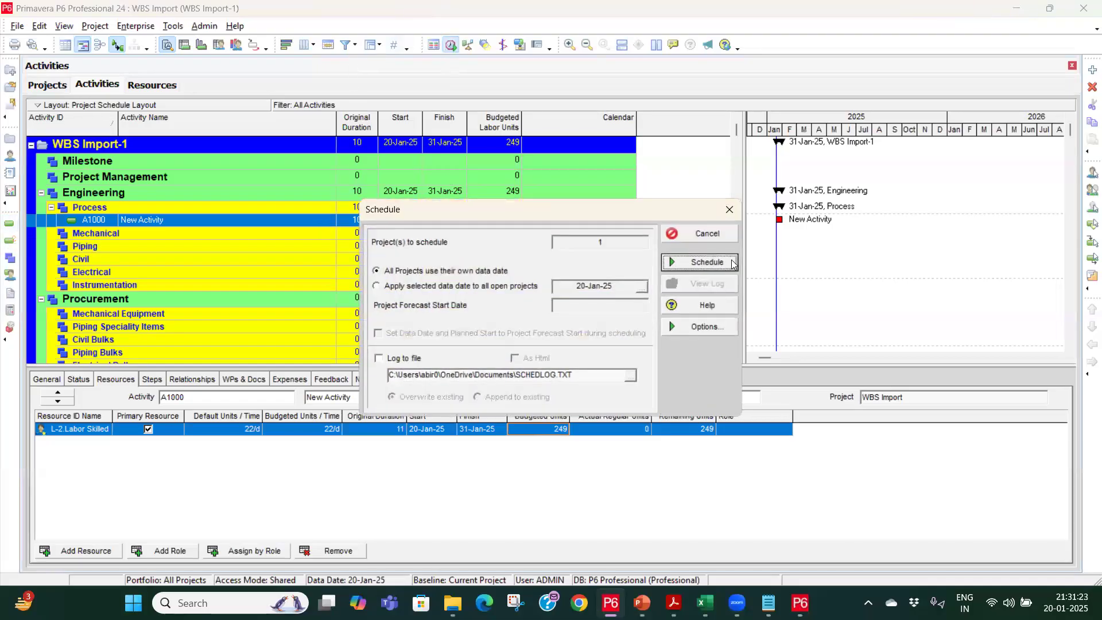
click(730, 262)
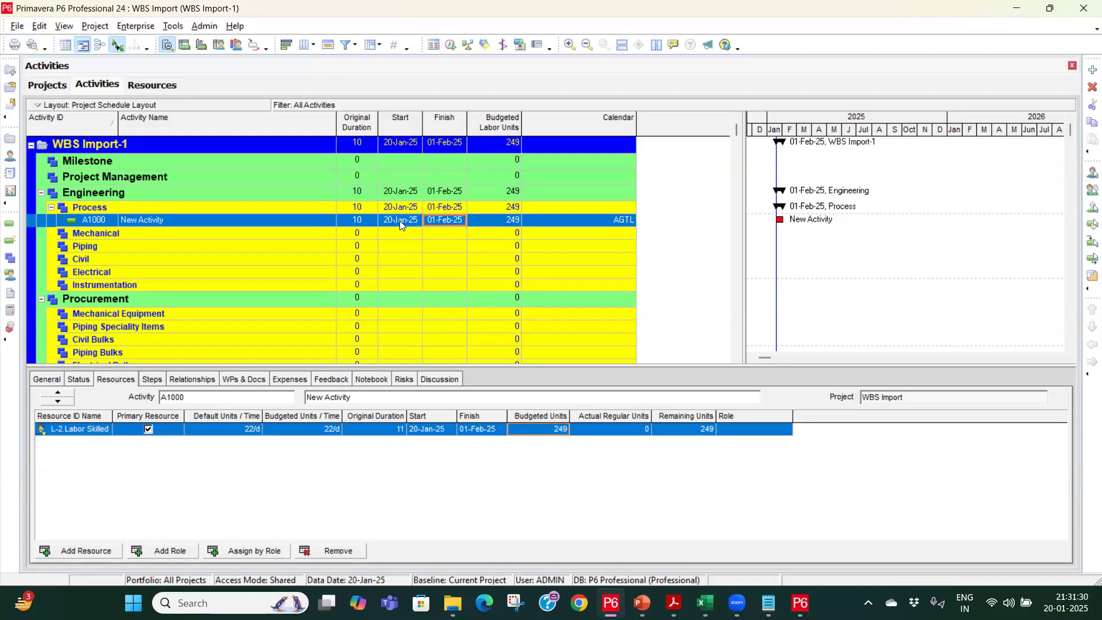
click(445, 221)
click(366, 224)
click(450, 221)
Set the activity type of A1000 to Task Dependent.
click(51, 381)
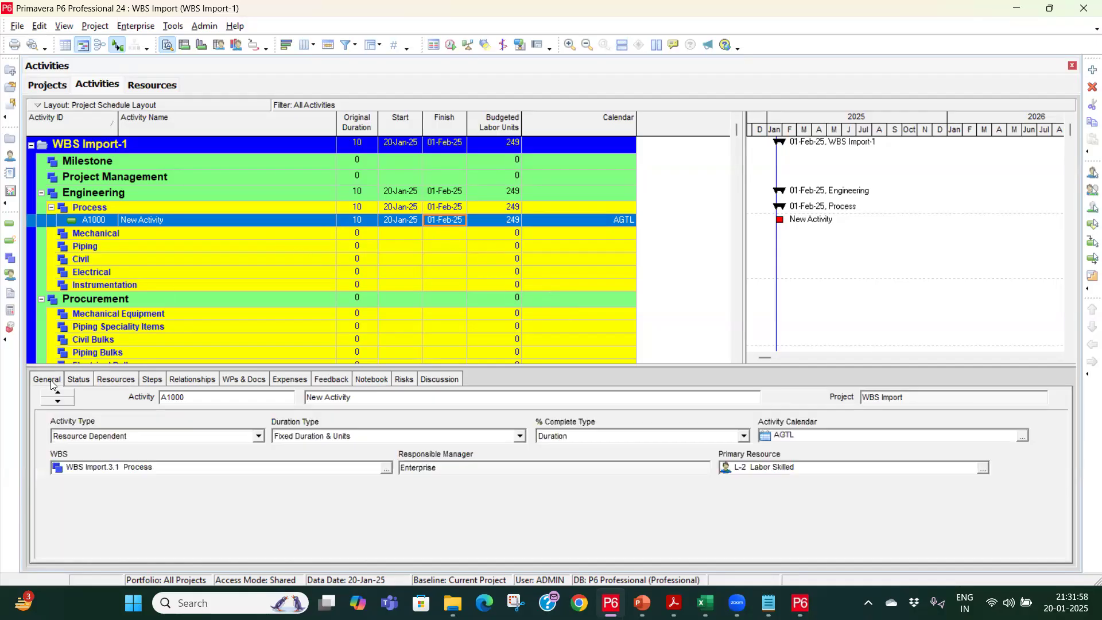
click(104, 438)
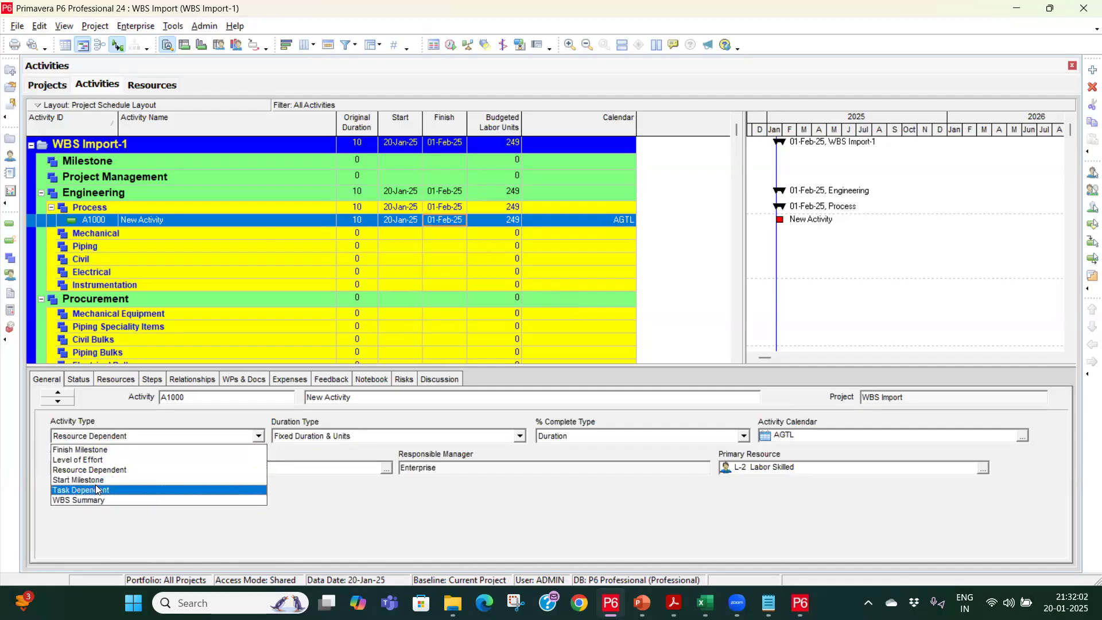
click(96, 490)
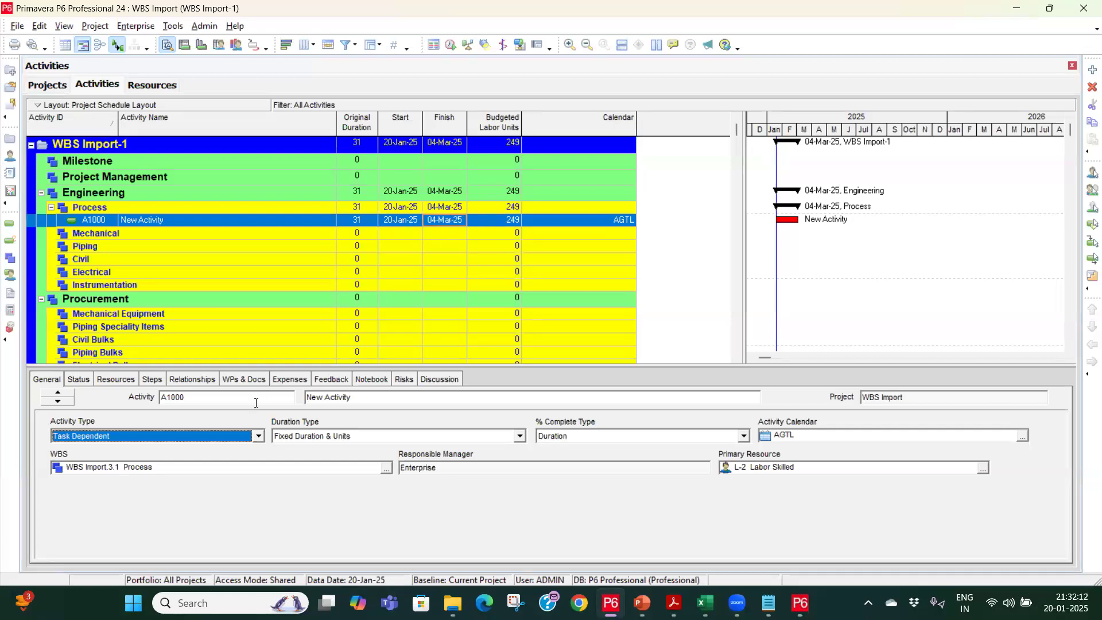
Switch activity A1000's type to Resource Dependent, and set it back to Task Dependent.
click(234, 440)
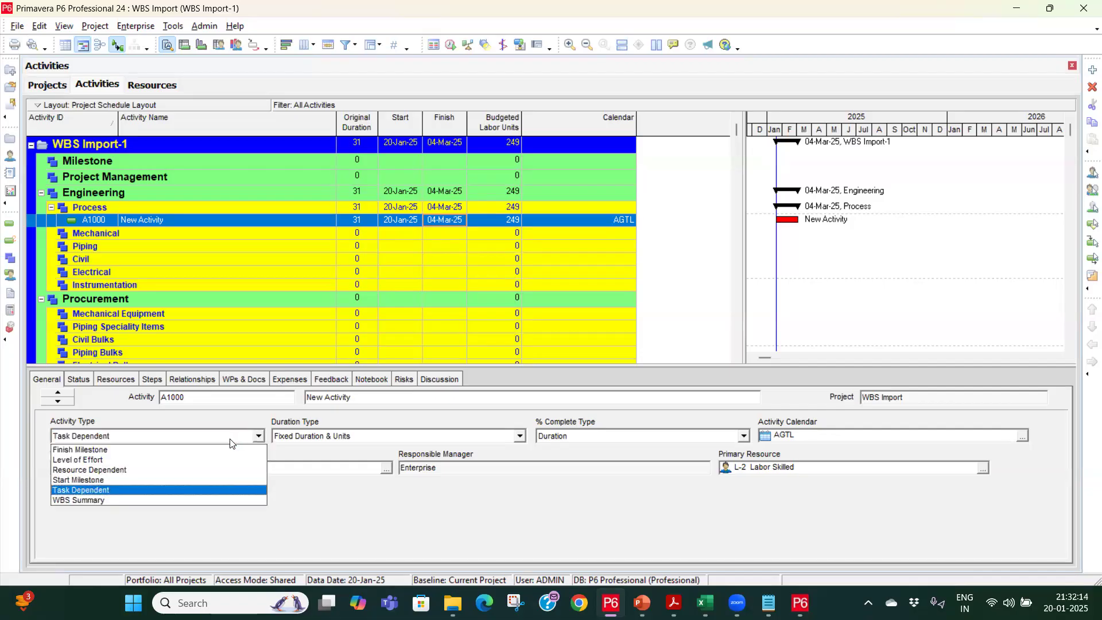
click(216, 467)
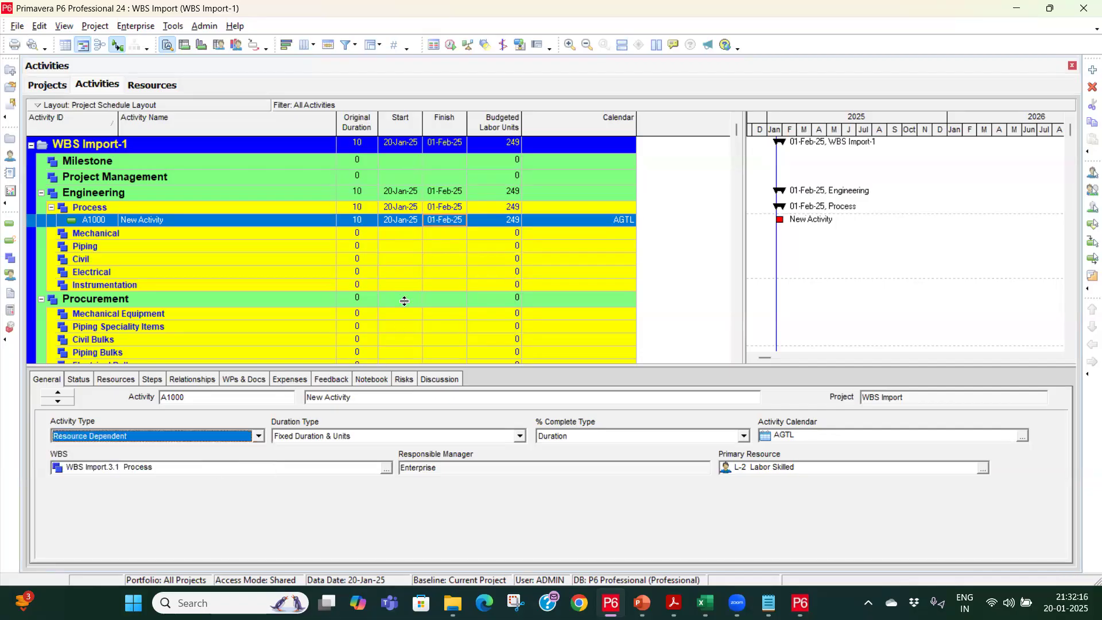
click(138, 441)
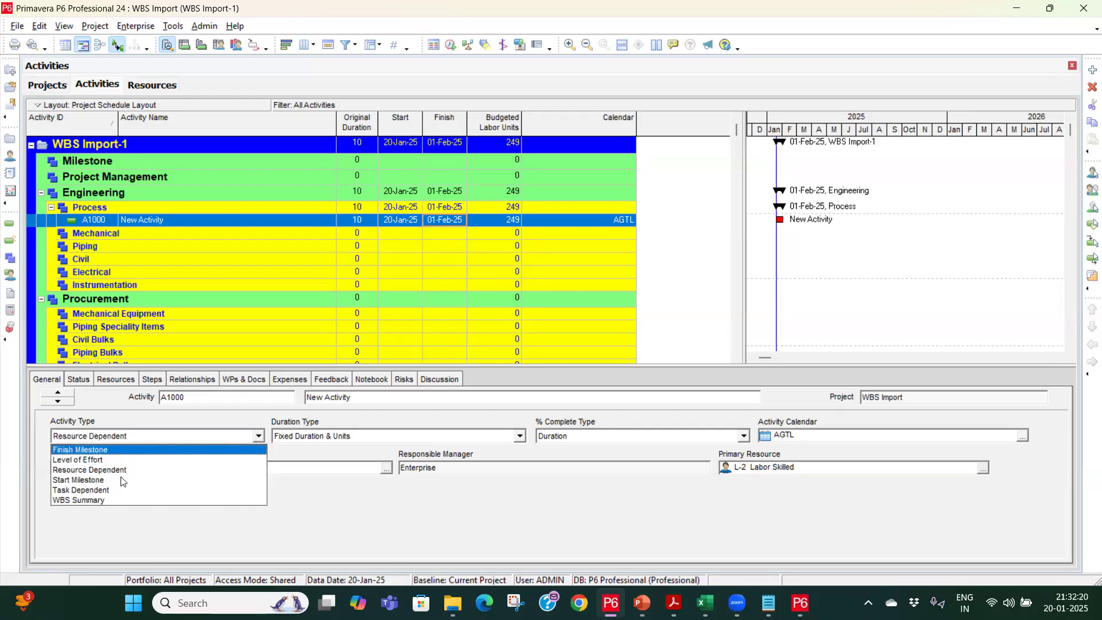
click(126, 490)
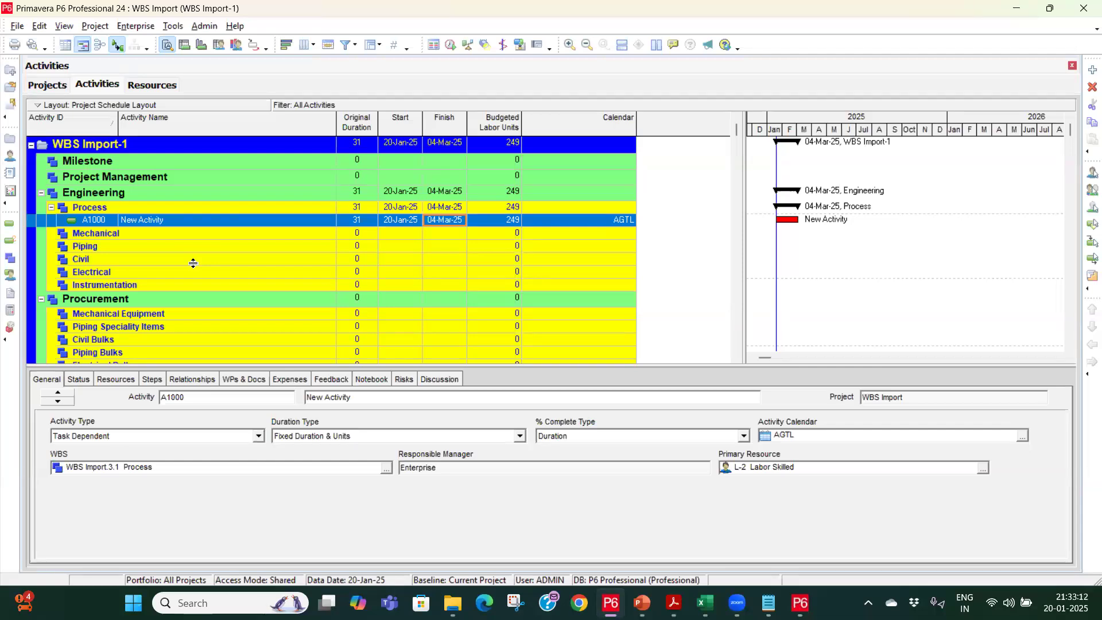
Add a project-level calendar copied from the global calendar Corporate - Standard Full Time.
click(174, 26)
mouse_move(136, 25)
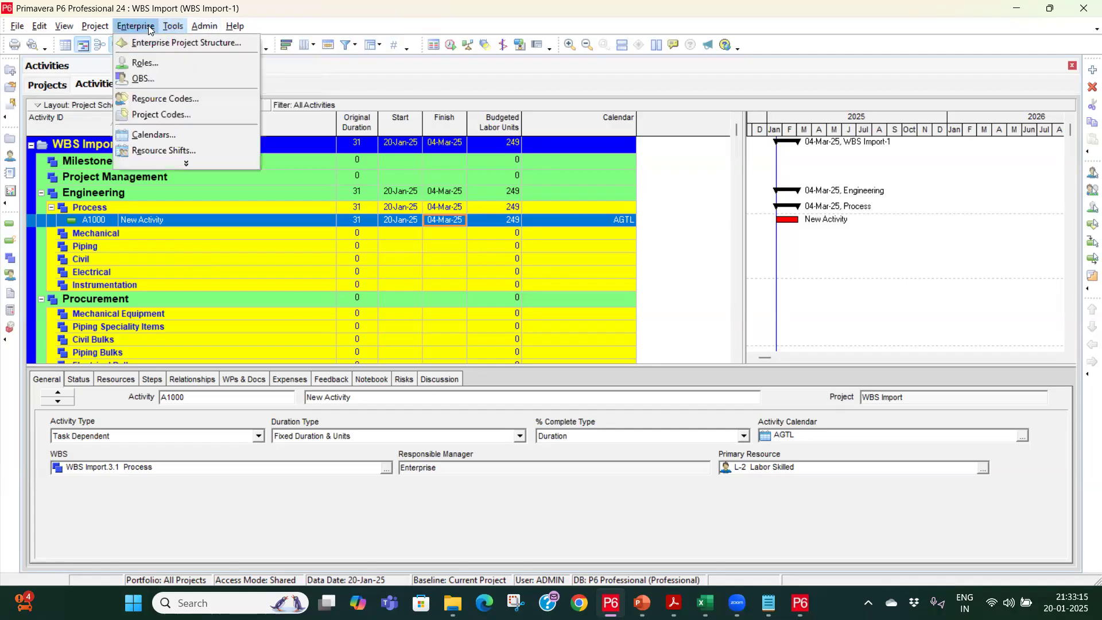
click(150, 134)
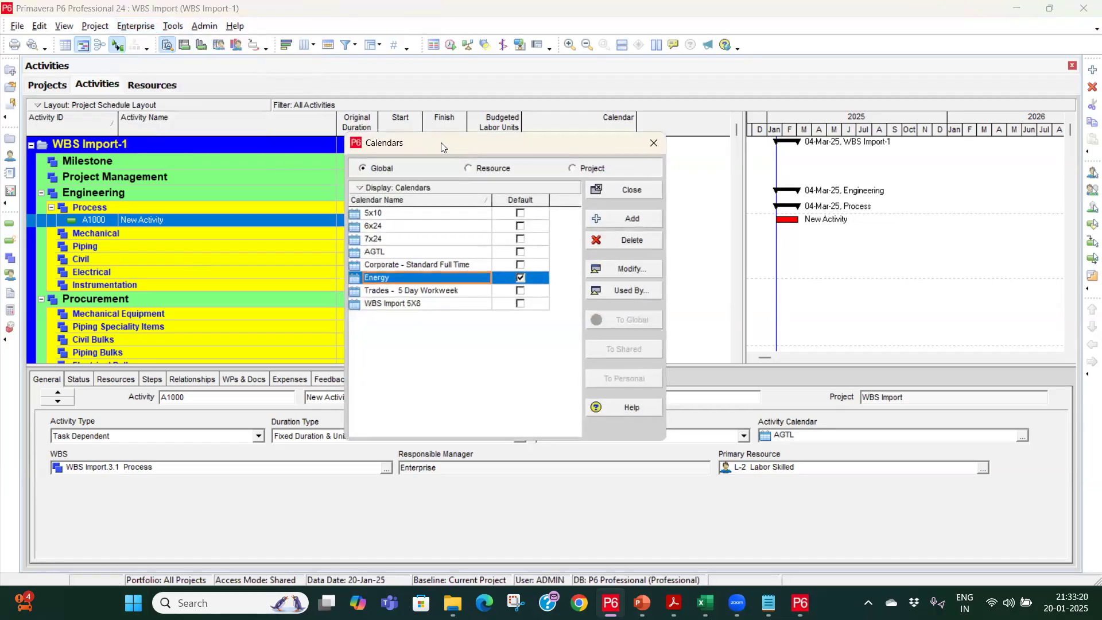
click(471, 144)
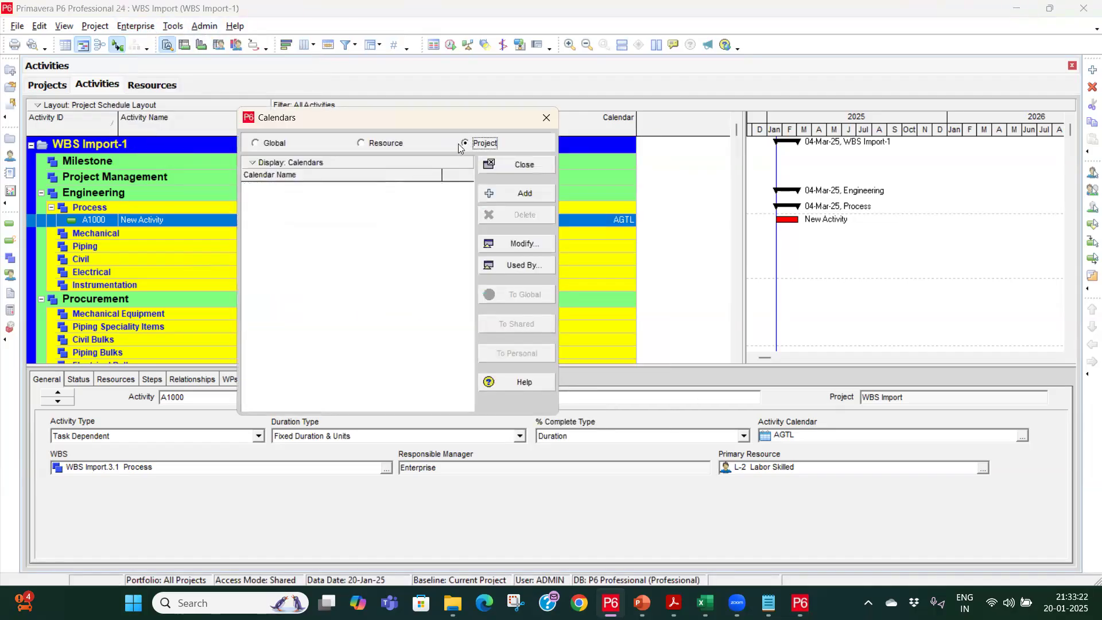
click(499, 195)
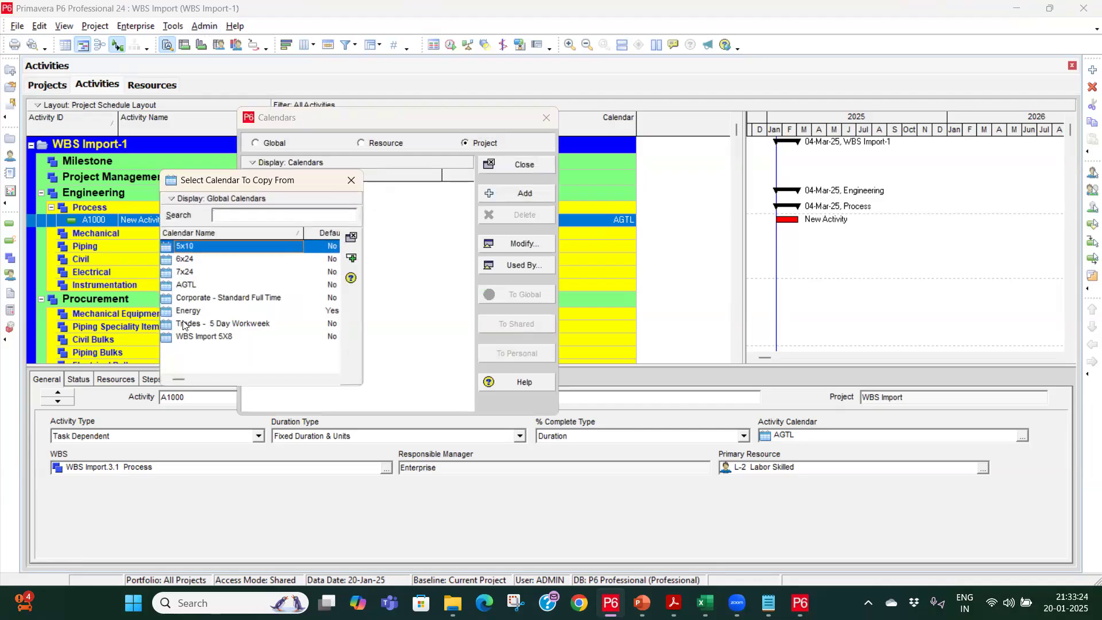
click(198, 300)
click(351, 260)
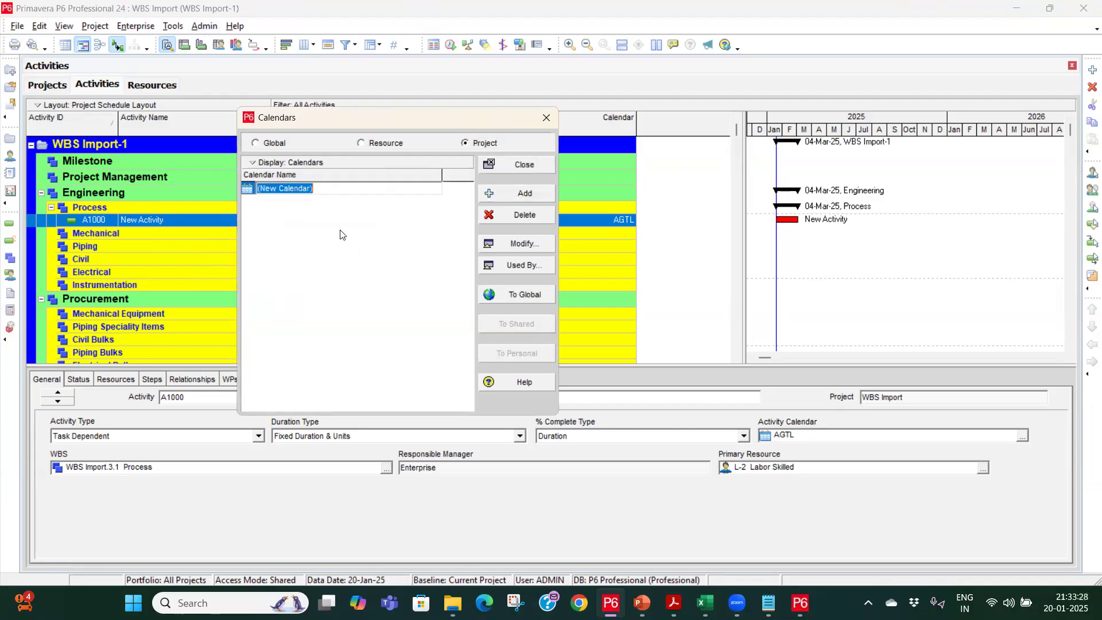
Name the new project calendar 5*10.
text(7810)
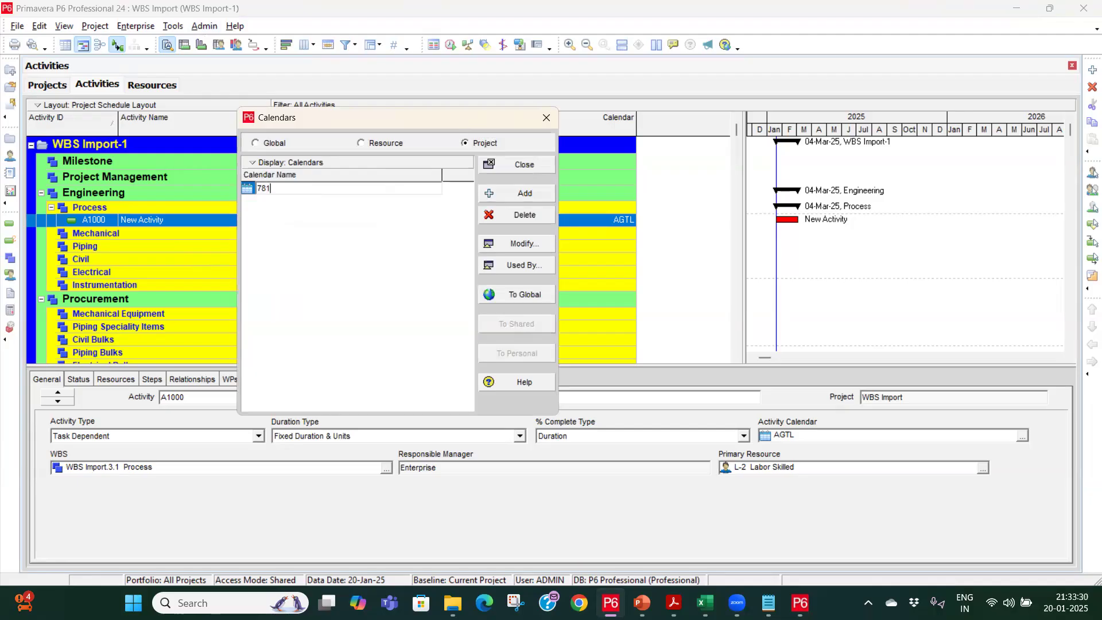
key(BackSpace)
key(BackSpace)
key(BackSpace)
text(8)
key(BackSpace)
key(BackSpace)
text(5)
text(8)
key(BackSpace)
text(*10)
key(Return)
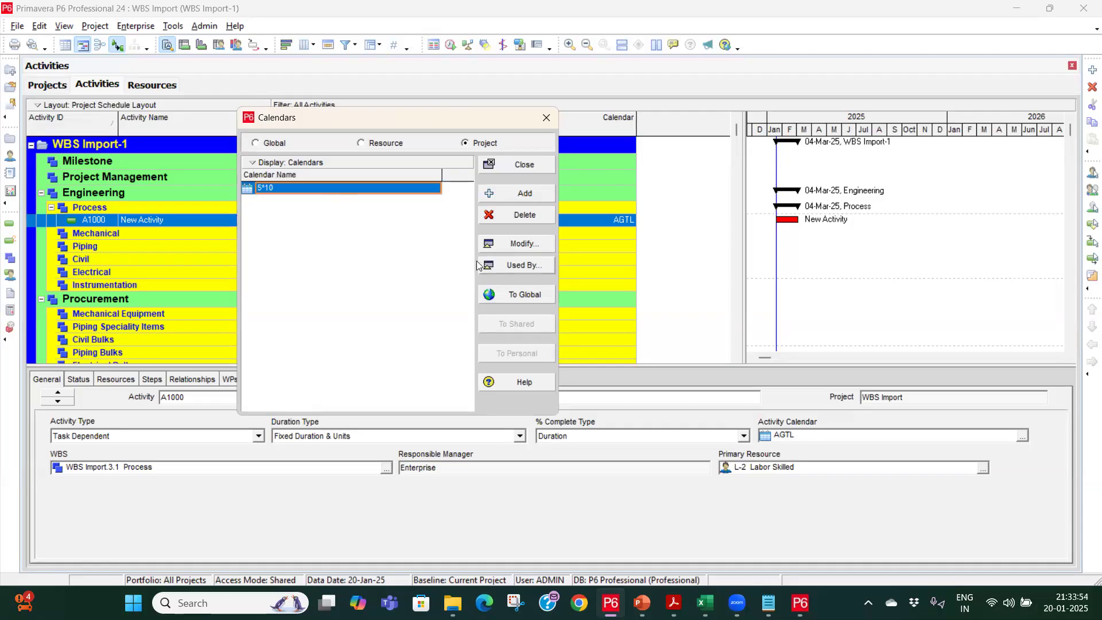
Set the 5*10 calendar's standard work hours to 10 for each day from Monday to Friday.
click(514, 245)
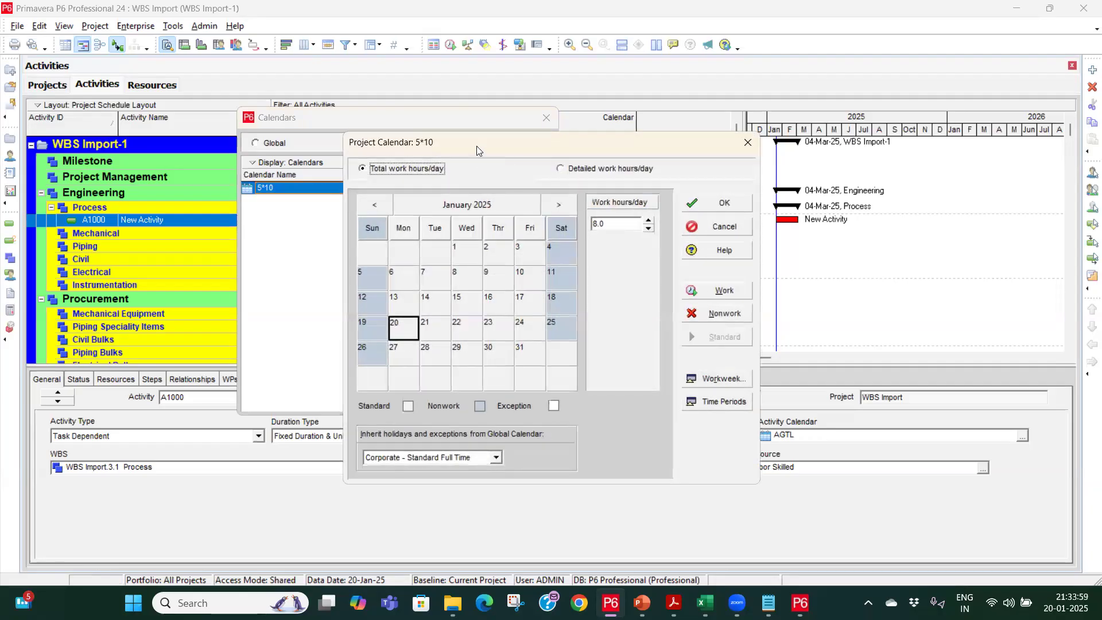
drag(476, 146, 503, 144)
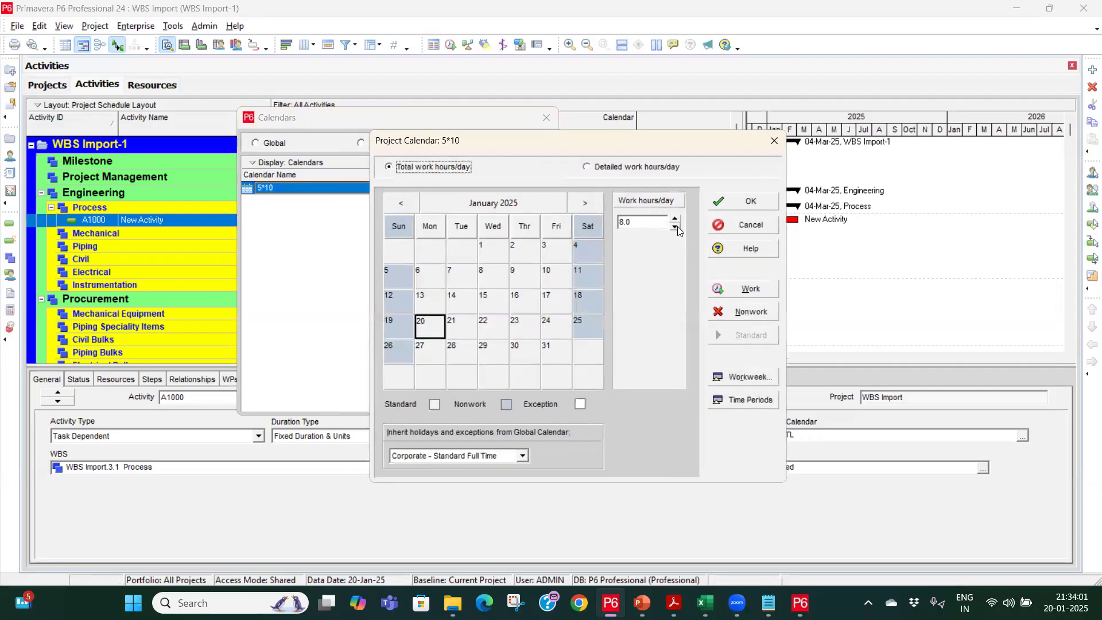
click(742, 378)
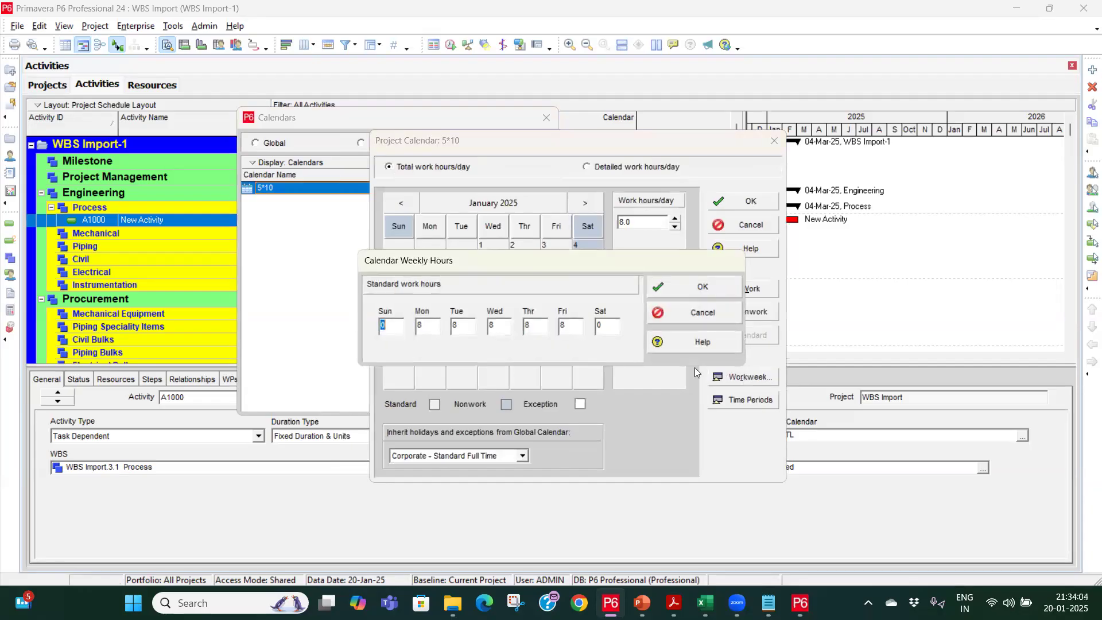
key(Tab)
text(10)
key(Tab)
text(10)
key(Tab)
text(10)
key(Tab)
text(10)
key(Tab)
text(10)
click(696, 287)
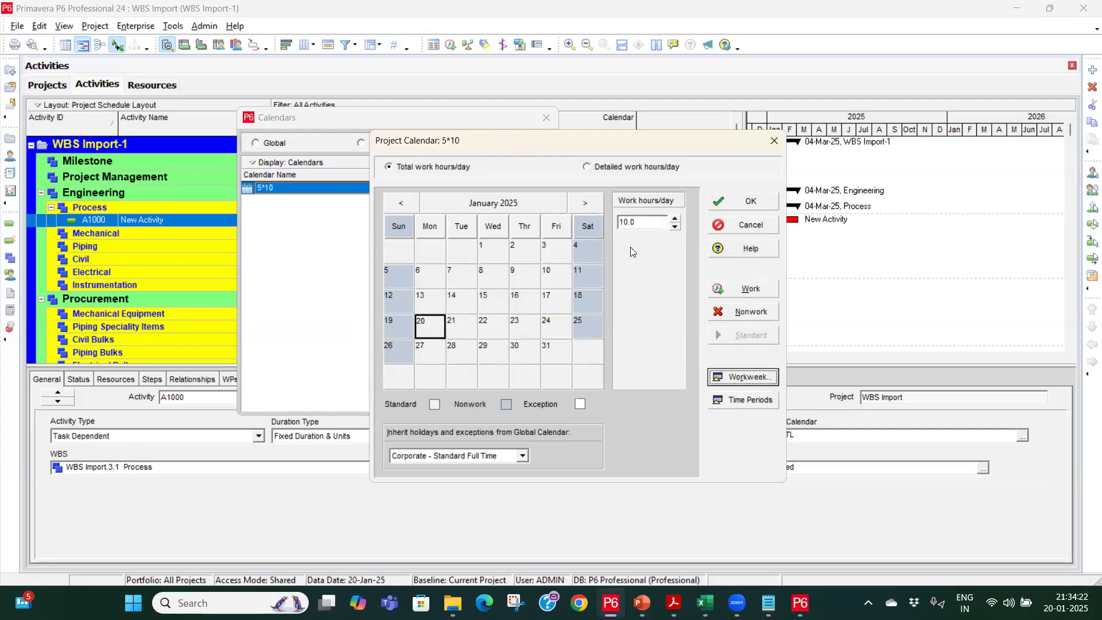
In the 5*10 calendar's detailed workweek, make 07:00–10:00 and 13:00–14:00 nonwork time for Monday to Friday.
click(628, 168)
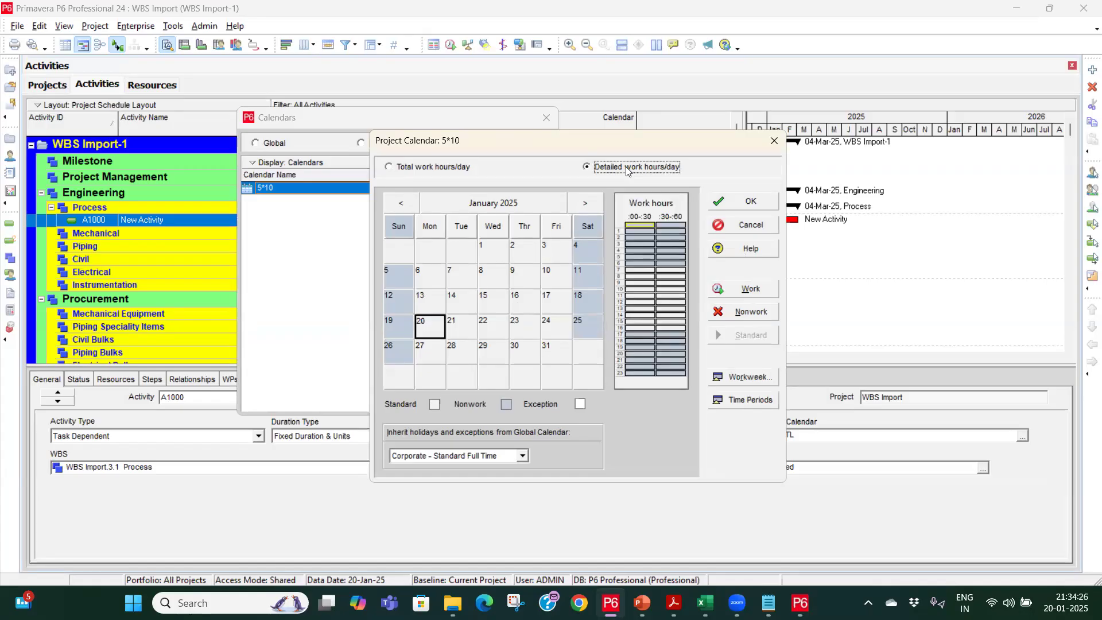
click(758, 378)
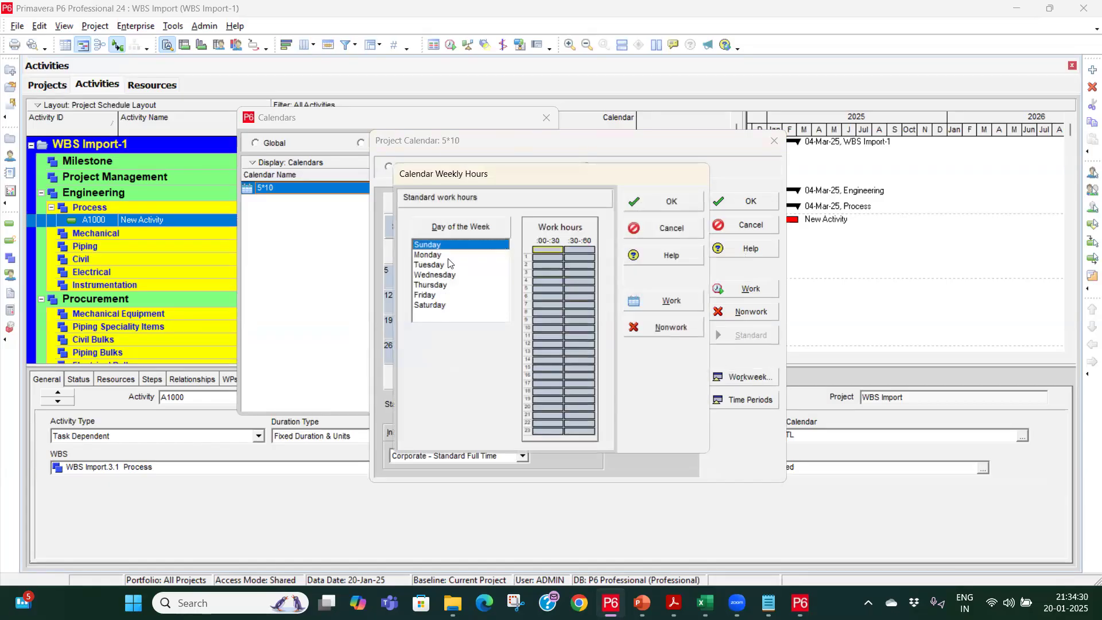
click(451, 256)
shift+click(439, 295)
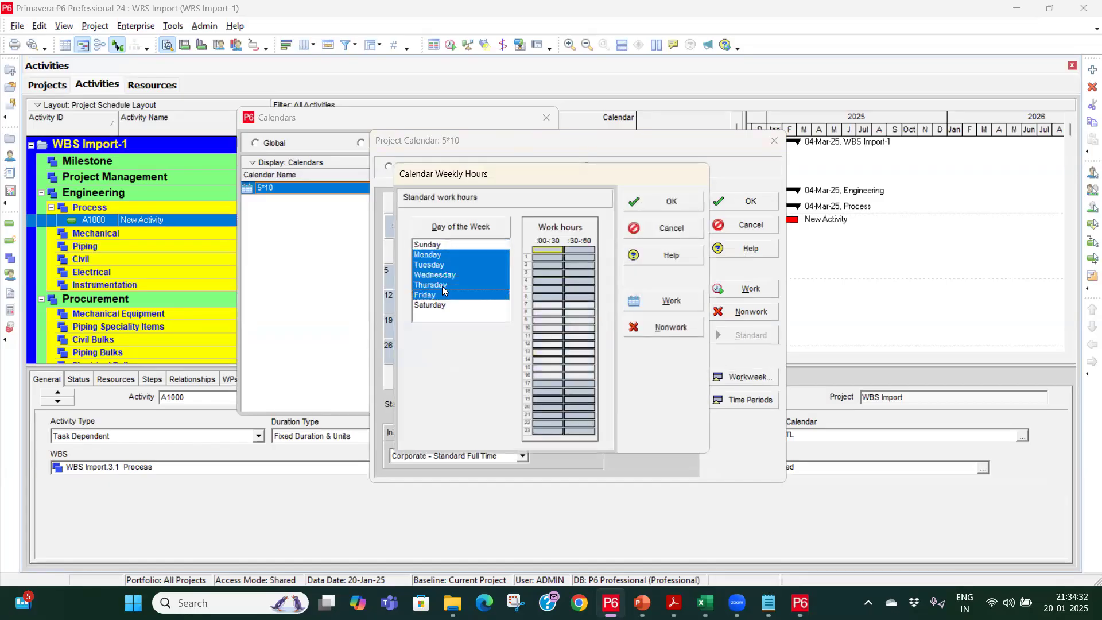
click(575, 305)
click(550, 306)
shift+click(575, 307)
shift+click(549, 320)
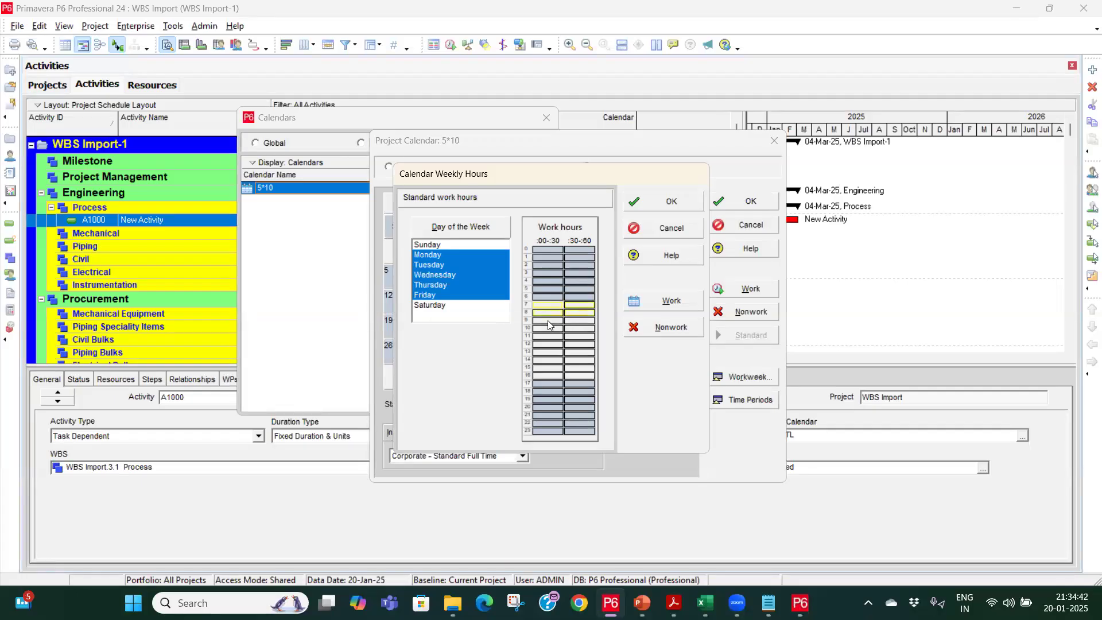
shift+click(577, 324)
click(666, 328)
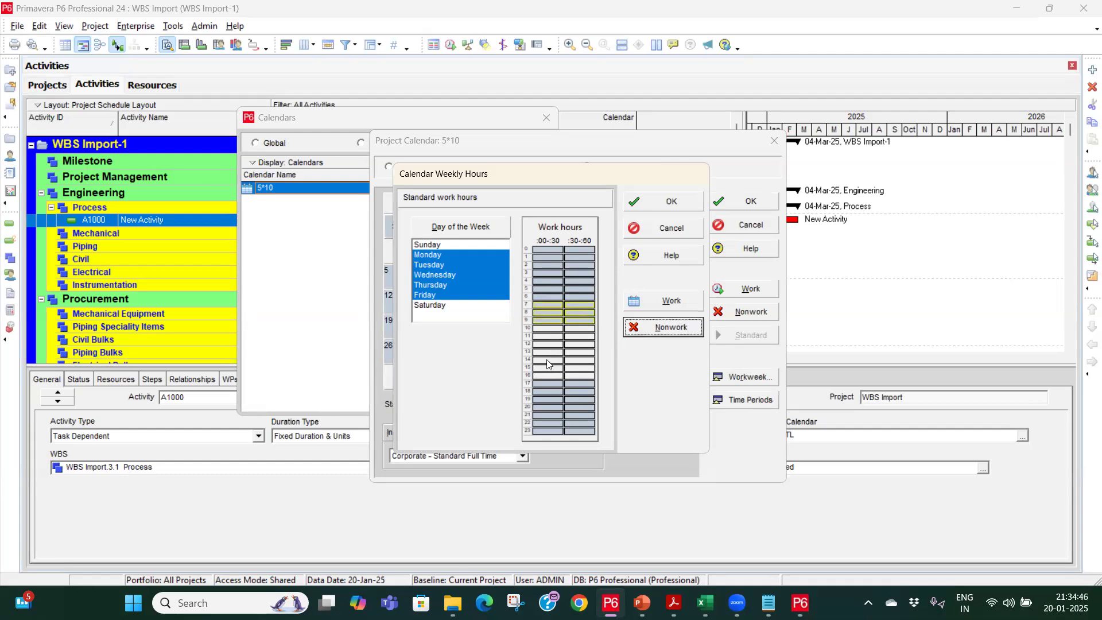
click(547, 353)
click(661, 328)
Make 17:00–21:00 working time for Monday to Friday and accept the 5*10 calendar's weekly hours.
click(579, 383)
click(579, 360)
ctrl+click(570, 384)
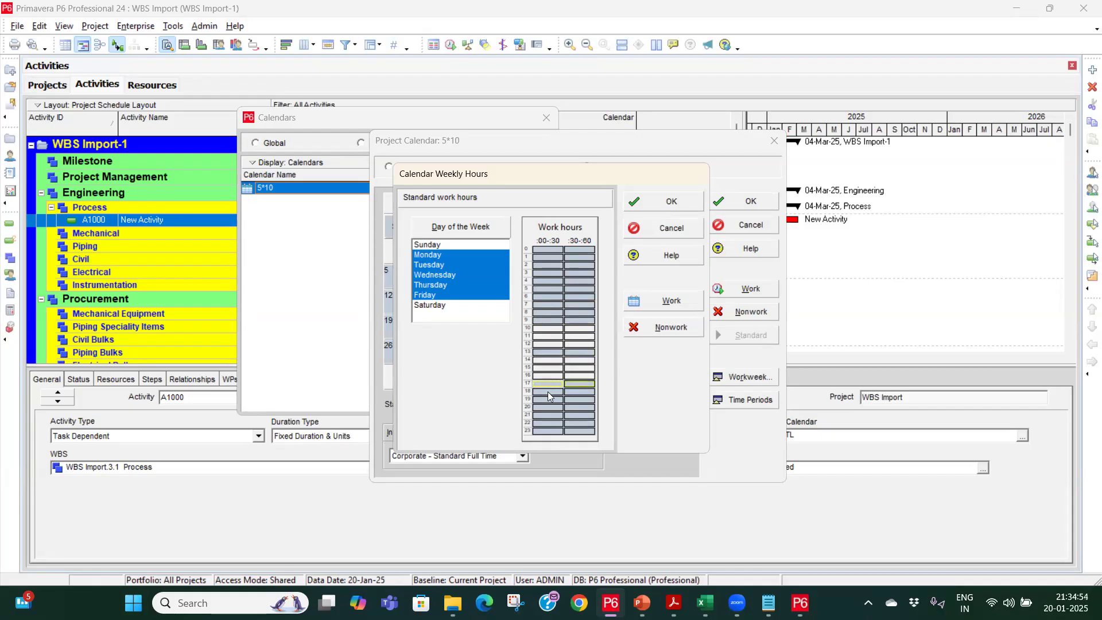
ctrl+click(577, 392)
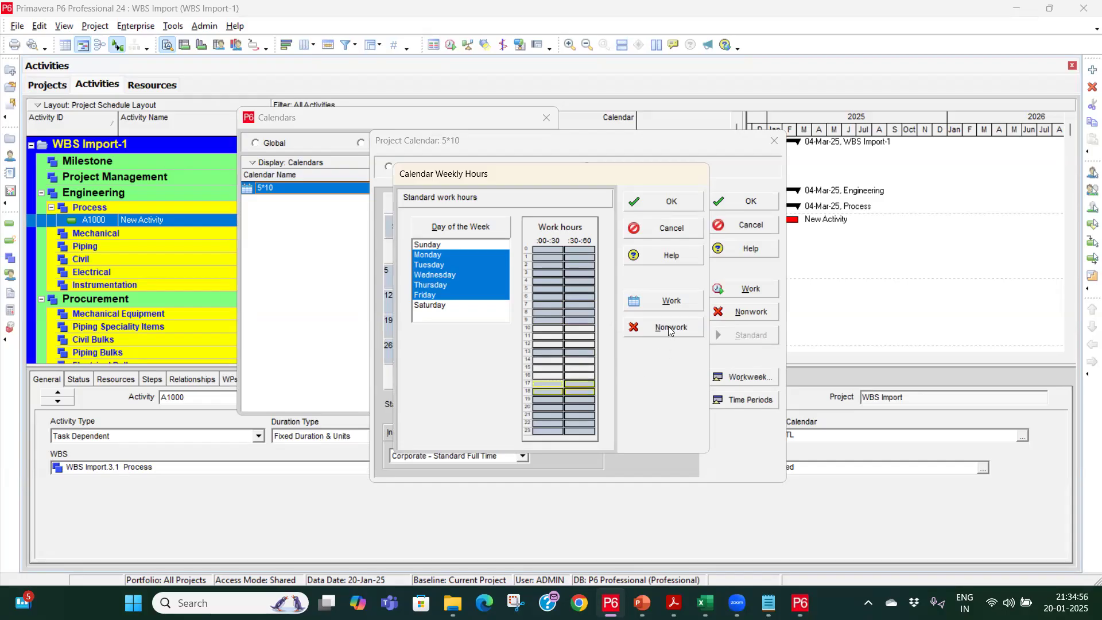
click(669, 301)
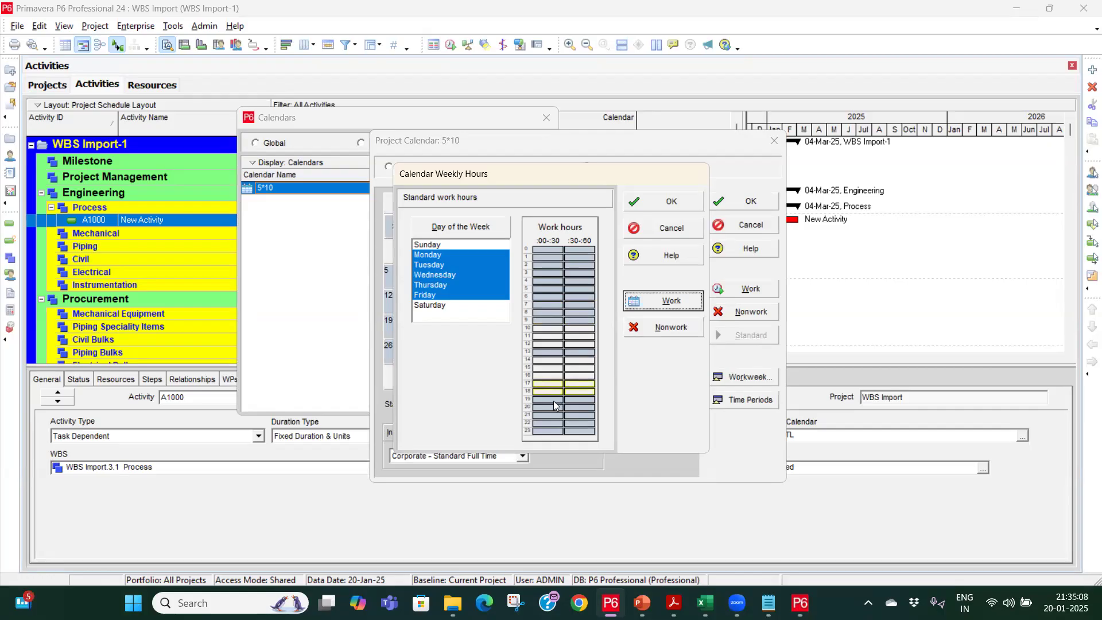
drag(553, 400, 577, 407)
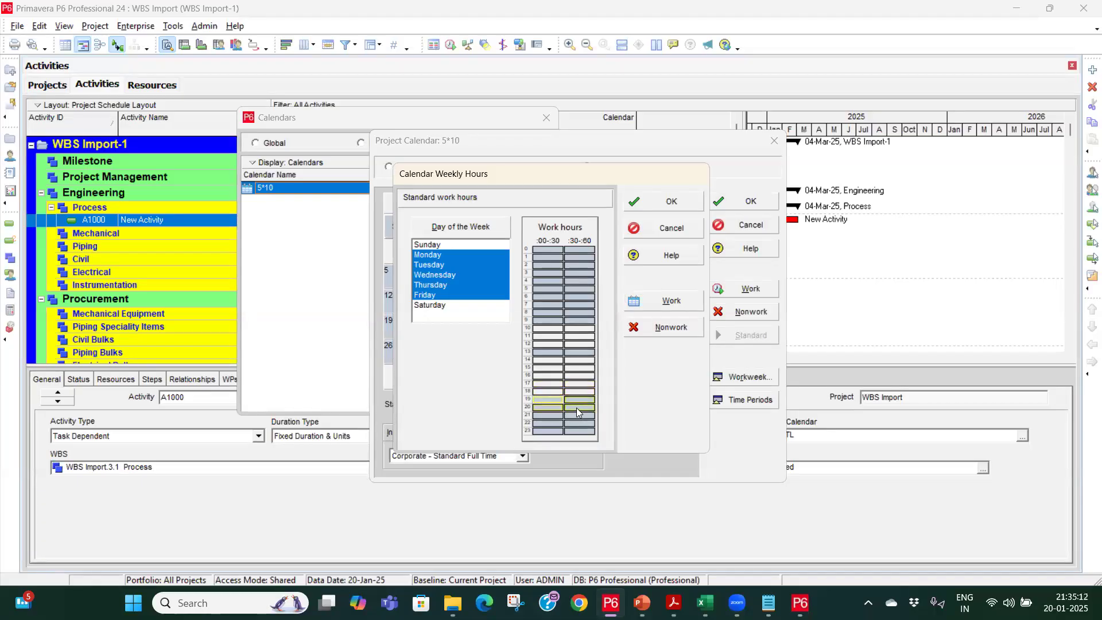
click(675, 305)
click(572, 360)
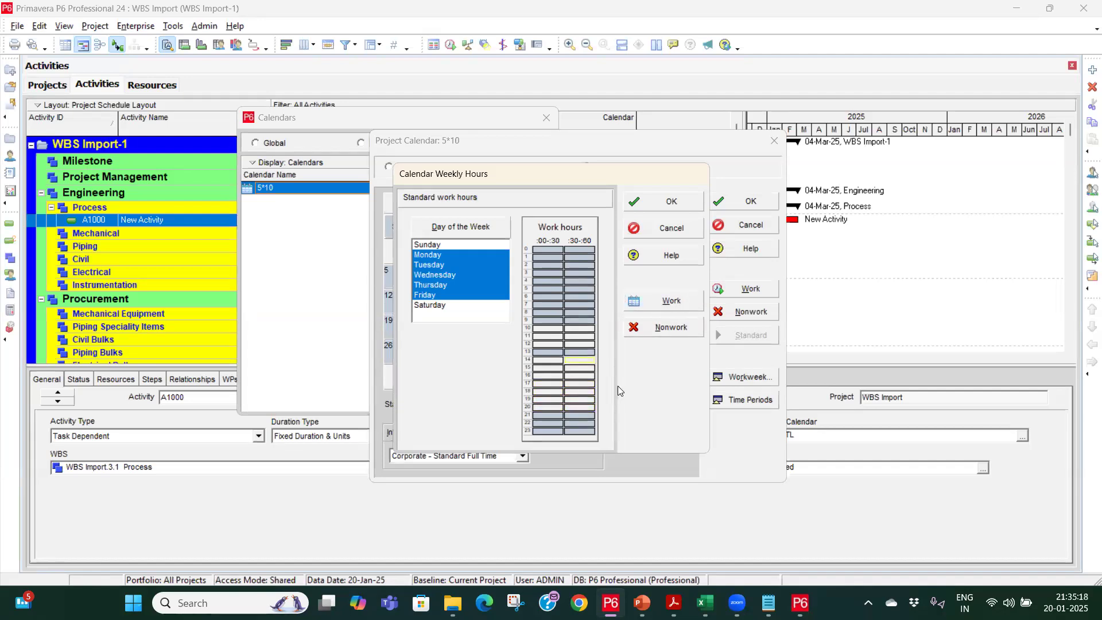
click(664, 201)
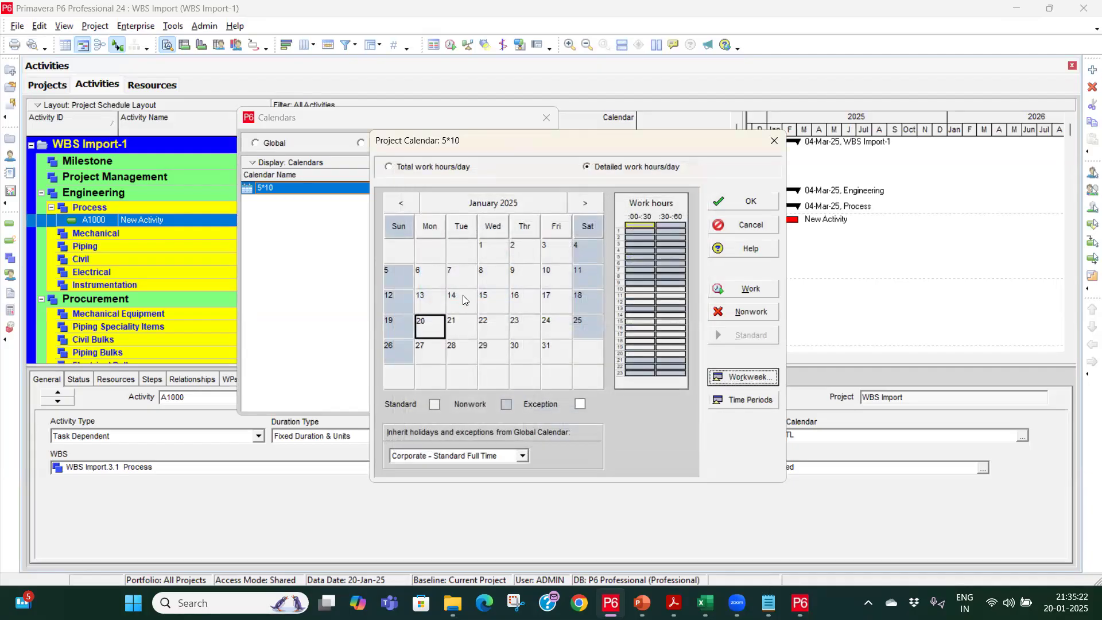
Check the detailed work hours on 14 and 16 January 2025, and return to total work hours per day.
click(463, 296)
click(534, 300)
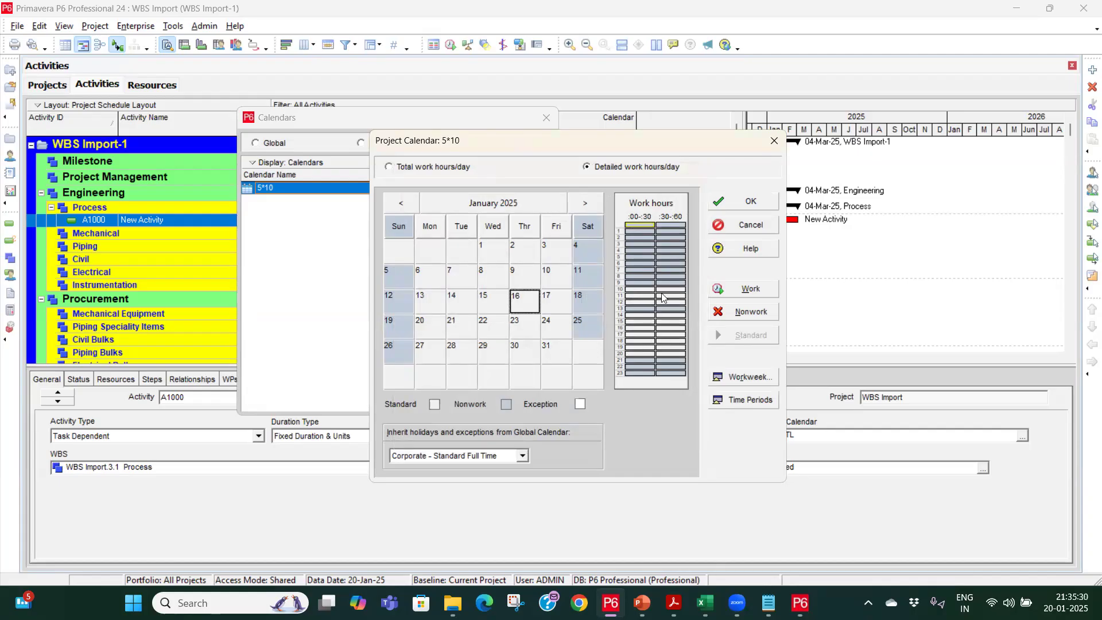
click(436, 167)
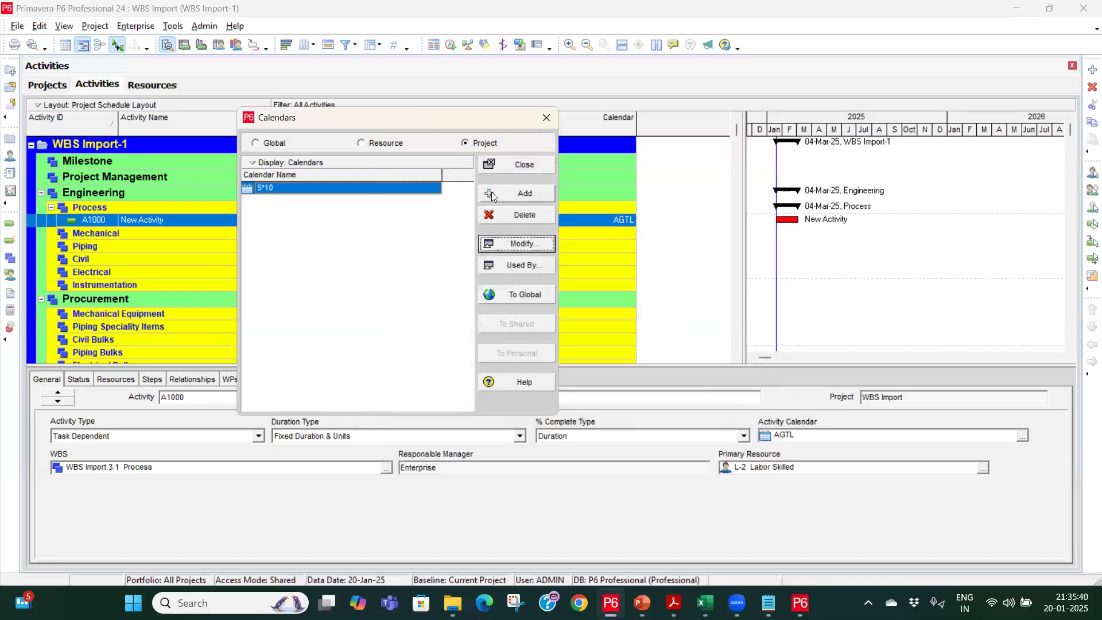
Add a second project calendar copied from Corporate - Standard Full Time and name it 5*8.
click(519, 194)
click(202, 298)
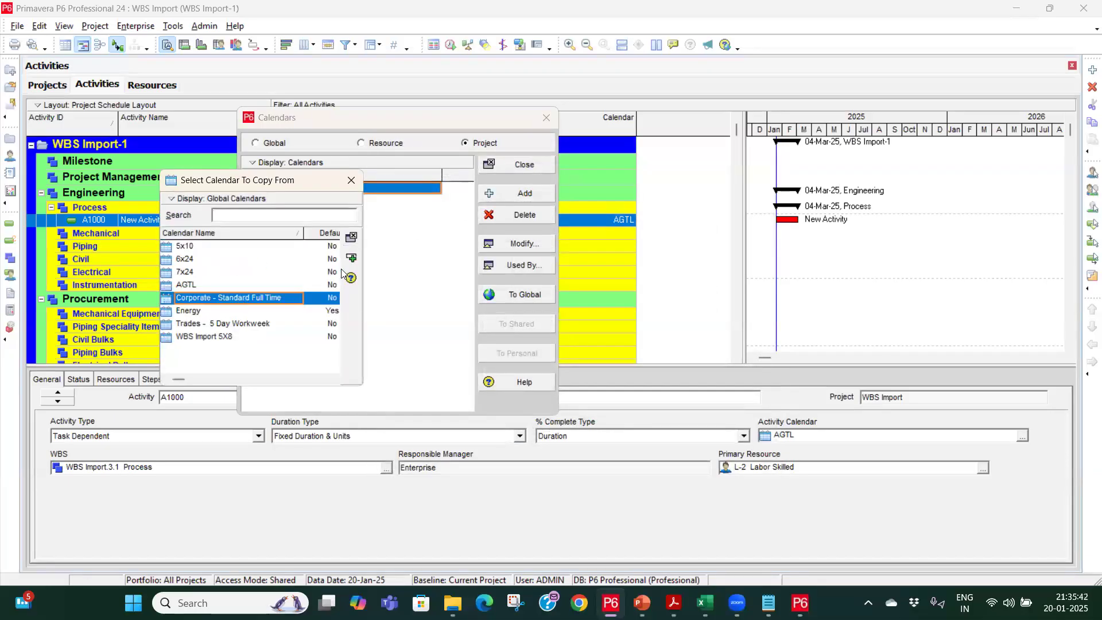
click(351, 258)
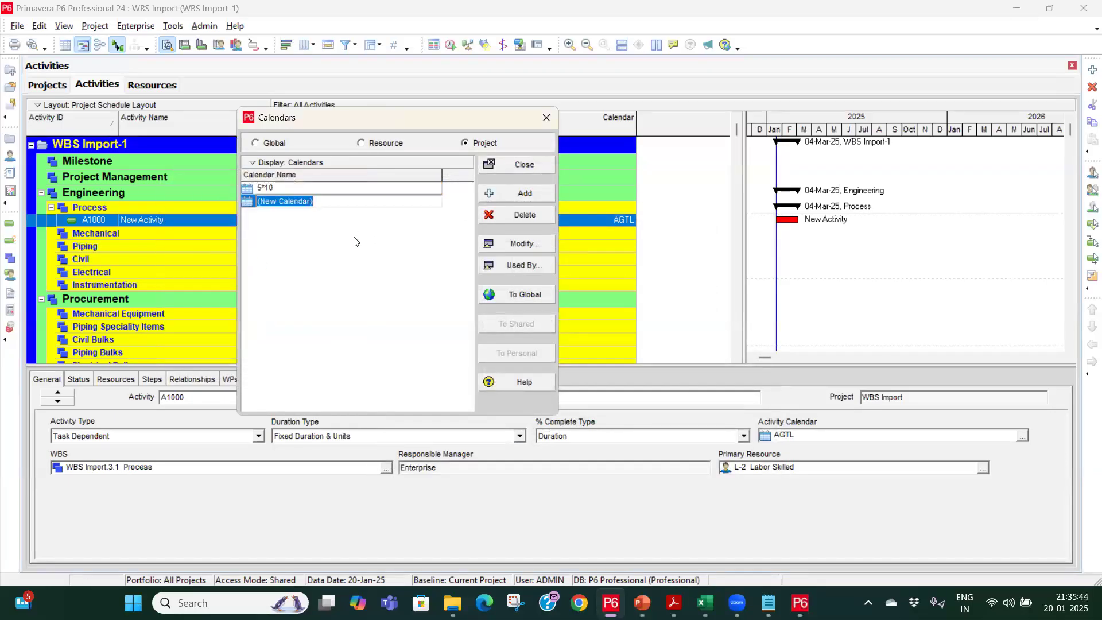
text(5*12)
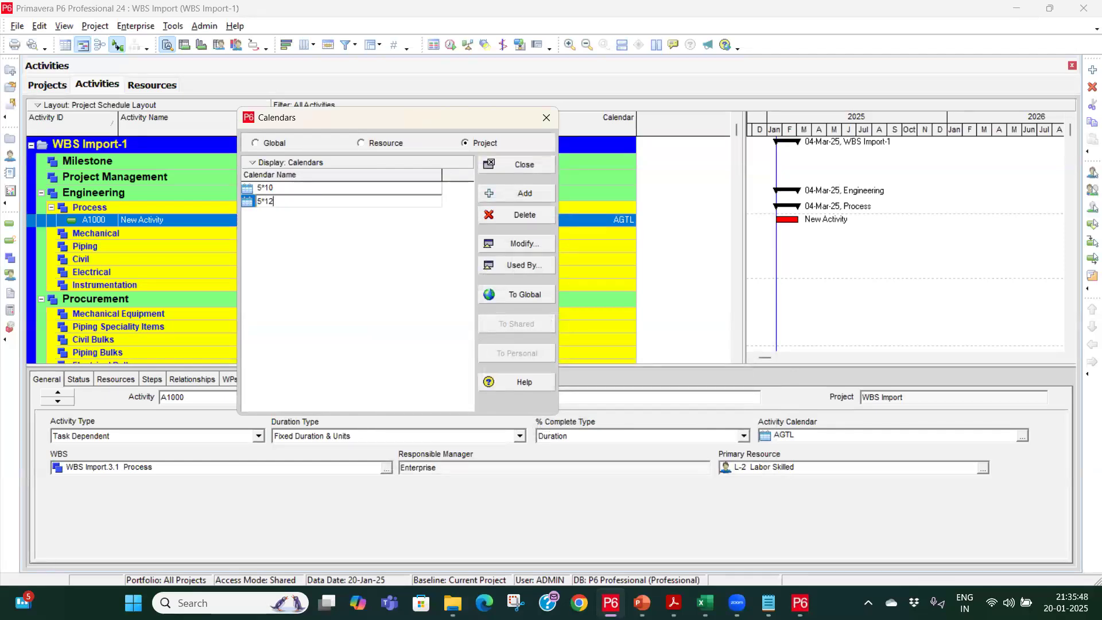
key(BackSpace)
key(BackSpace)
text(8)
key(Return)
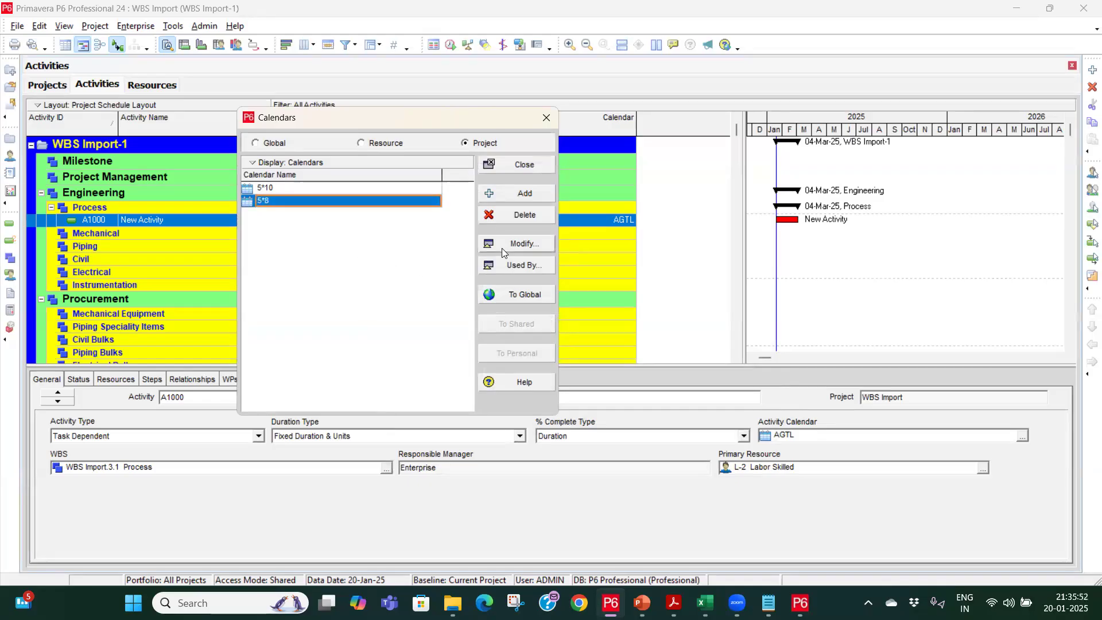
Rename the 5*8 project calendar to 5*9.
click(416, 202)
key(End)
key(BackSpace)
text(9)
click(386, 234)
Set the 5*9 calendar's standard workweek to 9 work hours a day.
click(531, 247)
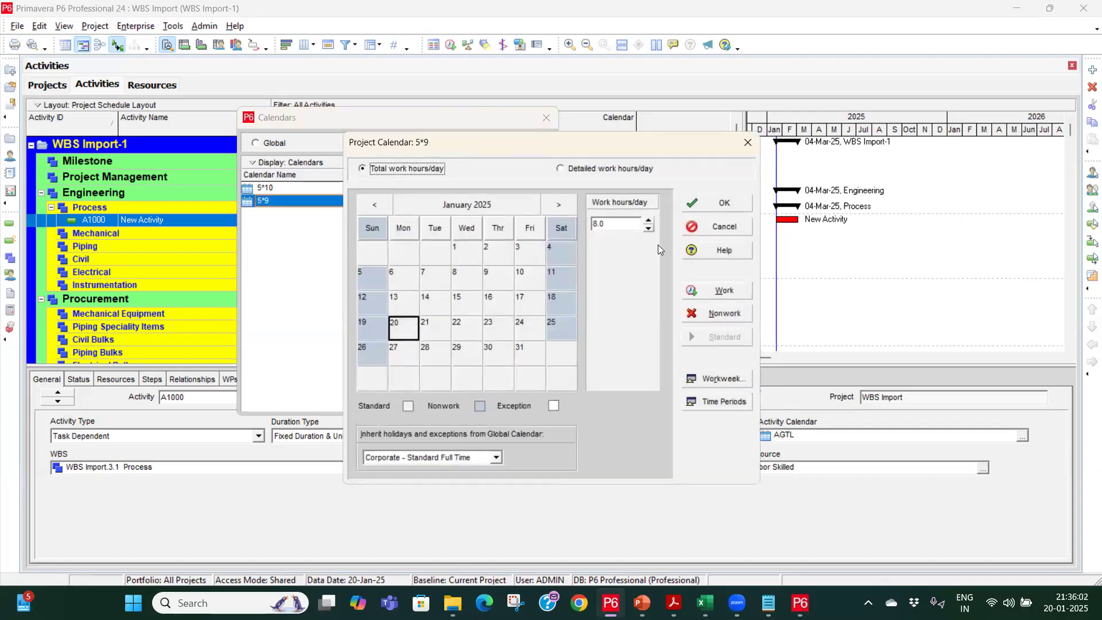
click(717, 379)
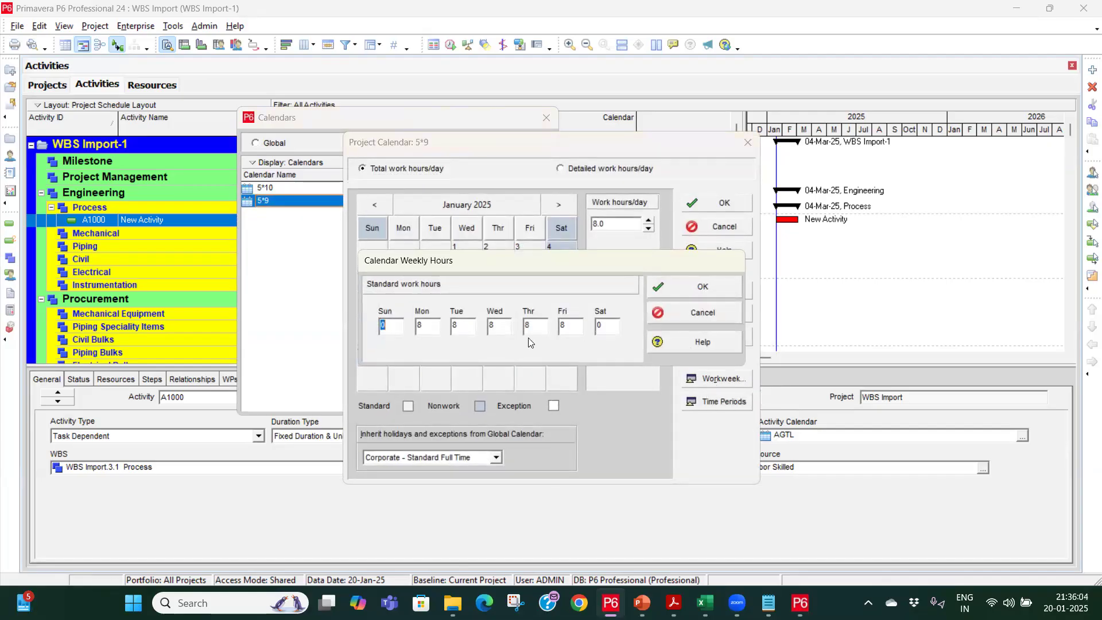
key(Tab)
text(9)
key(Tab)
text(8)
key(BackSpace)
text(9)
key(Tab)
text(9)
key(Tab)
text(9)
click(694, 286)
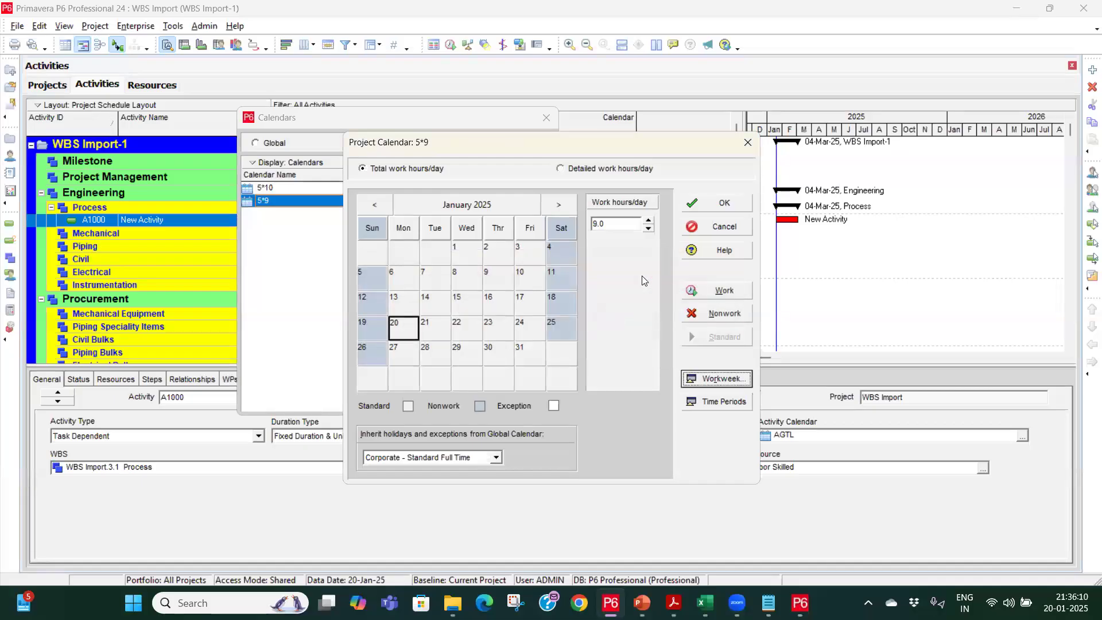
In the 5*9 calendar's detailed weekly hours, make 7:30 to 8:00 nonwork time for Monday to Friday.
click(587, 173)
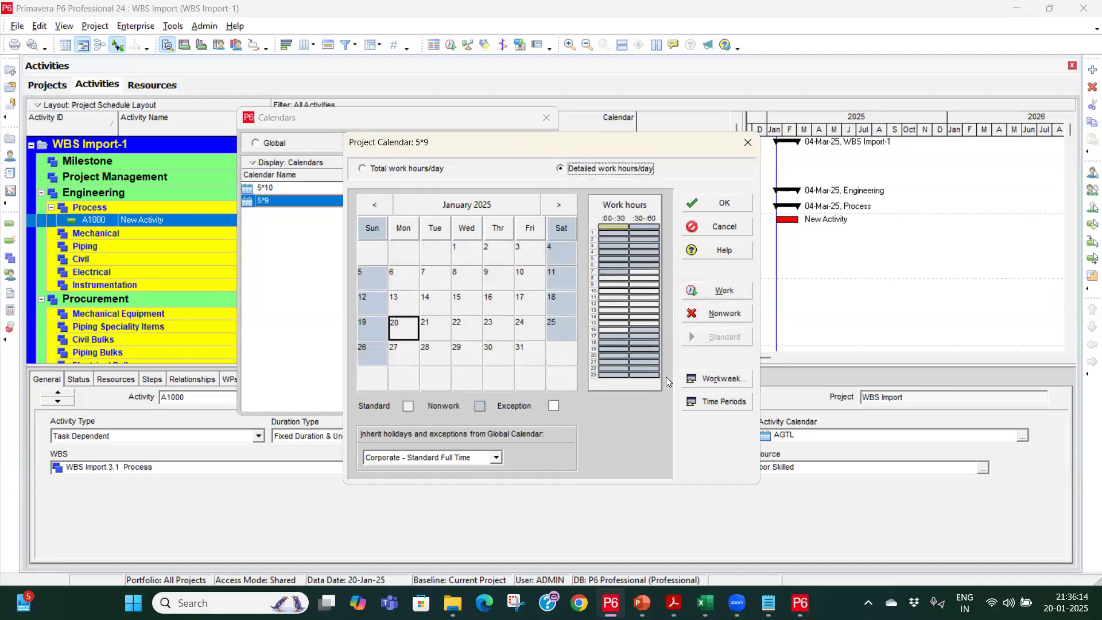
click(713, 380)
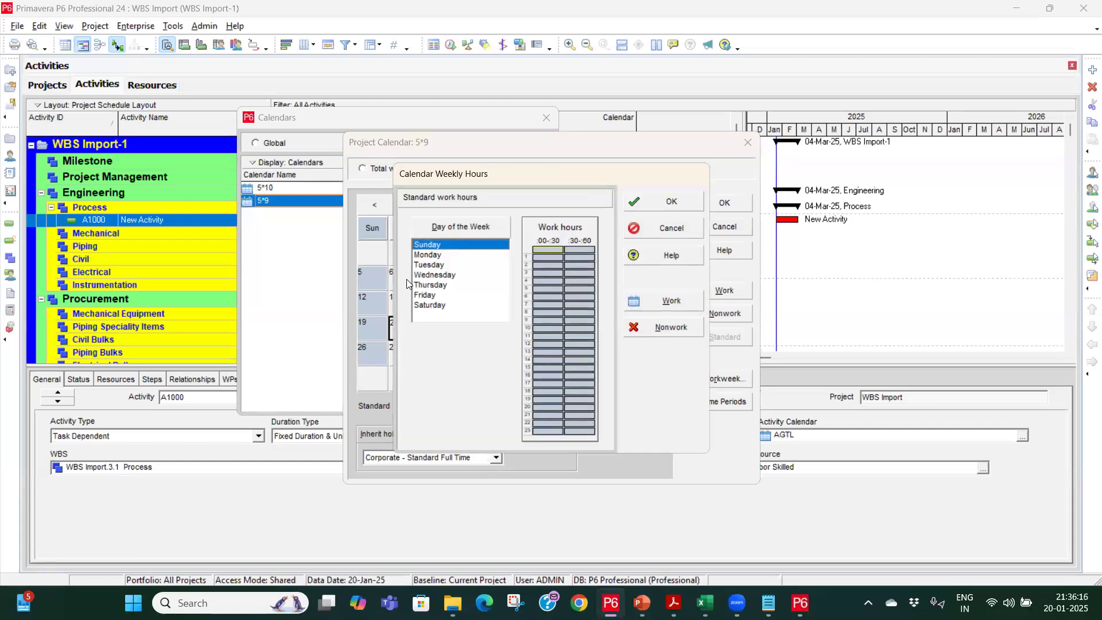
click(428, 254)
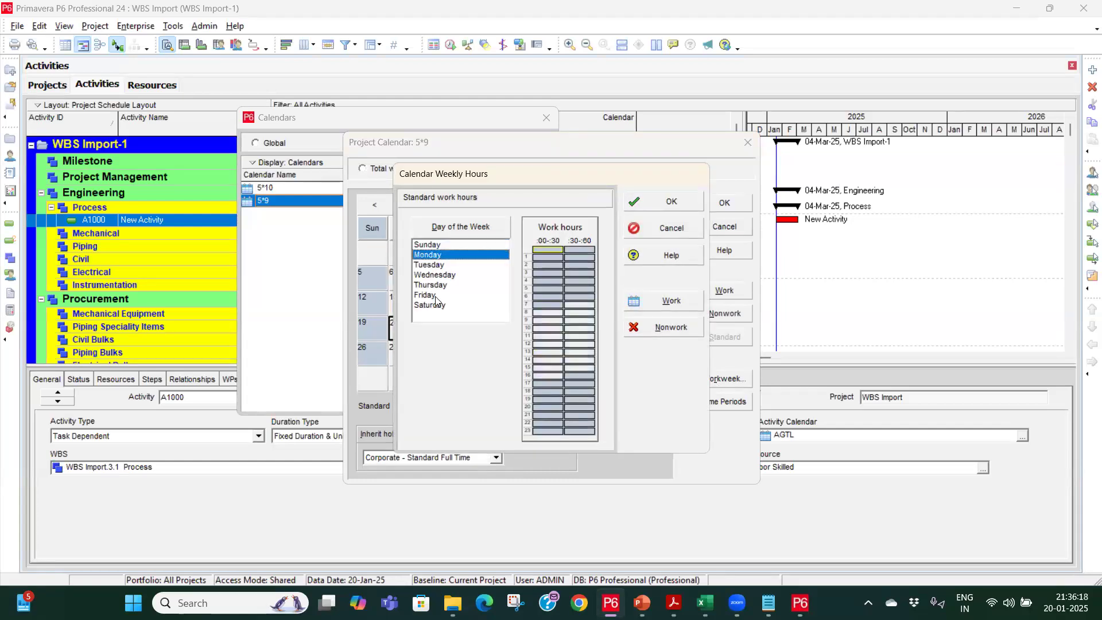
shift+click(433, 295)
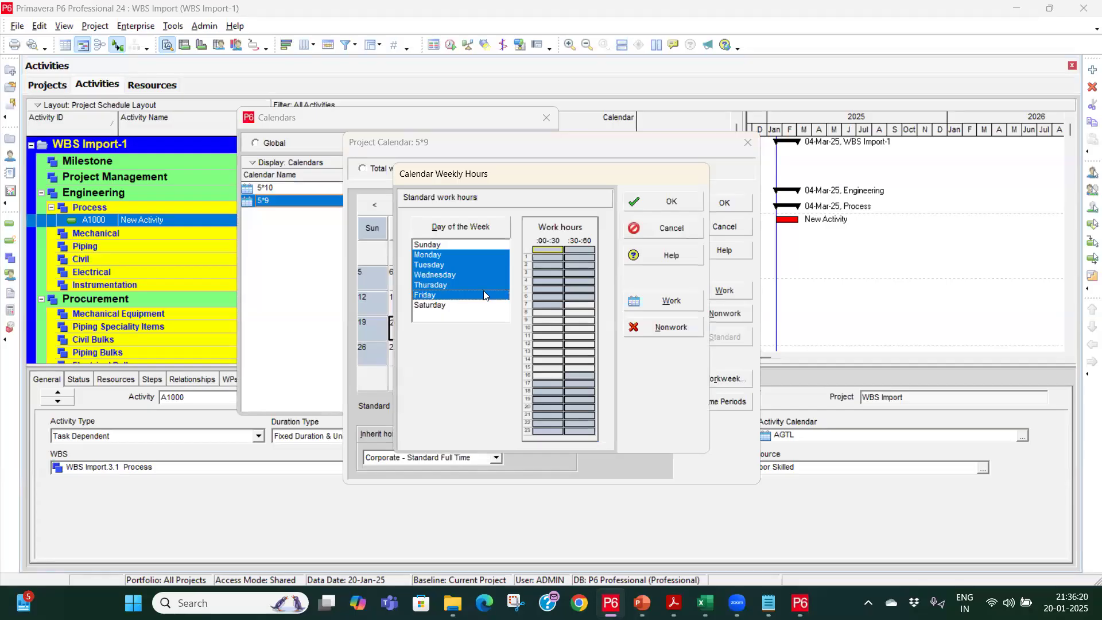
click(581, 306)
click(666, 328)
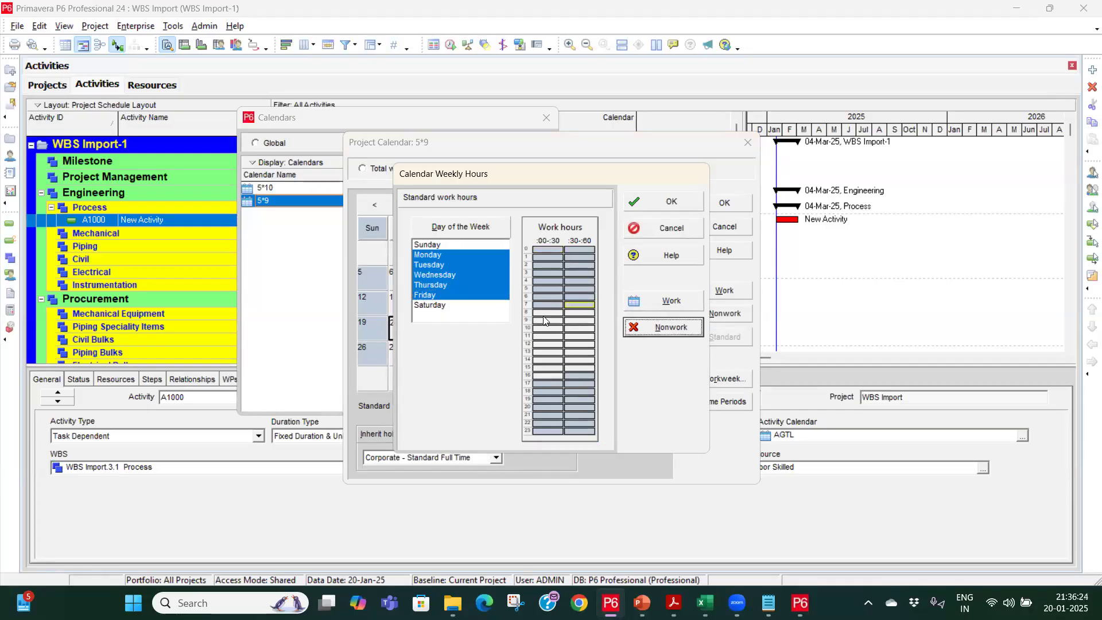
Make 13:00 to 14:00 nonwork time for Monday to Friday in the 5*9 calendar's weekly hours.
click(550, 352)
drag(567, 352, 590, 351)
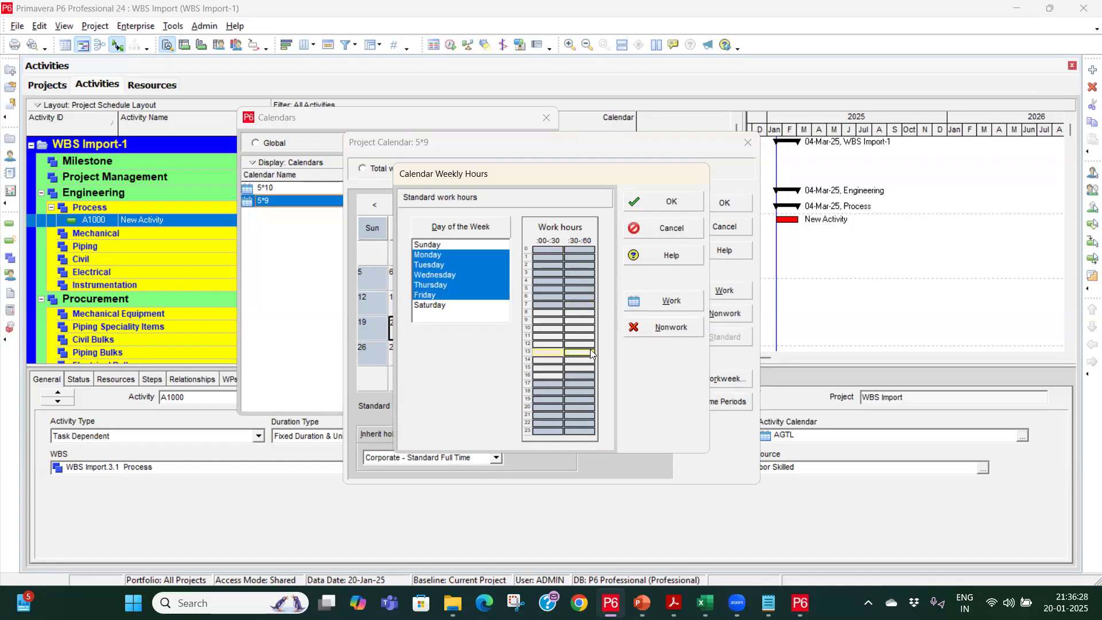
click(653, 331)
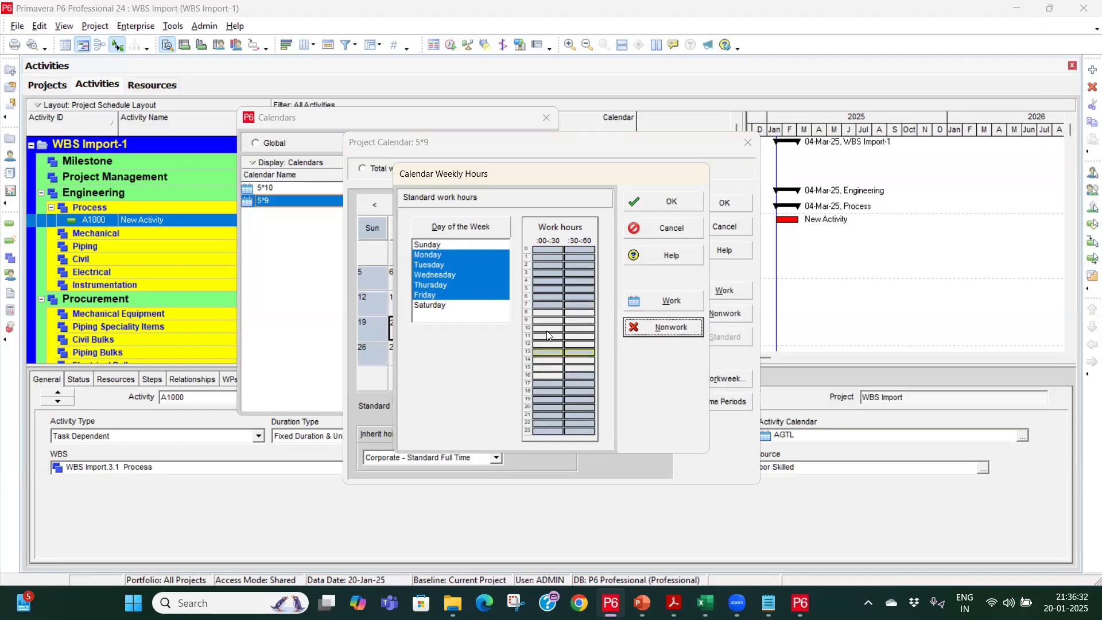
Extend the Monday to Friday workday to 18:00 by making 16:30 to 18:00 work time, and apply the weekly hours.
click(545, 362)
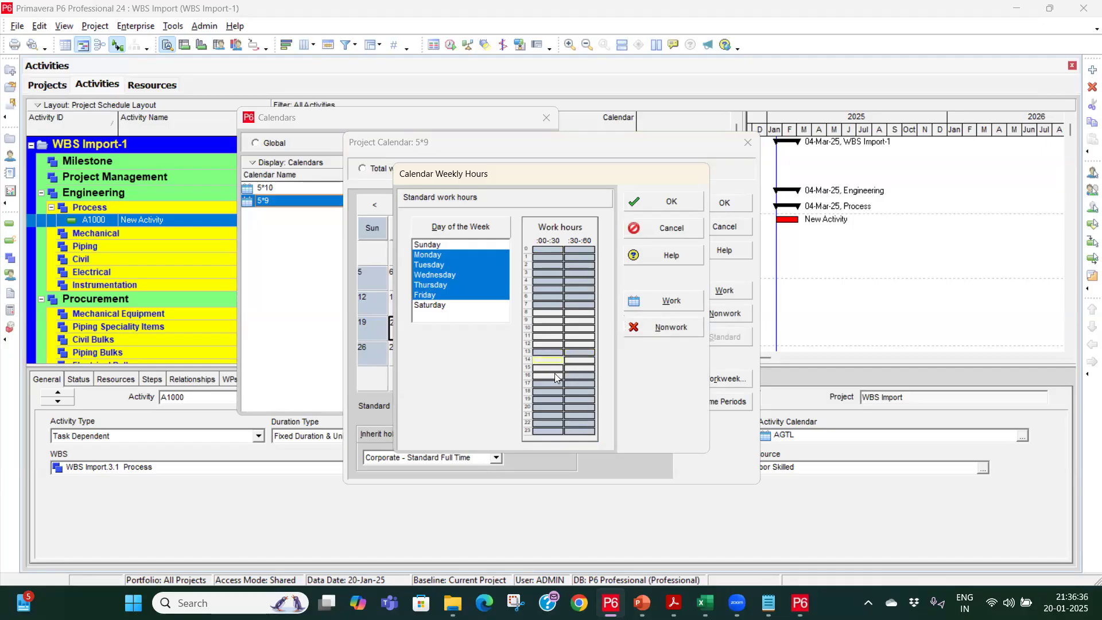
click(579, 375)
key(alt+n)
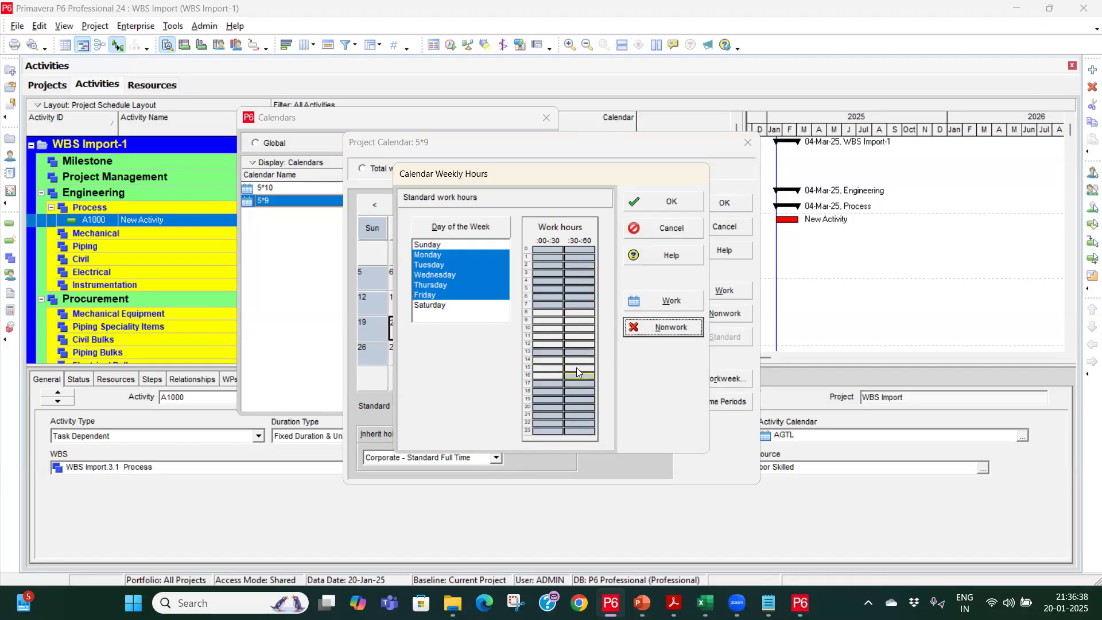
click(592, 384)
drag(547, 382, 570, 384)
click(644, 306)
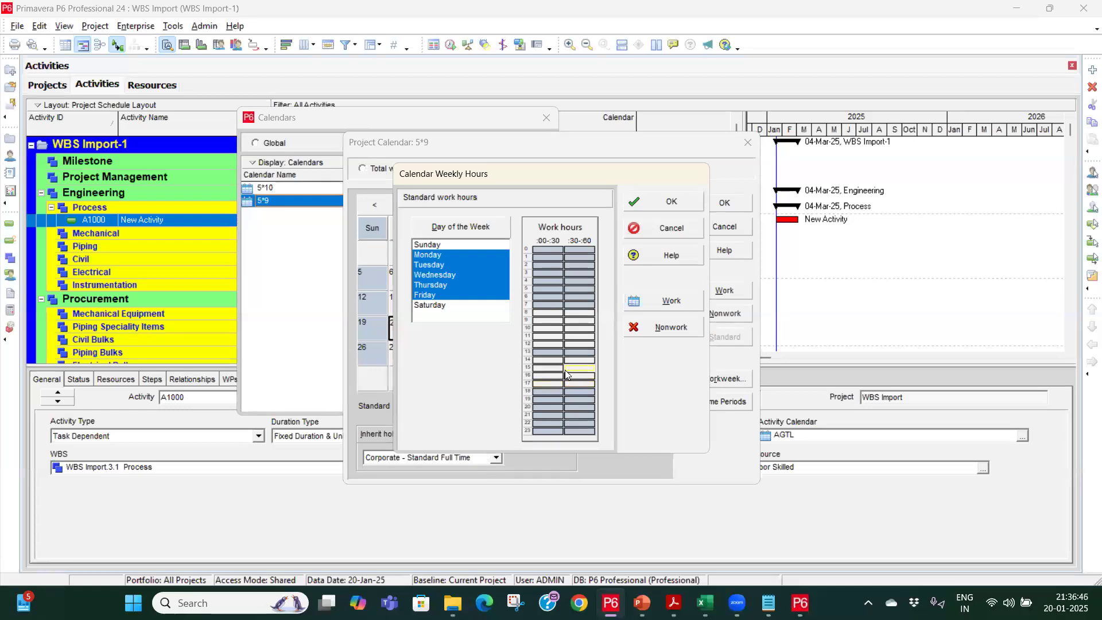
click(669, 206)
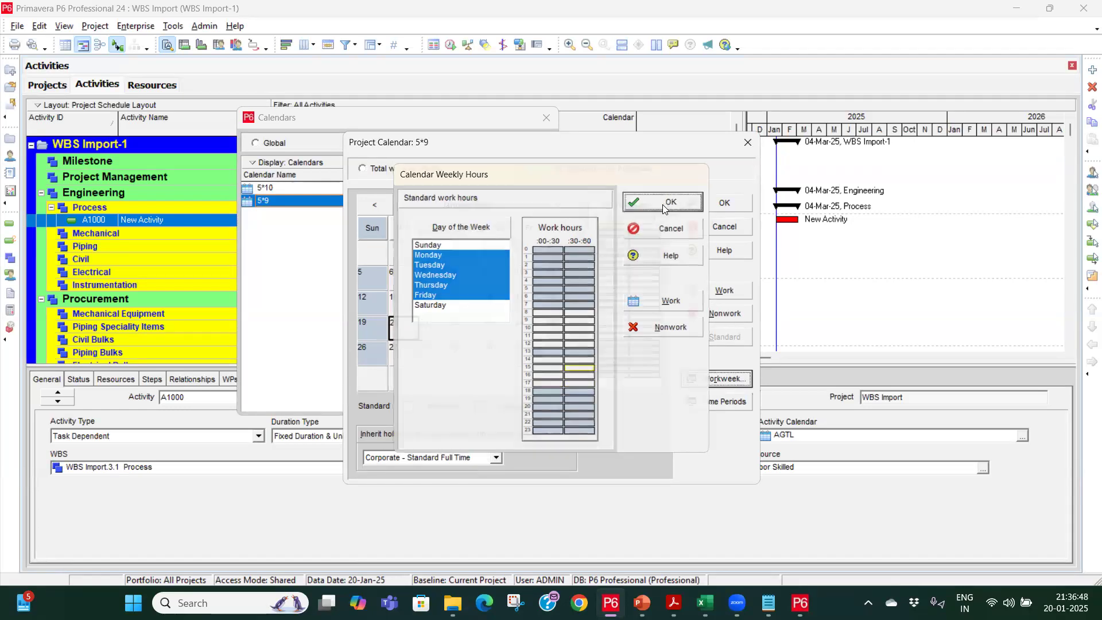
Check the detailed work hours on 29 January 2025, save the 5*9 calendar and close the calendar list.
click(466, 355)
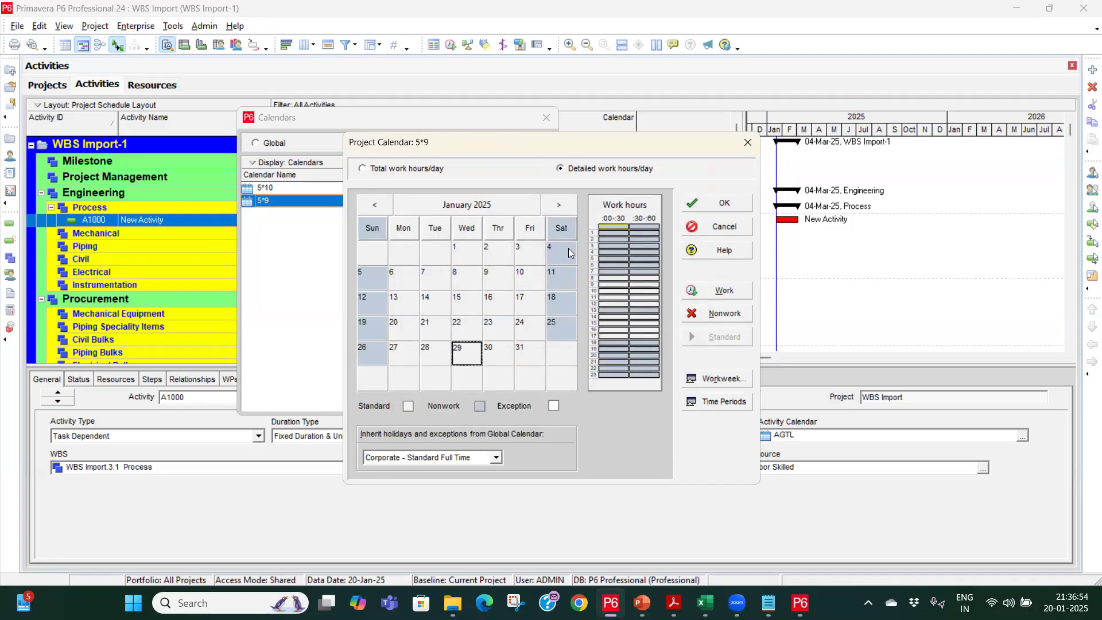
click(701, 208)
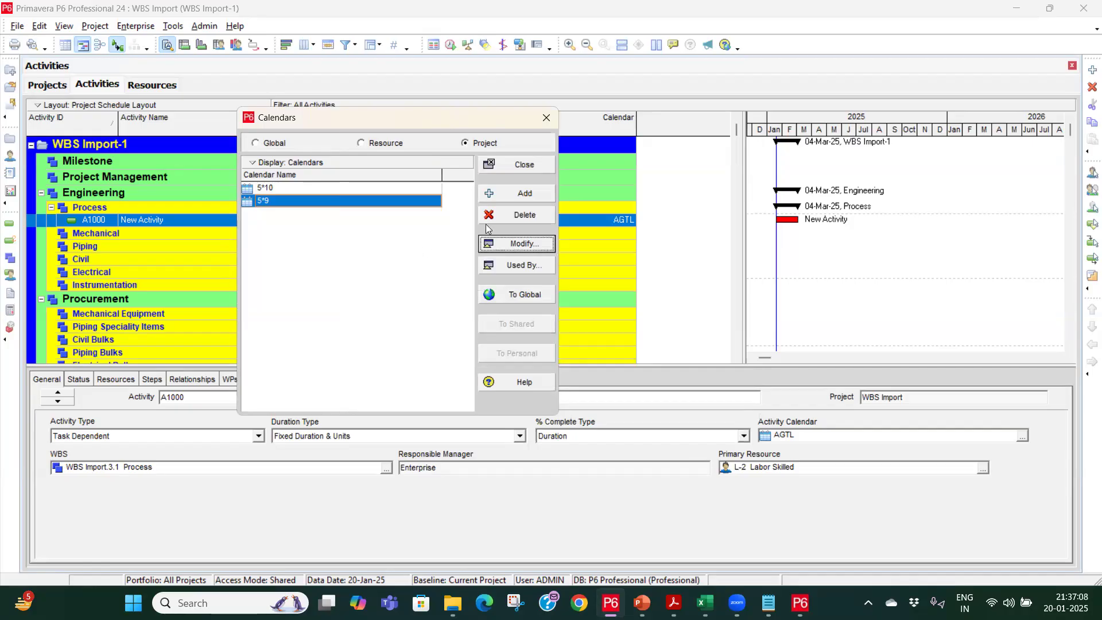
click(546, 117)
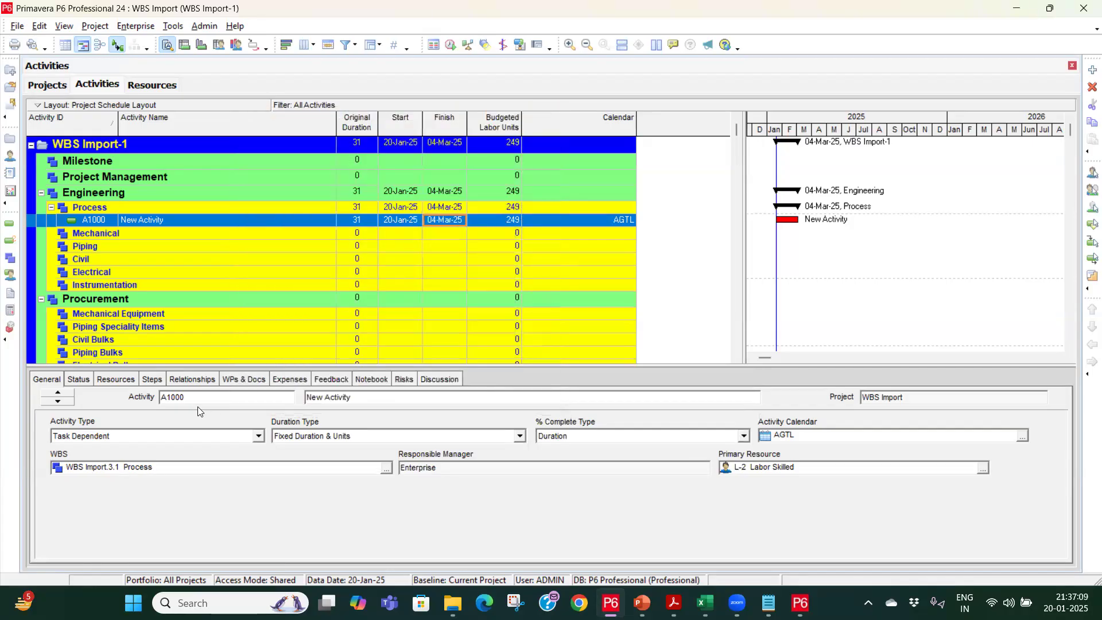
Check activity A1000's resource assignments and the AGTL and WBS-IM projects in the project list, and return to the activities.
click(115, 379)
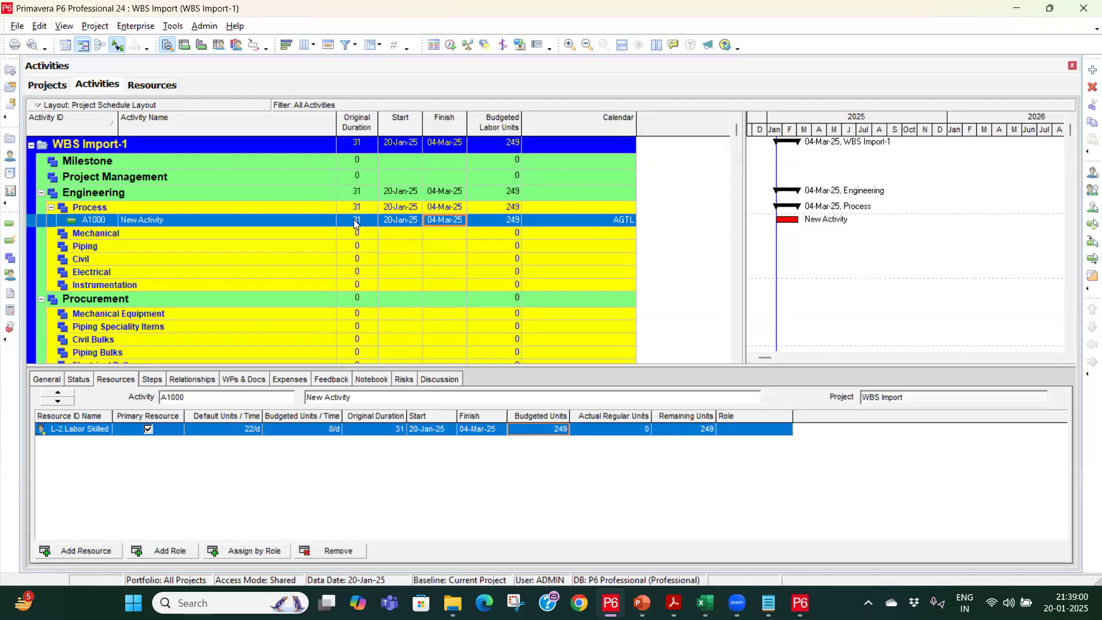
click(51, 88)
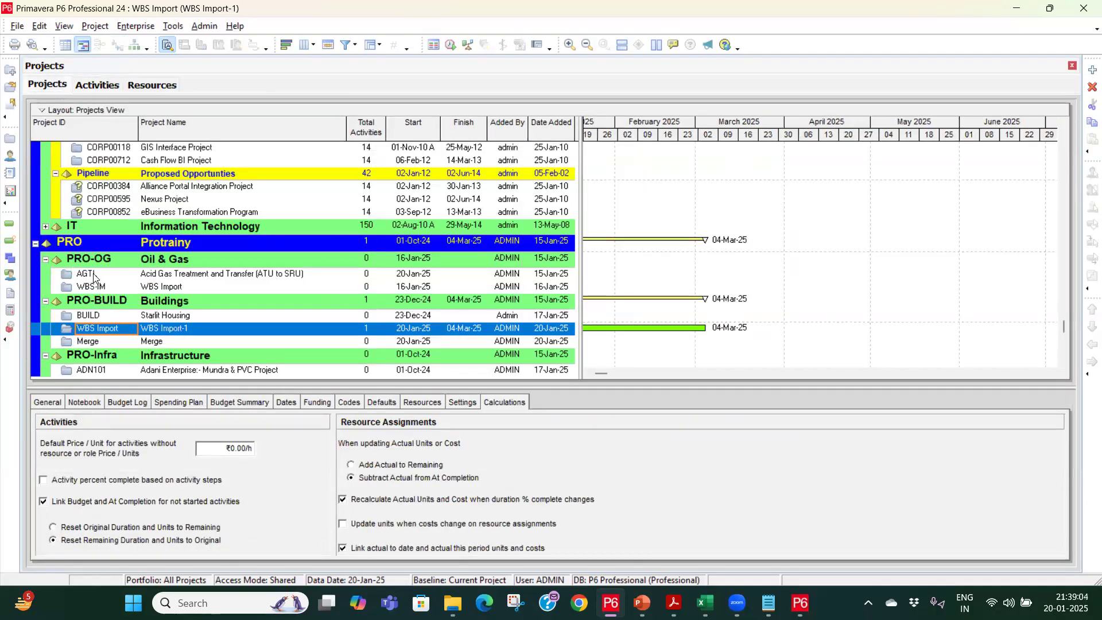
click(105, 277)
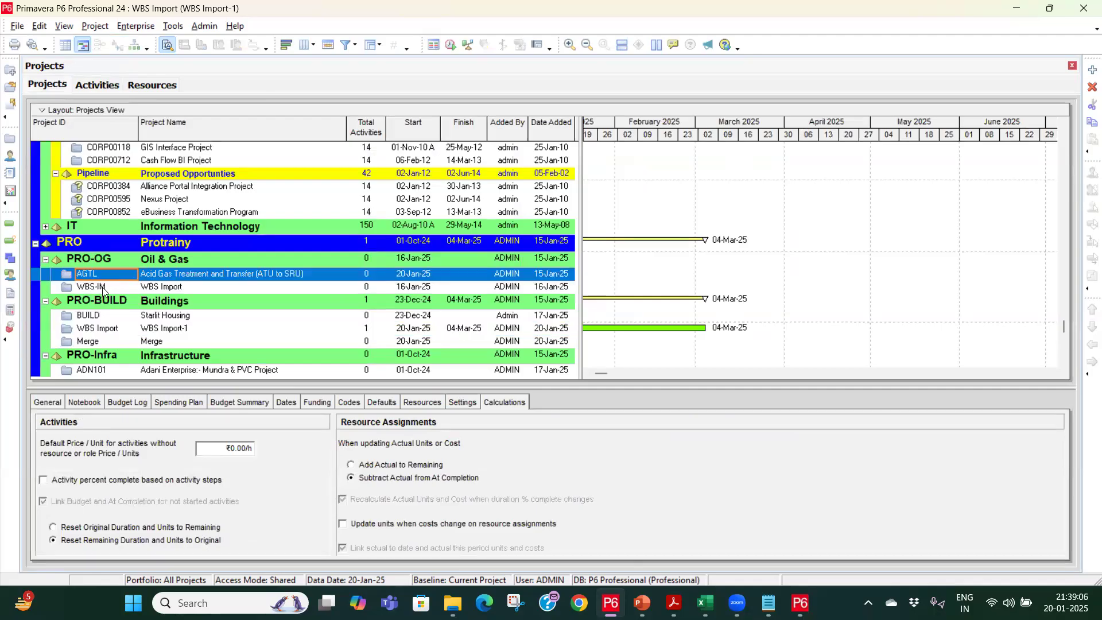
click(104, 286)
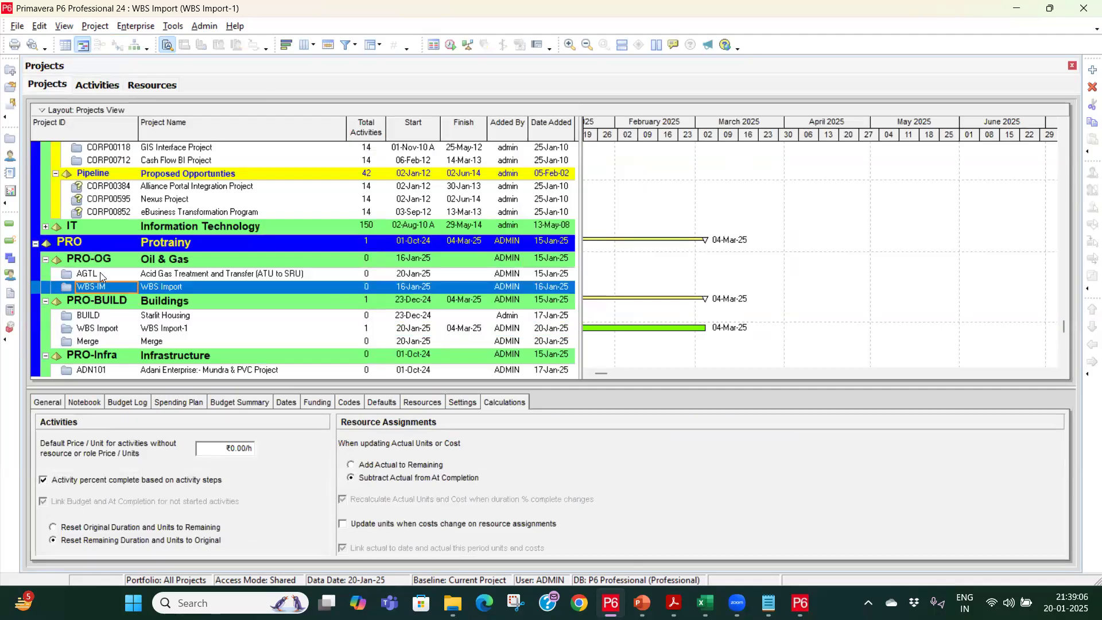
click(97, 85)
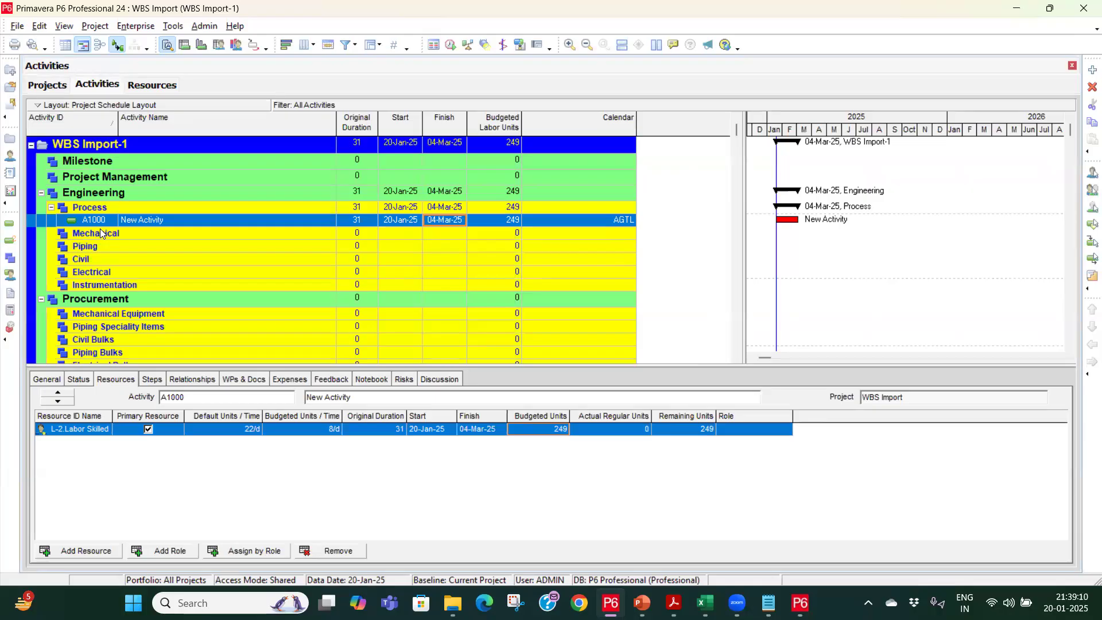
Add a new activity under the Mechanical WBS of Engineering, keeping its default name.
click(103, 235)
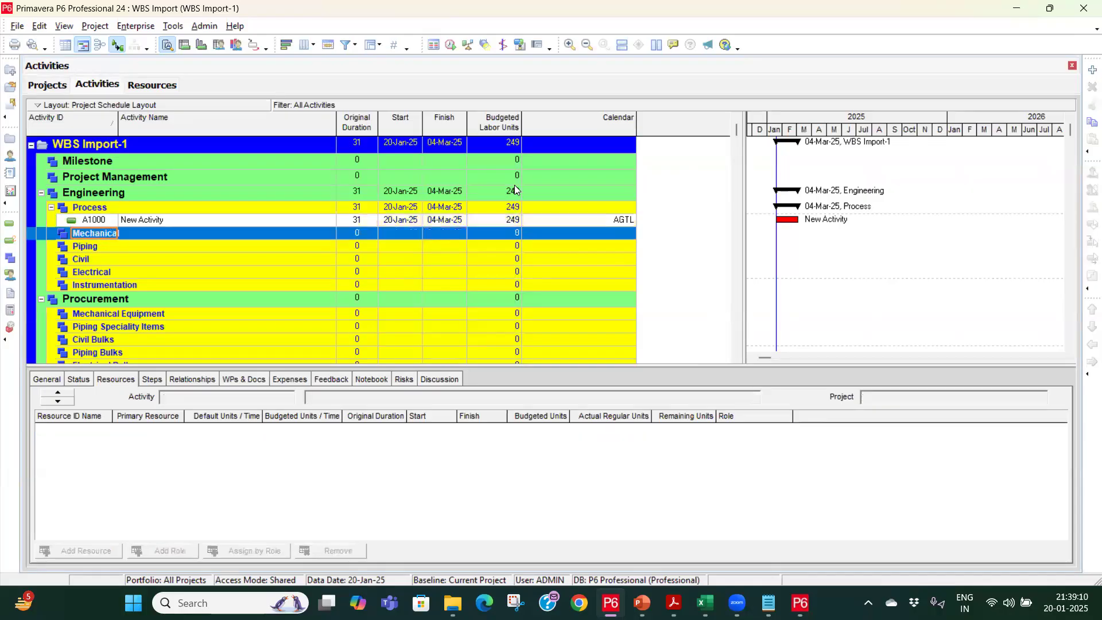
click(1093, 70)
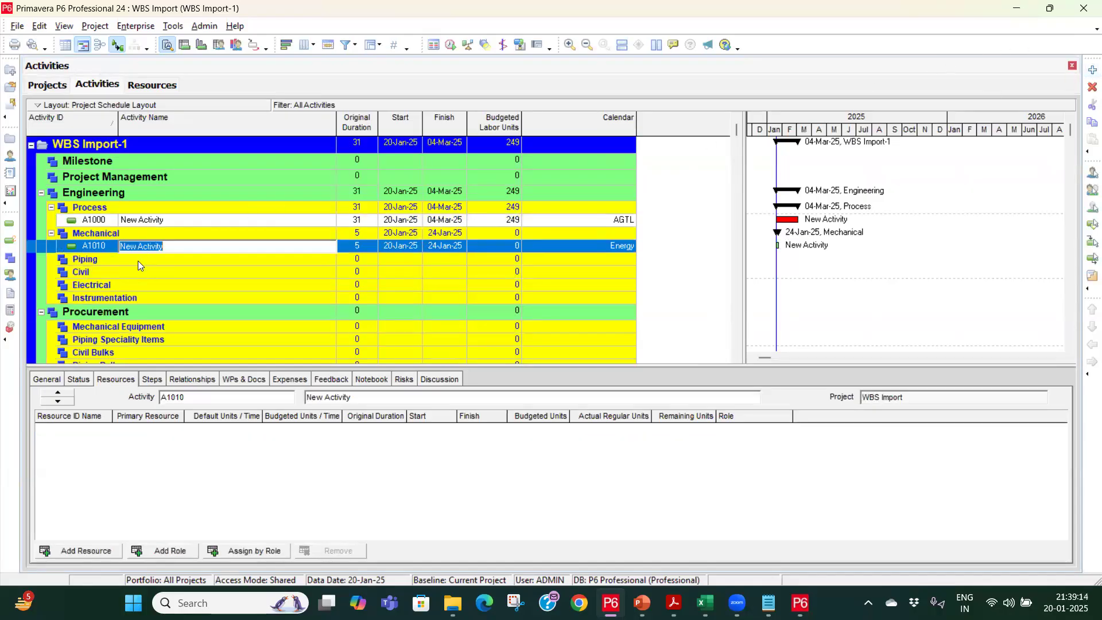
click(138, 260)
click(112, 223)
click(112, 247)
key(Up)
click(109, 245)
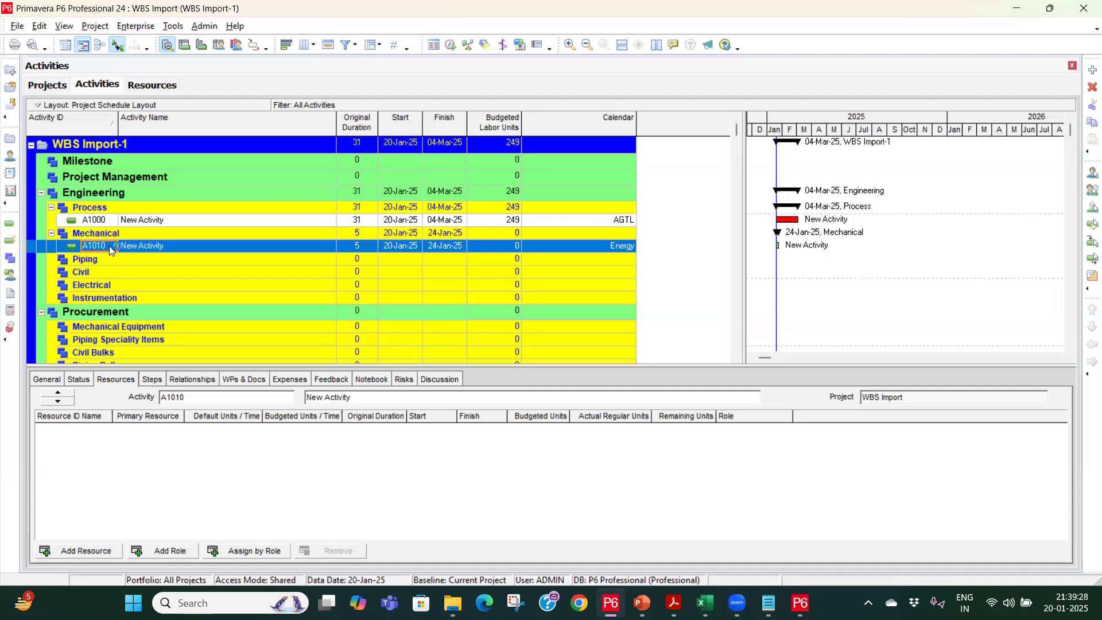
Add a WBS element at Closeout, raise it to the same level as Closeout and move it above Closeout.
click(10, 258)
scroll(230, 218, down, 5)
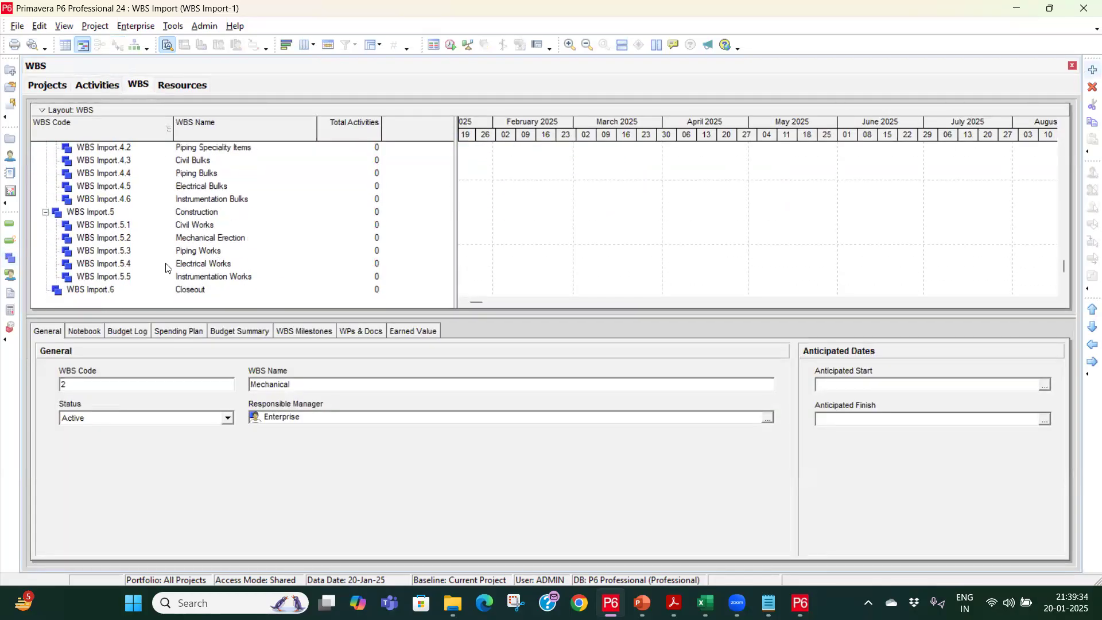
click(124, 292)
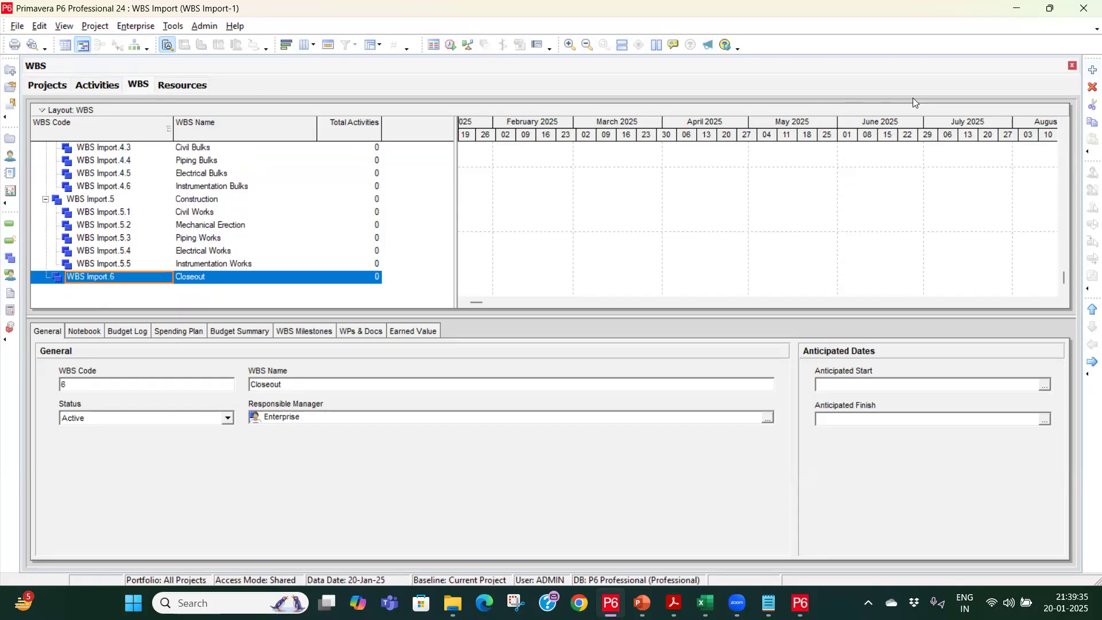
click(1093, 70)
click(212, 281)
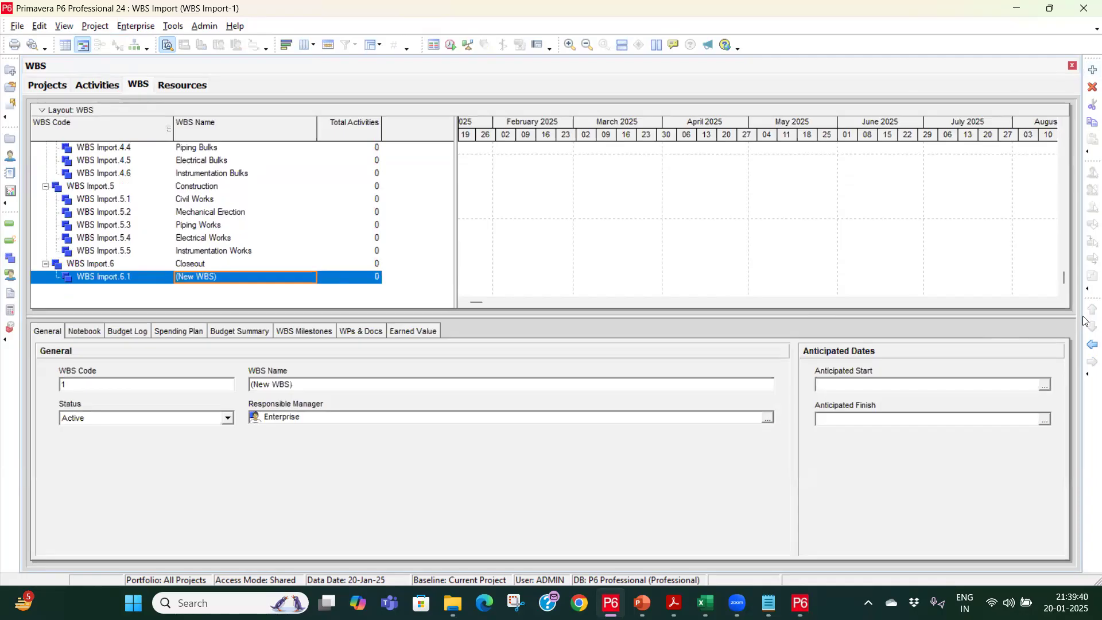
click(1091, 345)
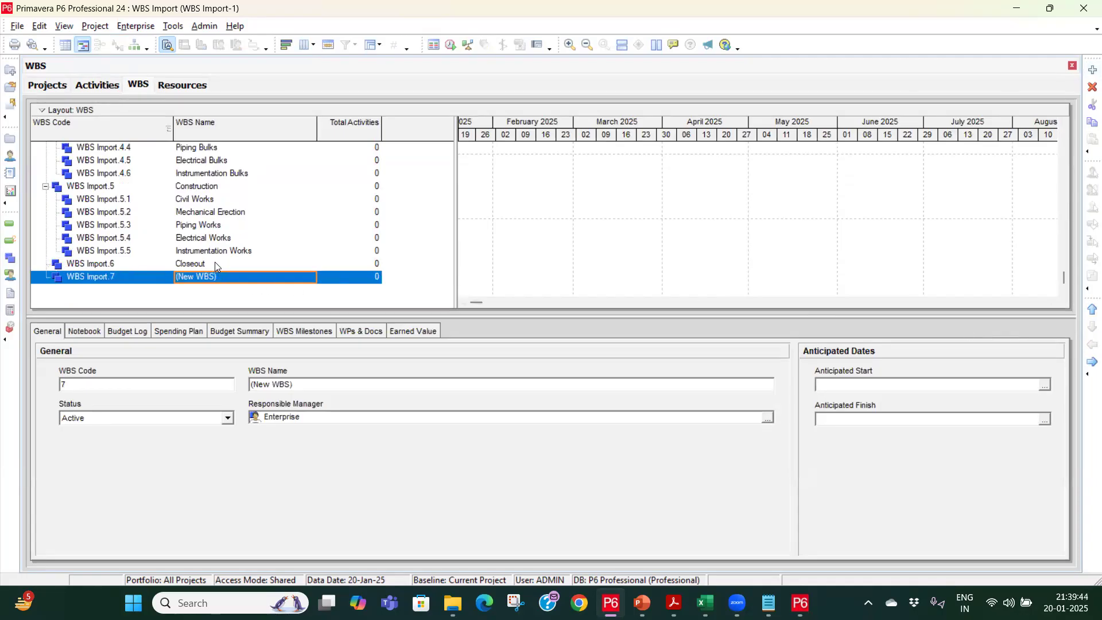
click(1092, 311)
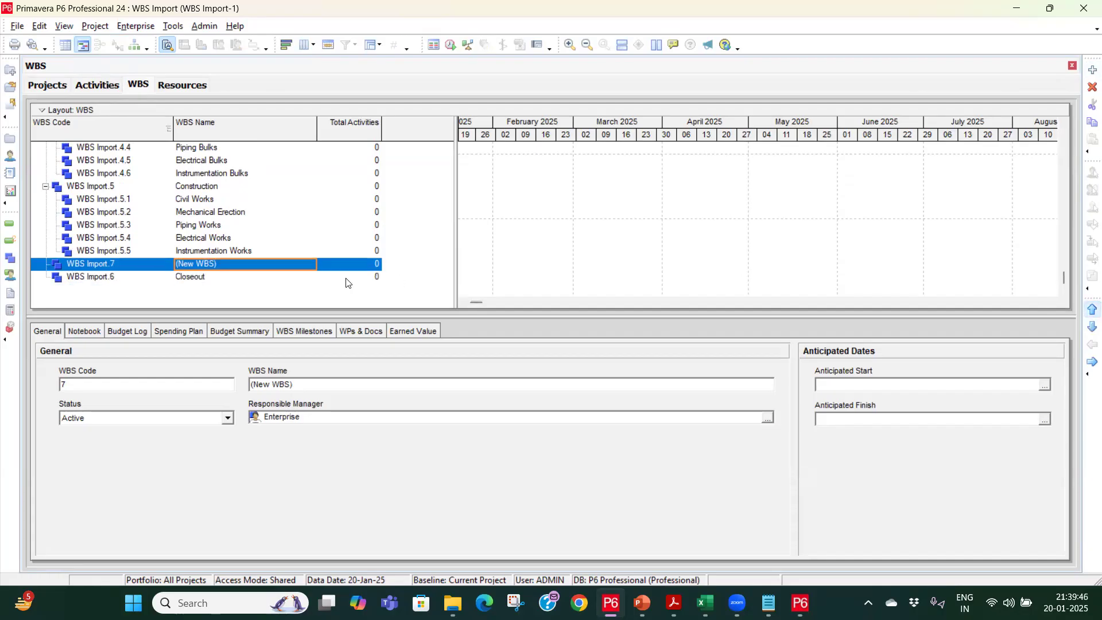
Name the new WBS element above Closeout Commisioning.
click(245, 262)
text(Commisioning)
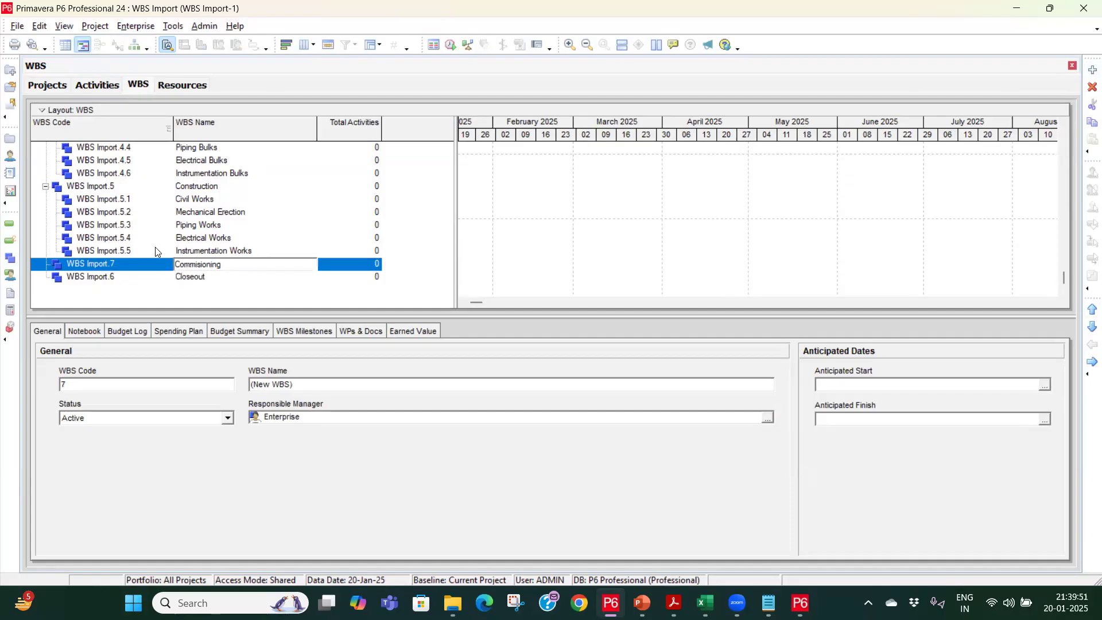
key(Return)
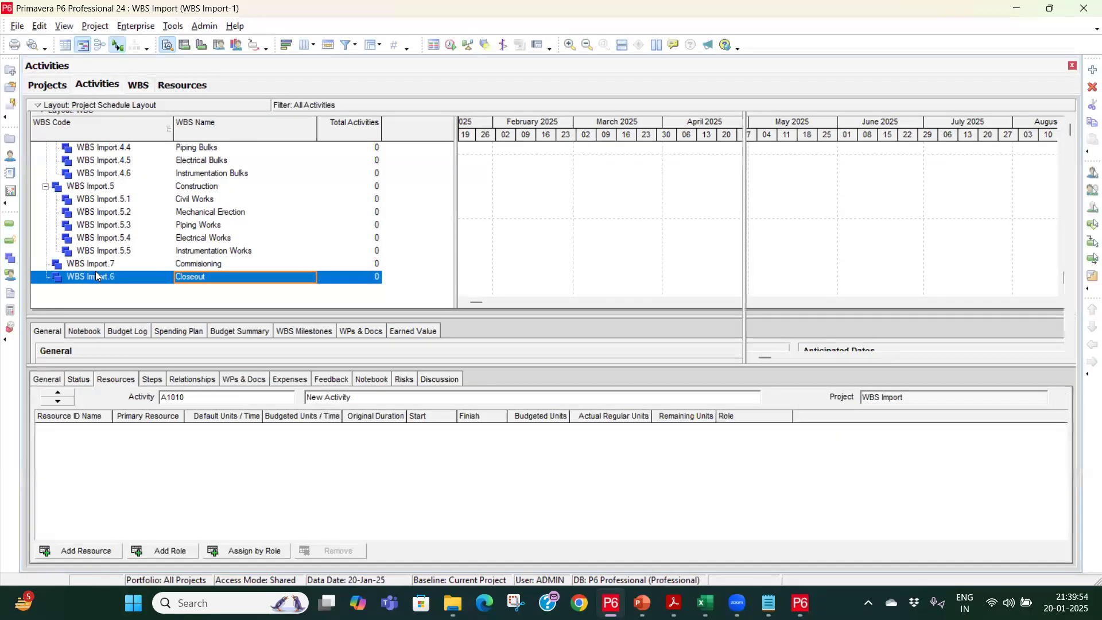
Check where the Commisioning WBS element sits in the activity list and select it.
scroll(104, 316, down, 2)
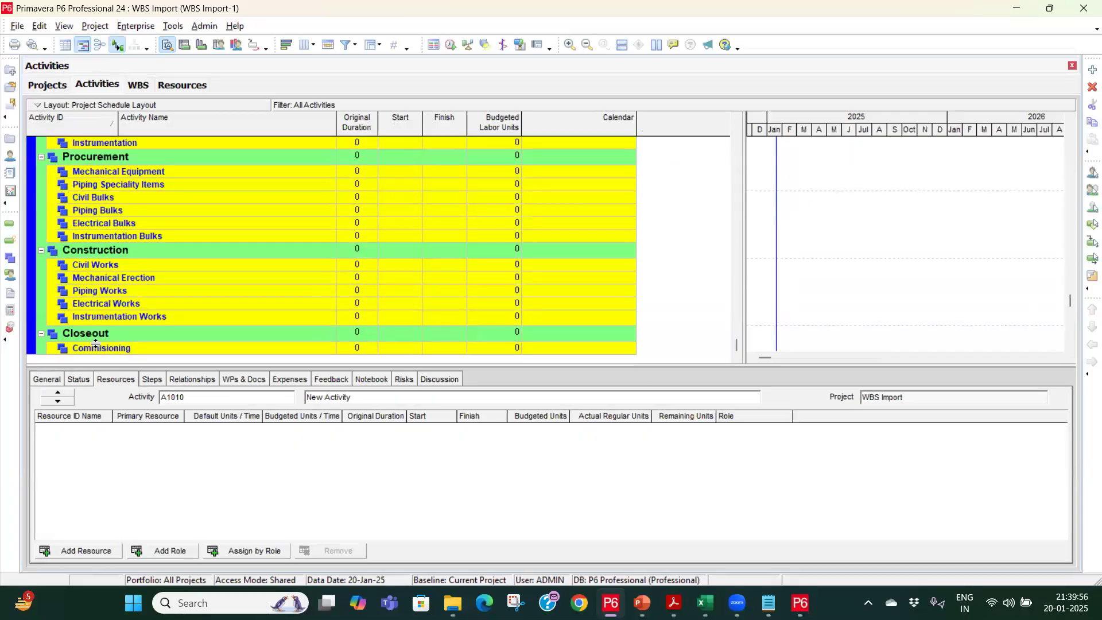
click(96, 347)
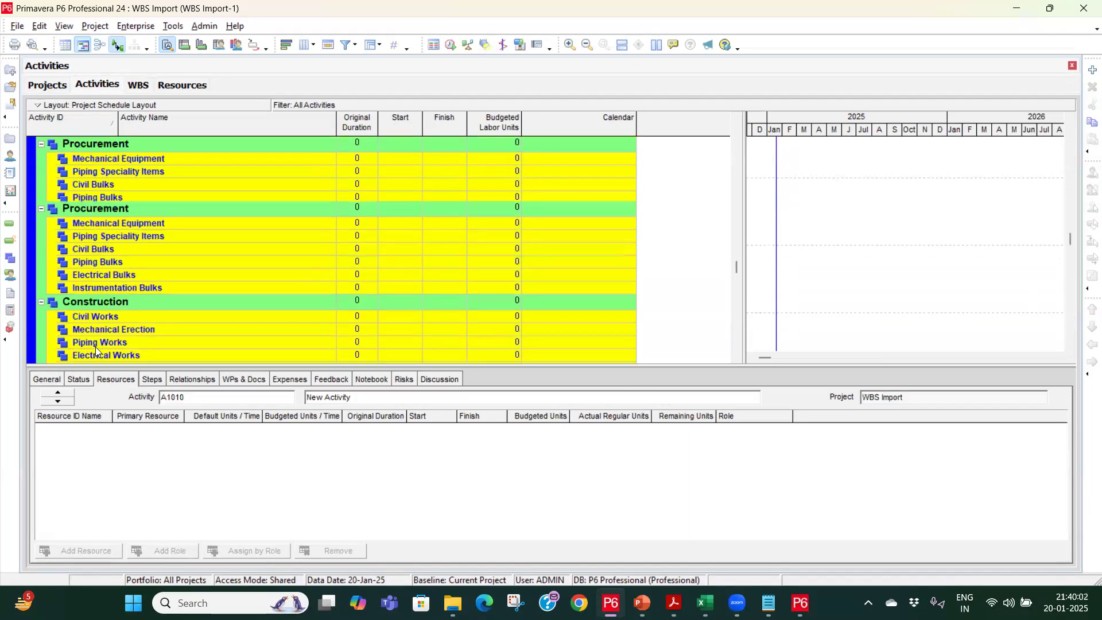
scroll(96, 348, down, 2)
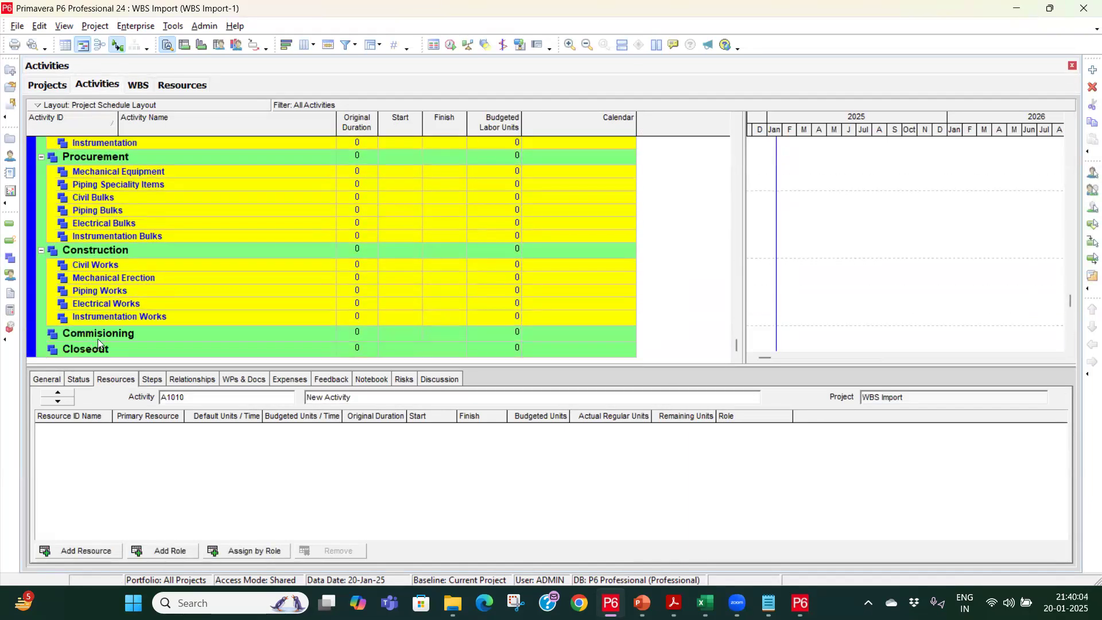
click(102, 332)
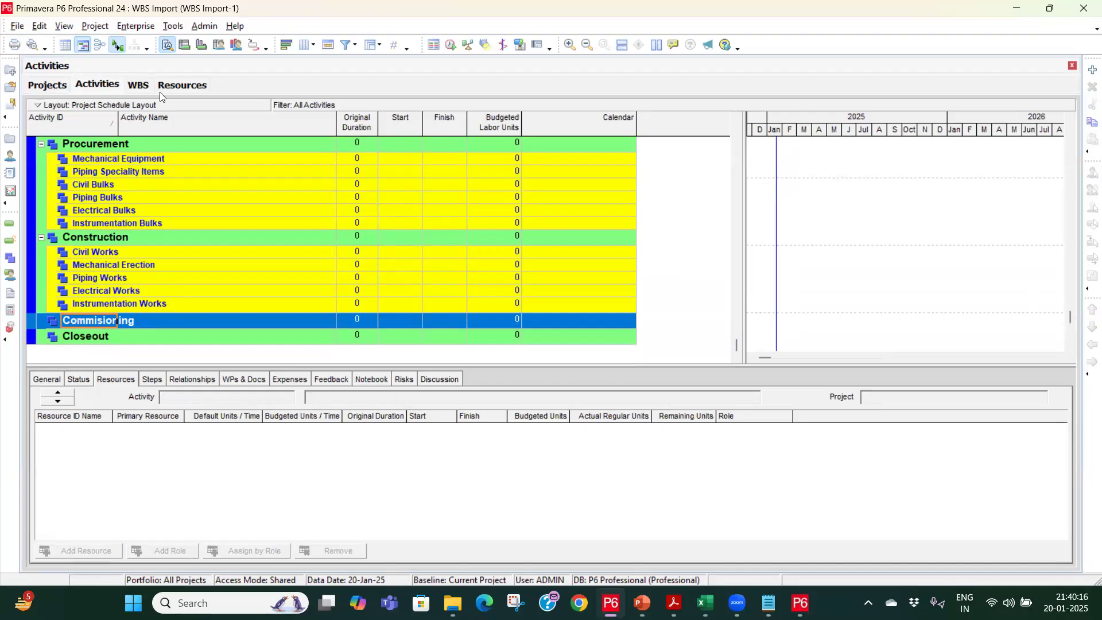
Mark 14:00 to 18:00 on 23 January 2025 as nonwork in the 5*9 project calendar, using detailed work hours.
click(172, 27)
mouse_move(135, 26)
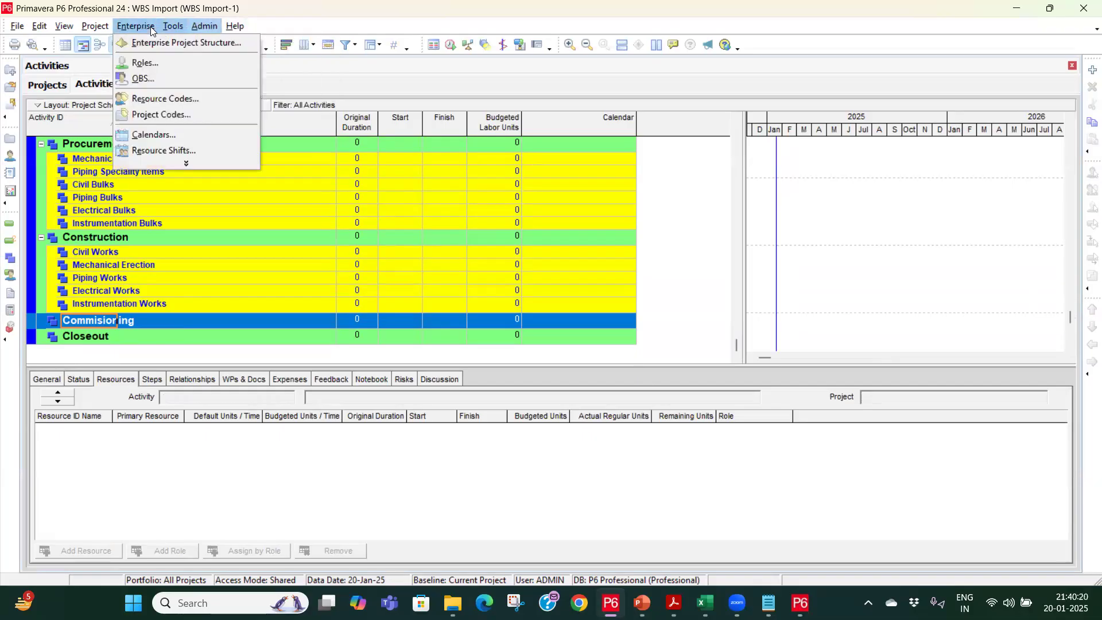
click(151, 137)
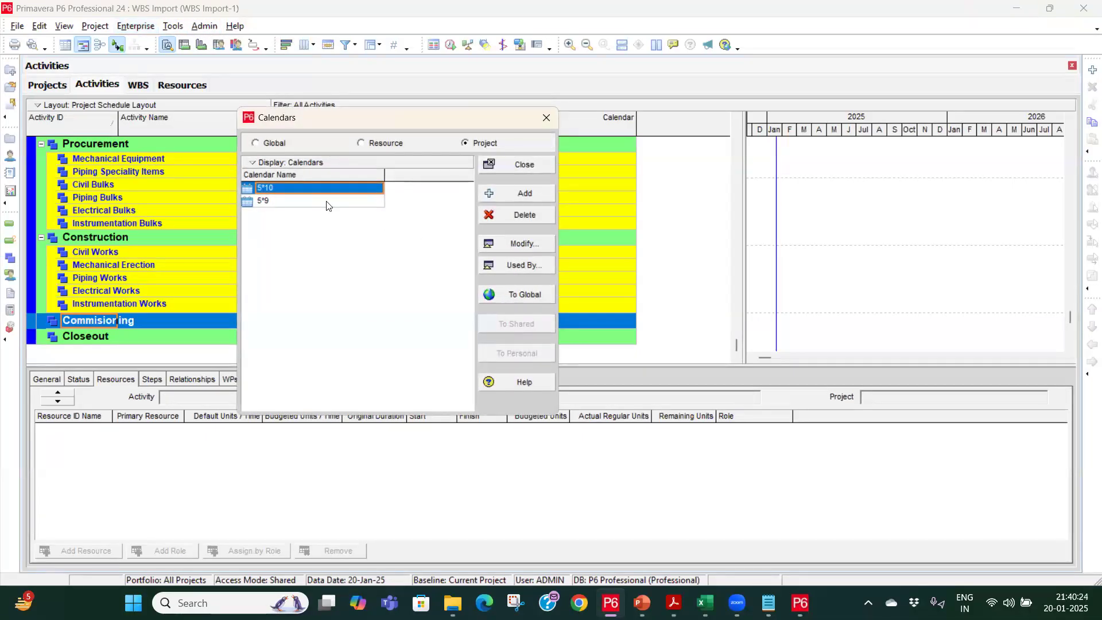
key(Down)
click(510, 244)
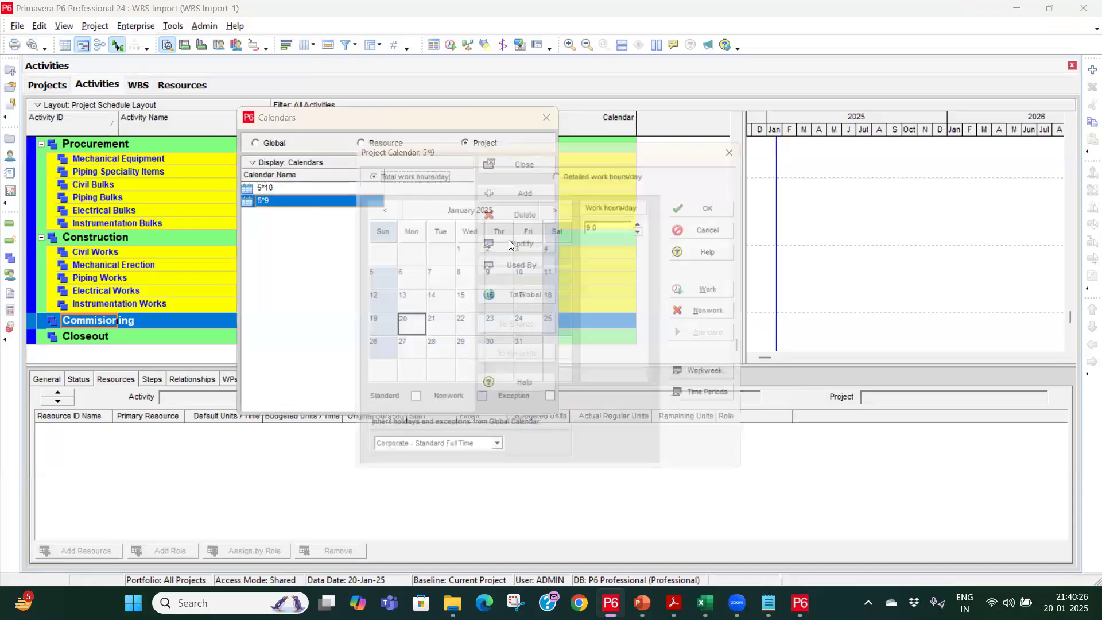
click(499, 331)
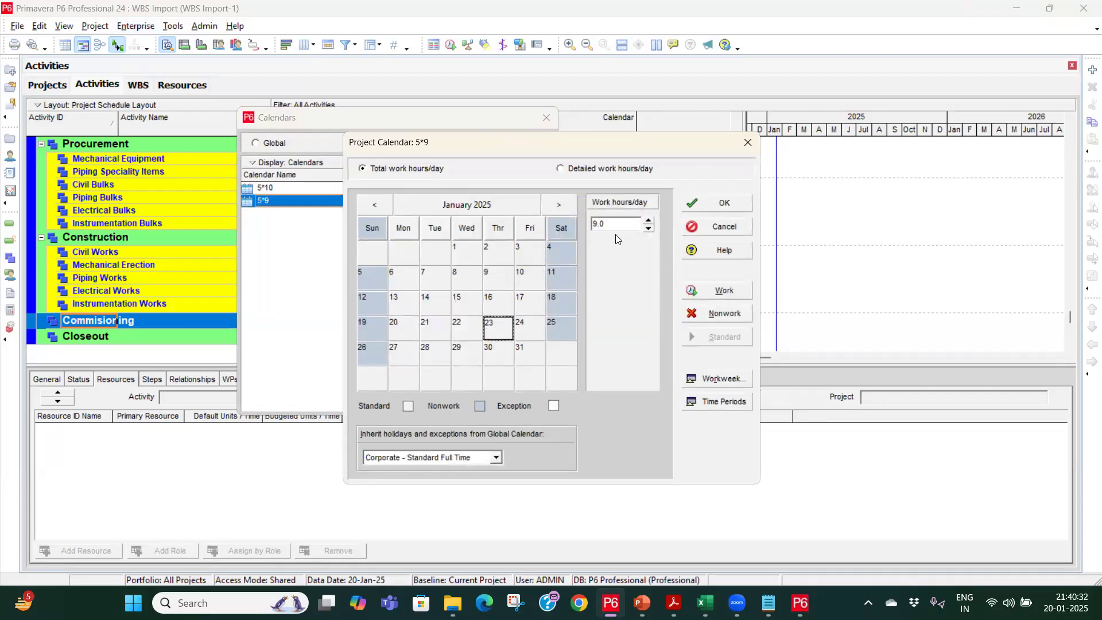
click(580, 169)
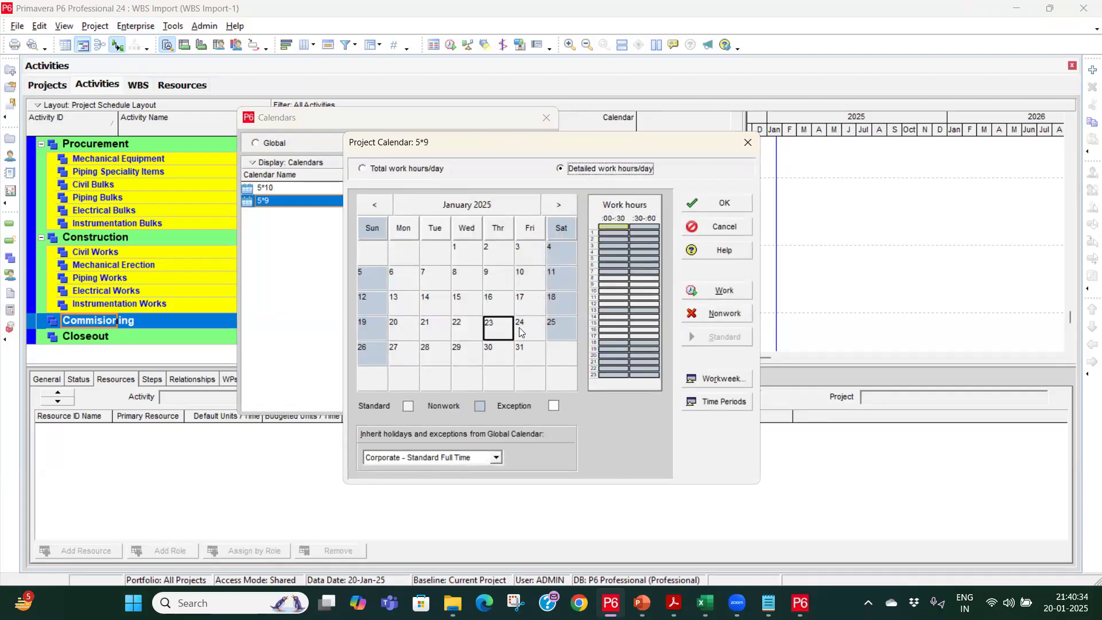
click(615, 318)
click(621, 319)
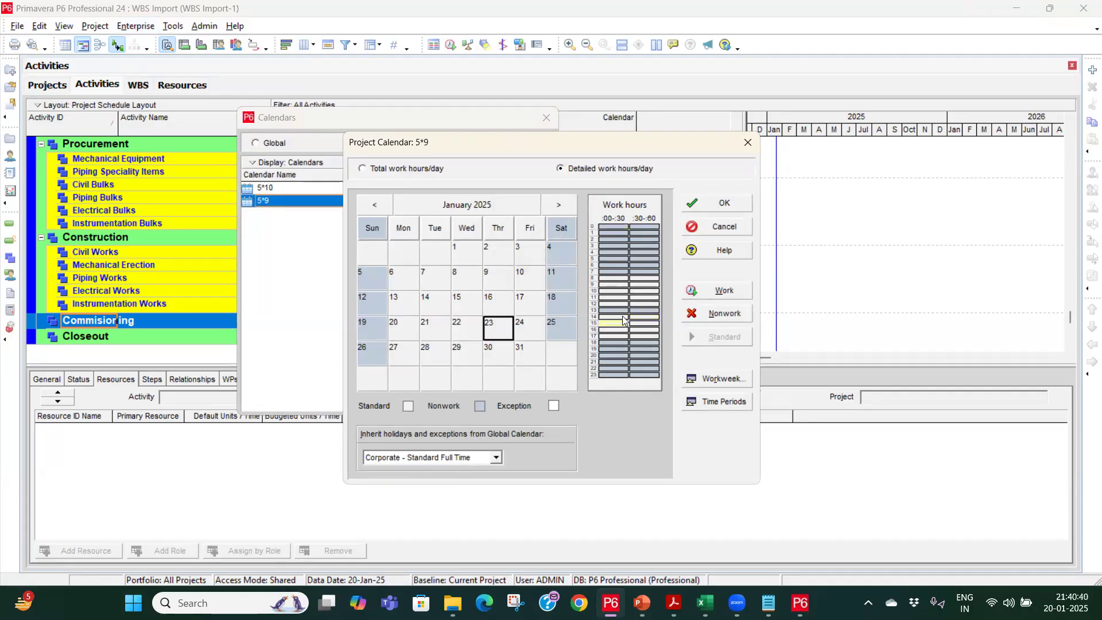
mouse_move(622, 325)
mouse_down()
mouse_move(631, 333)
mouse_move(613, 337)
mouse_up()
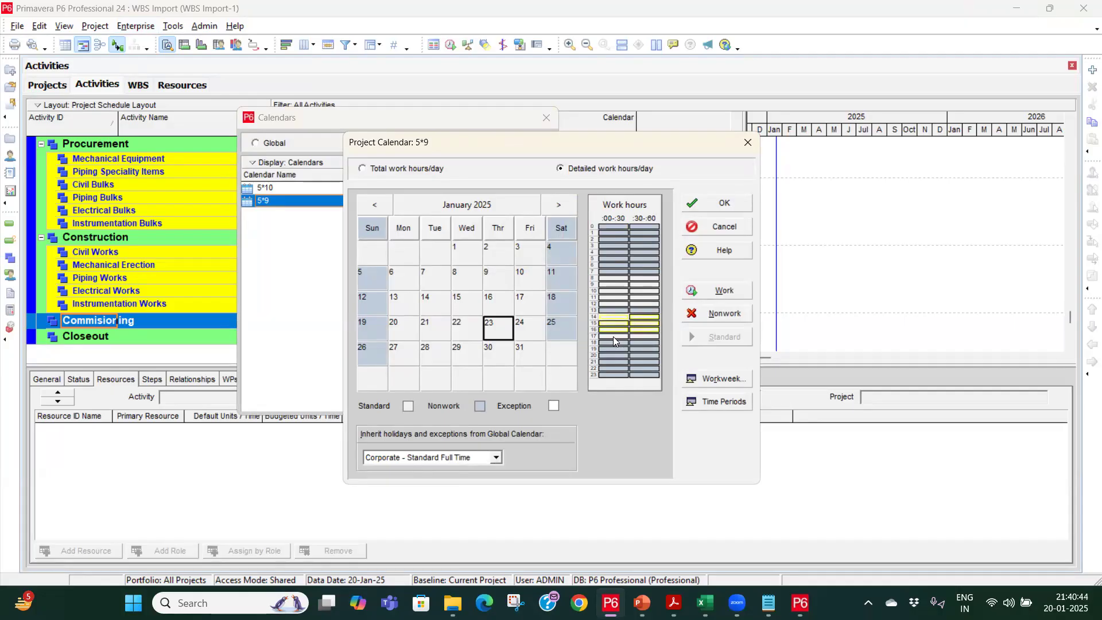
click(725, 314)
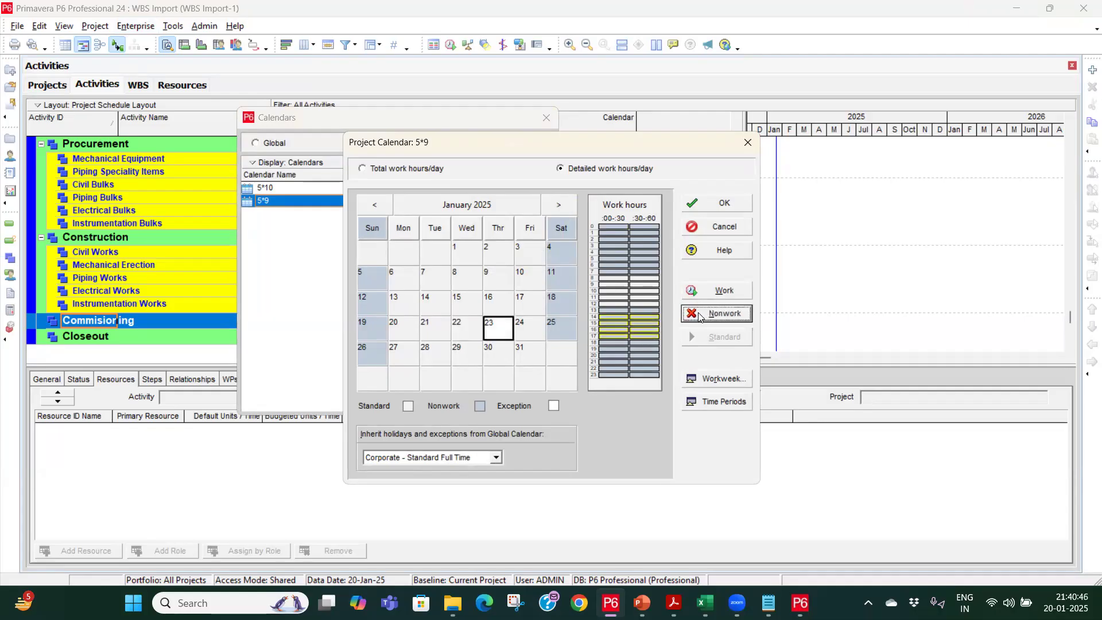
Compare the work hours of 23 January with other January 2025 days and close the calendars without saving.
click(460, 328)
click(446, 305)
click(612, 285)
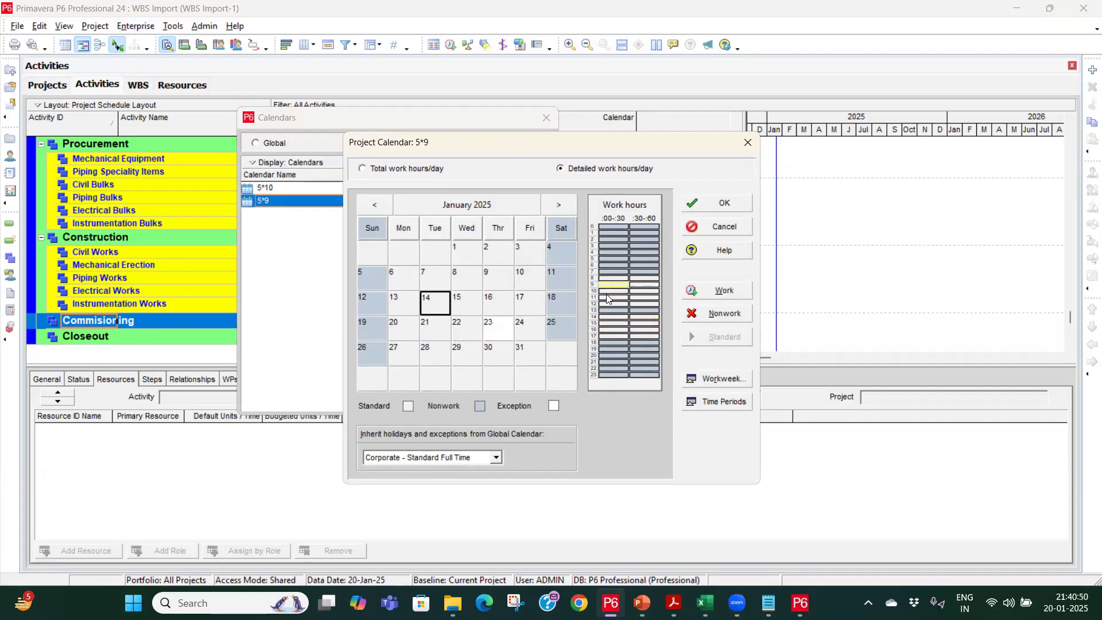
click(440, 332)
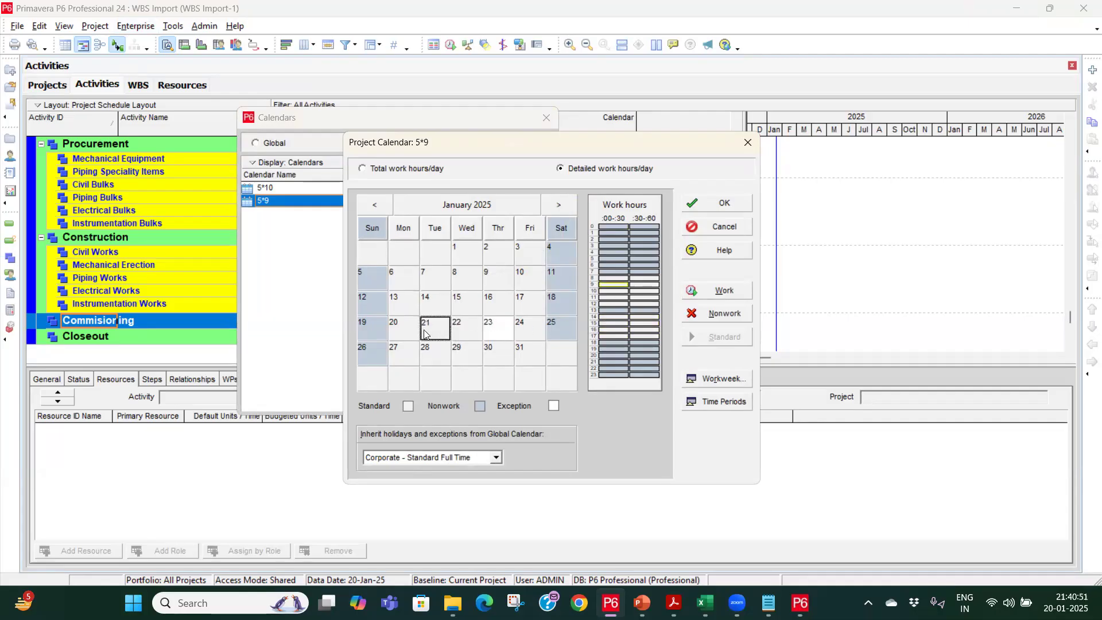
click(459, 332)
click(497, 330)
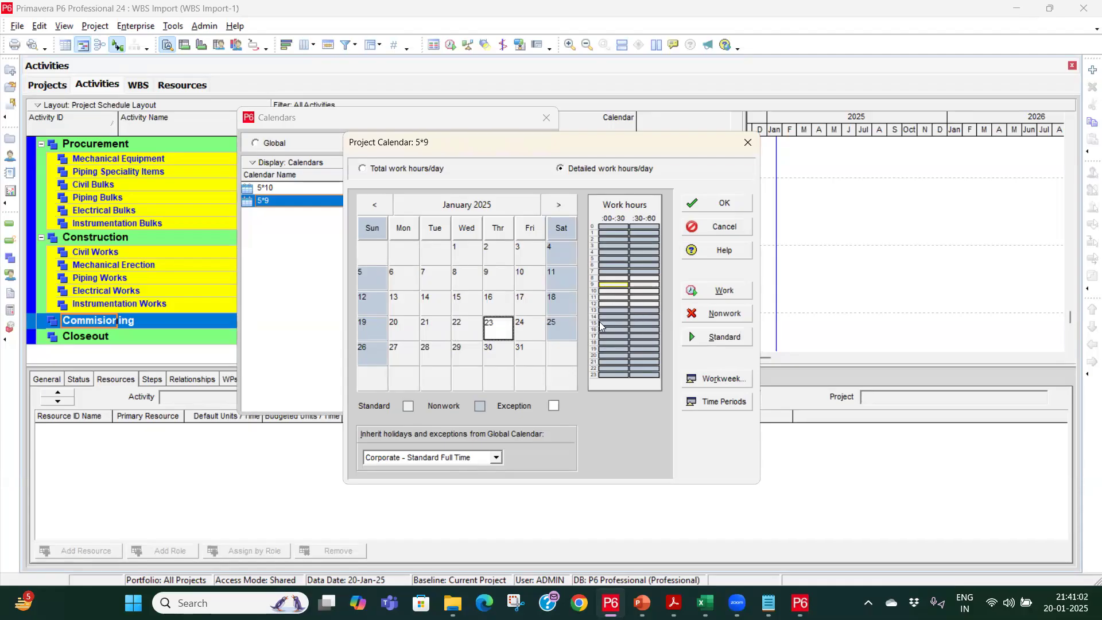
click(412, 287)
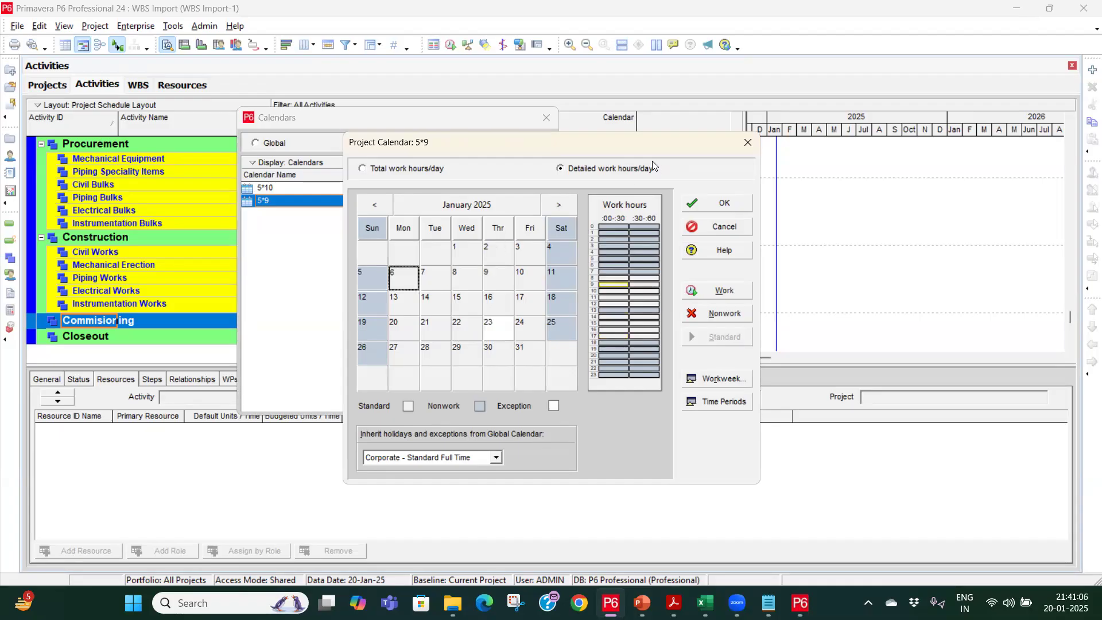
click(747, 143)
click(544, 119)
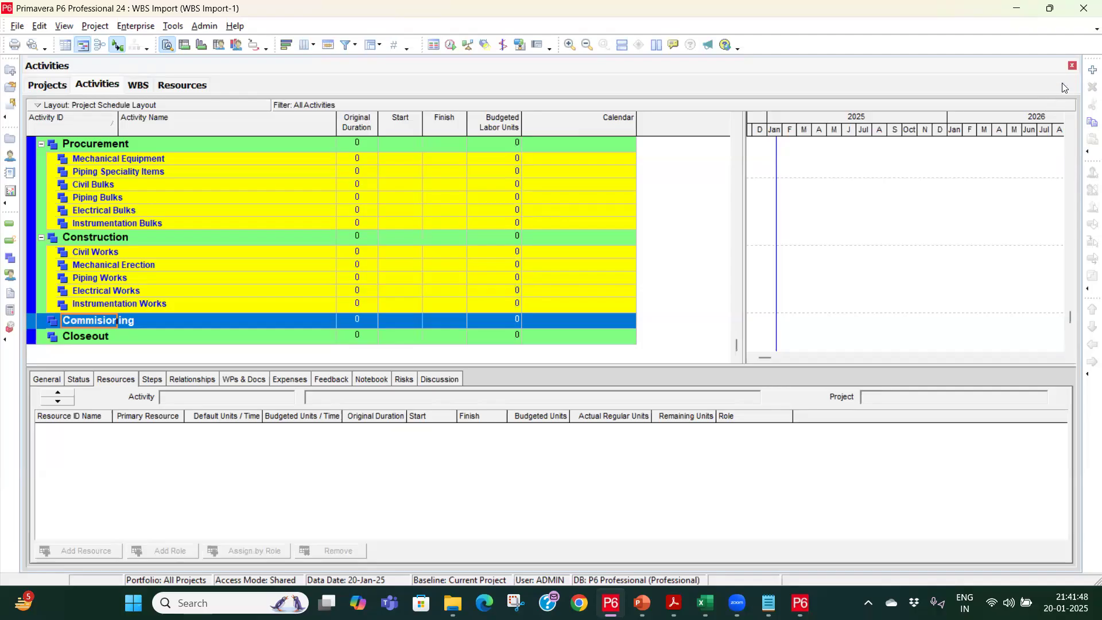
Assign Process activity A1000 as the predecessor of Mechanical activity A1010.
scroll(313, 195, up, 2)
scroll(313, 195, up, 5)
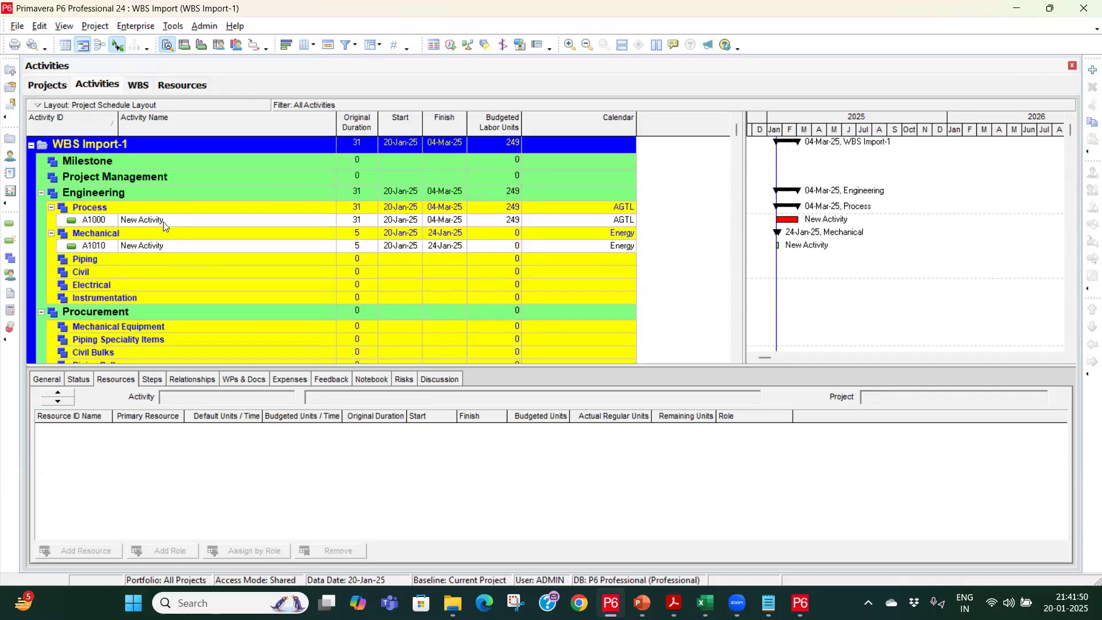
click(163, 221)
click(166, 247)
click(167, 221)
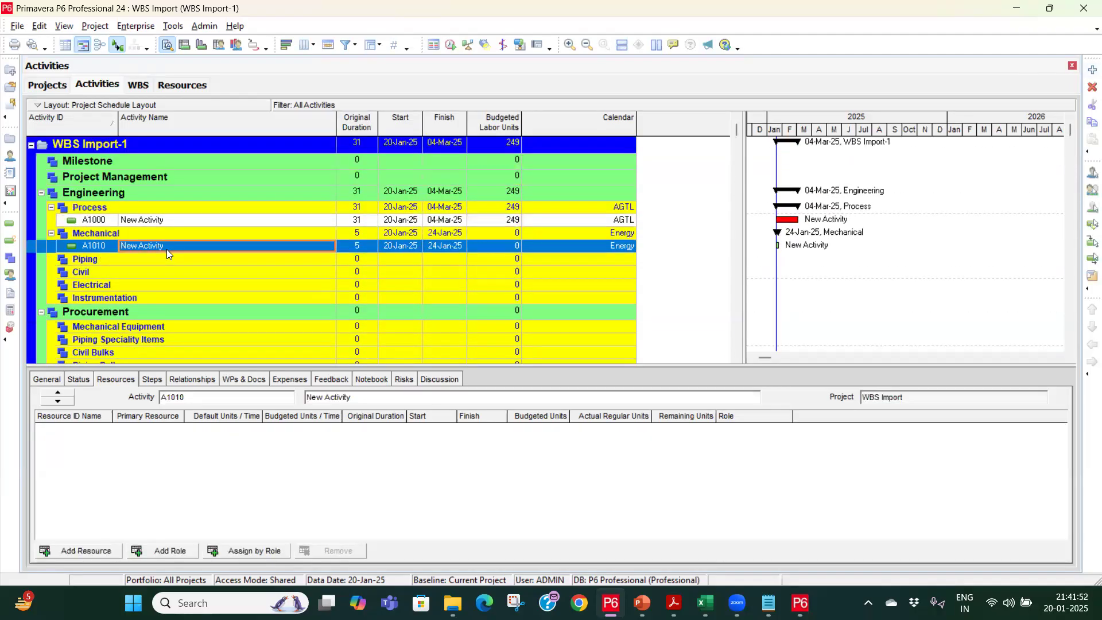
click(167, 246)
click(192, 379)
click(73, 547)
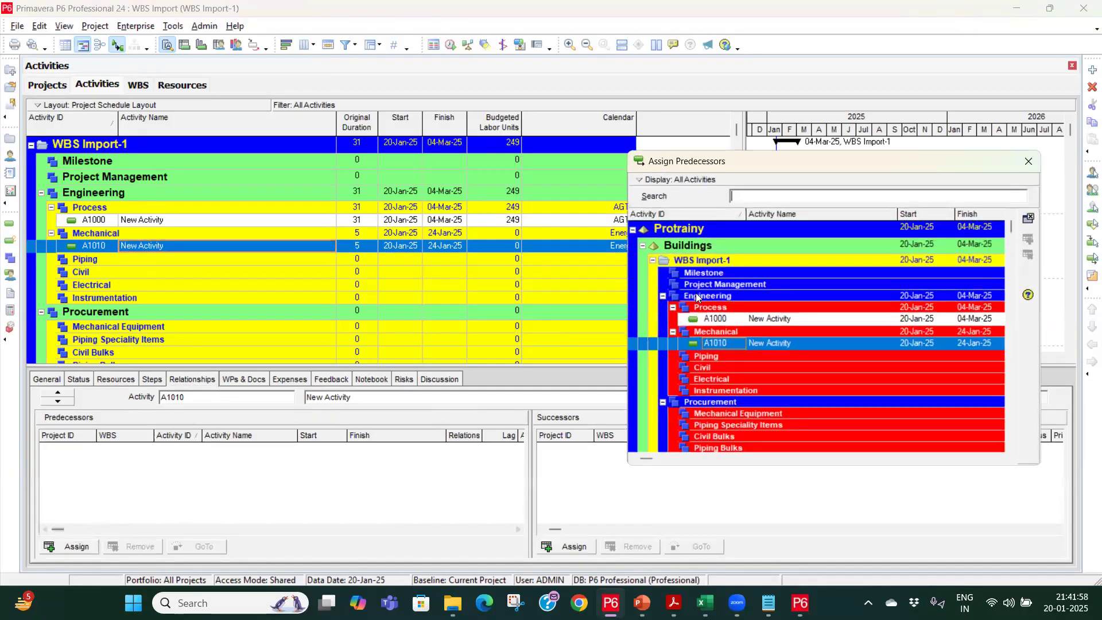
click(780, 319)
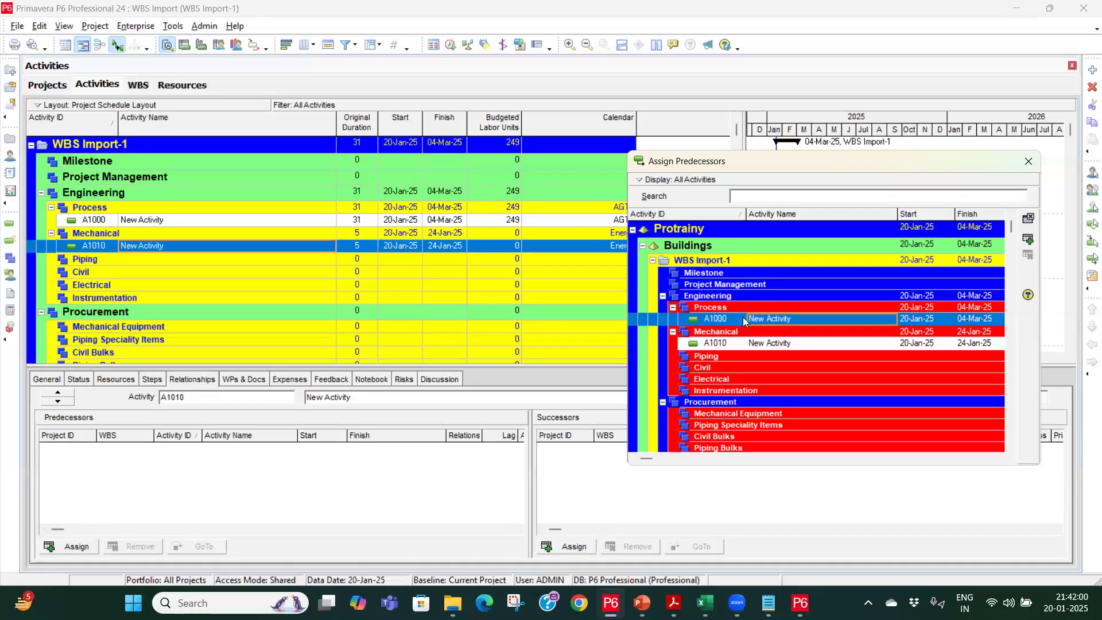
click(1028, 239)
key(Escape)
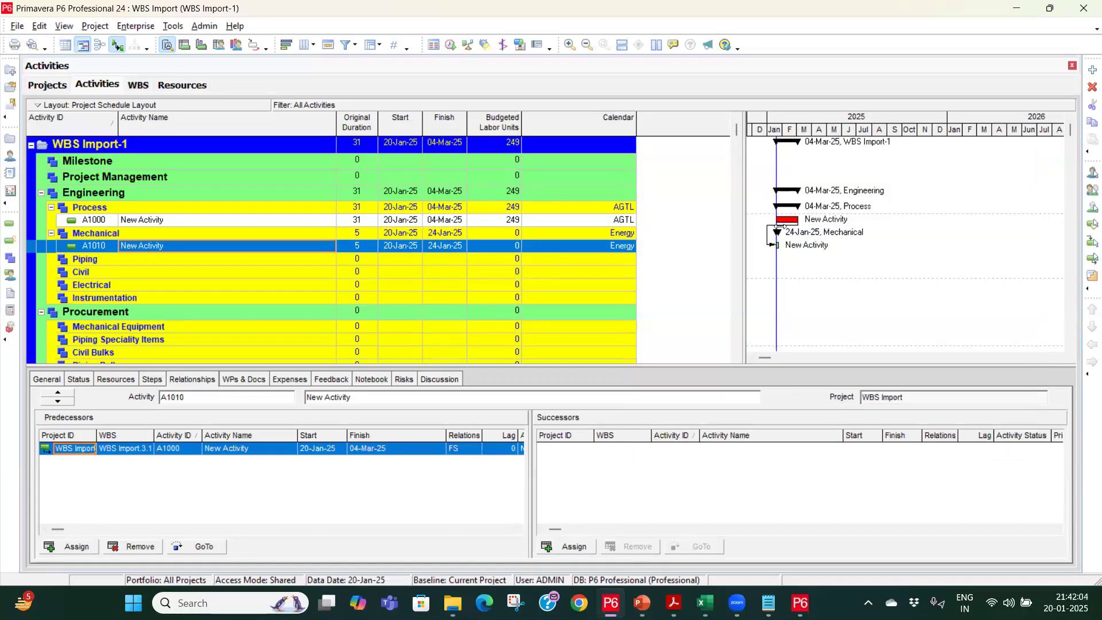
Schedule the project to recalculate the activity dates with the new relationship.
click(451, 45)
click(463, 286)
click(687, 263)
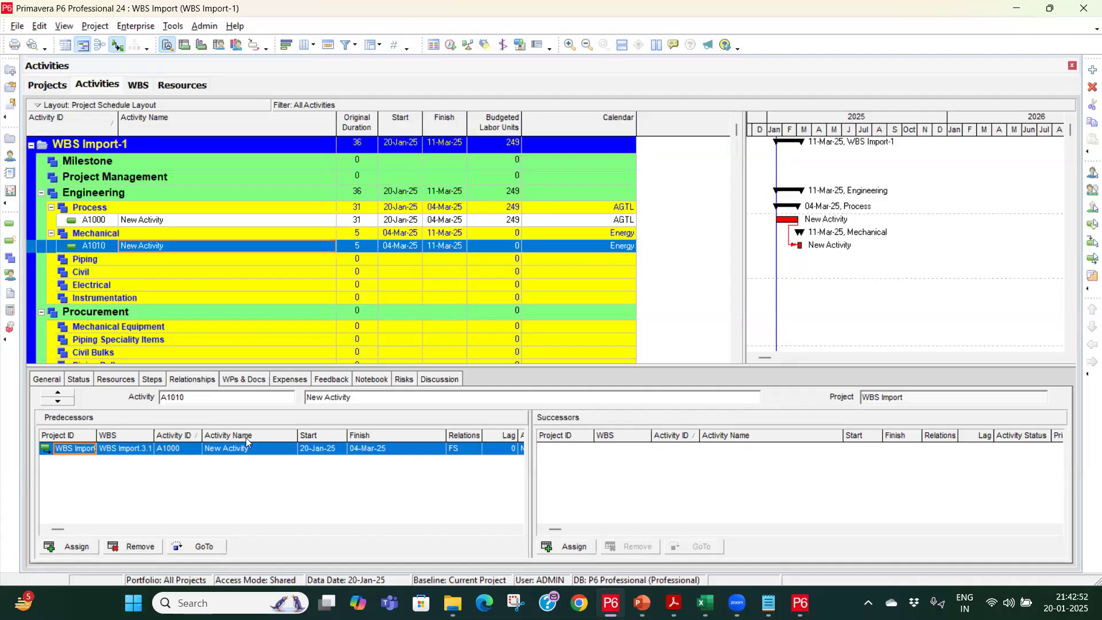
Review the general, status and relationship details of activity A1010.
click(48, 379)
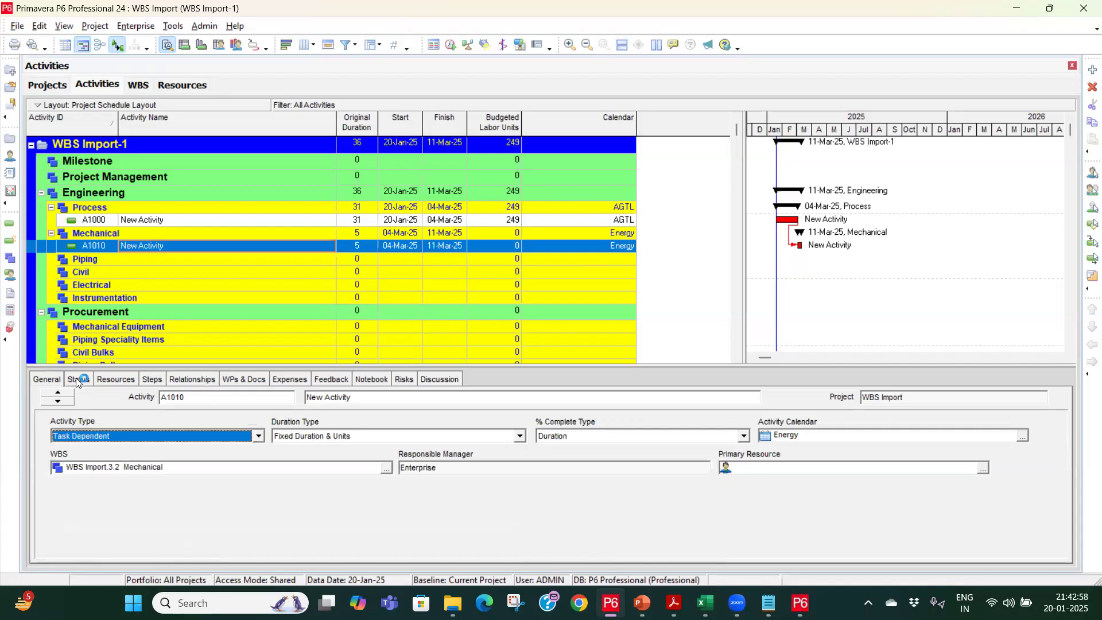
click(78, 380)
click(47, 380)
click(191, 379)
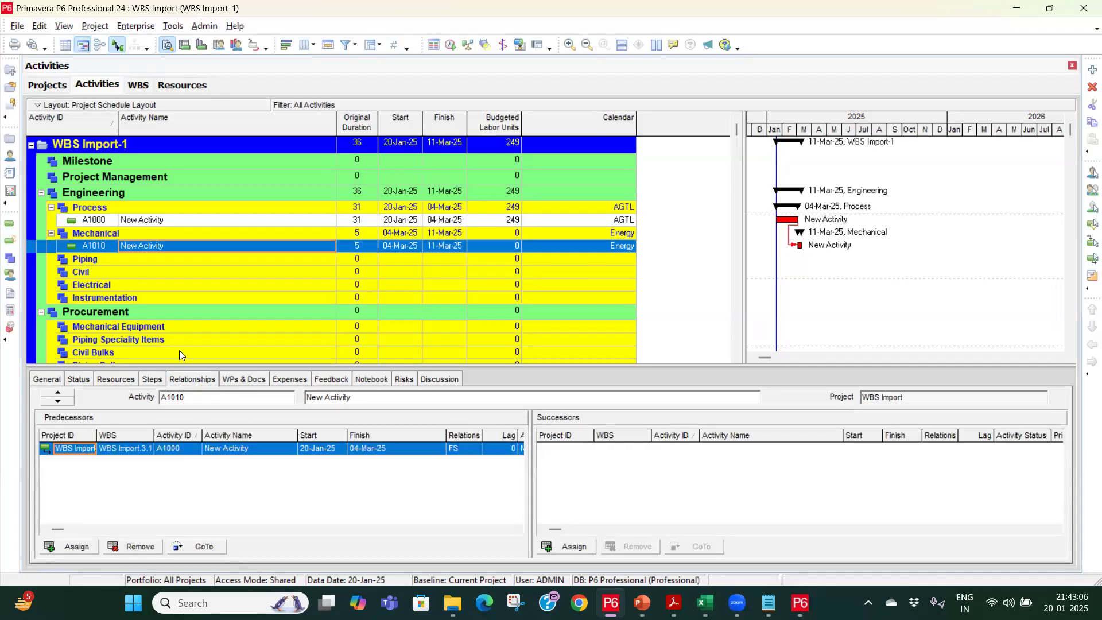
Show the defaults for new activities of the AGTL project Acid Gas Treatment and Transfer in the projects list.
click(50, 89)
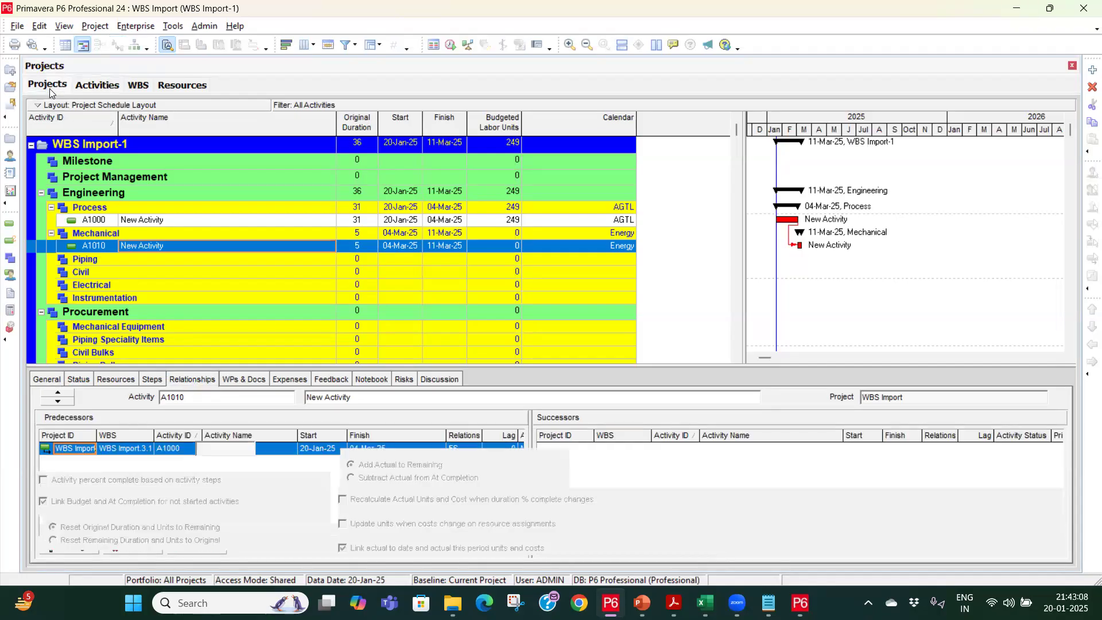
click(292, 351)
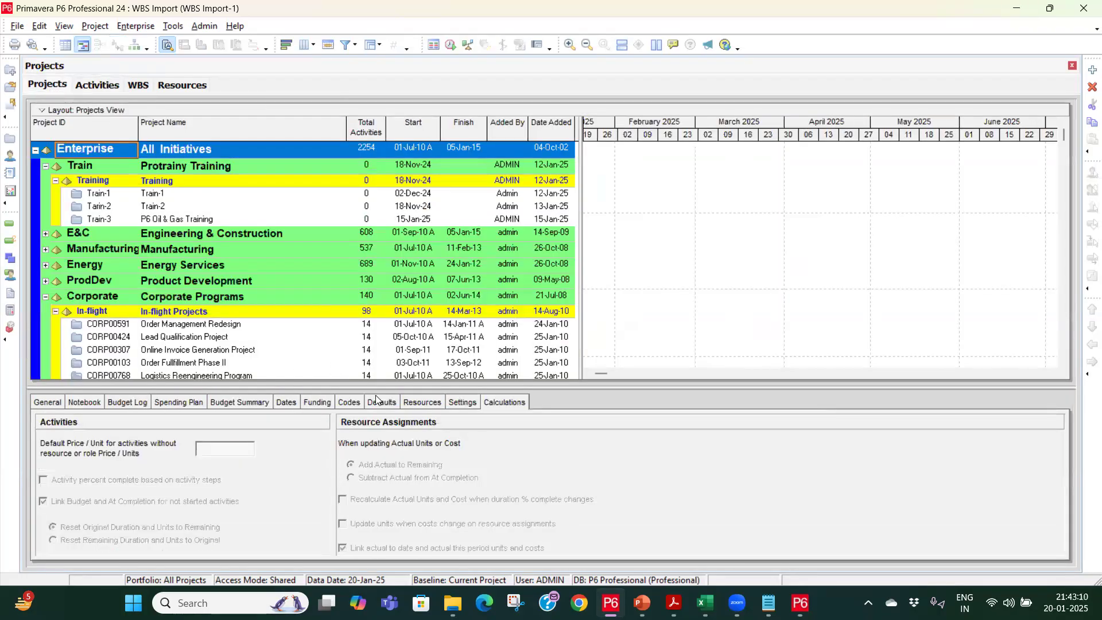
click(387, 404)
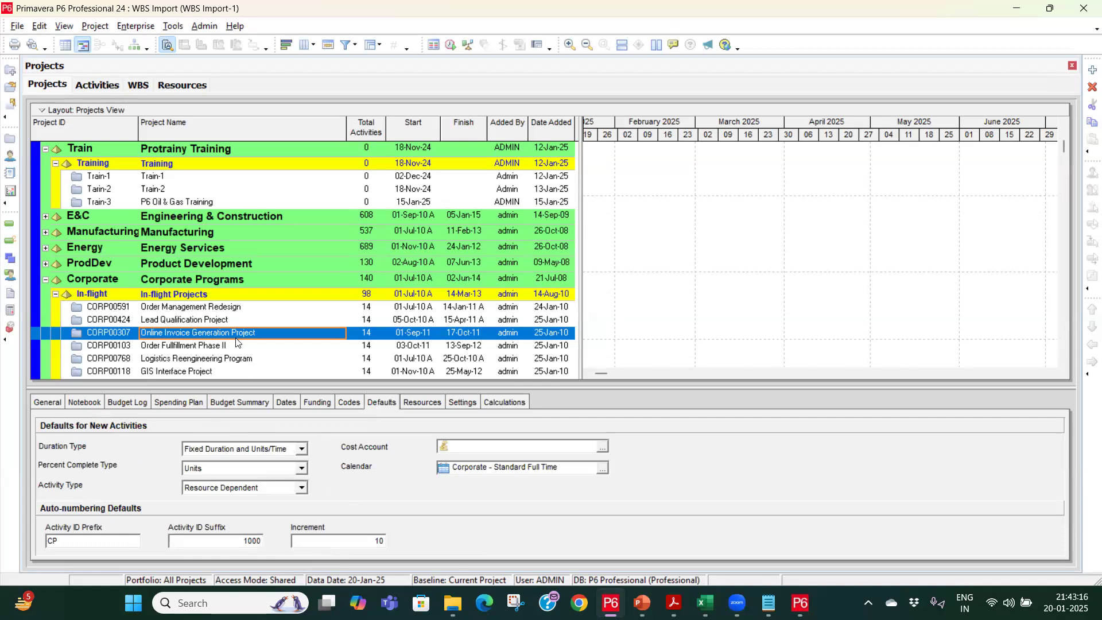
scroll(232, 345, down, 2)
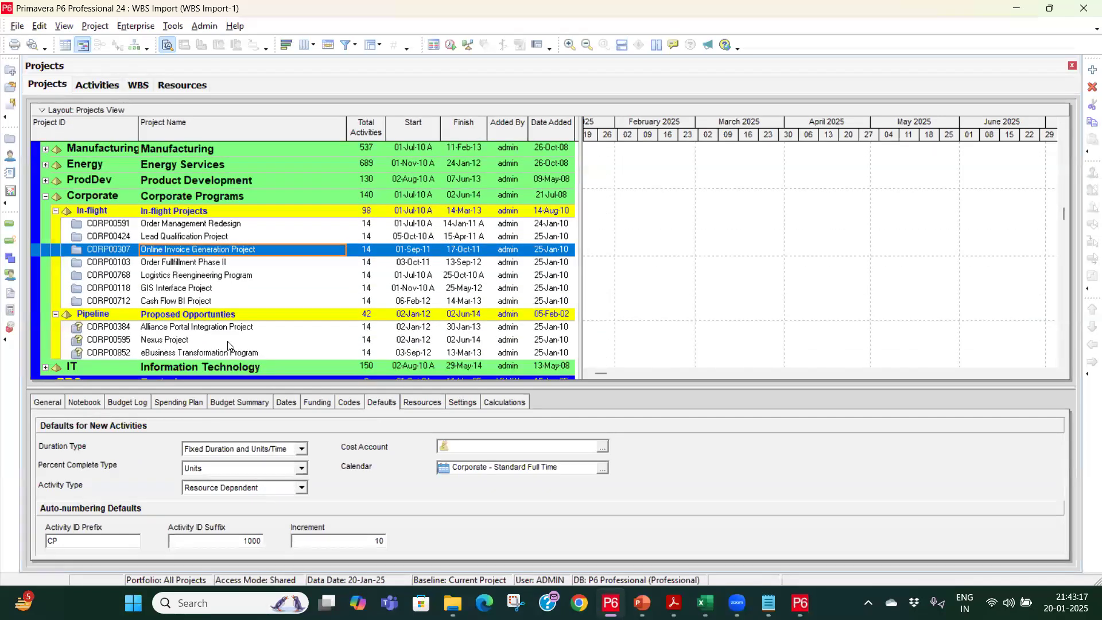
scroll(228, 345, down, 3)
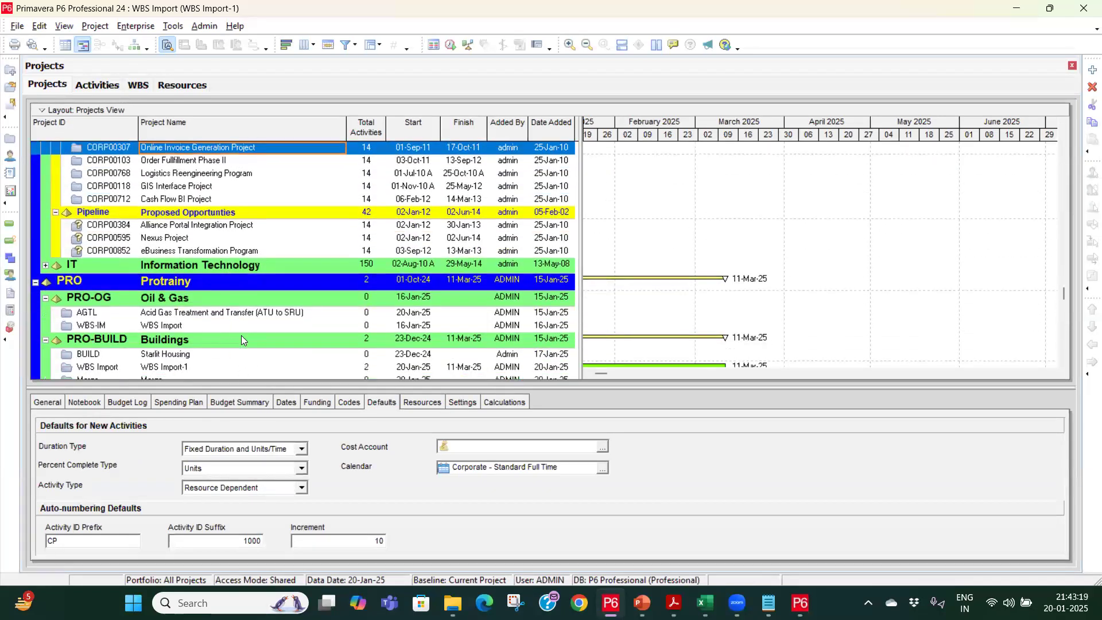
click(213, 313)
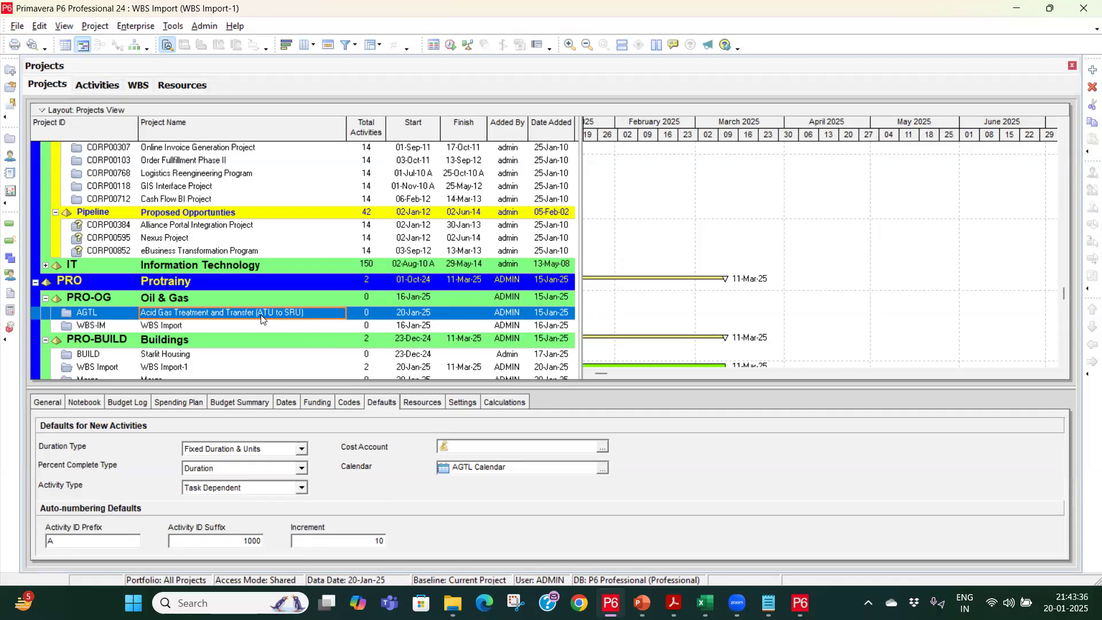
Look through the global calendars offered as default for the WBS-IM project and close the list without assigning one.
click(150, 328)
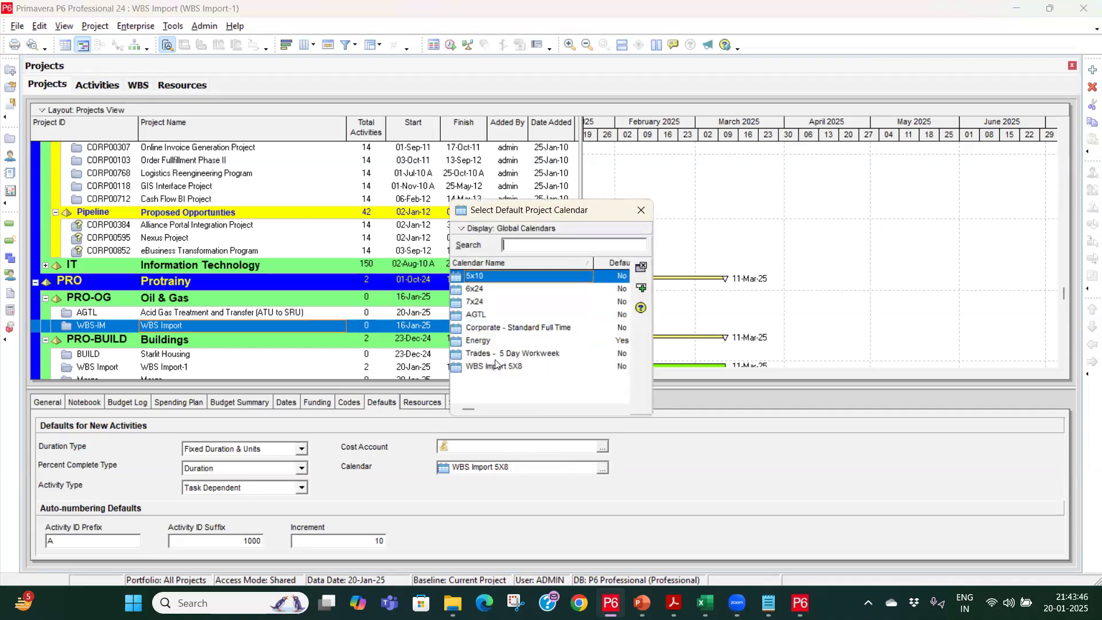
click(489, 317)
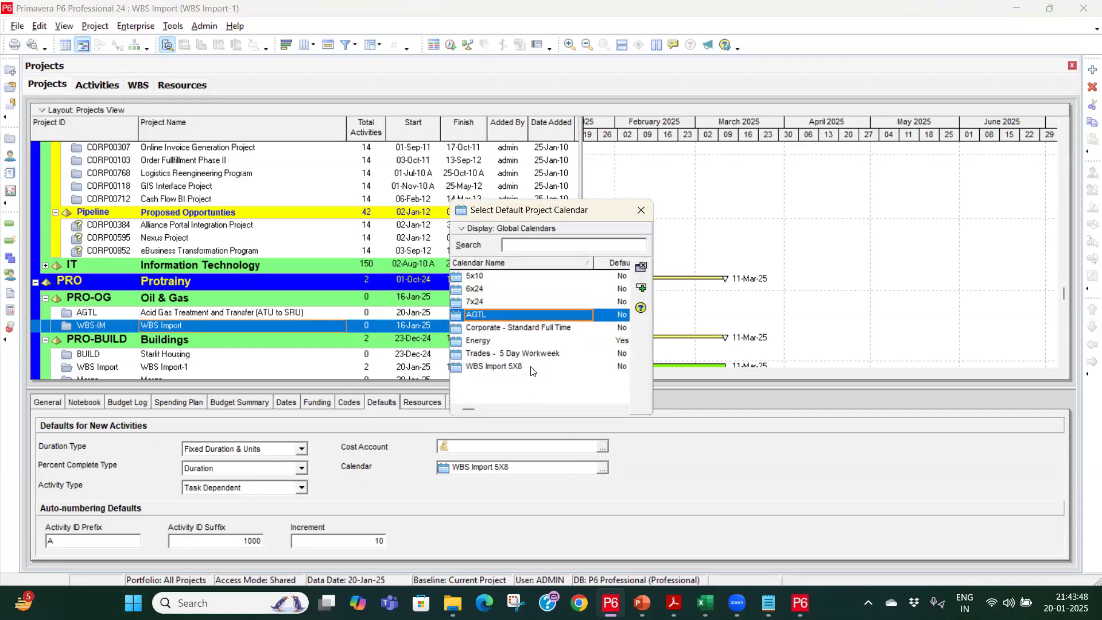
click(642, 211)
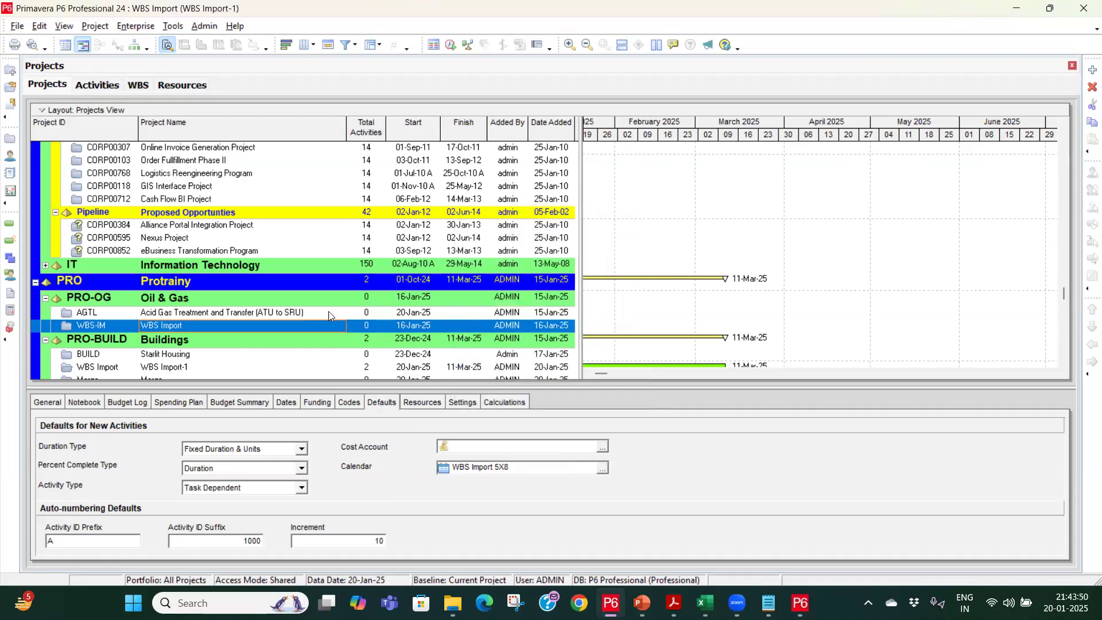
Look through the duration type, percent complete type and activity type options in the AGTL project's defaults for new activities.
click(241, 312)
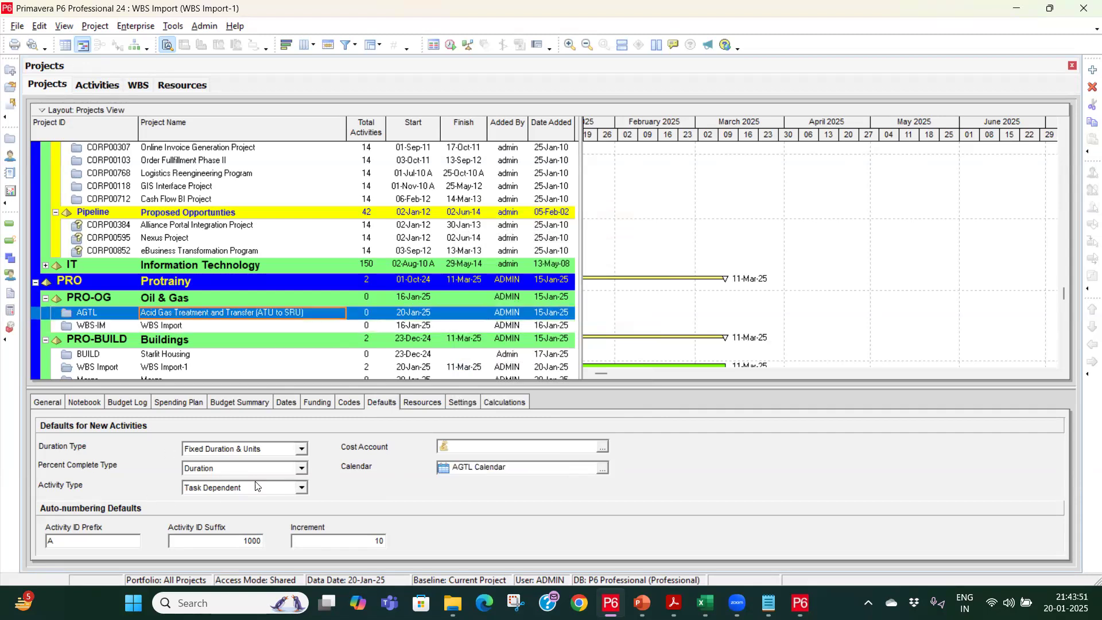
click(221, 449)
click(221, 450)
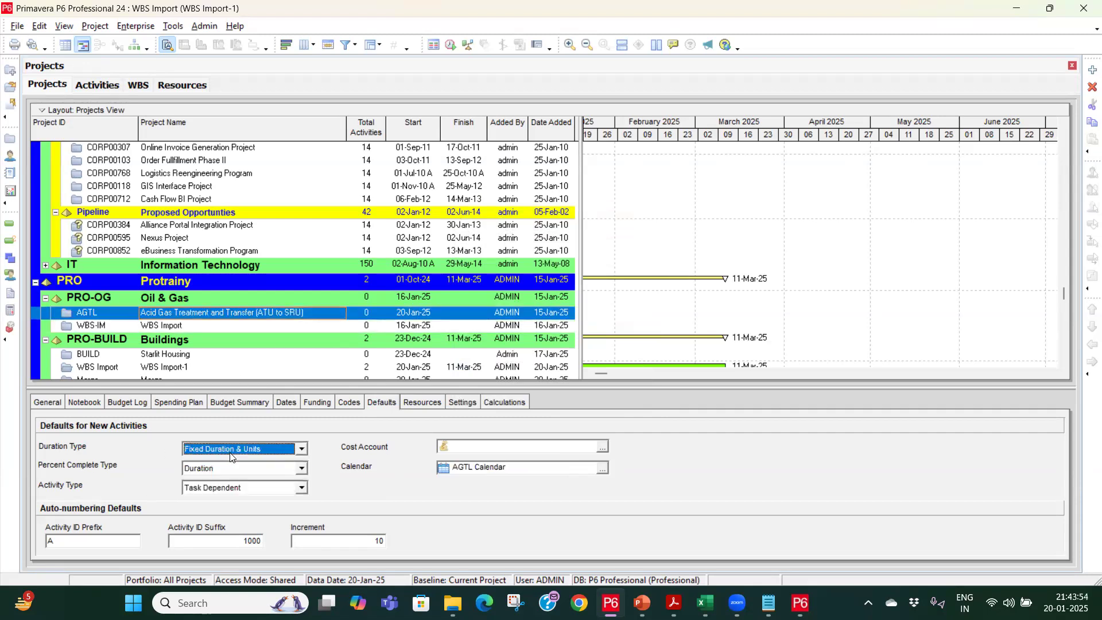
click(252, 489)
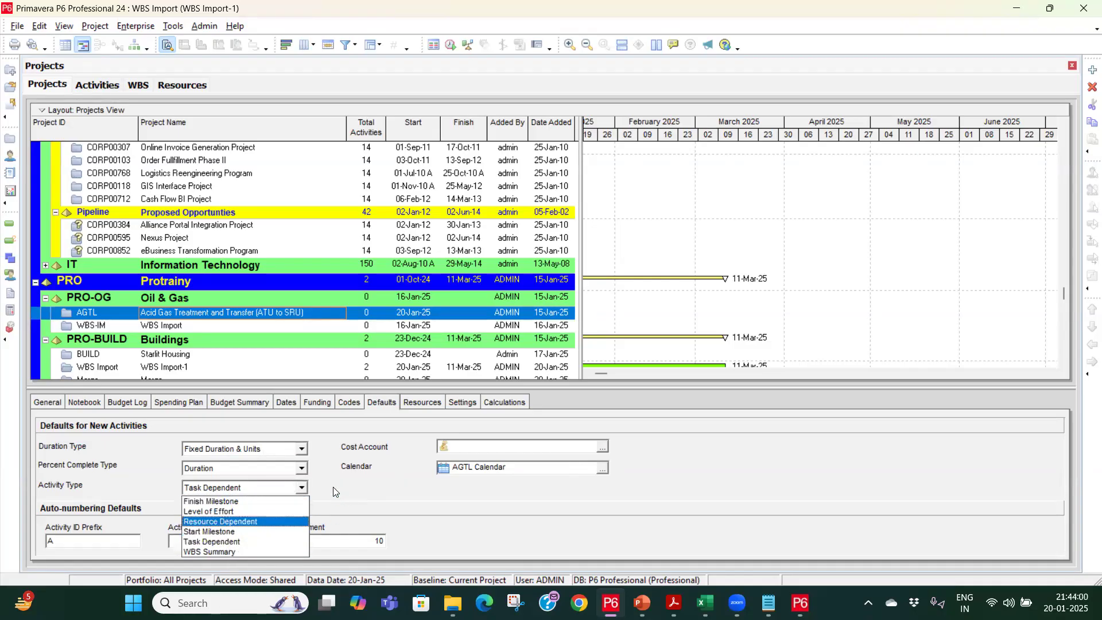
click(302, 486)
click(301, 470)
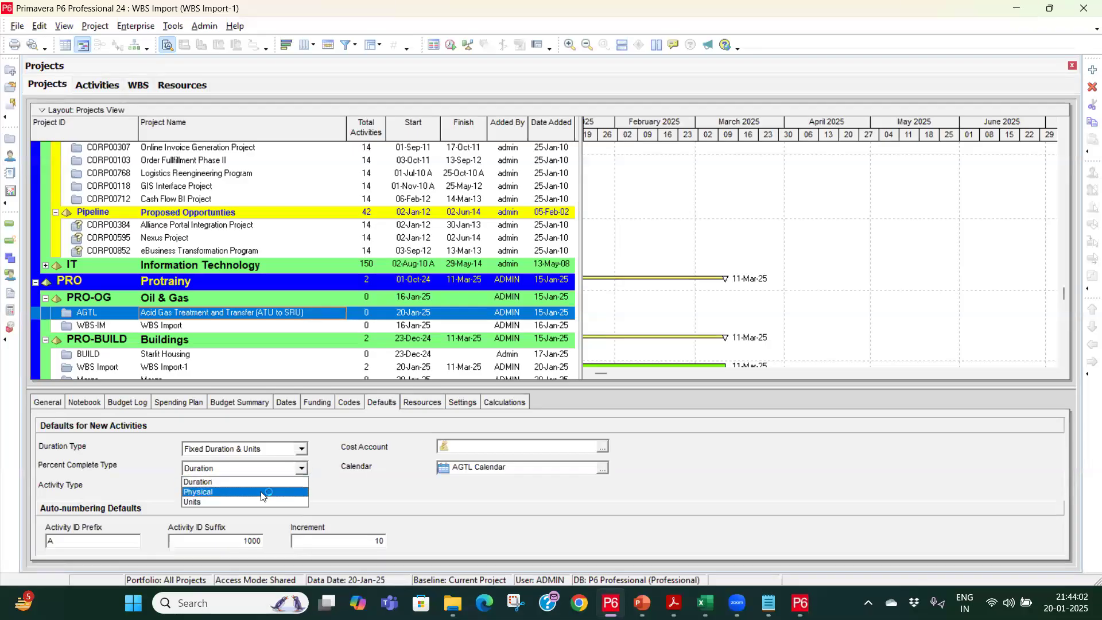
click(347, 478)
click(300, 449)
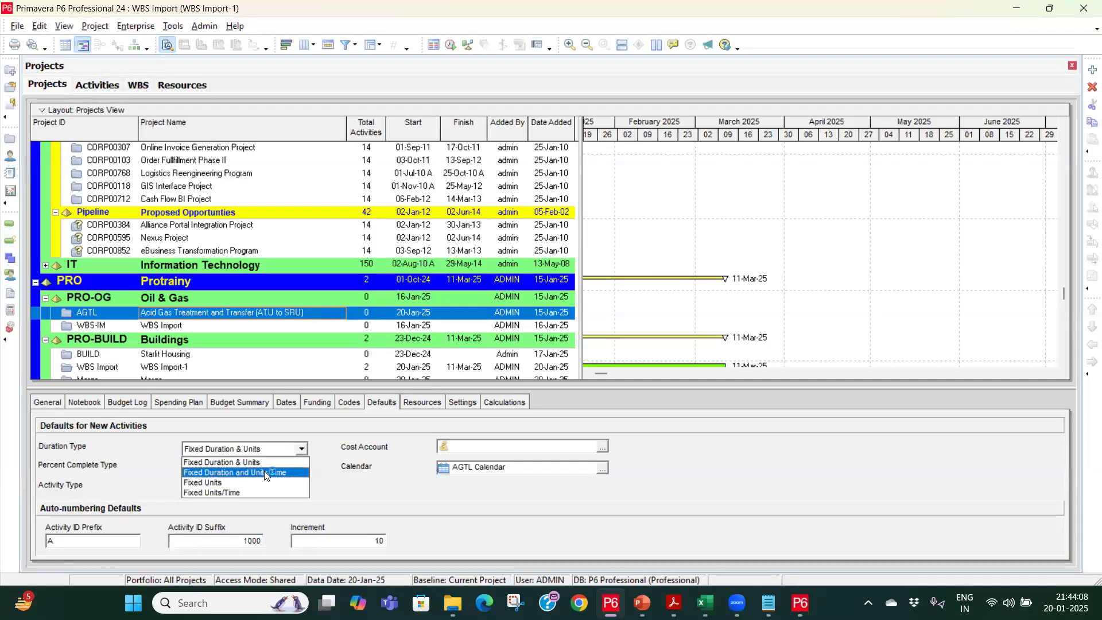
click(334, 464)
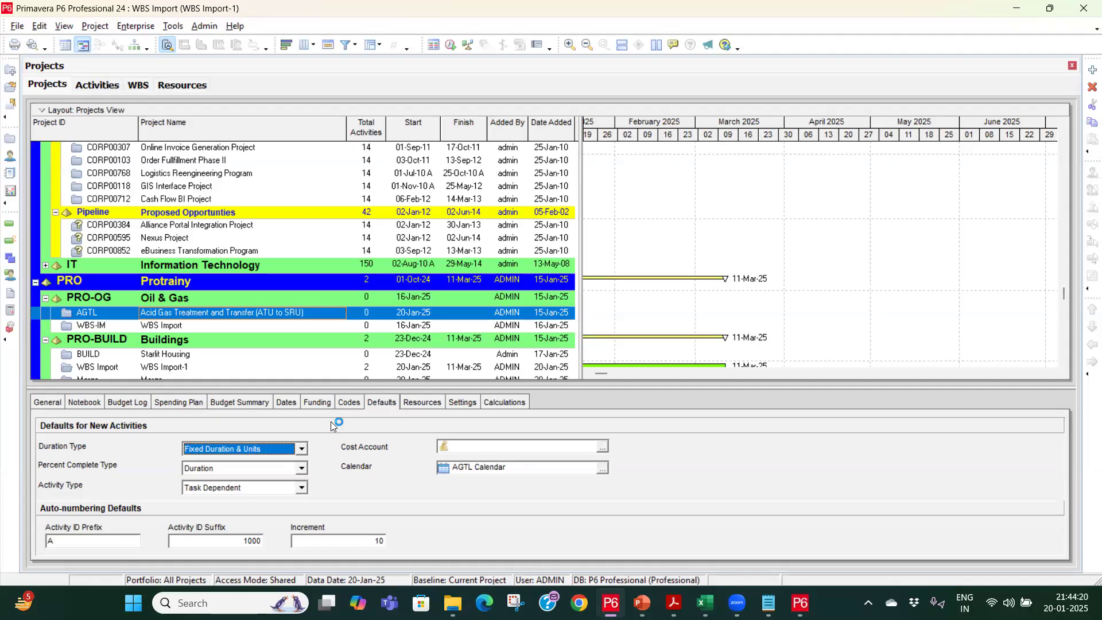
Return to the activities view, then switch to PowerPoint and show the Duration Type slide of the Activity Duration Type presentation.
click(97, 85)
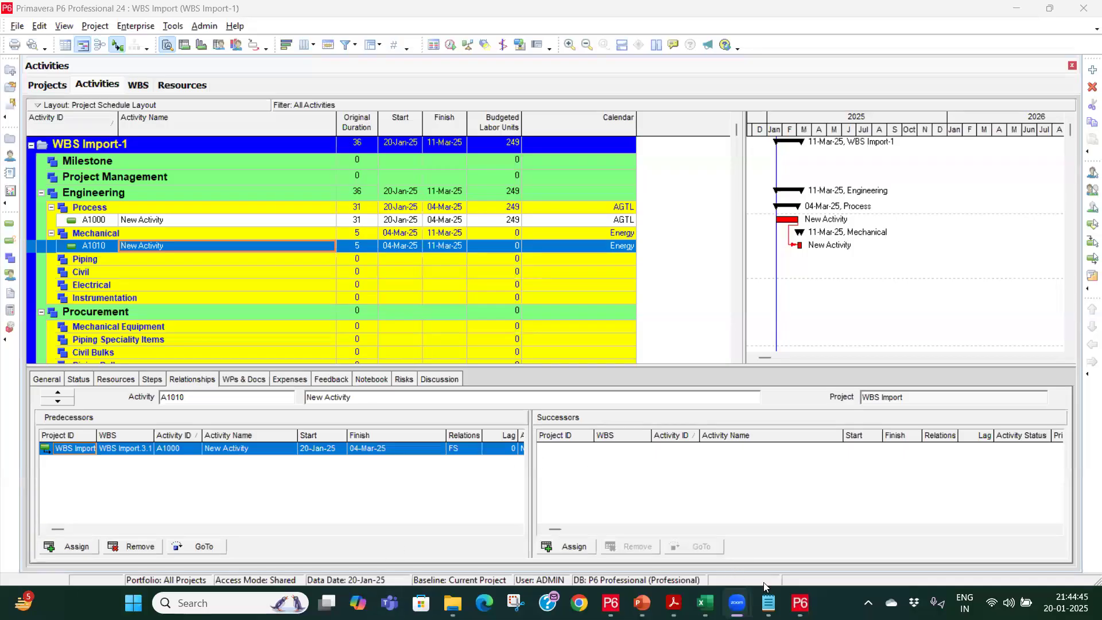
mouse_move(642, 603)
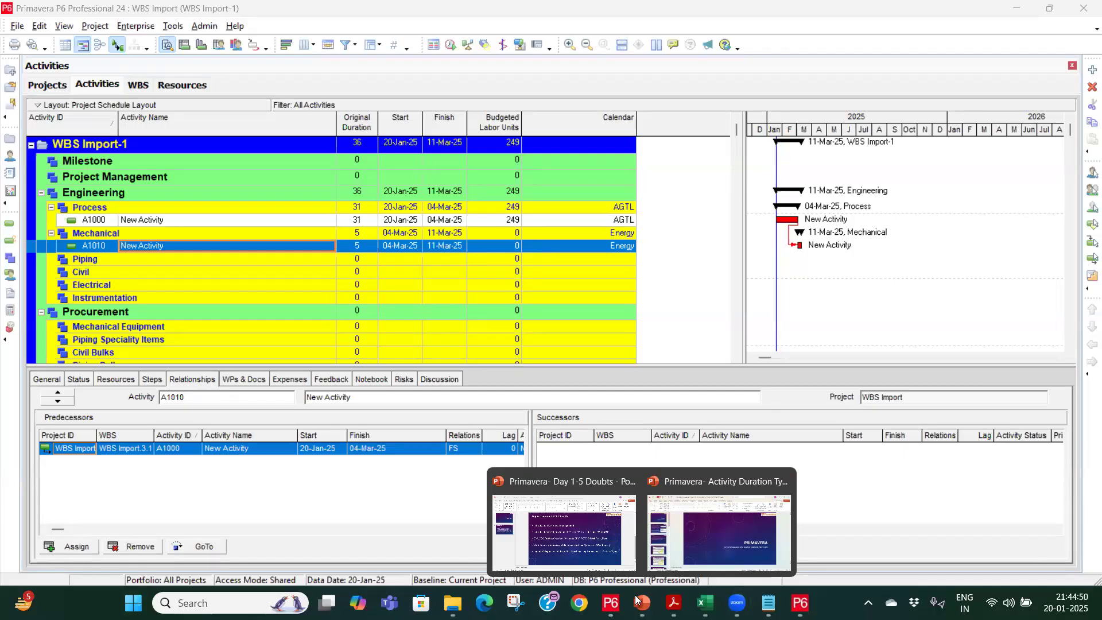
click(595, 537)
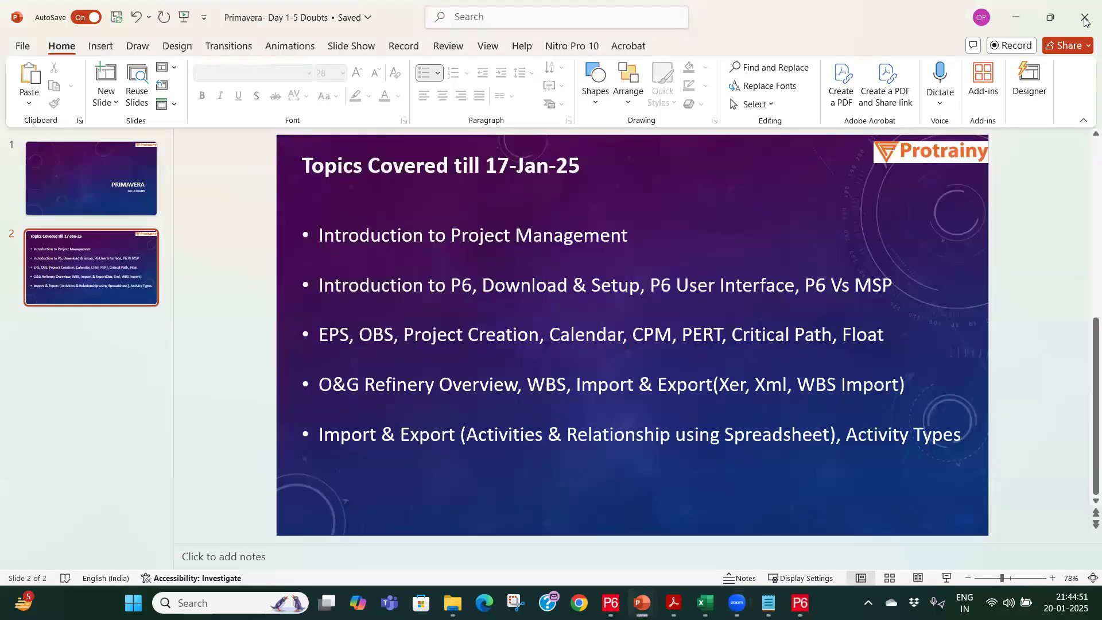
click(1016, 17)
mouse_move(643, 602)
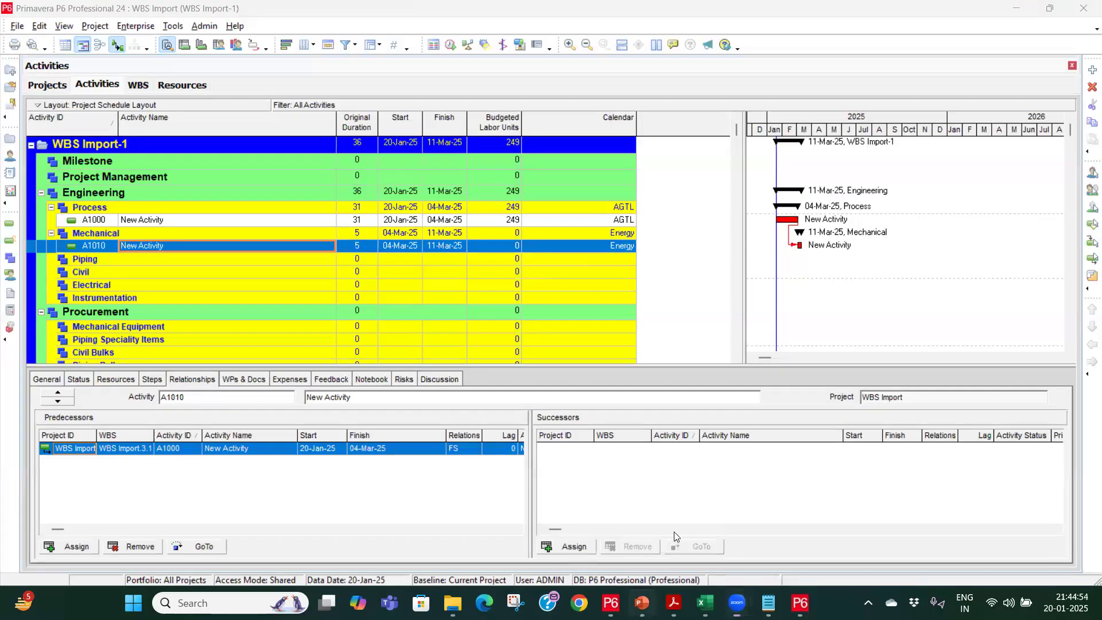
click(674, 532)
click(62, 254)
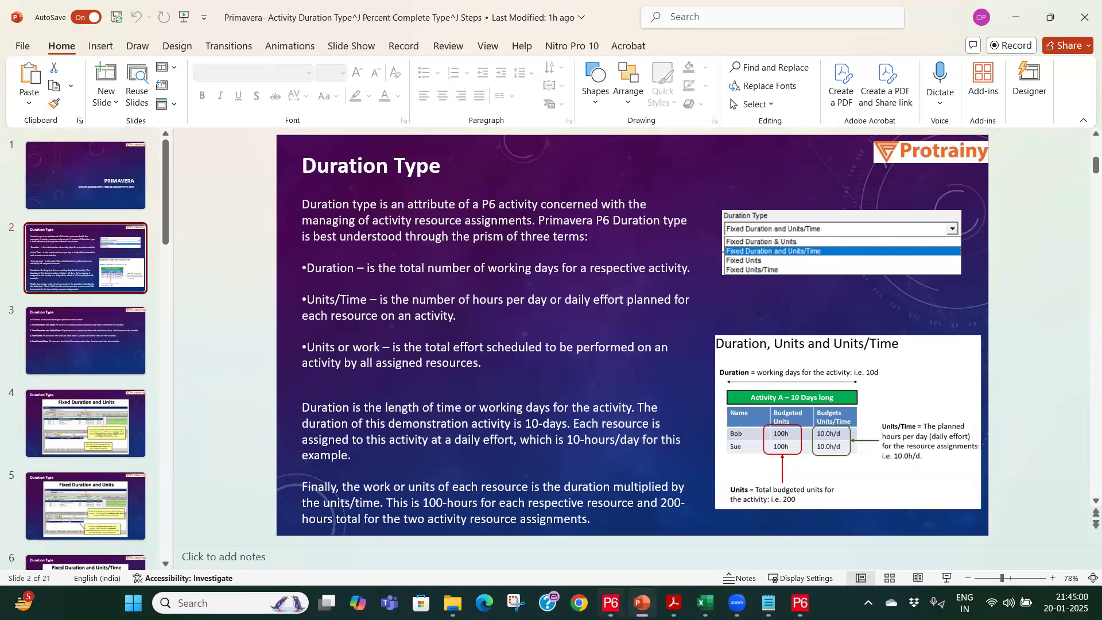
In Primavera P6, review activity A1010's activity type options and duration type, then switch back to the Duration Type slide in PowerPoint.
click(611, 602)
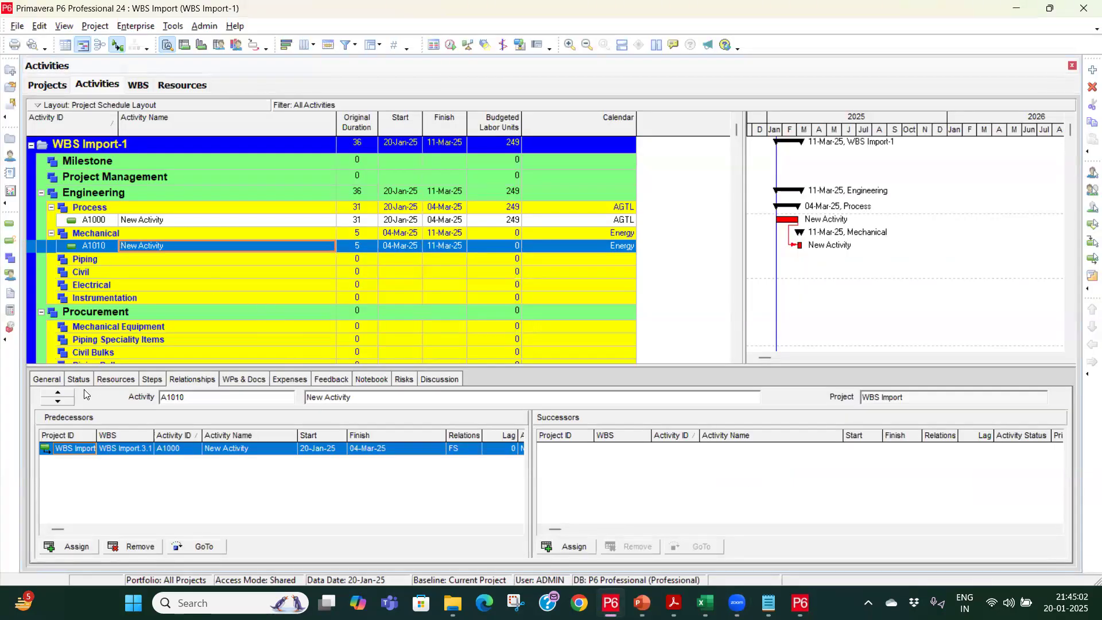
click(55, 382)
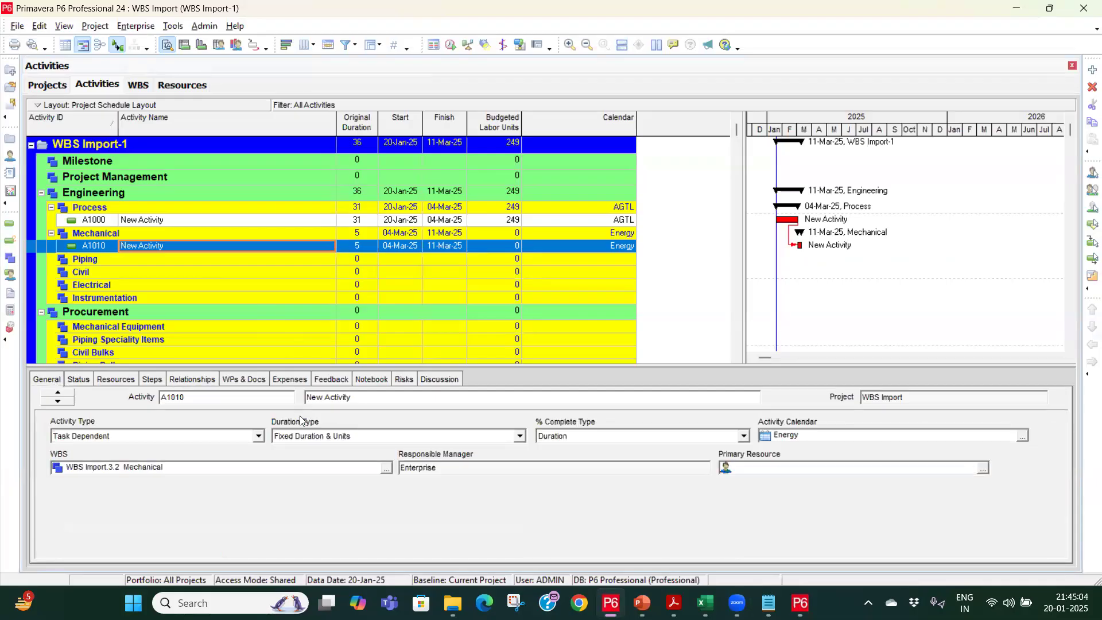
click(208, 441)
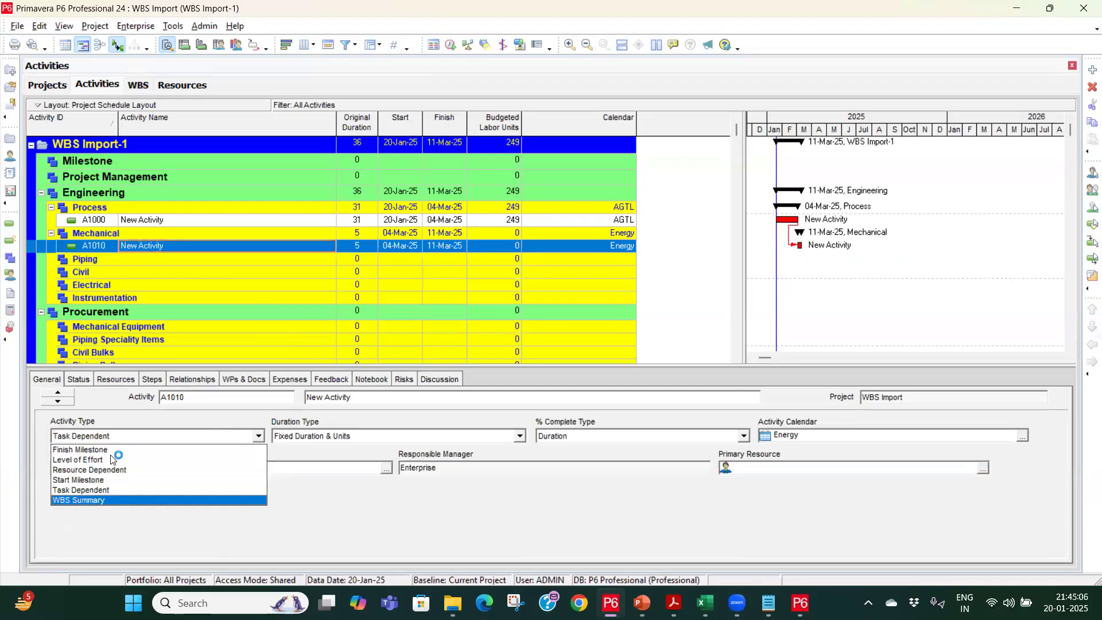
click(307, 495)
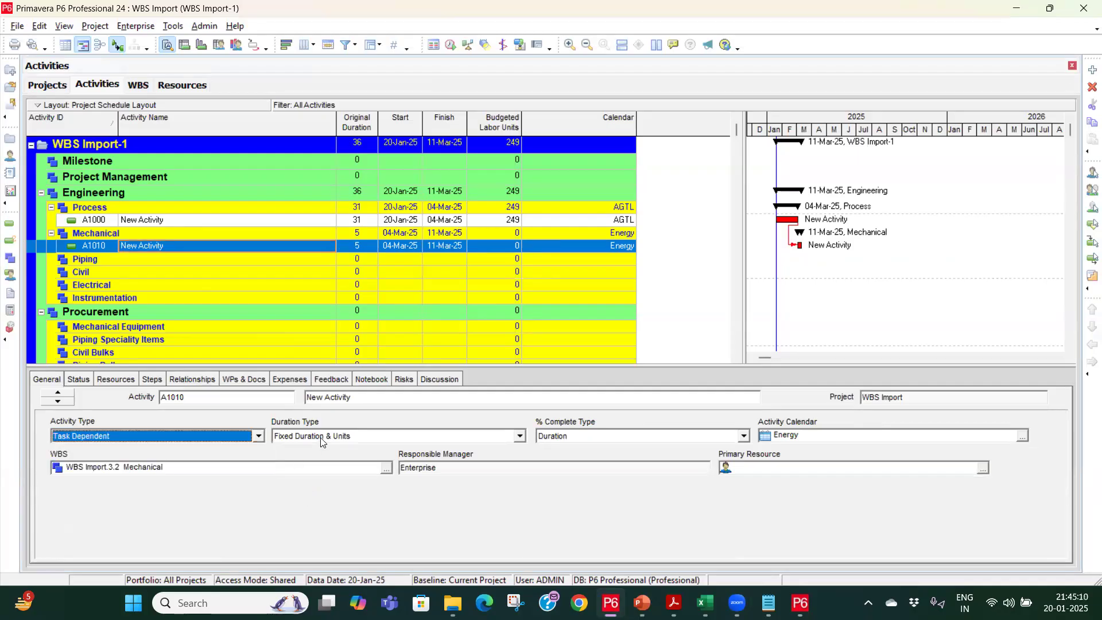
click(321, 437)
click(320, 437)
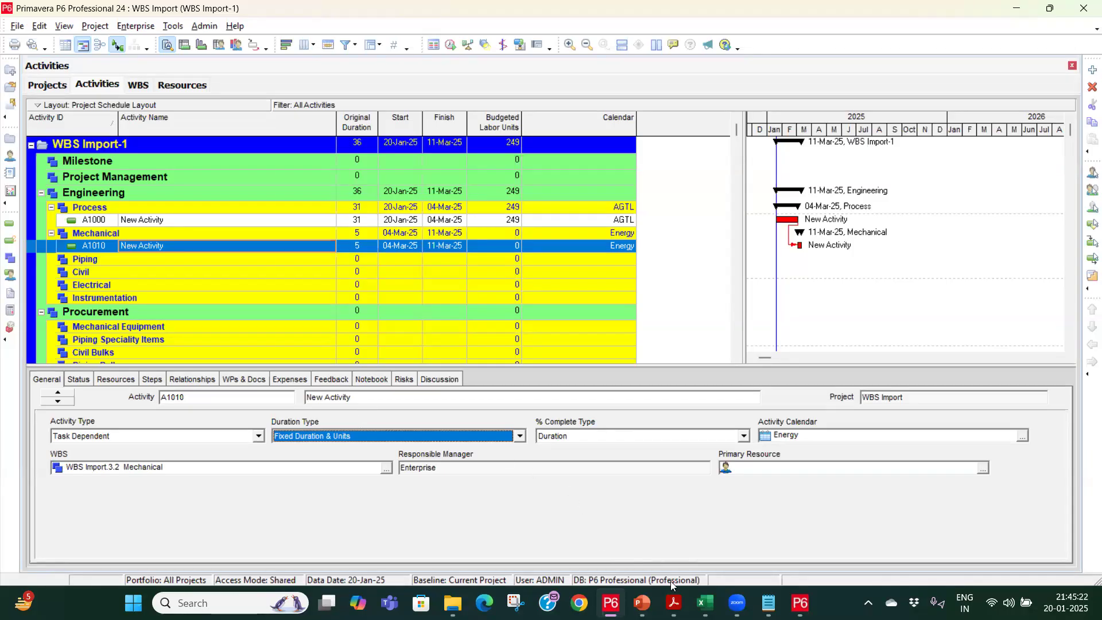
click(642, 603)
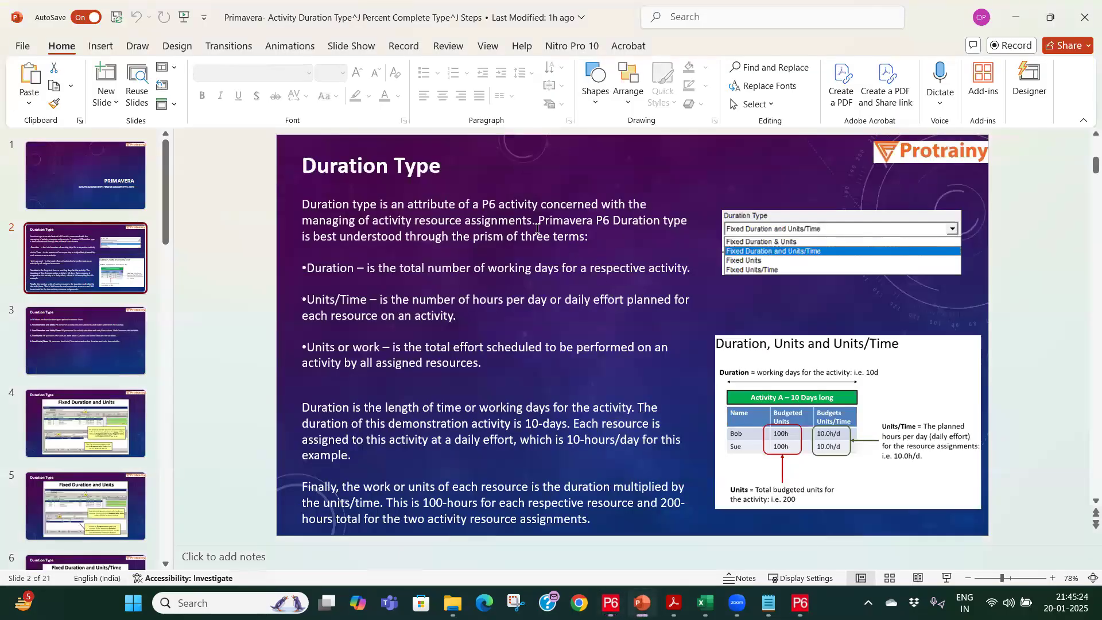
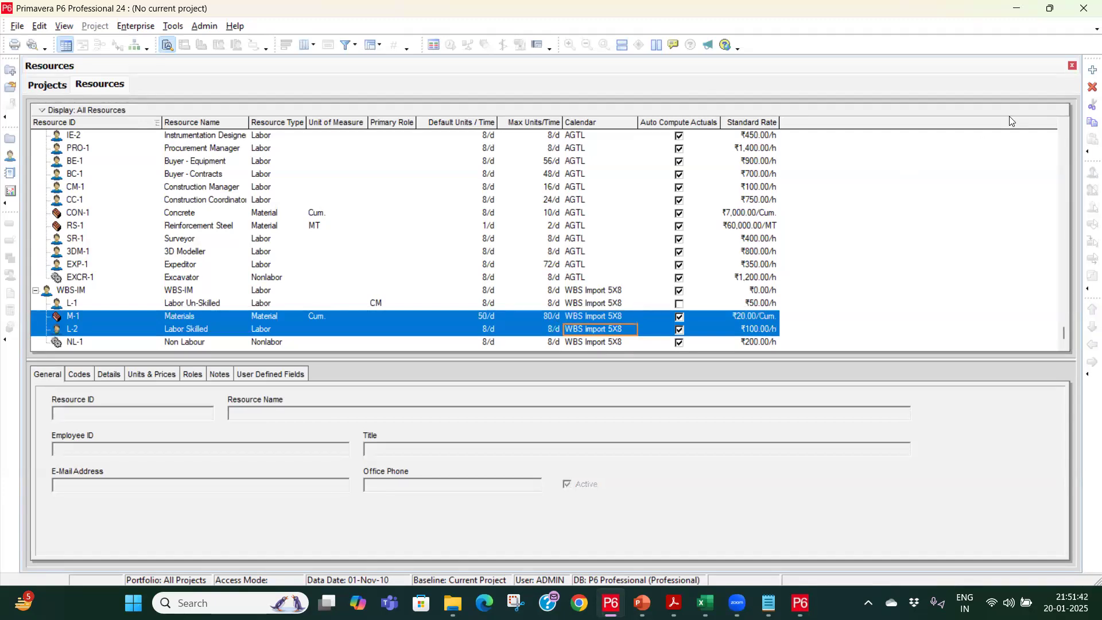
Close the resources view and collapse the Train and Corporate groups in the projects list.
click(1072, 67)
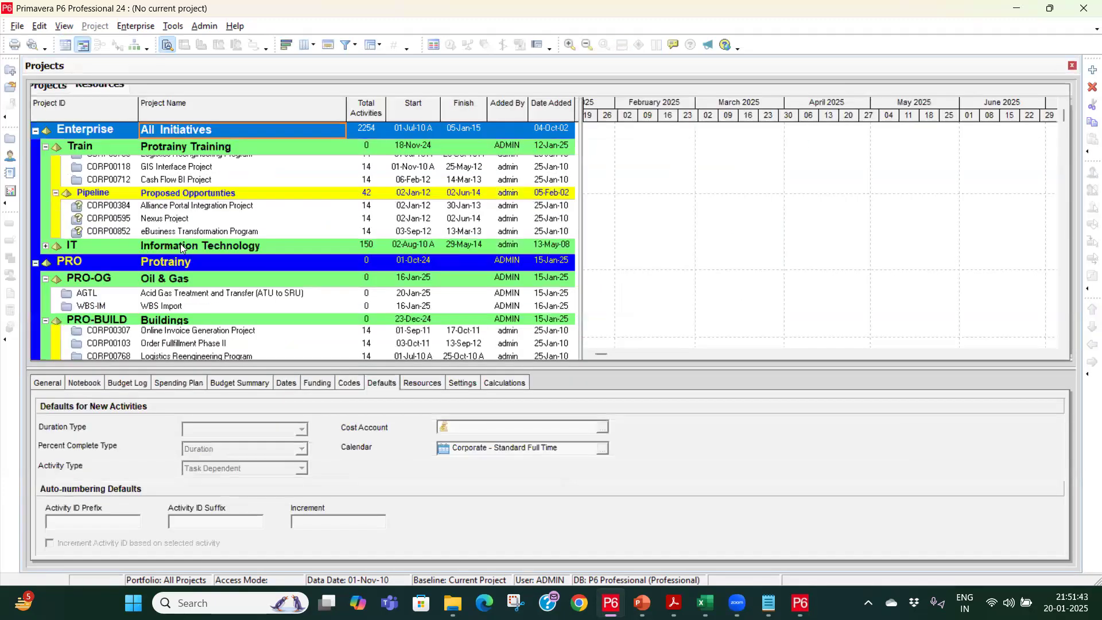
scroll(130, 286, down, 2)
scroll(130, 285, down, 2)
scroll(41, 167, up, 4)
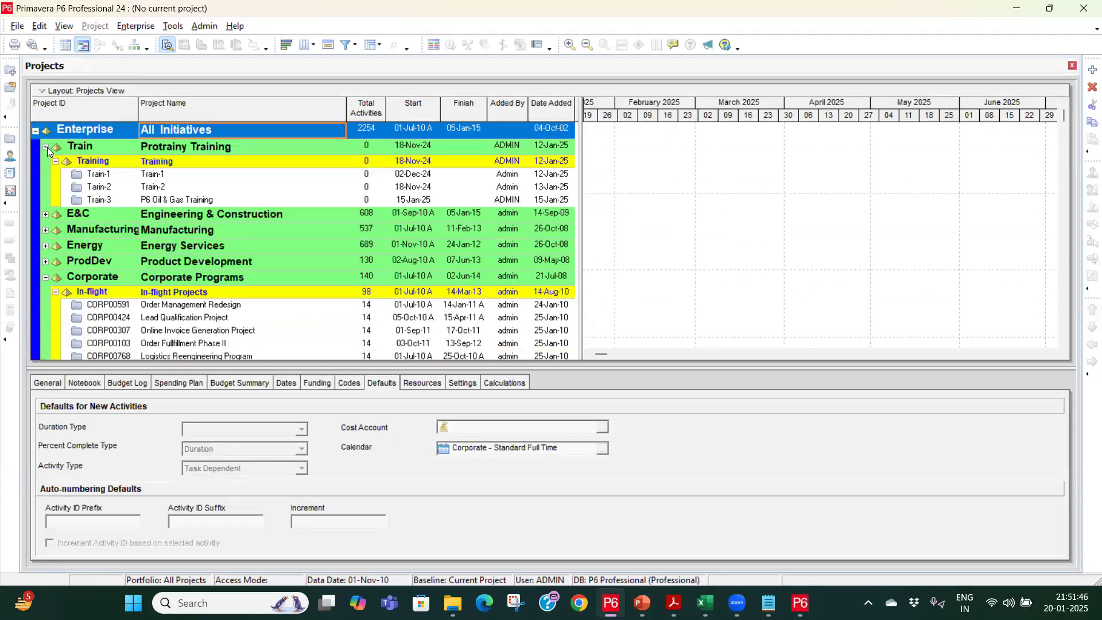
click(47, 147)
click(45, 225)
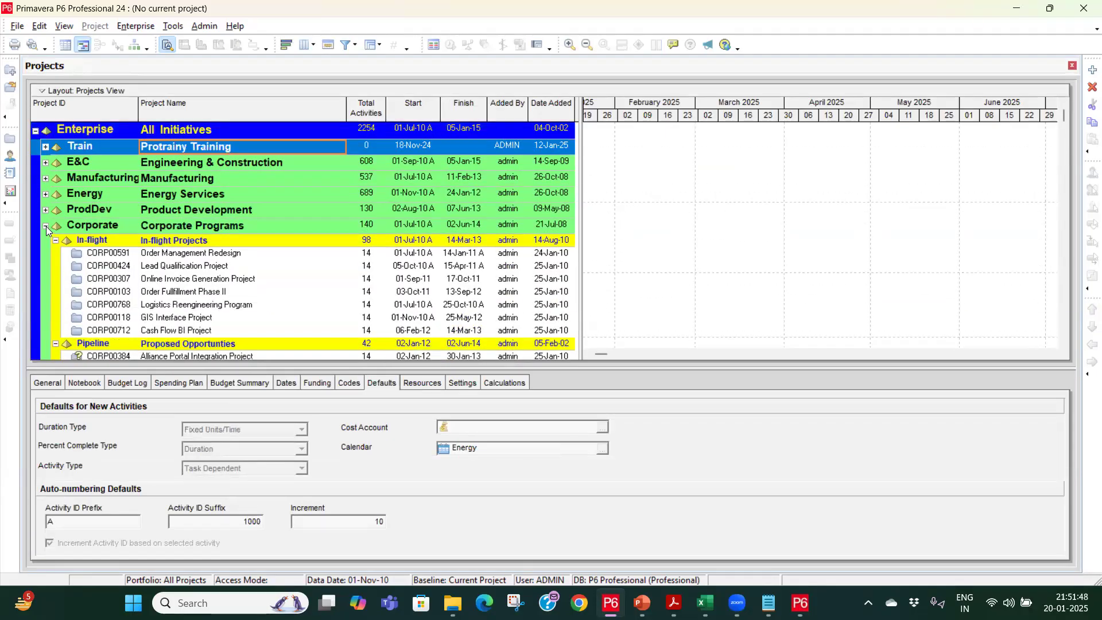
Open the WBS-IM project WBS Import from the Oil & Gas group.
scroll(70, 289, down, 1)
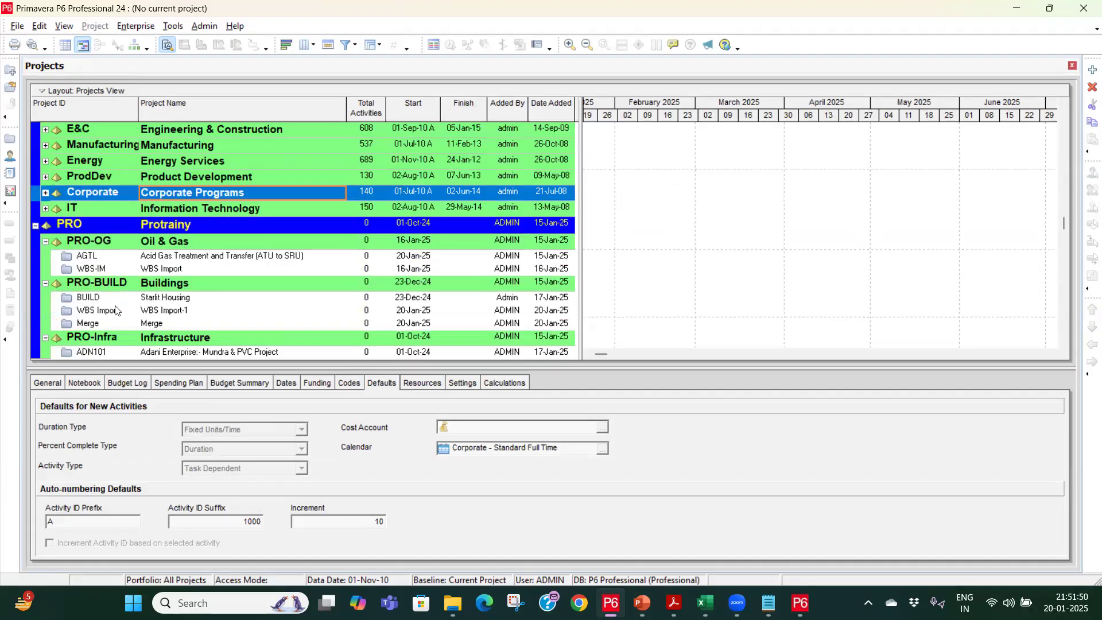
click(199, 270)
right_click(198, 267)
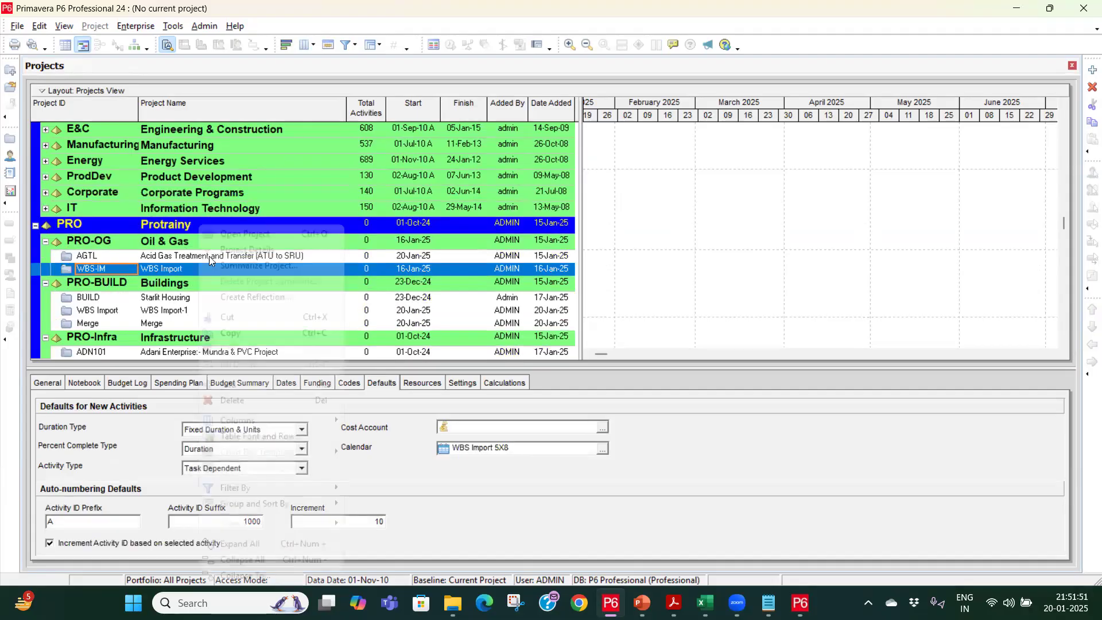
click(222, 238)
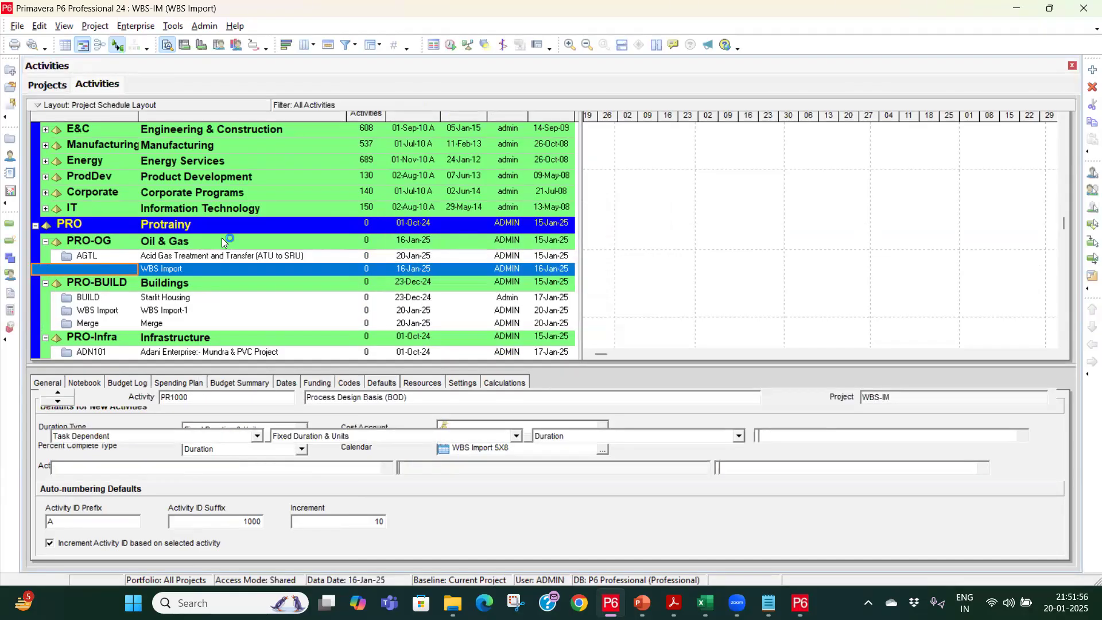
Select the Piping Design Basis (BOD) activity and remove Calendar from the activity table's selected columns.
scroll(247, 284, down, 5)
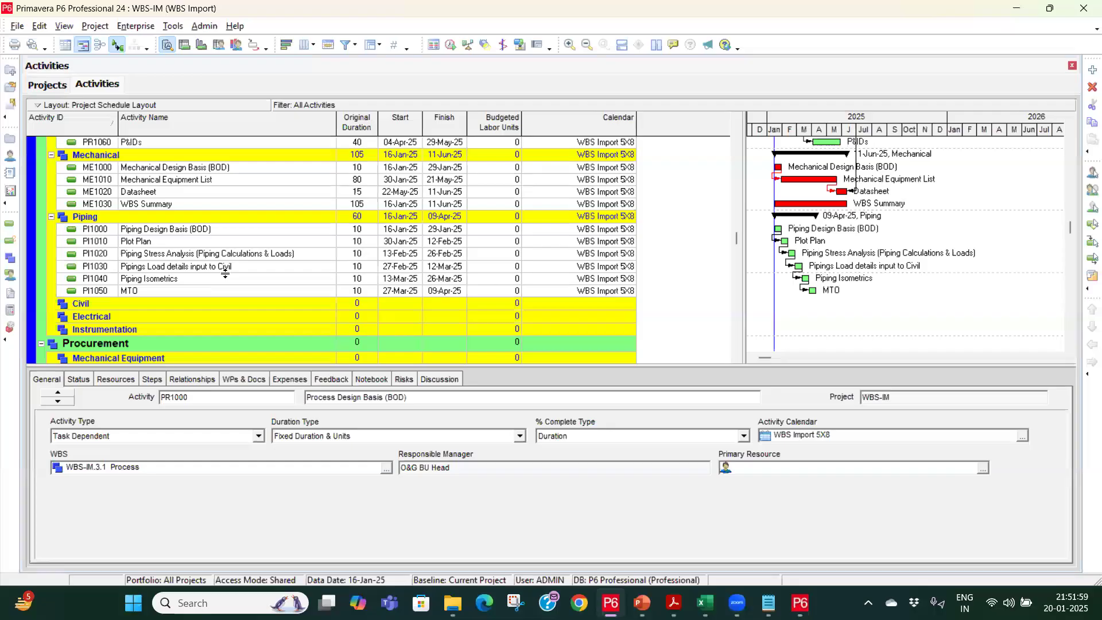
scroll(224, 274, up, 1)
click(219, 256)
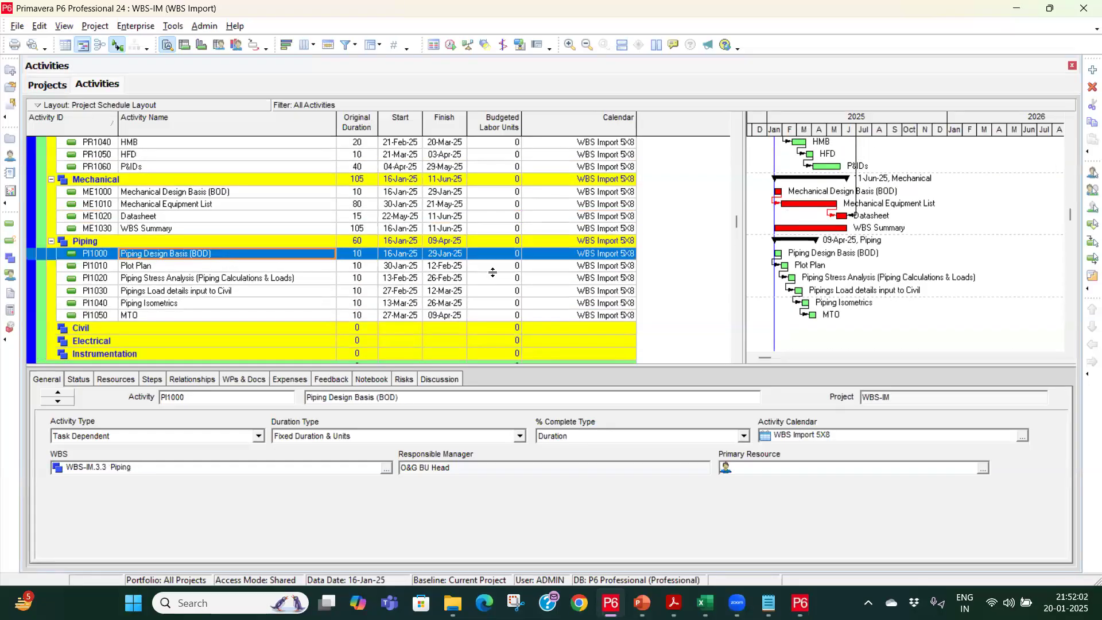
right_click(583, 126)
click(643, 353)
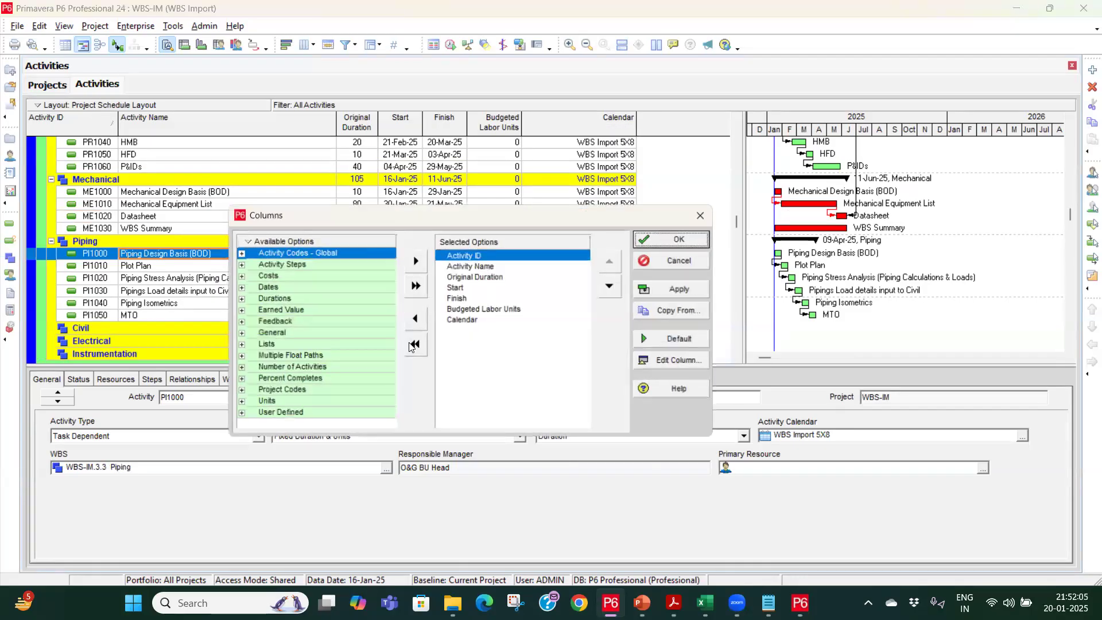
click(463, 319)
click(416, 319)
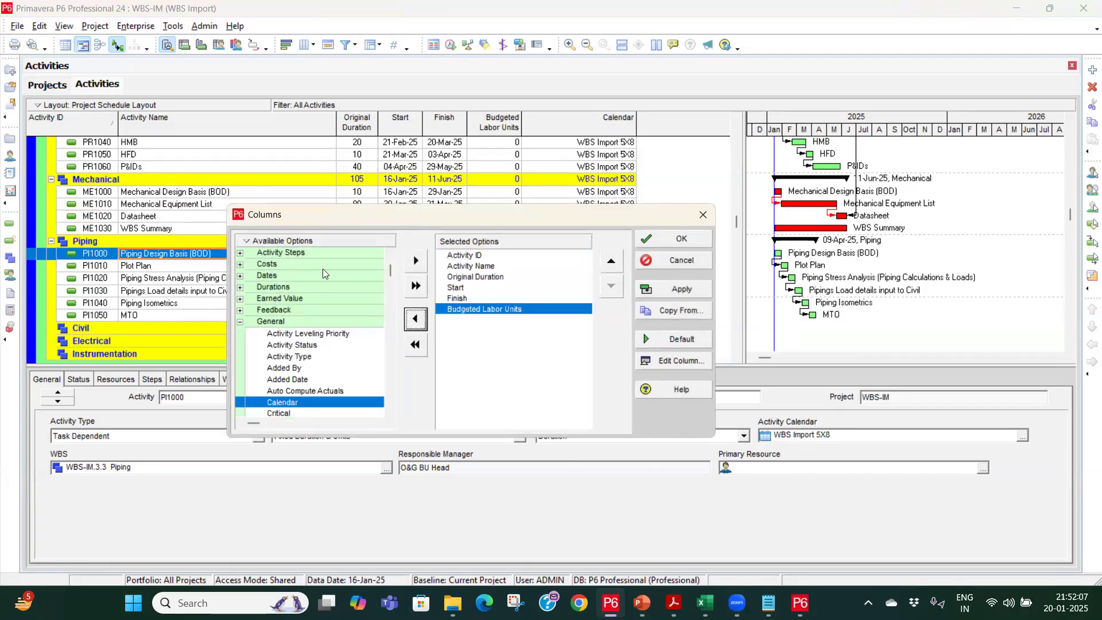
Add Duration Type from the General options to the activity table's columns, apply the change and widen the new column.
click(241, 323)
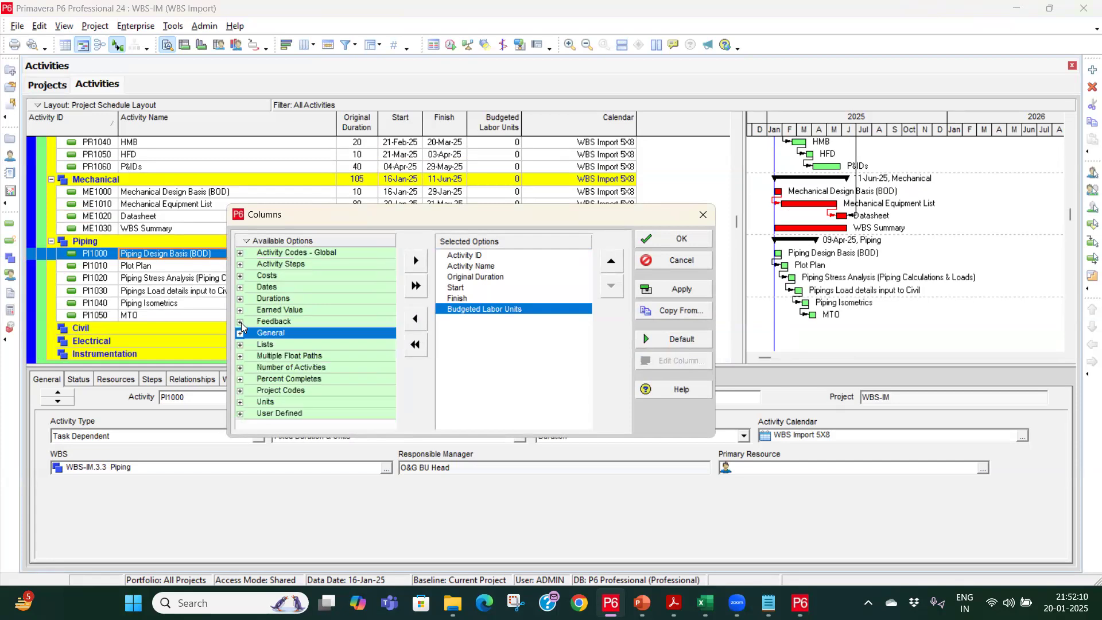
click(276, 288)
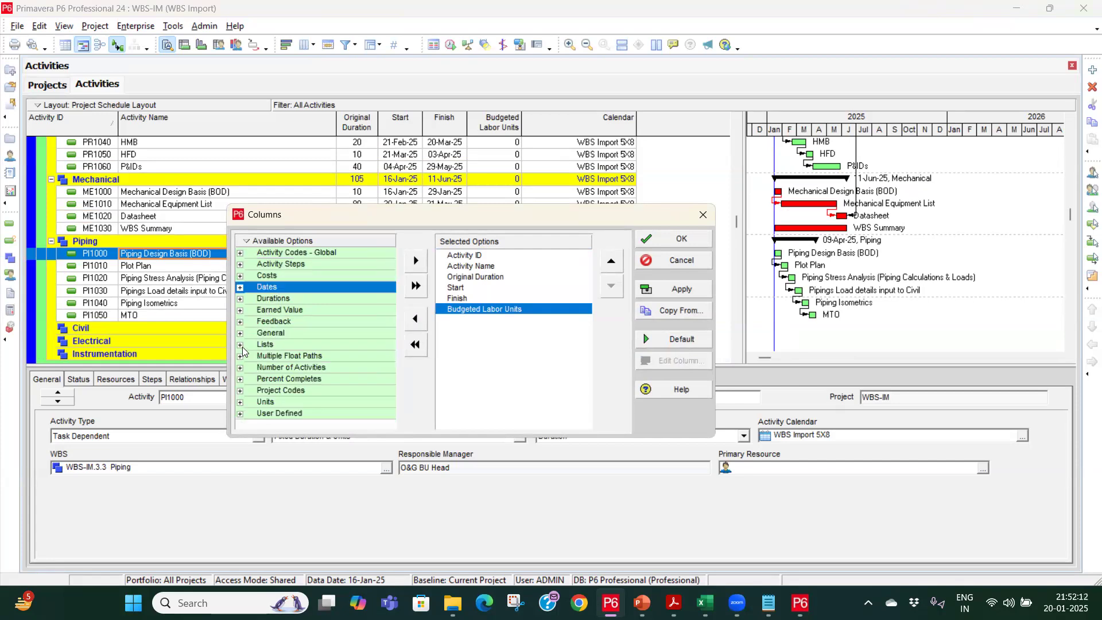
click(241, 345)
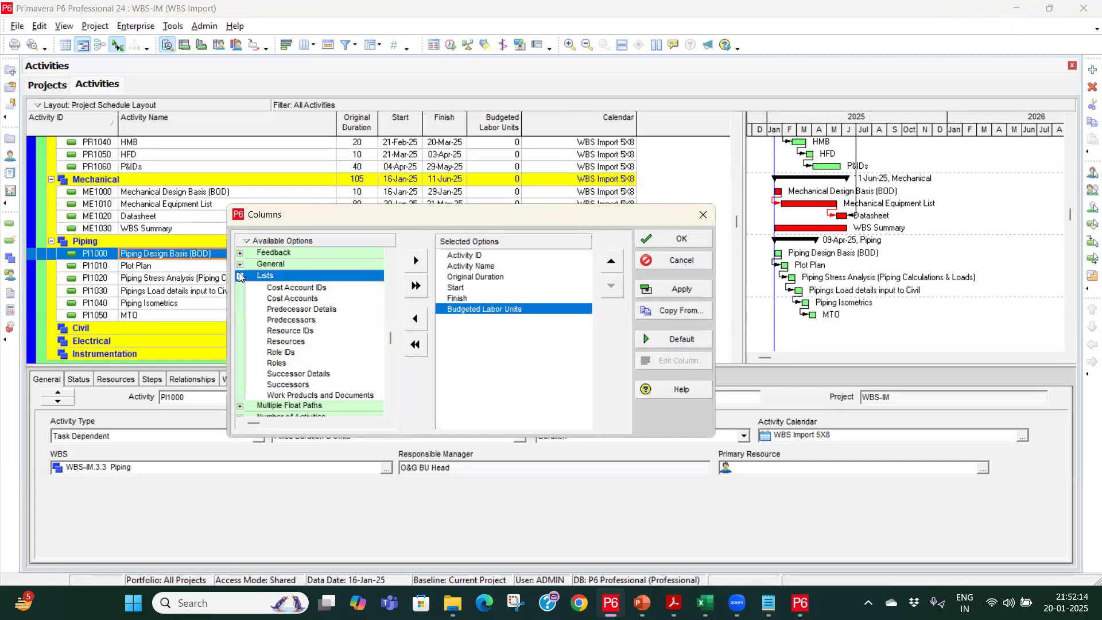
click(242, 280)
click(240, 334)
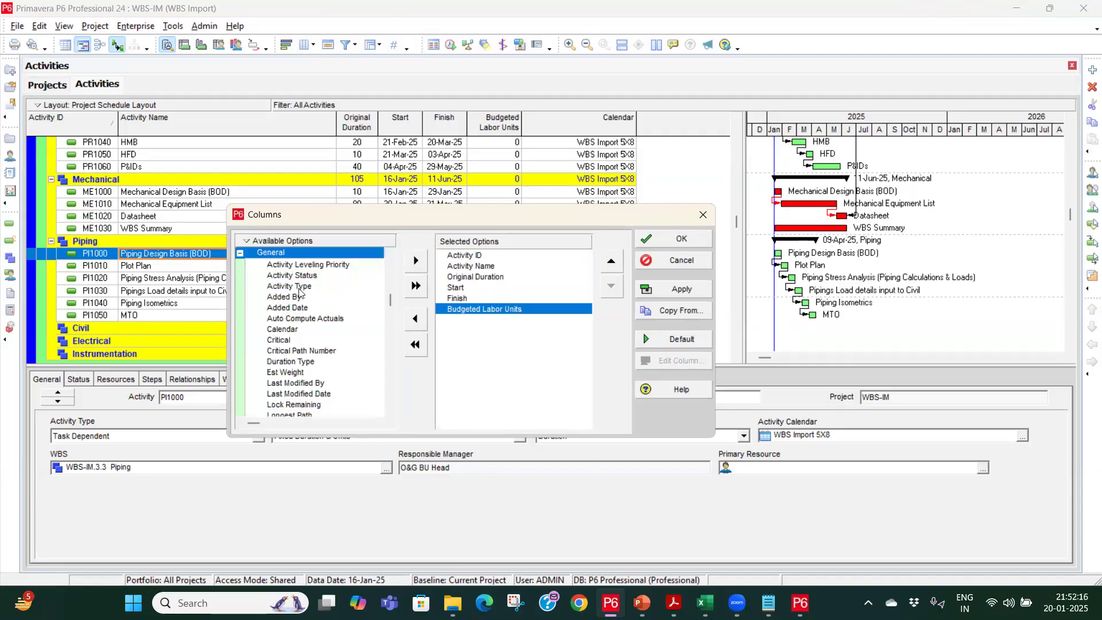
click(303, 290)
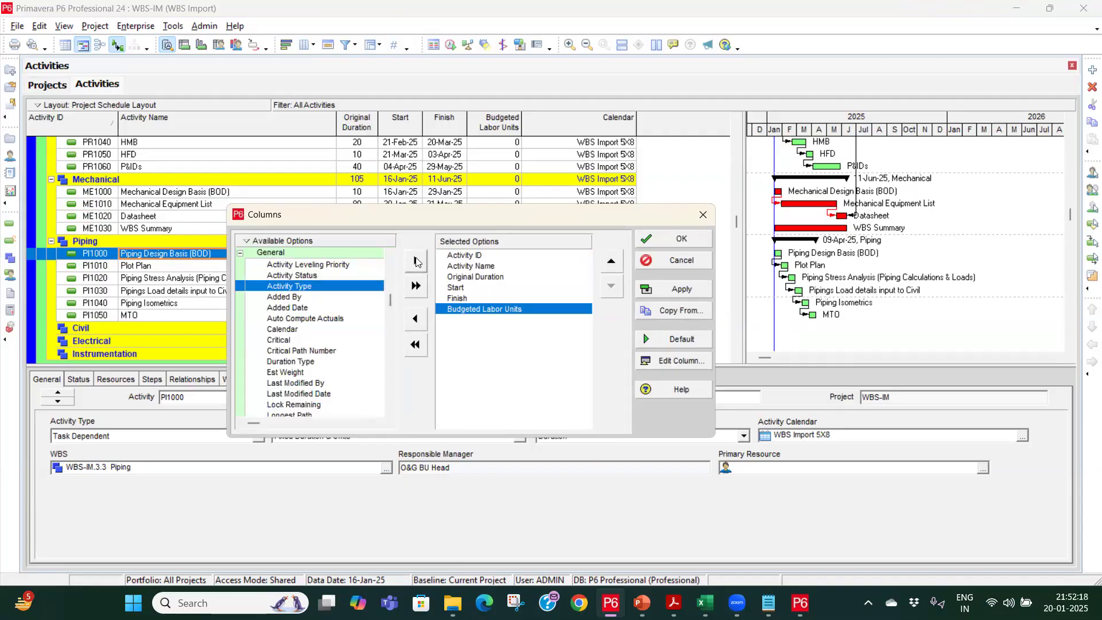
scroll(318, 341, down, 1)
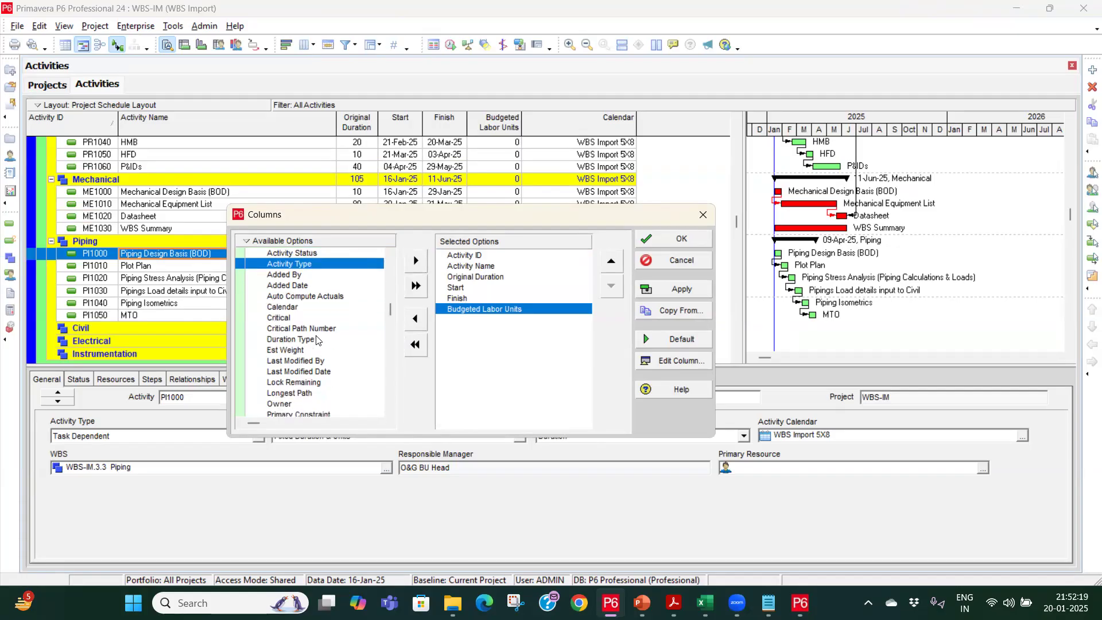
scroll(319, 366, down, 5)
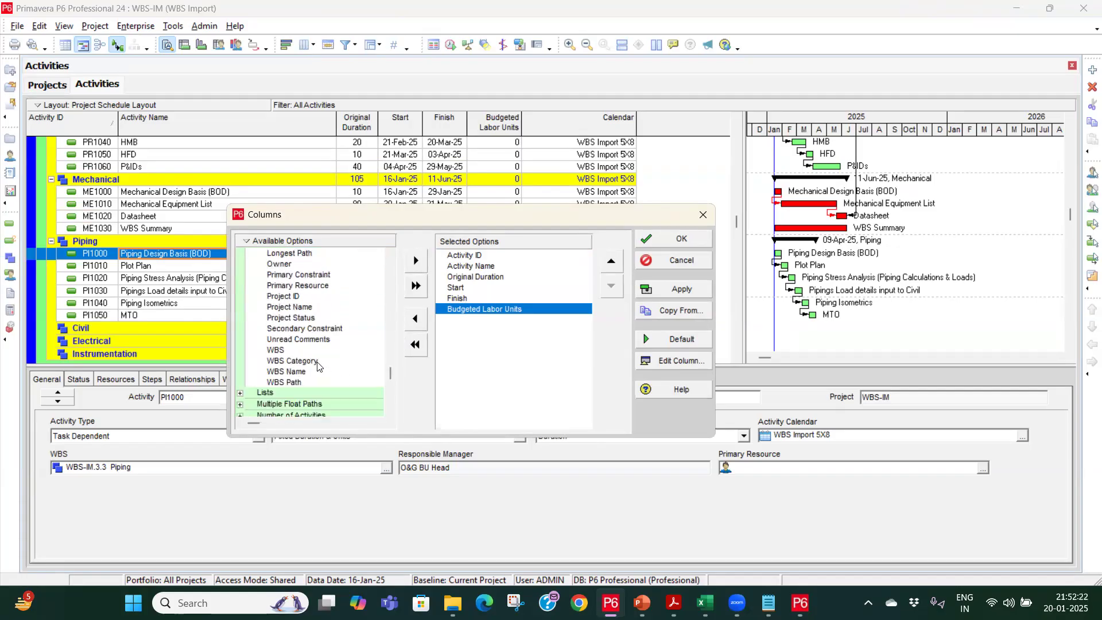
scroll(317, 363, up, 5)
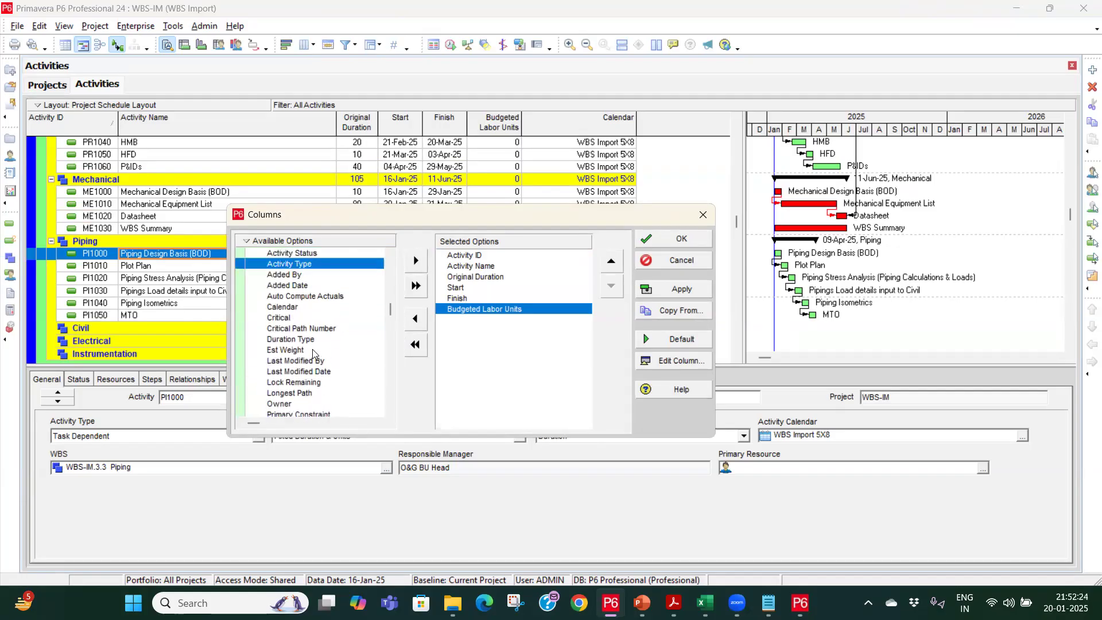
click(313, 340)
click(416, 260)
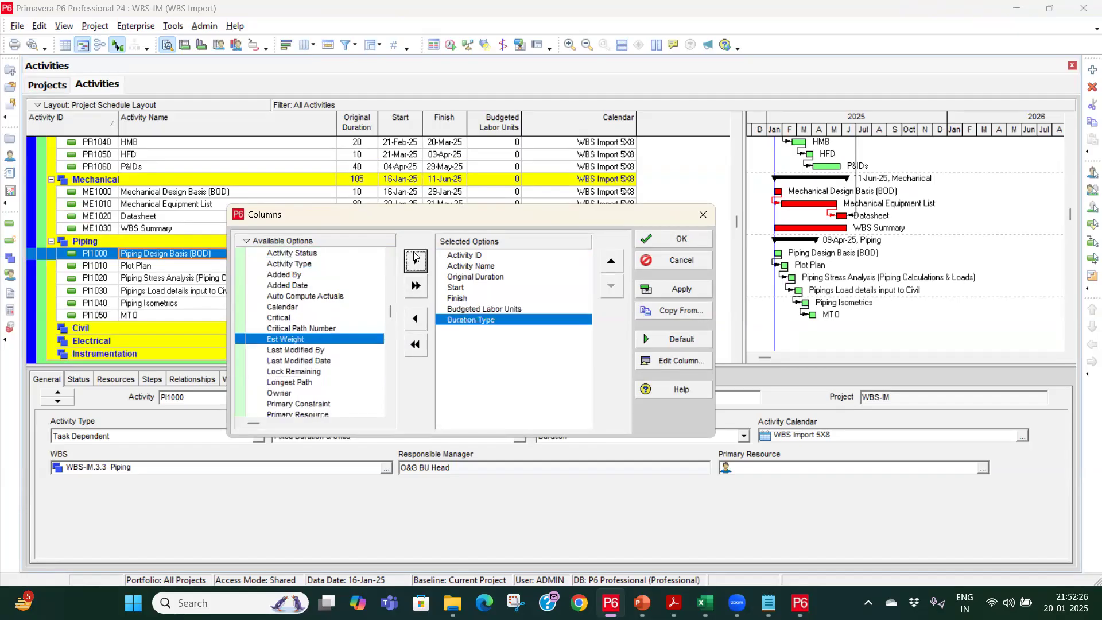
click(661, 239)
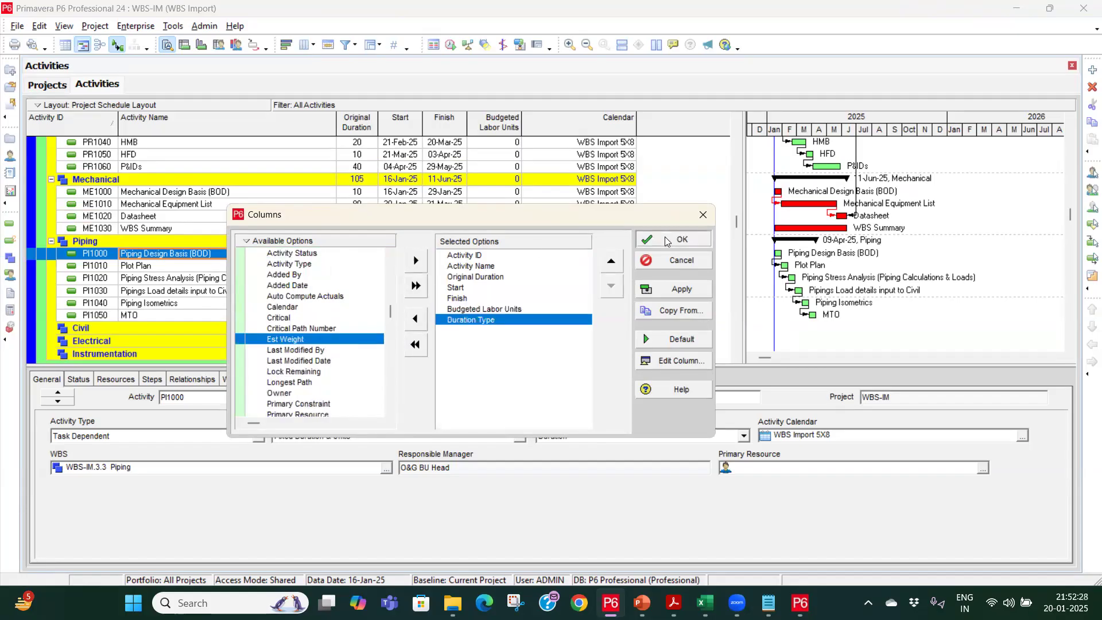
drag(565, 124, 649, 123)
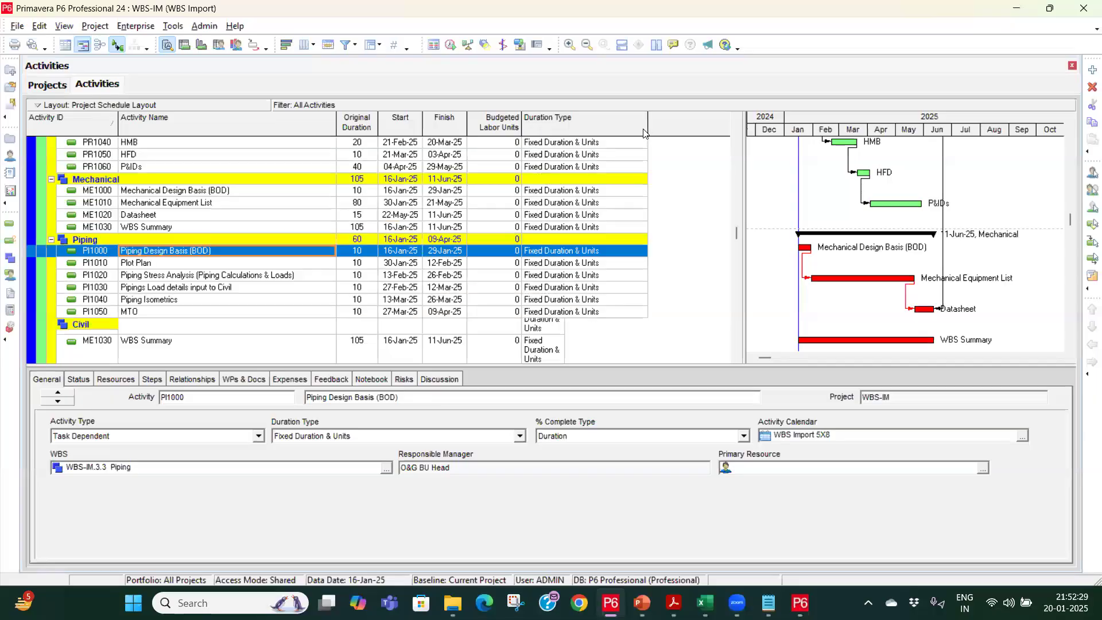
Set the duration type of the Plot Plan activity under Piping to Fixed Duration and Units/Time.
scroll(555, 272, up, 4)
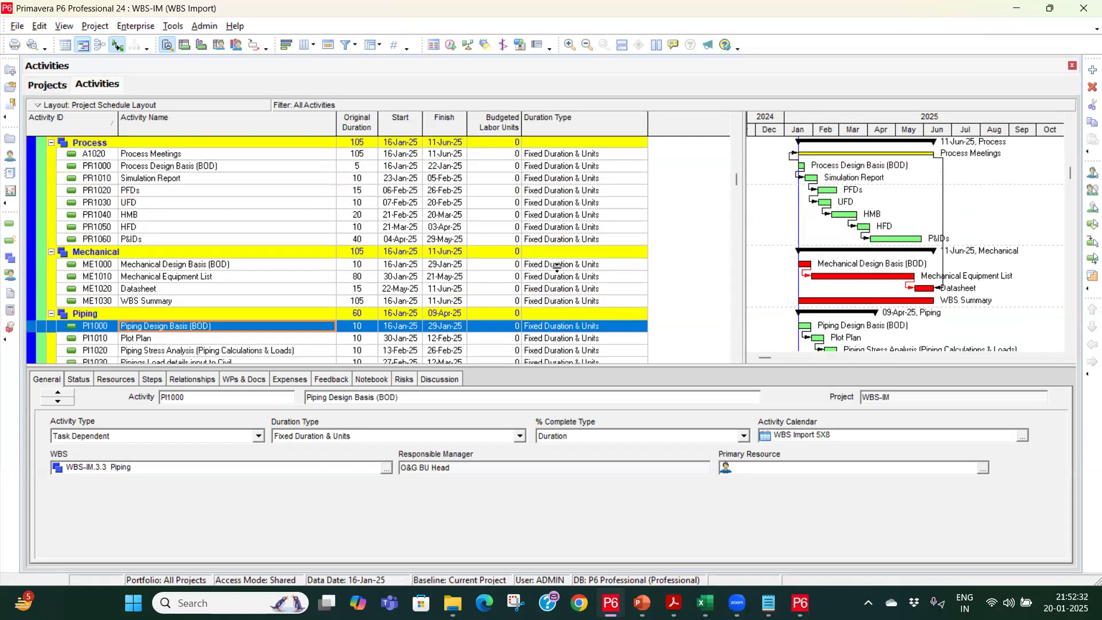
scroll(561, 262, down, 2)
scroll(561, 262, up, 2)
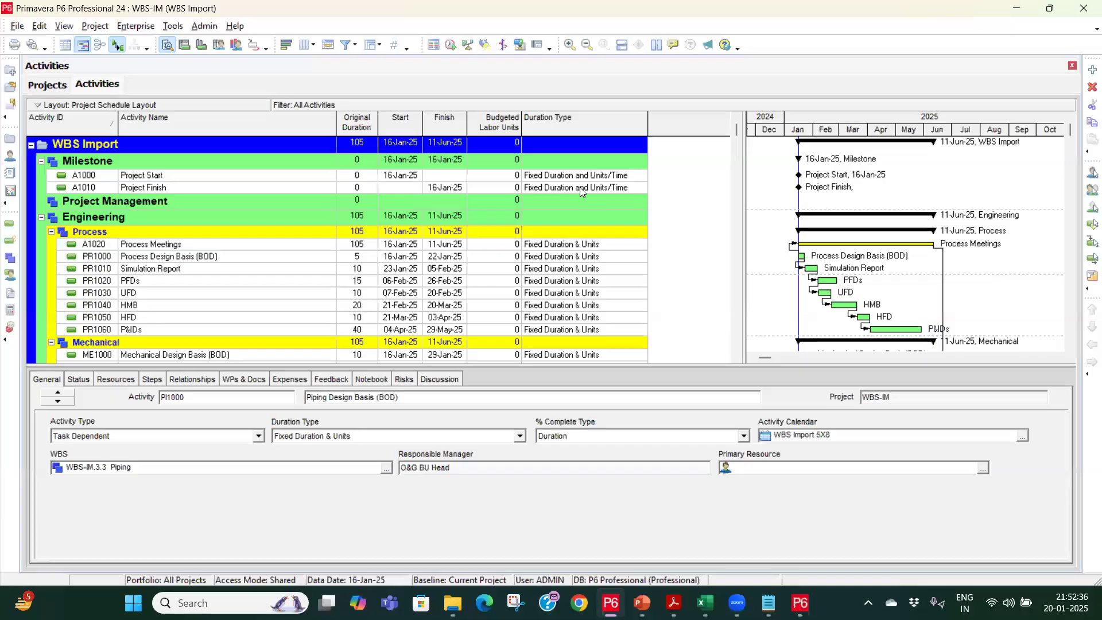
scroll(576, 283, down, 4)
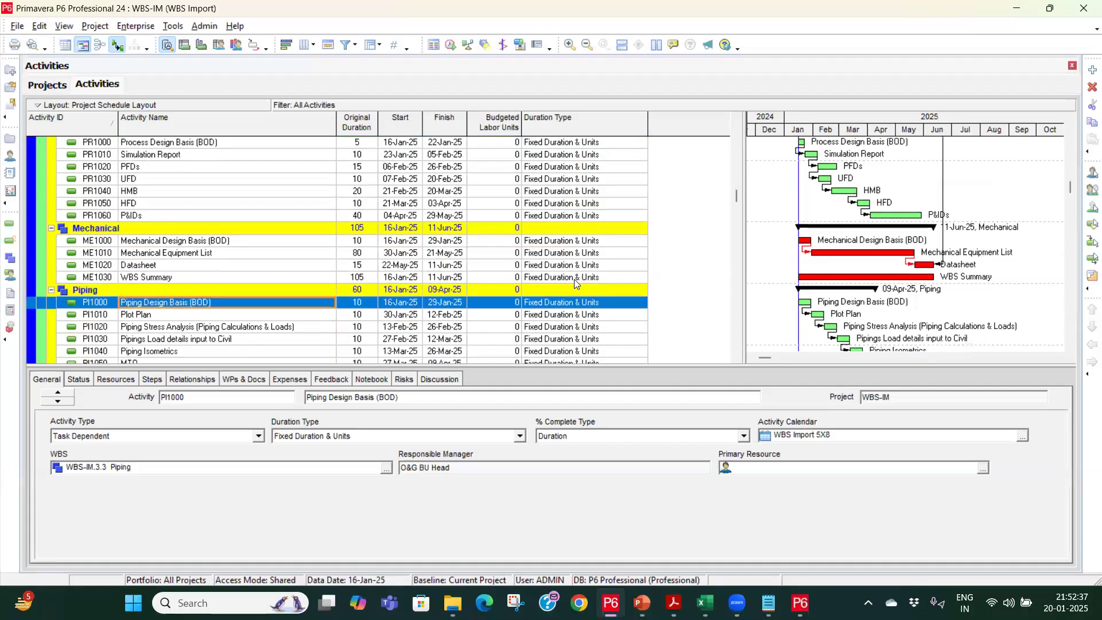
scroll(575, 279, down, 2)
scroll(574, 281, up, 2)
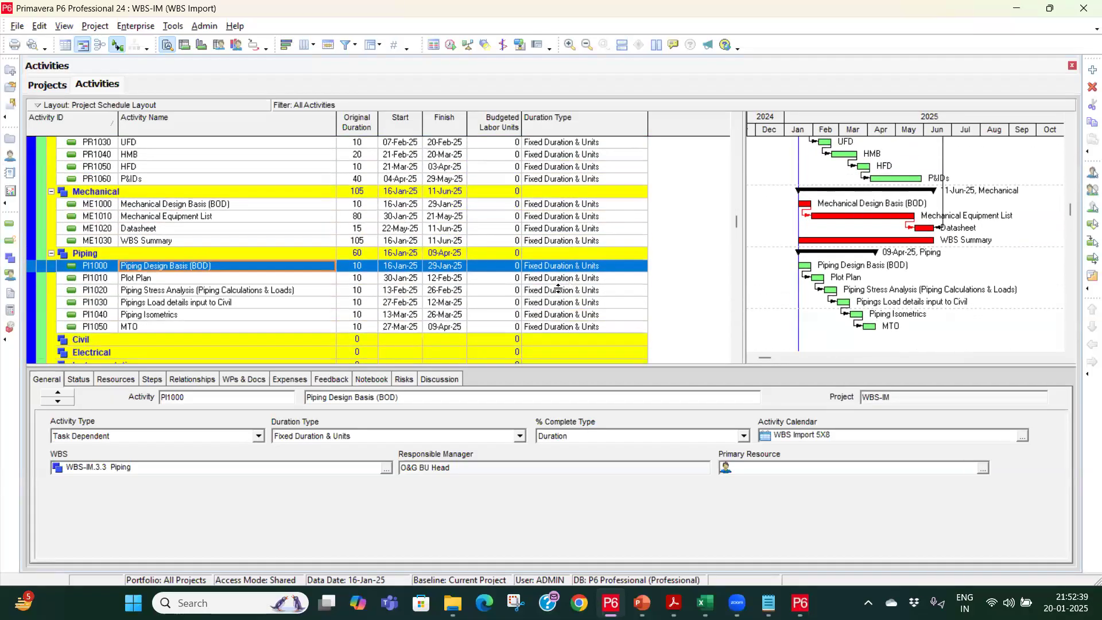
click(604, 270)
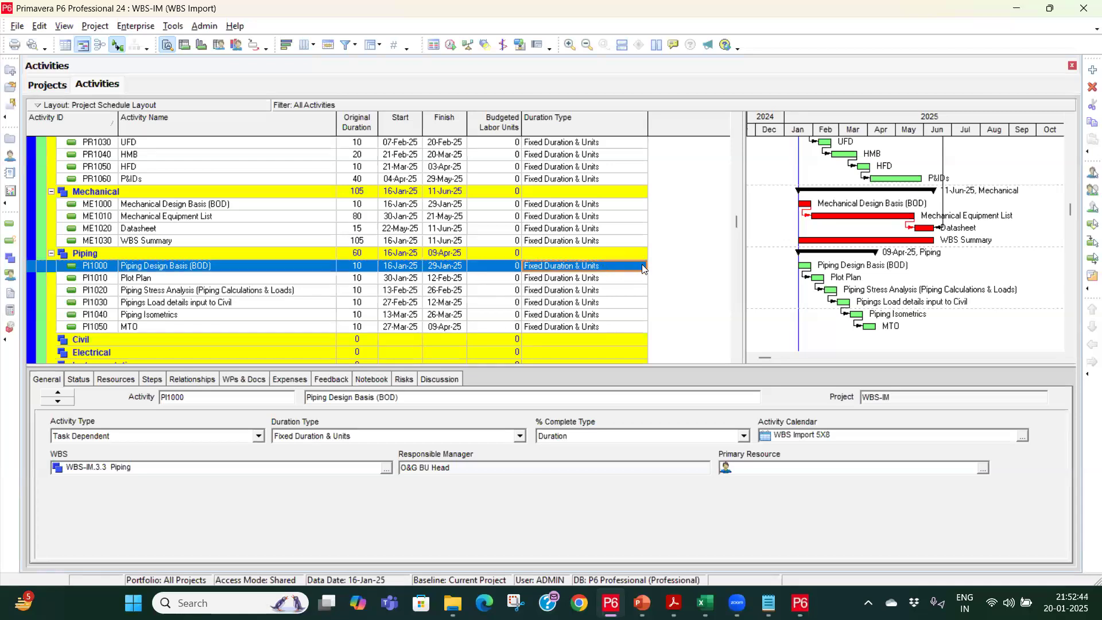
click(643, 268)
click(597, 281)
click(598, 281)
click(604, 280)
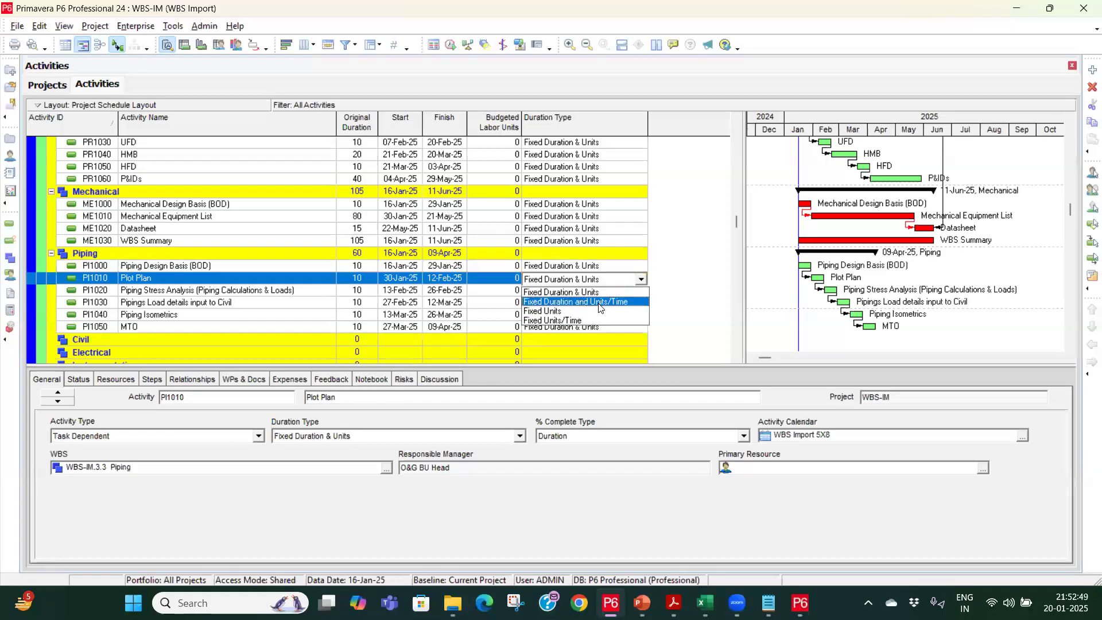
click(599, 303)
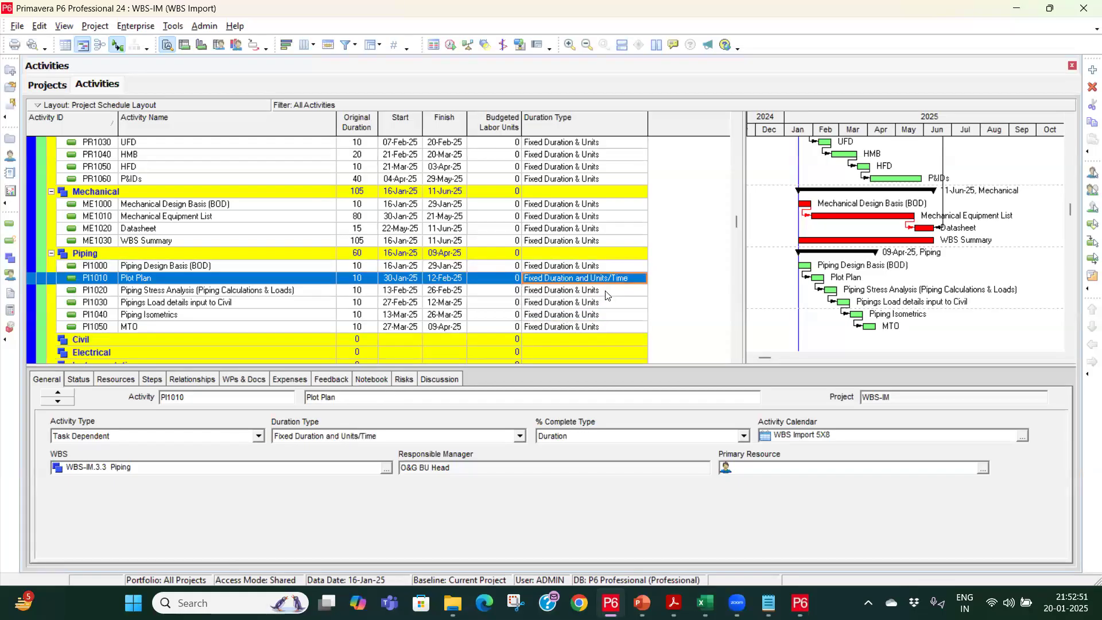
Check the relationships and resources of Piping Stress Analysis, look at the project's Resource Assignments and return to Activities.
click(607, 294)
click(192, 380)
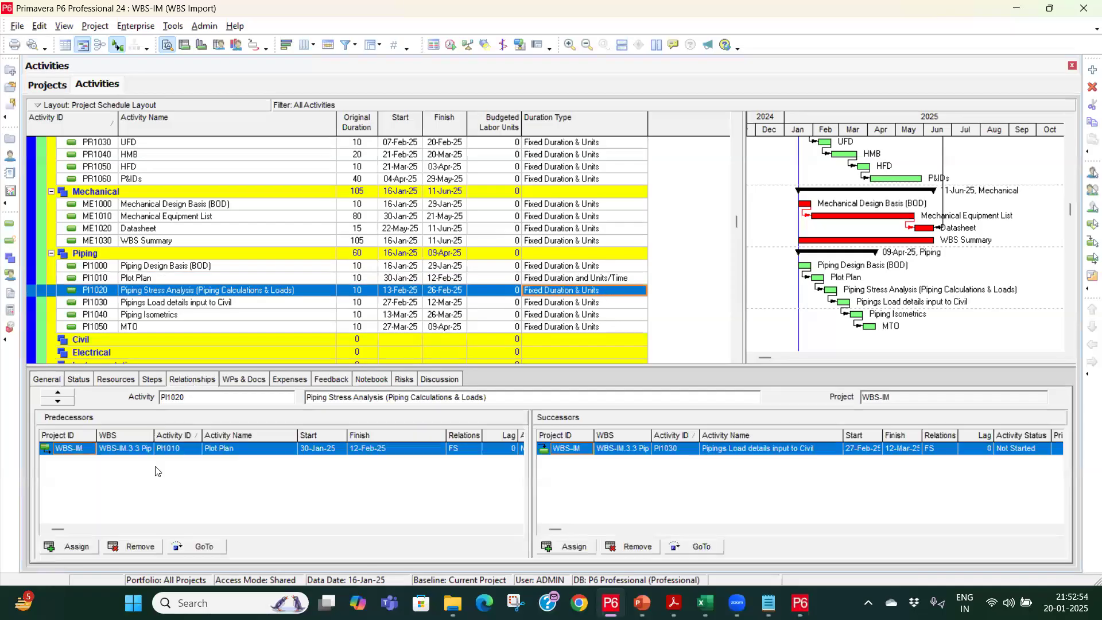
click(115, 380)
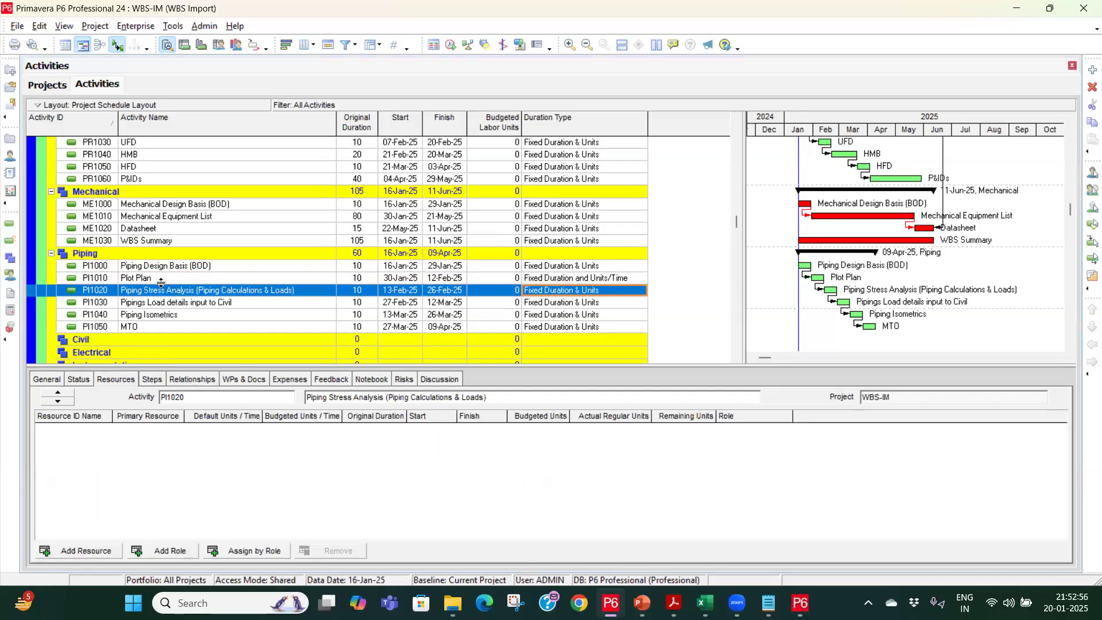
click(14, 278)
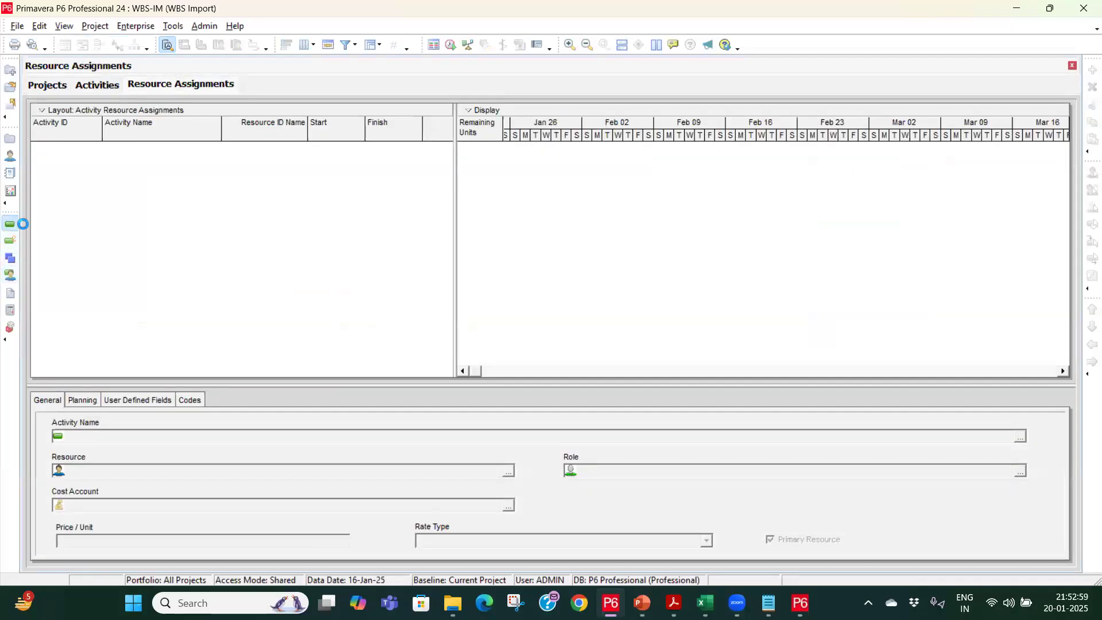
click(9, 224)
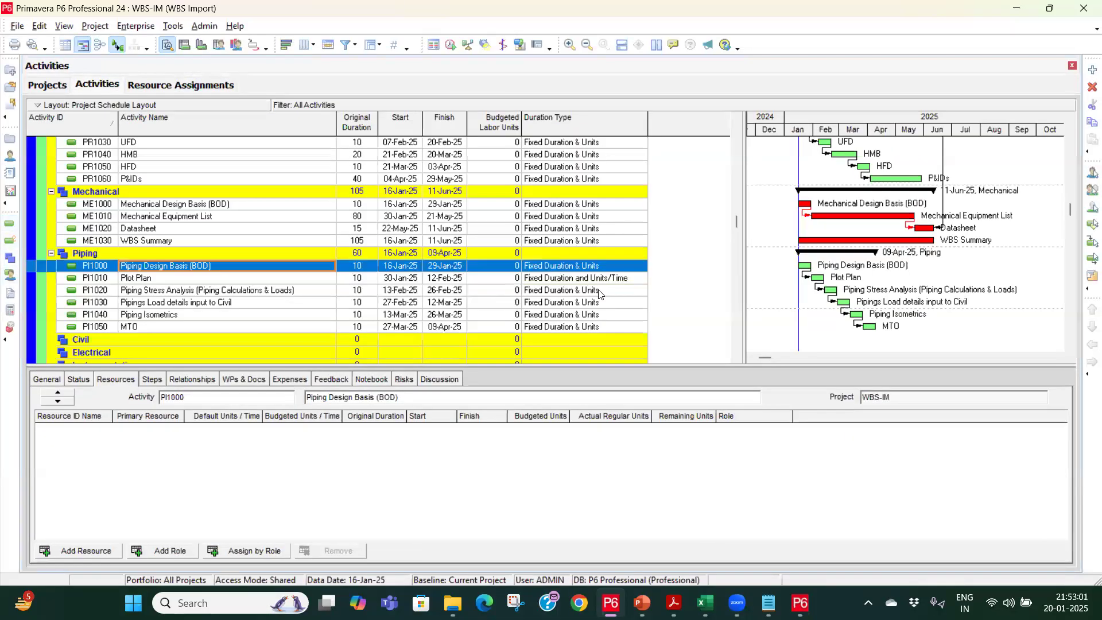
Set the duration type of Piping Stress Analysis to Fixed Units and of Pipings Load details input to Civil to Fixed Units/Time.
click(601, 293)
click(634, 294)
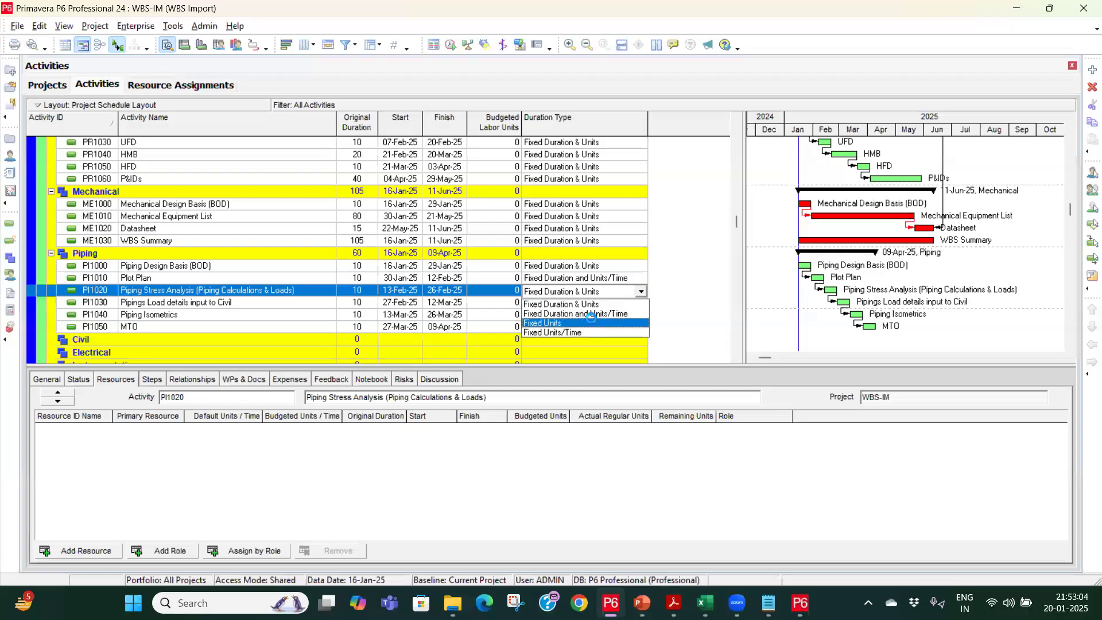
click(598, 308)
click(597, 303)
click(597, 302)
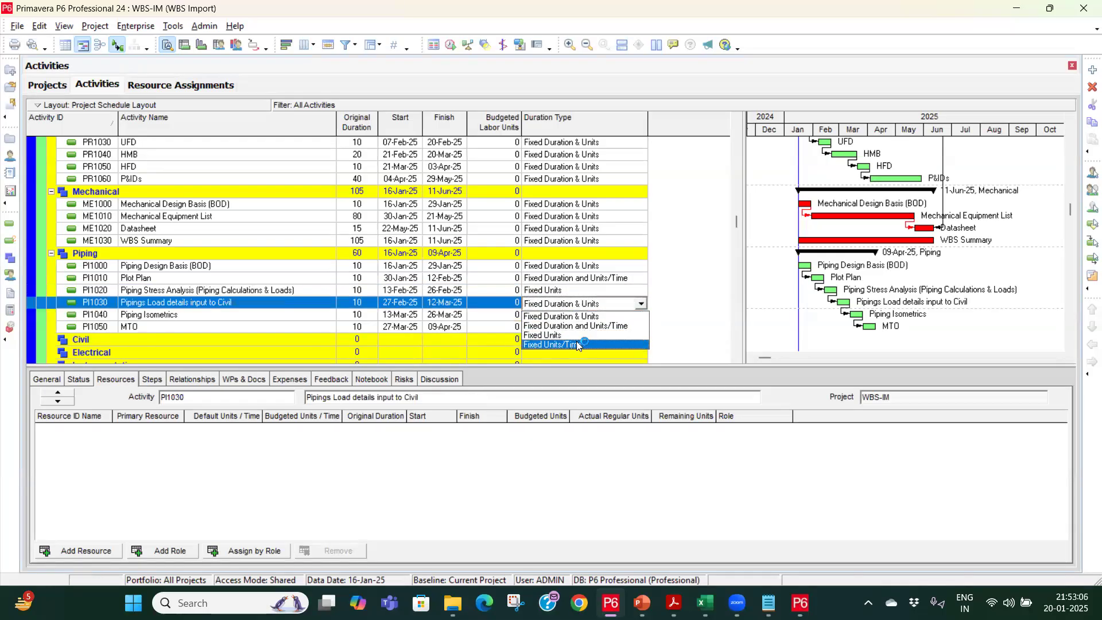
click(576, 343)
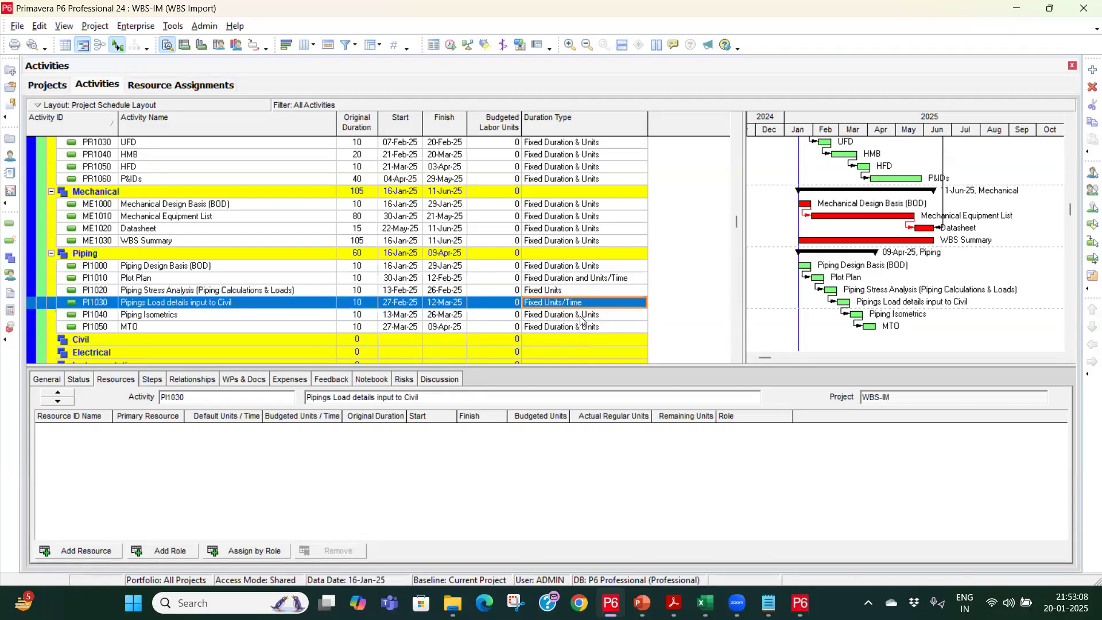
Move the Piping Isometrics and MTO activities together from the Piping WBS to the Civil WBS.
key(Down)
key(shift+Down)
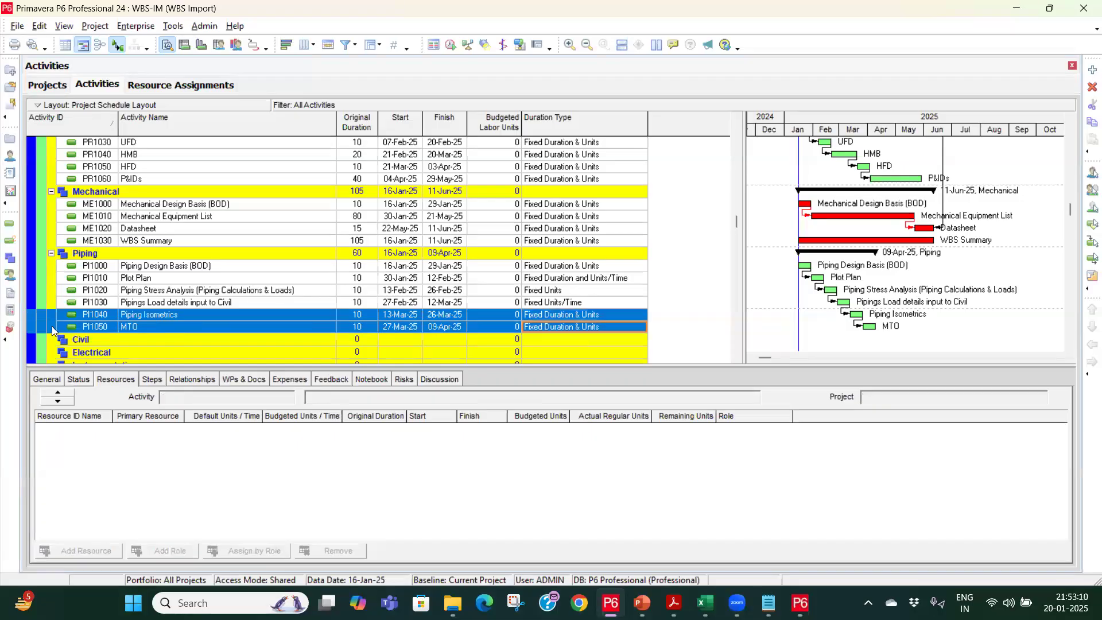
drag(34, 326, 45, 339)
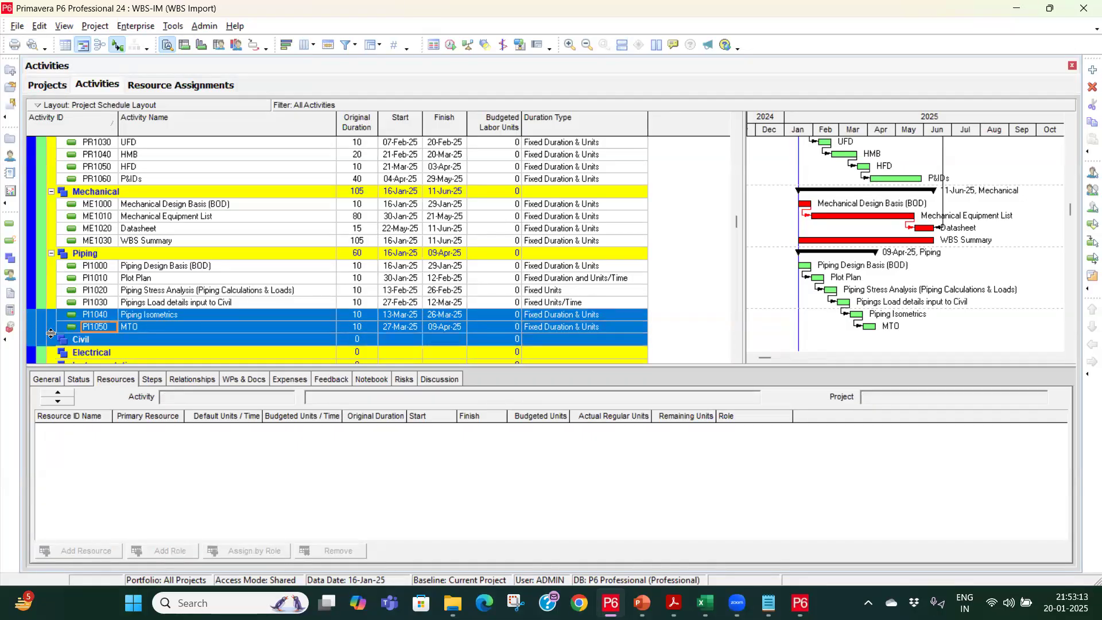
click(117, 302)
Move Piping Isometrics and MTO out of Civil, first under Procurement and finally under Electrical.
click(108, 329)
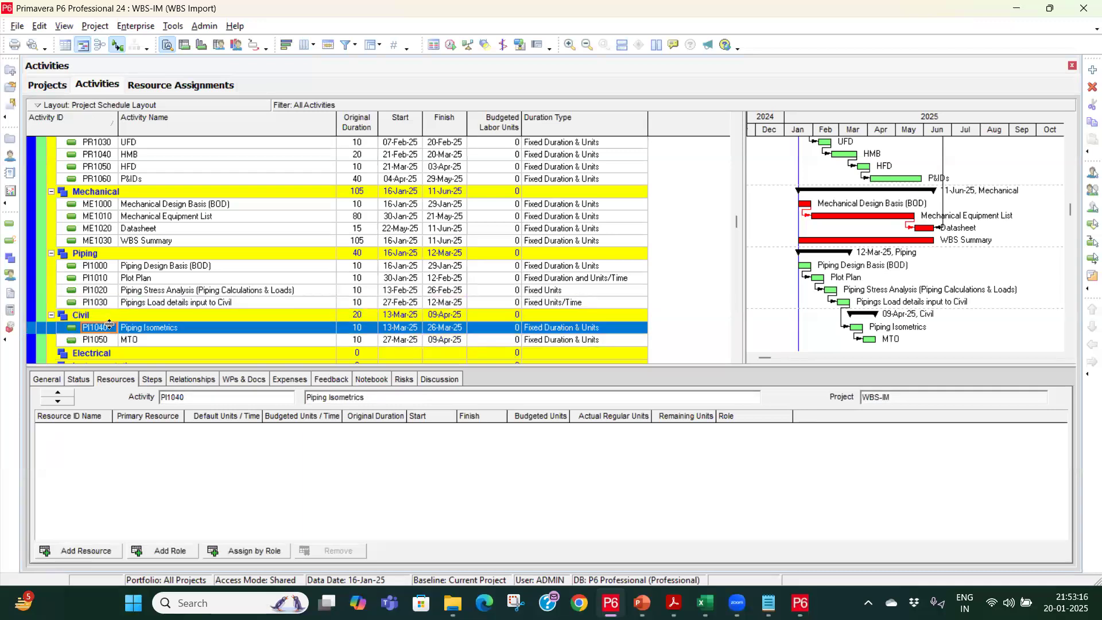
scroll(111, 319, down, 1)
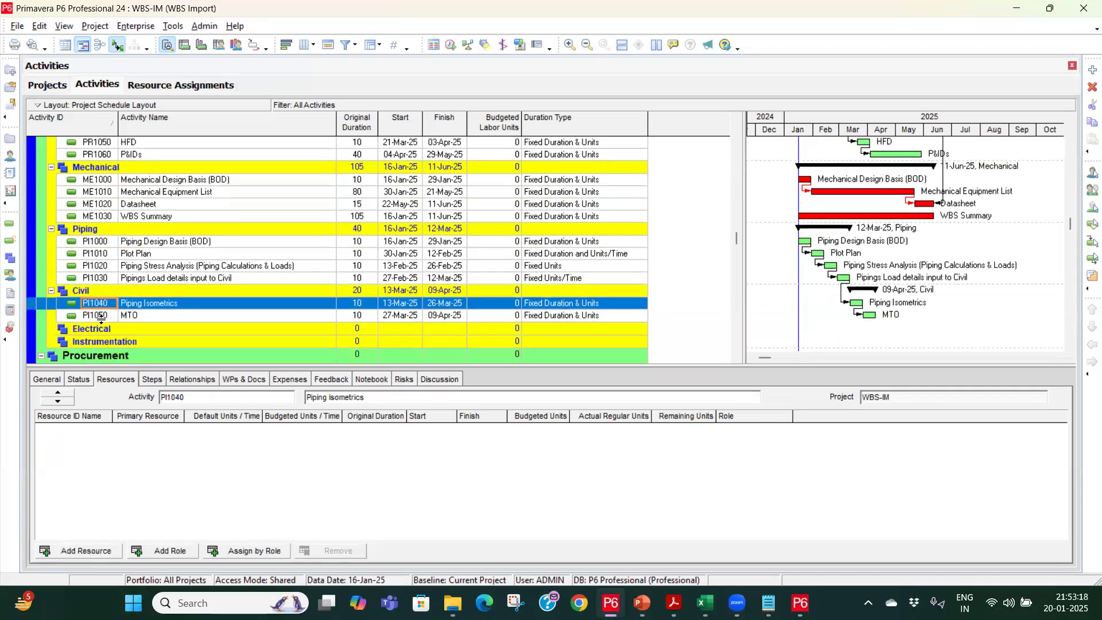
shift+click(100, 319)
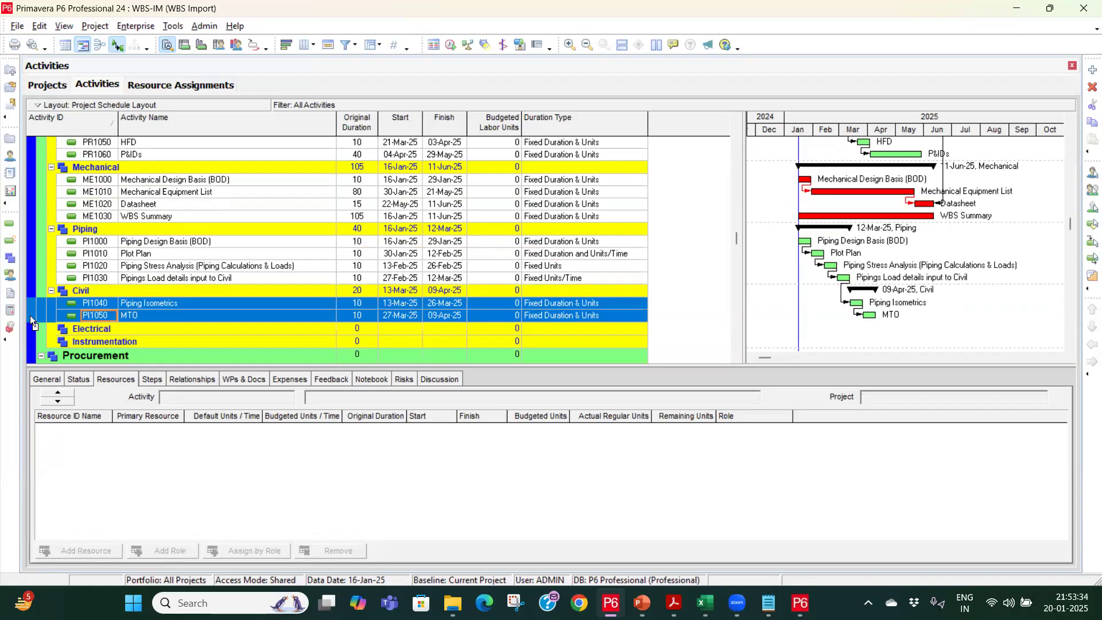
drag(30, 315, 46, 350)
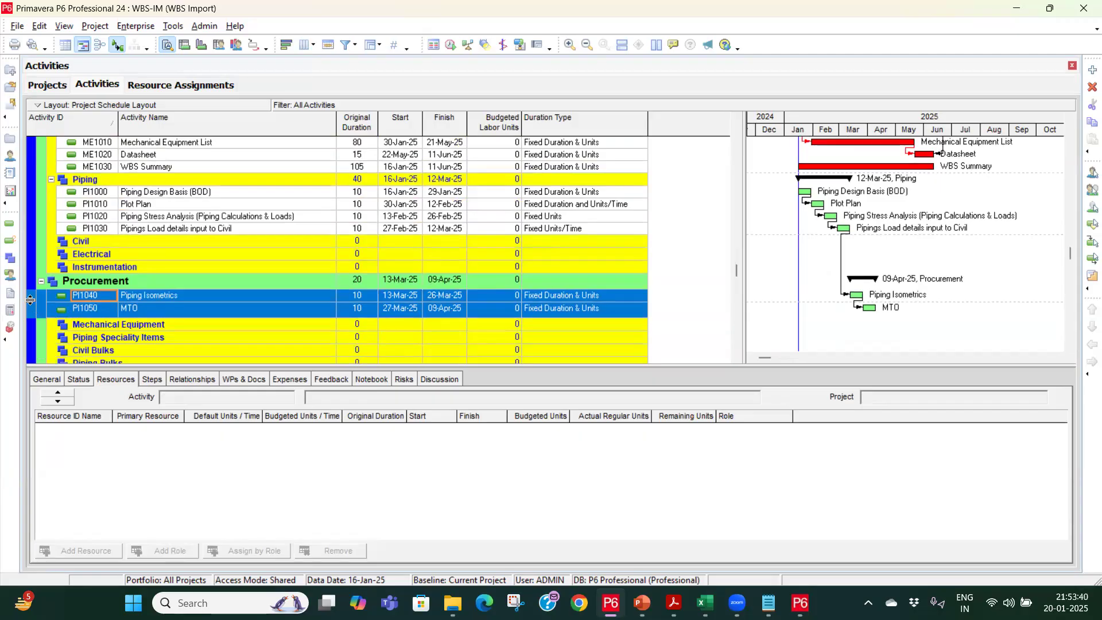
drag(32, 308, 51, 253)
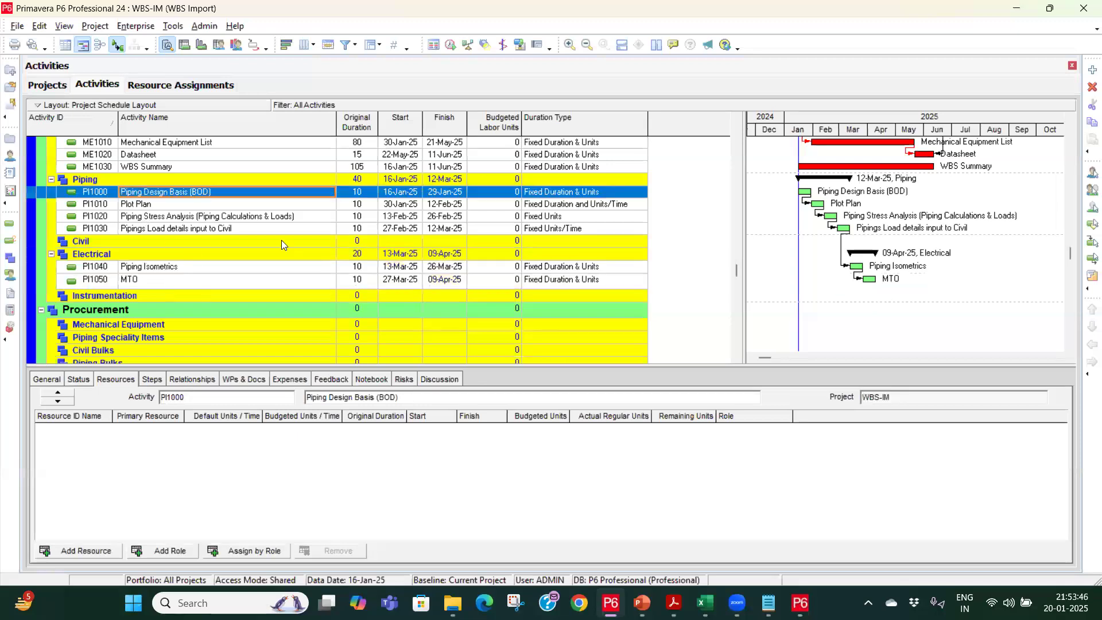
Assign the resource L-1 Labor Un-Skilled to all four Piping activities, PI1000 through PI1030, at once.
scroll(282, 247, up, 1)
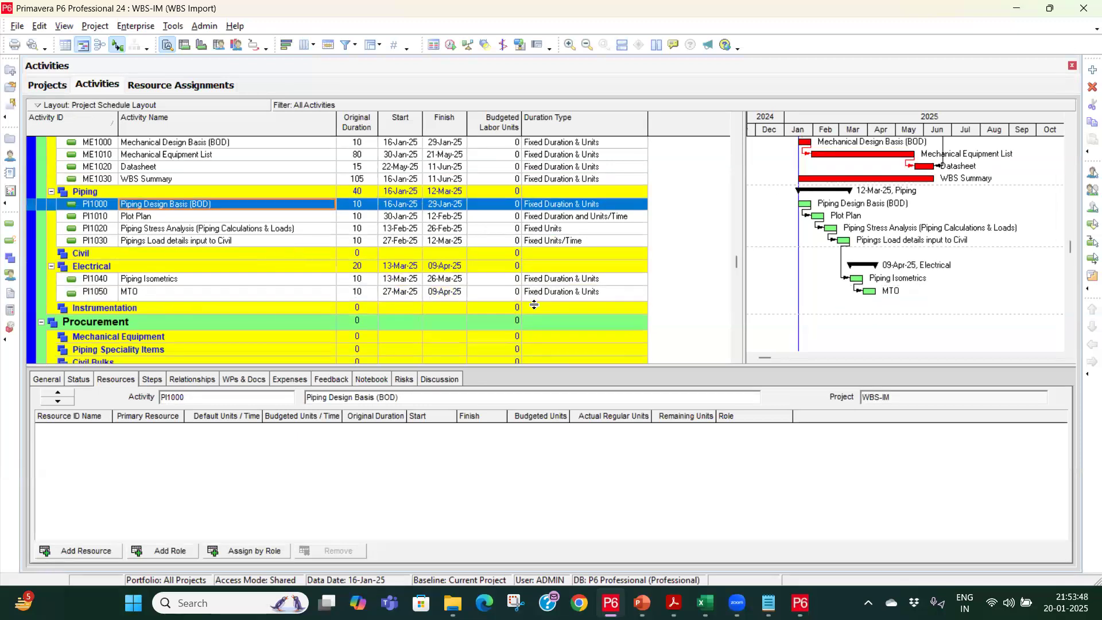
scroll(574, 258, up, 2)
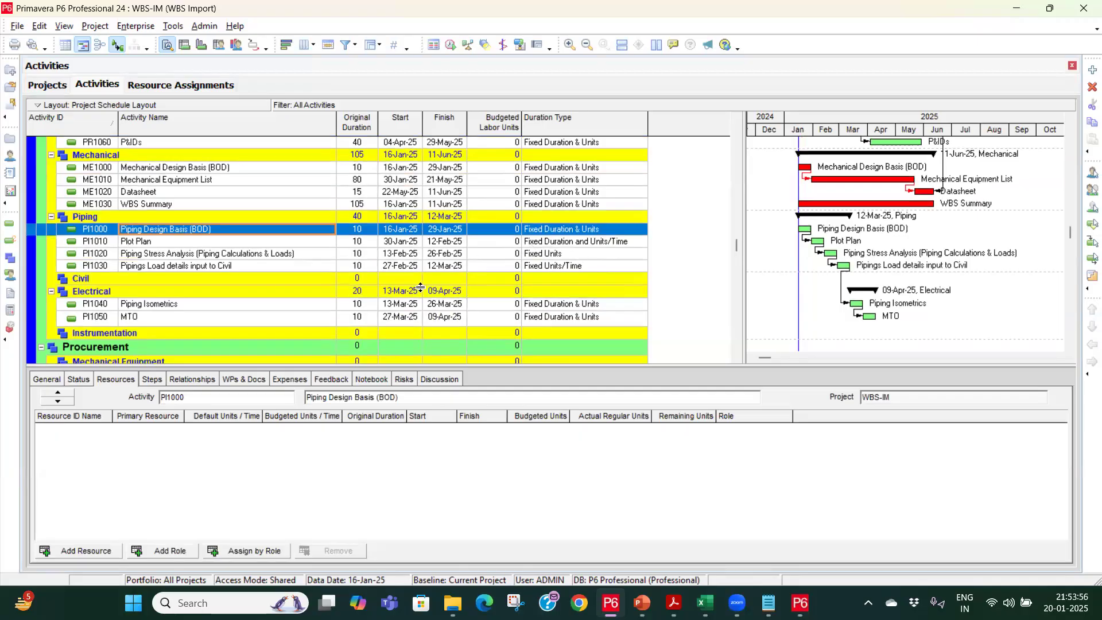
click(87, 550)
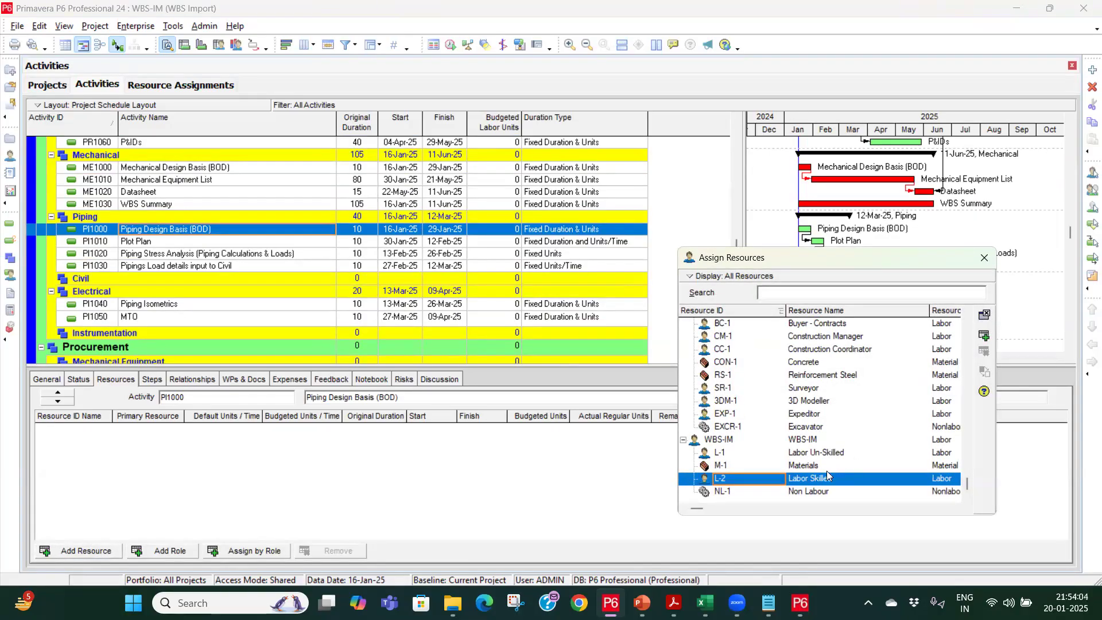
click(826, 455)
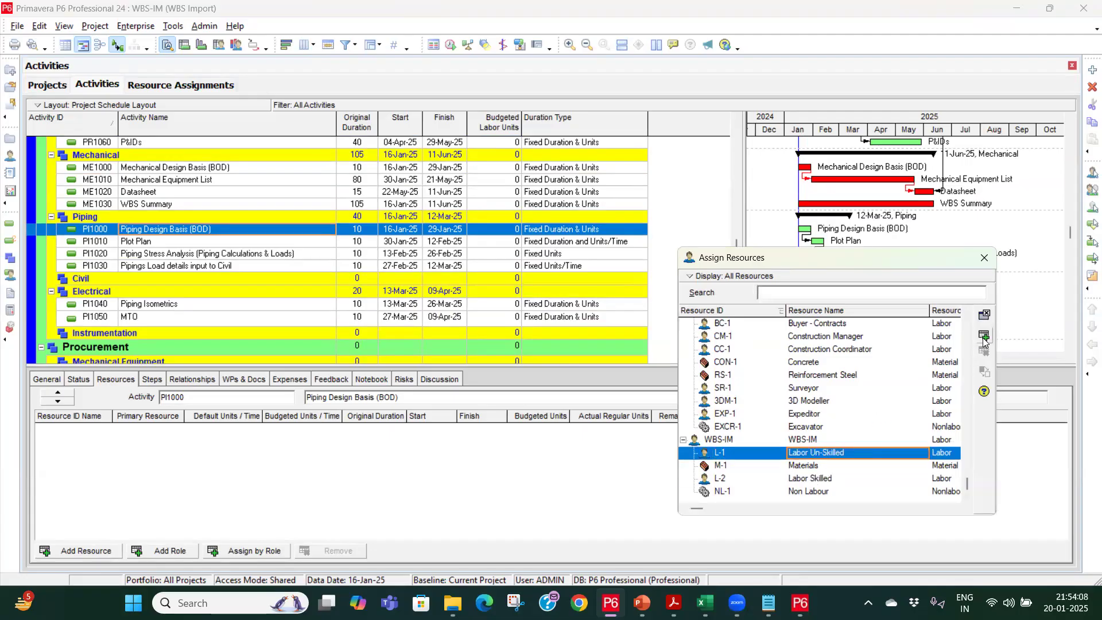
shift+click(561, 268)
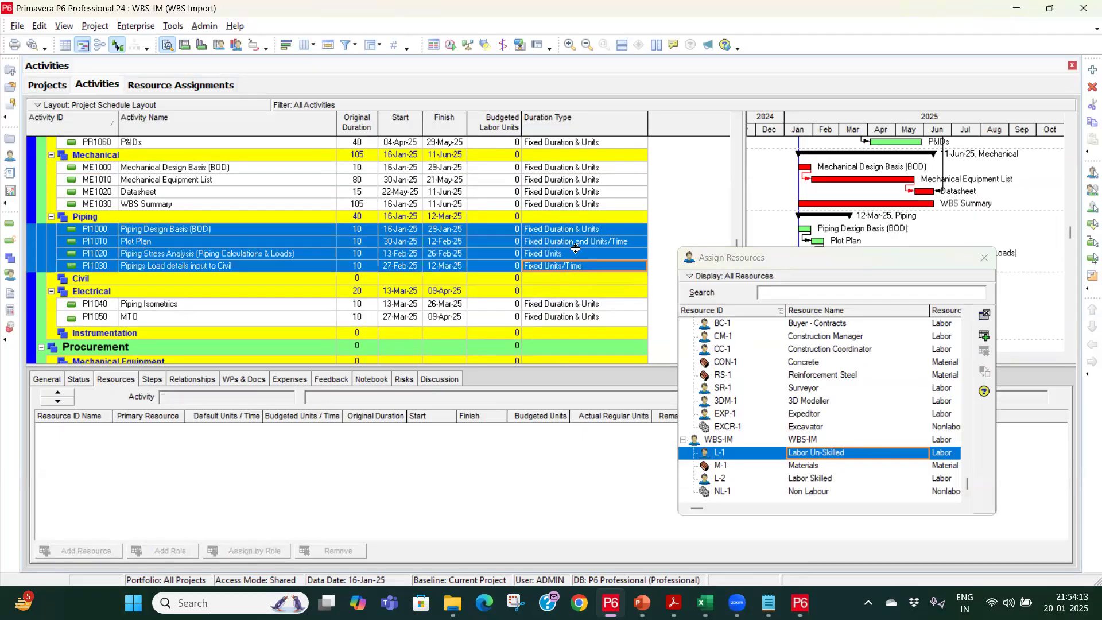
click(984, 339)
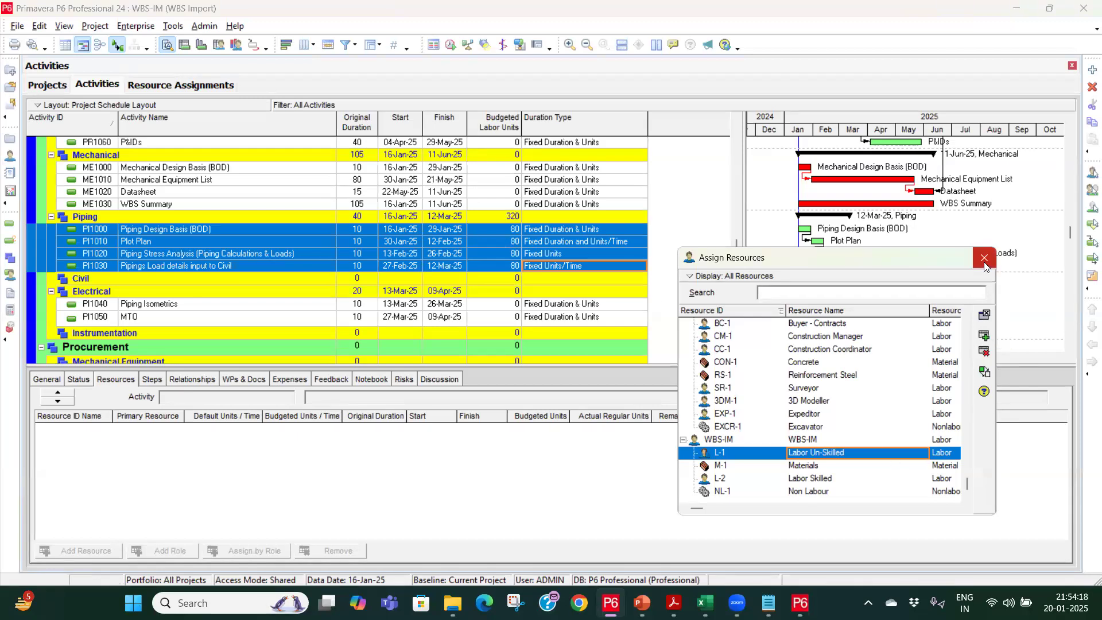
click(984, 258)
Check the resource assignment of each Piping activity, ending on Piping Design Basis (BOD).
click(598, 229)
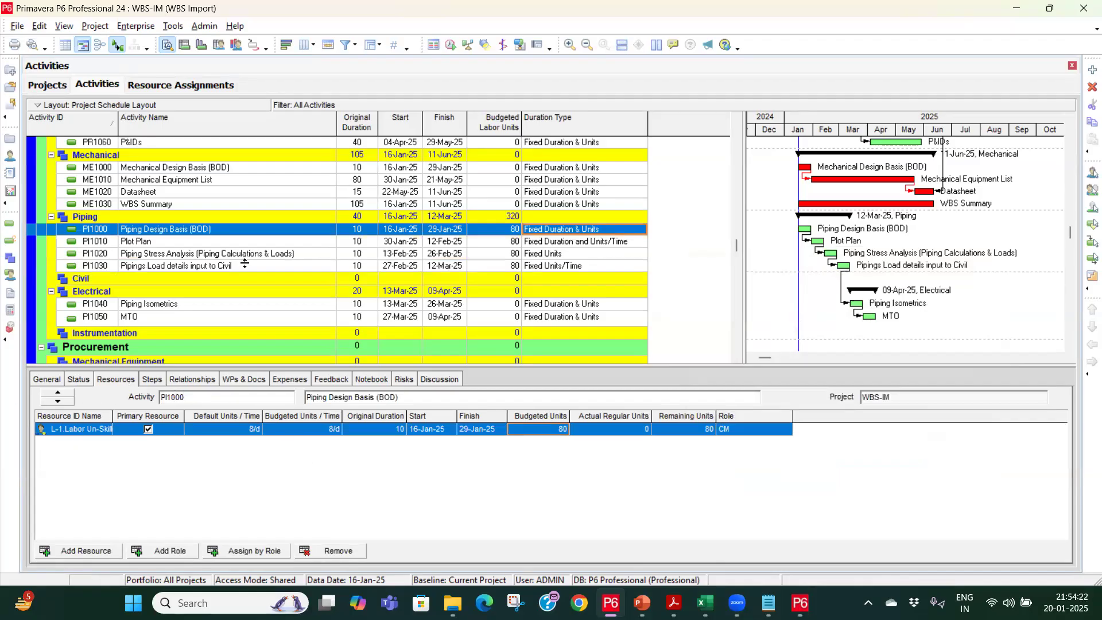
click(261, 242)
click(252, 257)
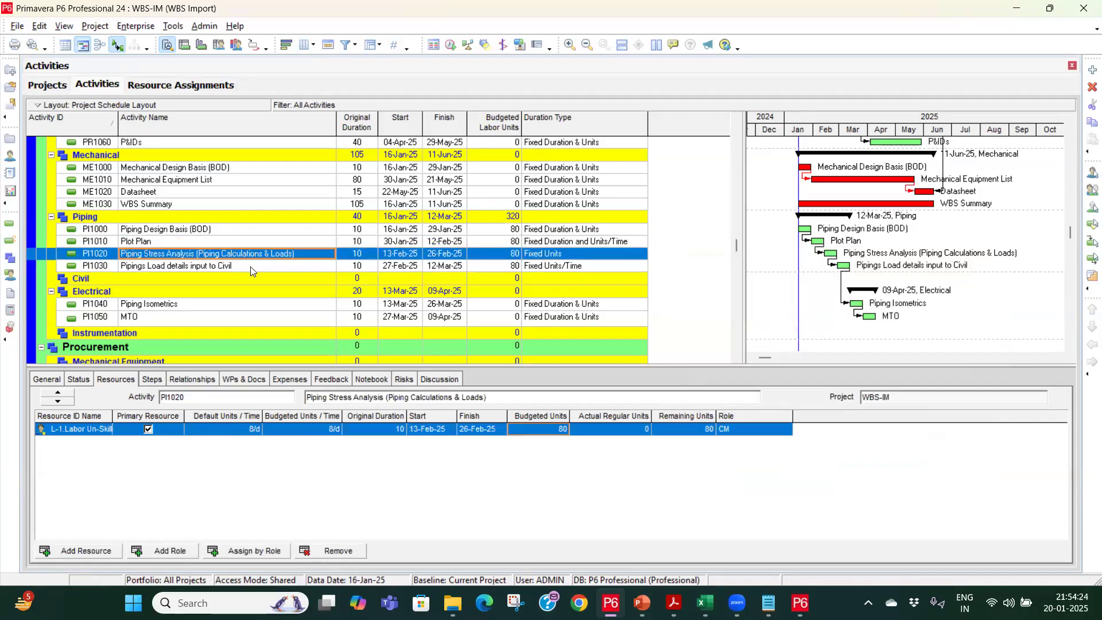
click(250, 266)
drag(269, 224, 268, 228)
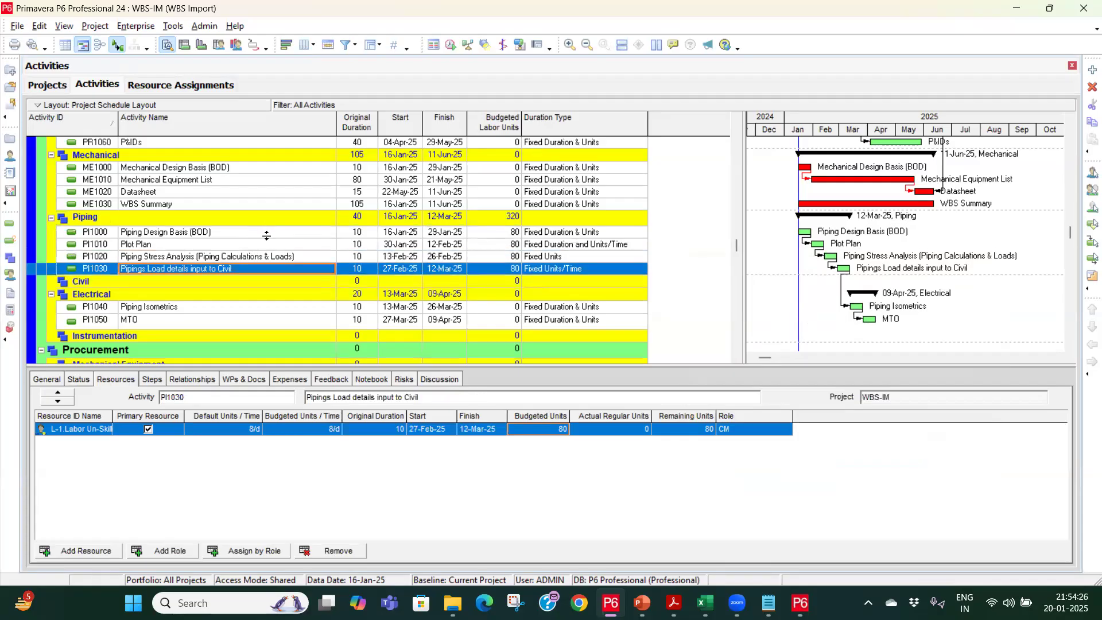
click(268, 235)
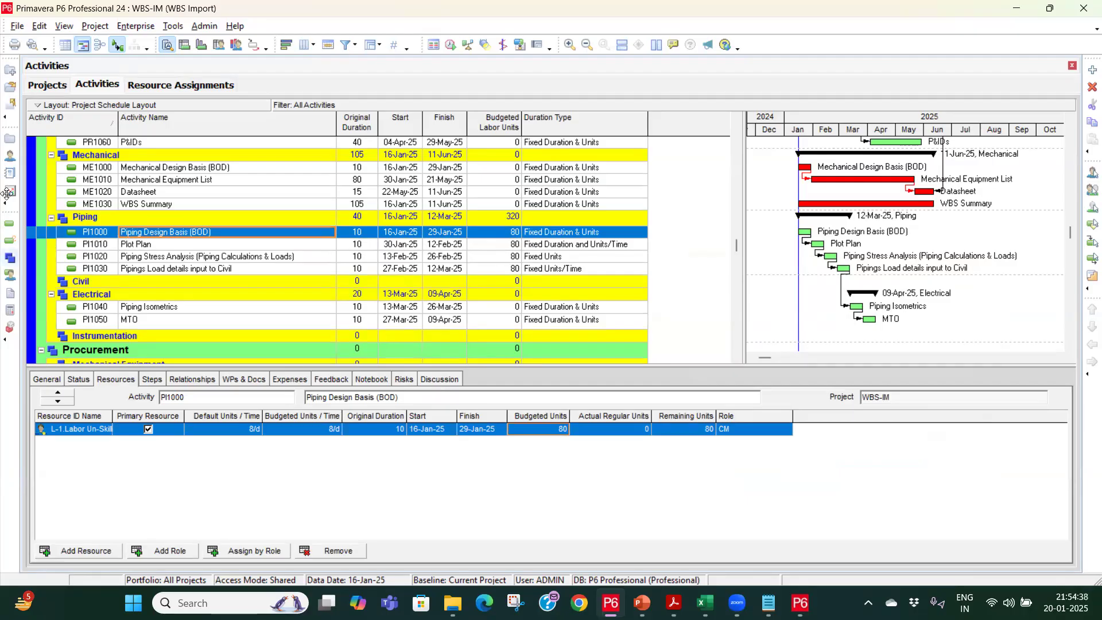
Enable Auto Compute Actuals for the Labor Un-Skilled resource under WBS-IM and return to Activities.
click(9, 155)
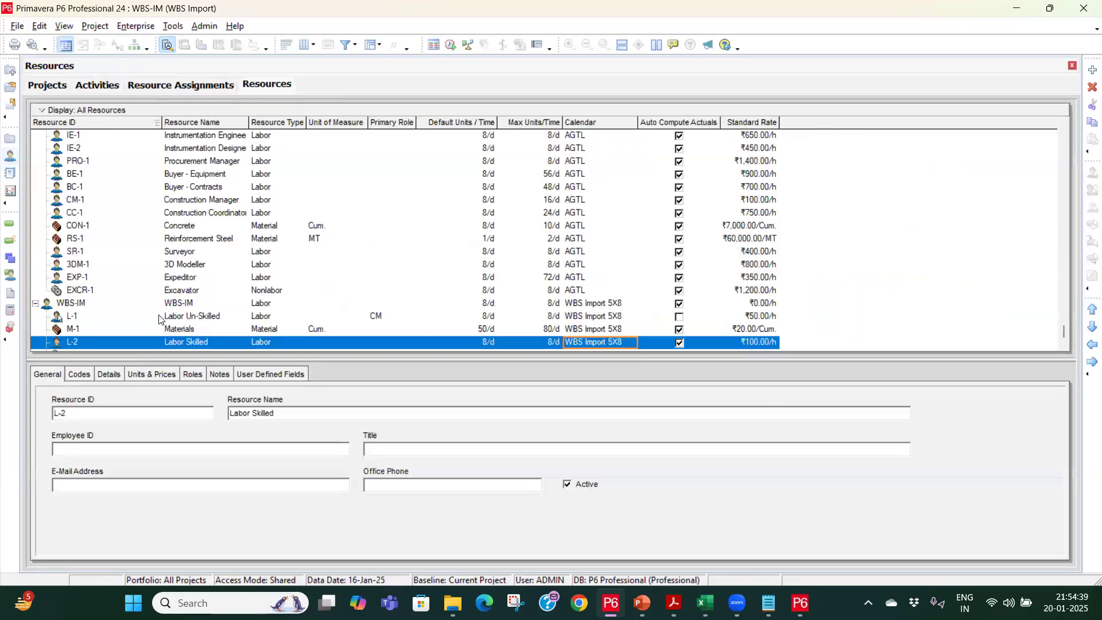
click(222, 305)
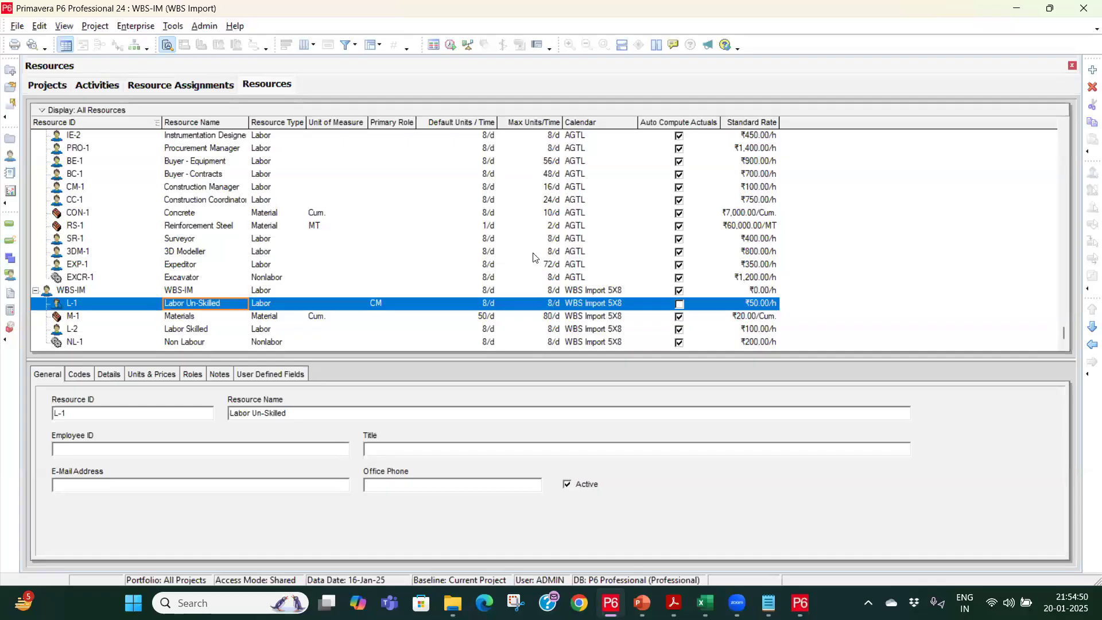
click(682, 308)
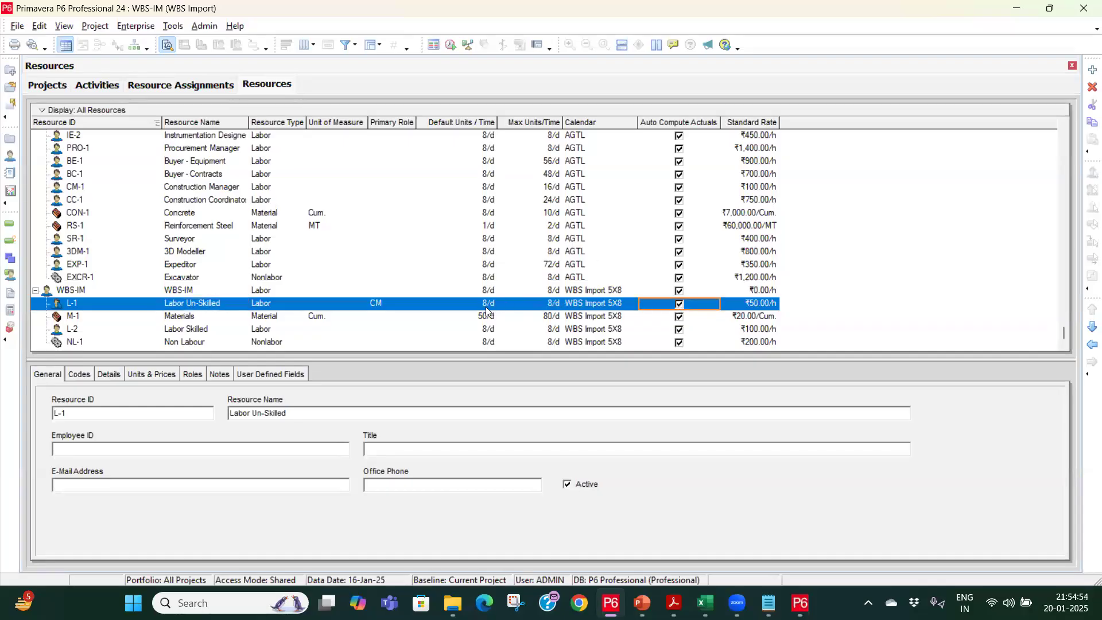
click(8, 228)
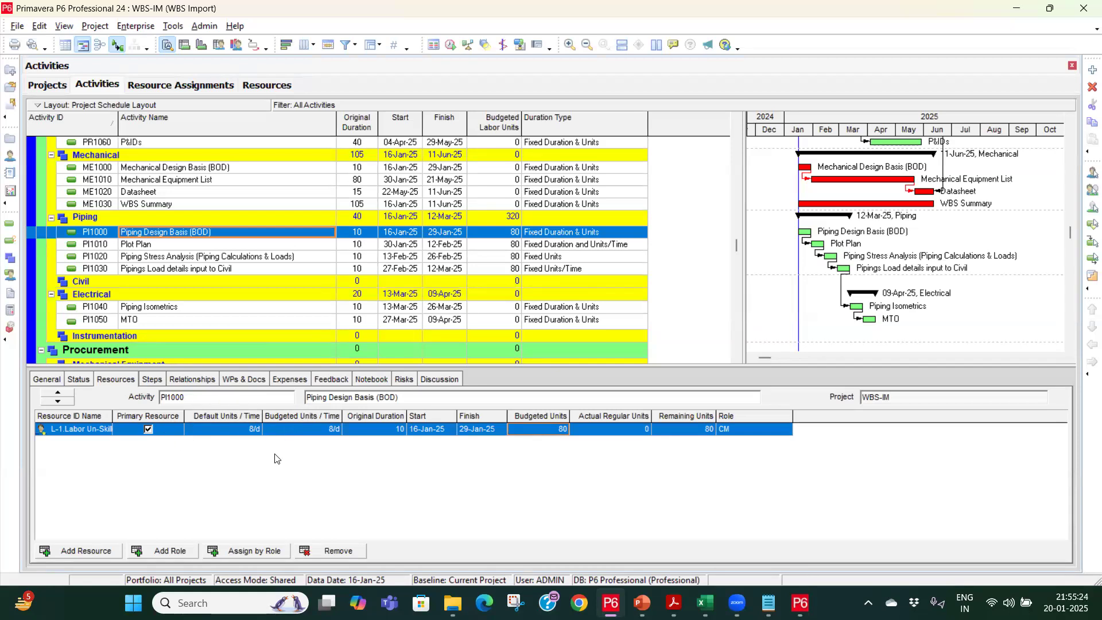
Set the original duration of Piping Design Basis (BOD) to 20, then shorten it to 5.
click(329, 428)
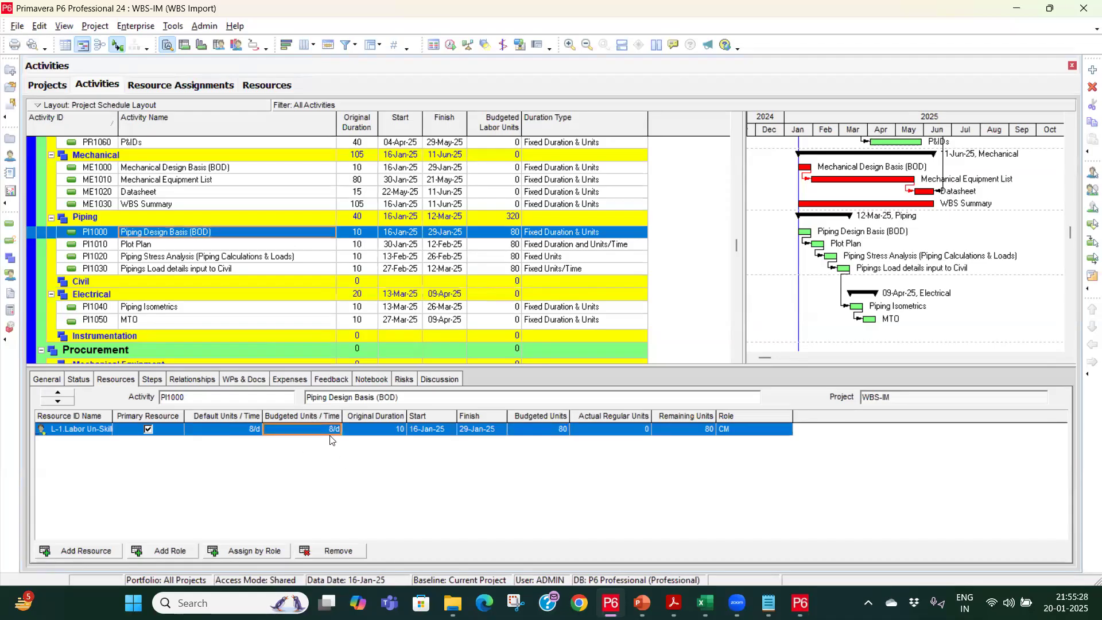
click(362, 236)
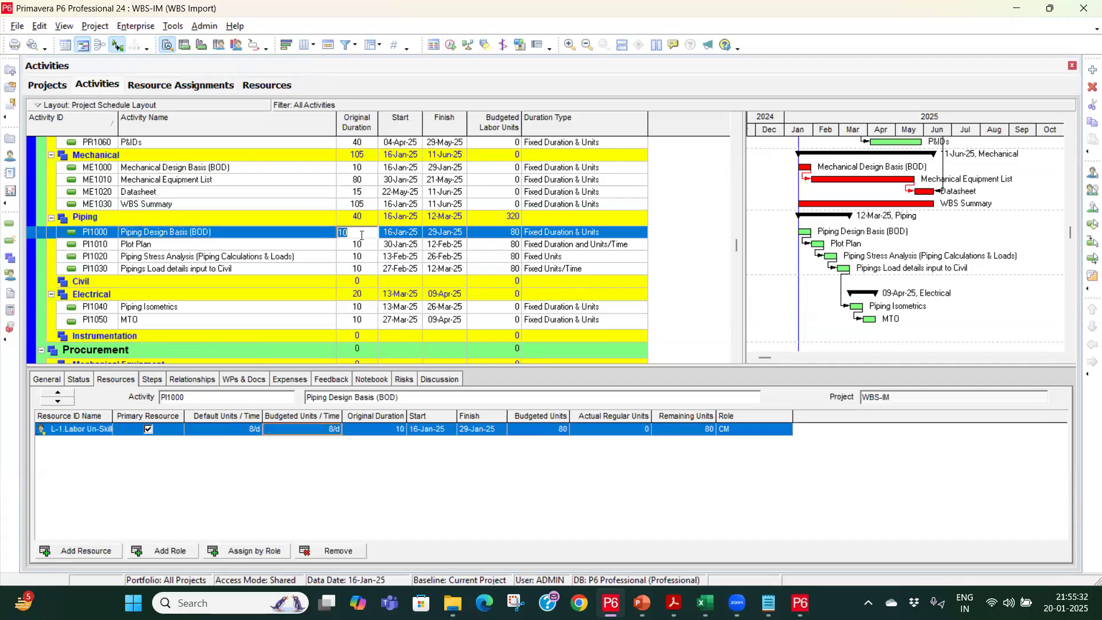
text(20)
click(400, 237)
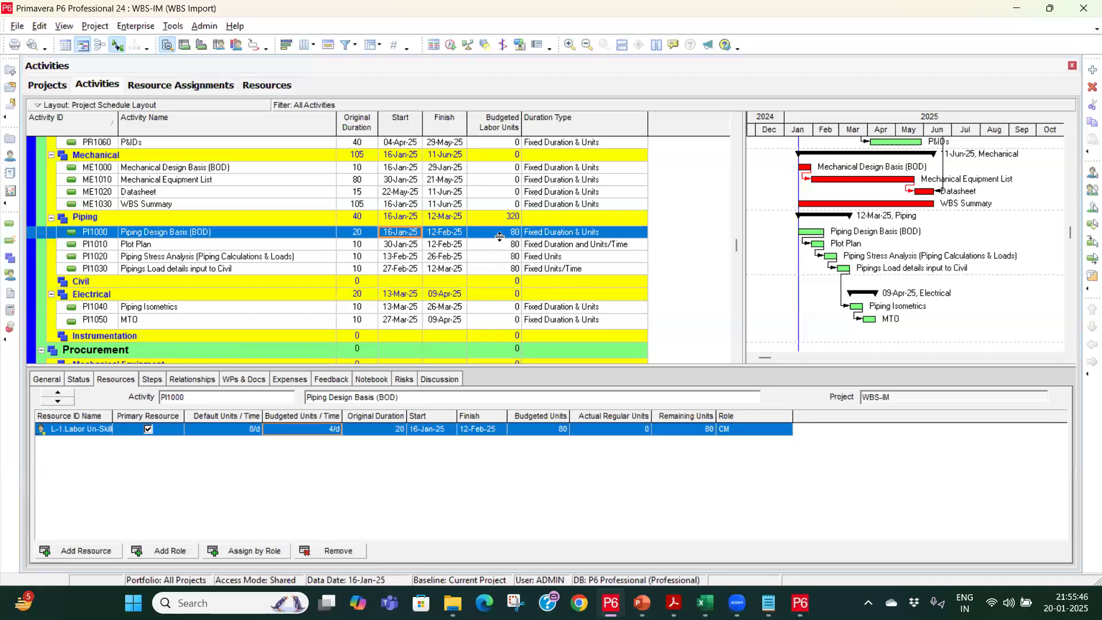
click(365, 234)
text(5)
key(Return)
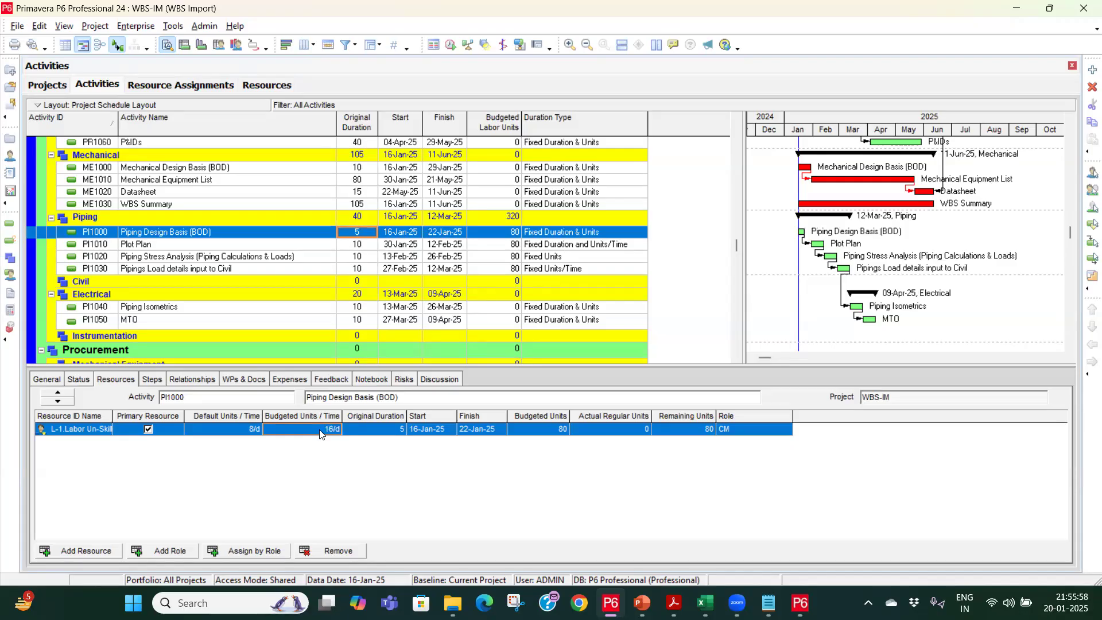
Set the original duration of Piping Design Basis (BOD) back to 10.
click(361, 236)
text(10)
key(Tab)
Set the original duration of the Plot Plan activity to 20.
click(458, 246)
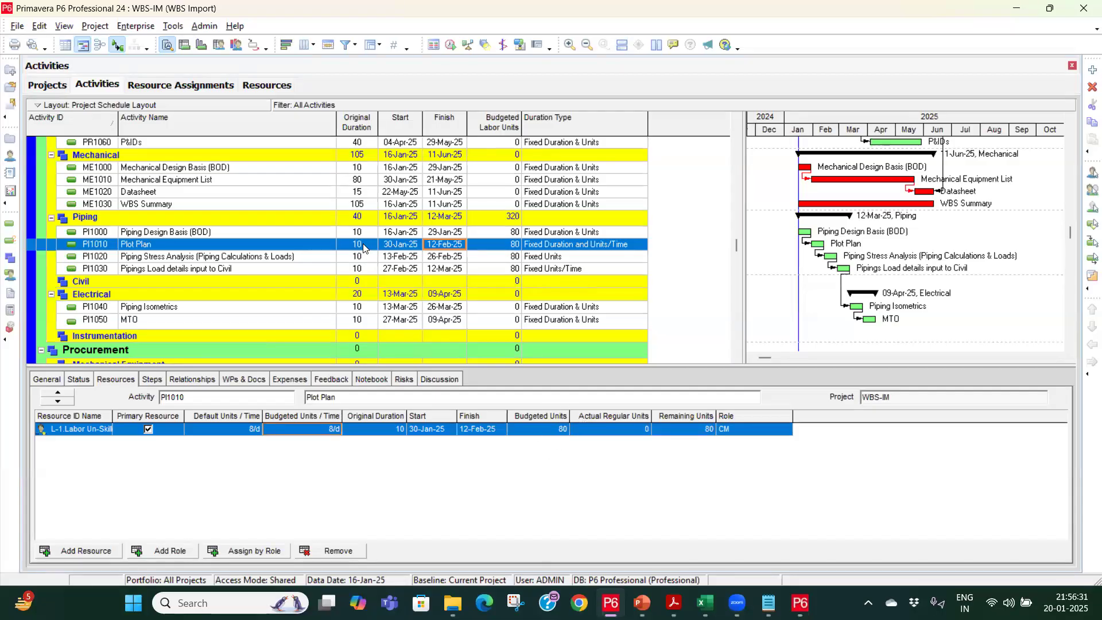
click(319, 430)
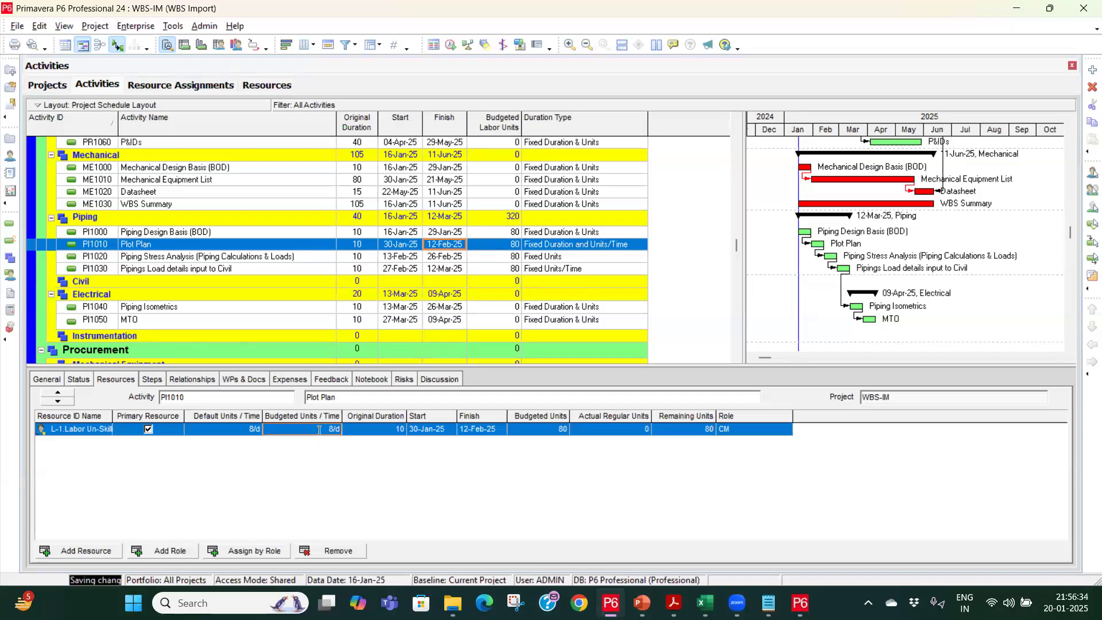
click(319, 431)
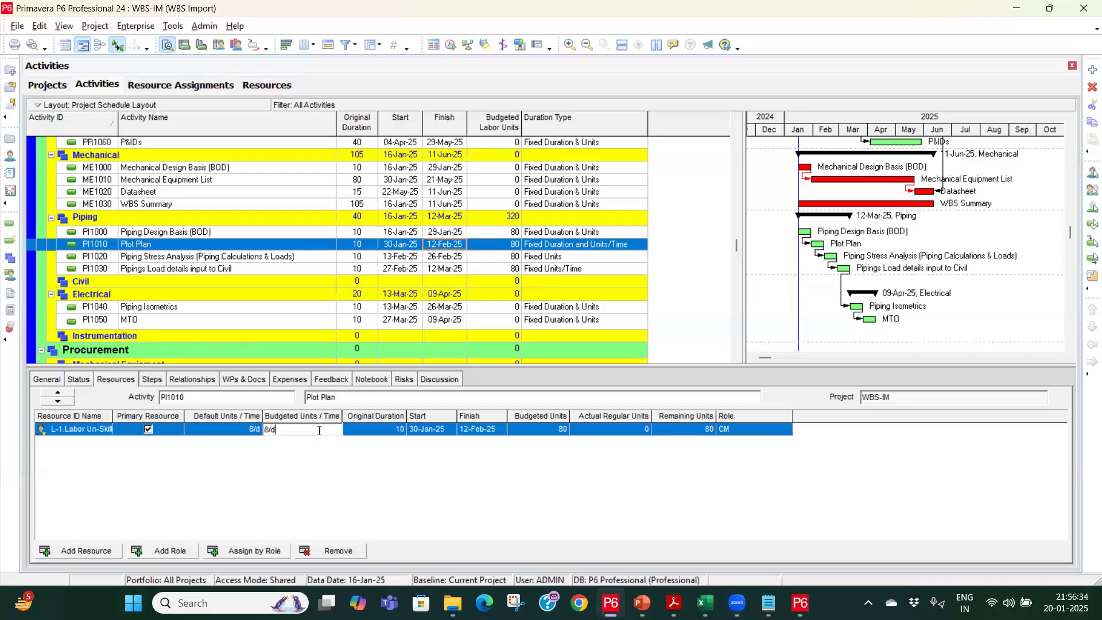
click(364, 251)
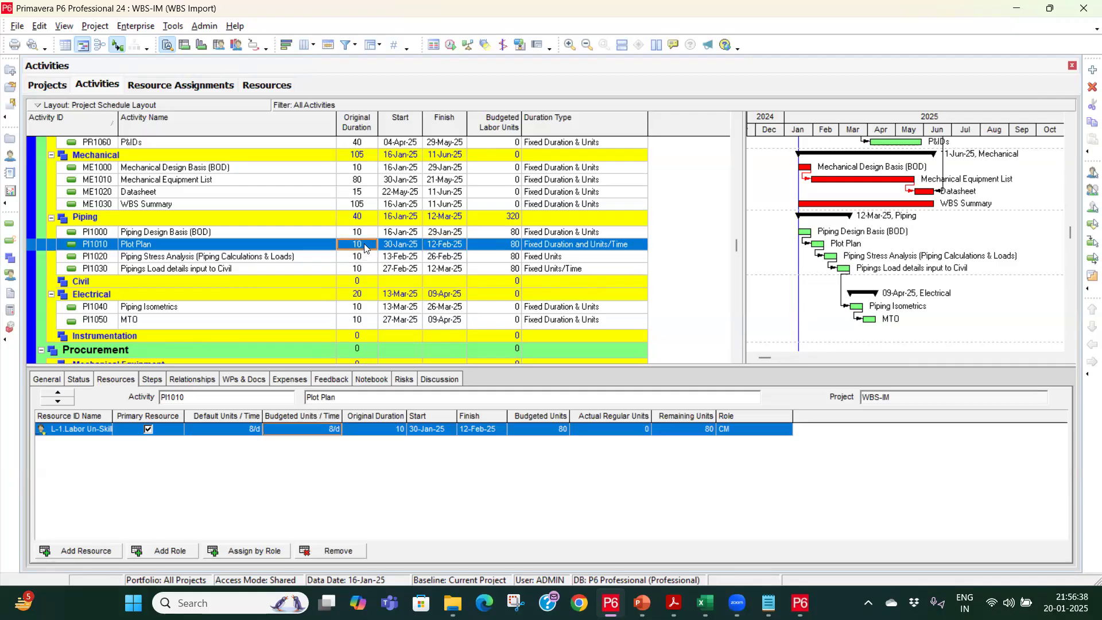
click(365, 244)
text(20)
click(383, 257)
click(383, 247)
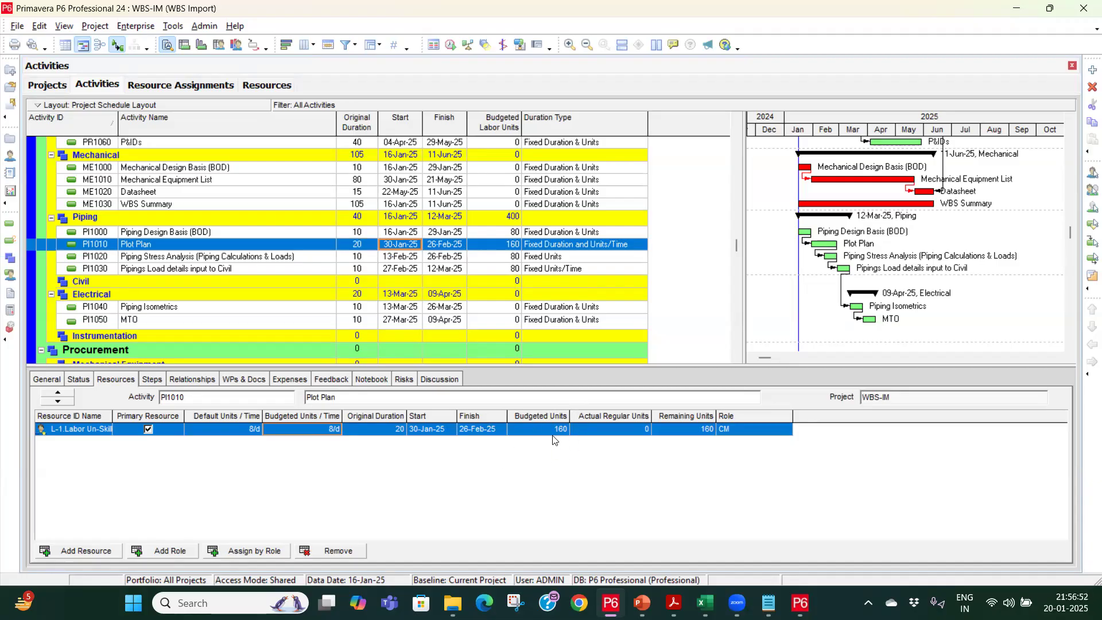
Set the original duration of Plot Plan to 5, then return it to 10.
click(366, 248)
text(5)
click(386, 250)
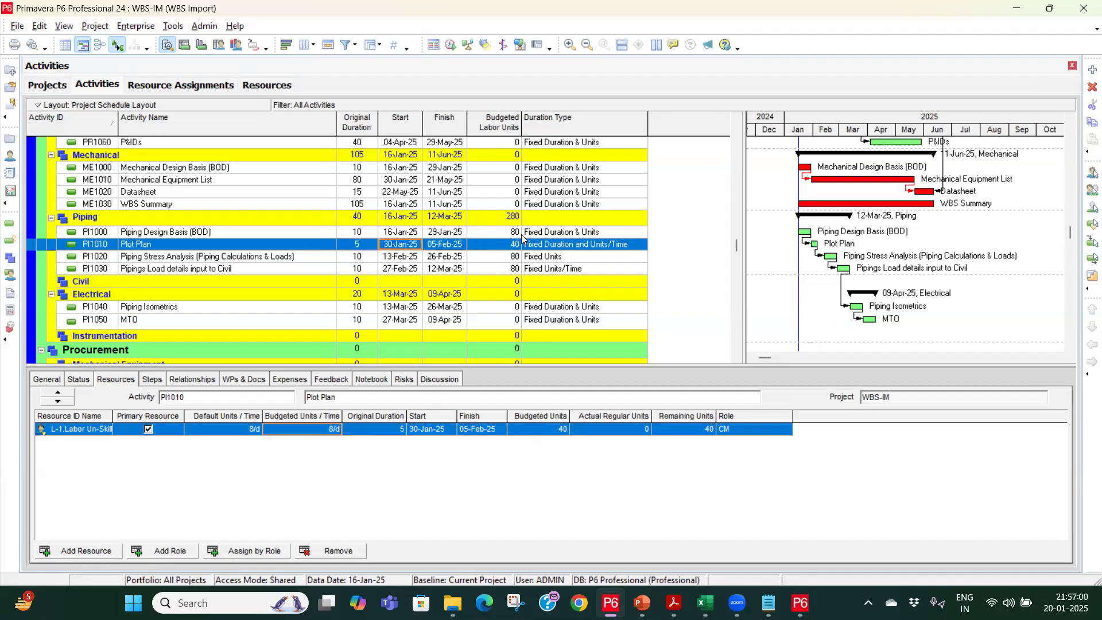
click(363, 245)
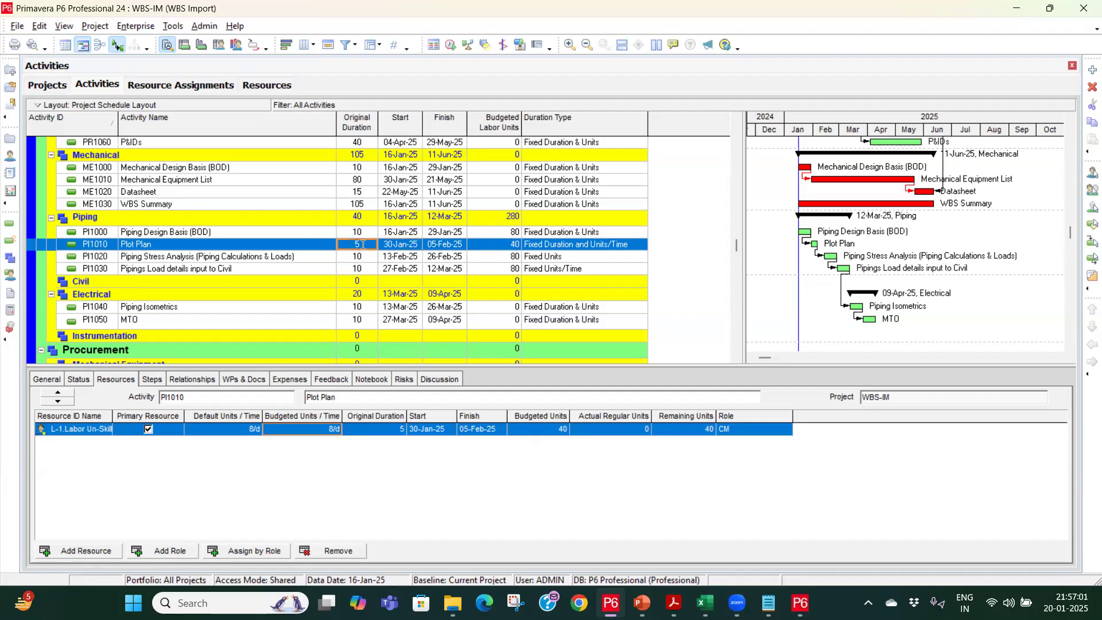
text(10)
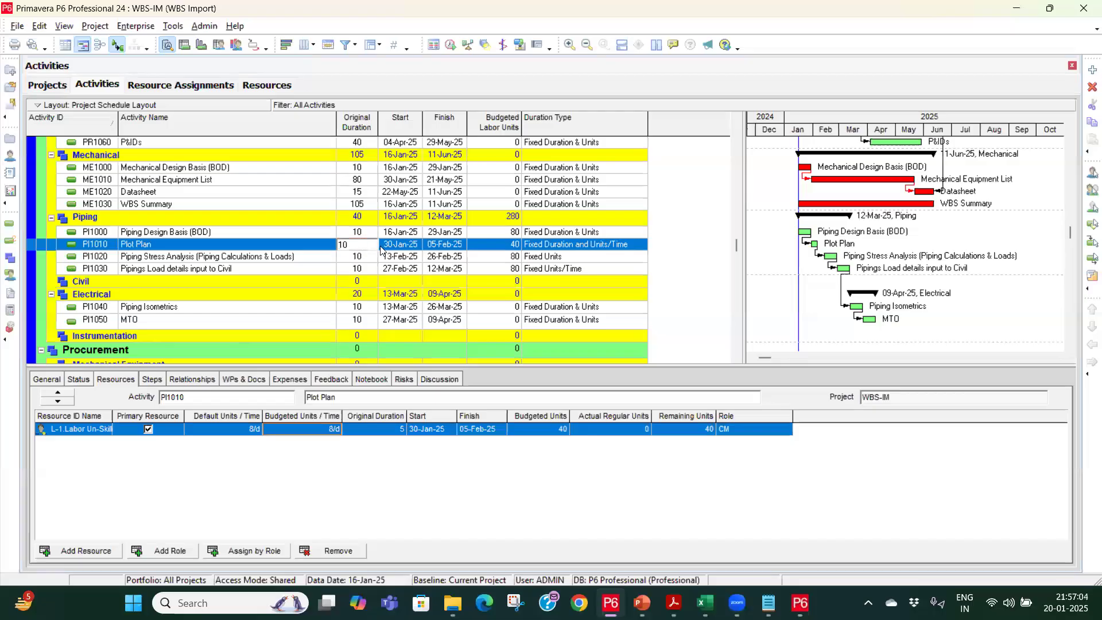
click(382, 250)
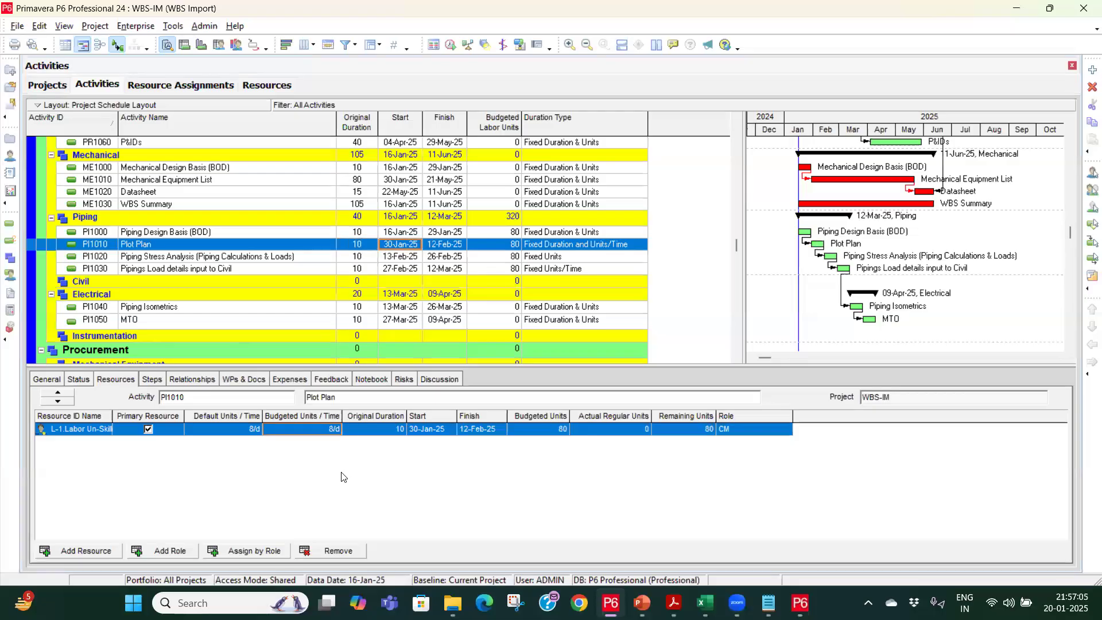
Set the Budgeted Units/Time of Labor Un-Skilled on Plot Plan to 16/d, then to 4/d.
click(317, 429)
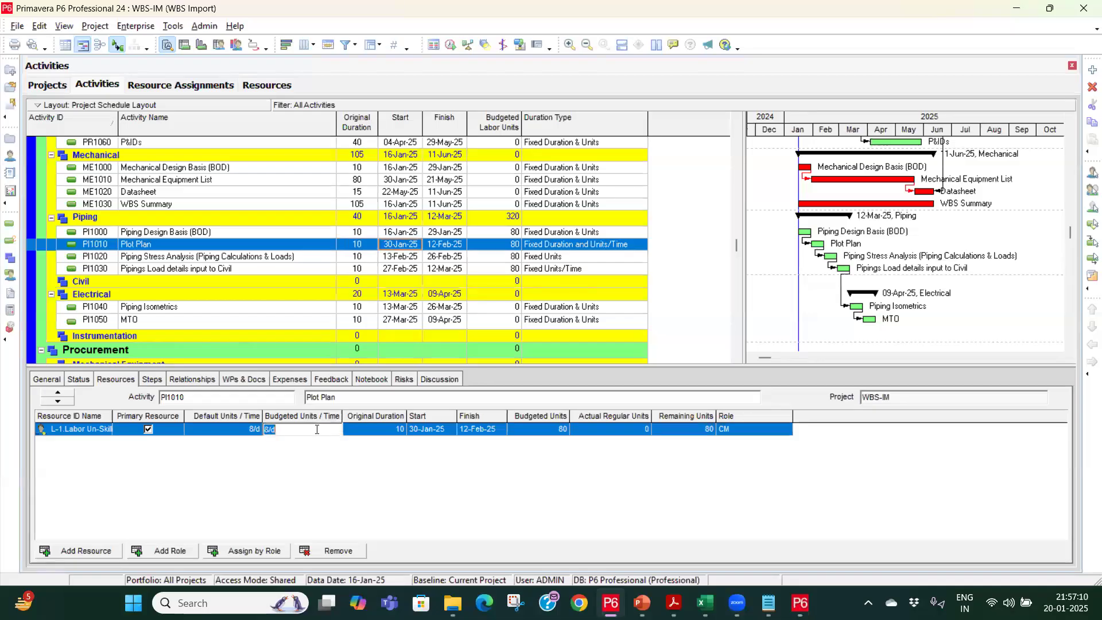
text(16)
key(Return)
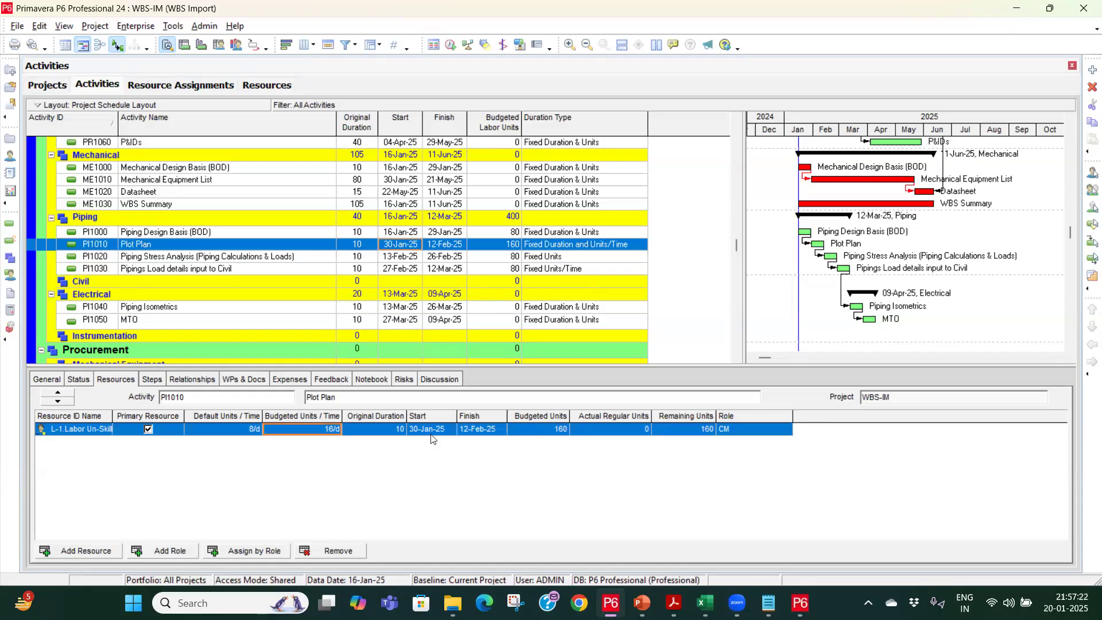
click(328, 431)
text(4)
key(Return)
Return the Budgeted Units/Time of Plot Plan's Labor Un-Skilled assignment to 8/d.
click(320, 433)
text(8)
key(Return)
Set the original duration of Piping Stress Analysis to 5, then its Labor Un-Skilled Budgeted Units/Time to 8/d.
click(388, 259)
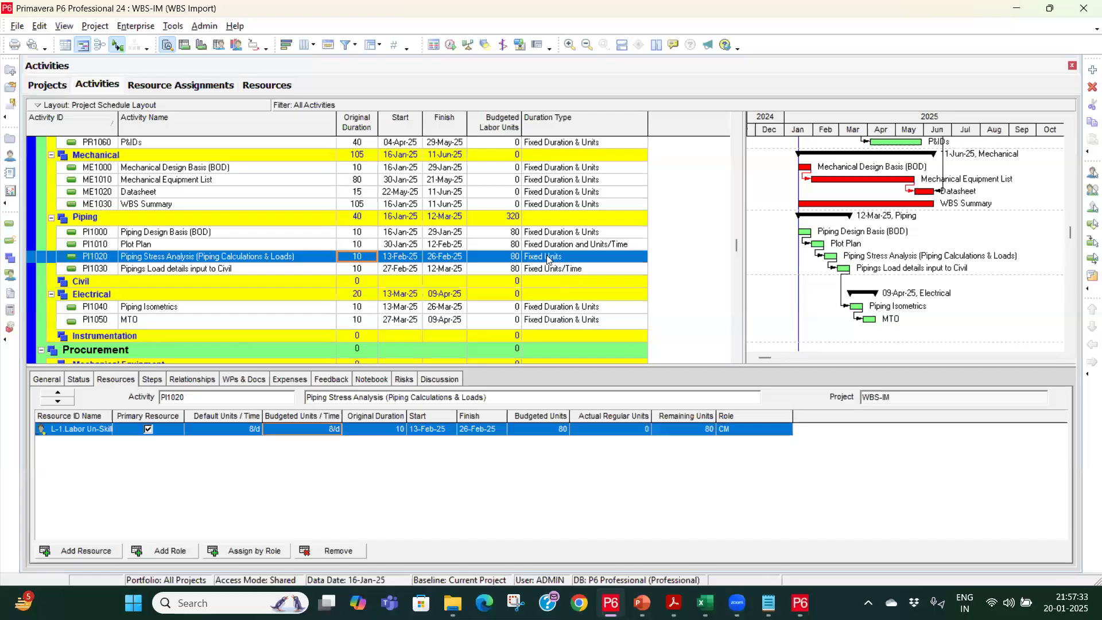
click(370, 258)
text(5)
key(Return)
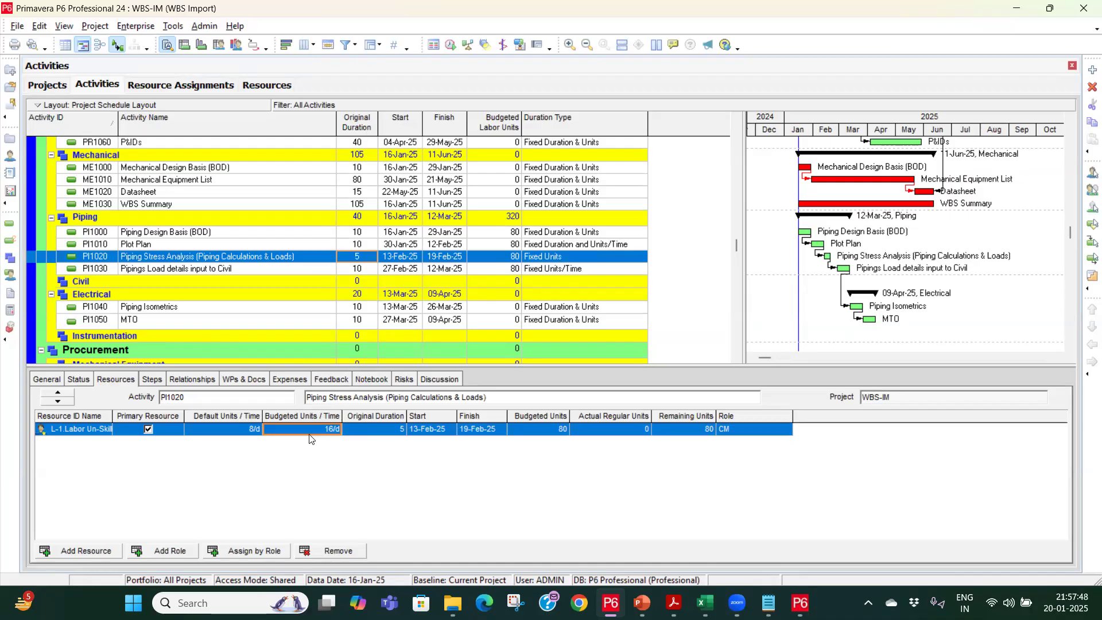
click(315, 434)
text(8)
key(Return)
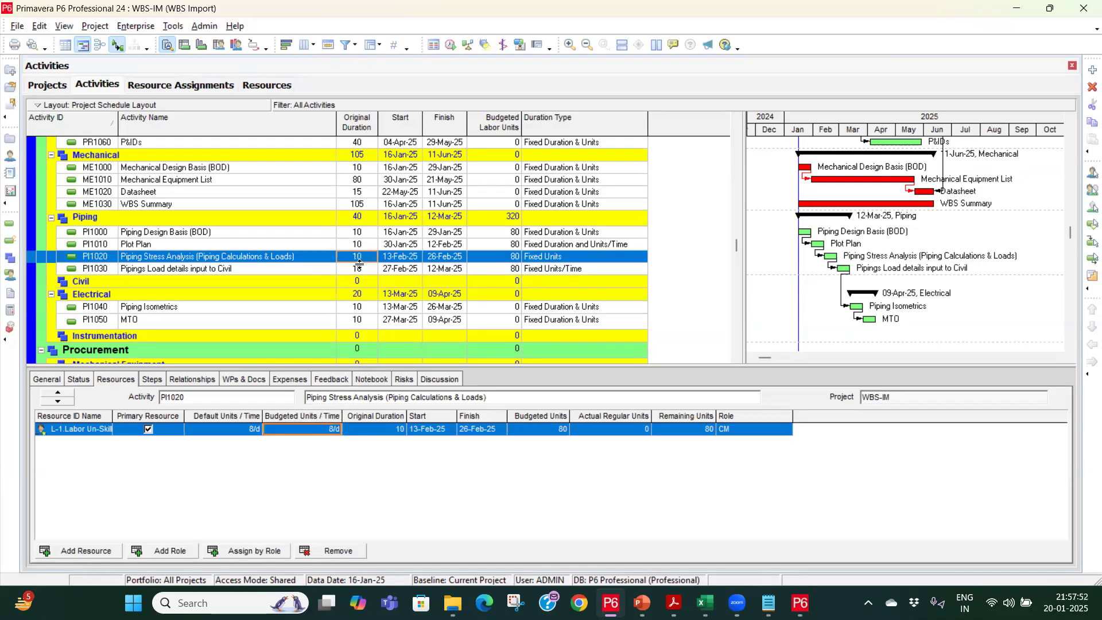
Set the Budgeted Units/Time of Labor Un-Skilled on Piping Stress Analysis to 4/d, then back to 8/d.
click(321, 433)
text(4)
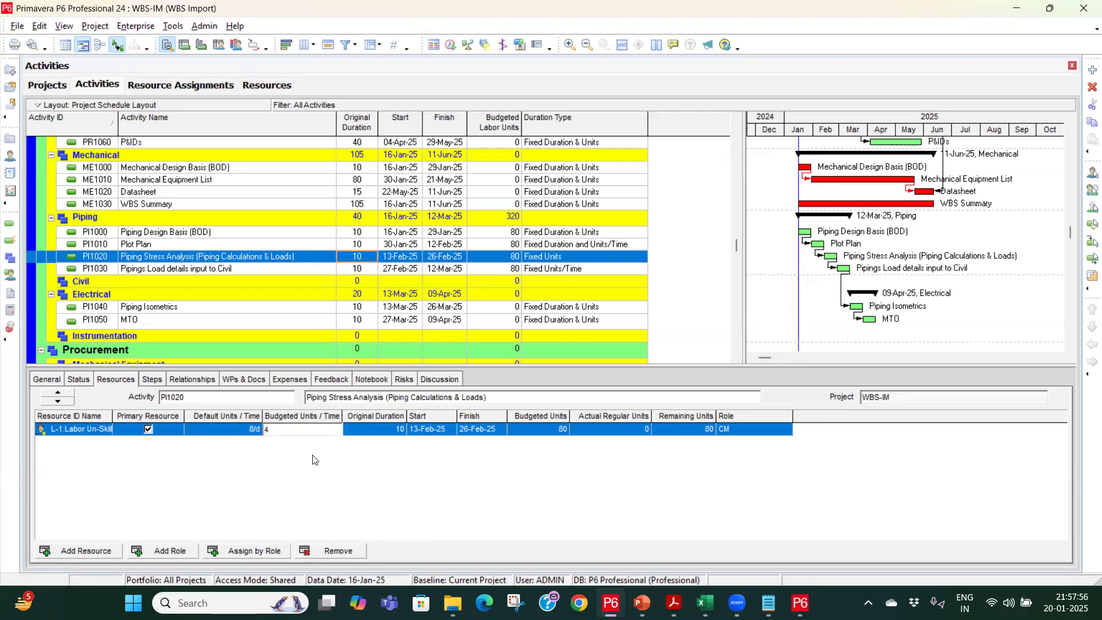
key(Return)
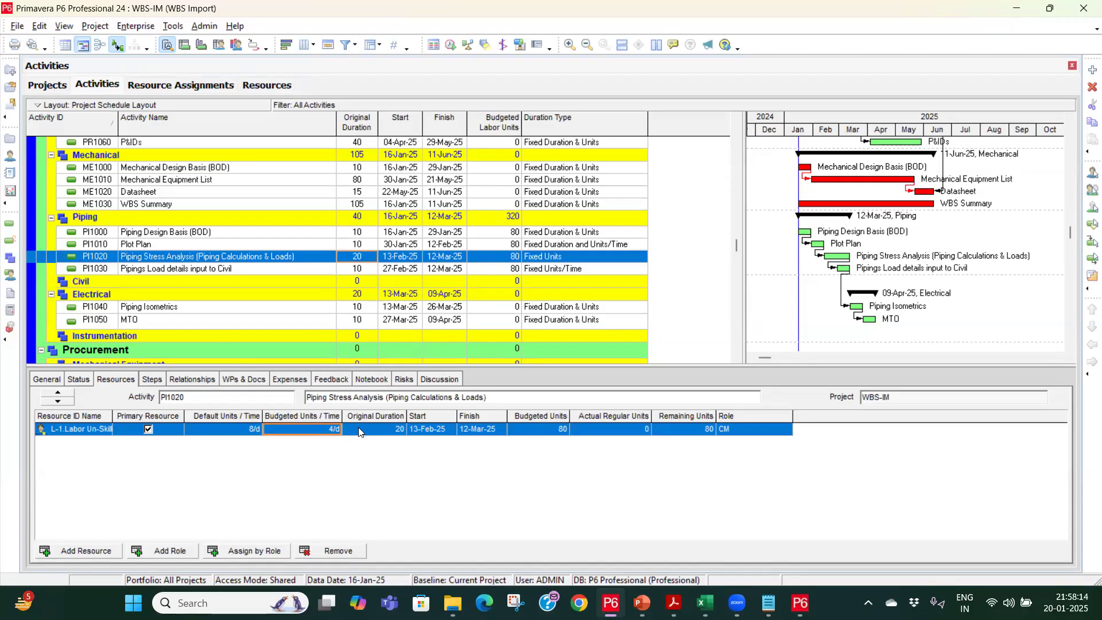
click(313, 430)
text(8)
key(Return)
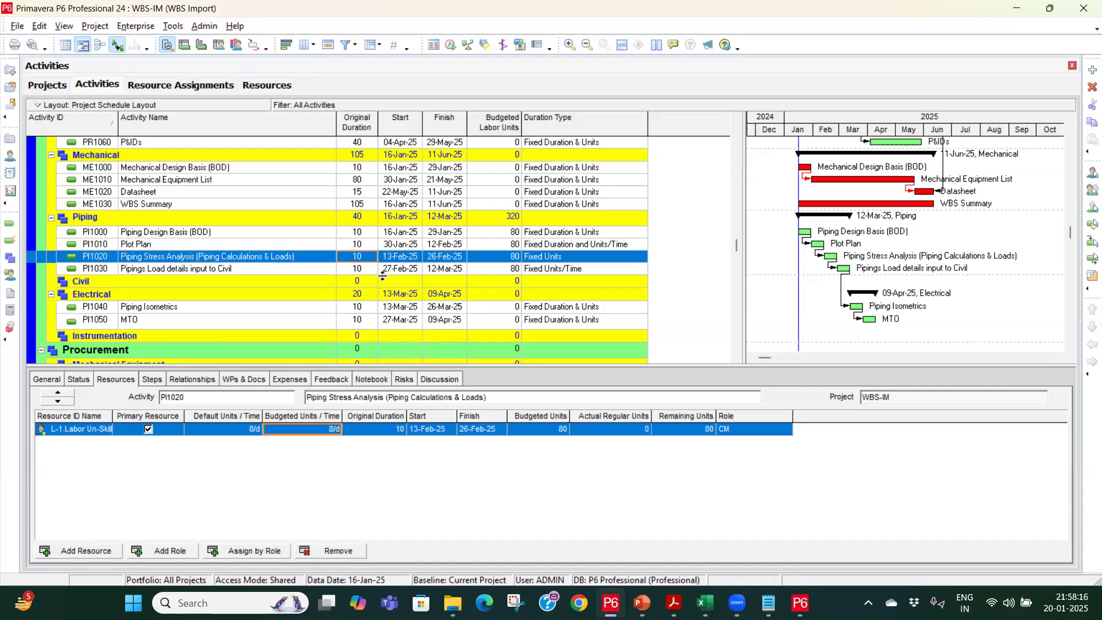
Set the Budgeted Units of Labor Un-Skilled on Pipings Load details input to Civil to 160, then back to 80.
click(389, 273)
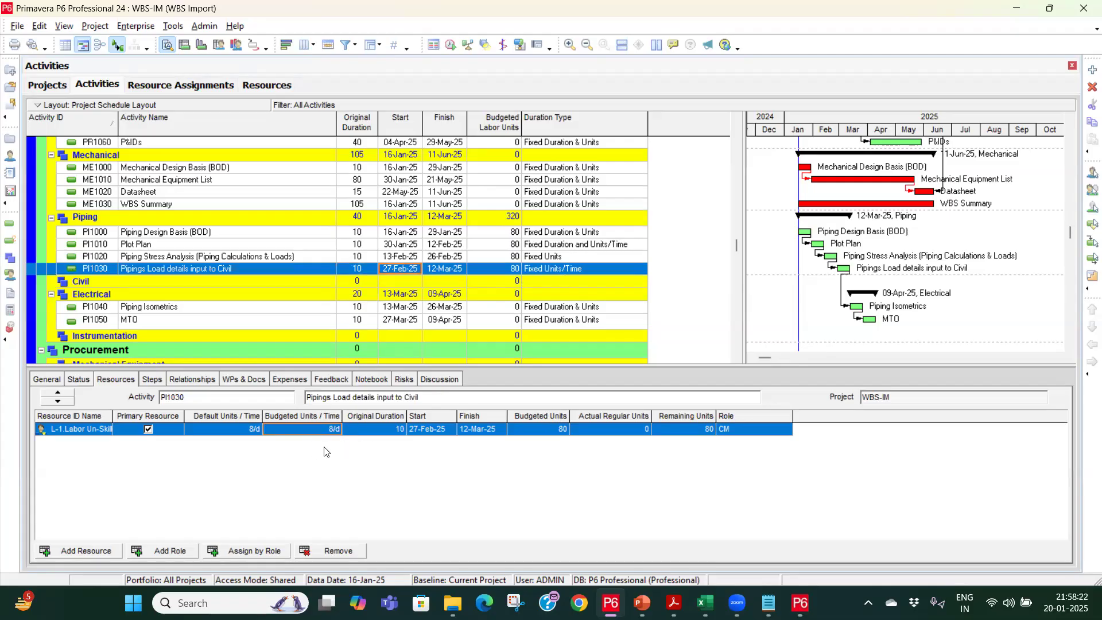
click(559, 430)
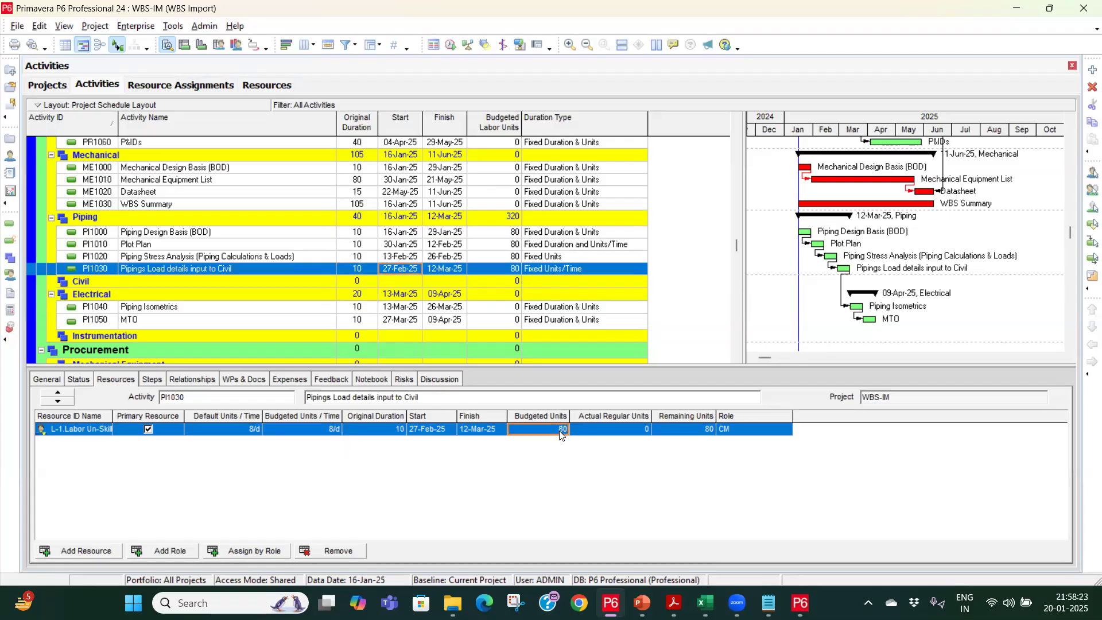
click(367, 272)
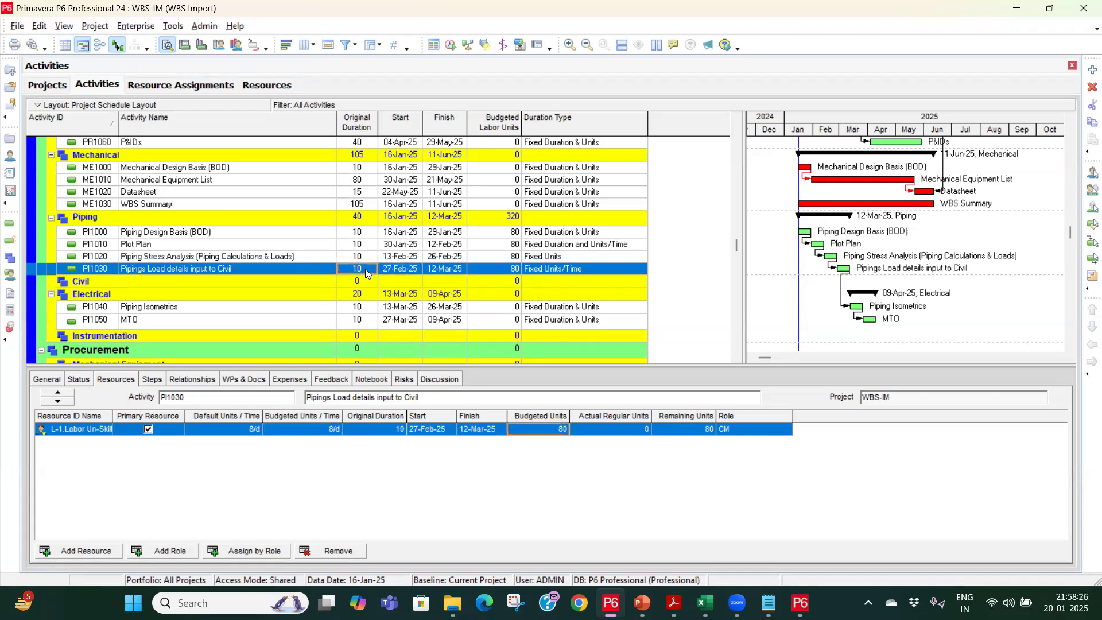
click(553, 429)
drag(553, 429, 493, 434)
text(160)
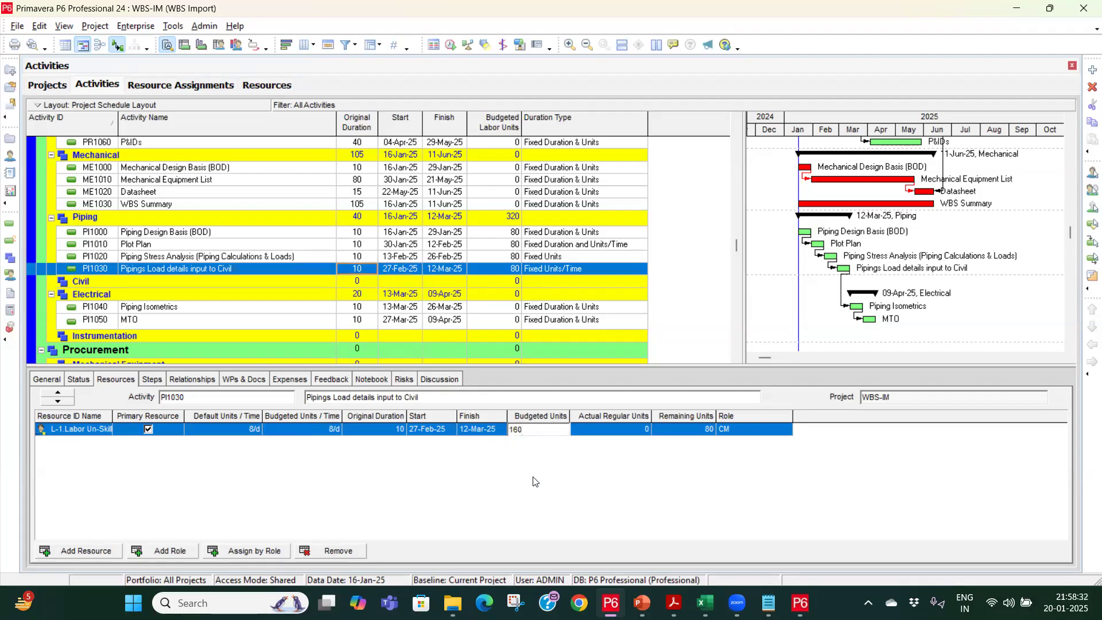
key(Return)
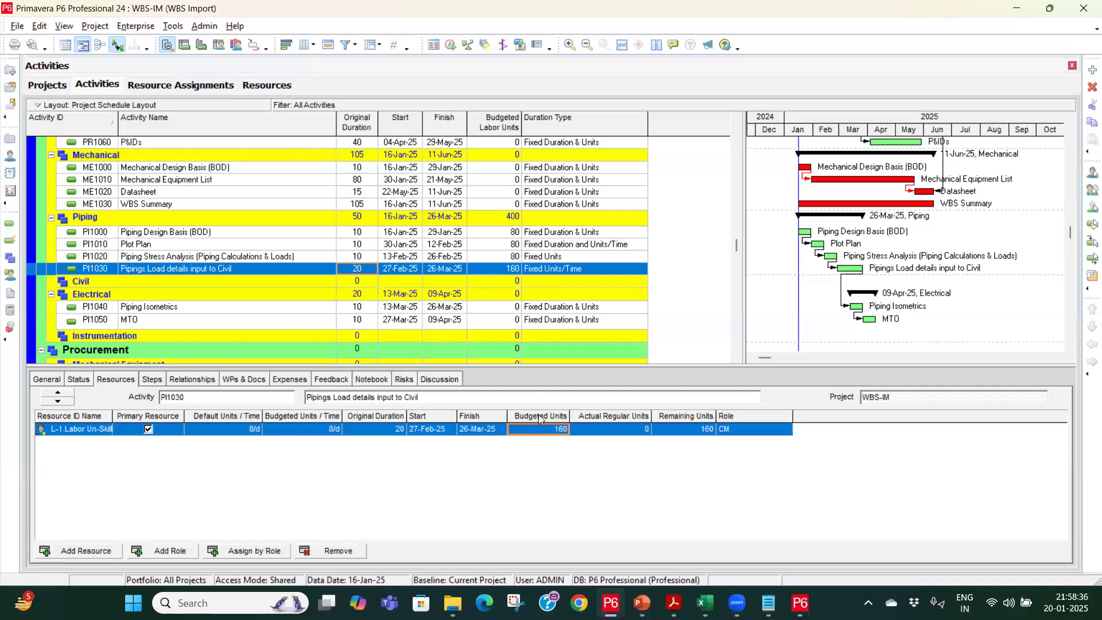
click(556, 431)
text(80)
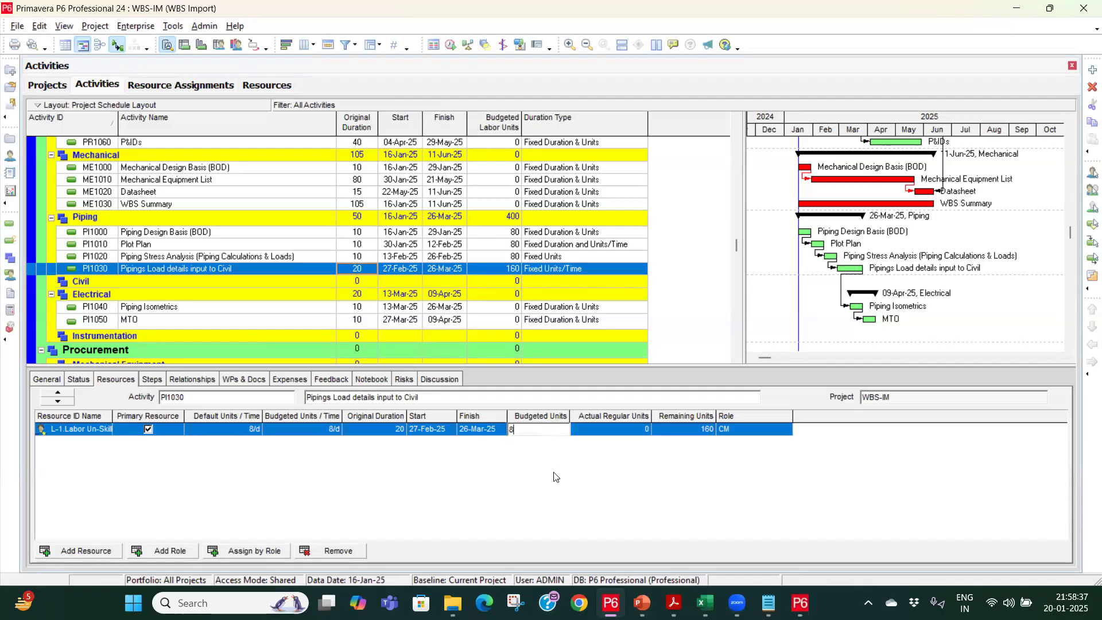
key(Return)
Set the original duration of Pipings Load details input to Civil to 5, then back to 10.
click(367, 272)
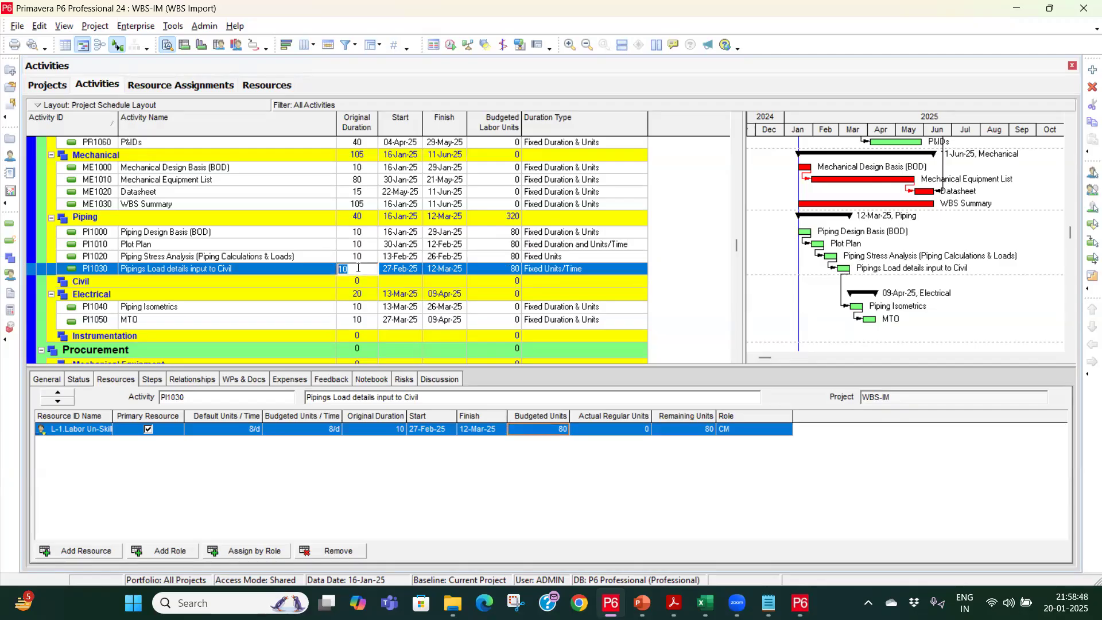
text(5)
key(Return)
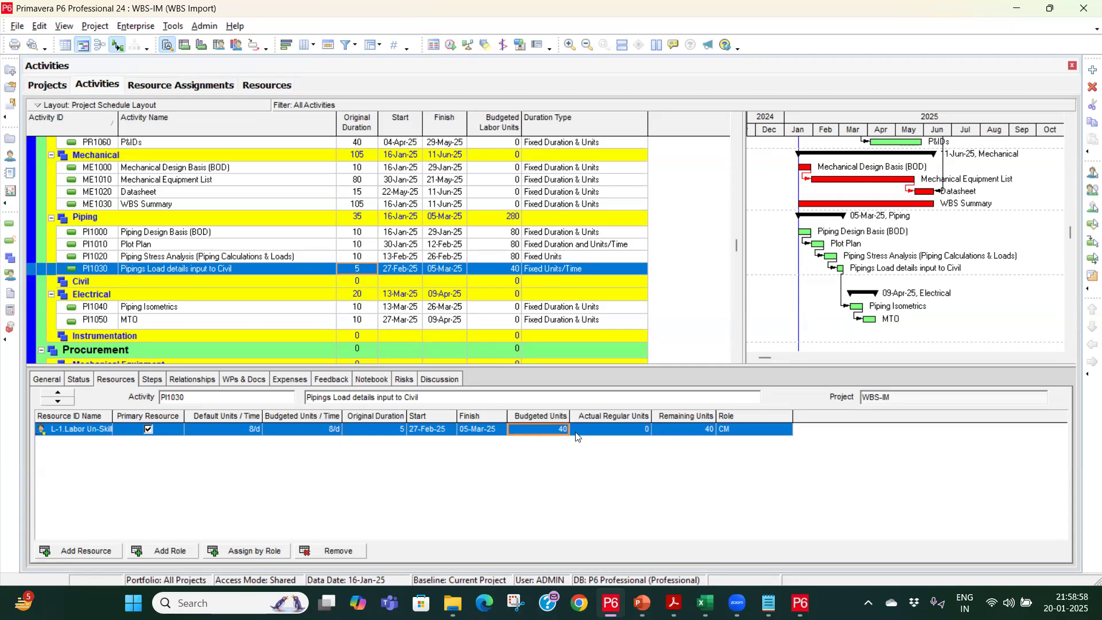
click(365, 268)
text(10)
key(Tab)
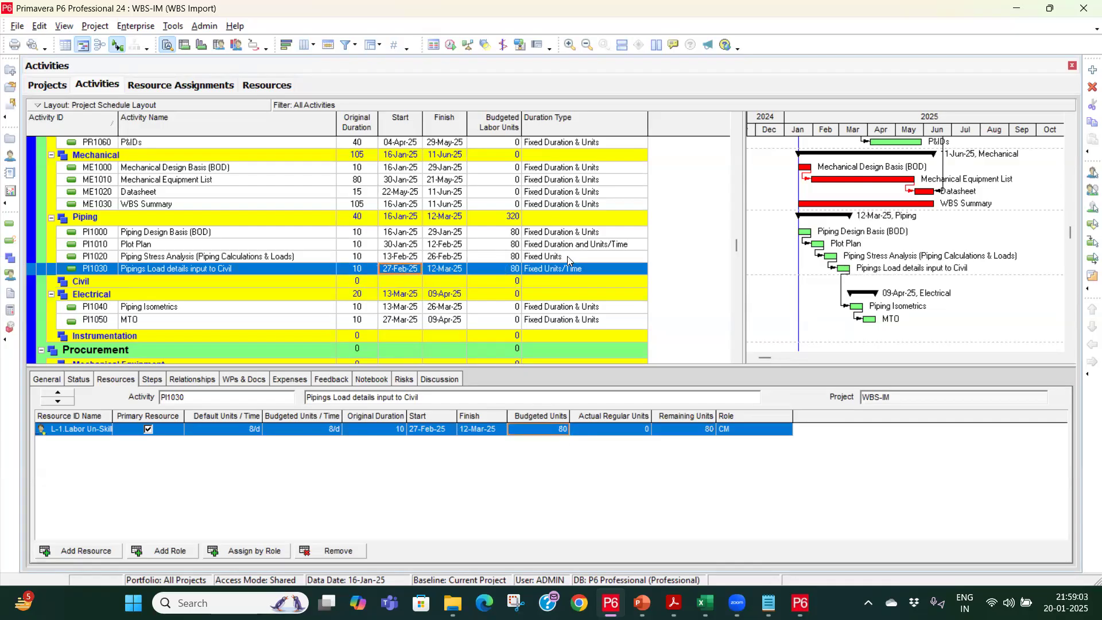
Select Piping Design Basis (BOD), then switch to PowerPoint and show the first % Complete Type slide.
click(576, 232)
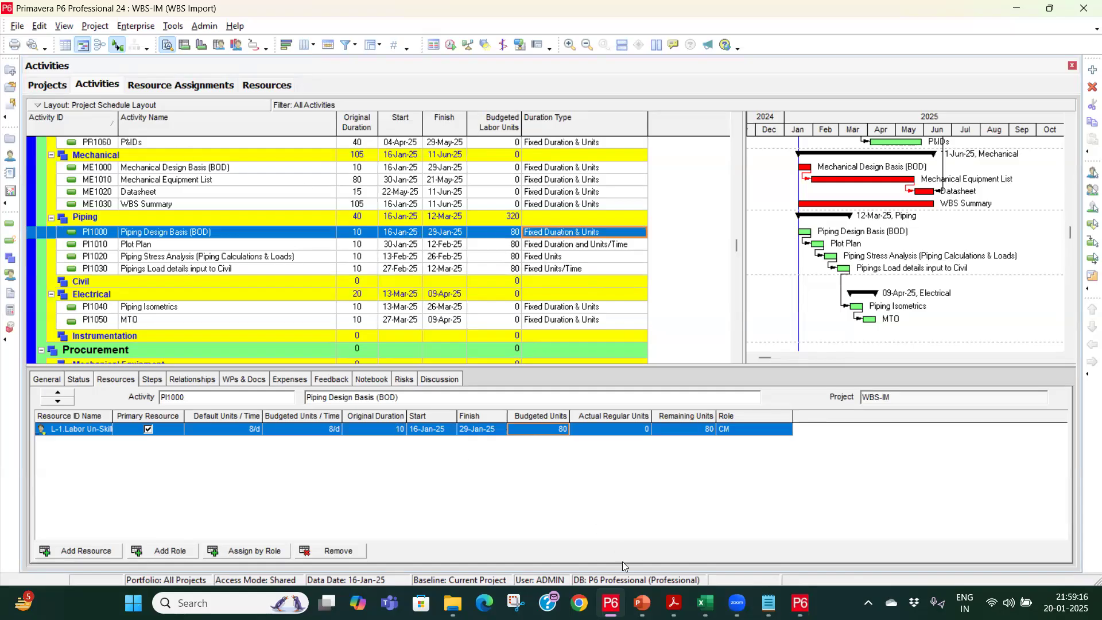
click(642, 603)
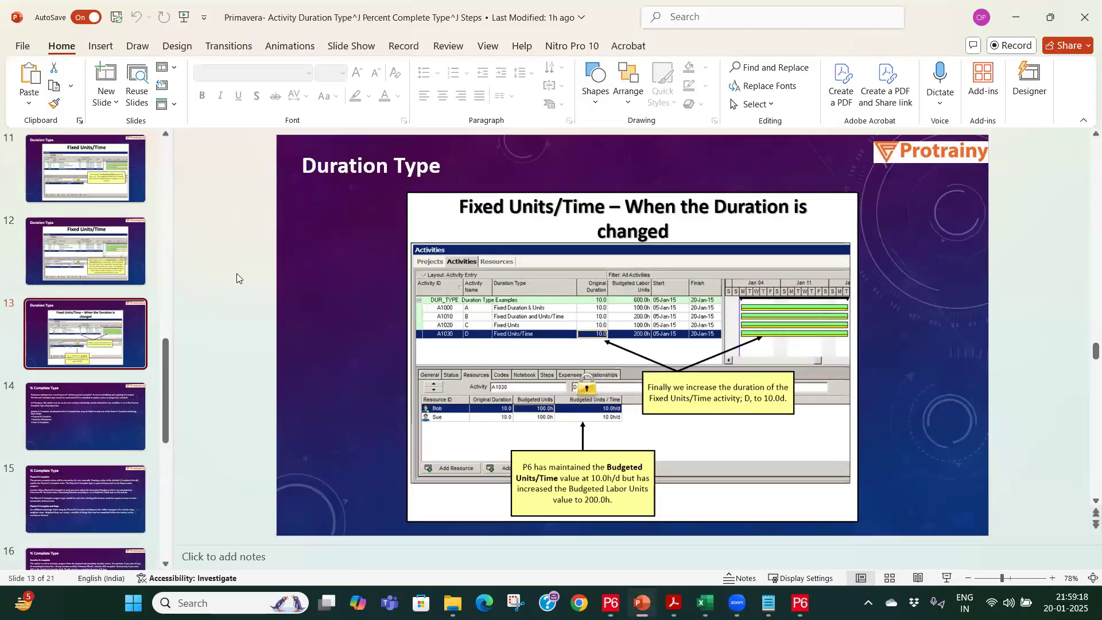
scroll(237, 273, down, 1)
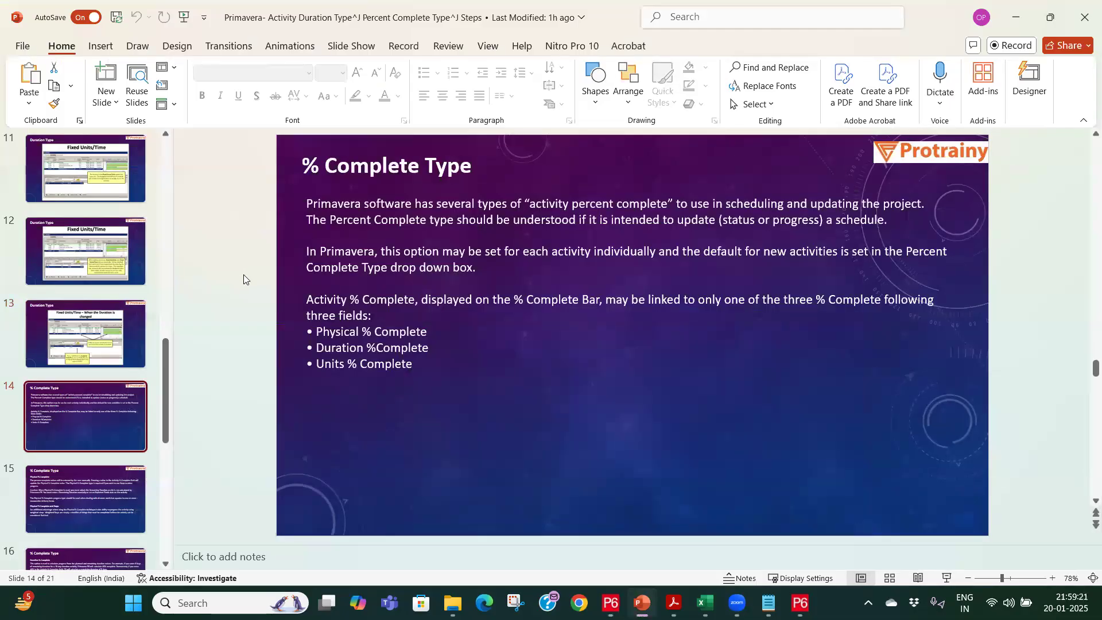
Switch back to Primavera P6 and examine the available % Complete Type options for Piping Design Basis (BOD).
click(611, 603)
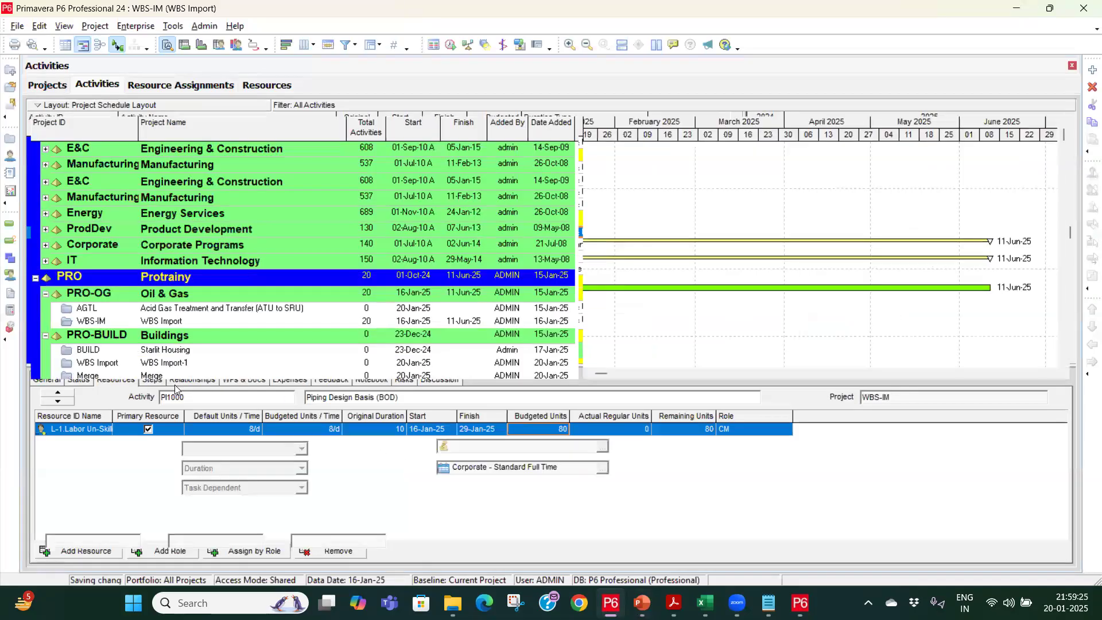
click(109, 84)
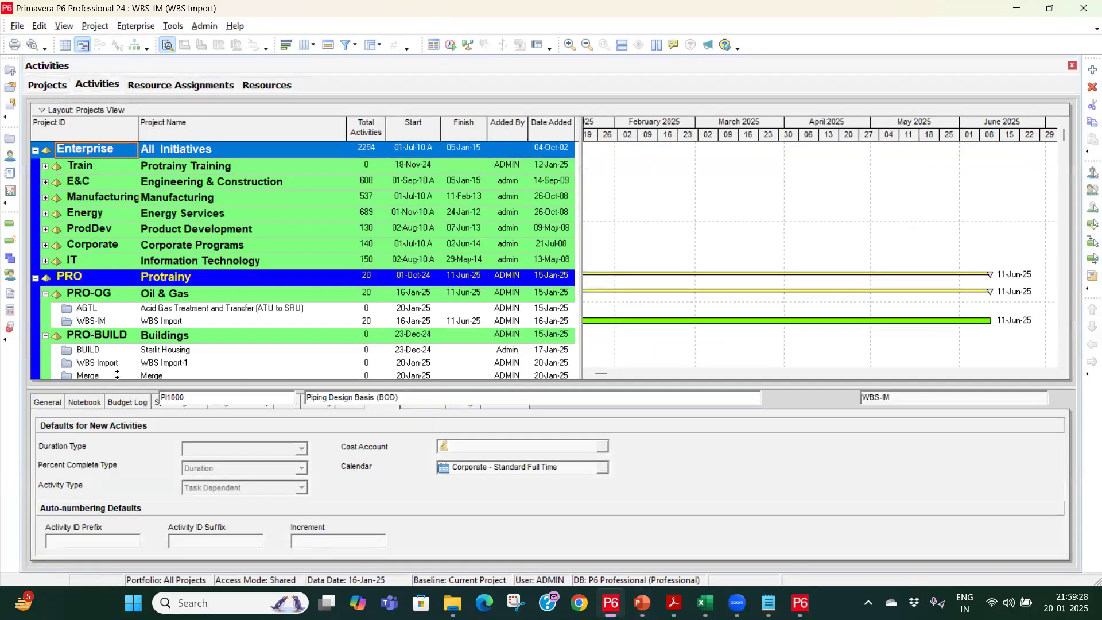
click(57, 381)
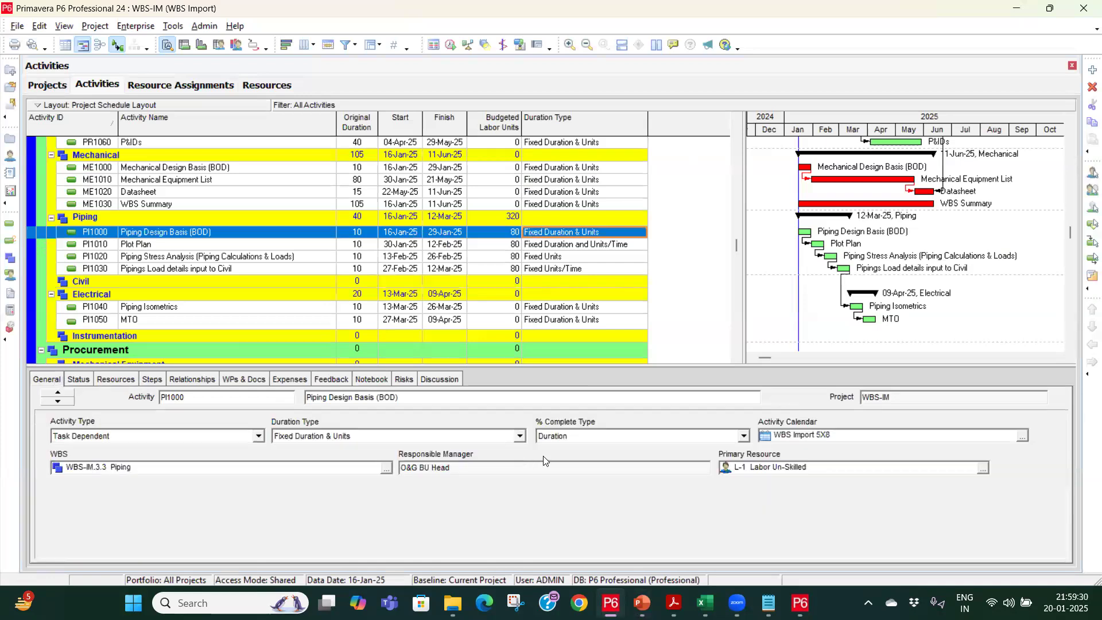
click(745, 437)
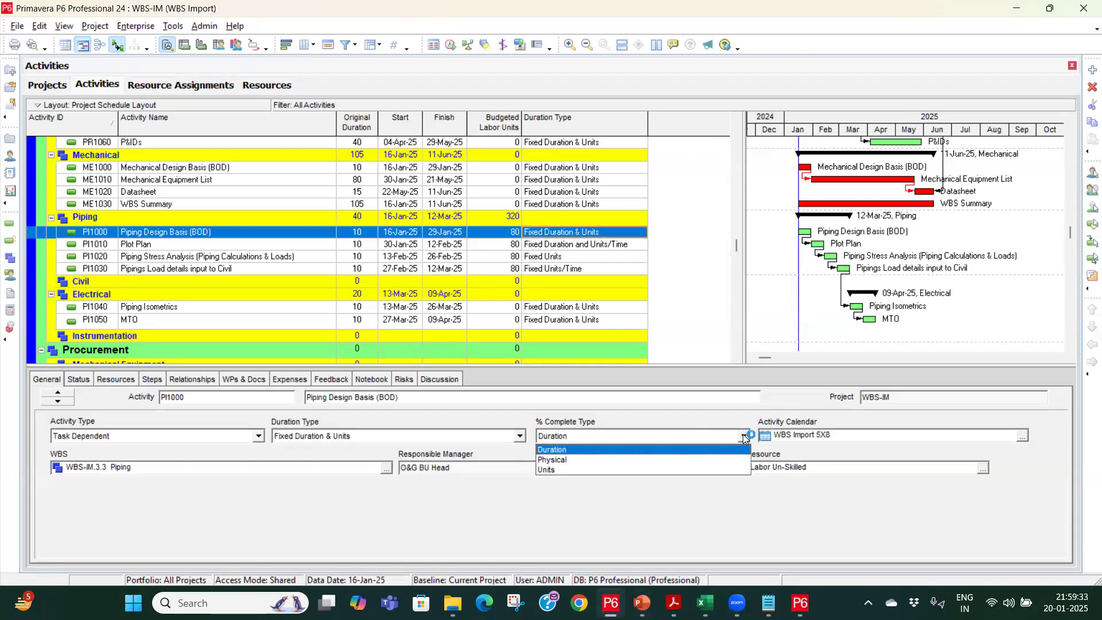
click(745, 437)
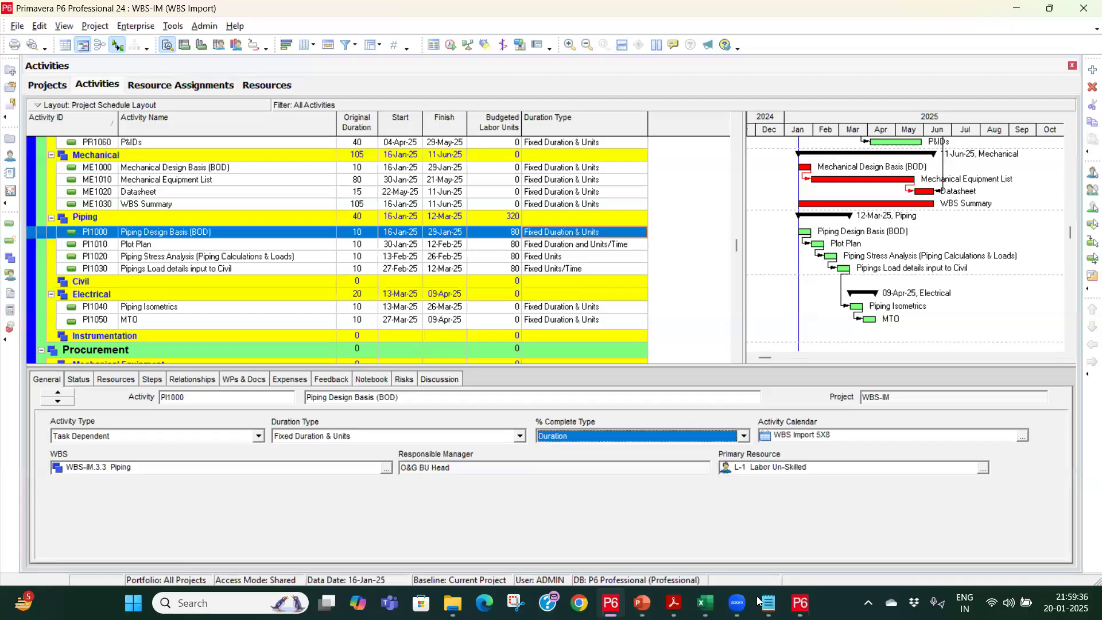
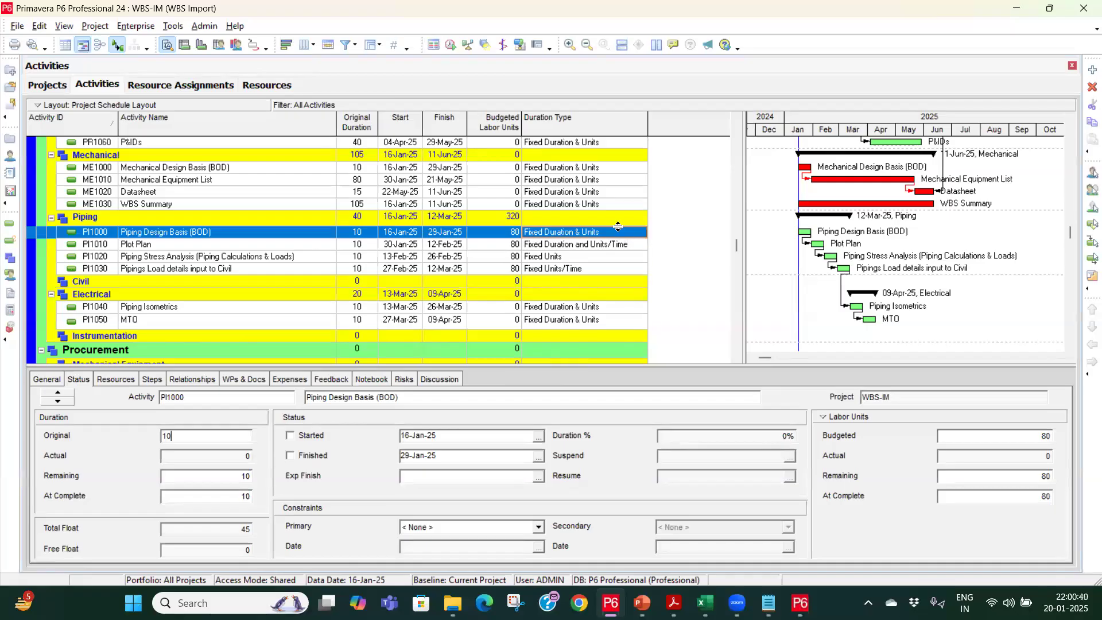
Fill down the Fixed Duration & Units duration type from WBS Summary through all four Piping activities.
click(606, 205)
shift+click(582, 269)
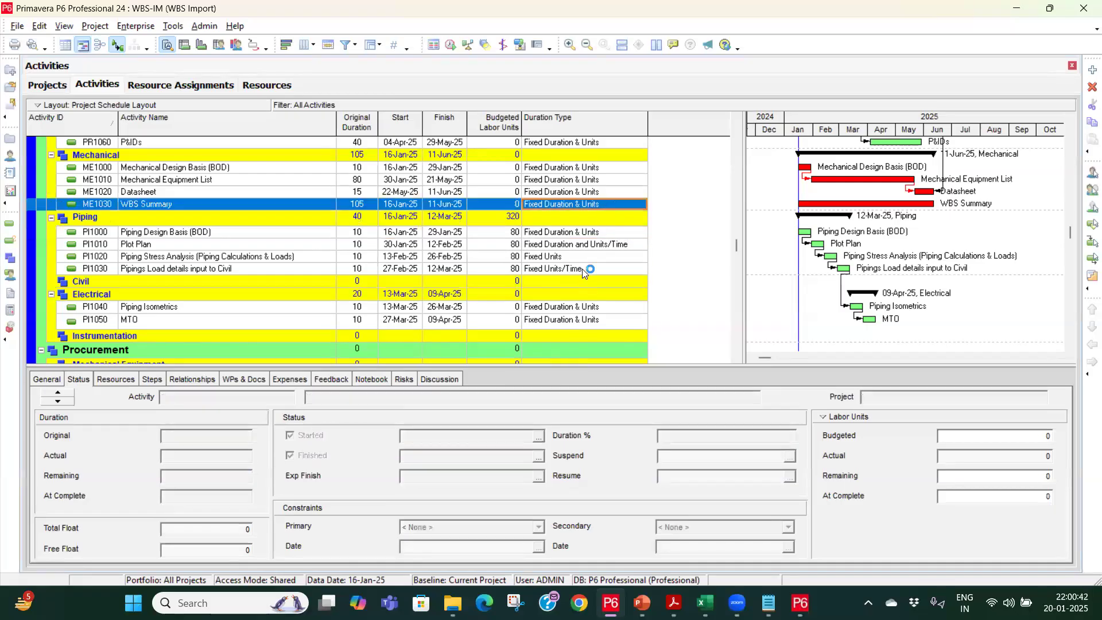
key(ctrl+e)
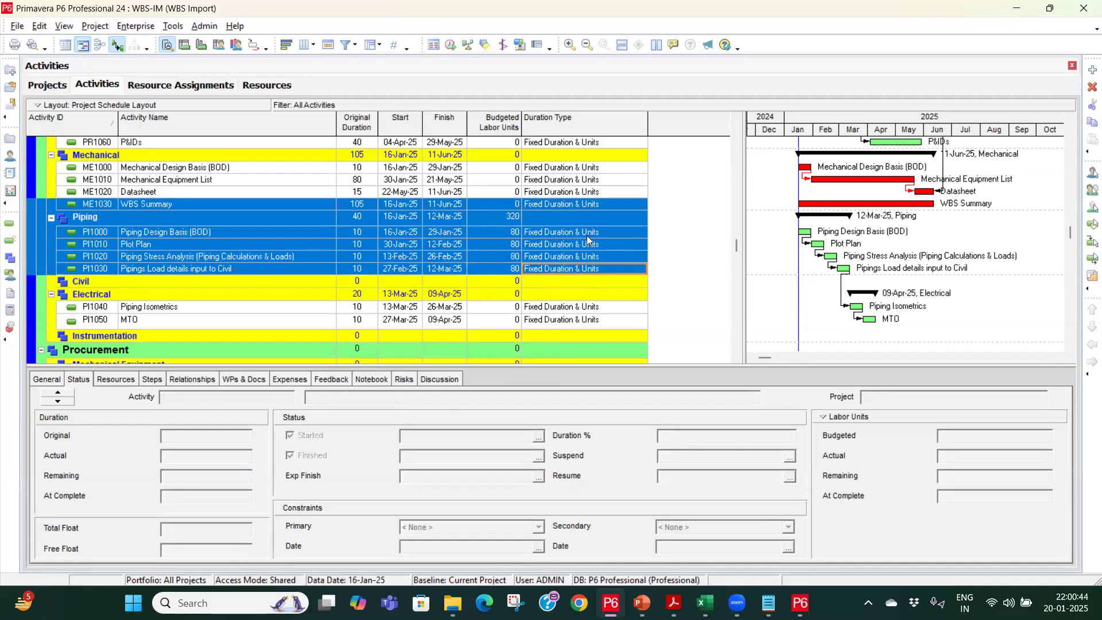
click(586, 234)
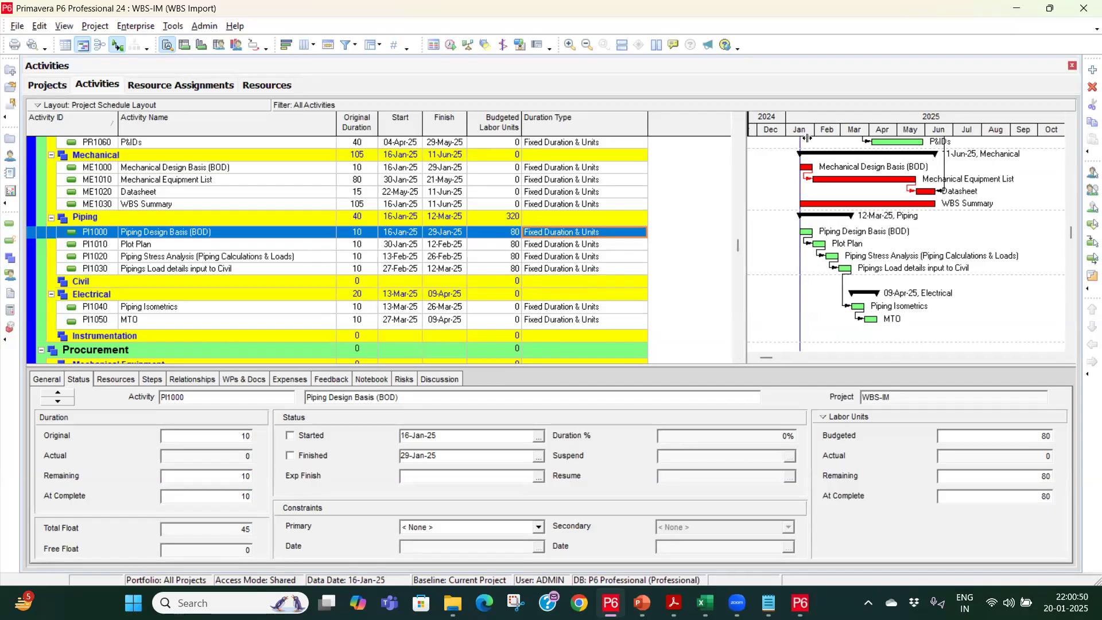
Widen the activity table's area and open the column selection for the activity layout.
drag(742, 141, 807, 140)
right_click(721, 235)
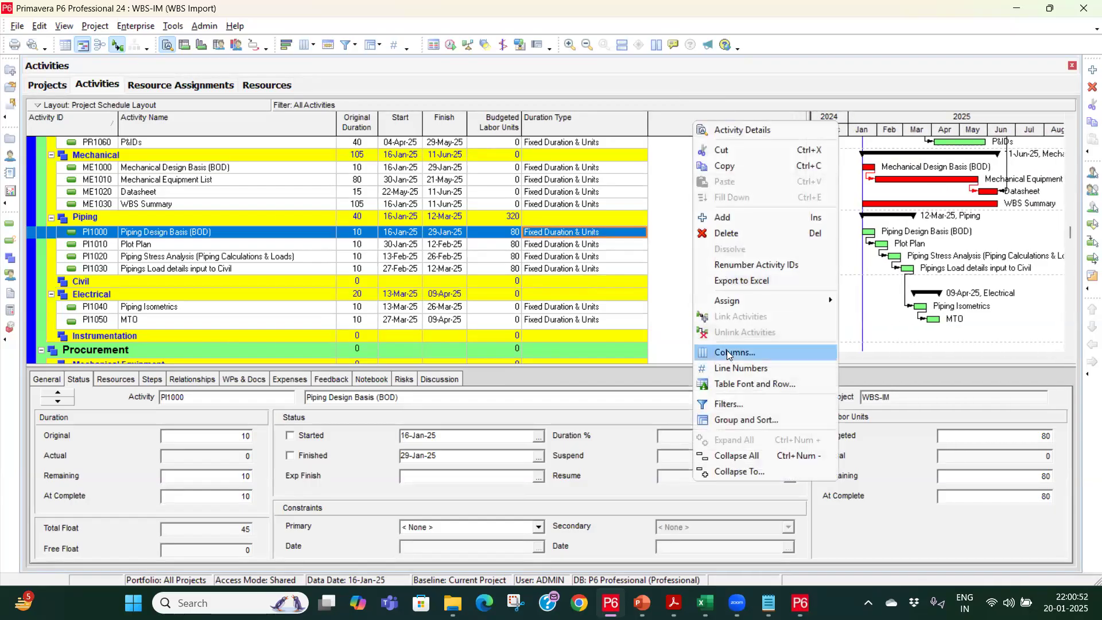
click(729, 353)
Switch to PowerPoint, review the remaining % Complete Type slides, and return to Primavera P6.
click(642, 603)
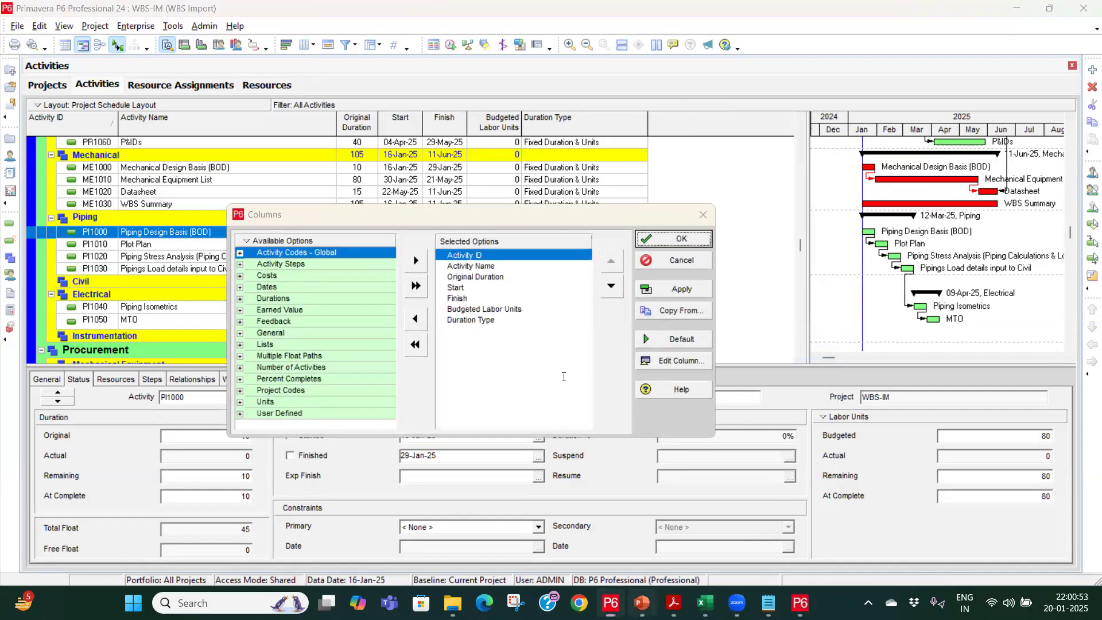
scroll(498, 307, down, 2)
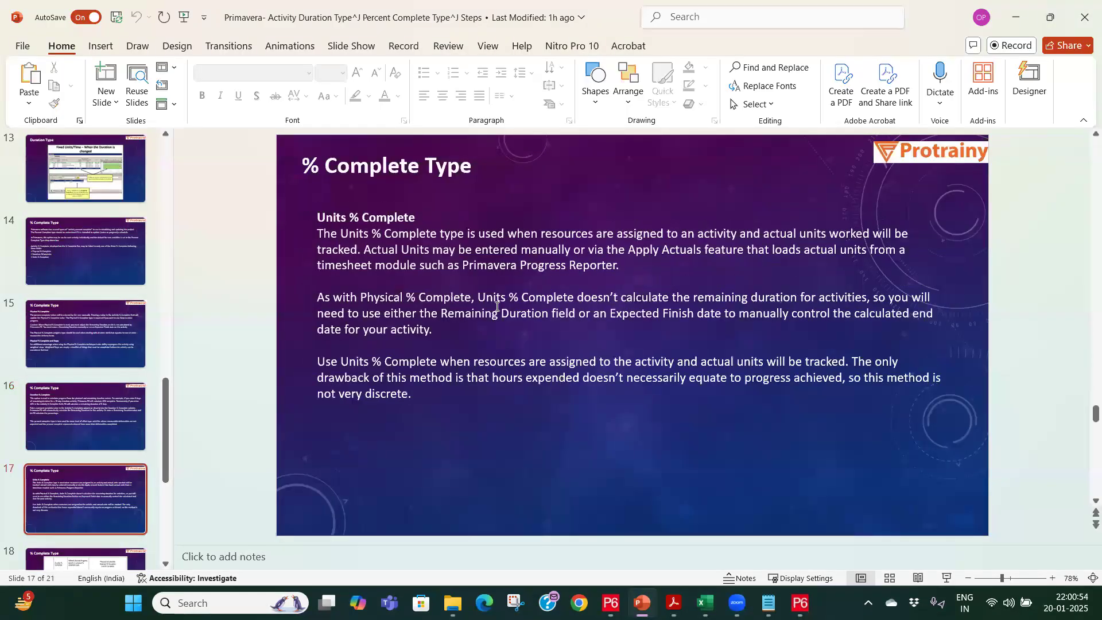
scroll(498, 307, up, 1)
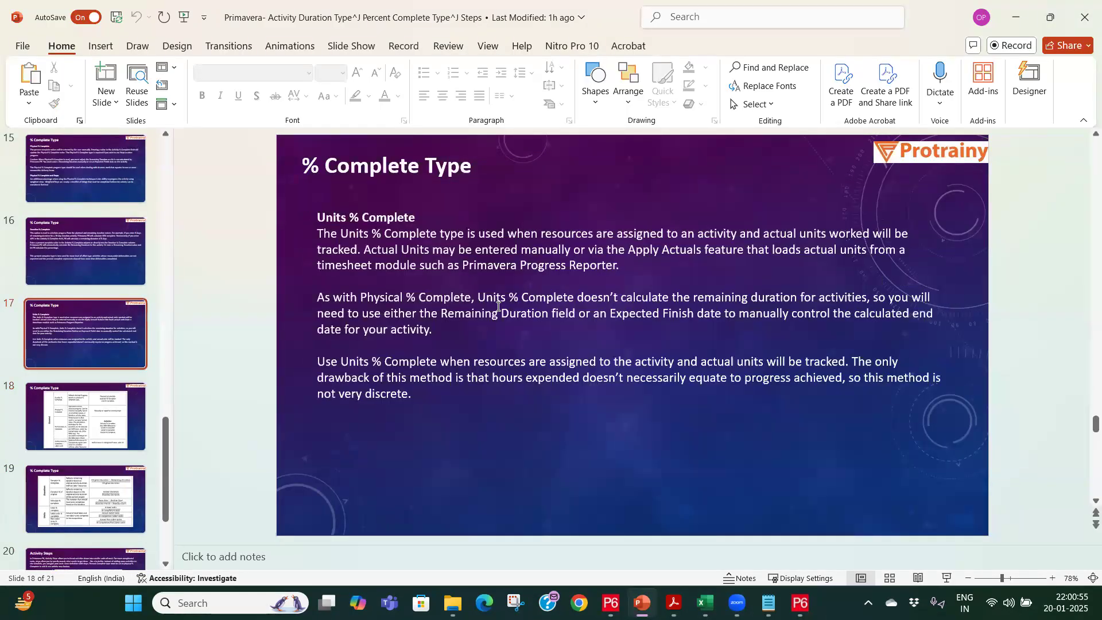
click(1021, 22)
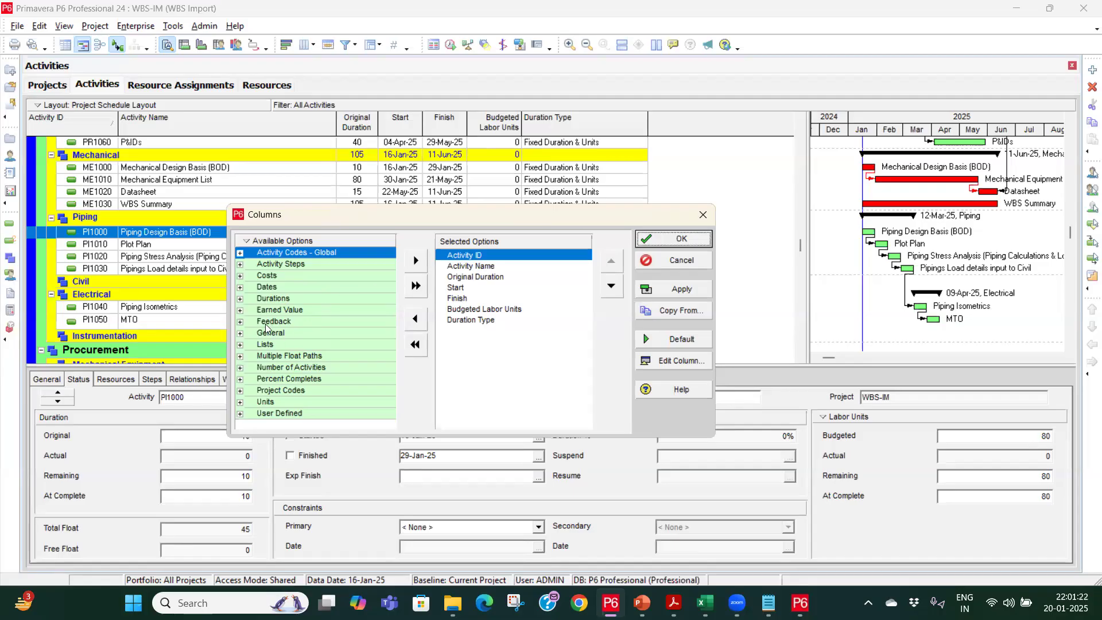
Look through the Percent Completes and General groups of available columns for the percent complete type.
click(241, 379)
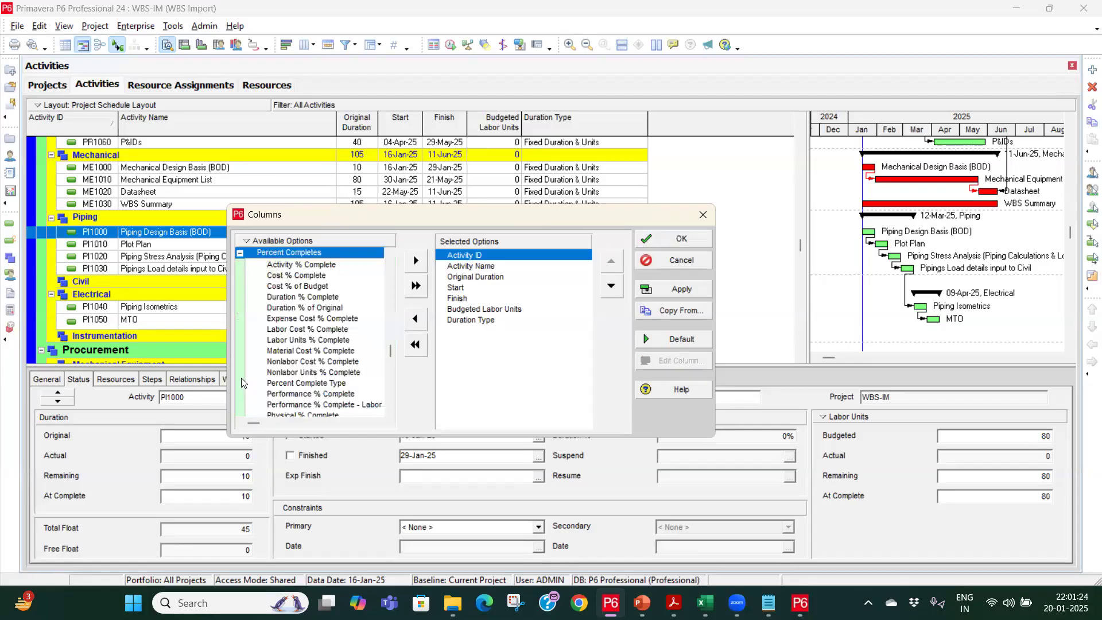
scroll(293, 341, down, 2)
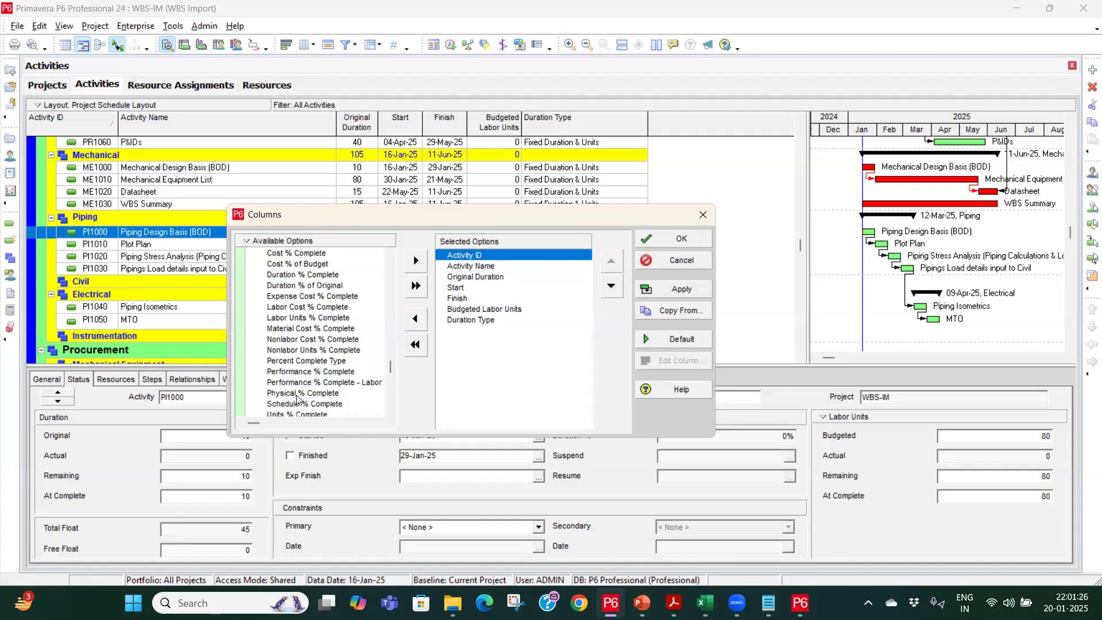
scroll(301, 314, up, 2)
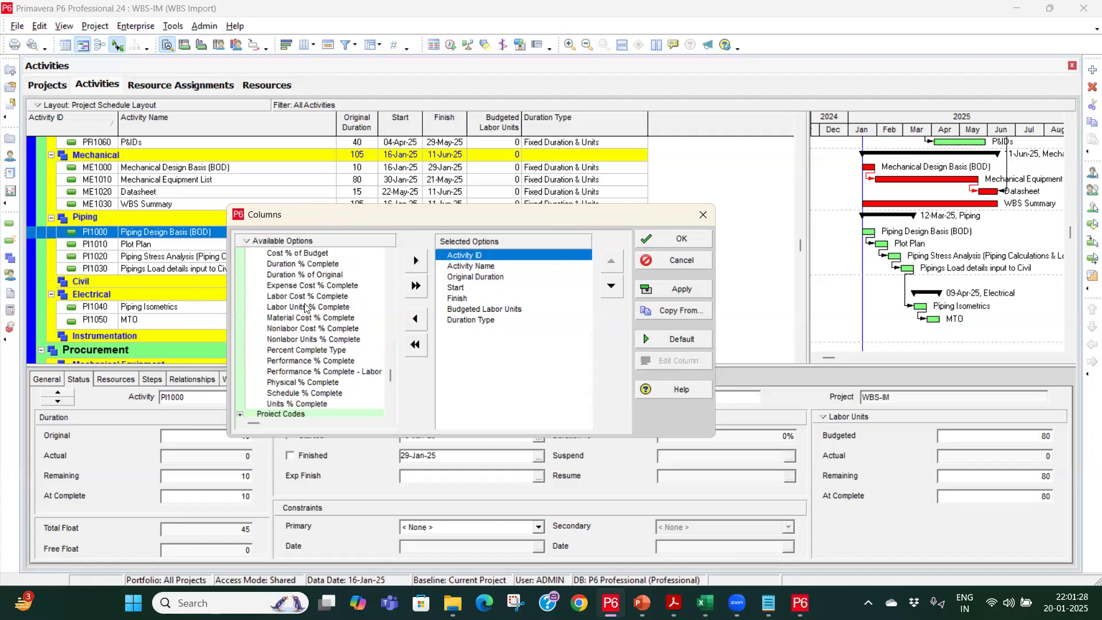
scroll(305, 308, up, 2)
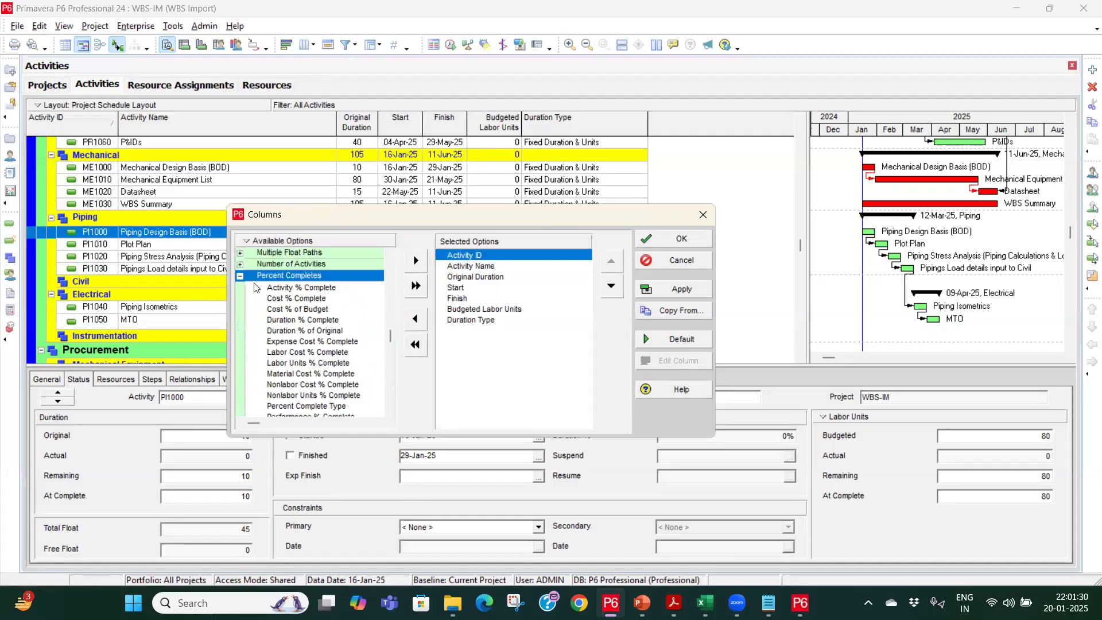
click(241, 276)
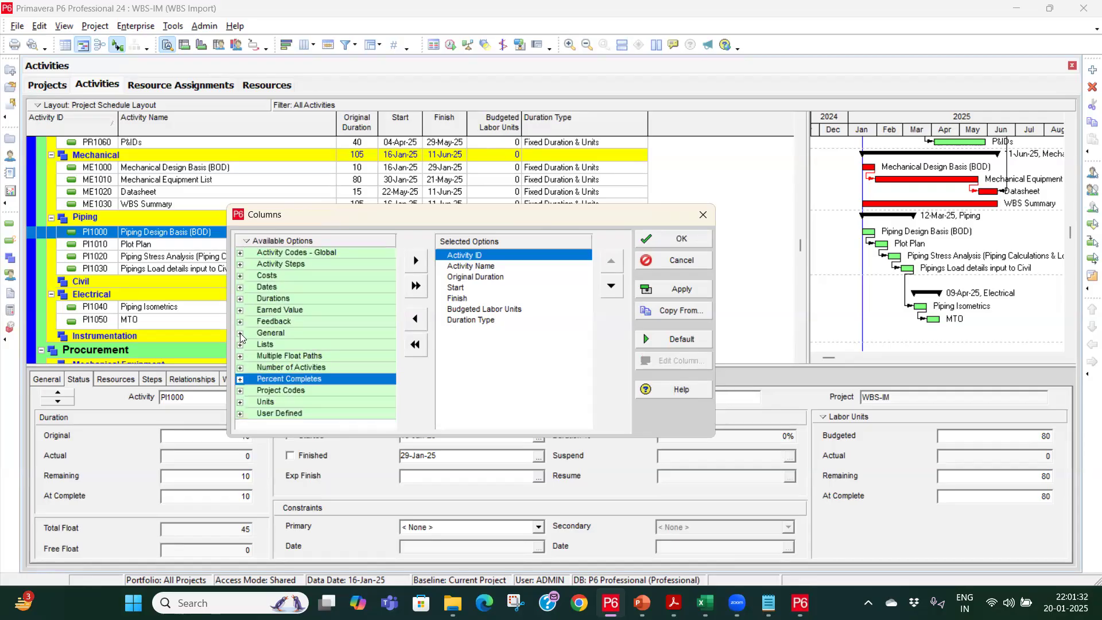
click(241, 344)
scroll(320, 365, down, 2)
scroll(320, 364, down, 2)
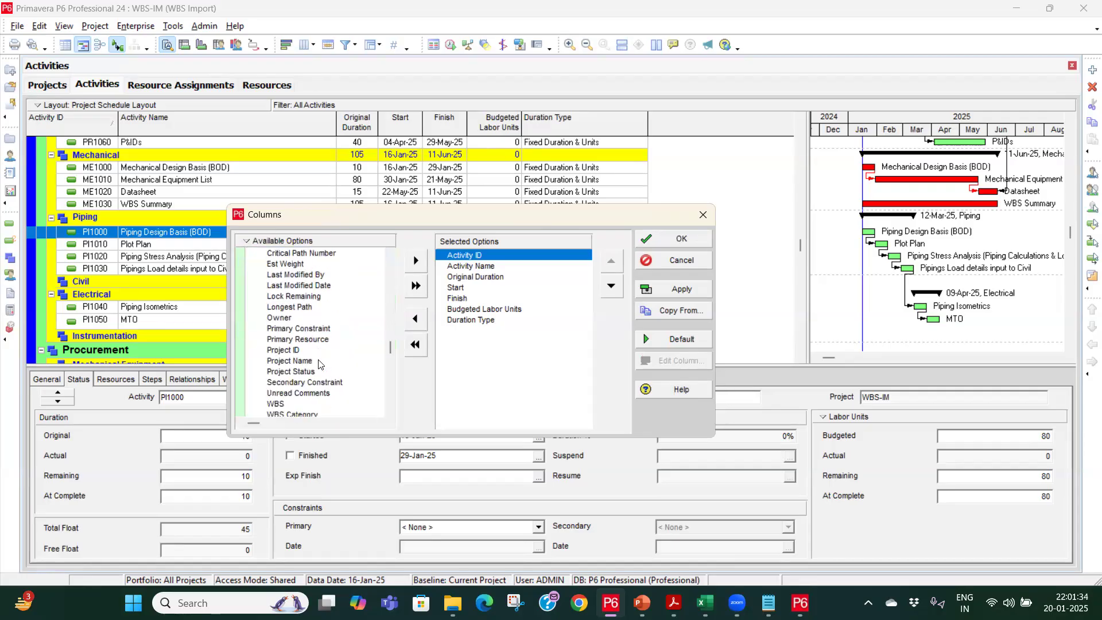
click(307, 306)
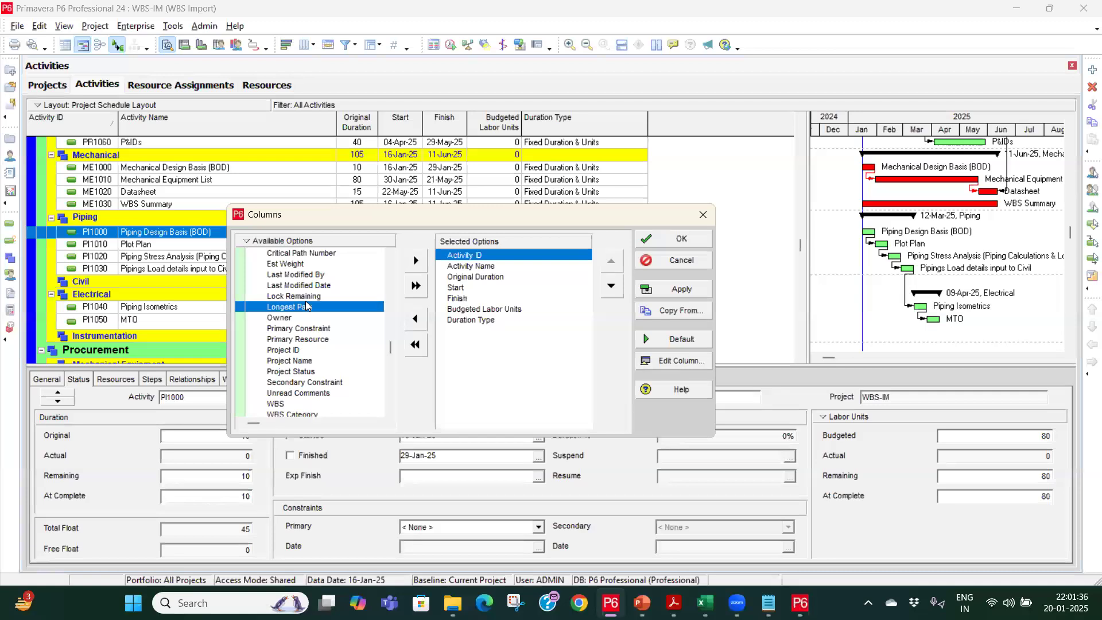
Find "type" among the available columns and add Percent Complete Type after Duration Type in the activity table.
key(ctrl+f)
text(type)
key(Return)
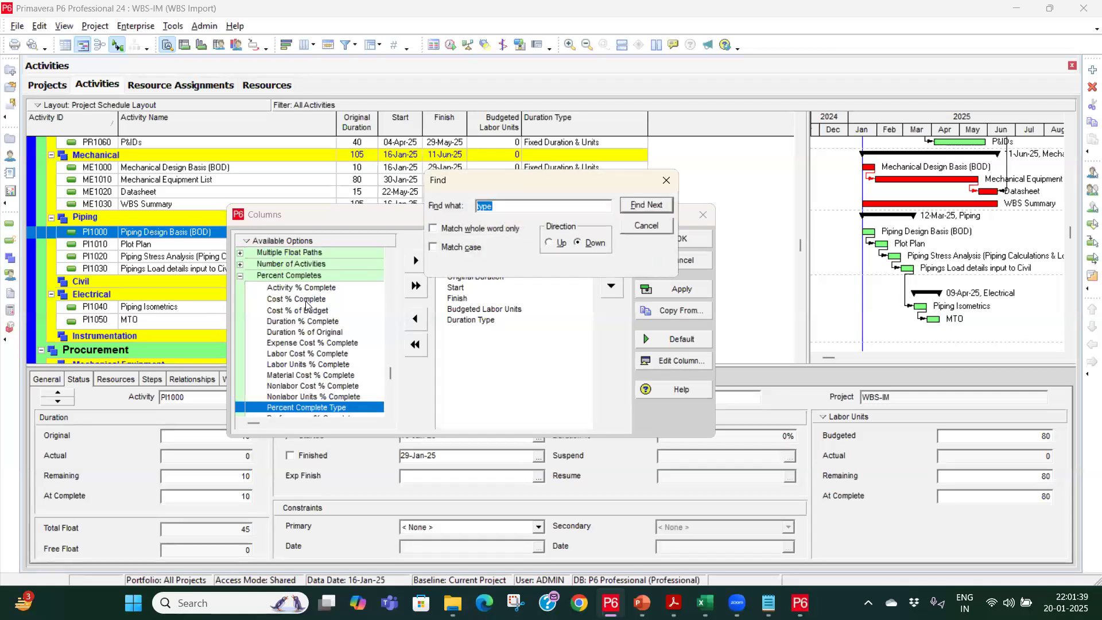
click(667, 180)
click(496, 321)
click(417, 261)
click(698, 244)
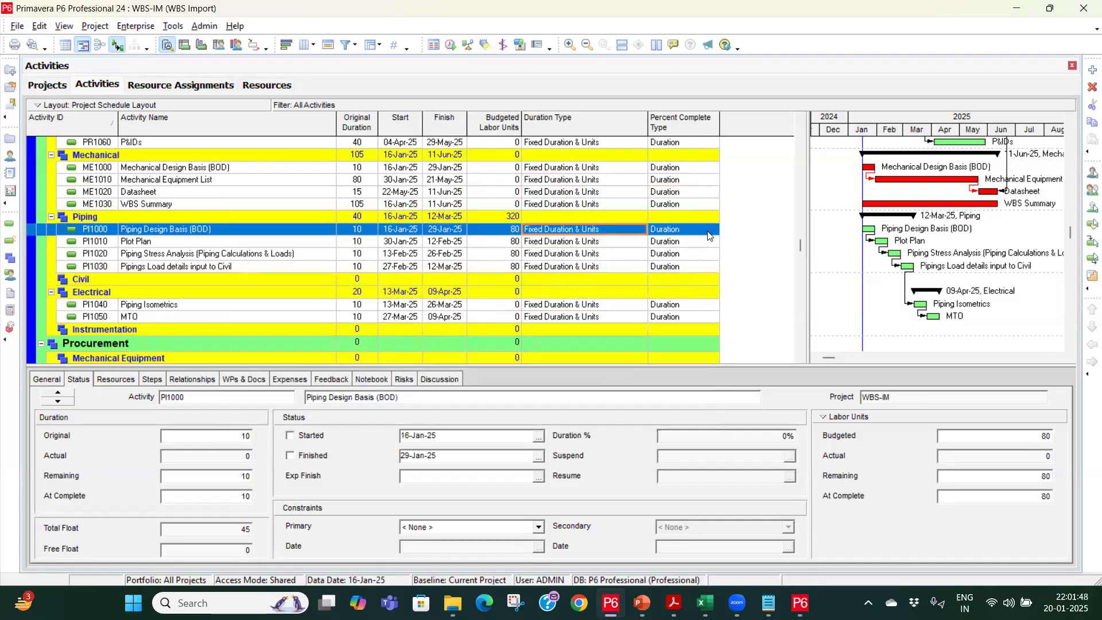
Set the Percent Complete Type of activity PI1000 Piping Design Basis (BOD) to Physical.
click(704, 244)
click(696, 233)
click(697, 233)
click(681, 253)
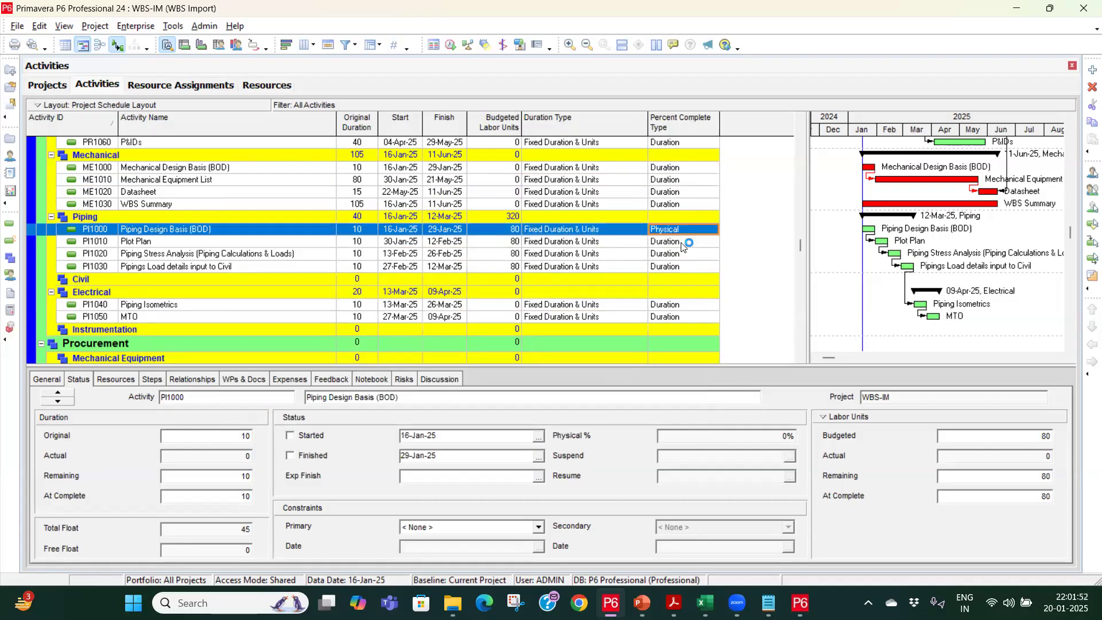
key(Return)
Set the Percent Complete Type of activity PI1020 Piping Stress Analysis to Units.
click(678, 254)
click(679, 254)
click(673, 287)
Move activity PI1030 Pipings Load details input to Civil from the Piping WBS to the Electrical WBS.
click(663, 267)
click(33, 263)
drag(42, 281, 51, 301)
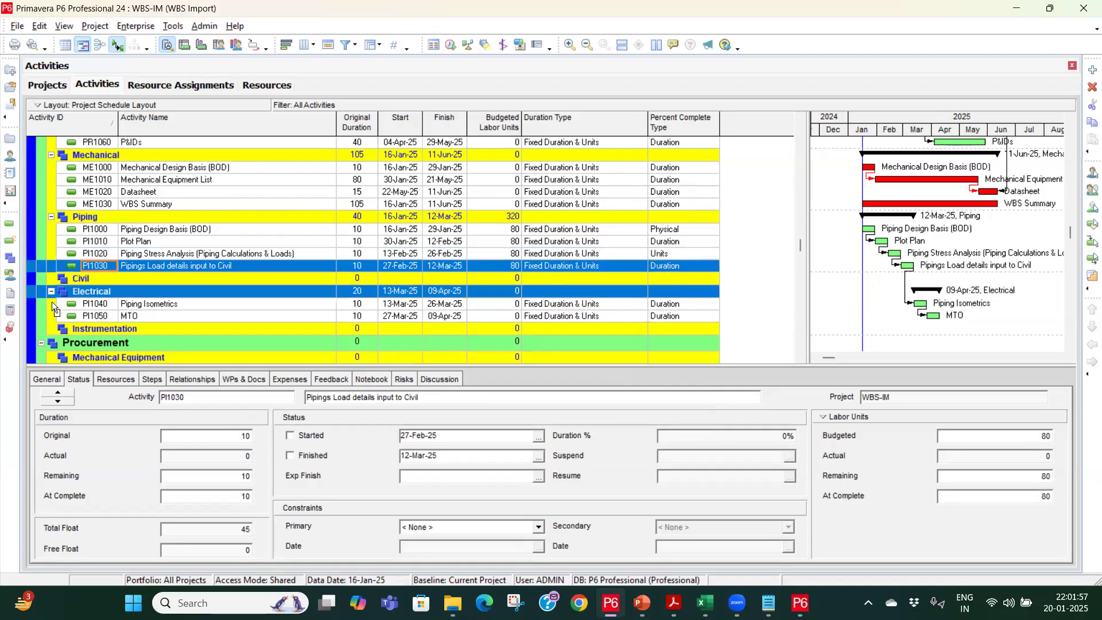
click(139, 255)
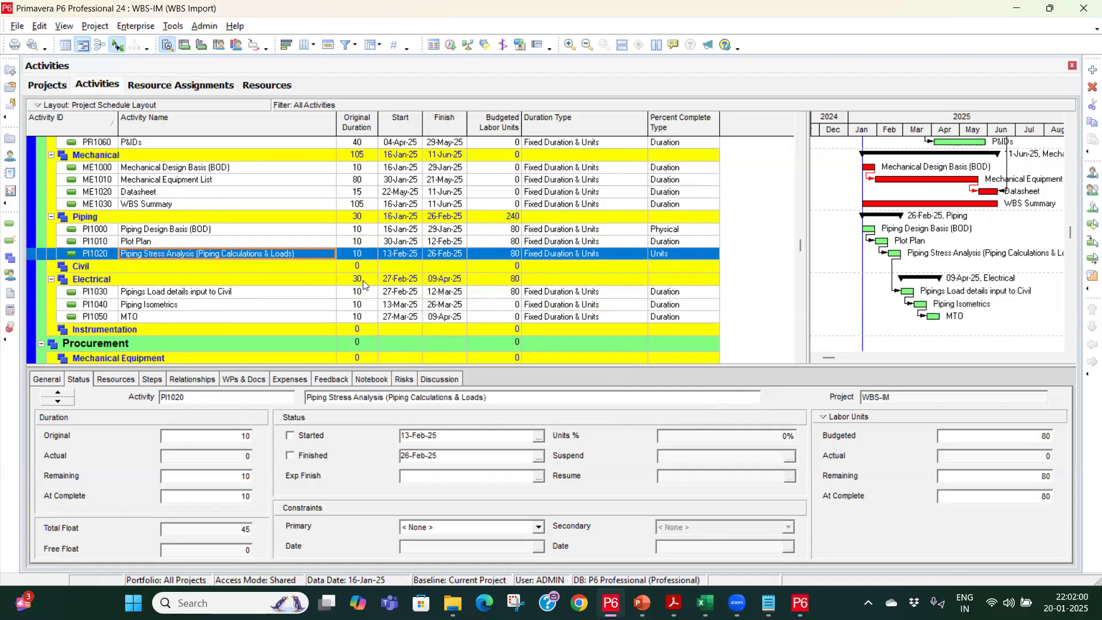
Mark Piping Design Basis (BOD) as started, slightly widen the Finish column, and set the activity's Physical % to 80%.
drag(520, 251, 516, 230)
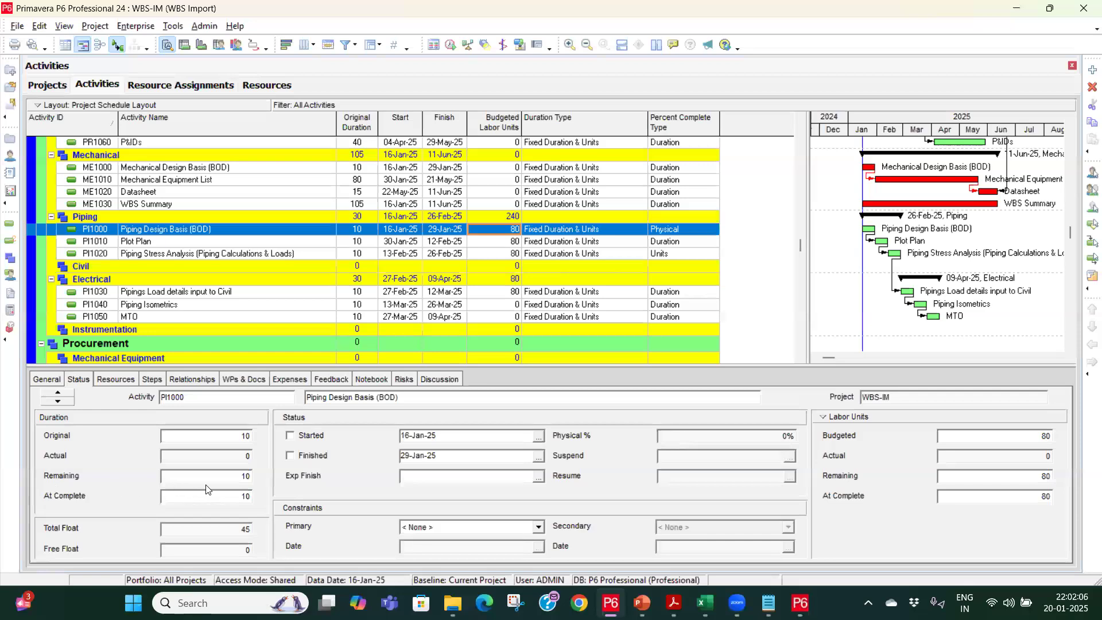
click(289, 436)
drag(423, 130, 429, 131)
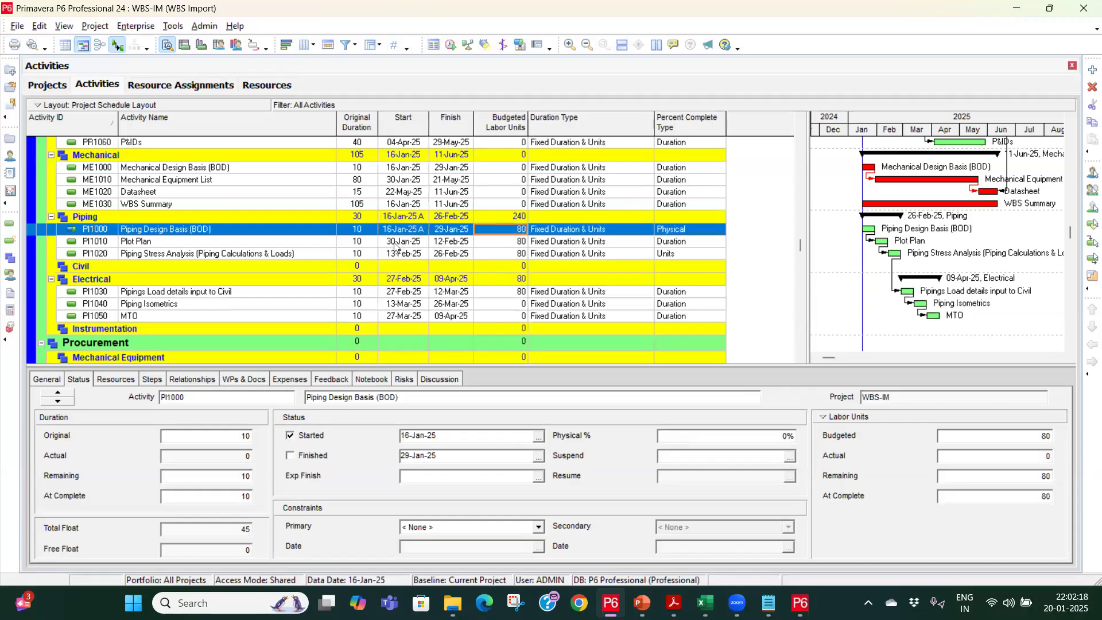
click(665, 436)
text(80)
click(520, 244)
click(520, 233)
Add the Units % Complete column after Finish in the resource assignment list of Piping Design Basis (BOD).
click(116, 380)
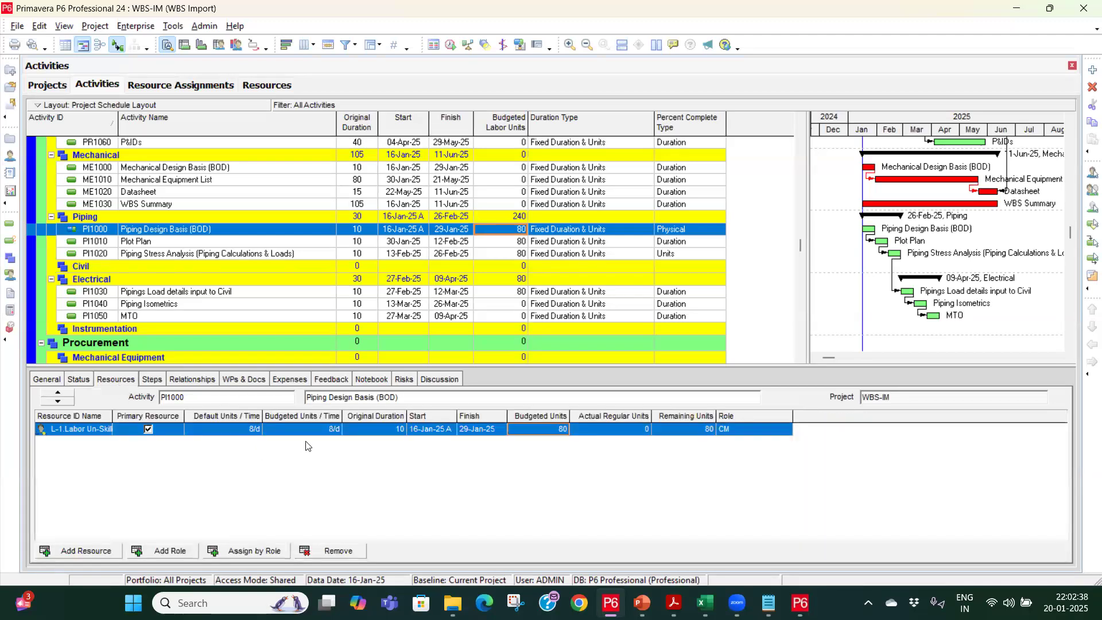
right_click(575, 418)
click(620, 429)
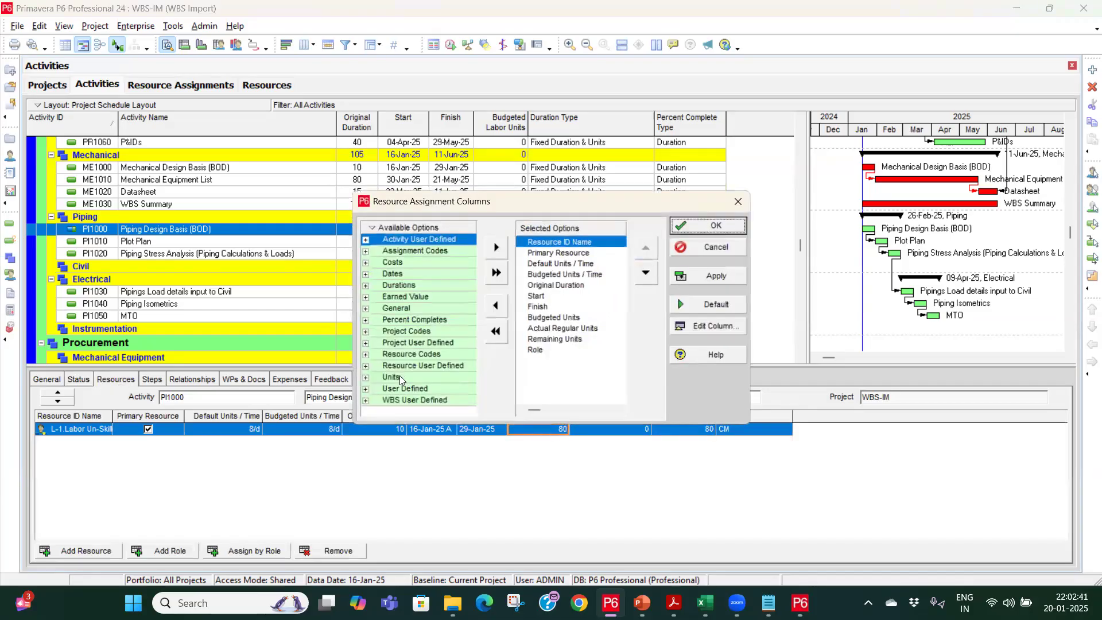
click(366, 378)
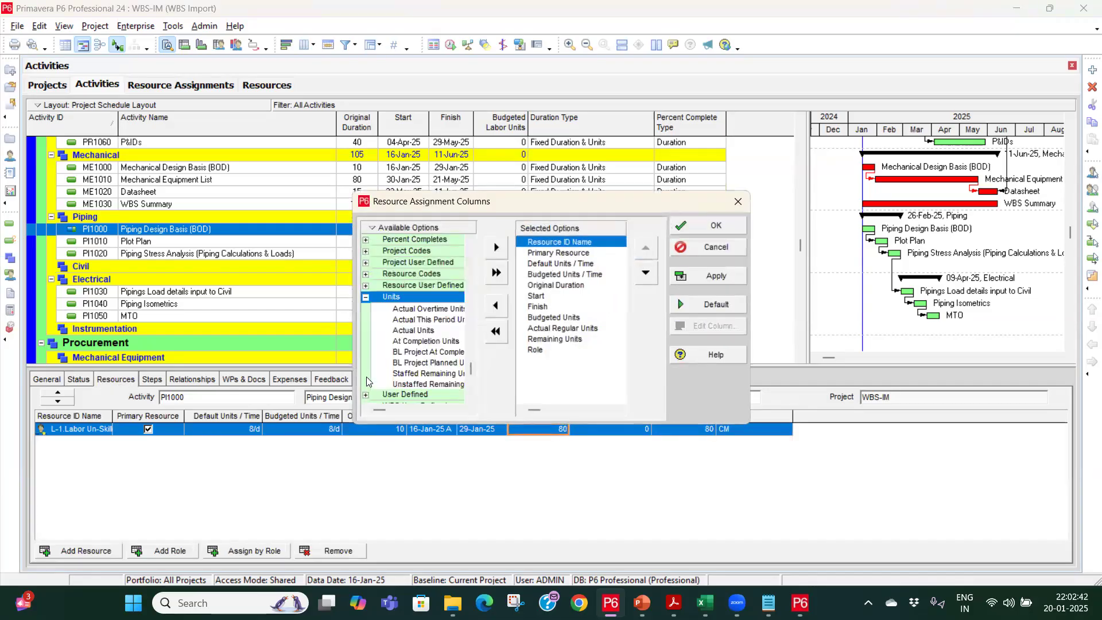
scroll(366, 261, up, 1)
click(366, 251)
click(406, 275)
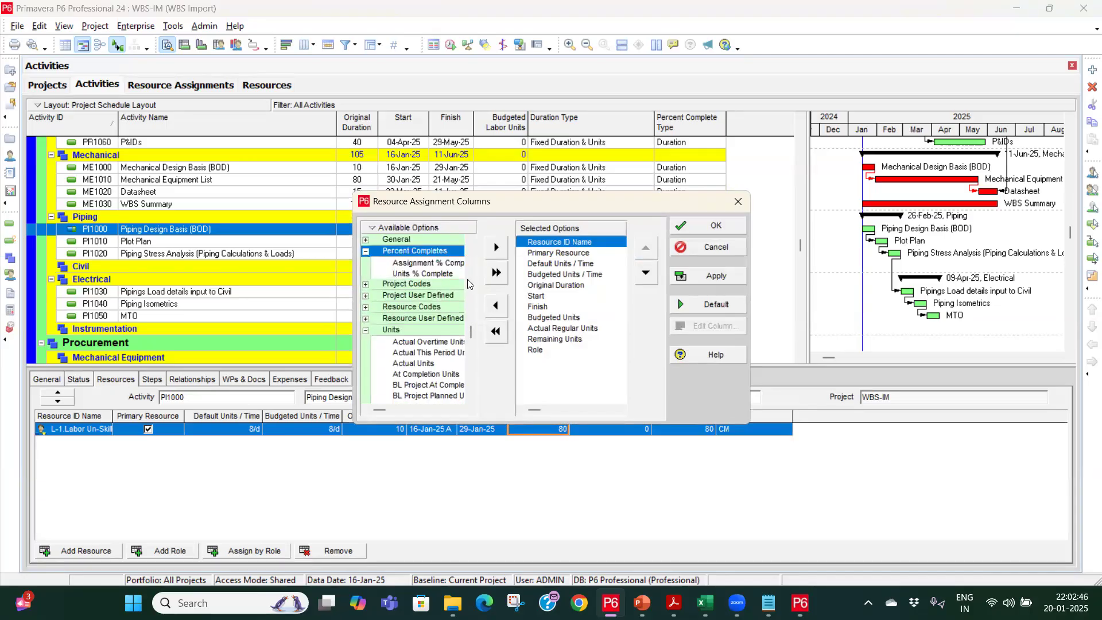
click(551, 318)
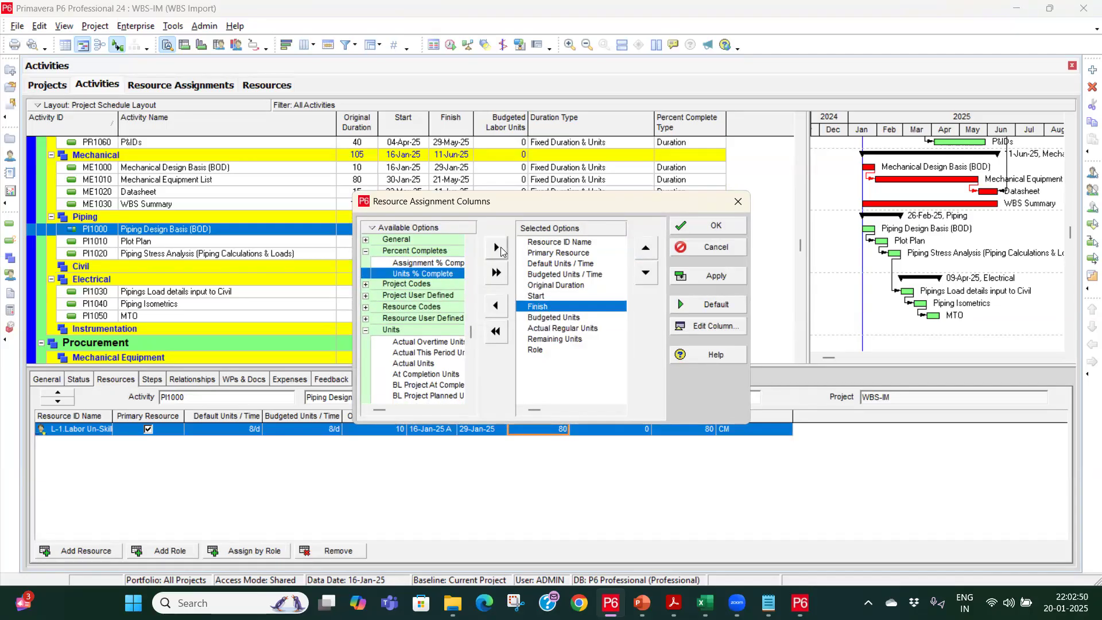
click(496, 248)
click(683, 226)
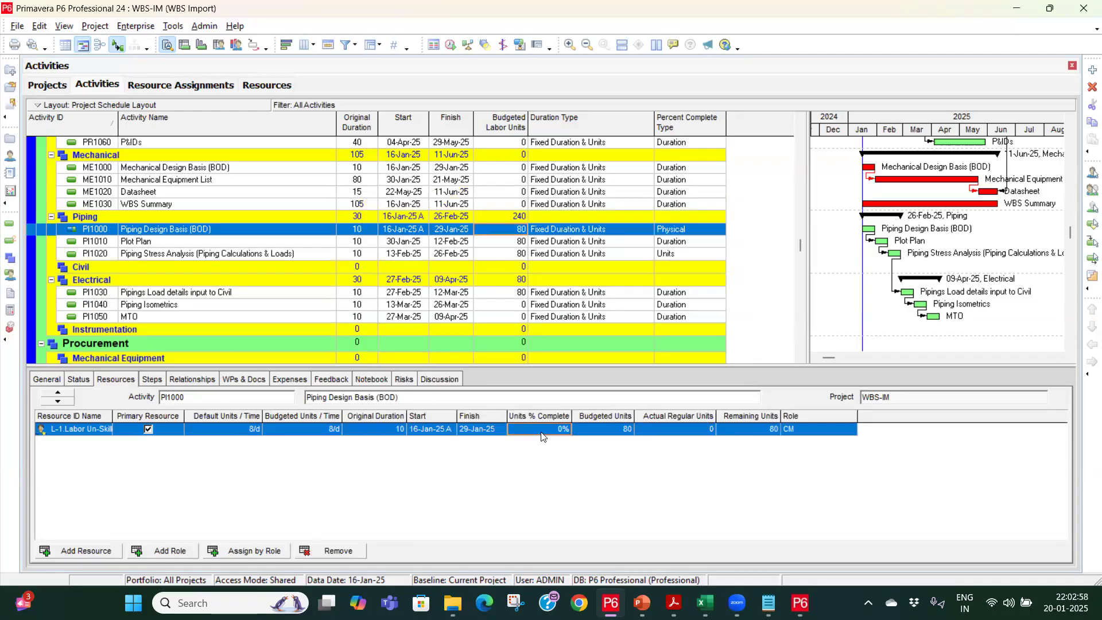
Set Units % Complete to 80% for the L-1 labor resource assigned to Piping Design Basis (BOD).
click(541, 432)
text(80)
key(Return)
Set the remaining duration of Piping Design Basis (BOD) to 4 in its status details.
click(79, 380)
click(220, 477)
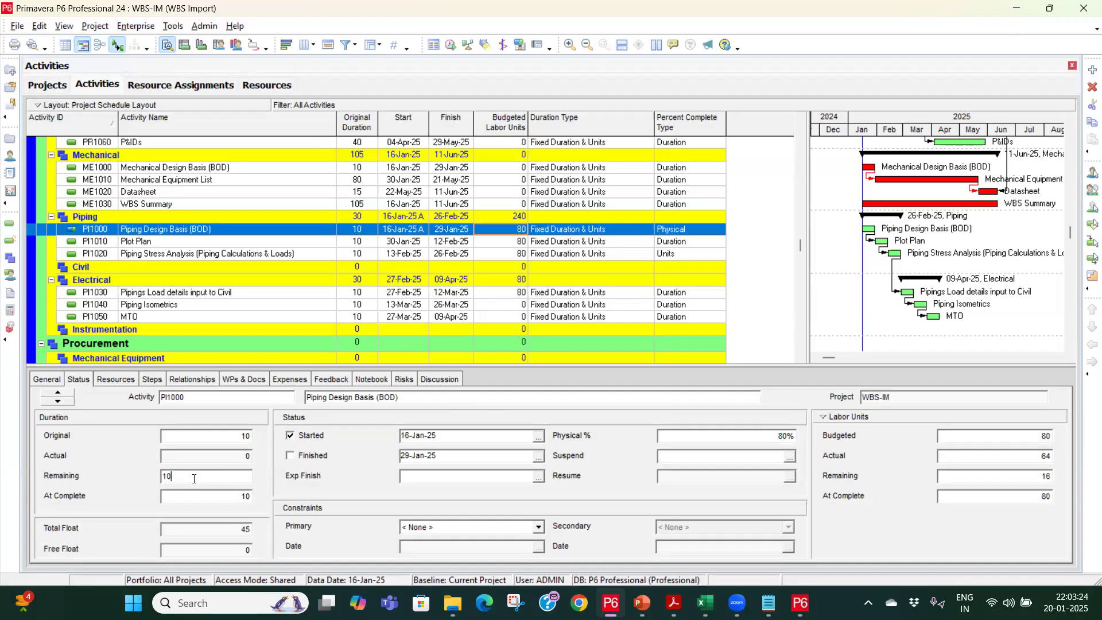
drag(193, 479, 157, 480)
drag(179, 478, 151, 477)
text(4)
click(461, 237)
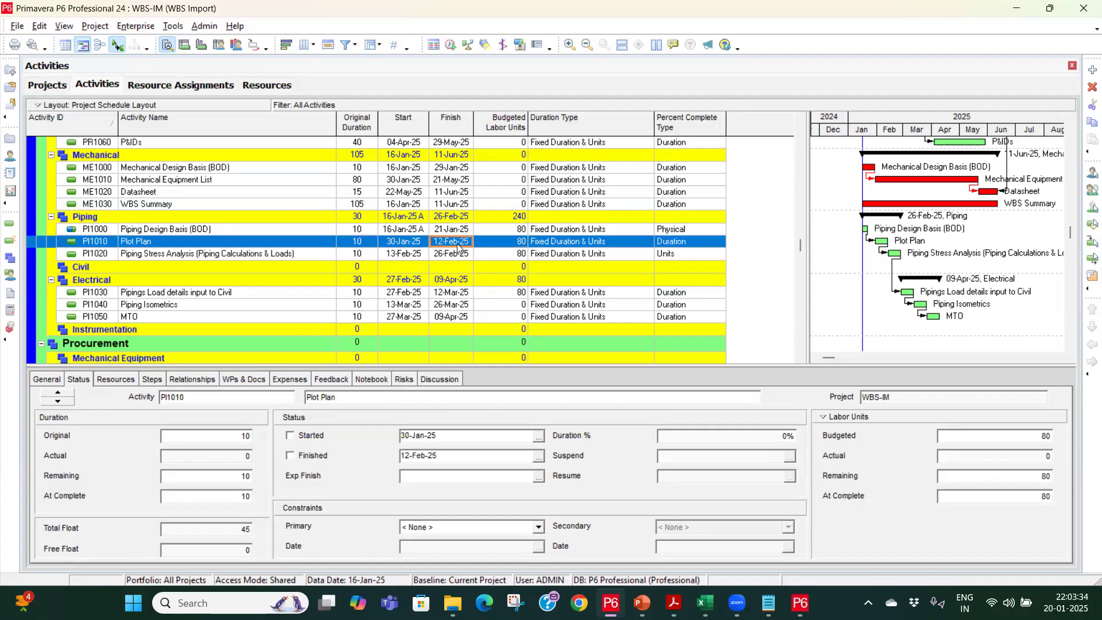
key(Up)
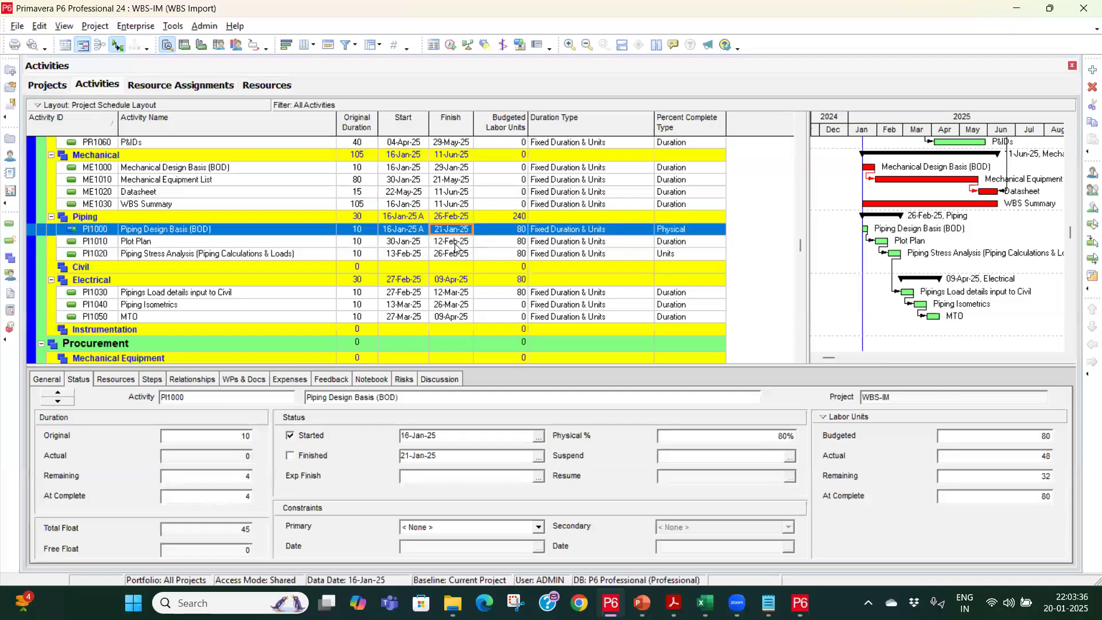
Mark activity PI1010 Plot Plan as started and set its Duration % to 60%.
key(Down)
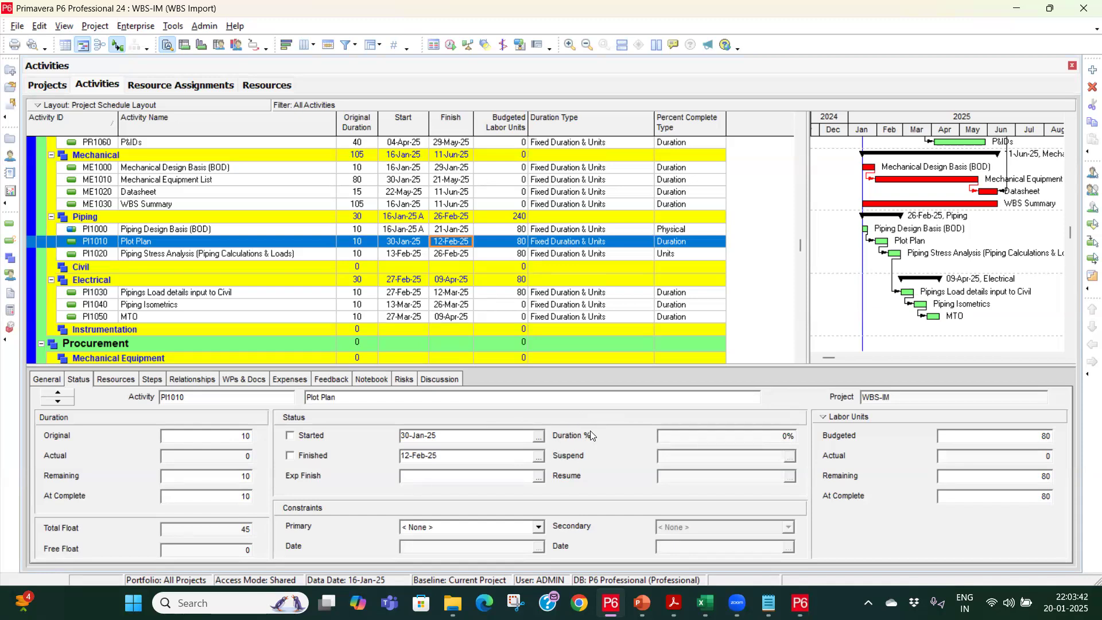
click(575, 231)
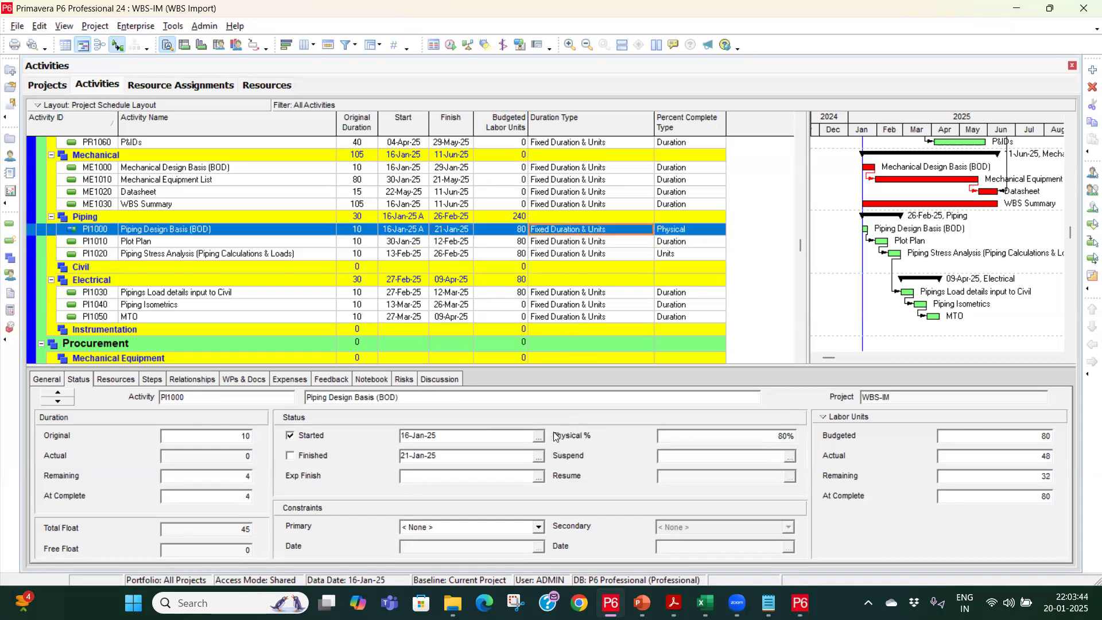
click(573, 241)
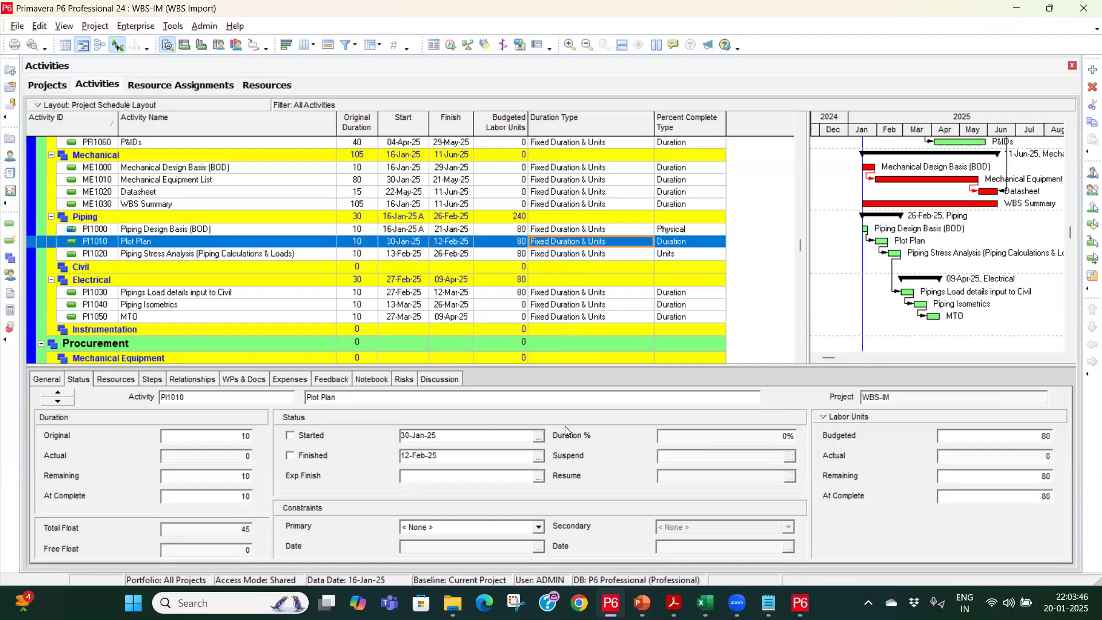
click(290, 437)
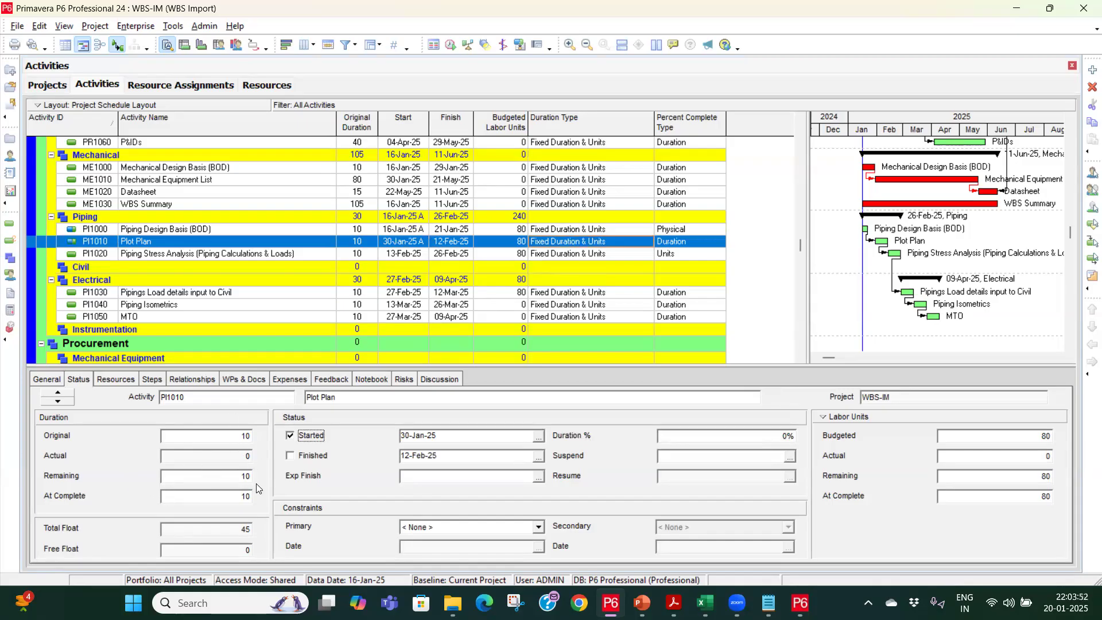
click(707, 435)
drag(706, 435, 635, 441)
text(60)
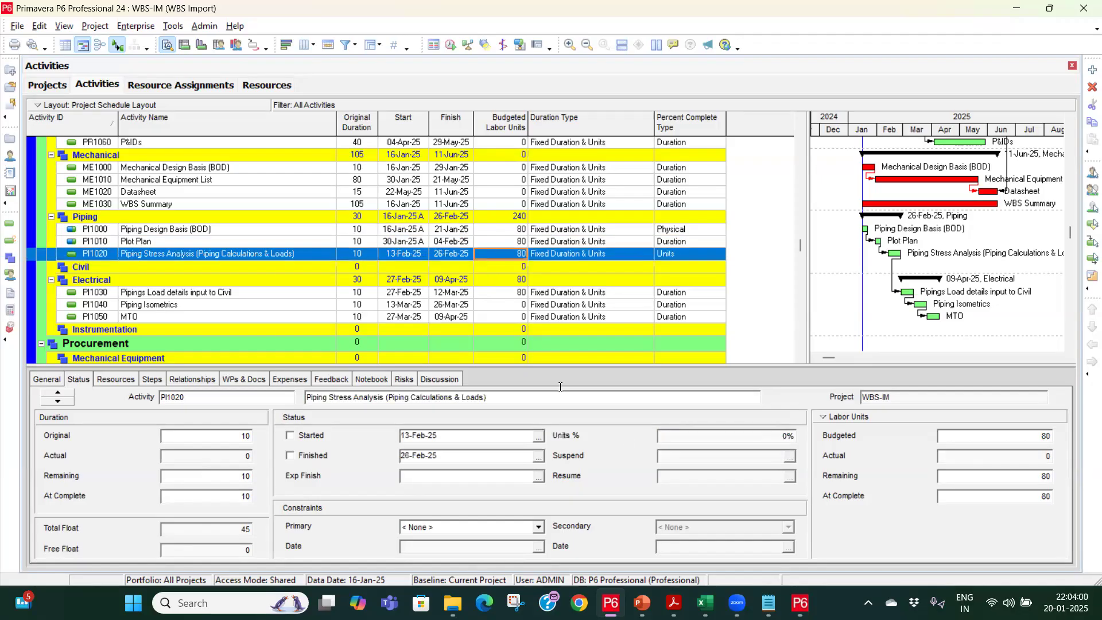
Review Plot Plan's status and assigned resource units, and check the Auto Compute Actuals setting of resource L-1.
click(446, 242)
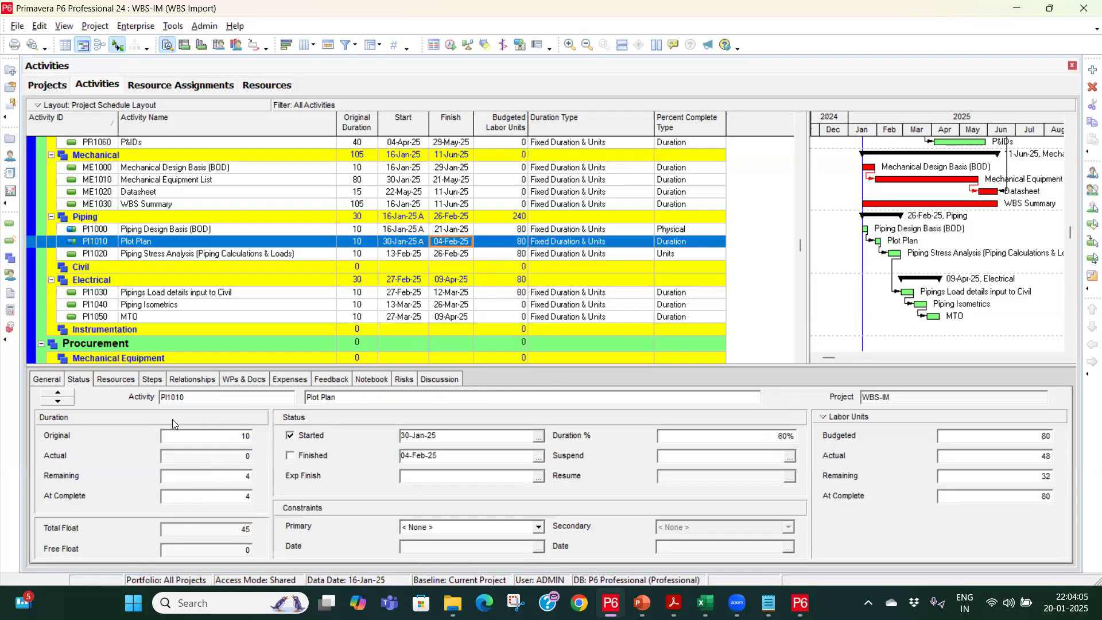
click(114, 380)
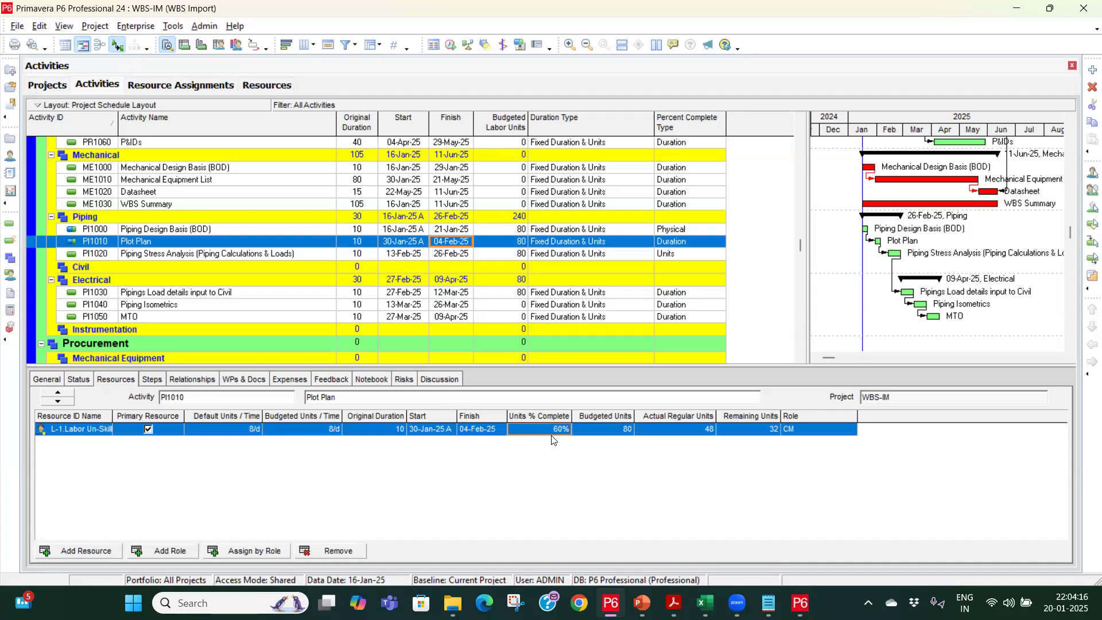
click(206, 87)
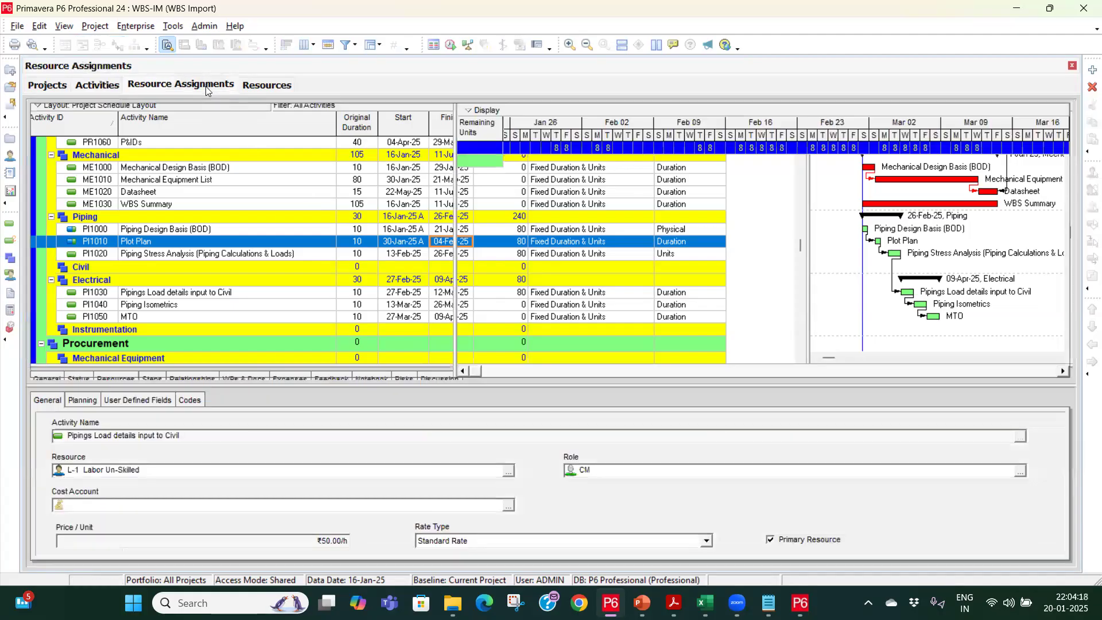
click(248, 89)
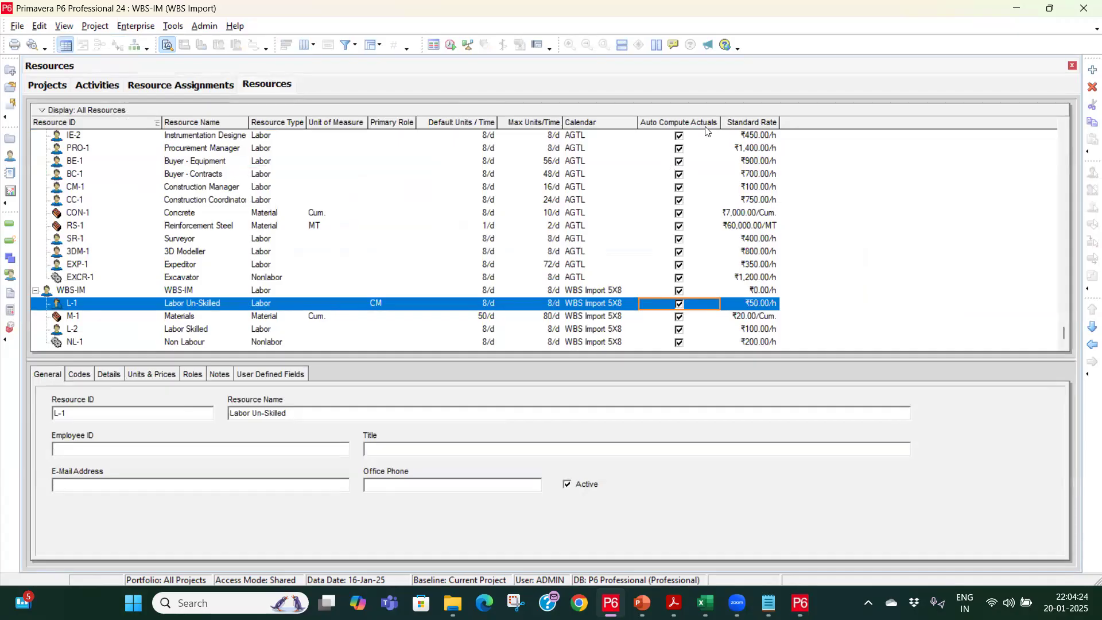
click(87, 86)
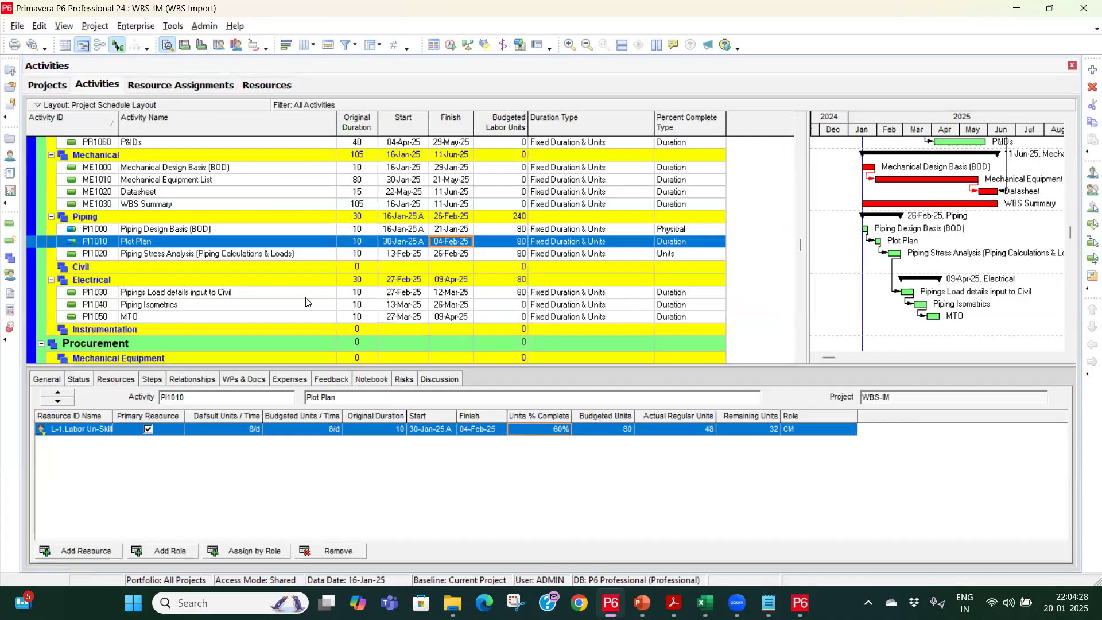
Mark activity PI1020 Piping Stress Analysis as started and set its Units % to 45%.
click(189, 255)
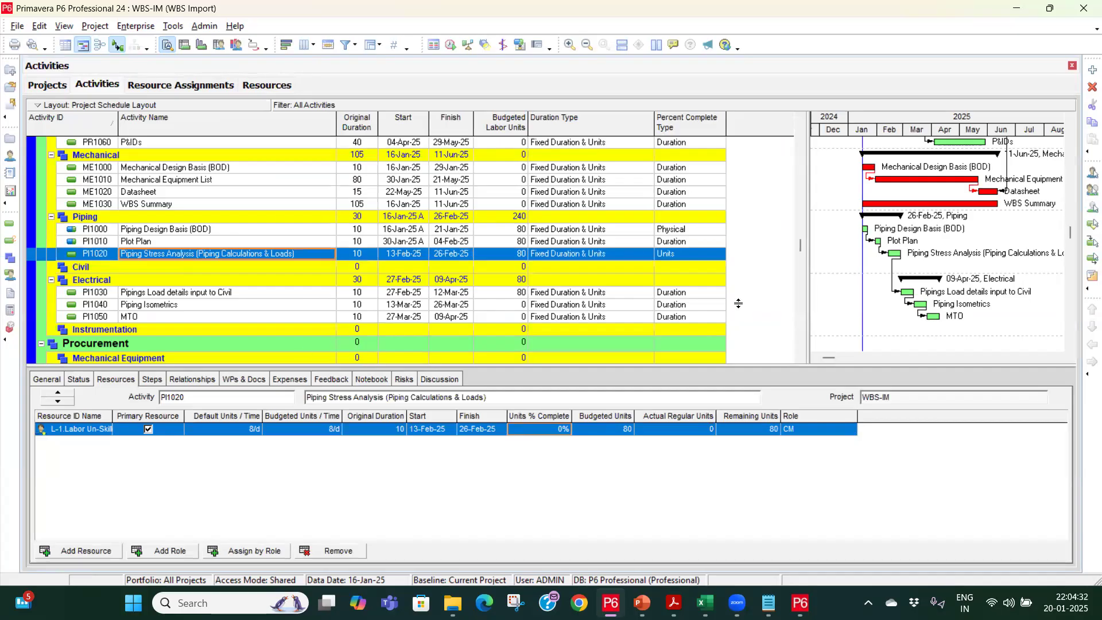
click(77, 381)
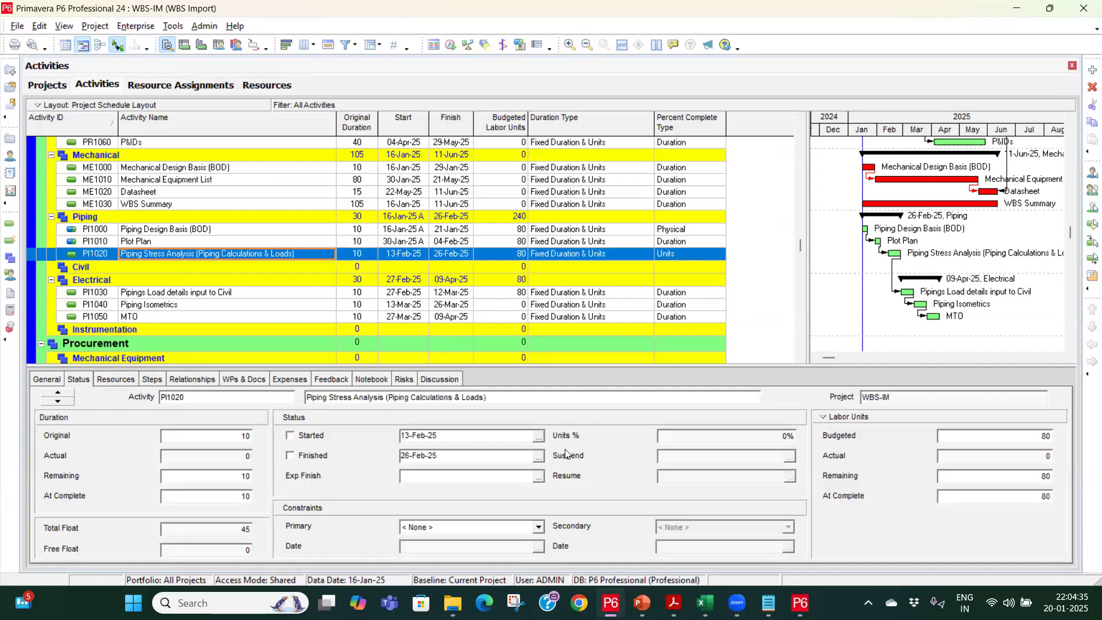
click(582, 229)
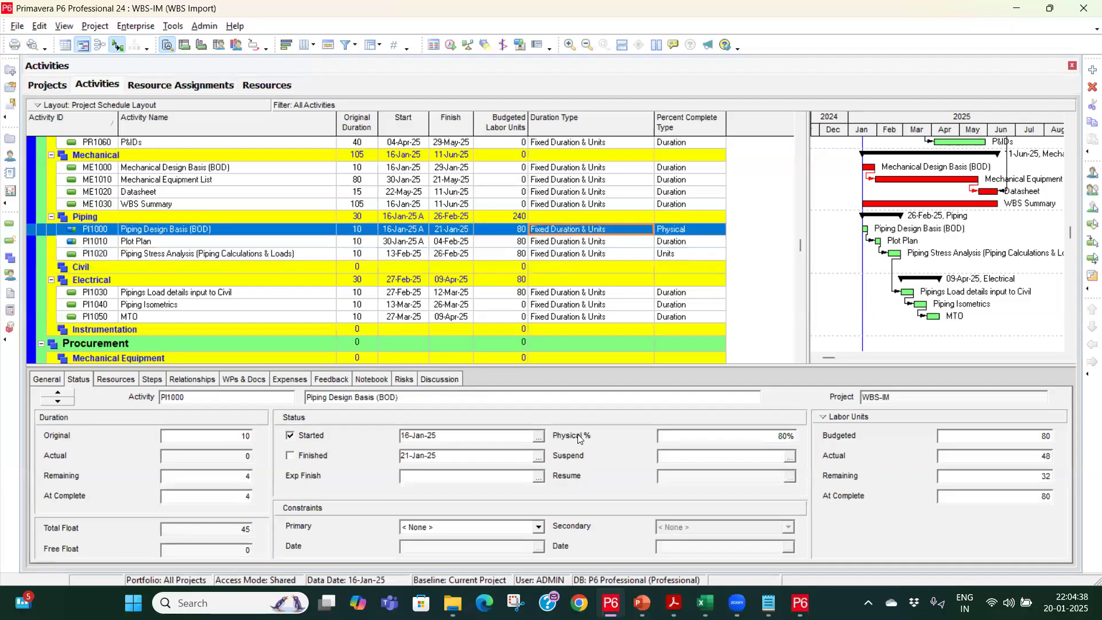
click(604, 241)
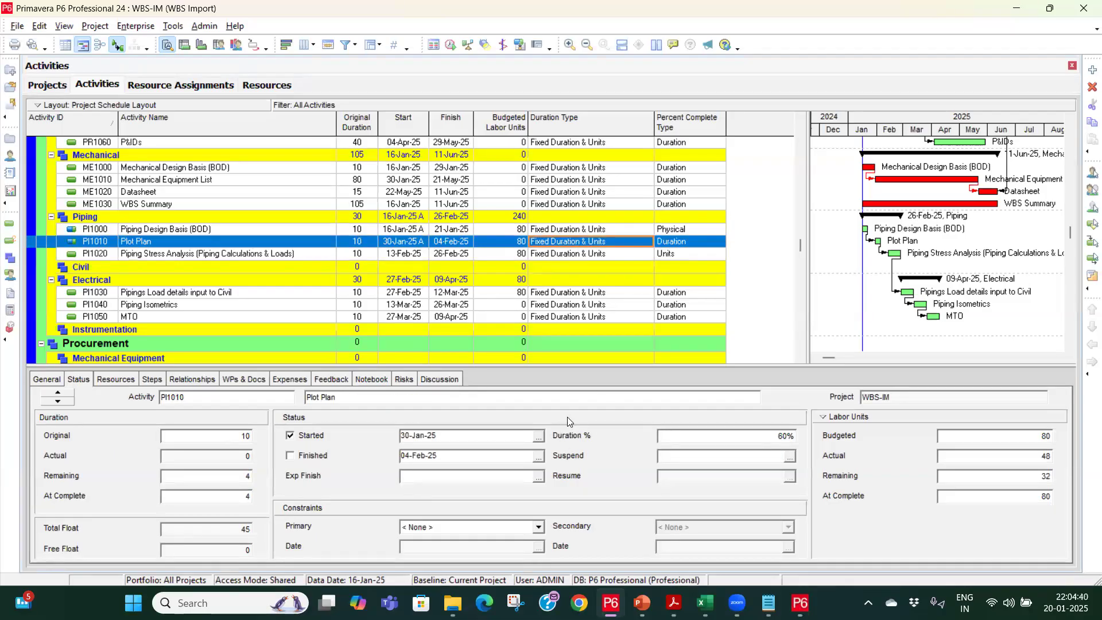
click(601, 253)
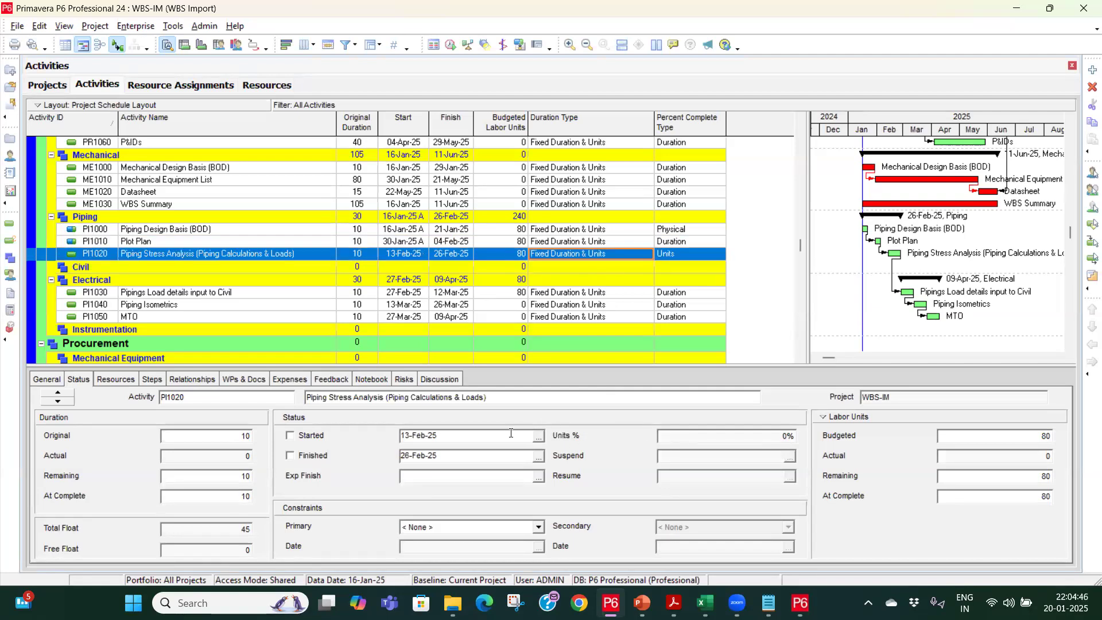
click(290, 437)
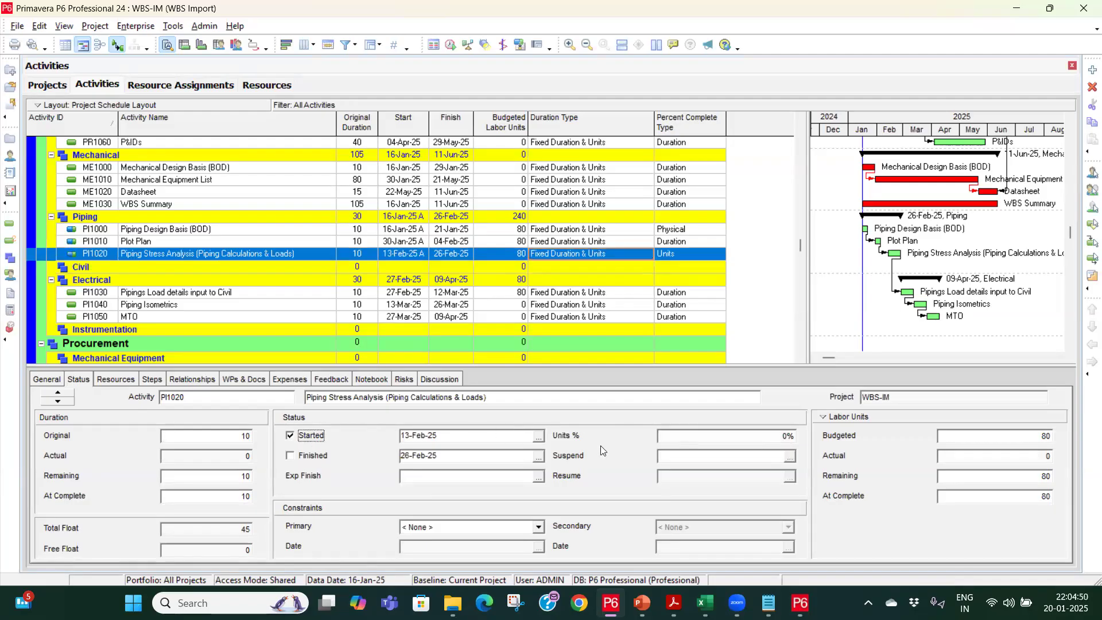
click(658, 437)
text(45)
click(679, 254)
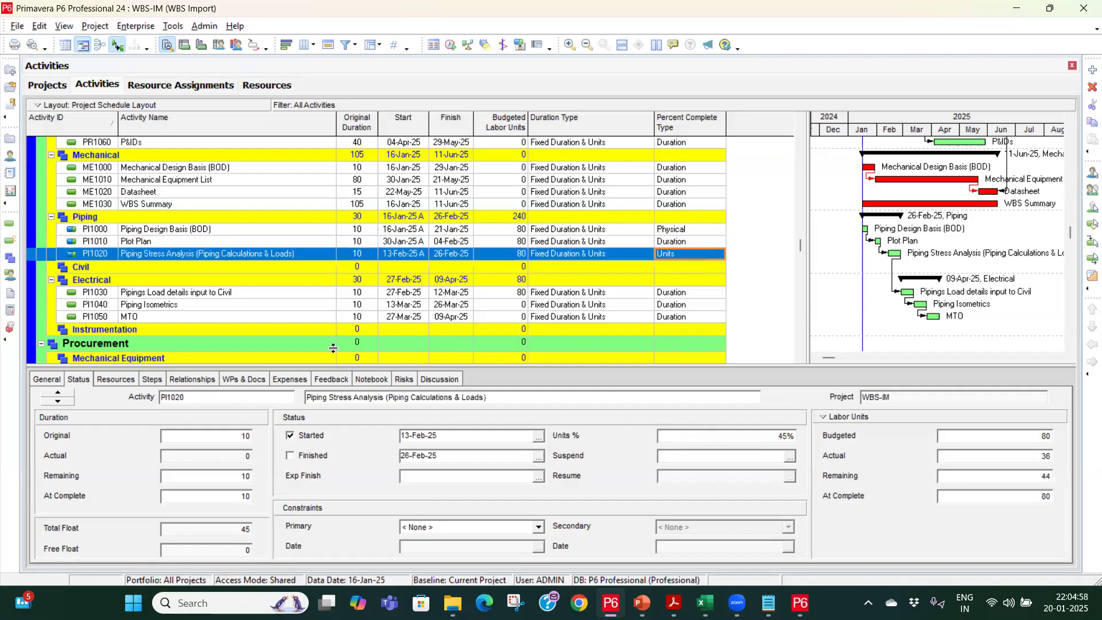
Check Piping Stress Analysis's resource units and L-1's Auto Compute Actuals setting, and return to the activity's status details.
click(121, 381)
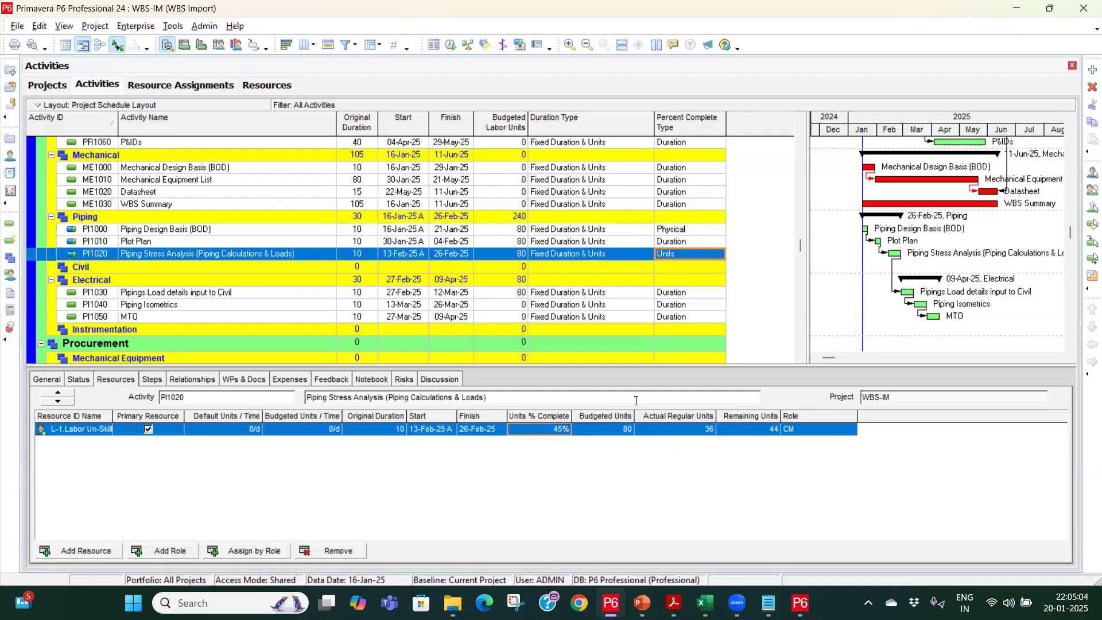
click(267, 85)
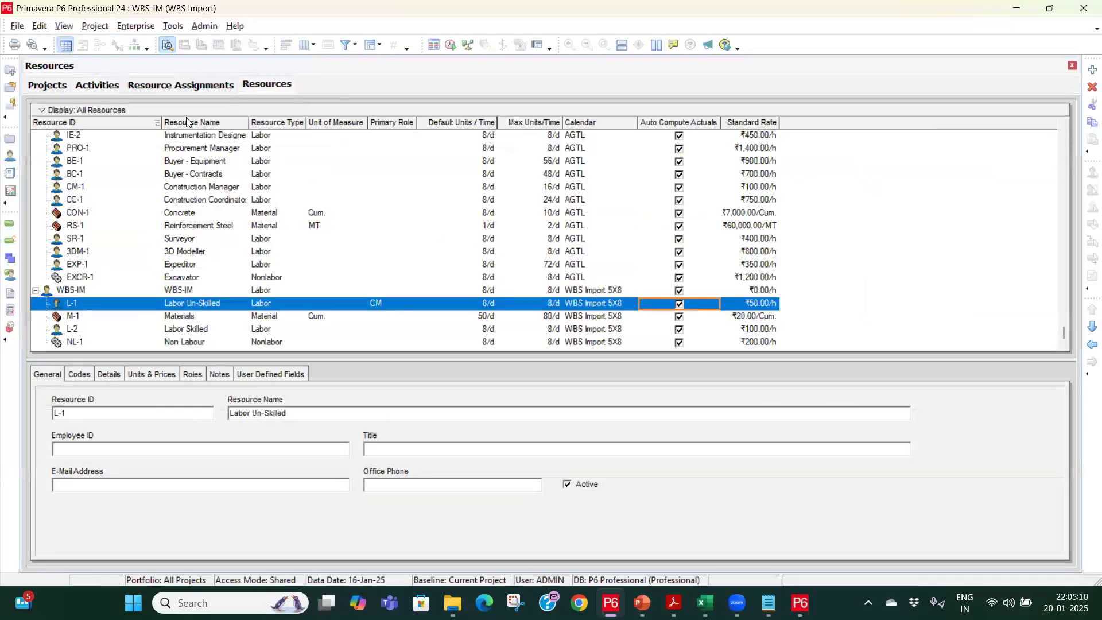
click(95, 86)
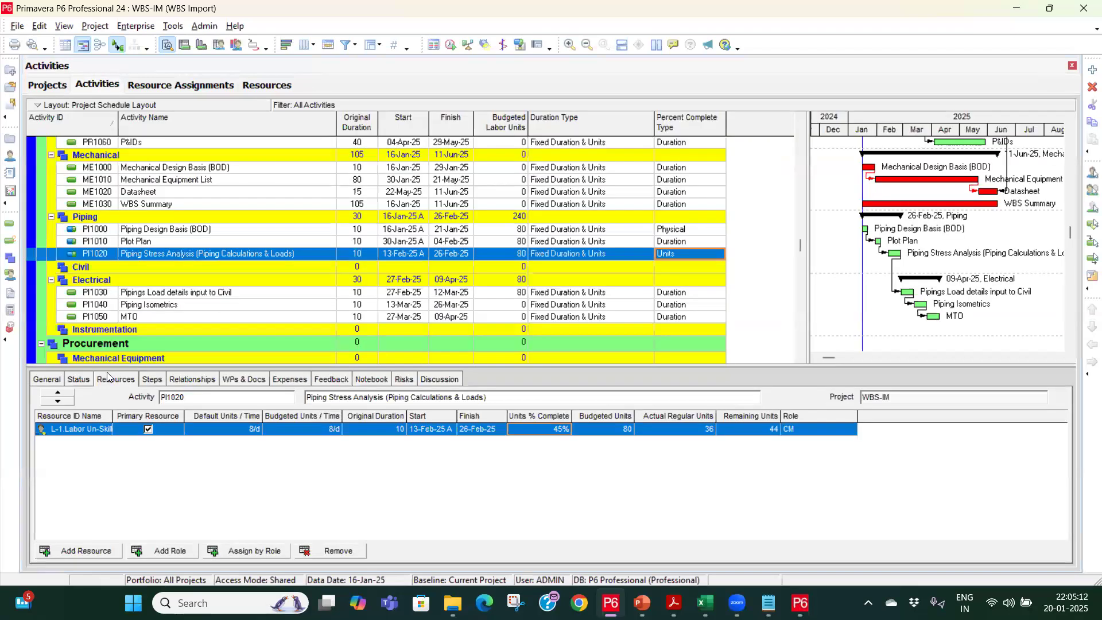
click(79, 382)
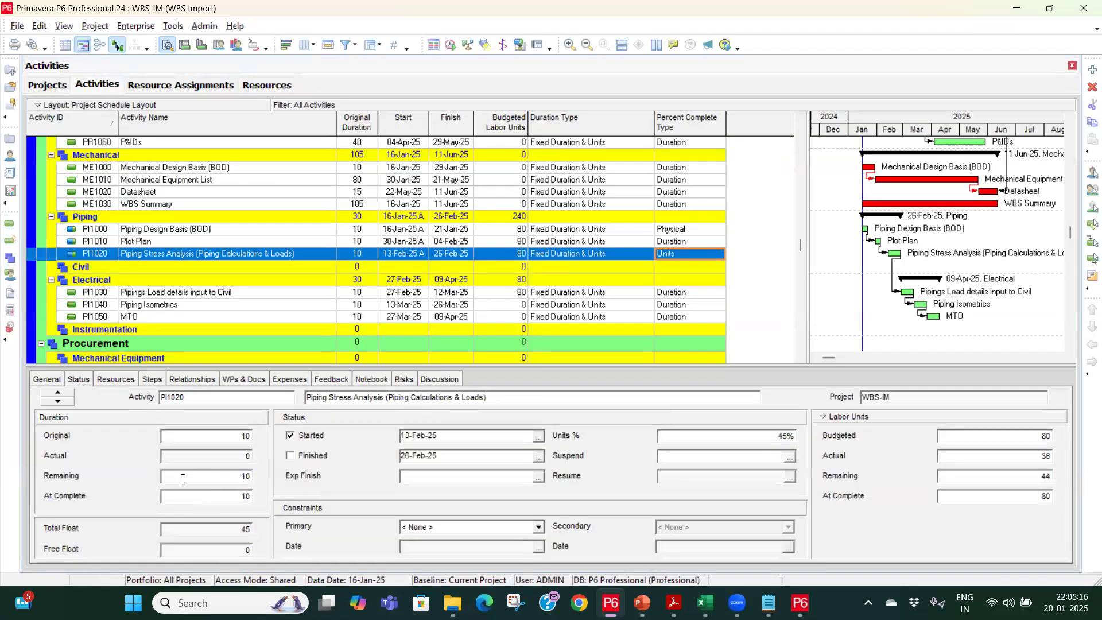
Shorten the remaining duration of PI1020 Piping Stress Analysis to finish on 19-Feb-25, and compare it with Plot Plan and Piping Design Basis.
click(219, 478)
drag(219, 478, 131, 475)
text(4)
click(362, 242)
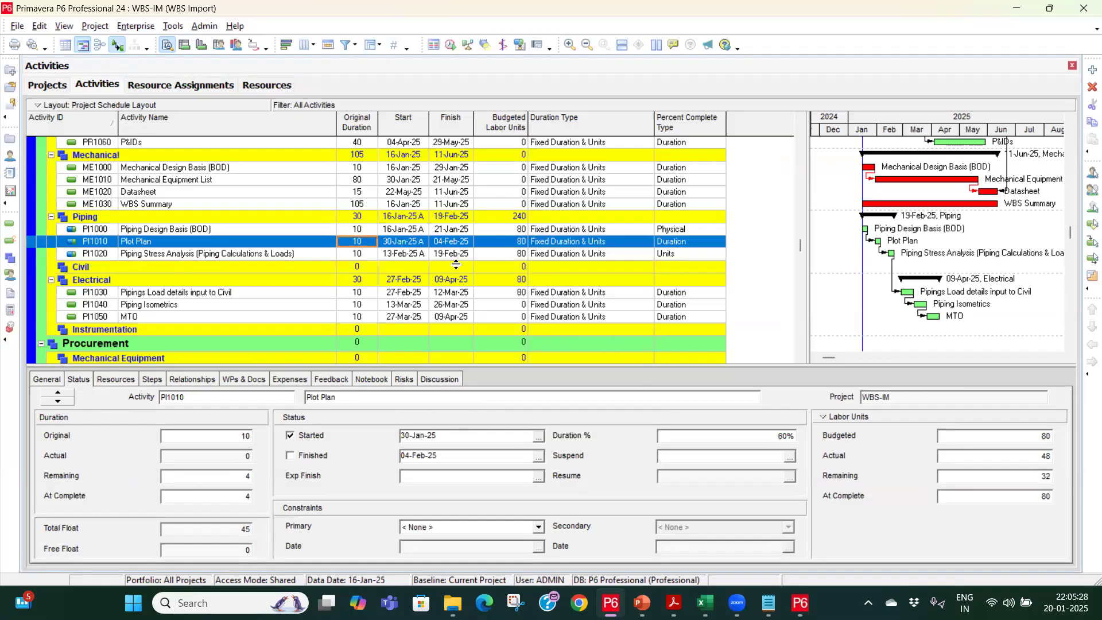
click(427, 228)
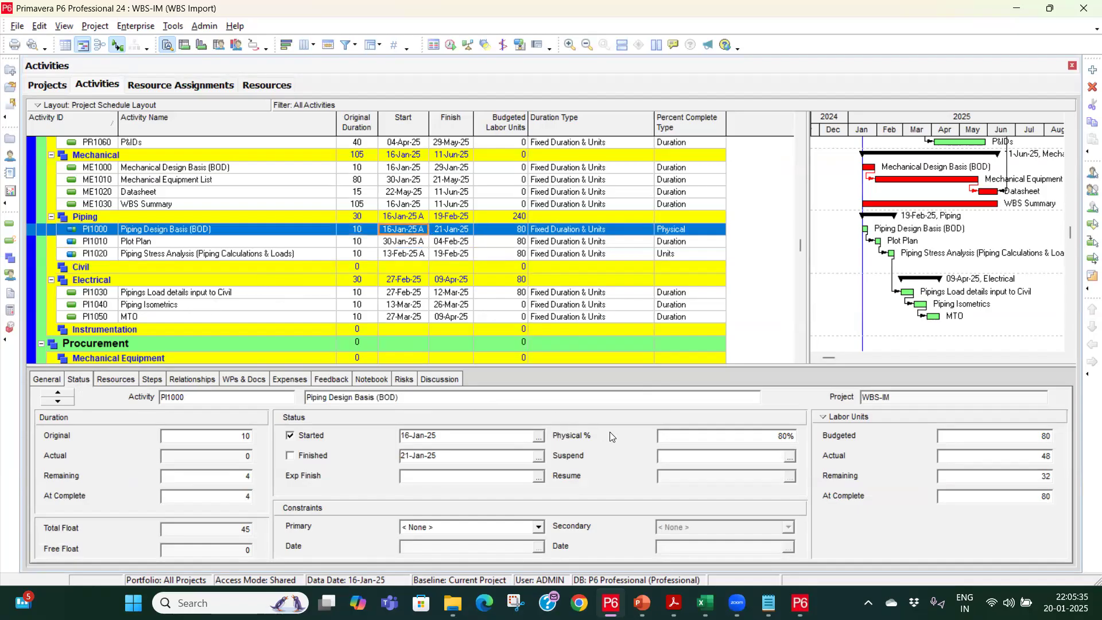
Switch to PowerPoint and review the % Complete Type definition and formula tables and the Activity Steps slide.
click(642, 603)
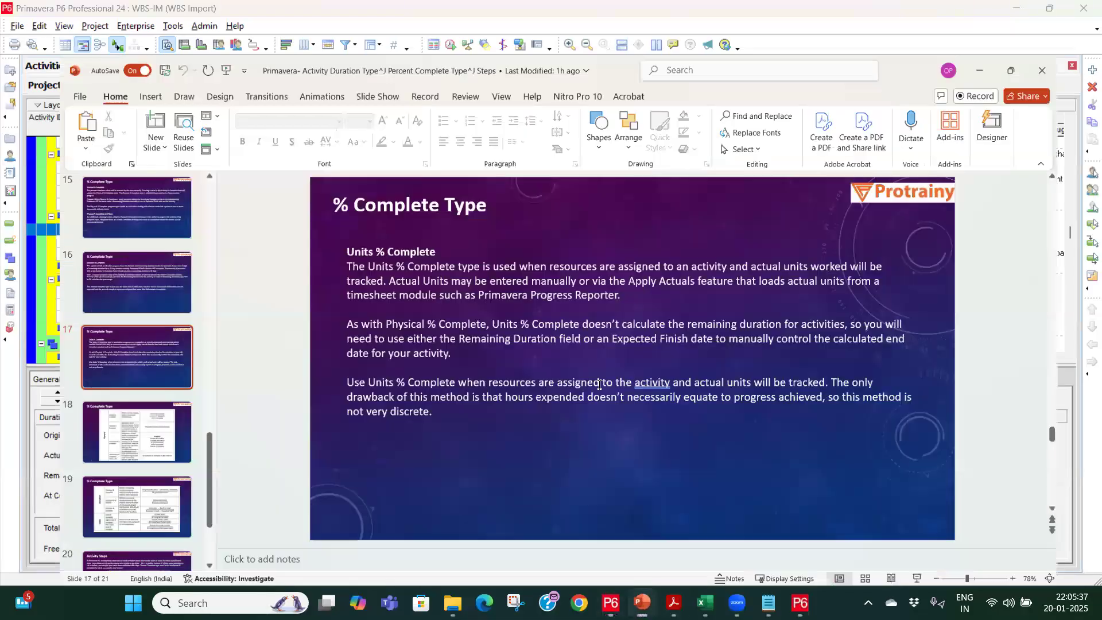
scroll(597, 386, down, 2)
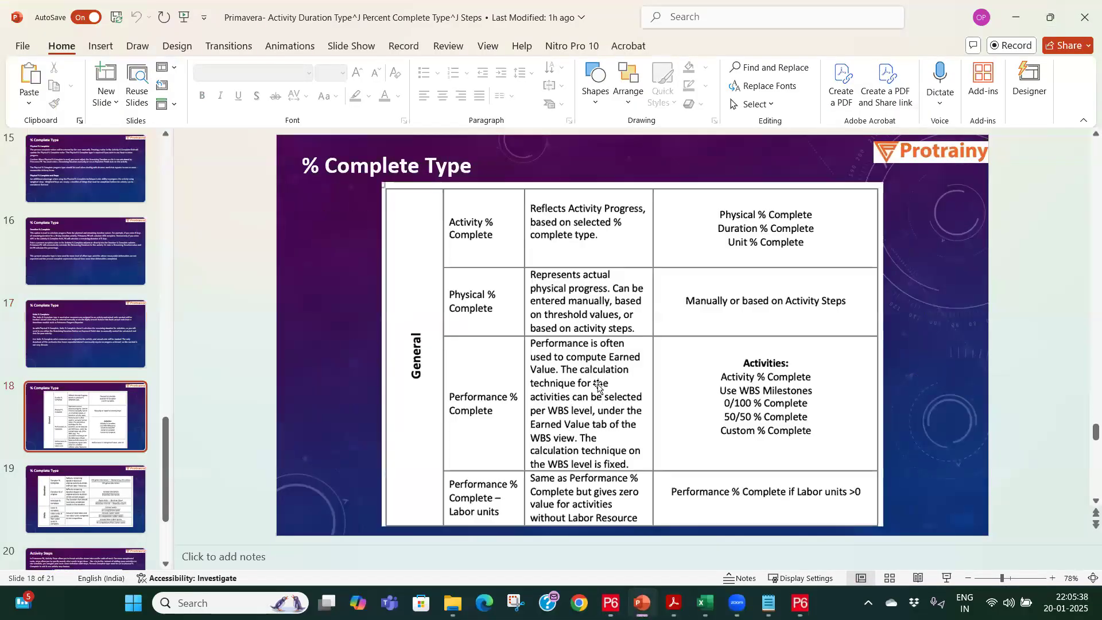
scroll(598, 386, down, 1)
scroll(598, 386, up, 1)
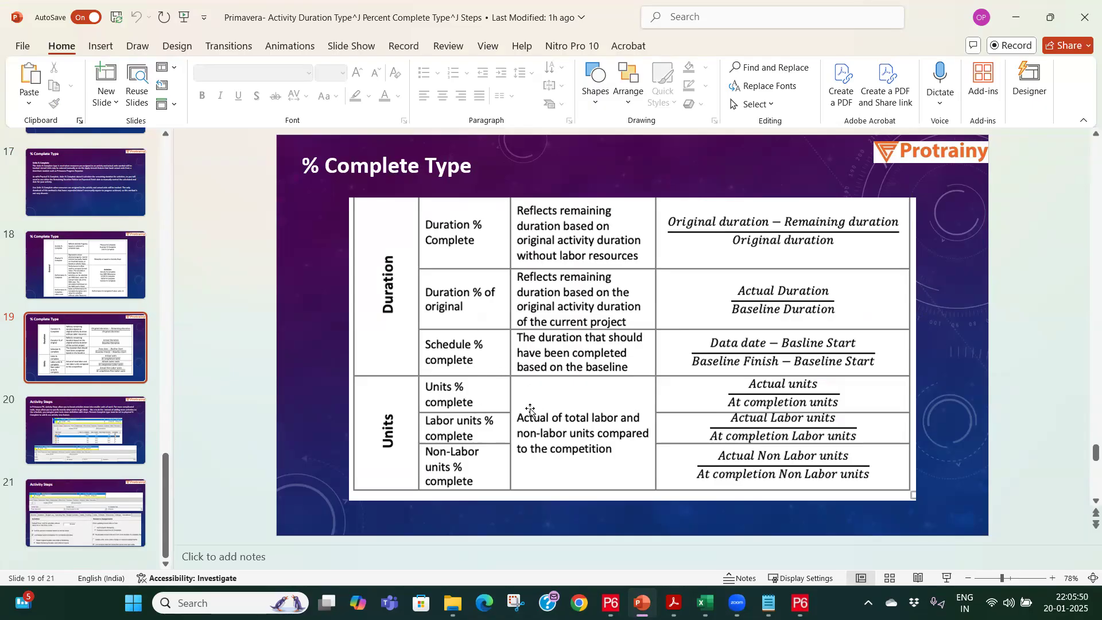
scroll(531, 411, up, 1)
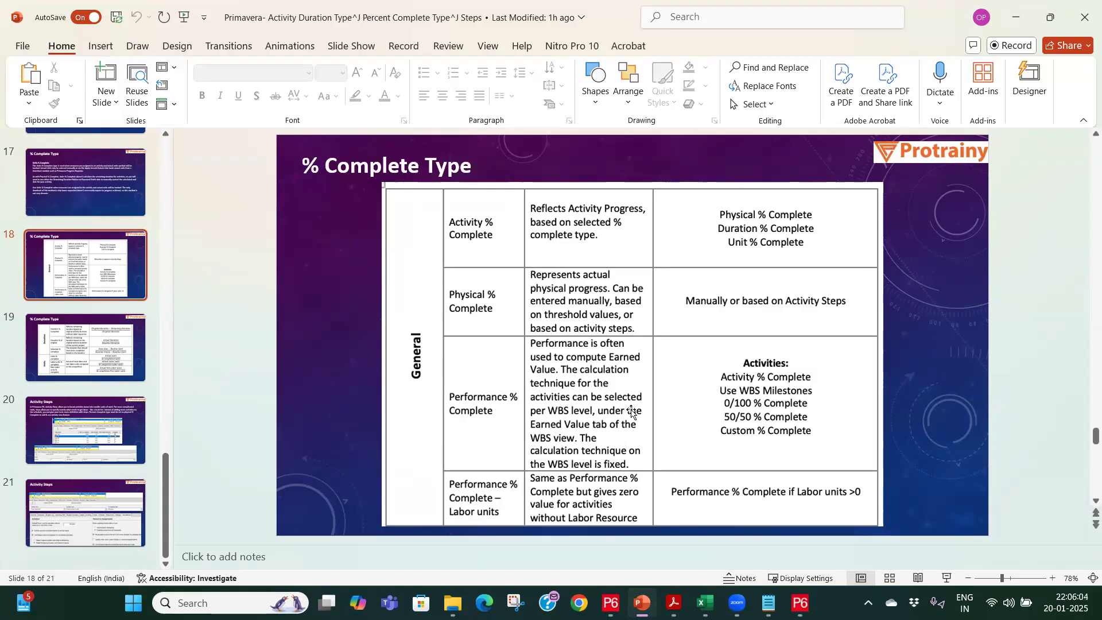
scroll(632, 412, down, 1)
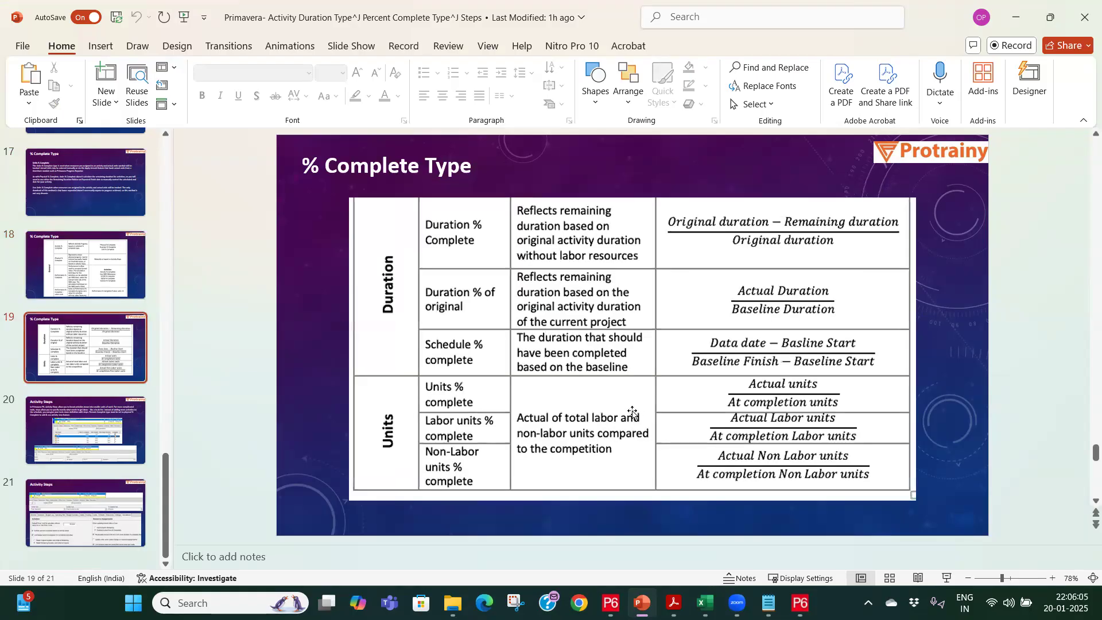
scroll(632, 411, down, 1)
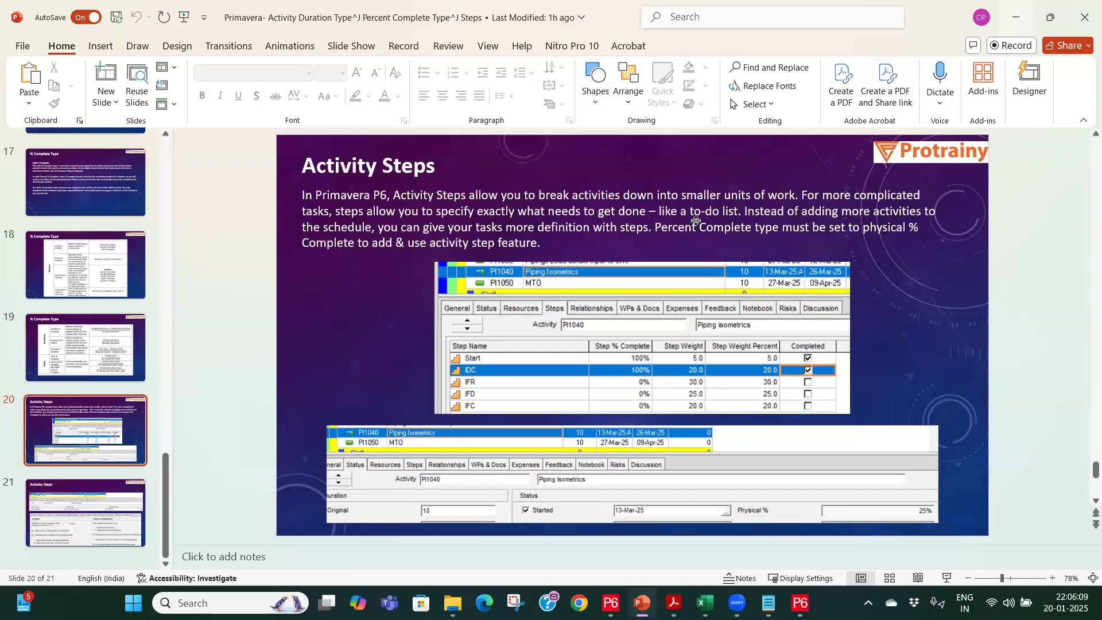
Return to Primavera P6 and set the percent complete type of activity PI1040 Piping Isometrics to Physical.
key(alt+Tab)
click(167, 293)
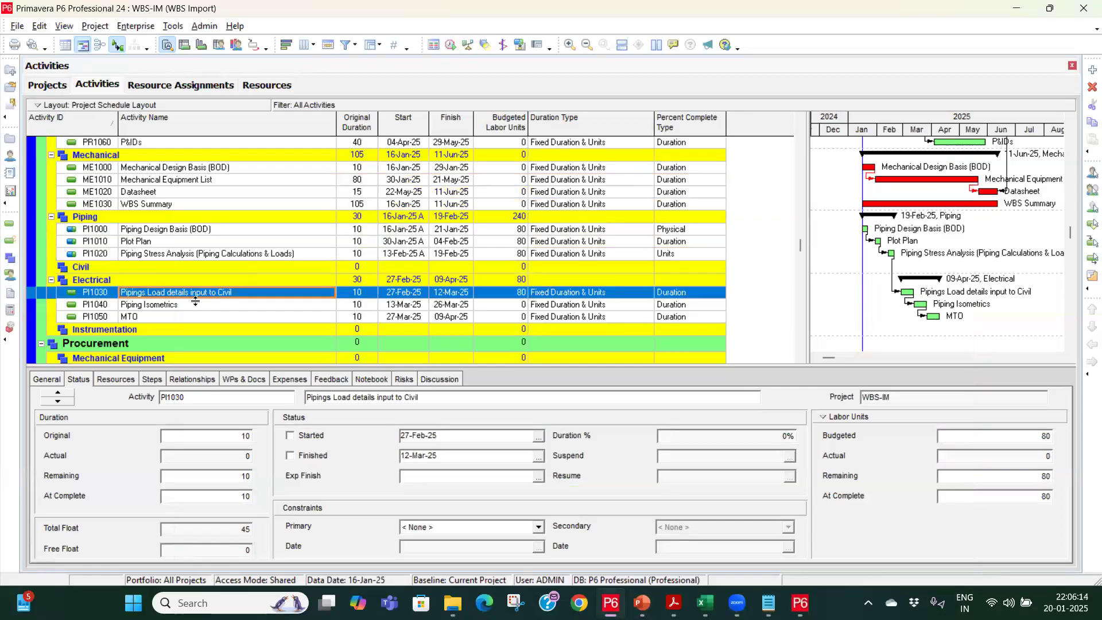
click(195, 306)
click(717, 306)
click(715, 307)
click(702, 329)
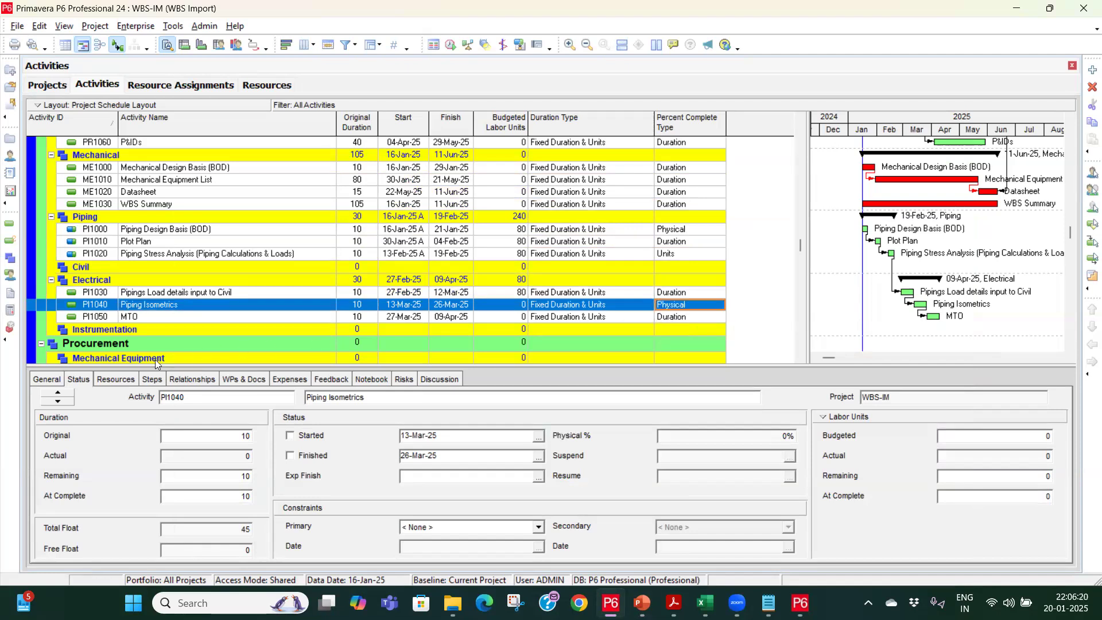
Re-enable activity percent complete based on activity steps for the WBS Import project, accepting recalculation of the physical percent values.
click(53, 86)
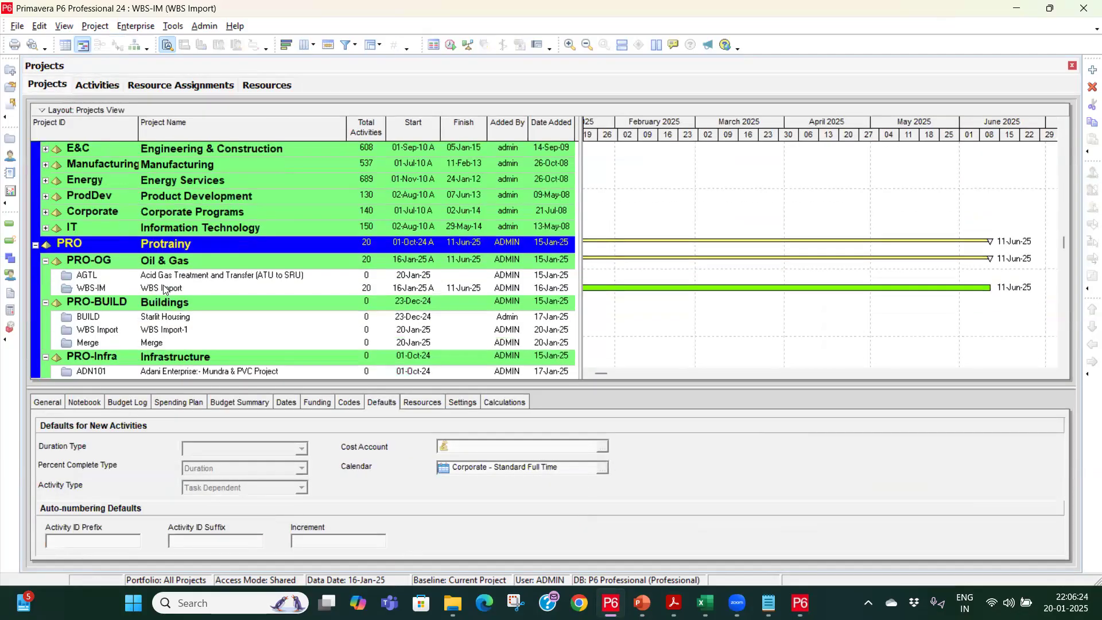
click(164, 289)
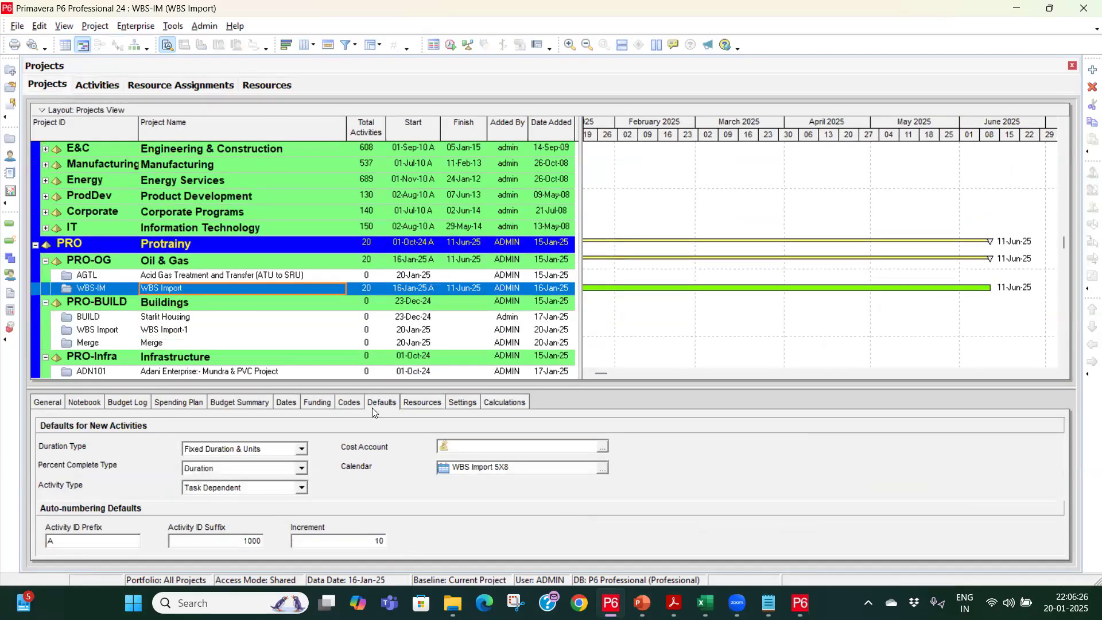
click(493, 403)
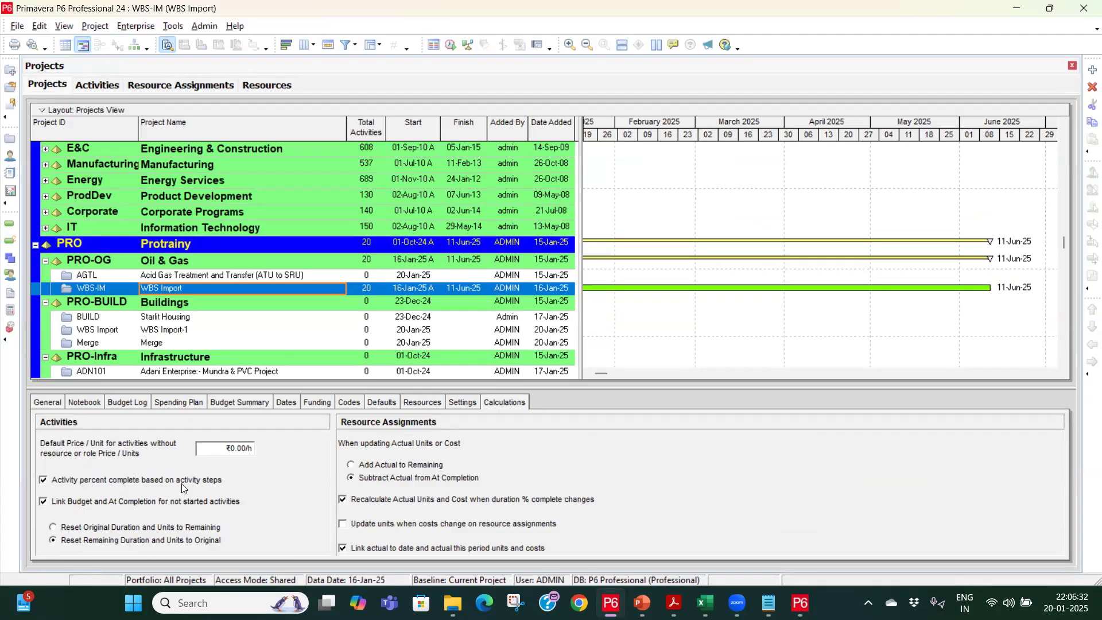
click(48, 482)
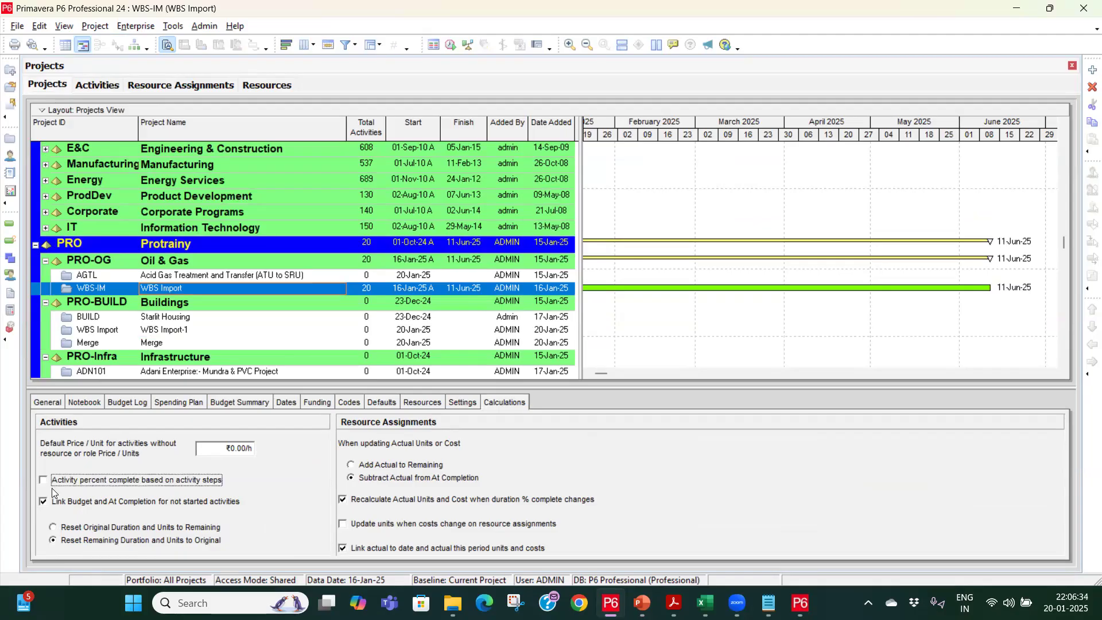
click(42, 483)
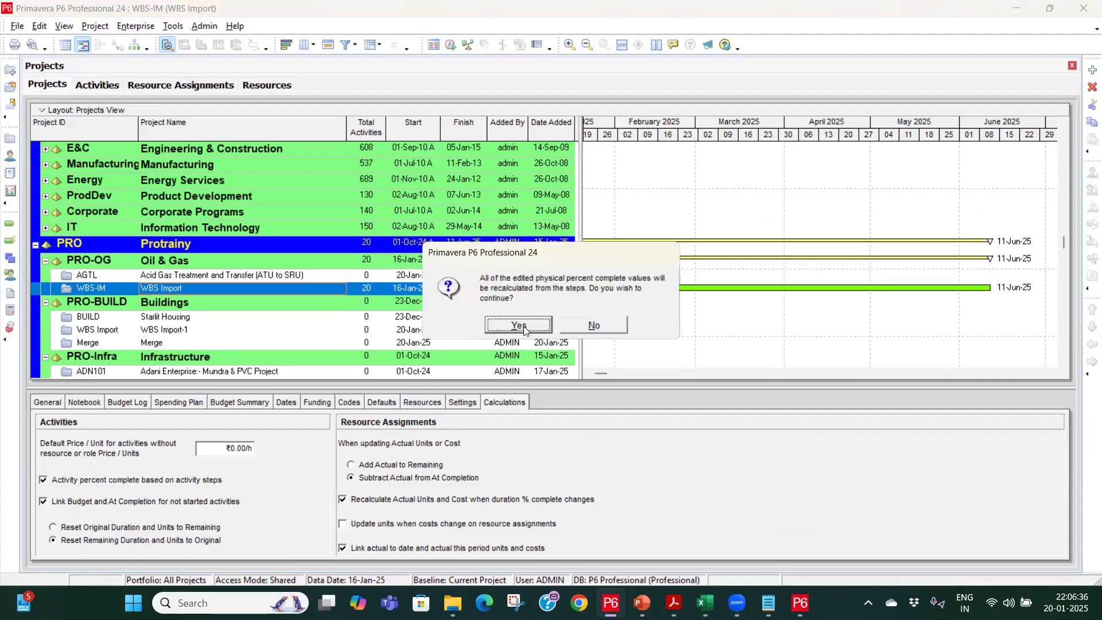
click(500, 329)
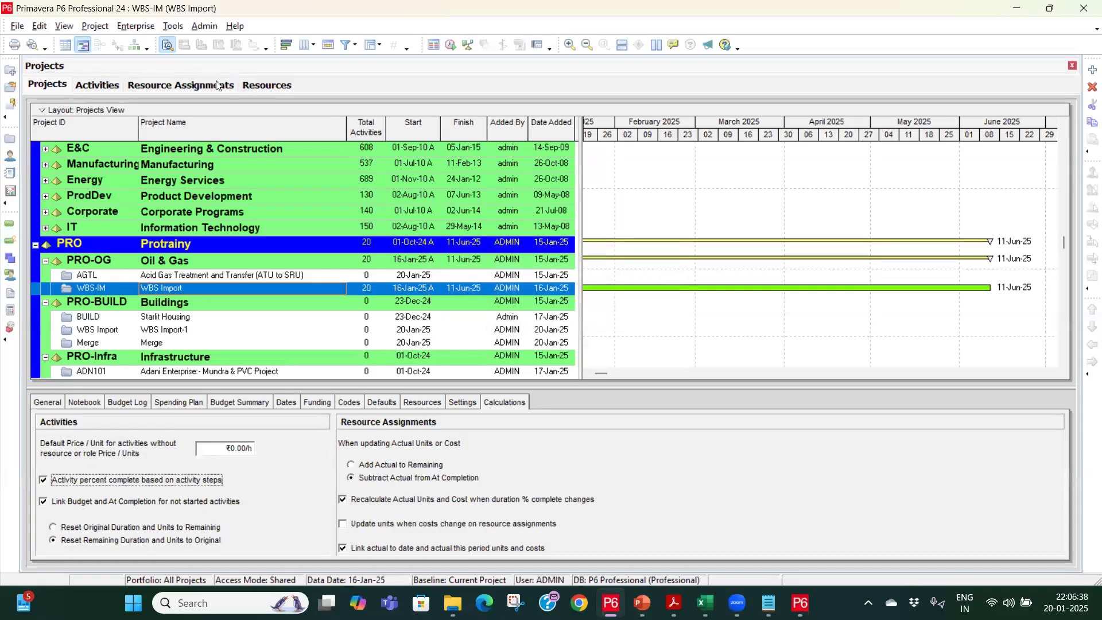
Add four blank steps to activity PI1040 Piping Isometrics.
click(97, 85)
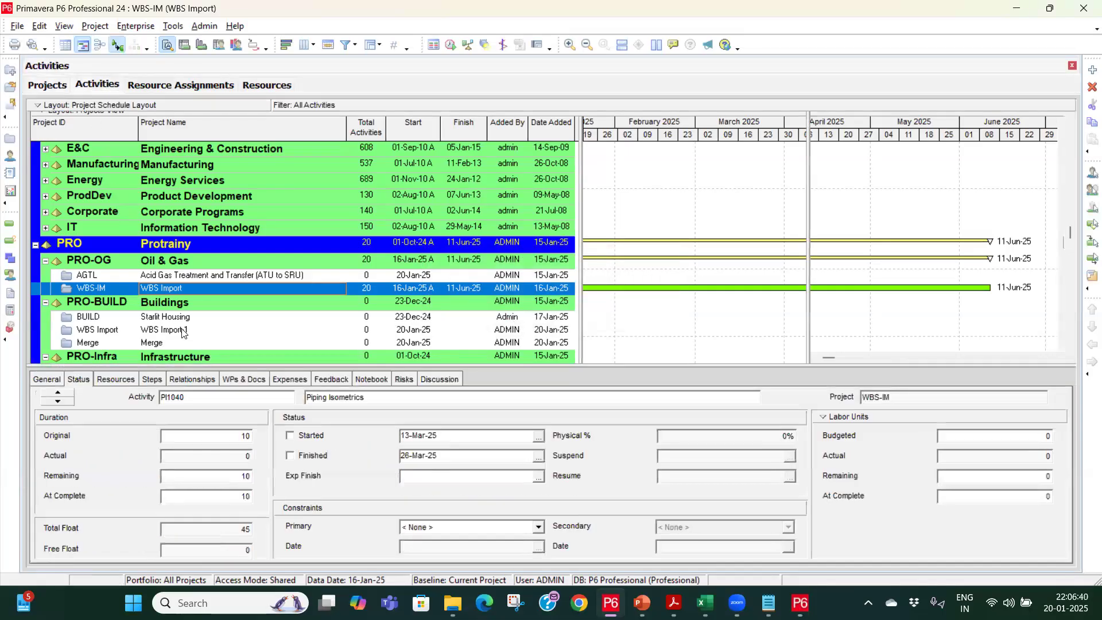
click(152, 379)
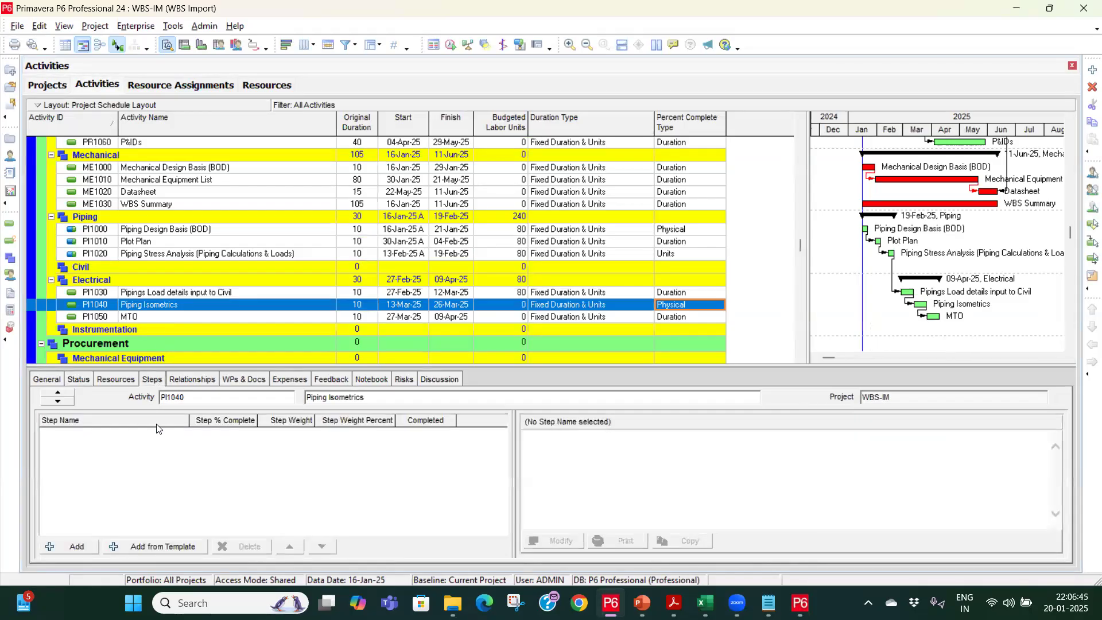
click(72, 547)
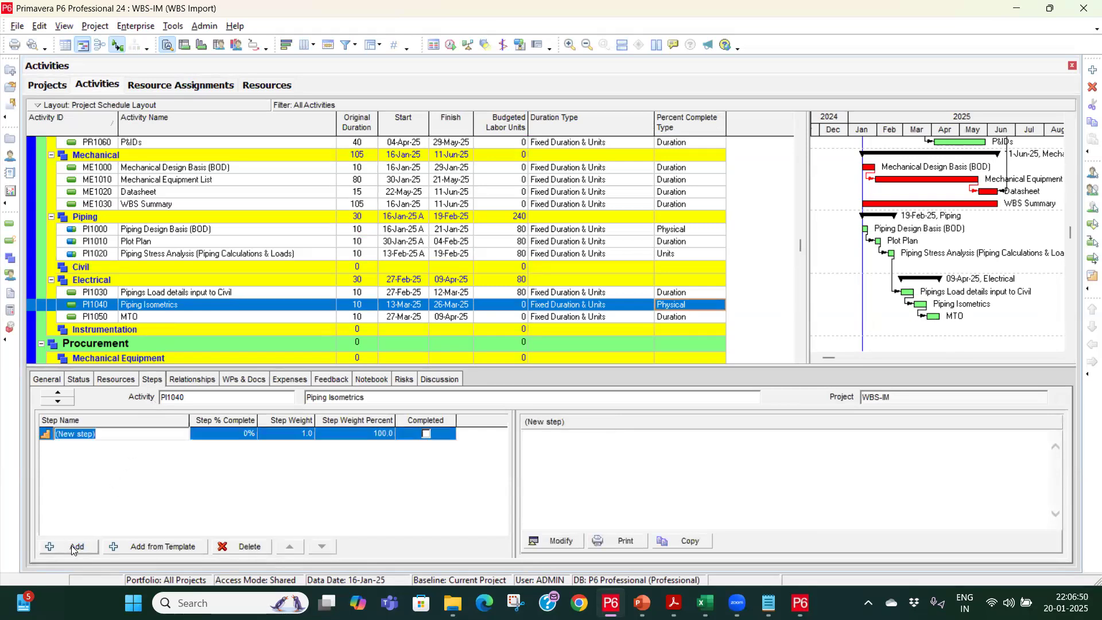
click(72, 546)
click(72, 545)
click(72, 545)
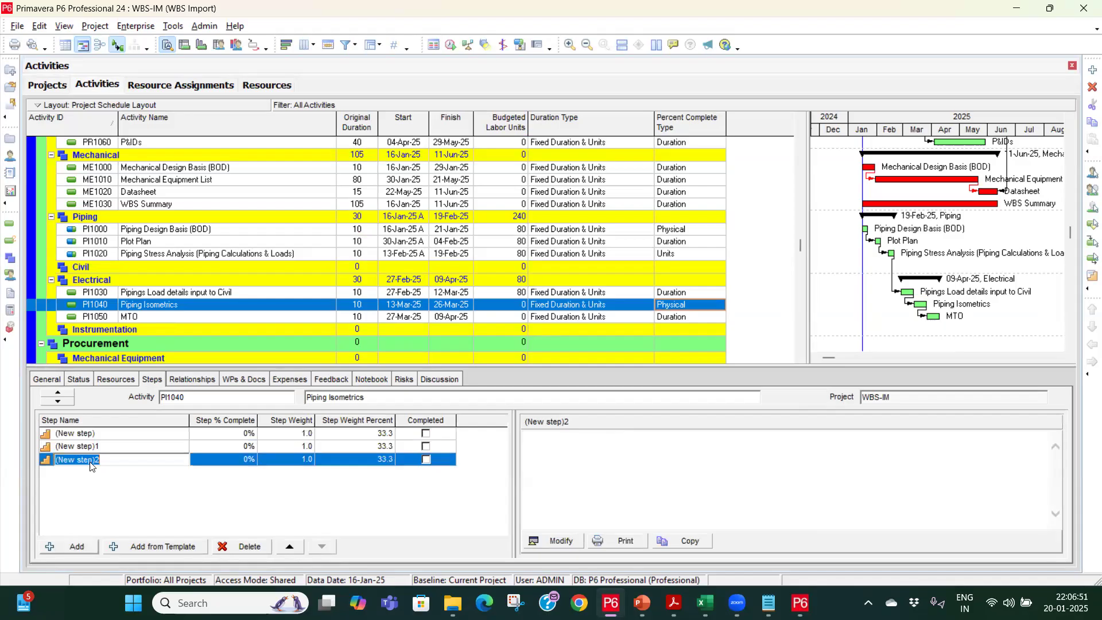
Name the four Piping Isometrics steps Start, IDC, IFR and IFD in order.
click(101, 434)
text(Strat)
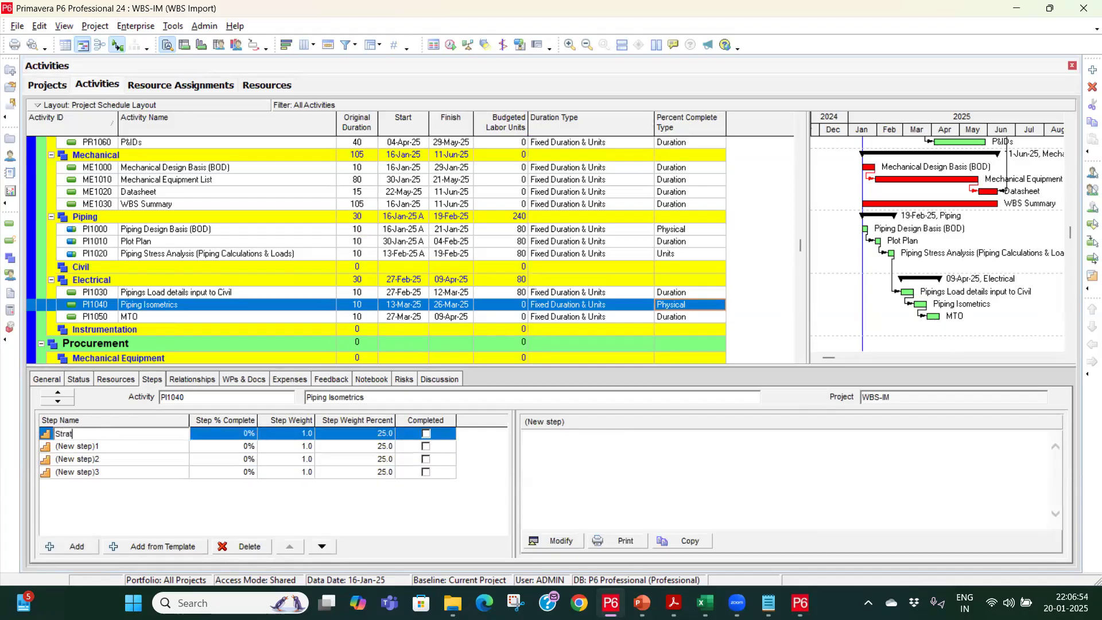
key(BackSpace)
text(rt)
click(110, 448)
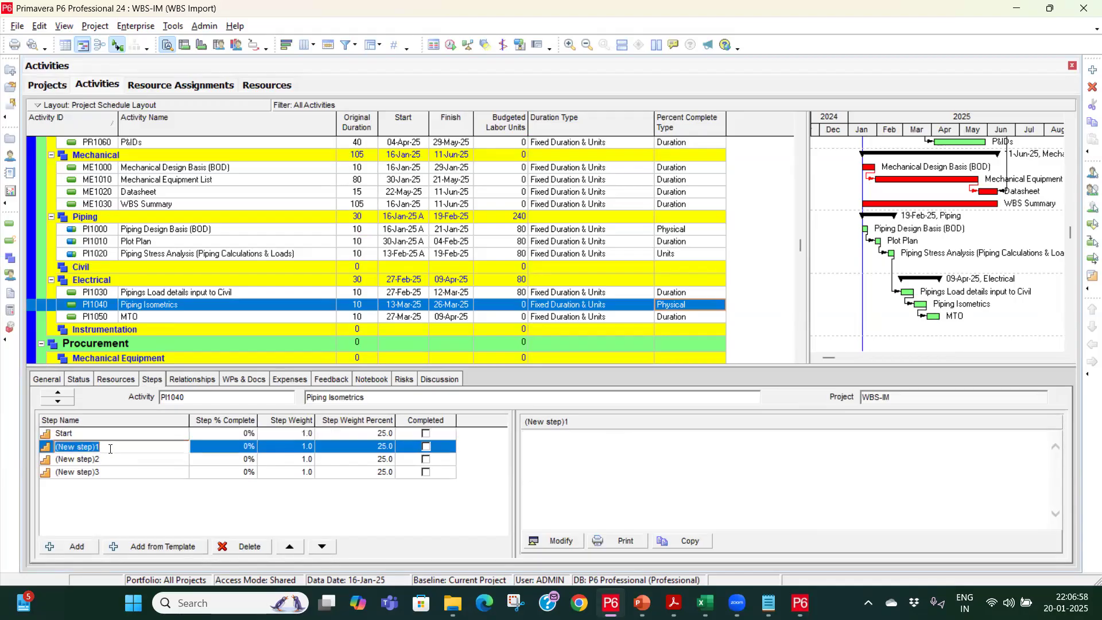
key(BackSpace)
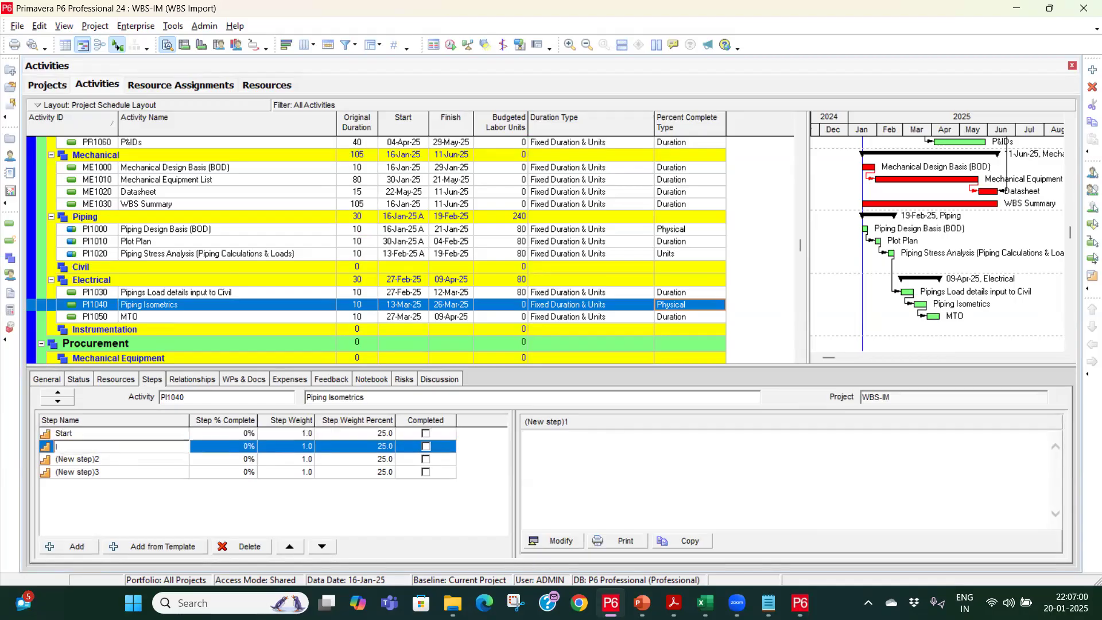
text(IDC)
click(106, 460)
key(BackSpace)
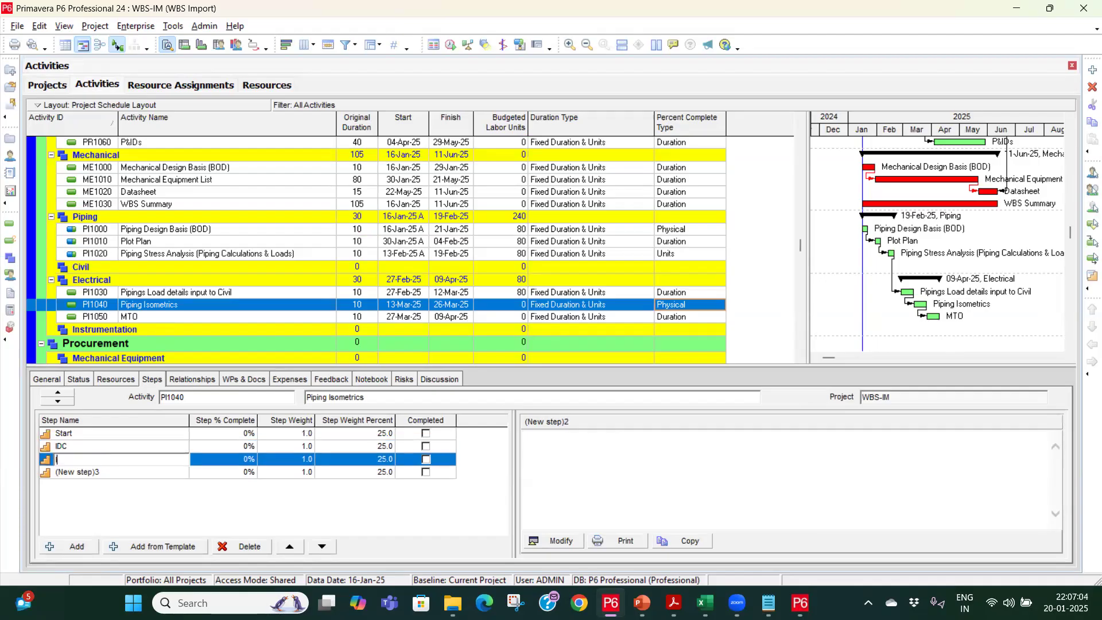
click(110, 472)
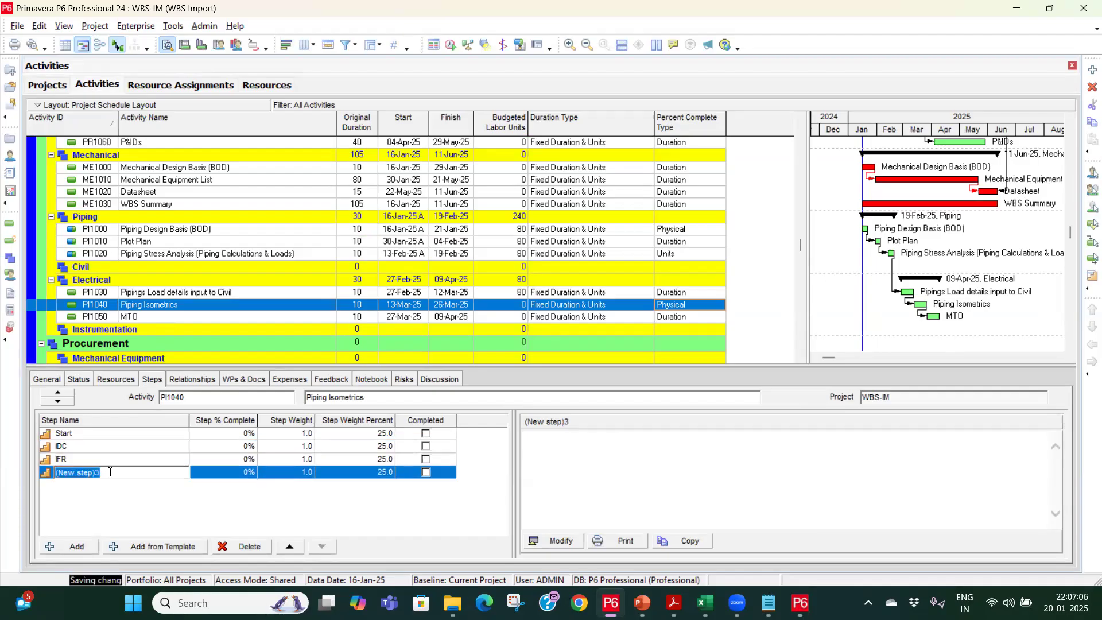
text(IFD)
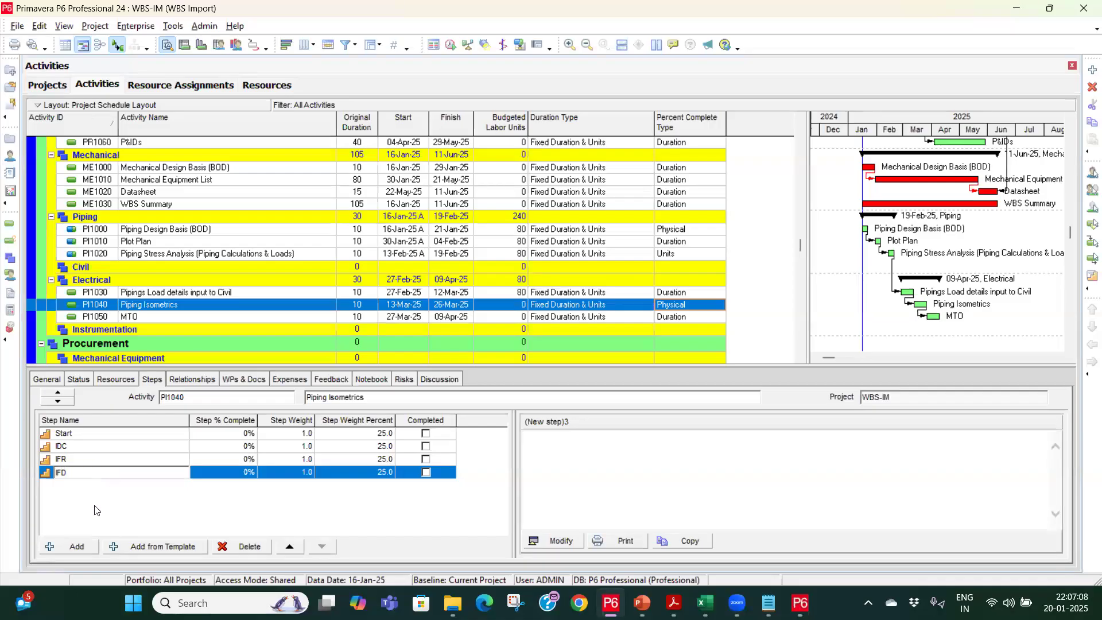
Add a fifth step named IFC to Piping Isometrics.
click(71, 546)
click(71, 546)
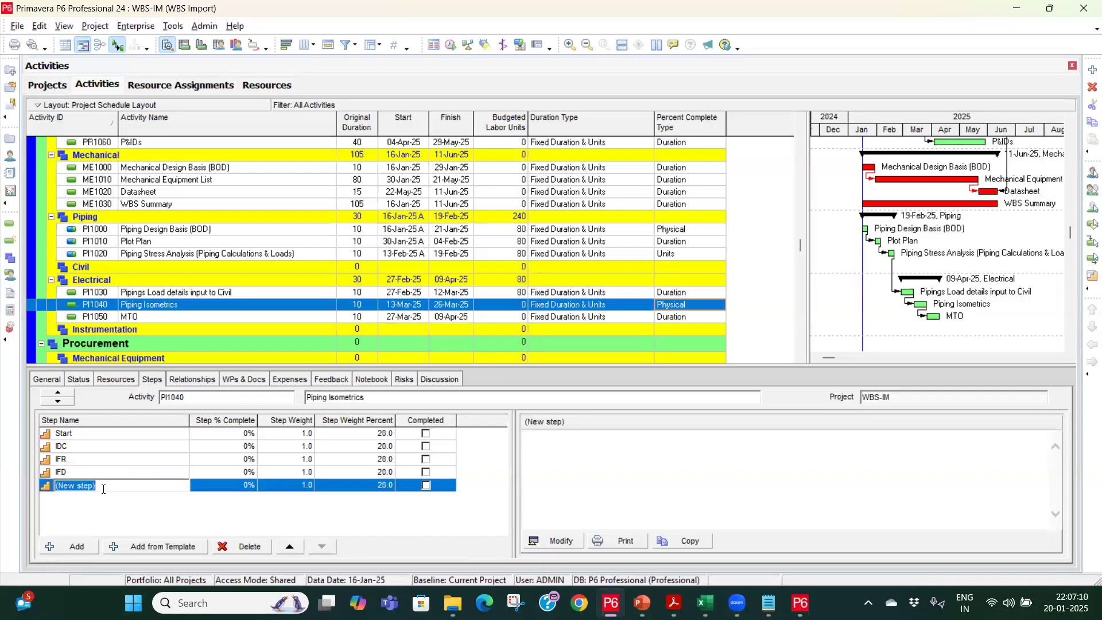
text(IFC)
key(Return)
Set the step weights of Start to 5, IDC to 20 and IFR to 30.
click(297, 434)
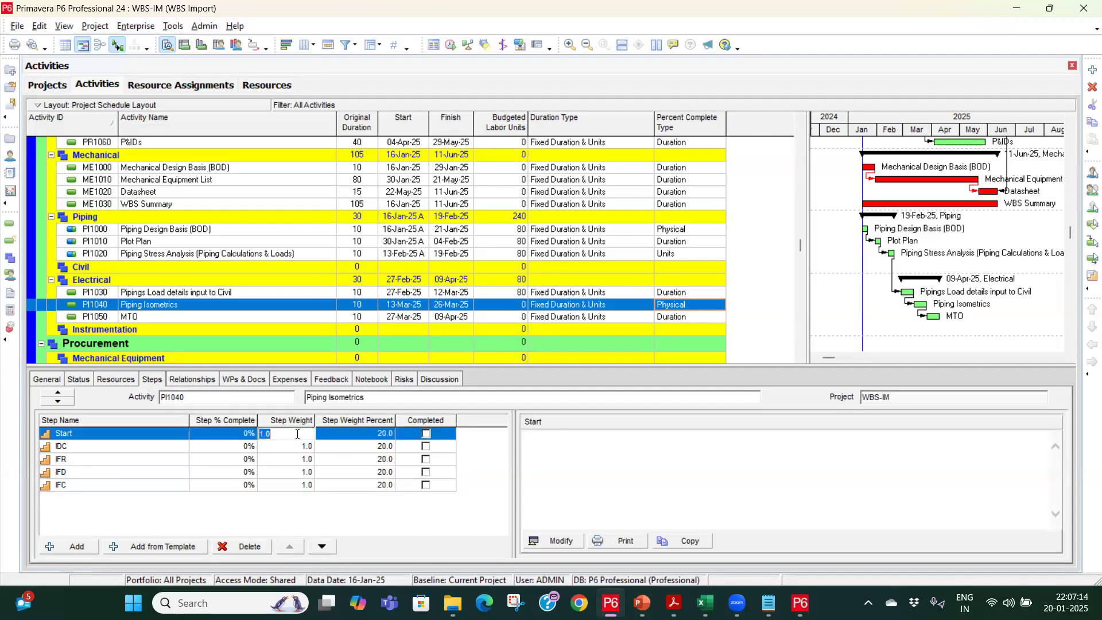
text(5)
click(297, 446)
click(296, 446)
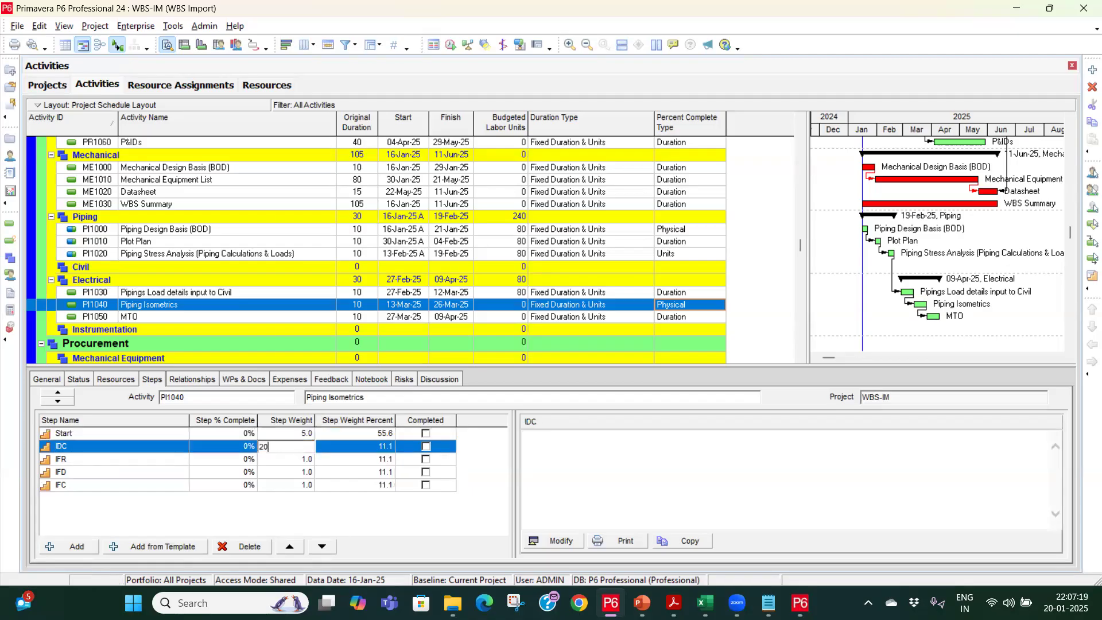
click(305, 460)
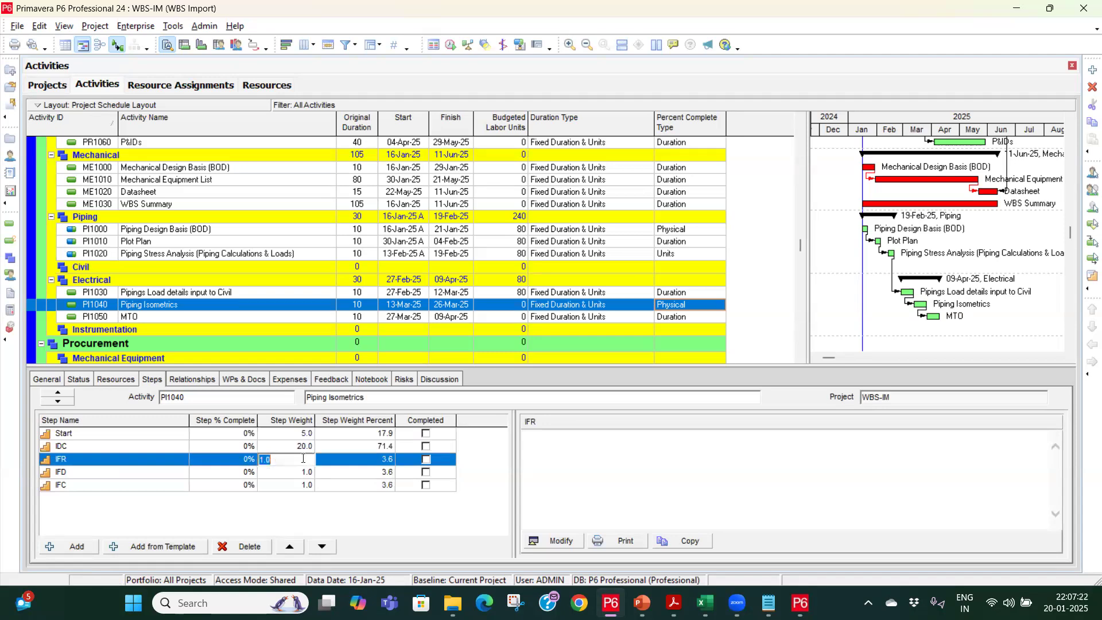
text(30)
Set the step weights of IFD to 20 and IFC to 25.
click(301, 472)
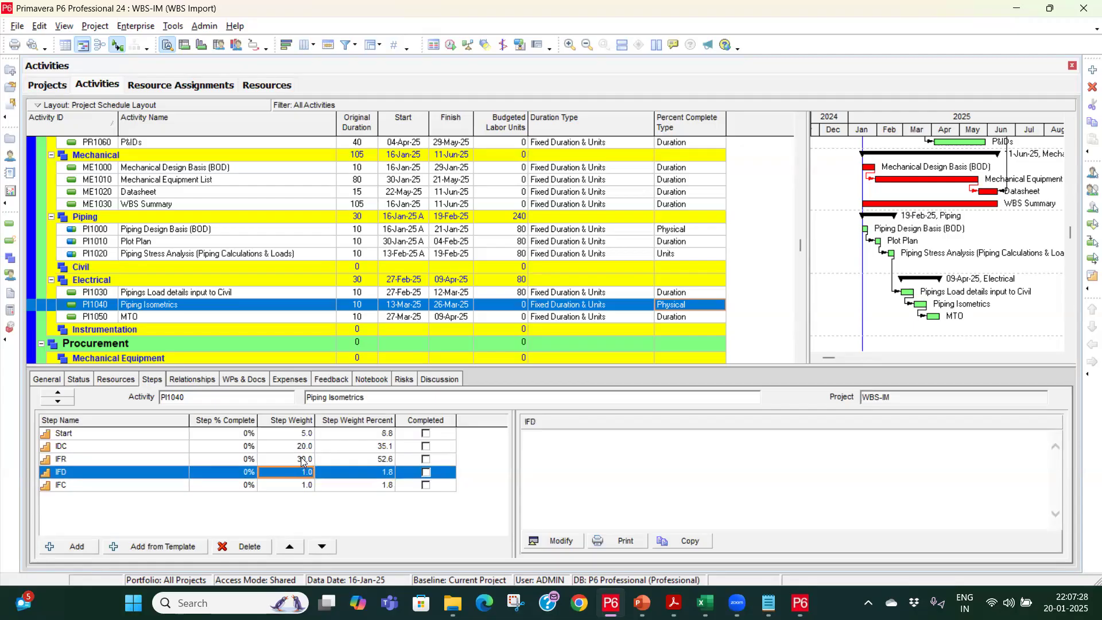
click(302, 474)
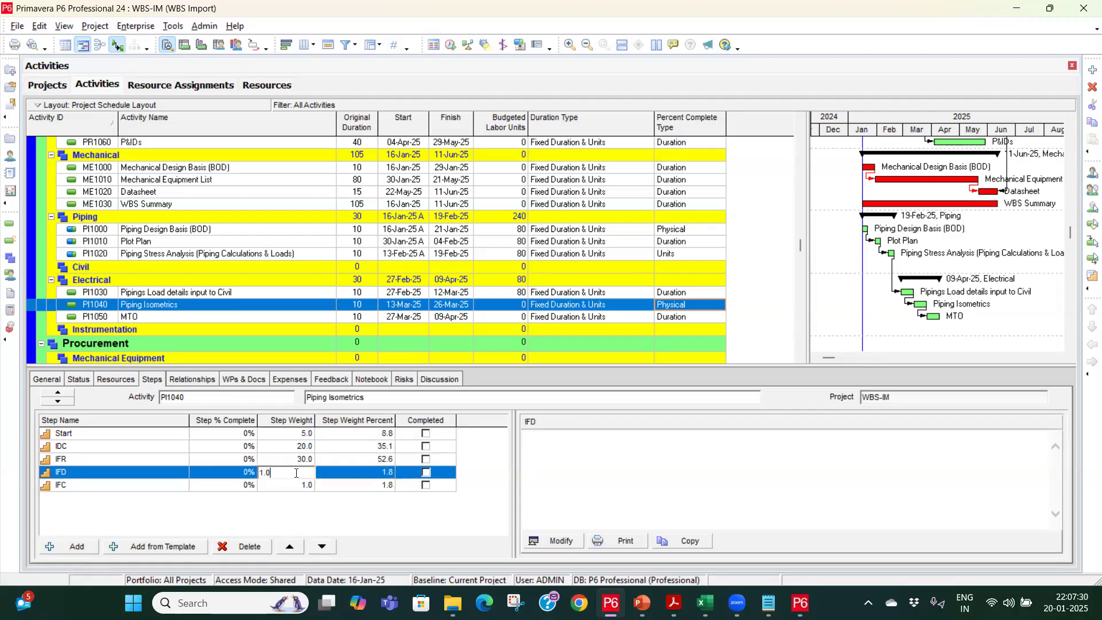
text(20)
key(Return)
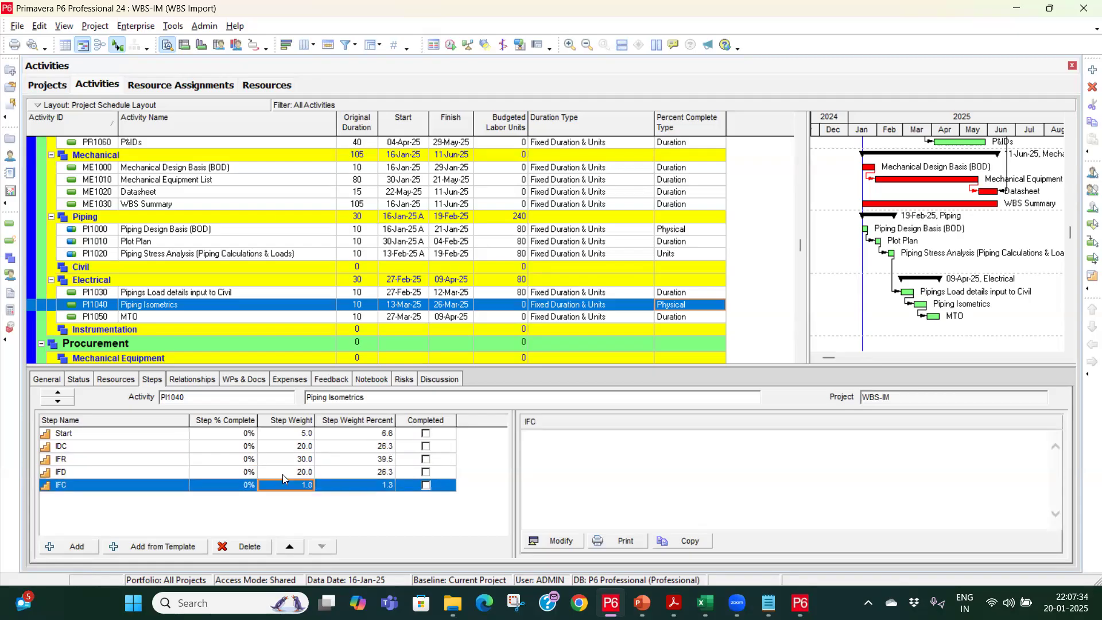
click(285, 486)
text(25)
key(Return)
Mark the Start step of Piping Isometrics as completed and check the activity's Physical % in its status details.
click(80, 379)
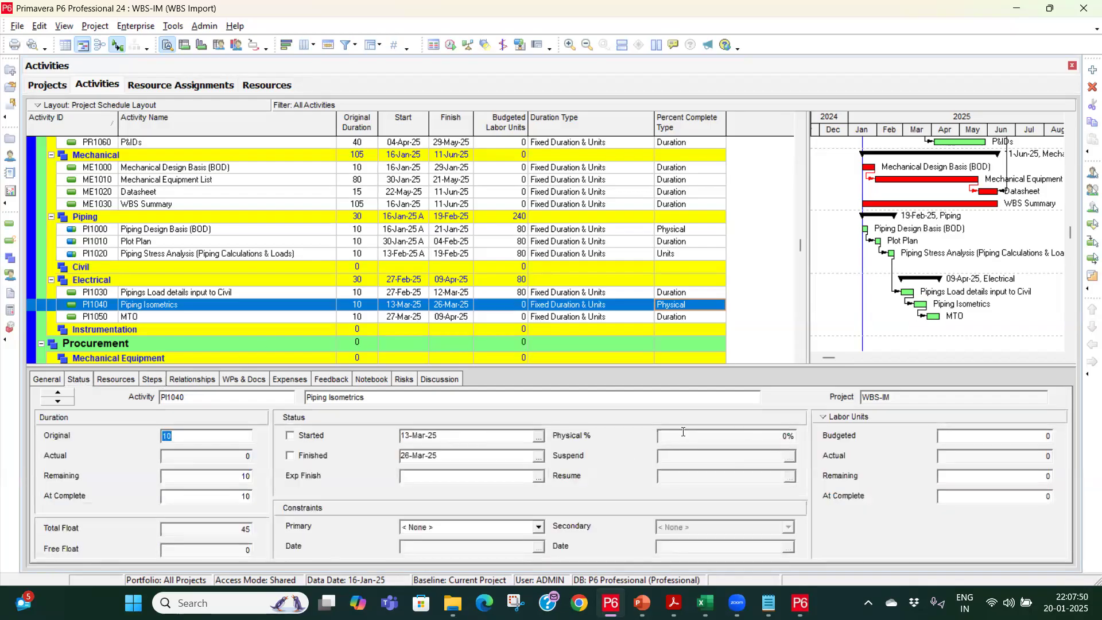
click(115, 379)
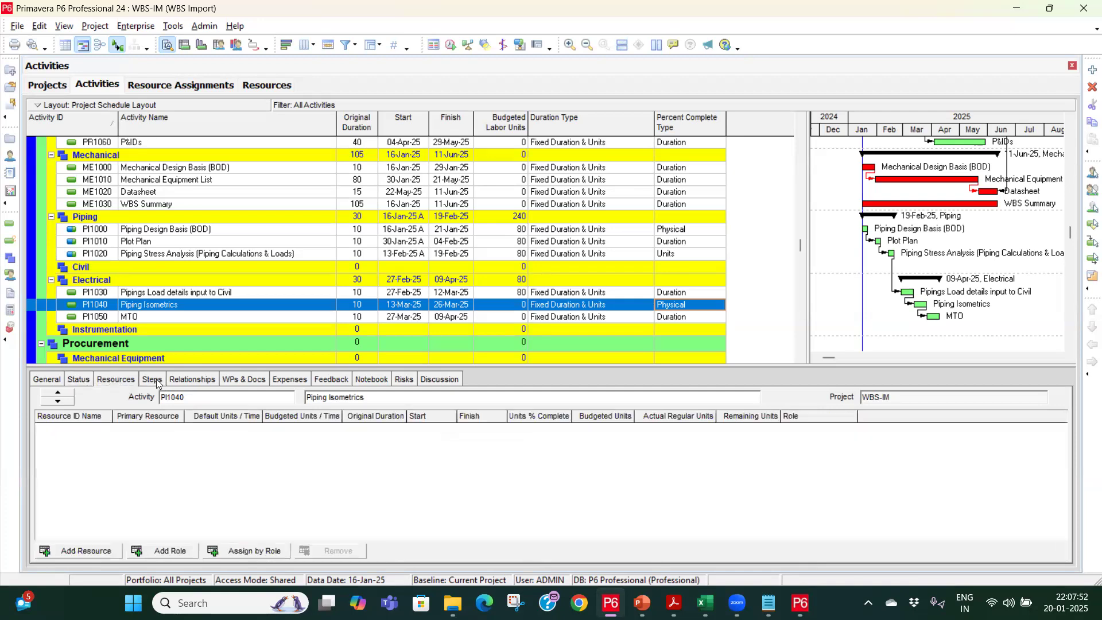
click(153, 380)
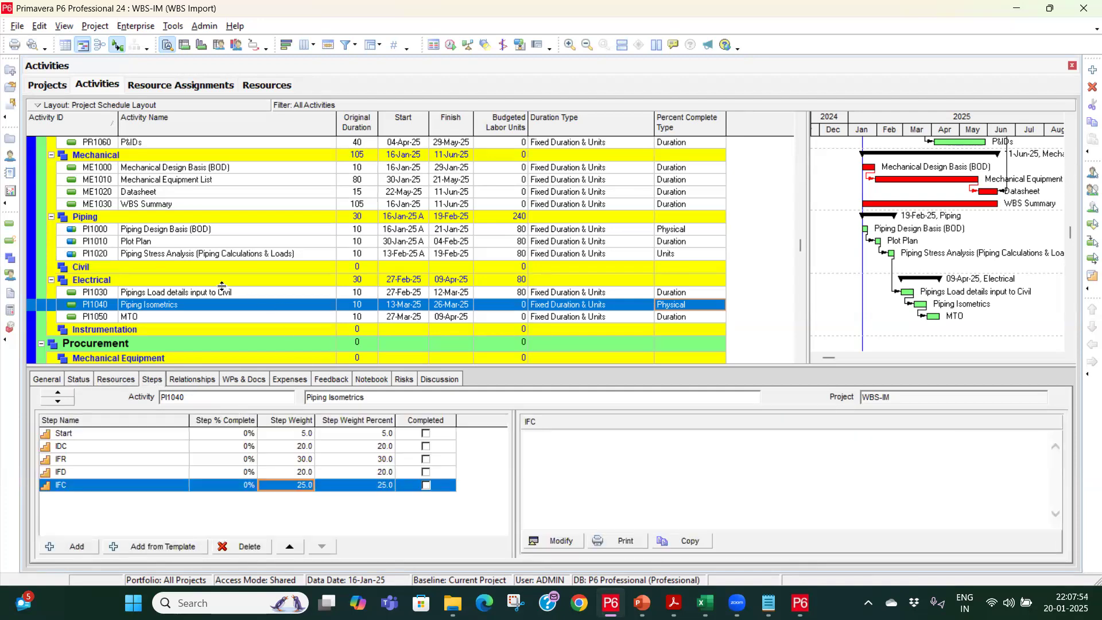
click(426, 434)
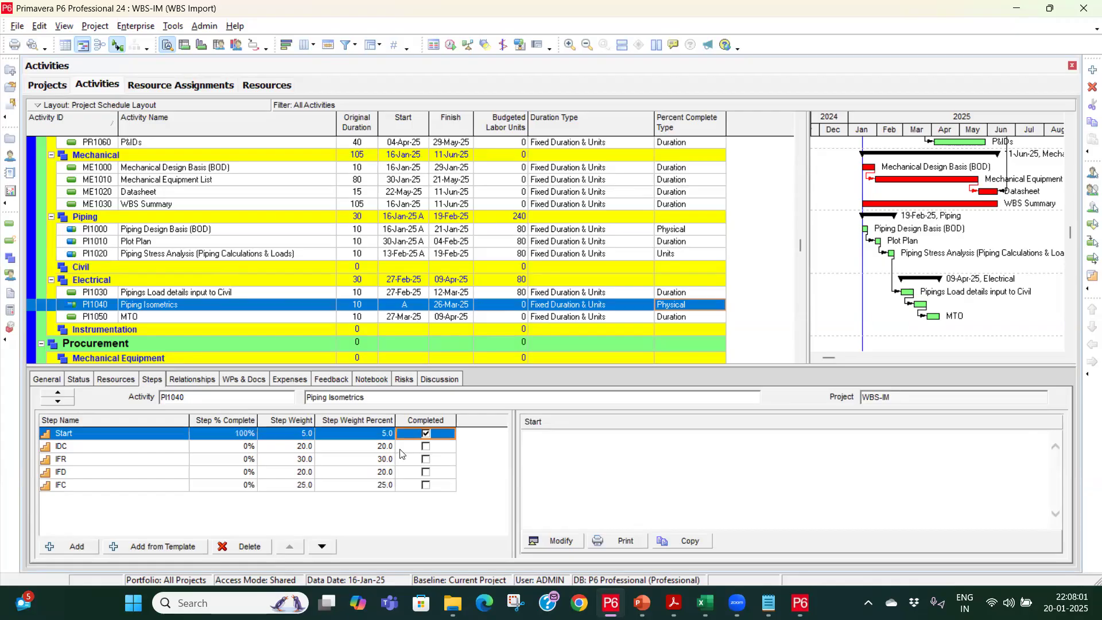
click(79, 379)
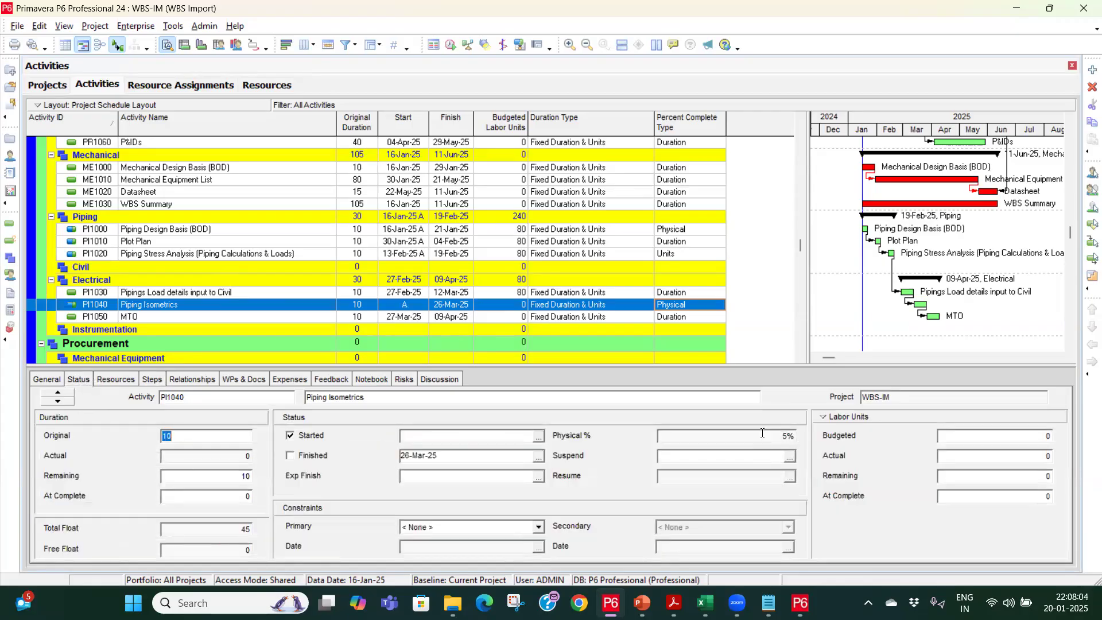
Mark the IDC step of Piping Isometrics as completed and review the activity's Physical % again.
click(115, 380)
click(154, 380)
click(426, 447)
click(426, 447)
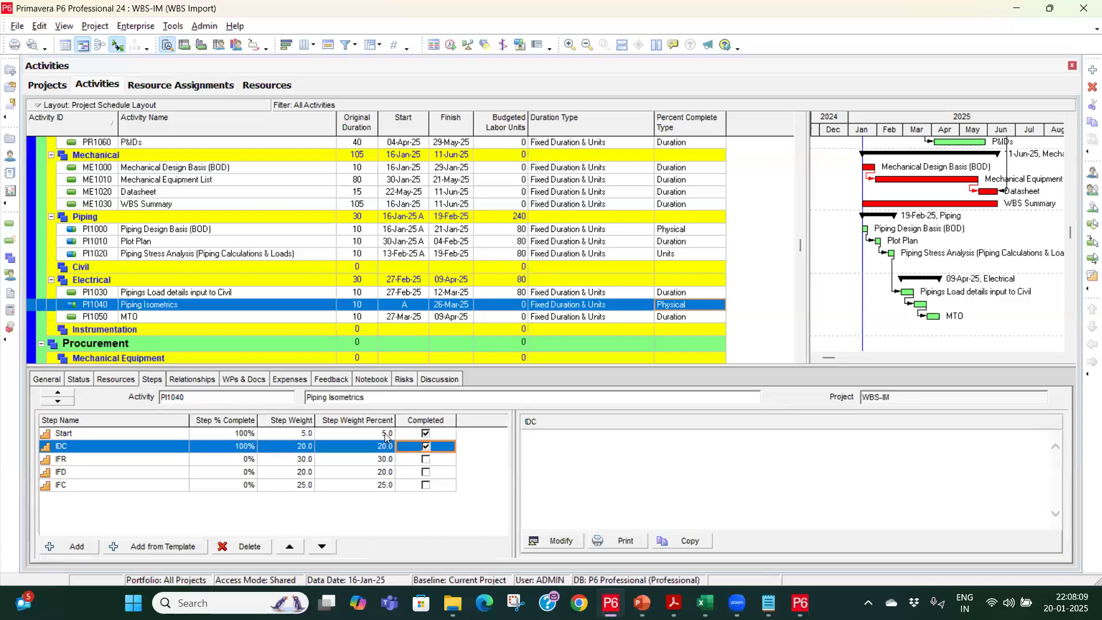
click(78, 380)
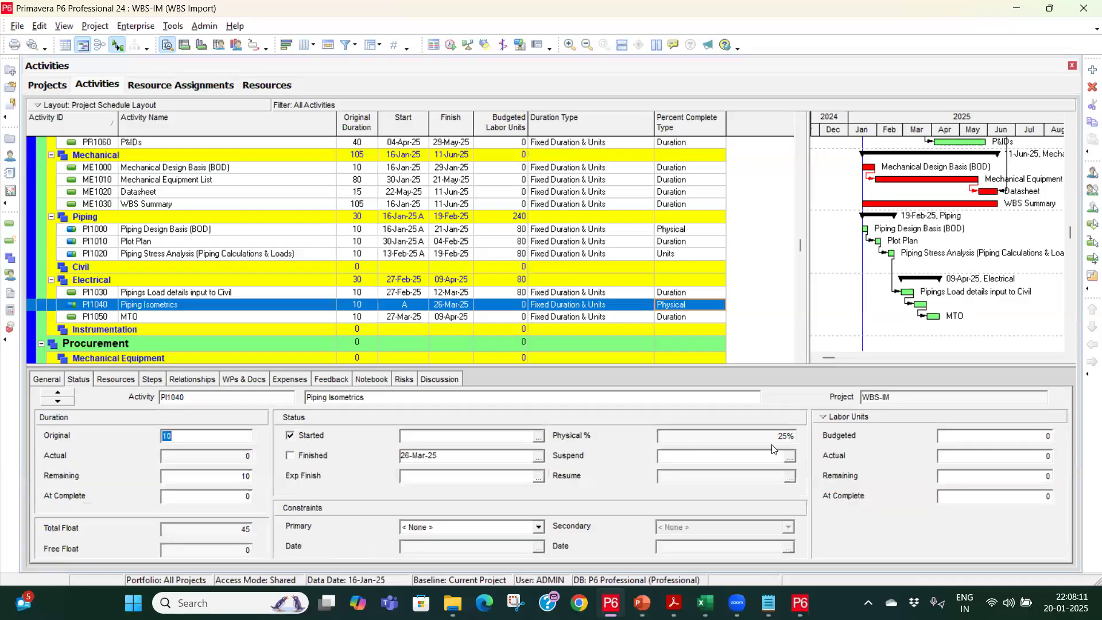
Mark the IFR step as completed, check the activity's status and relationships, and return to its step list.
click(144, 380)
click(426, 459)
click(425, 460)
click(88, 383)
click(187, 382)
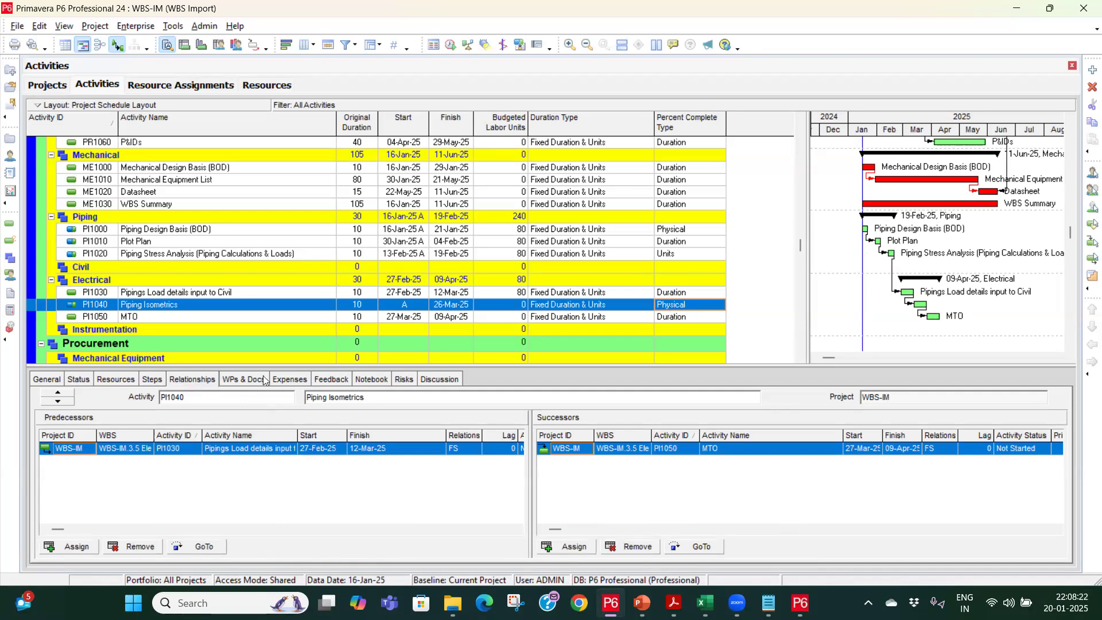
click(151, 380)
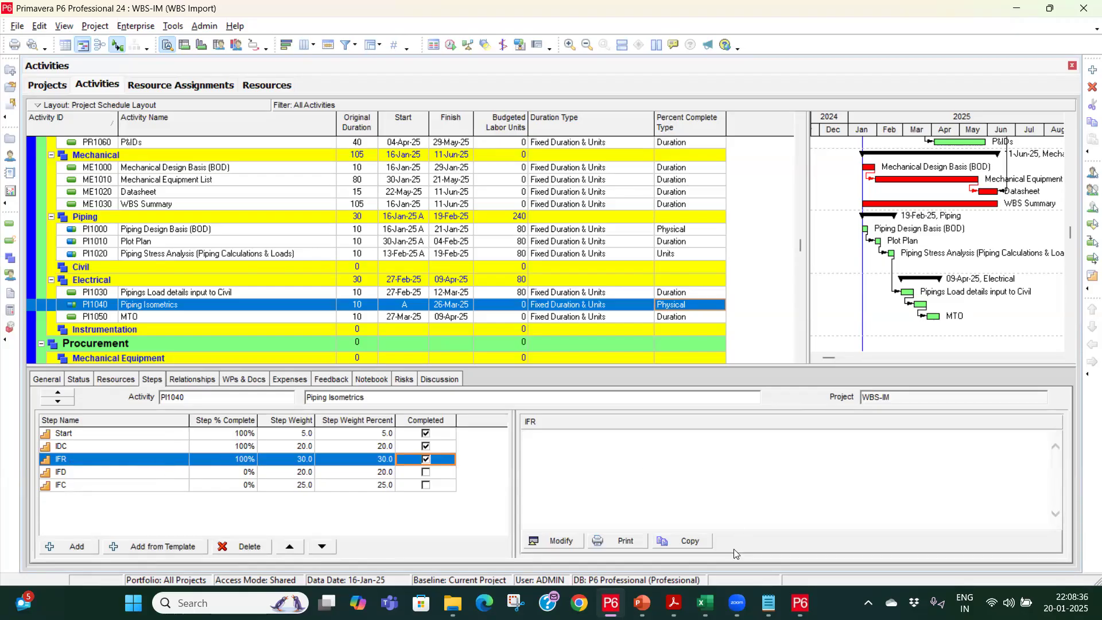
Switch to the PowerPoint presentation and view the final Activity Steps slide with the project calculation settings.
click(655, 599)
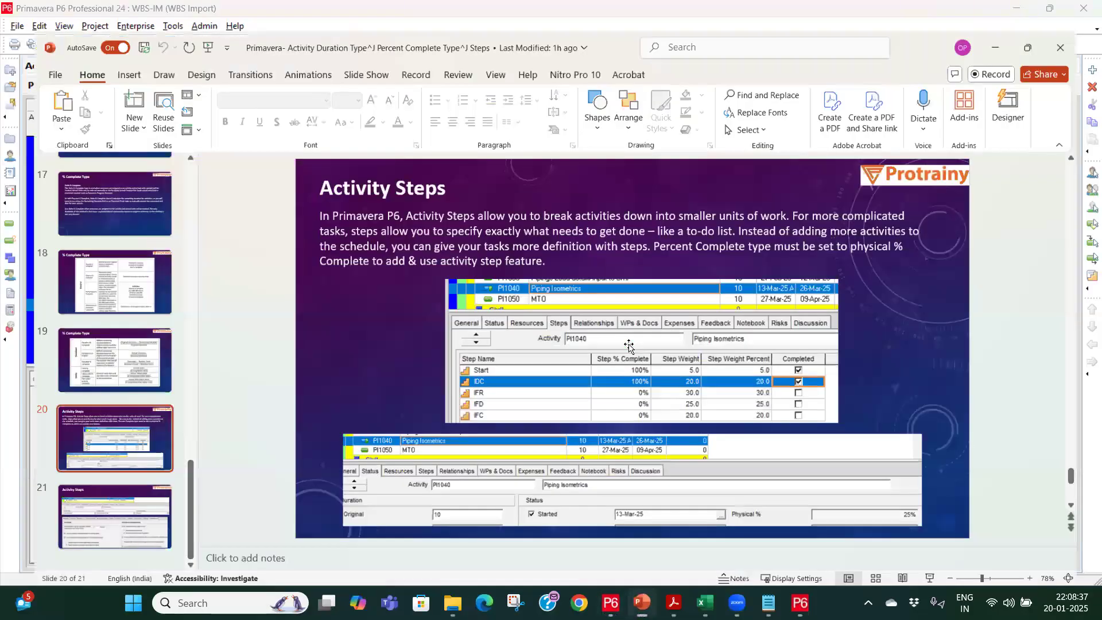
scroll(629, 347, down, 1)
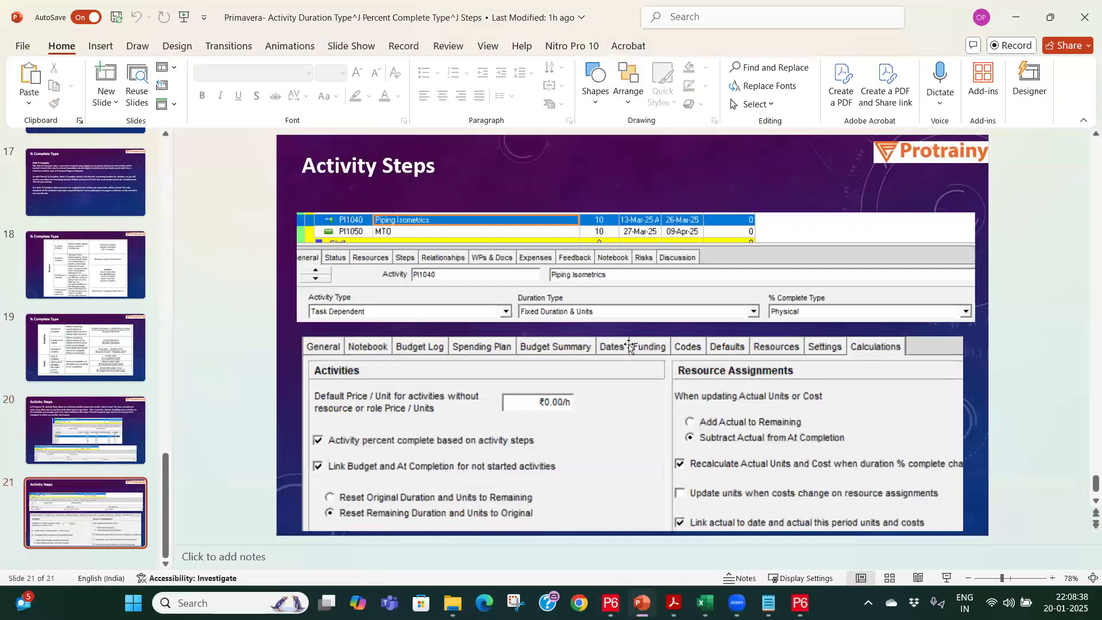